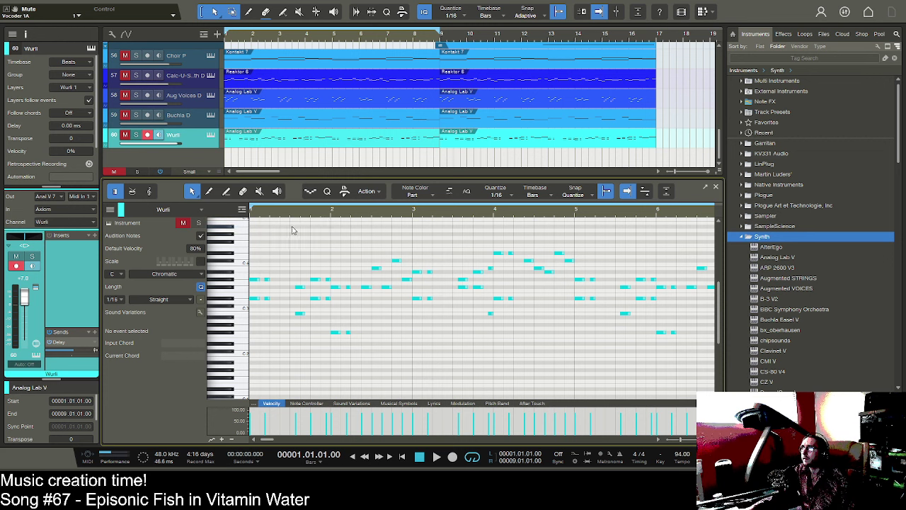
# - Unmute the Wurli track and play back the loop
pyautogui.click(126, 135)
pyautogui.press('space')
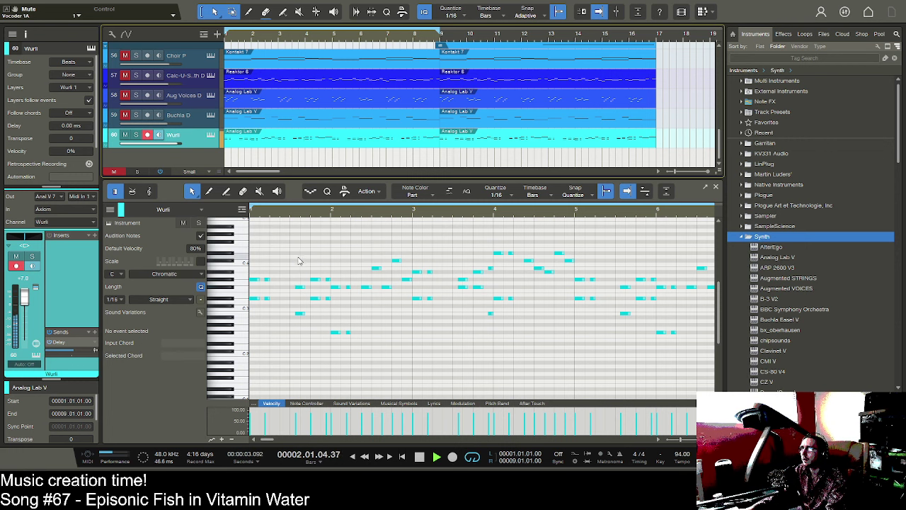
pyautogui.press('space')
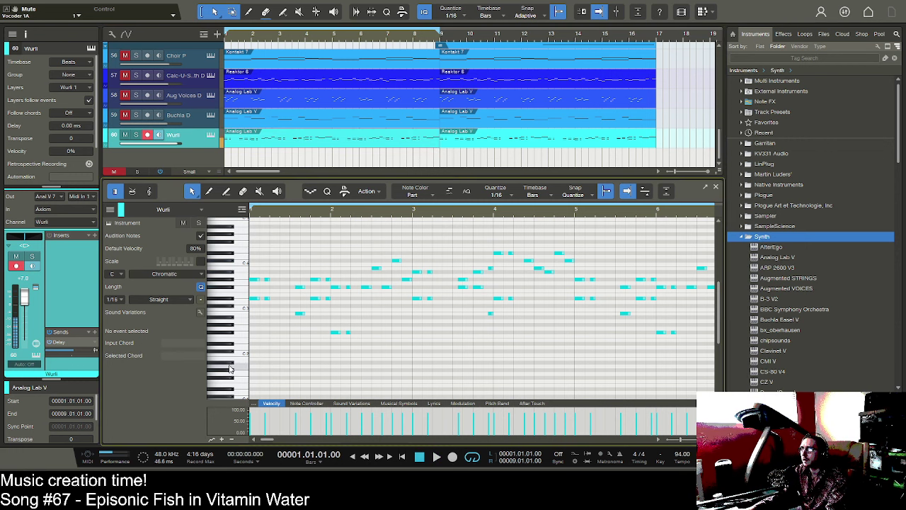
# - Add a G#1 note at 1.01.01 and a two-sixteenth D#2 note at 1.01.03 to the Wurli part
pyautogui.click(252, 369)
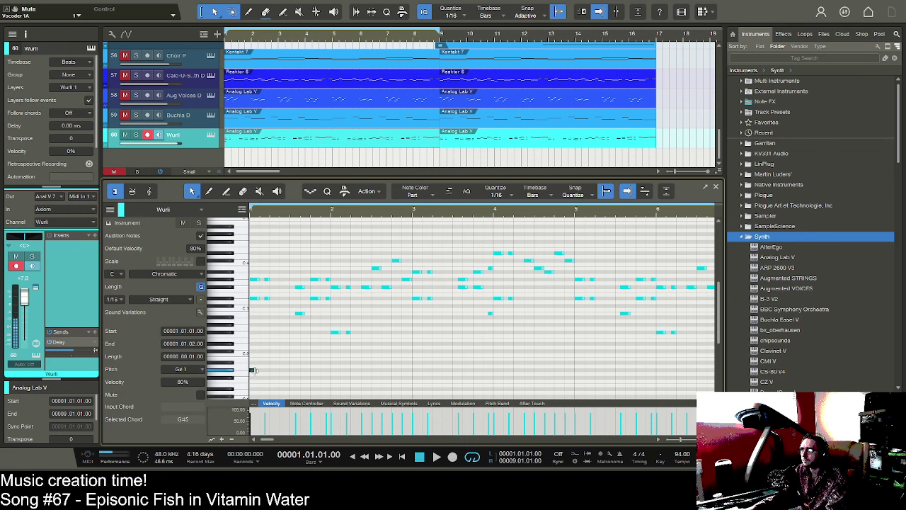
pyautogui.click(263, 347)
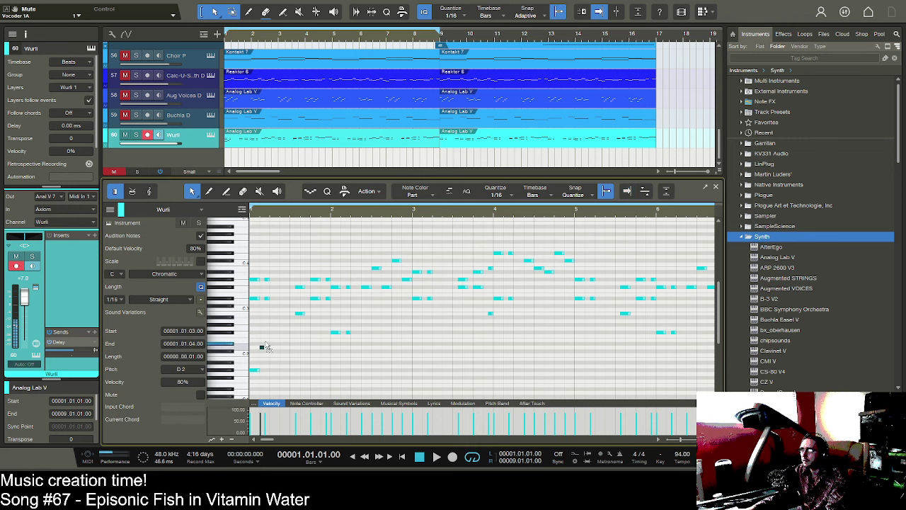
pyautogui.moveTo(262, 346); pyautogui.dragTo(268, 344)
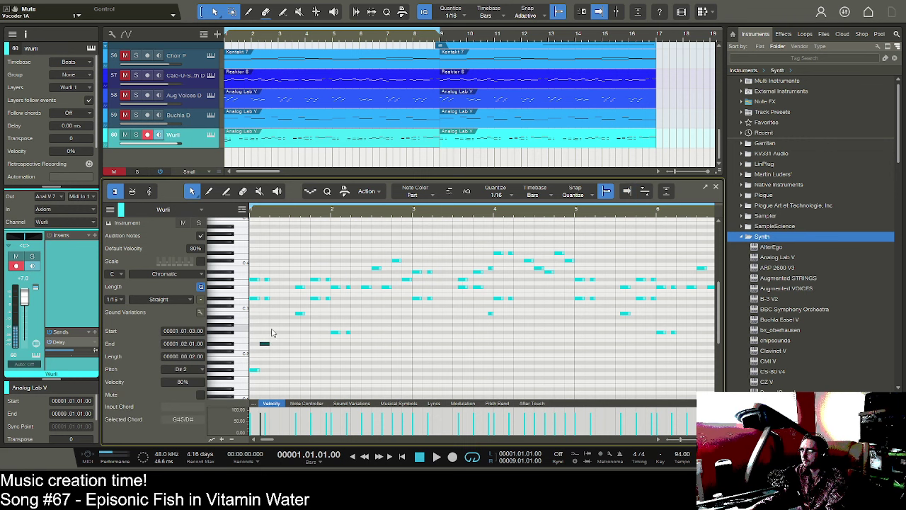
# - Transpose the two new bass notes down one octave and audition them
pyautogui.moveTo(267, 377); pyautogui.dragTo(253, 340)
pyautogui.scroll(-2, 253, 339)
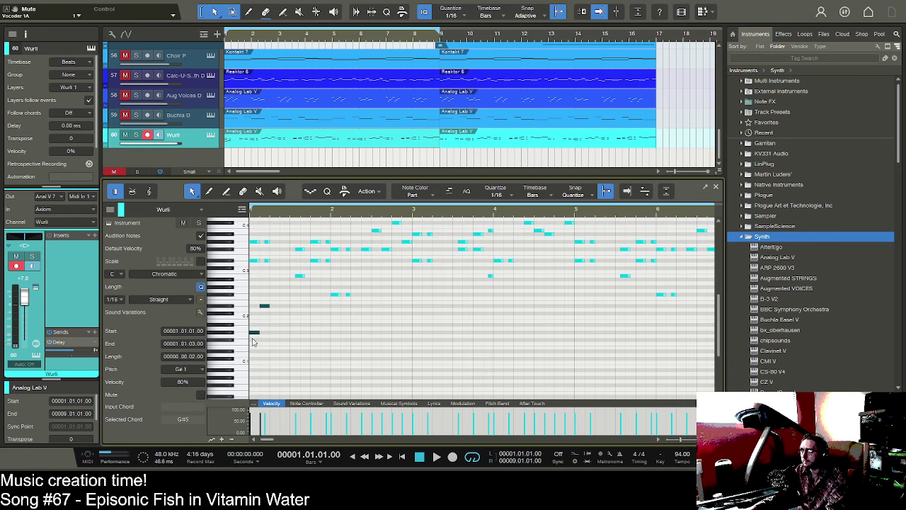
pyautogui.hotkey('shift', 'Down')
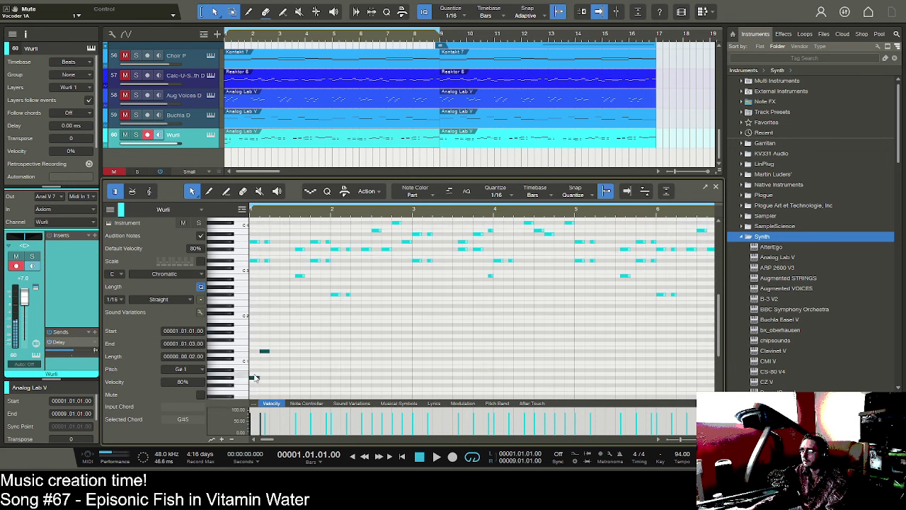
pyautogui.click(266, 351)
pyautogui.press('space')
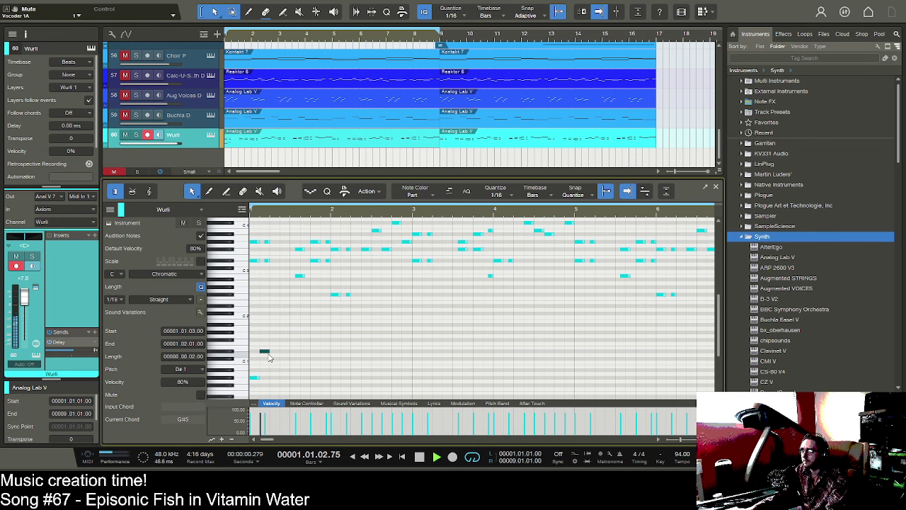
pyautogui.press('space')
pyautogui.press('space')
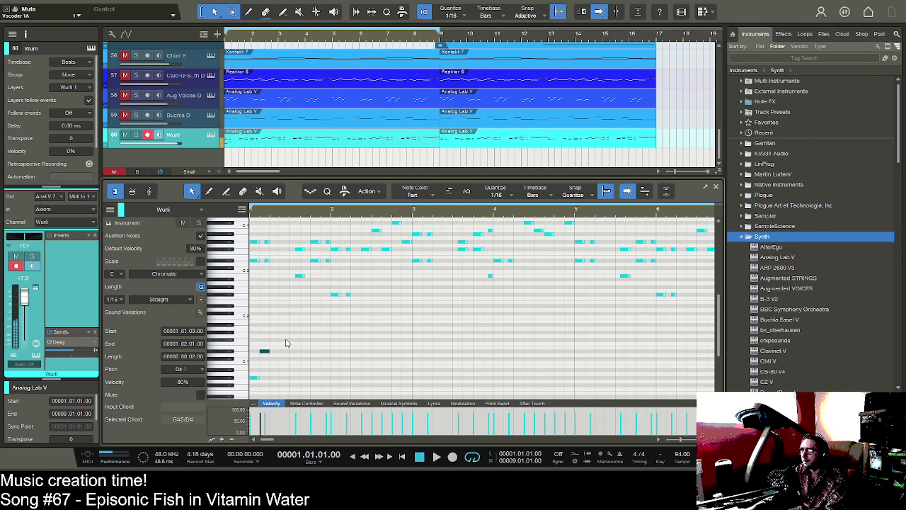
# - Add two G#1 notes, each two sixteenths long, at 1.02.04 and 1.03.03, and play back the opening
pyautogui.doubleClick(291, 341)
pyautogui.press('f')
pyautogui.moveTo(295, 343); pyautogui.dragTo(290, 334)
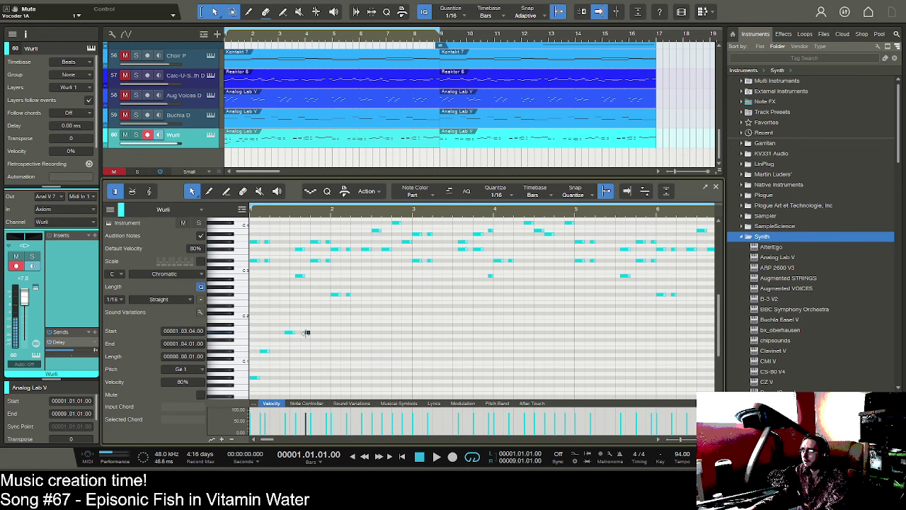
pyautogui.doubleClick(306, 332)
pyautogui.press('f')
pyautogui.press('space')
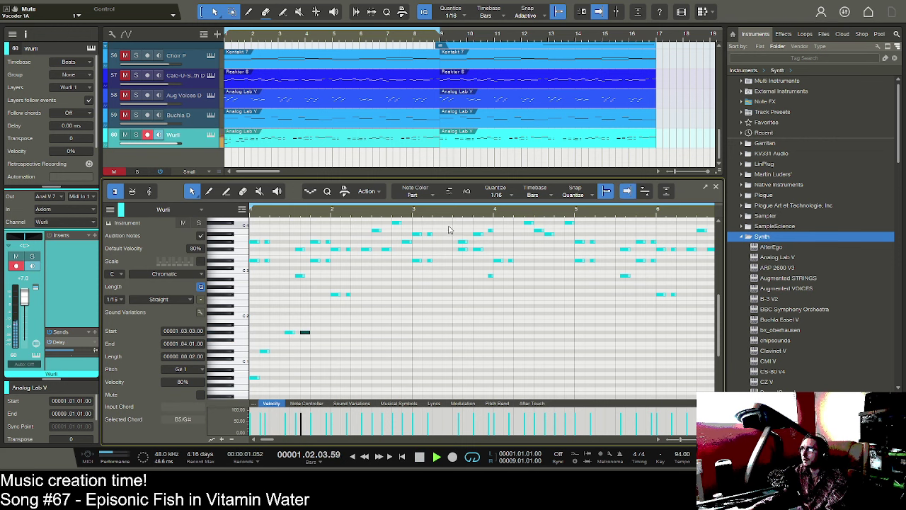
pyautogui.press('space')
pyautogui.press('space')
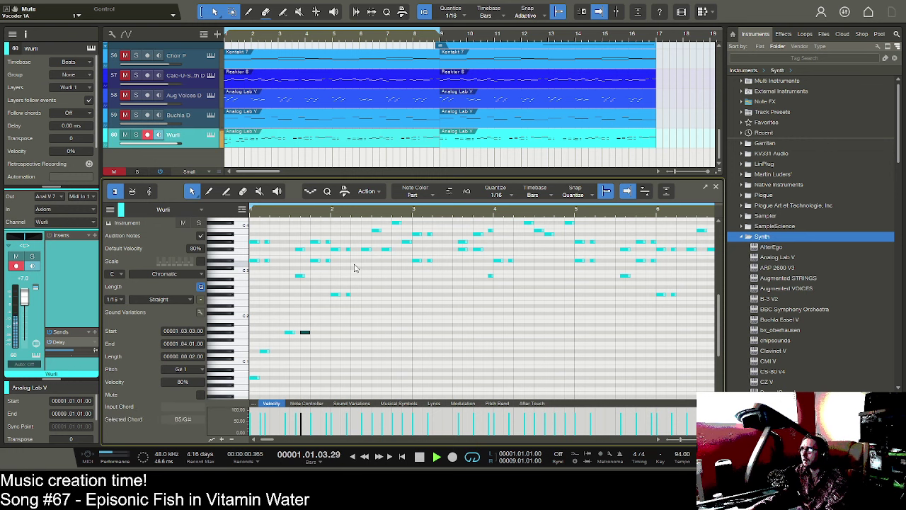
pyautogui.press('space')
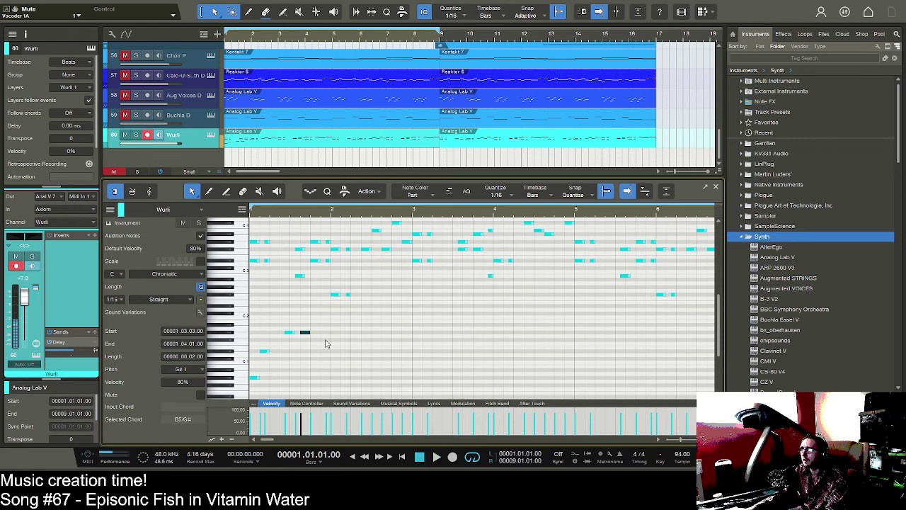
# - Continue the bass line with two-sixteenth notes: F#1 at 1.04.03, B0 at 2.01.01 and D#1 at 2.01.03
pyautogui.doubleClick(326, 342)
pyautogui.press('space')
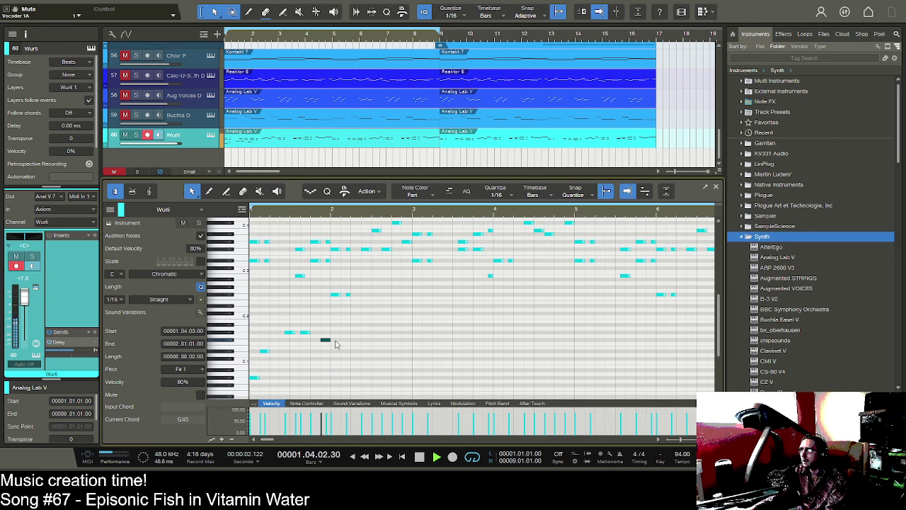
pyautogui.press('space')
pyautogui.click(333, 365)
pyautogui.moveTo(333, 364); pyautogui.dragTo(340, 365)
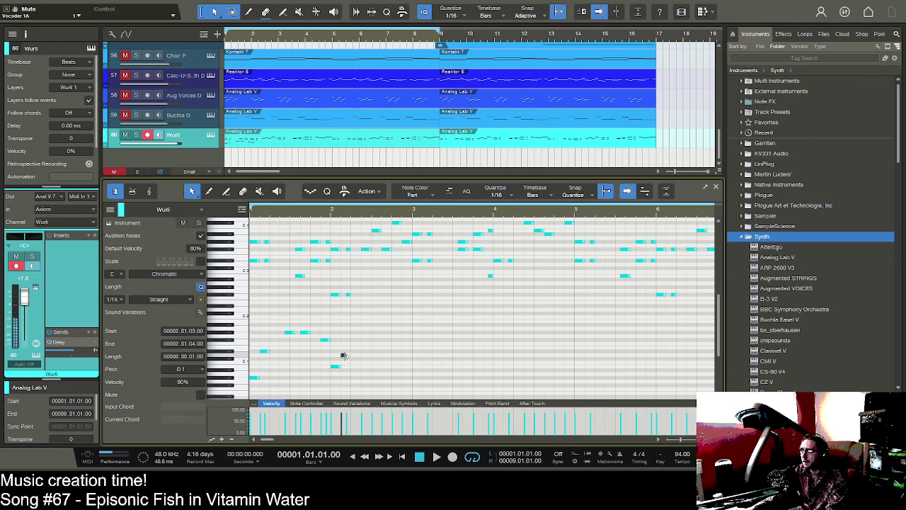
pyautogui.moveTo(343, 351); pyautogui.dragTo(354, 351)
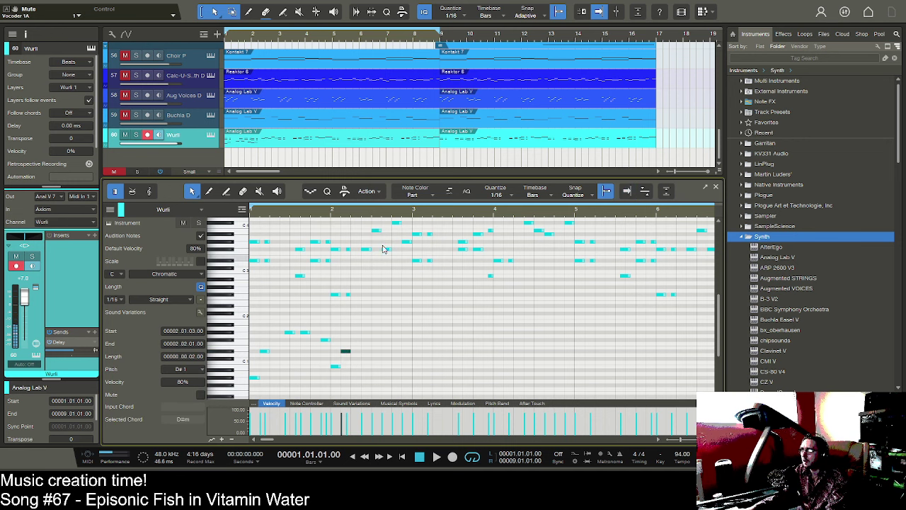
# - Add two-sixteenth bass notes in bar 2: F#1 at 2.02.04, F#1 at 2.03.03 and D#1 at 2.04.03
pyautogui.moveTo(373, 214); pyautogui.dragTo(386, 221)
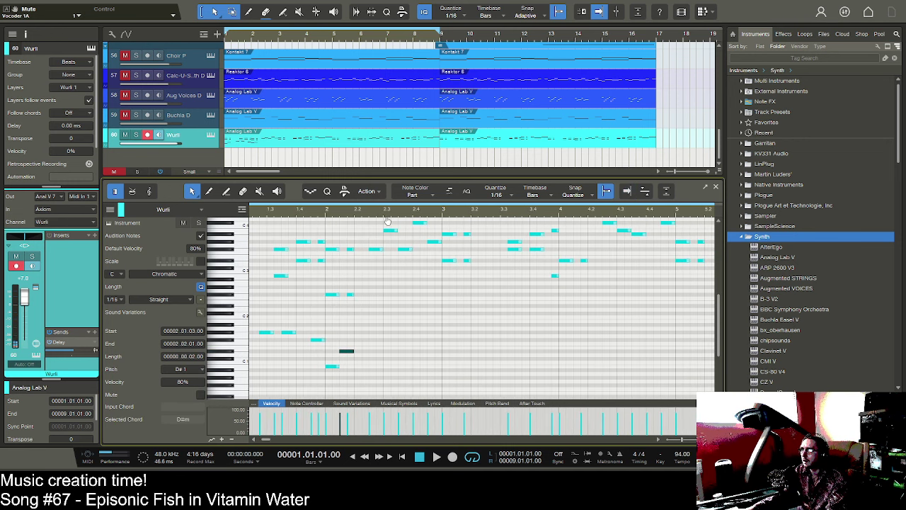
pyautogui.click(378, 340)
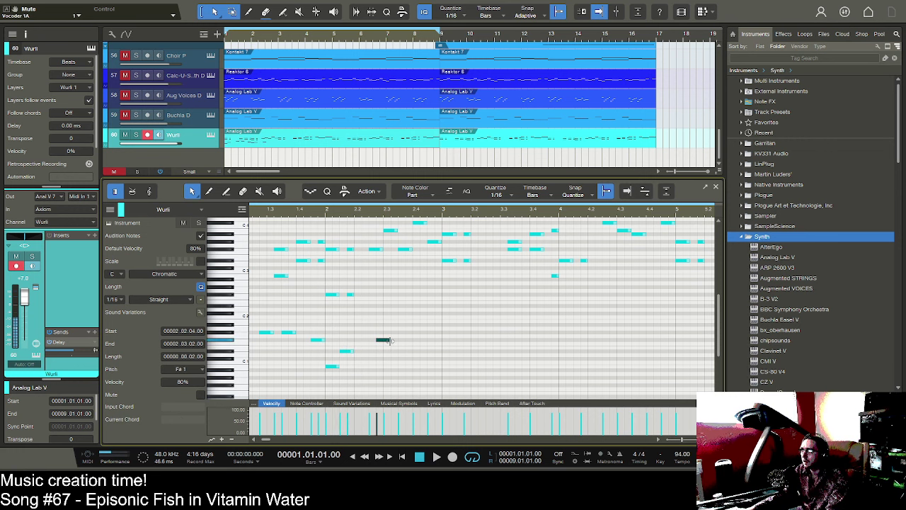
pyautogui.click(401, 339)
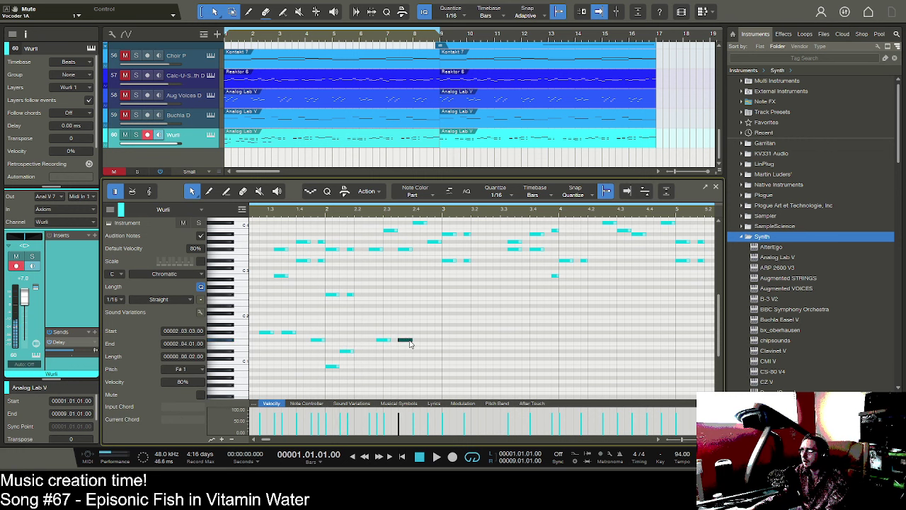
pyautogui.click(431, 351)
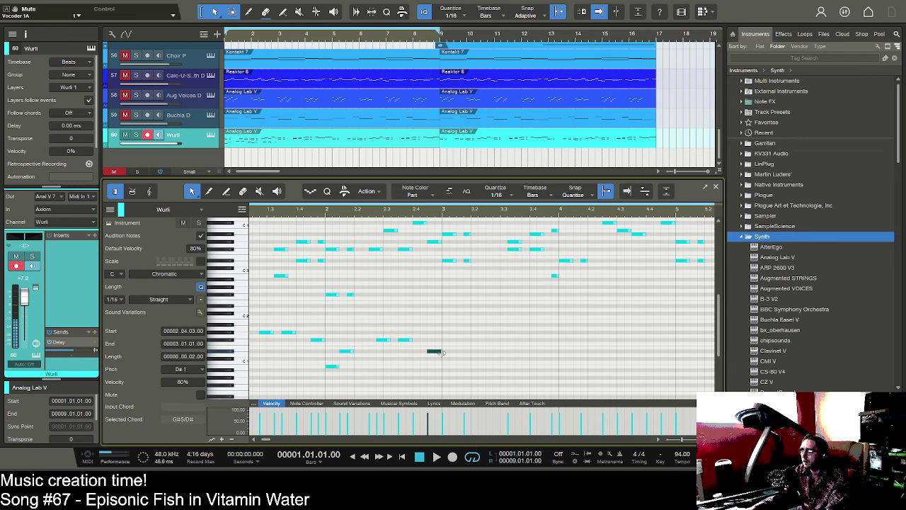
# - Play back the first two bars with the Wurli track unsoloed and soloed
pyautogui.press('space')
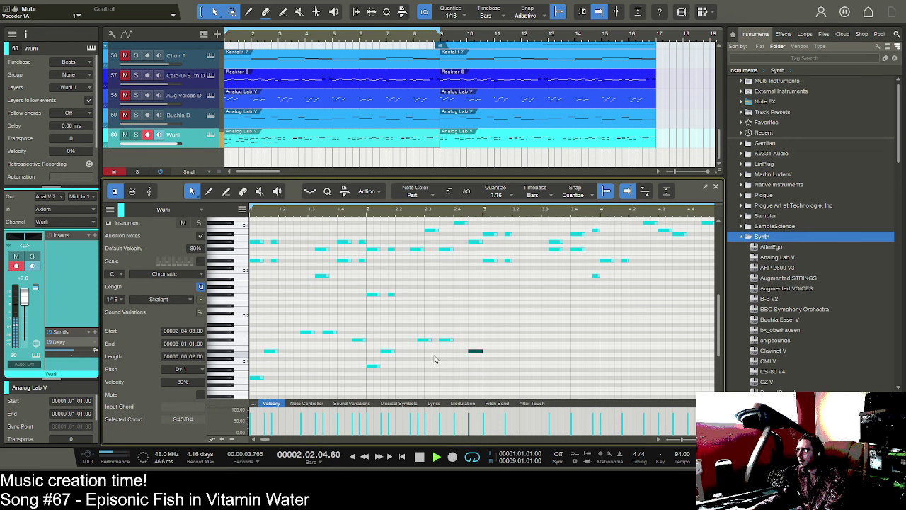
pyautogui.press('space')
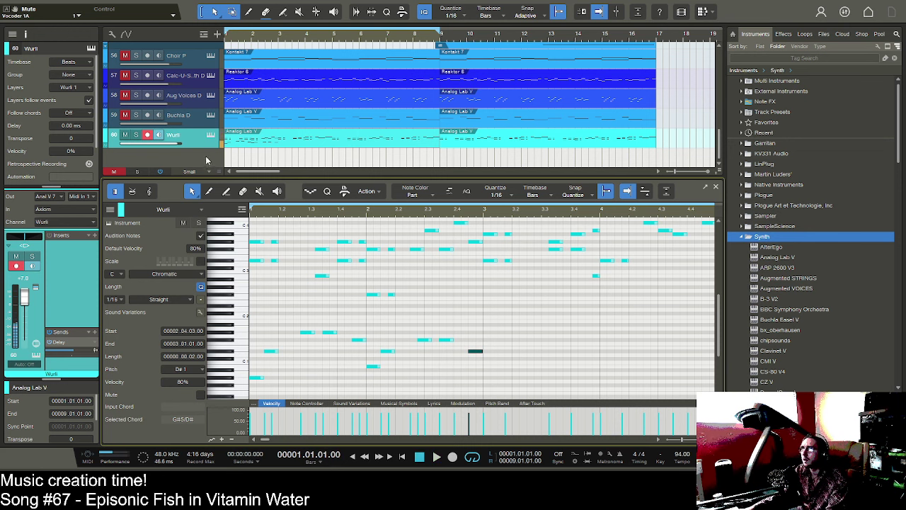
pyautogui.click(137, 134)
pyautogui.press('space')
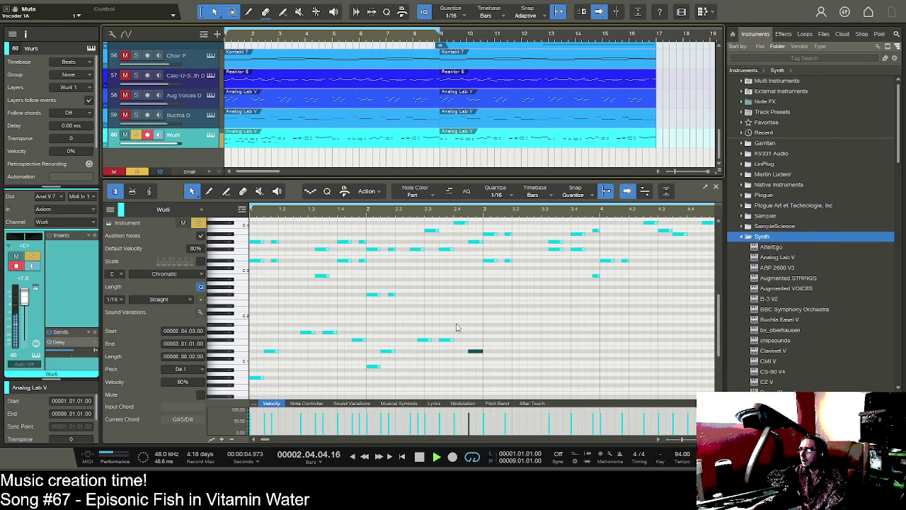
pyautogui.press('space')
# - Add a one-sixteenth note at 3.01.01, trying C1 and E0, and unsolo the Wurli track to audition it
pyautogui.doubleClick(485, 362)
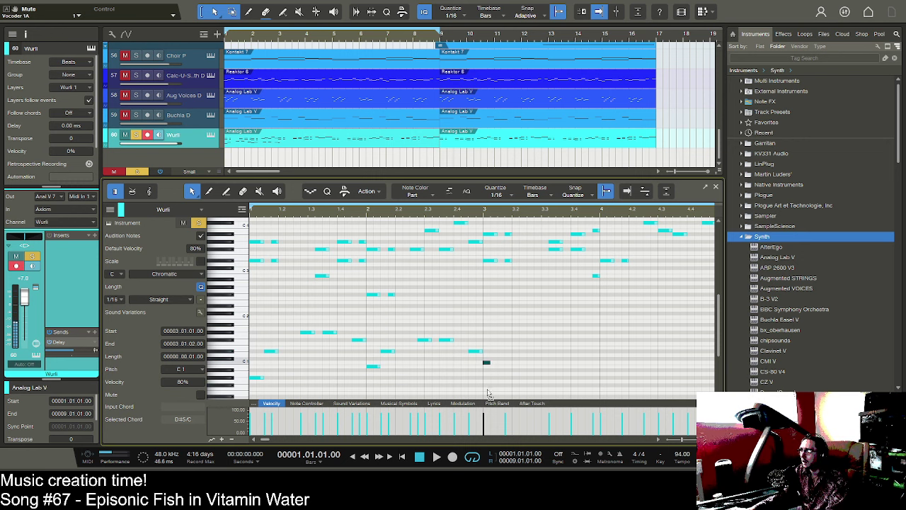
pyautogui.moveTo(487, 393); pyautogui.dragTo(486, 388)
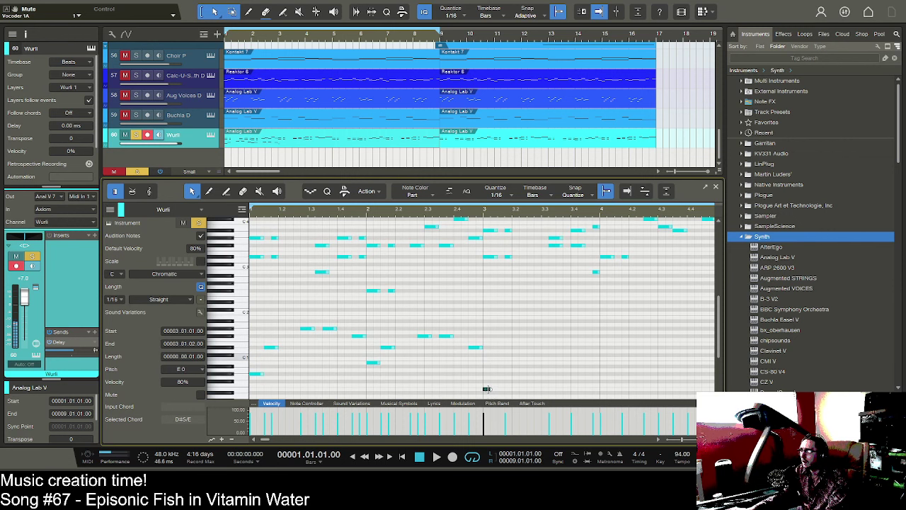
pyautogui.click(137, 134)
pyautogui.press('space')
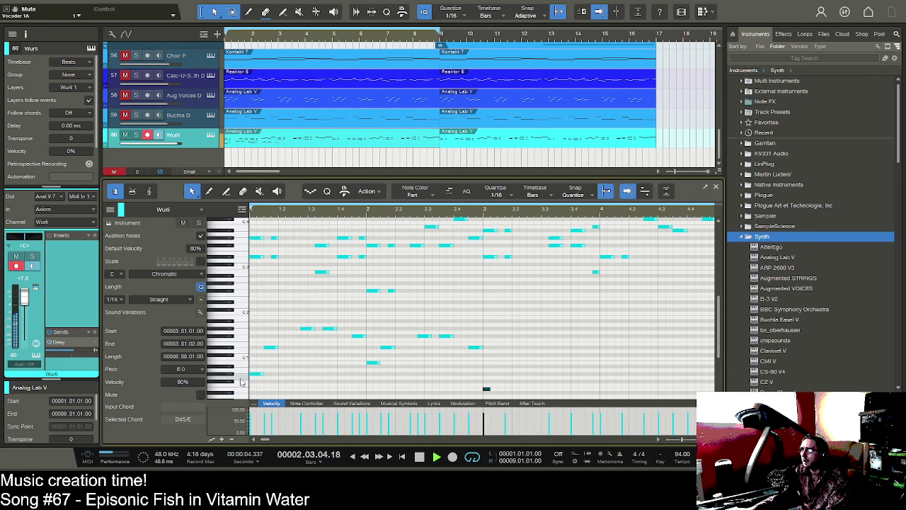
pyautogui.press('space')
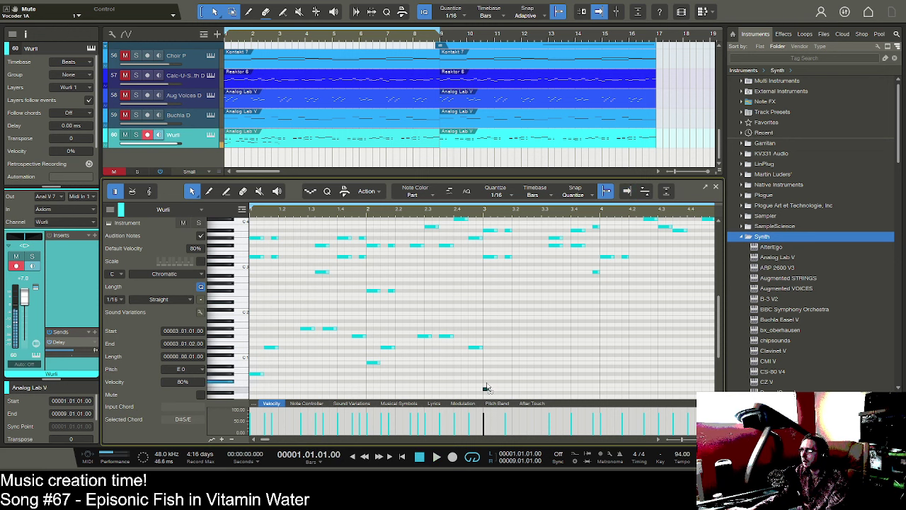
# - Raise the note at 3.01.01 to D#1 and lengthen it to two sixteenths during playback
pyautogui.scroll(-1, 486, 394)
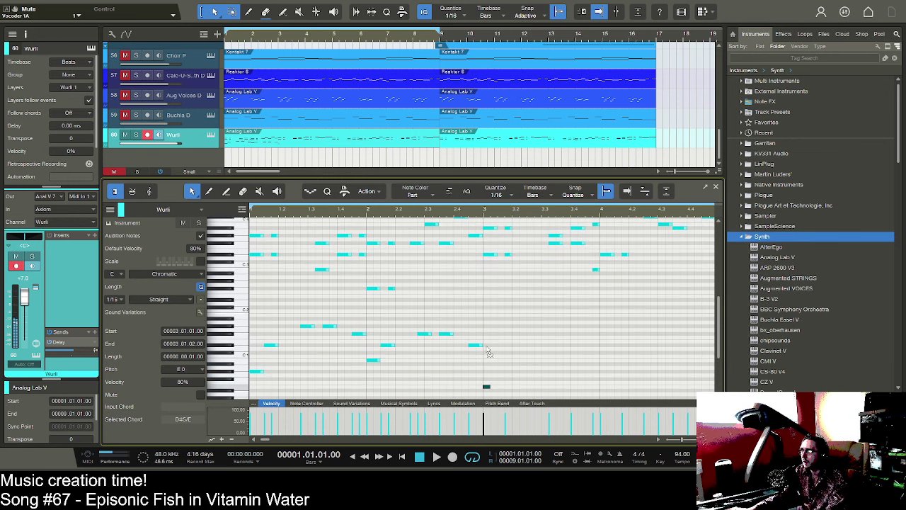
pyautogui.press('space')
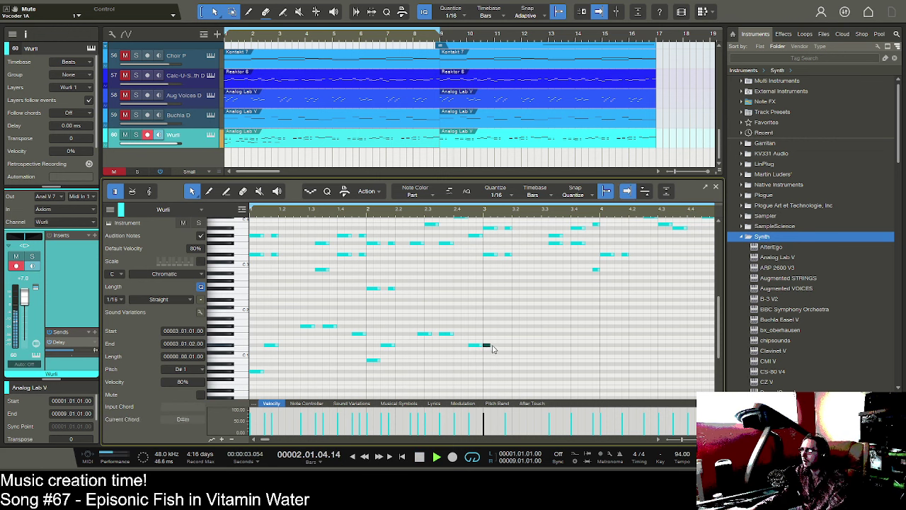
pyautogui.moveTo(490, 346); pyautogui.dragTo(497, 345)
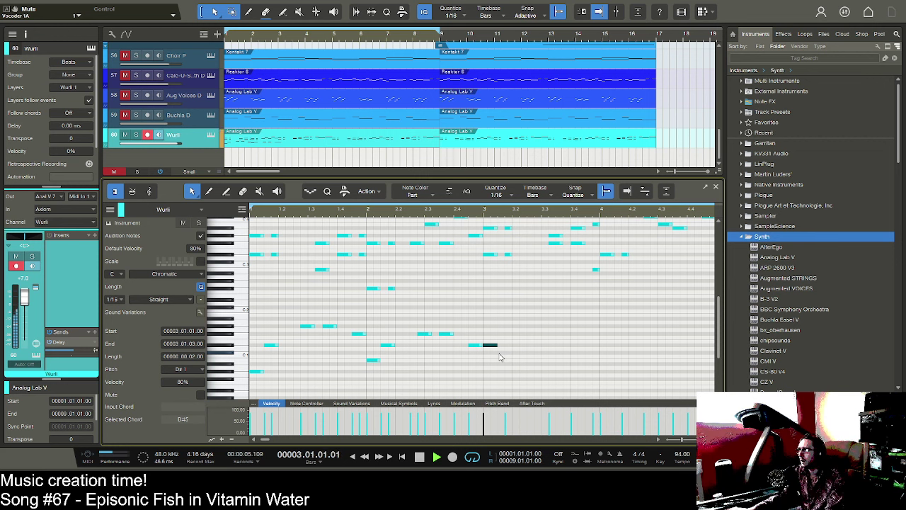
pyautogui.press('space')
# - Add bass notes in bar 3: A#1 at 3.01.03 and 3.02.04, G#1 at 3.03.03 and C#1 at 3.04.03
pyautogui.click(500, 326)
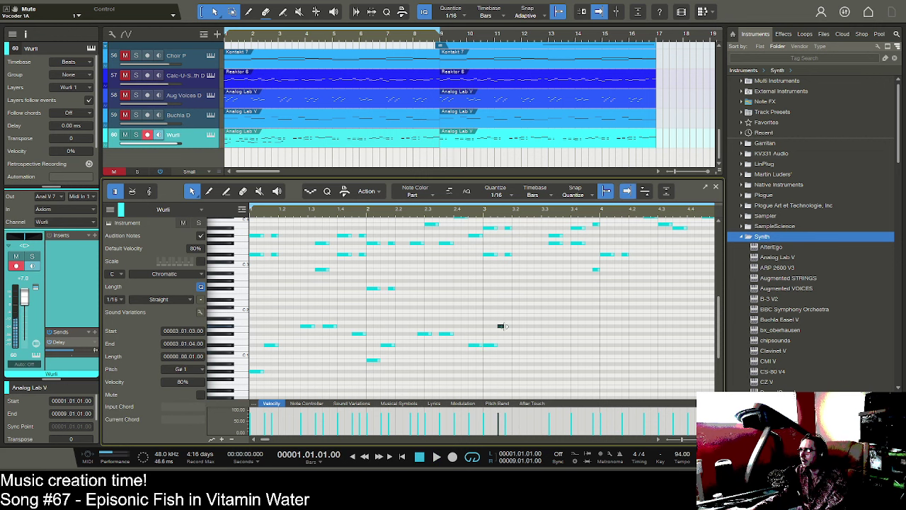
pyautogui.moveTo(504, 326); pyautogui.dragTo(507, 318)
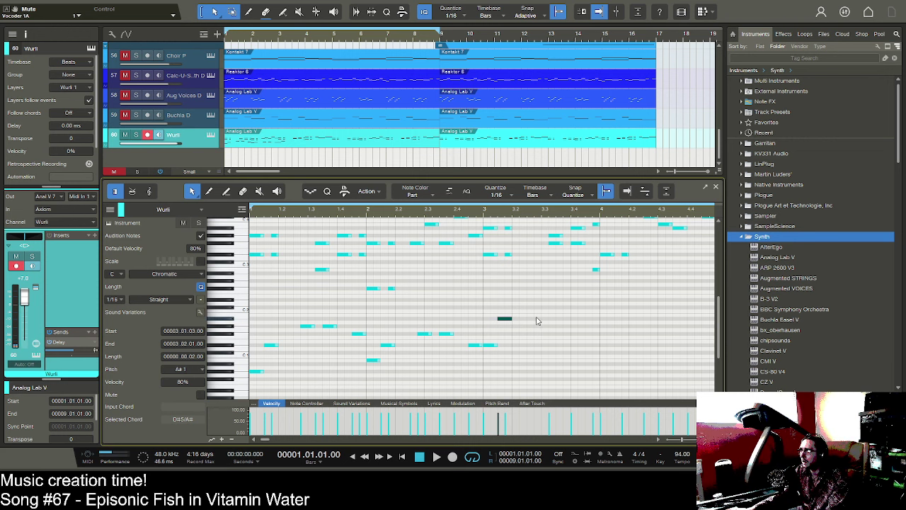
pyautogui.click(537, 318)
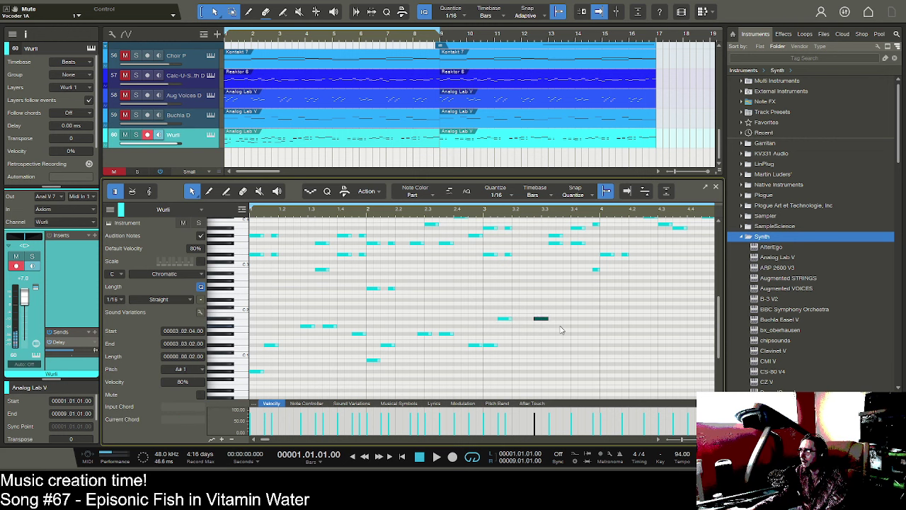
pyautogui.click(560, 327)
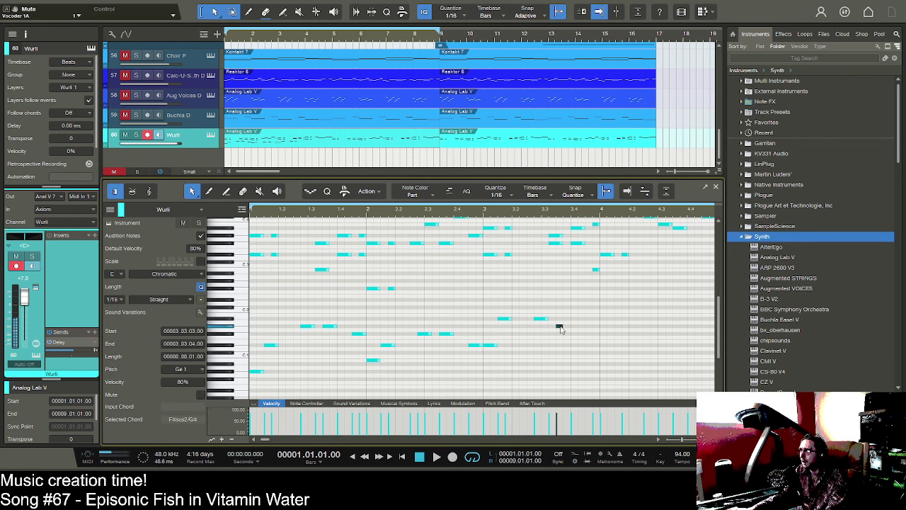
pyautogui.click(588, 352)
pyautogui.click(600, 353)
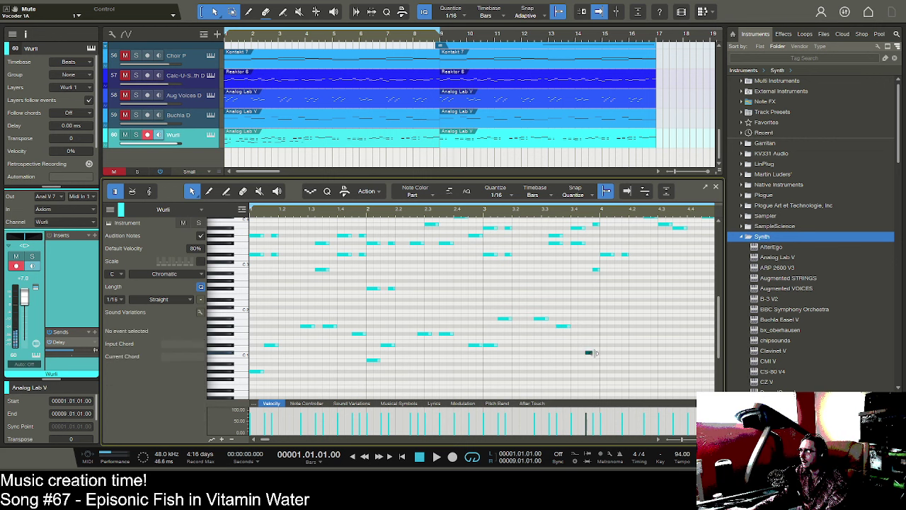
# - Lengthen the bass note at 3.04.03 to two sixteenths, raise it to F#1, and check both versions by playback
pyautogui.moveTo(594, 353); pyautogui.dragTo(600, 352)
pyautogui.press('space')
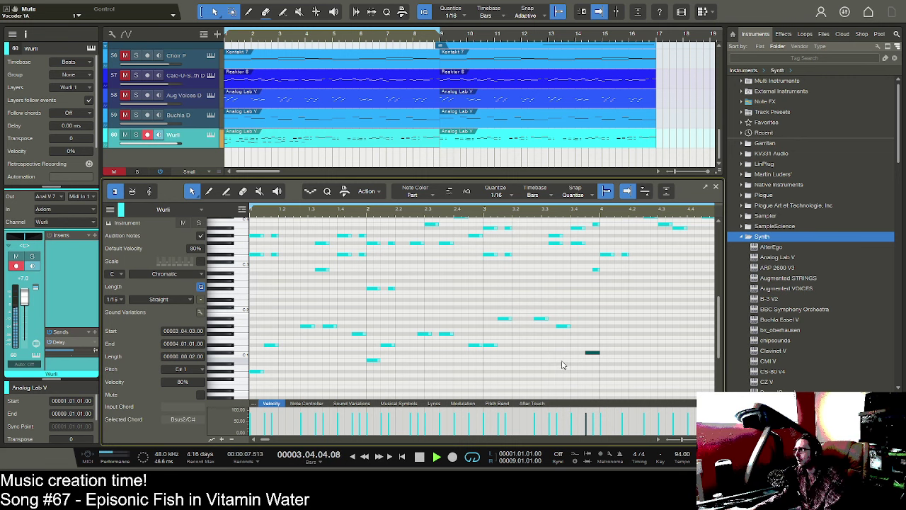
pyautogui.press('space')
pyautogui.click(564, 327)
pyautogui.click(592, 350)
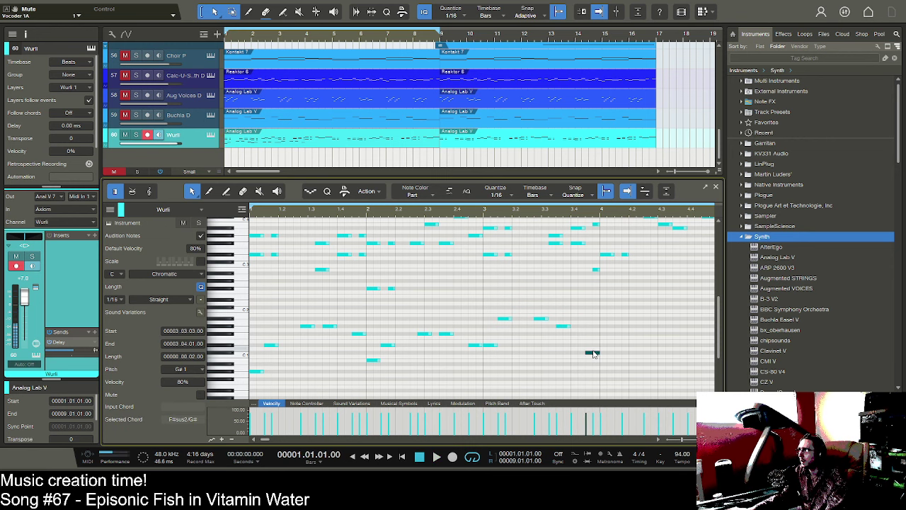
pyautogui.press('space')
pyautogui.moveTo(593, 350); pyautogui.dragTo(593, 334)
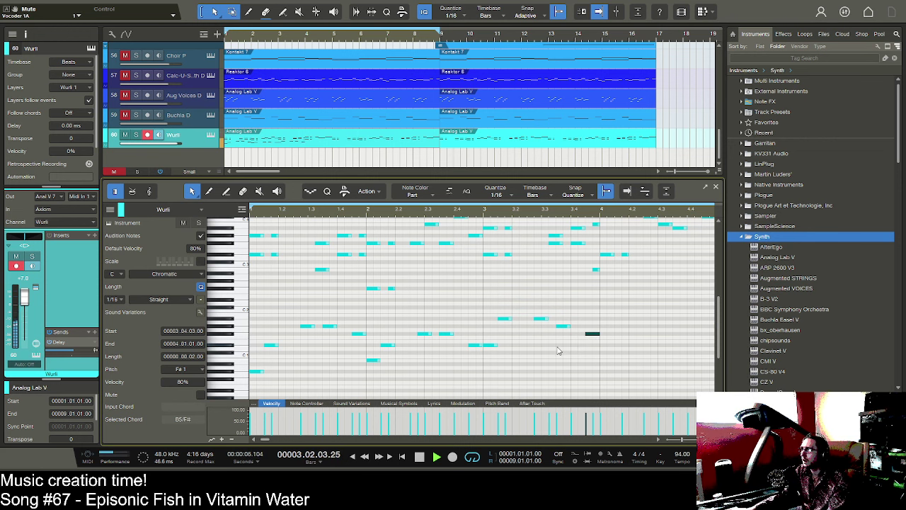
pyautogui.press('space')
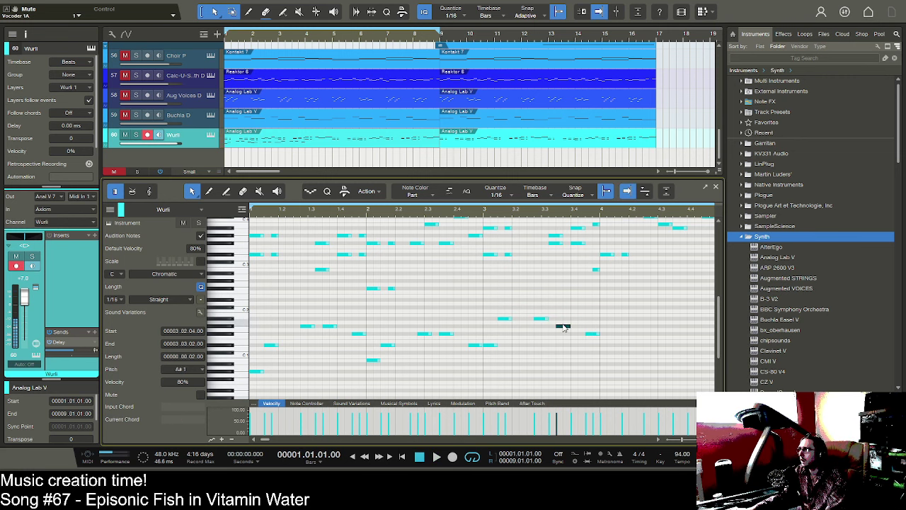
# - Add a bass note at 4.01.01, set it to F#0 with a length of two sixteenths, and play the part back
pyautogui.click(603, 358)
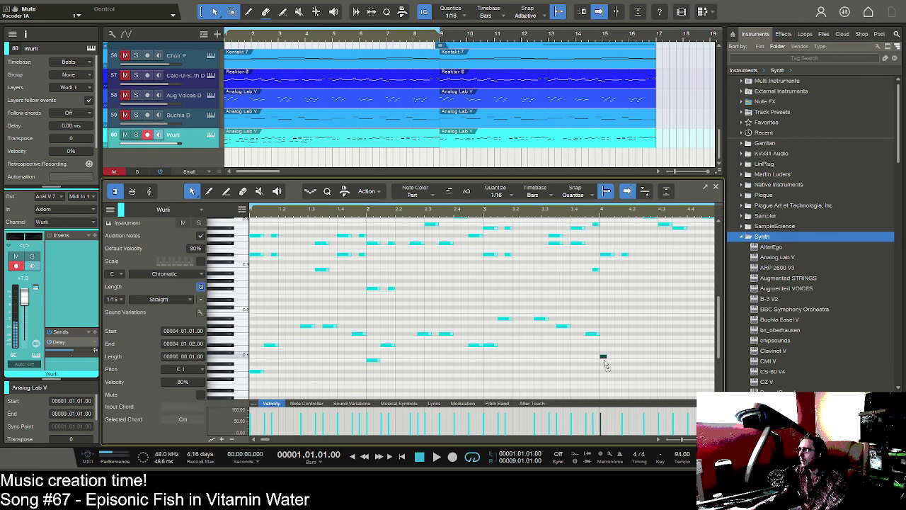
pyautogui.press('f')
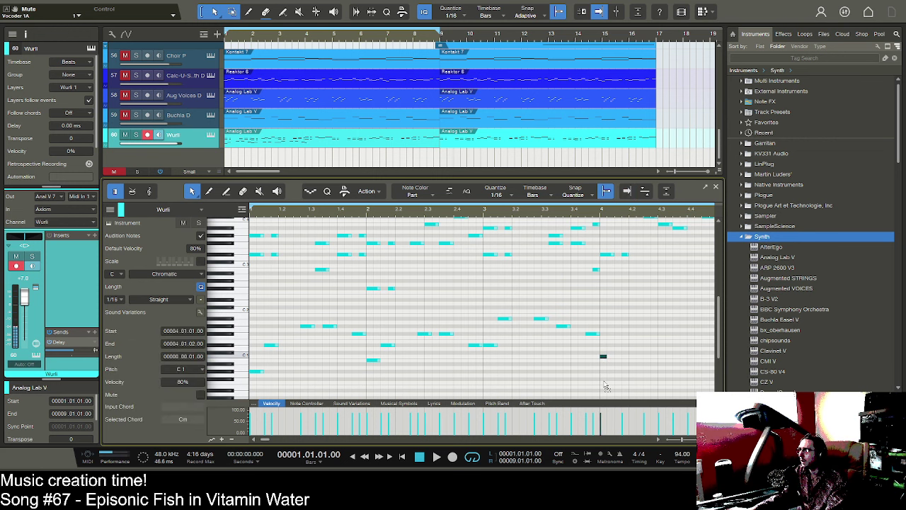
pyautogui.moveTo(604, 357); pyautogui.dragTo(612, 380)
pyautogui.press('space')
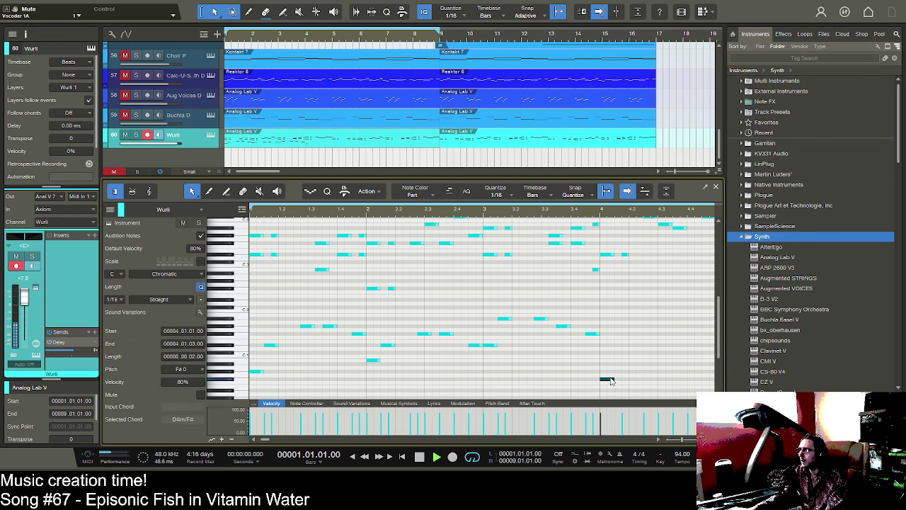
pyautogui.press('space')
pyautogui.scroll(-3, 560, 211)
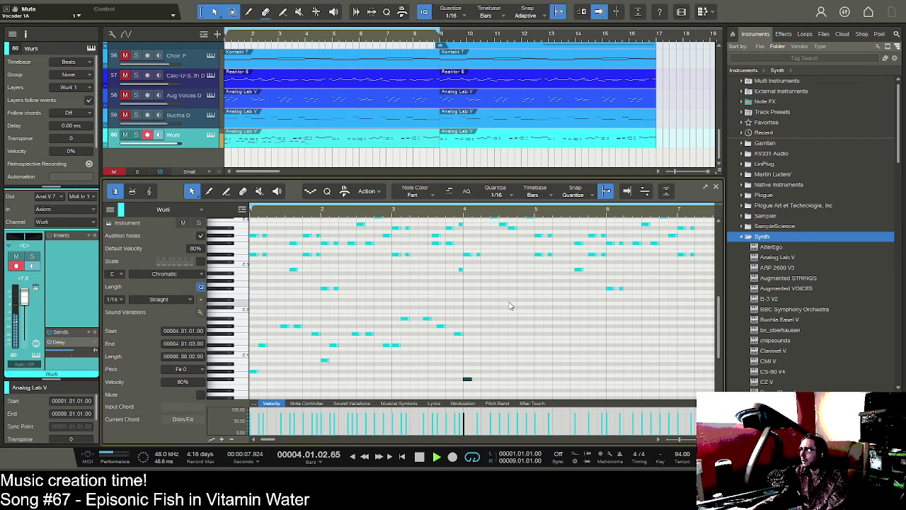
pyautogui.press('space')
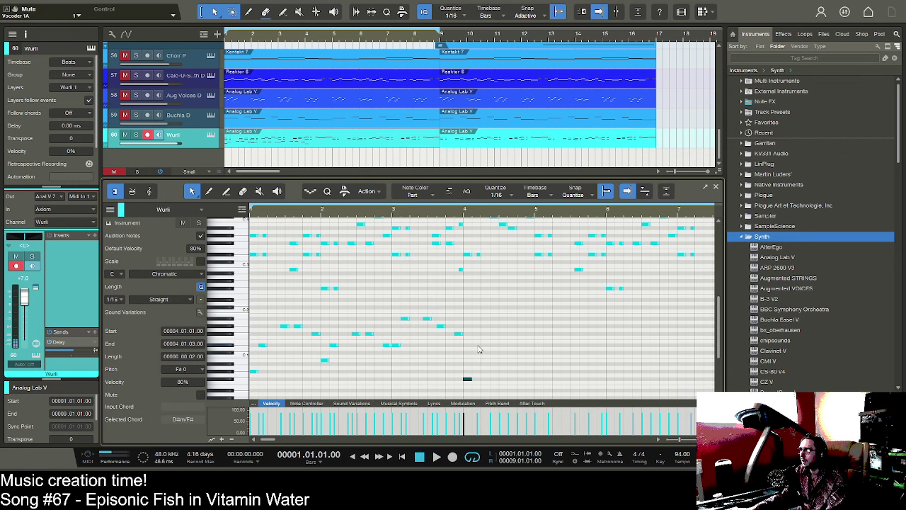
# - Add bass notes in bar 4: C#1 at 4.01.03, F#1 at 4.02.04, D#1 at 4.03.03 and C#1 at 4.04.03, and play them back
pyautogui.click(476, 345)
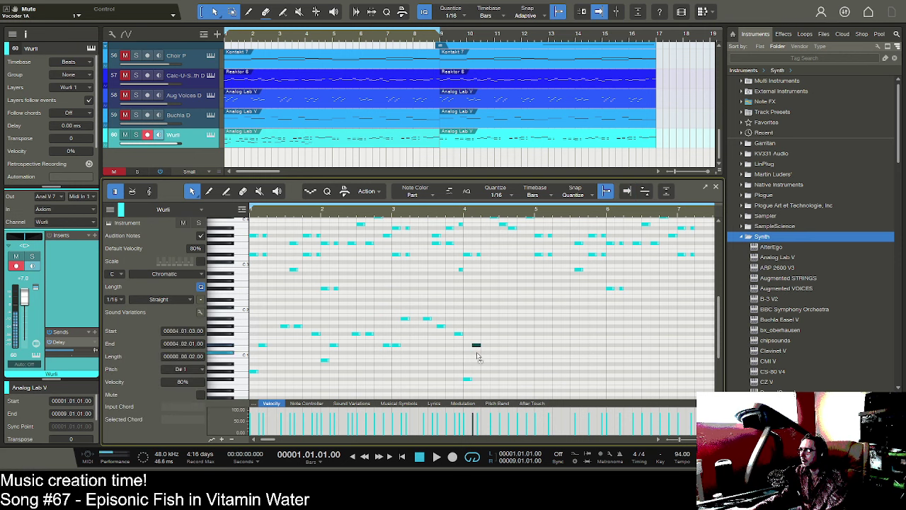
pyautogui.moveTo(477, 346); pyautogui.dragTo(477, 352)
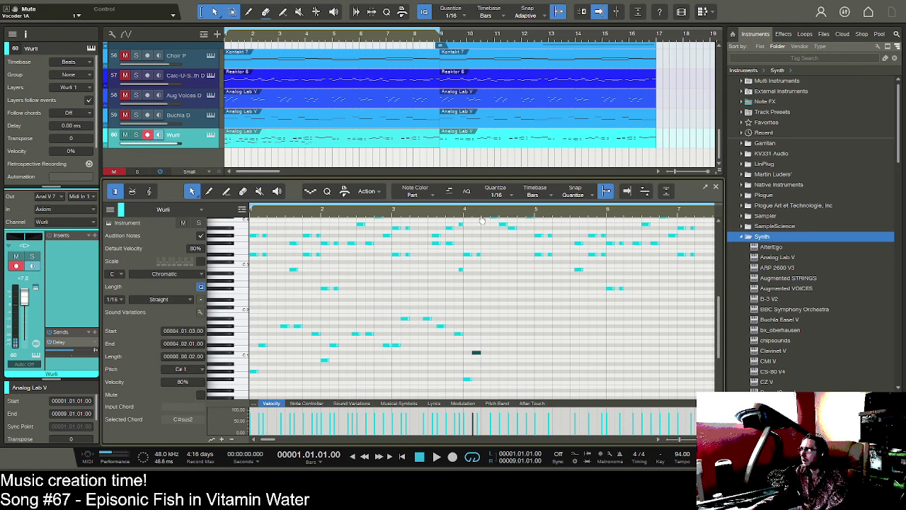
pyautogui.scroll(2, 481, 220)
pyautogui.click(508, 330)
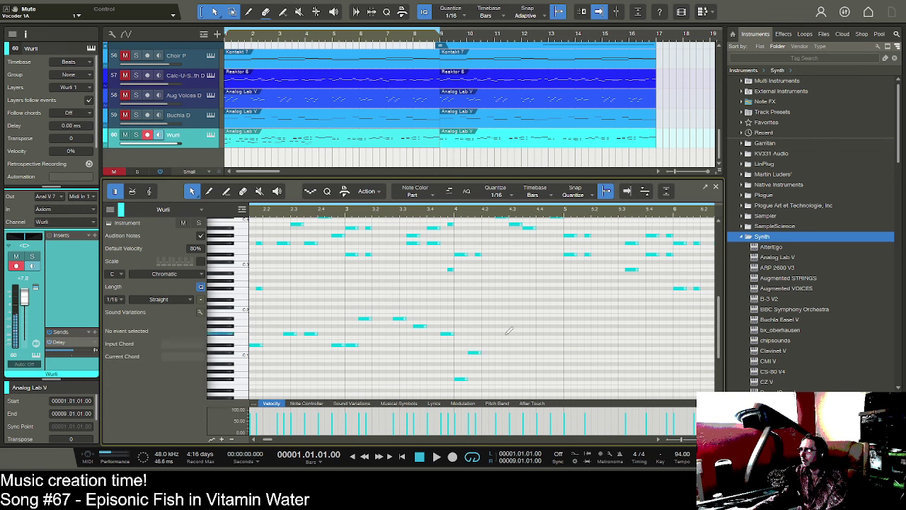
pyautogui.click(508, 331)
pyautogui.click(524, 345)
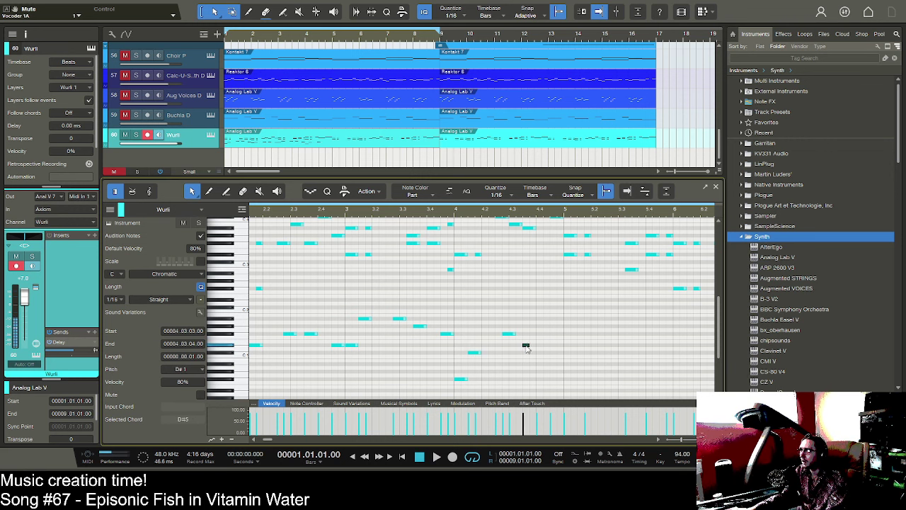
pyautogui.click(552, 354)
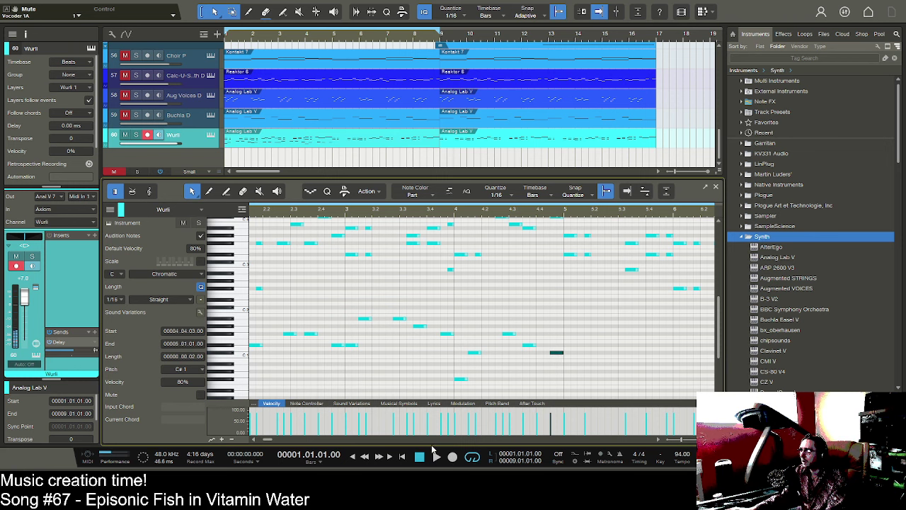
pyautogui.click(435, 456)
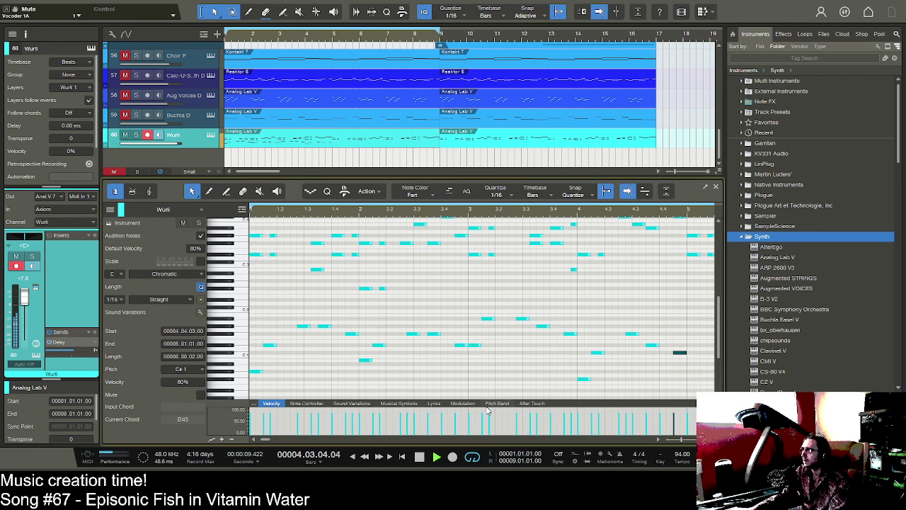
pyautogui.press('space')
# - Copy the bass line of bars 1 to 4 into bars 5 to 8
pyautogui.moveTo(488, 212); pyautogui.dragTo(489, 202)
pyautogui.click(473, 385)
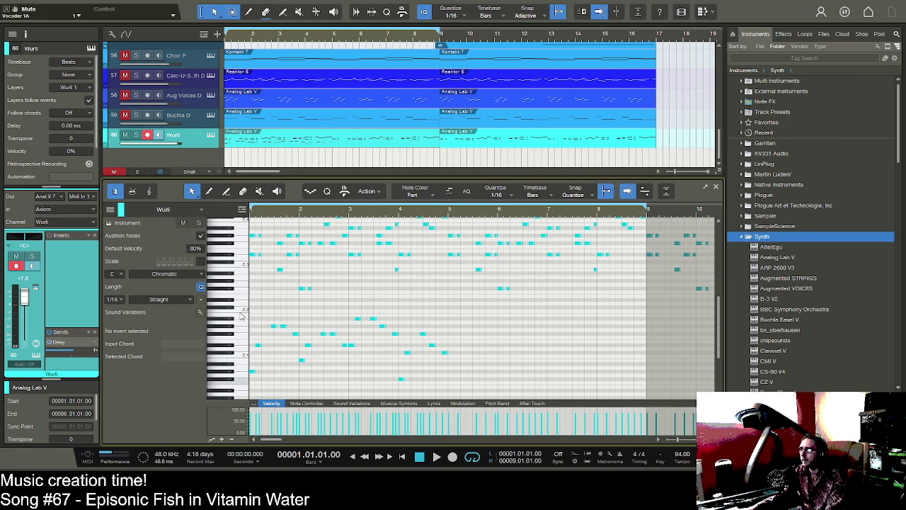
pyautogui.hotkey('ctrl', 'v')
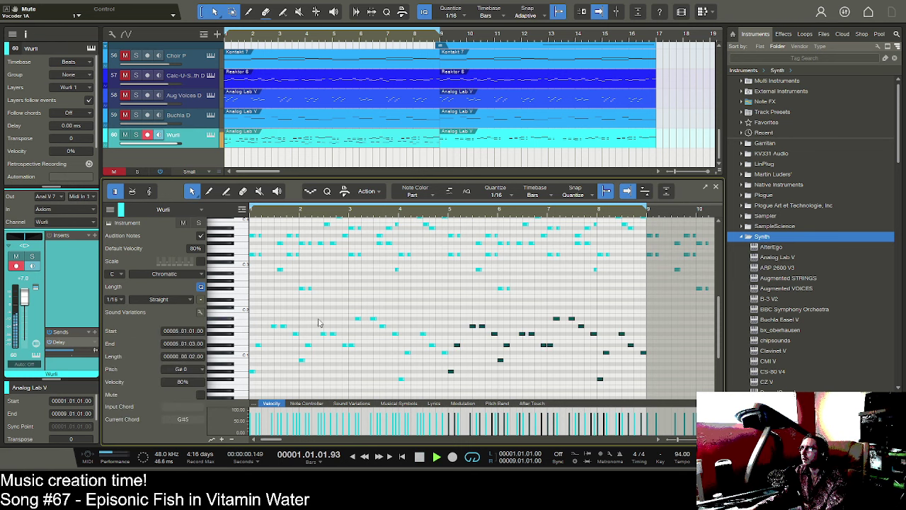
# - Replace the second Wurli clip at bar 9 with a duplicate of the updated first clip during playback
pyautogui.click(449, 144)
pyautogui.press('Delete')
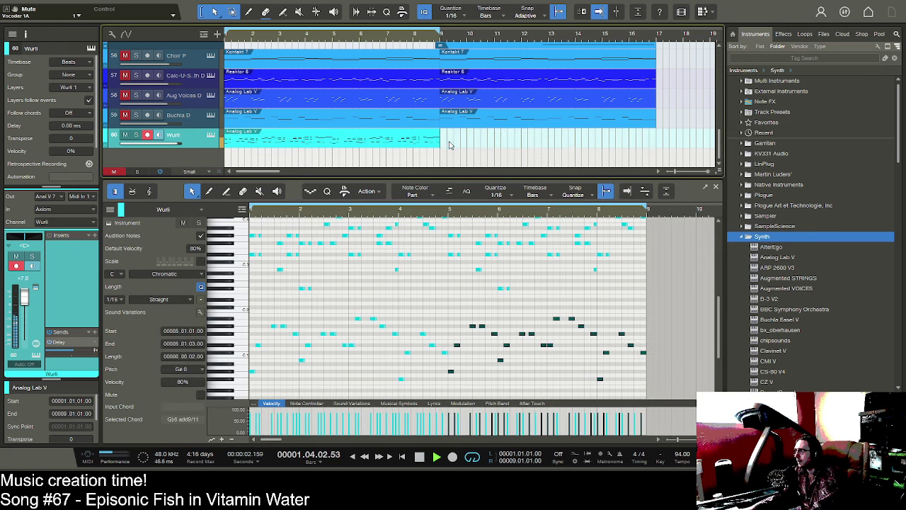
pyautogui.hotkey('ctrl', 'd')
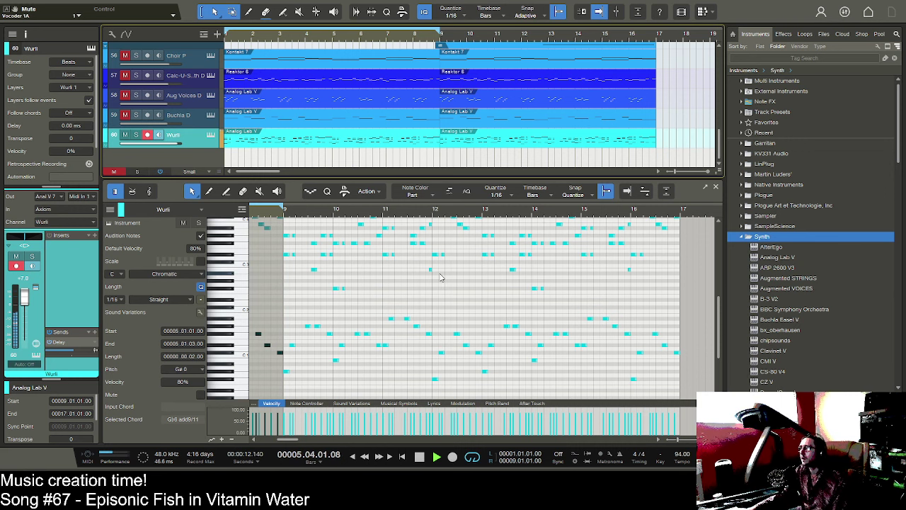
pyautogui.press('f')
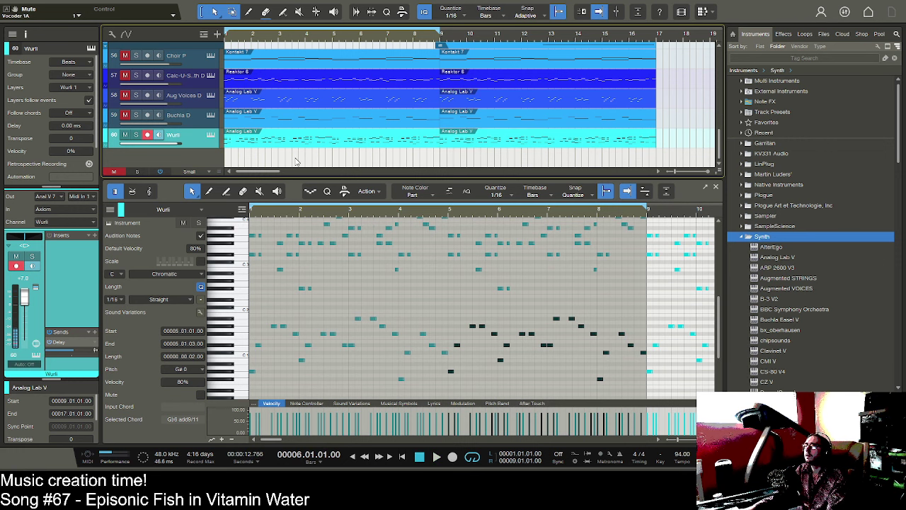
# - Search the instruments for "kontakt", add a Kontakt 7 track below Wurli and choose its Tenor Saxophone preset
pyautogui.click(806, 58)
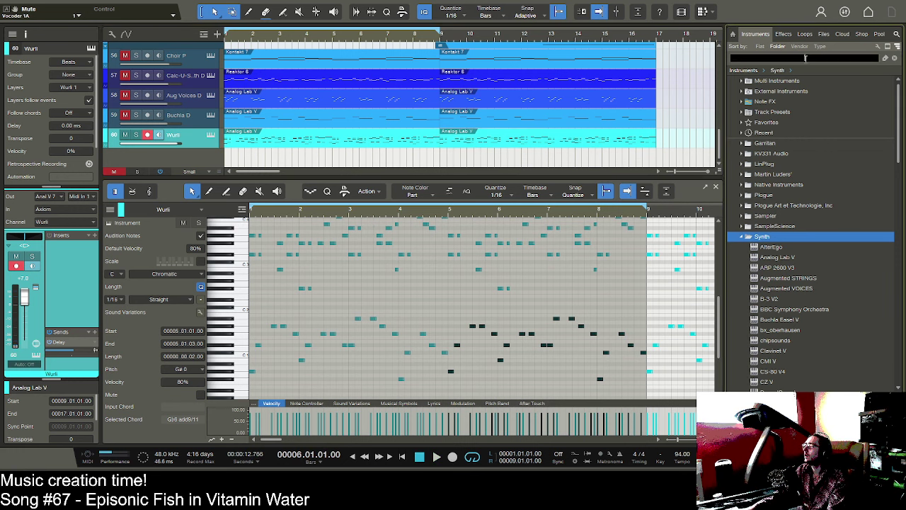
pyautogui.write('kontakt')
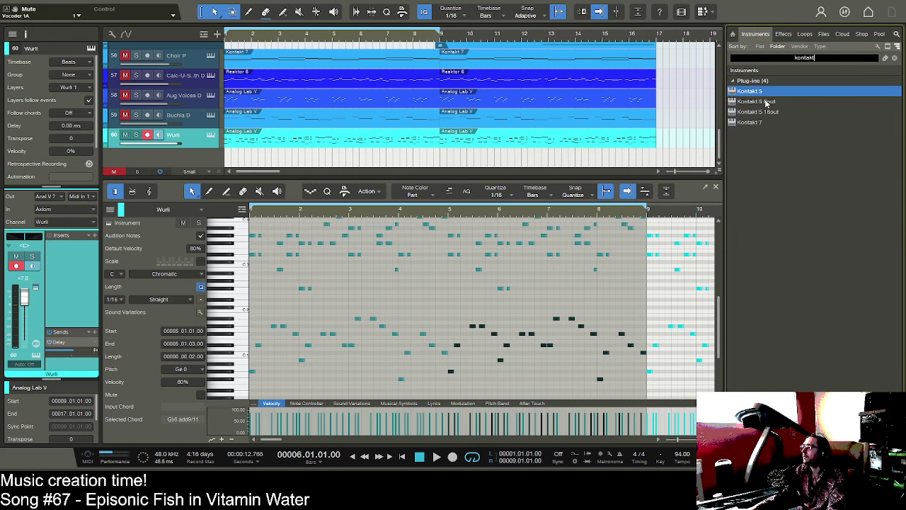
pyautogui.click(761, 123)
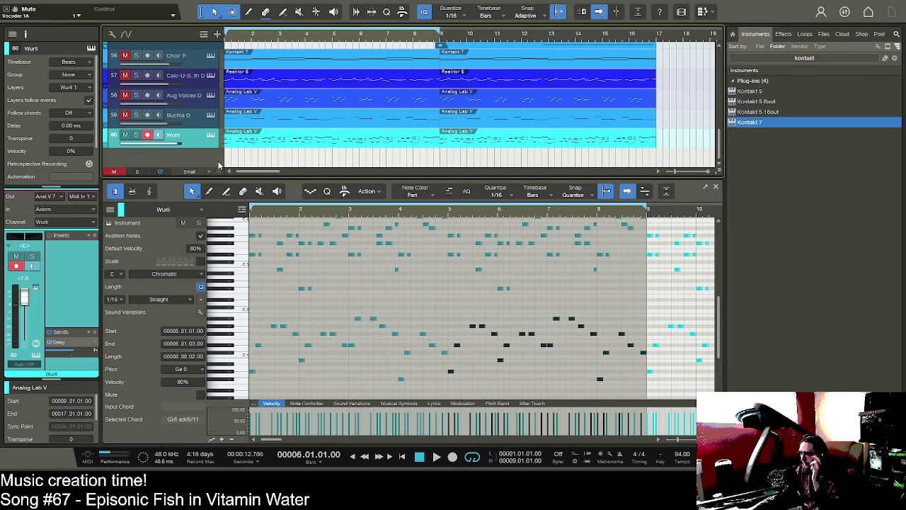
pyautogui.moveTo(220, 165); pyautogui.dragTo(221, 165)
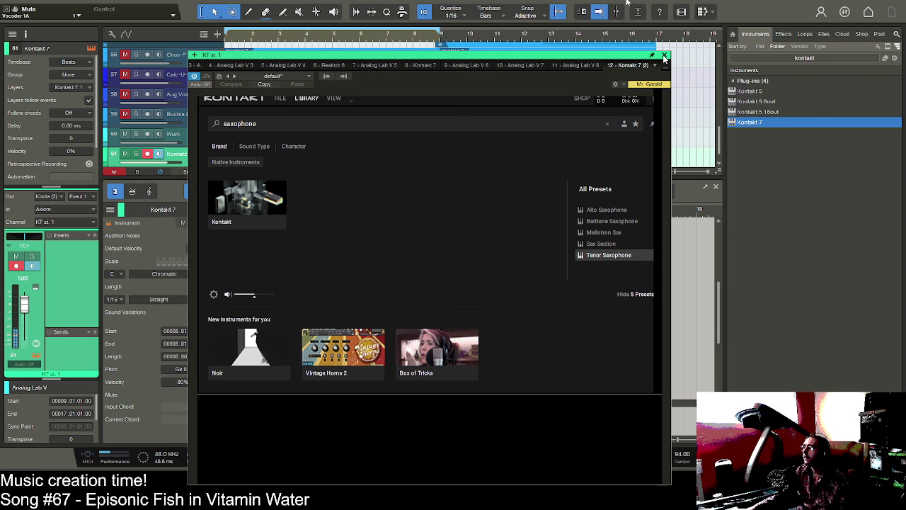
pyautogui.click(664, 55)
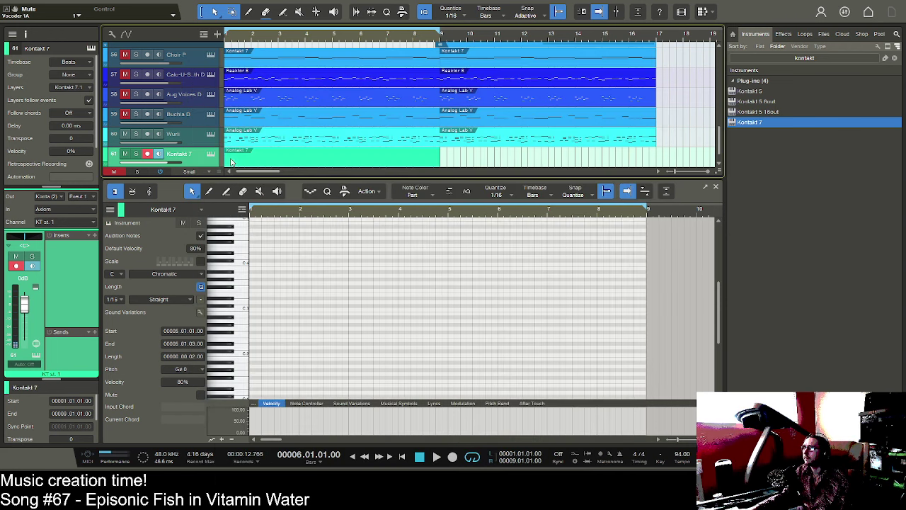
# - Audition the Kontakt 7 instrument across its range on the piano roll keyboard and close its plug-in window
pyautogui.moveTo(232, 39); pyautogui.dragTo(276, 46)
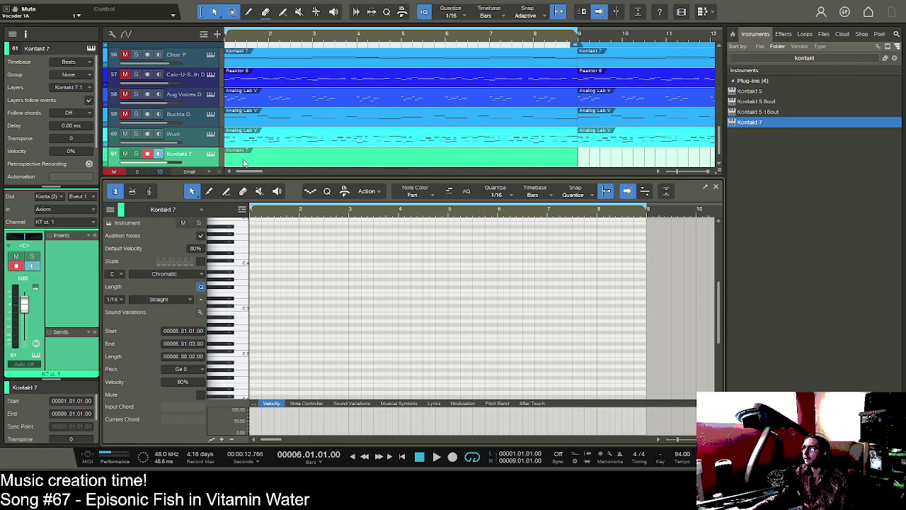
pyautogui.moveTo(261, 218); pyautogui.dragTo(290, 222)
pyautogui.moveTo(235, 329); pyautogui.dragTo(230, 269)
pyautogui.scroll(3, 233, 283)
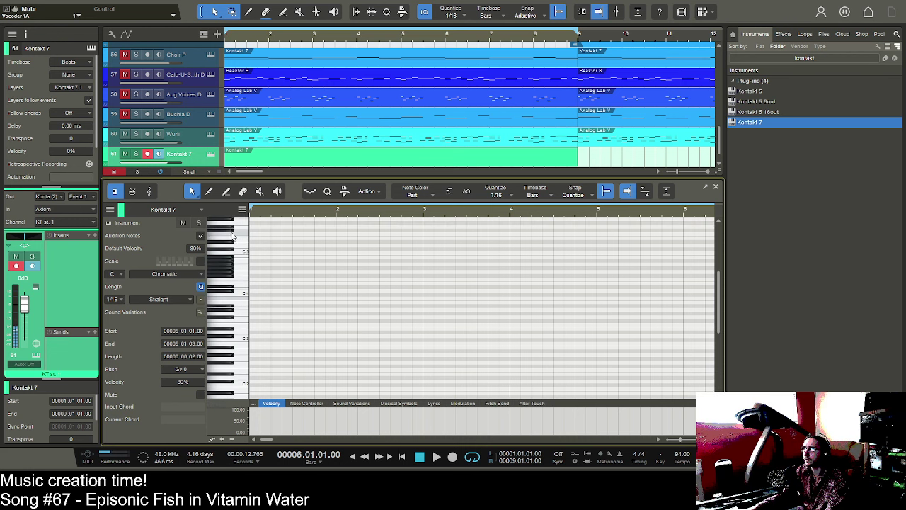
pyautogui.moveTo(232, 225); pyautogui.dragTo(230, 332)
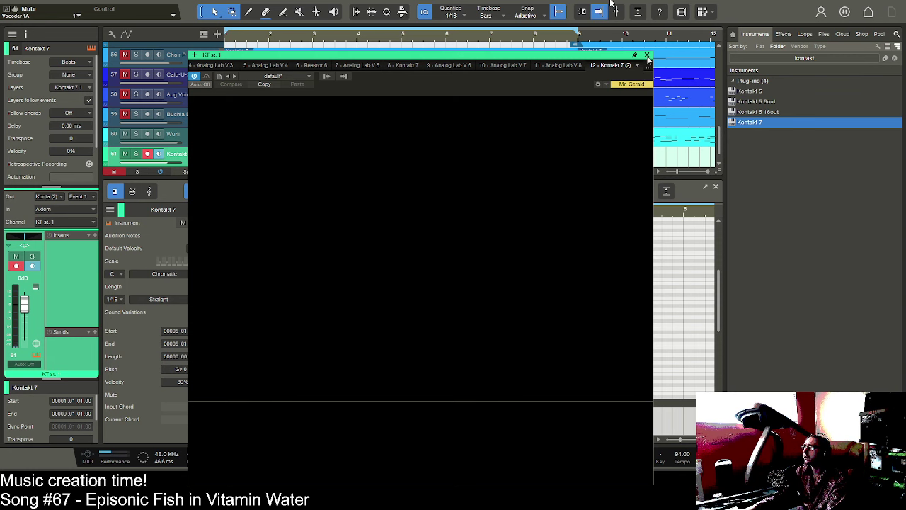
pyautogui.click(646, 55)
pyautogui.scroll(-3, 296, 294)
pyautogui.moveTo(236, 328); pyautogui.dragTo(238, 289)
pyautogui.click(238, 288)
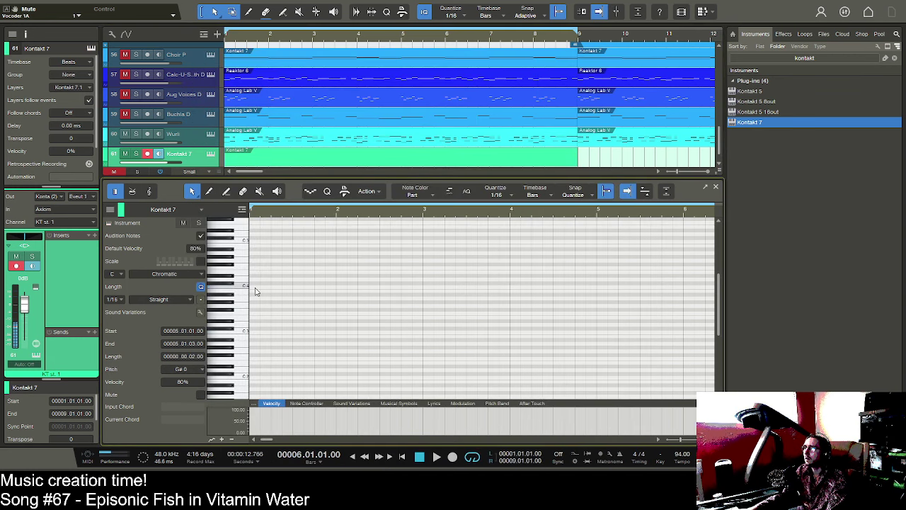
# - Place a G#3 note two sixteenths long at 1.01.03 in the Kontakt 7 part and play it briefly
pyautogui.click(256, 287)
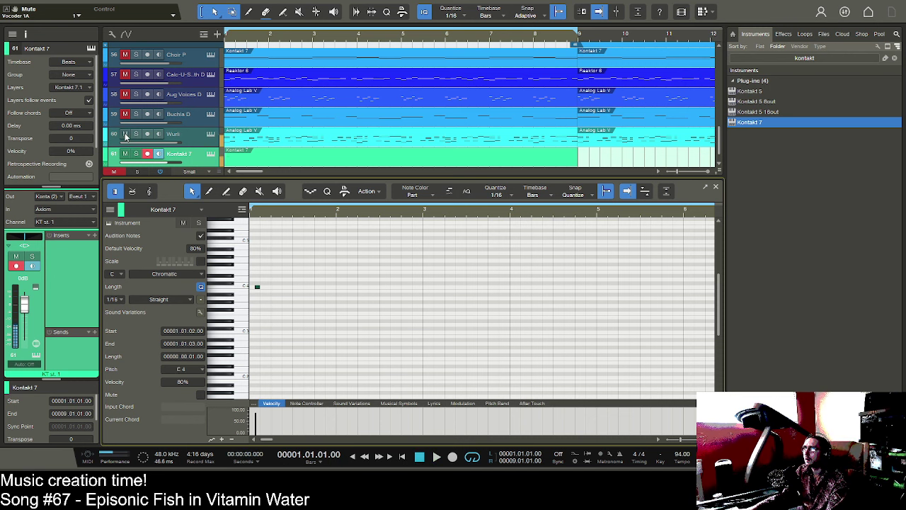
pyautogui.click(257, 288)
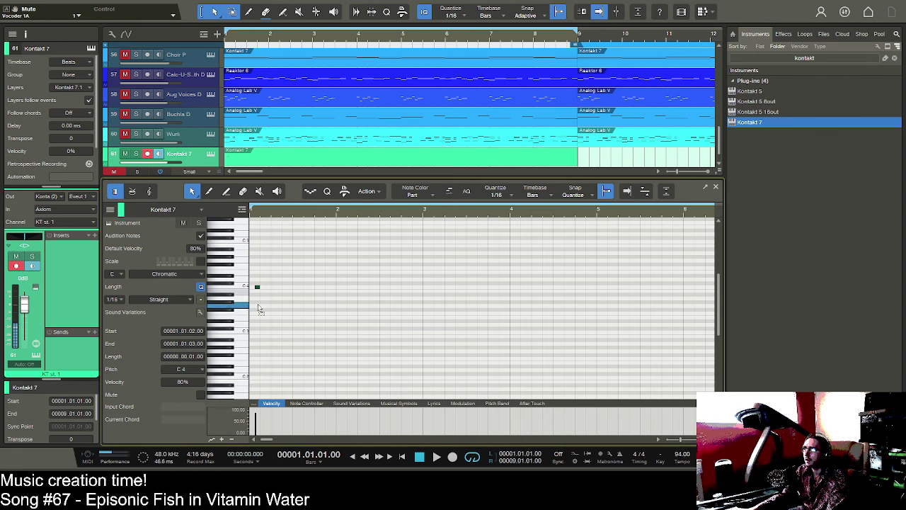
pyautogui.moveTo(258, 305); pyautogui.dragTo(262, 304)
pyautogui.moveTo(265, 303); pyautogui.dragTo(271, 303)
pyautogui.press('space')
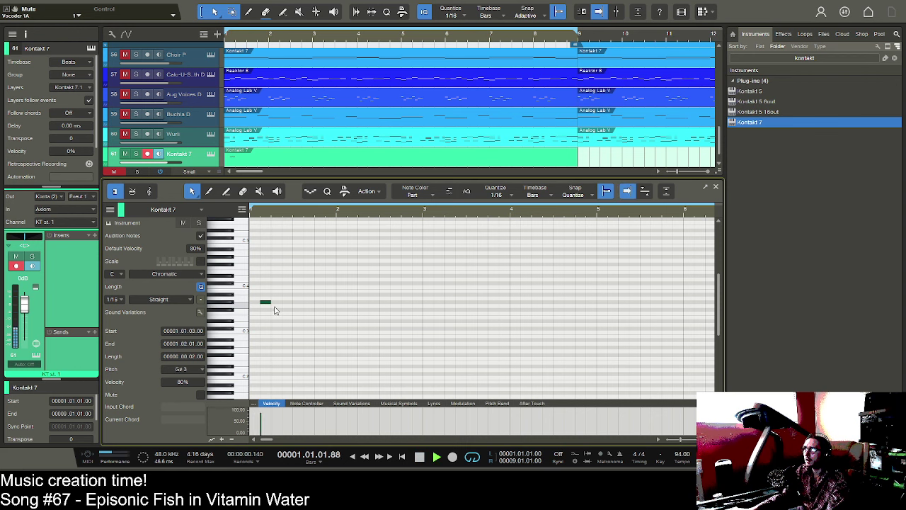
pyautogui.press('space')
# - Continue the melody with A#3 at 1.02.01, C4 at 1.02.02 and a two-sixteenth D#4 at 1.02.03, and play it back
pyautogui.click(273, 294)
pyautogui.click(279, 288)
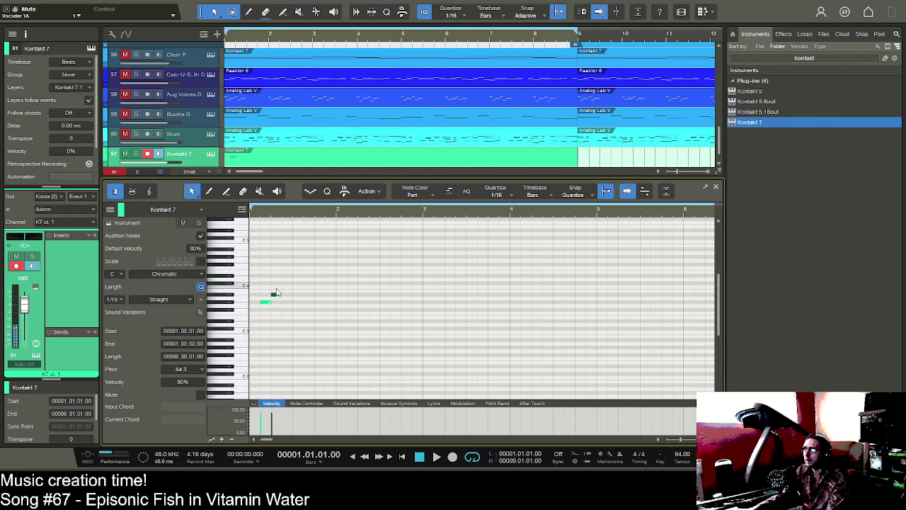
pyautogui.moveTo(283, 276); pyautogui.dragTo(293, 276)
pyautogui.press('space')
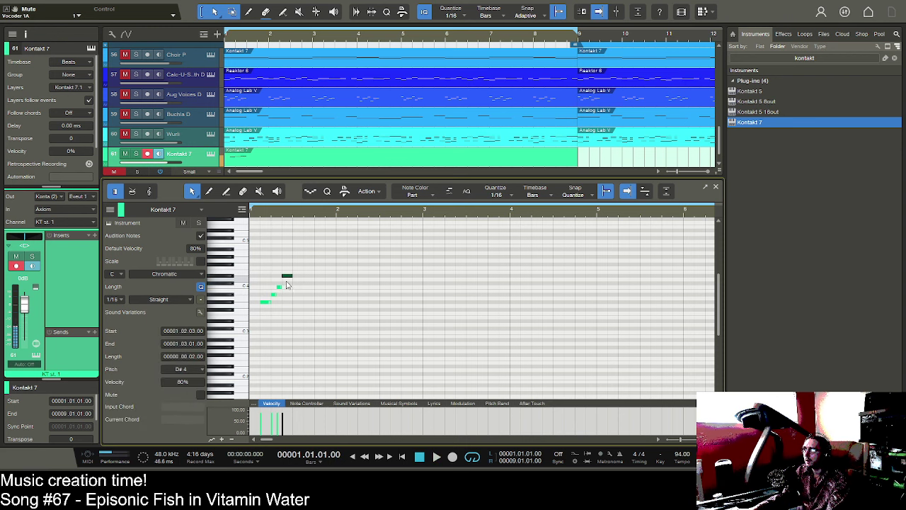
pyautogui.press('e')
pyautogui.press('space')
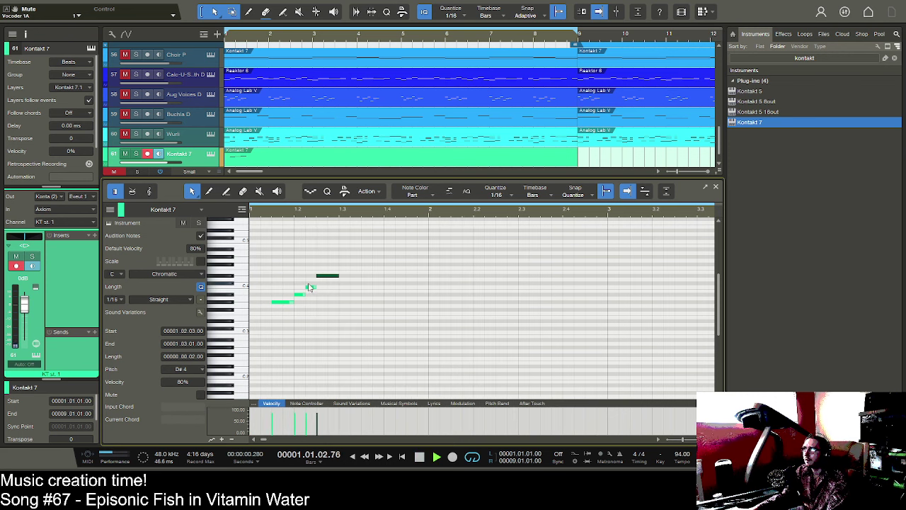
# - Raise the last three Kontakt 7 melody notes to B3, D#4 and G#4, and play the phrase back
pyautogui.press('space')
pyautogui.click(301, 294)
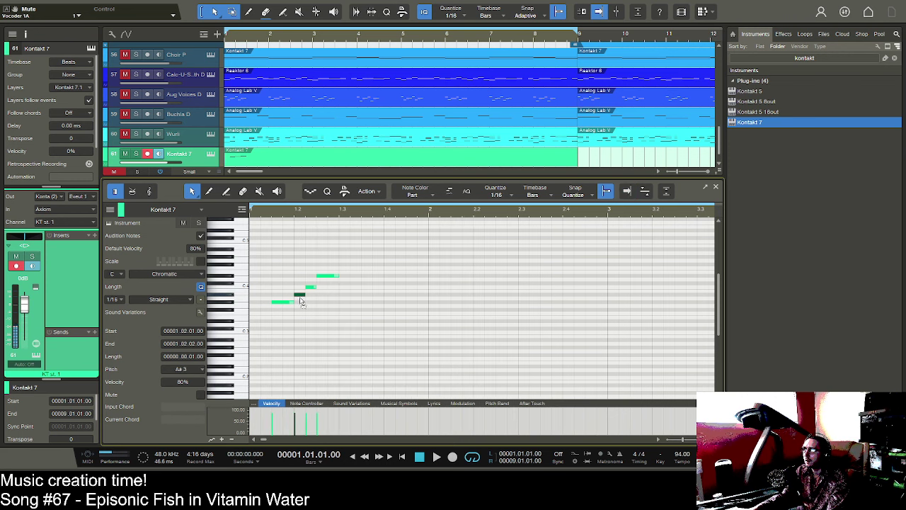
pyautogui.moveTo(302, 301); pyautogui.dragTo(326, 258)
pyautogui.click(320, 274)
pyautogui.press('space')
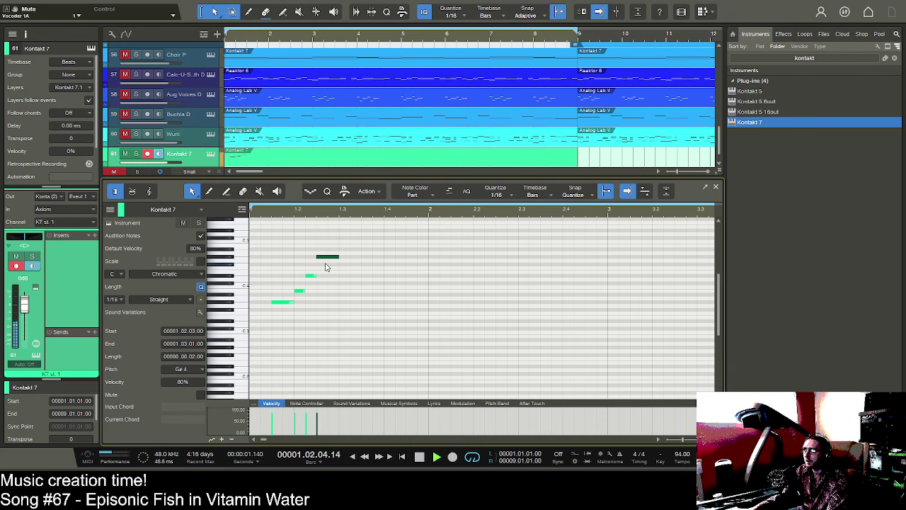
pyautogui.press('space')
pyautogui.press('space')
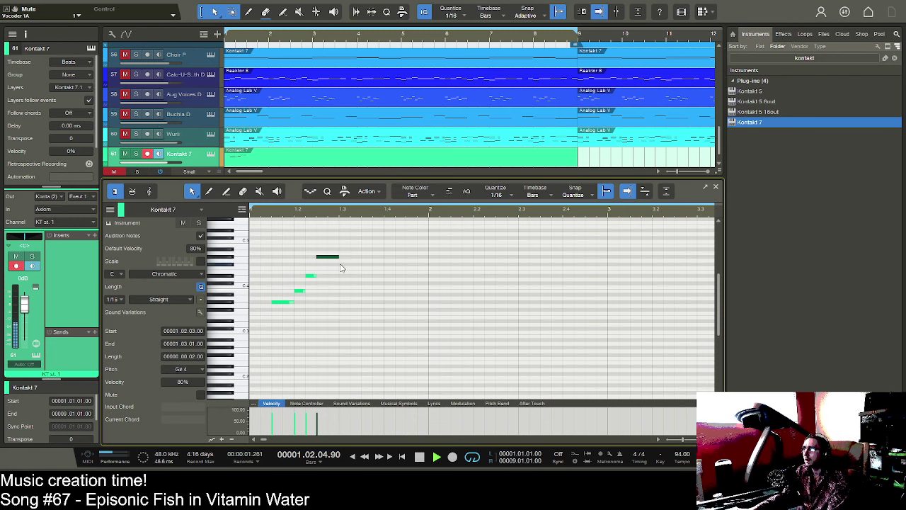
pyautogui.press('space')
# - Add one-sixteenth notes F#4 at 1.03.01 and D#4 at 1.03.03 to the melody
pyautogui.doubleClick(345, 264)
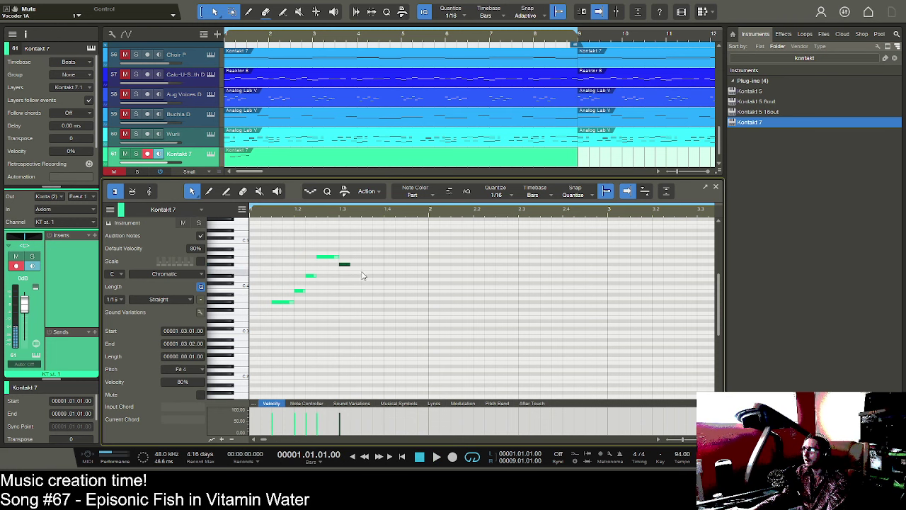
pyautogui.doubleClick(365, 272)
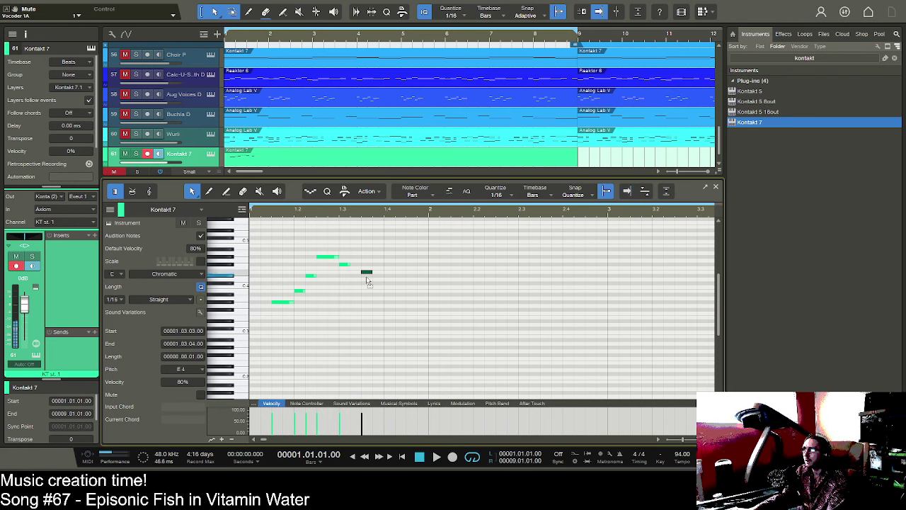
pyautogui.moveTo(366, 276); pyautogui.dragTo(367, 277)
# - Add two-sixteenth notes C#4 at 1.04.01 and B3 at 1.04.03 to finish bar 1, and play it back
pyautogui.doubleClick(390, 283)
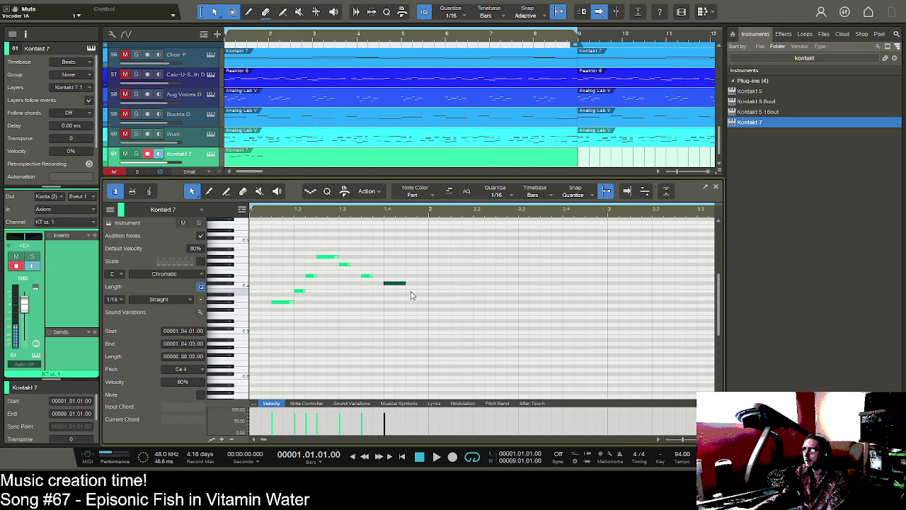
pyautogui.doubleClick(410, 291)
pyautogui.press('space')
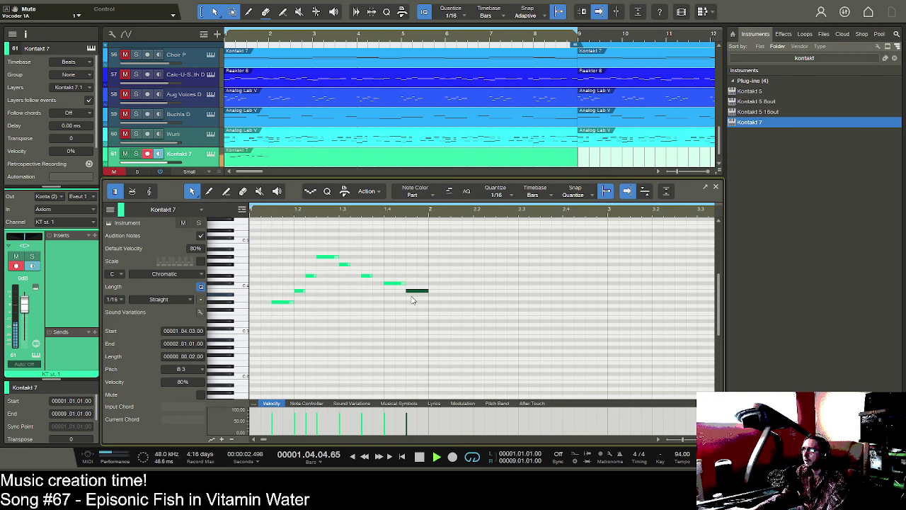
pyautogui.press('space')
pyautogui.press('space')
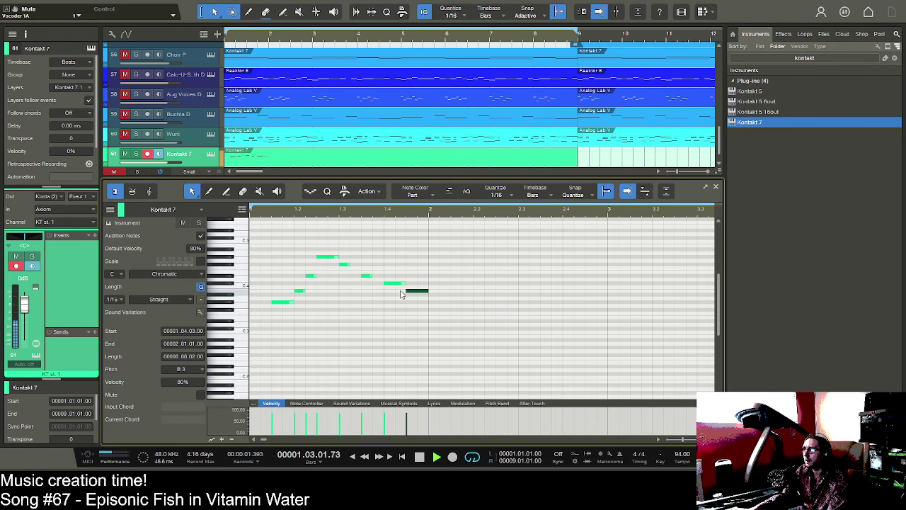
pyautogui.press('space')
# - Replace the long C#4 with two one-sixteenth C#4 notes at 1.04.01 and 1.04.02, and play the bar
pyautogui.click(401, 283)
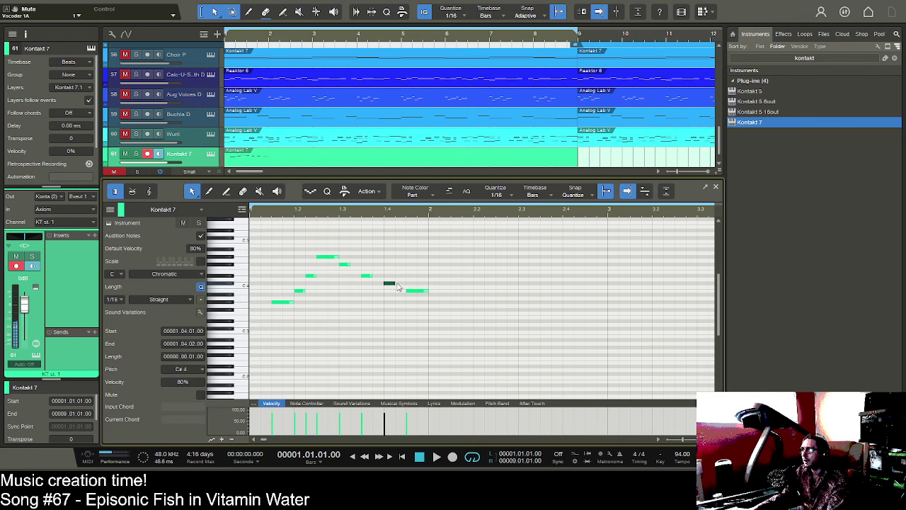
pyautogui.press('space')
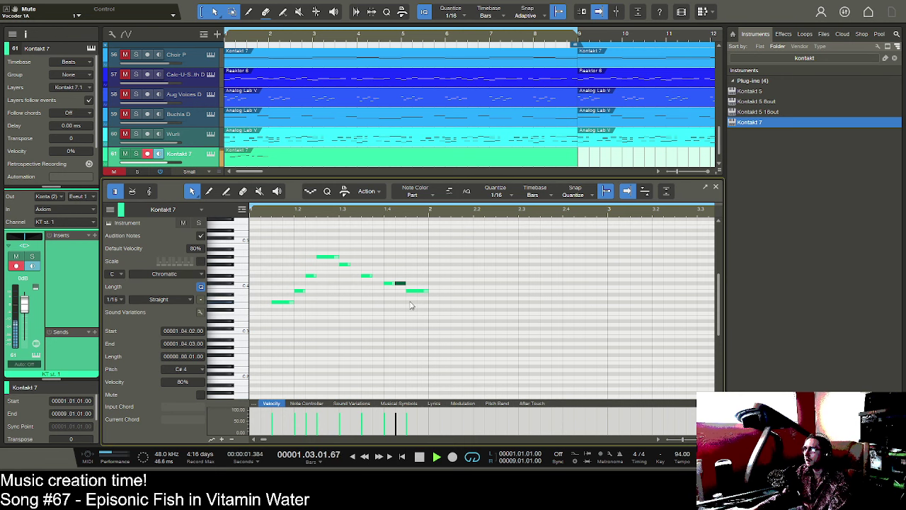
pyautogui.press('space')
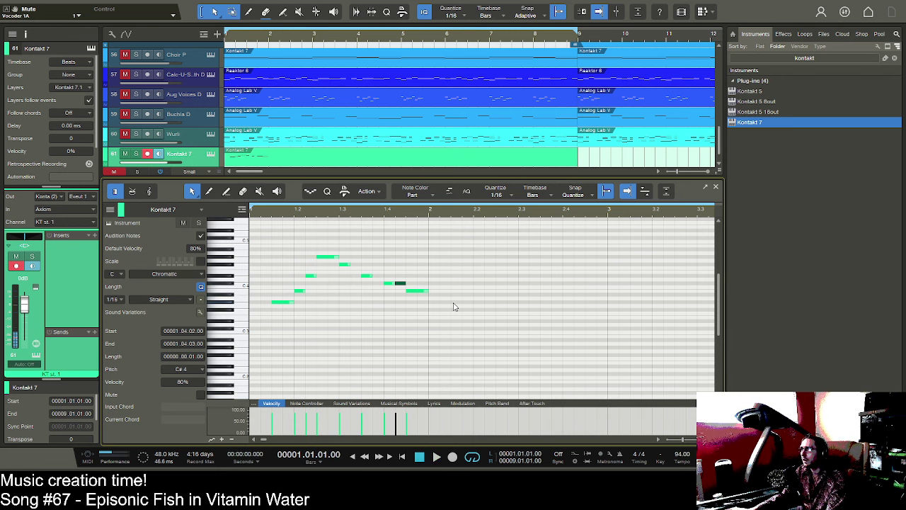
# - Start bar 2 with a two-sixteenth G#3 at 2.01.03, F#3 at 2.02.01 and A#3 at 2.02.02, and play it back
pyautogui.moveTo(453, 303); pyautogui.dragTo(477, 312)
pyautogui.click(477, 312)
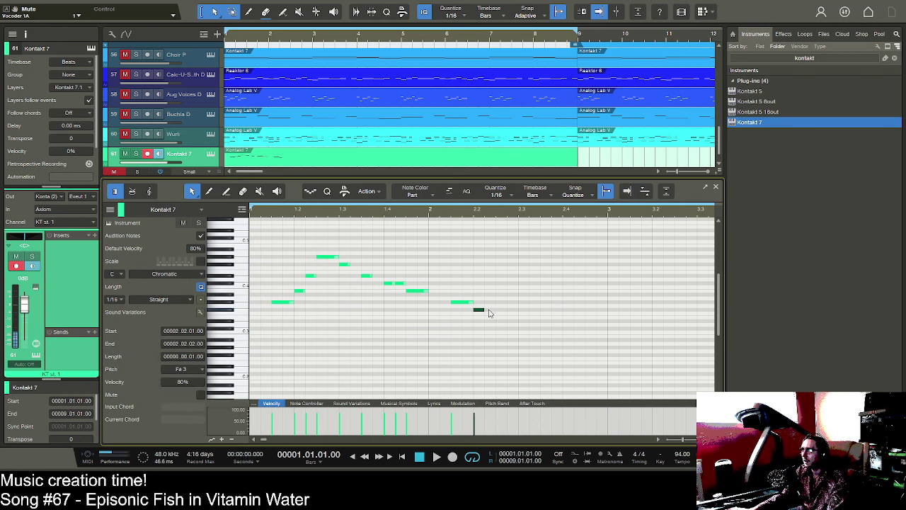
pyautogui.click(490, 295)
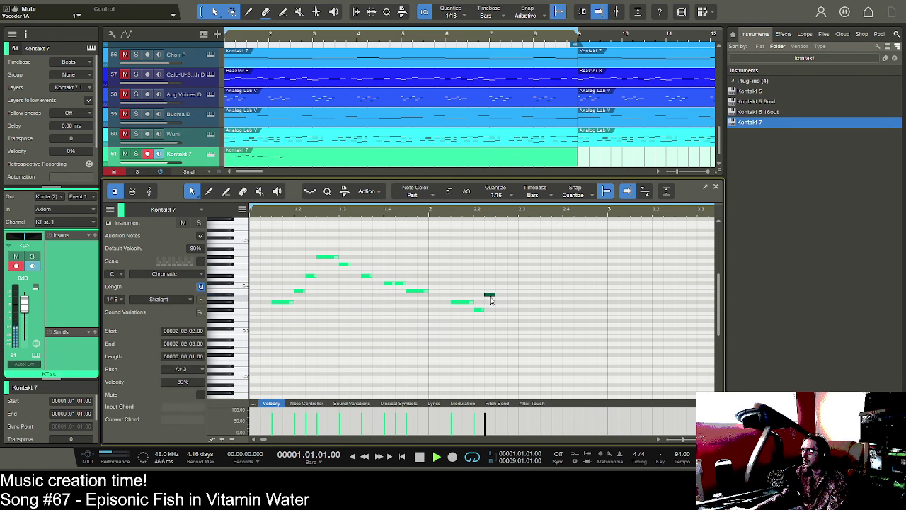
pyautogui.press('space')
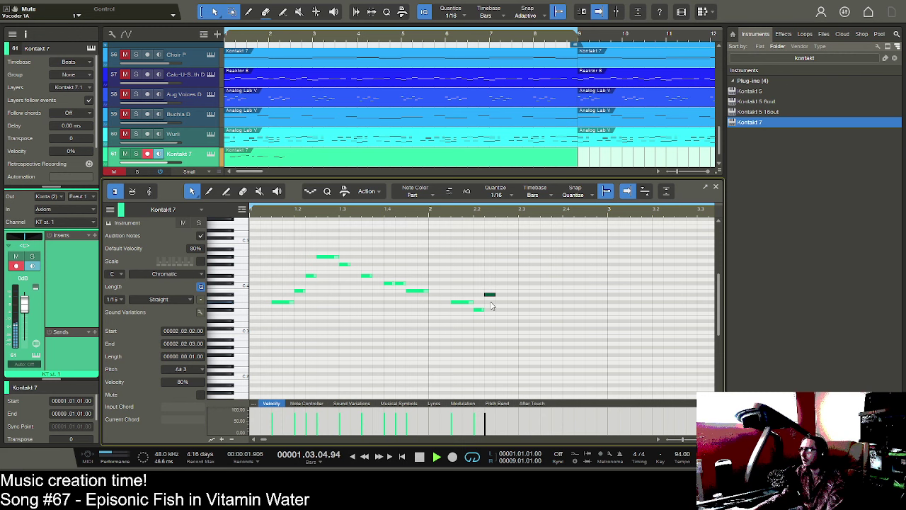
pyautogui.press('space')
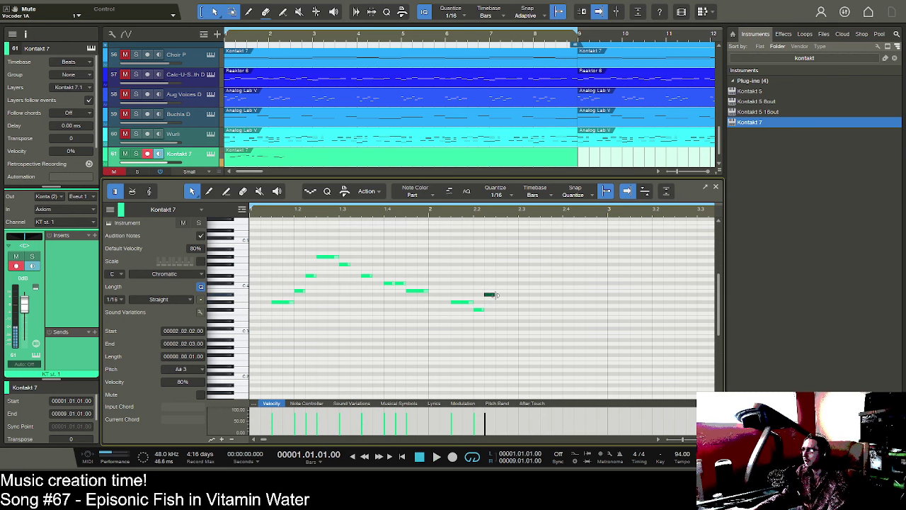
# - Try filling bar 2 from 2.02.03 with B3, two C#4 notes, two D#4 notes and a two-sixteenth C#4, and play it back
pyautogui.moveTo(496, 290); pyautogui.dragTo(520, 291)
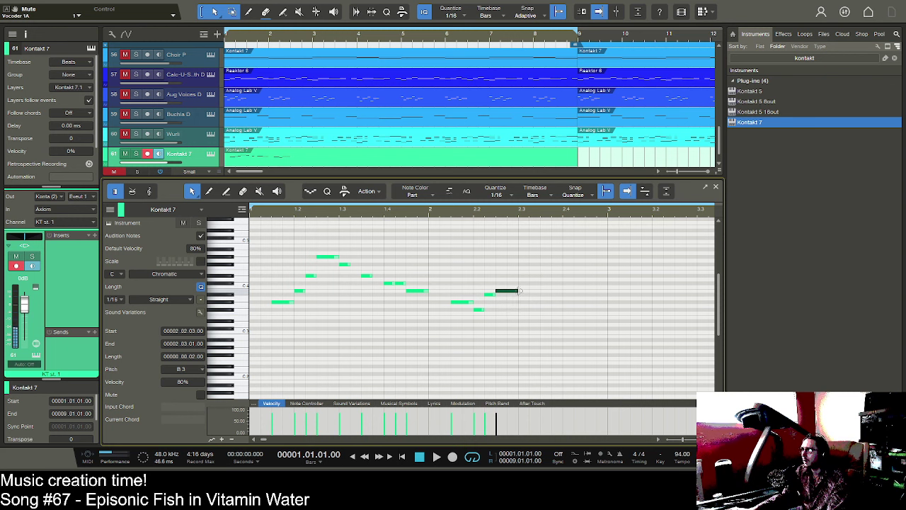
pyautogui.click(522, 283)
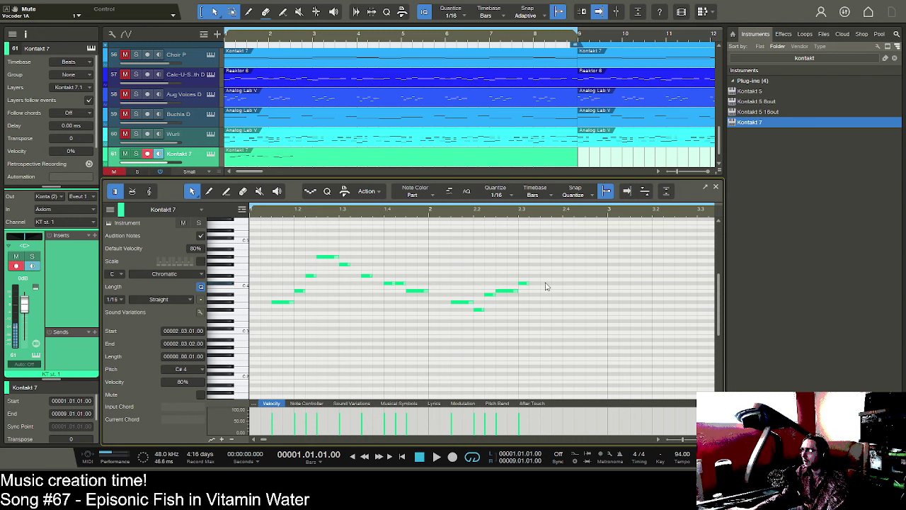
pyautogui.click(545, 284)
pyautogui.click(566, 271)
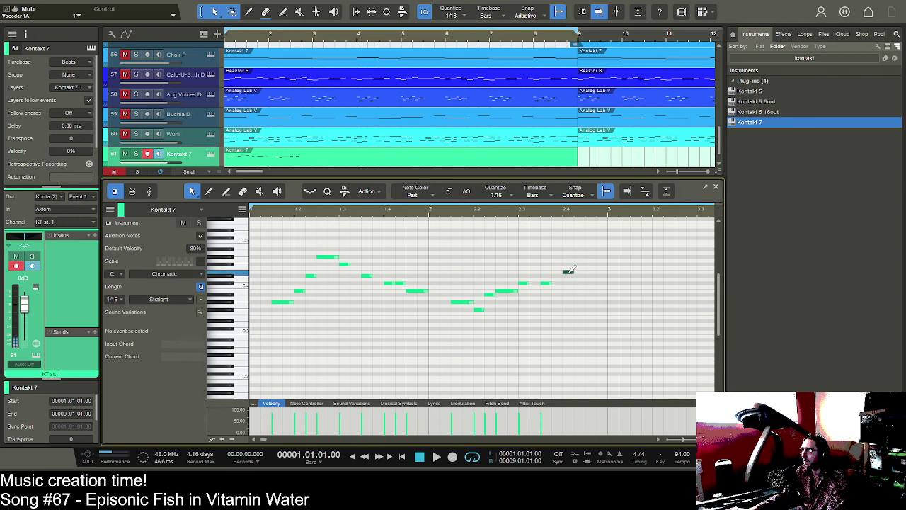
pyautogui.click(576, 276)
pyautogui.moveTo(593, 284); pyautogui.dragTo(607, 284)
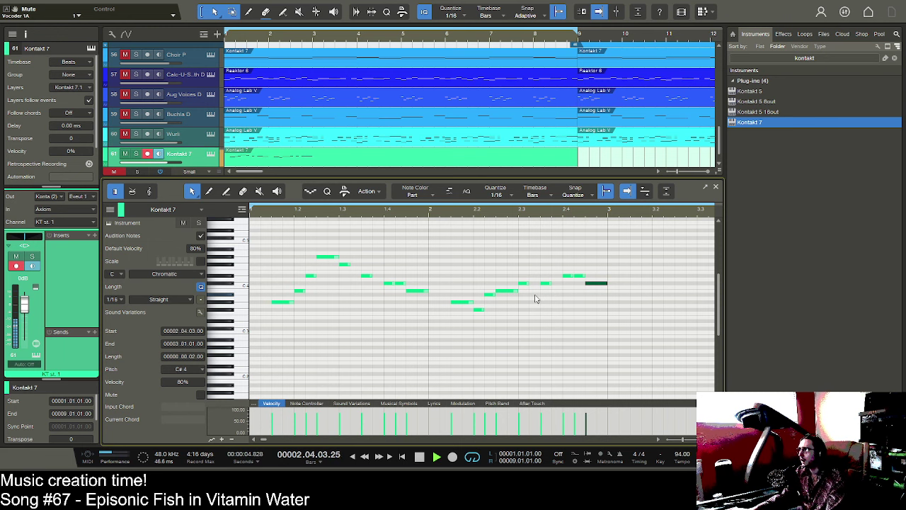
pyautogui.press('space')
pyautogui.press('space')
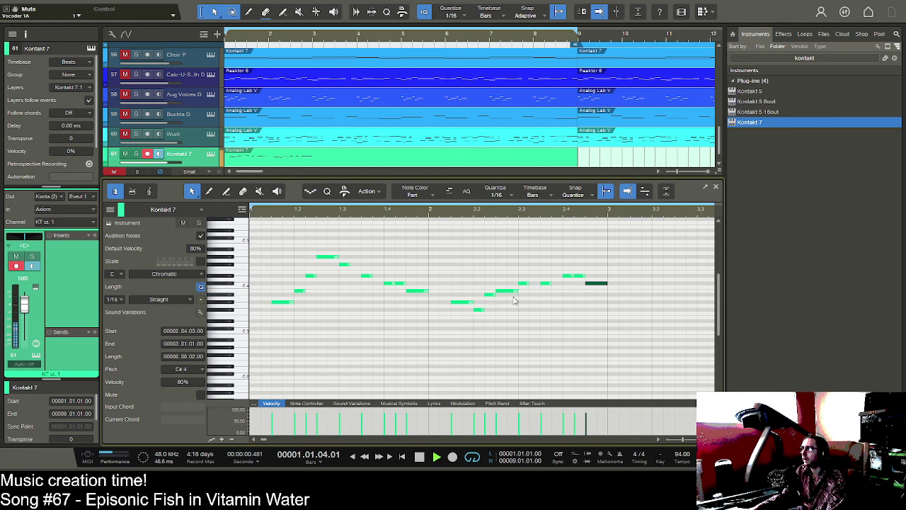
pyautogui.press('space')
# - Undo the six notes added after the A#3 at 2.02.02 and play the remaining phrase
pyautogui.click(621, 344)
pyautogui.hotkey('ctrl', 'z')
pyautogui.hotkey('ctrl', 'z')
pyautogui.hotkey('ctrl', 'z')
pyautogui.hotkey('ctrl', 'z')
pyautogui.hotkey('ctrl', 'z')
pyautogui.hotkey('ctrl', 'z')
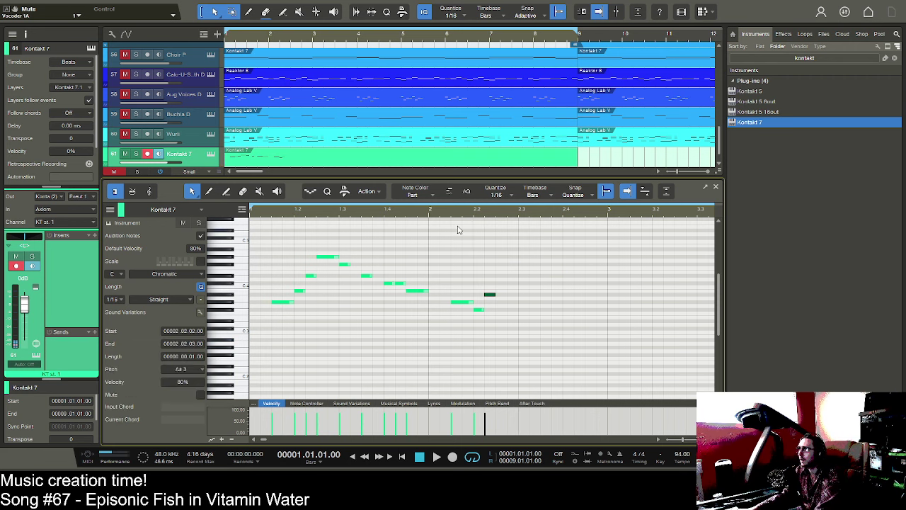
pyautogui.press('space')
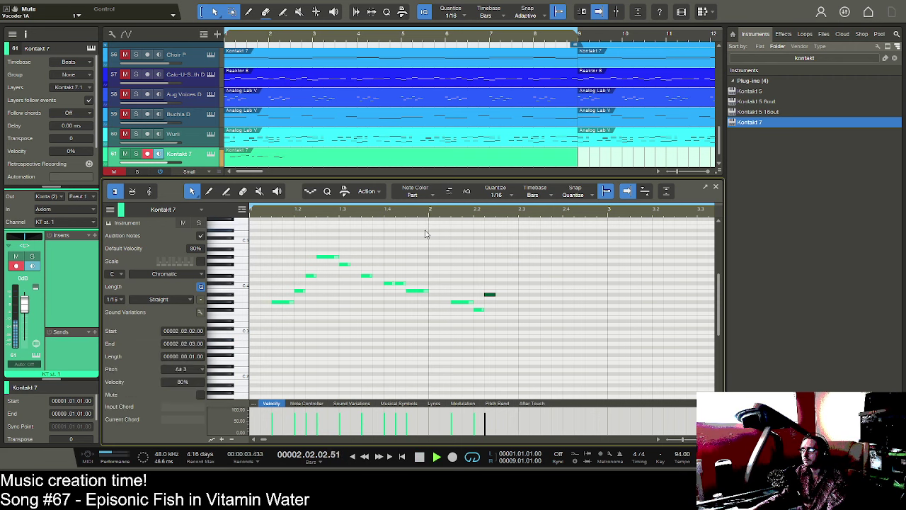
pyautogui.press('space')
pyautogui.press('space')
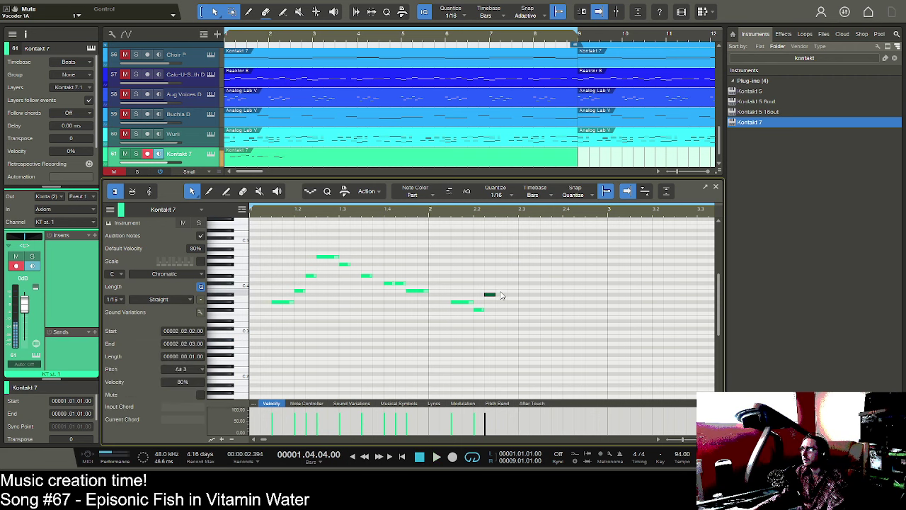
# - Add three-sixteenth notes B3 at 2.02.03 and C#4 at 2.03.02, and a four-sixteenth A#3 at 2.04.01, and play them
pyautogui.click(505, 287)
pyautogui.moveTo(501, 290); pyautogui.dragTo(530, 291)
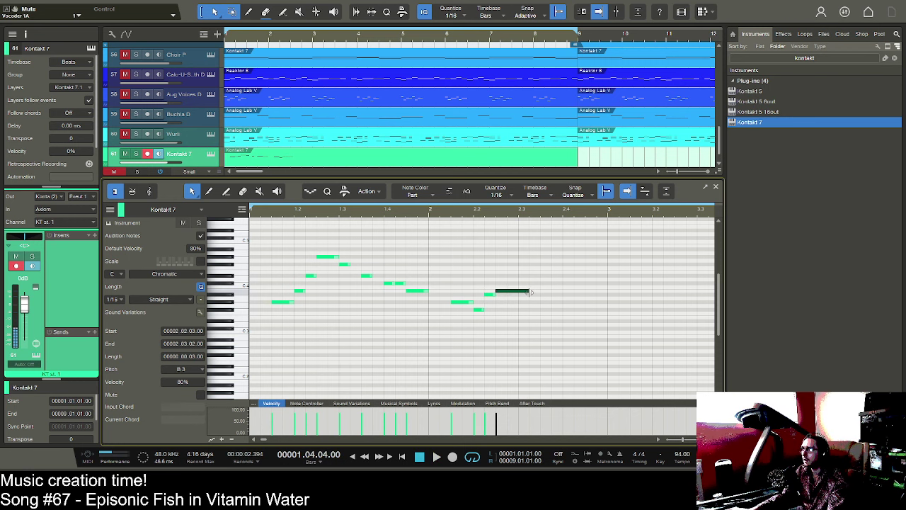
pyautogui.moveTo(531, 284); pyautogui.dragTo(608, 295)
pyautogui.click(568, 294)
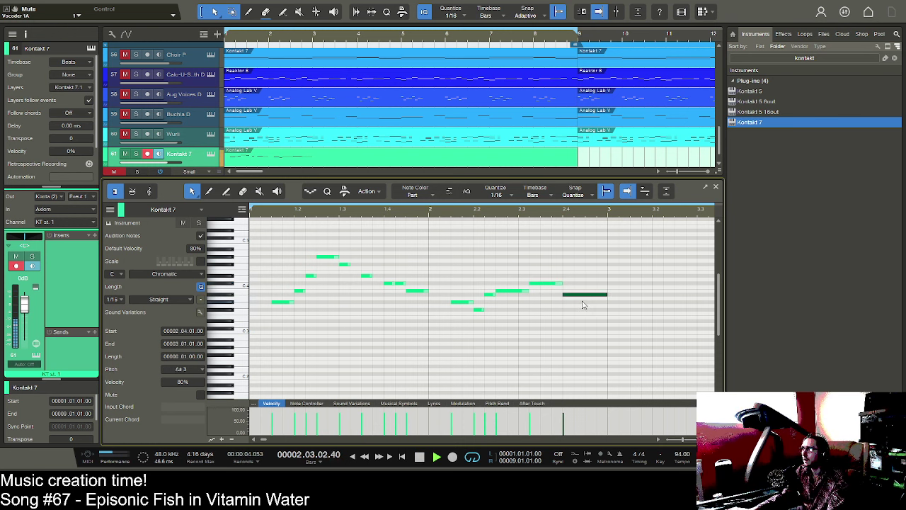
# - Lengthen the bar 2 B3 to four sixteenths, shift C#4 to 2.03.03, start A#3 at 2.04.02 three sixteenths long, and play it back
pyautogui.moveTo(496, 290); pyautogui.dragTo(575, 284)
pyautogui.click(578, 294)
pyautogui.press('space')
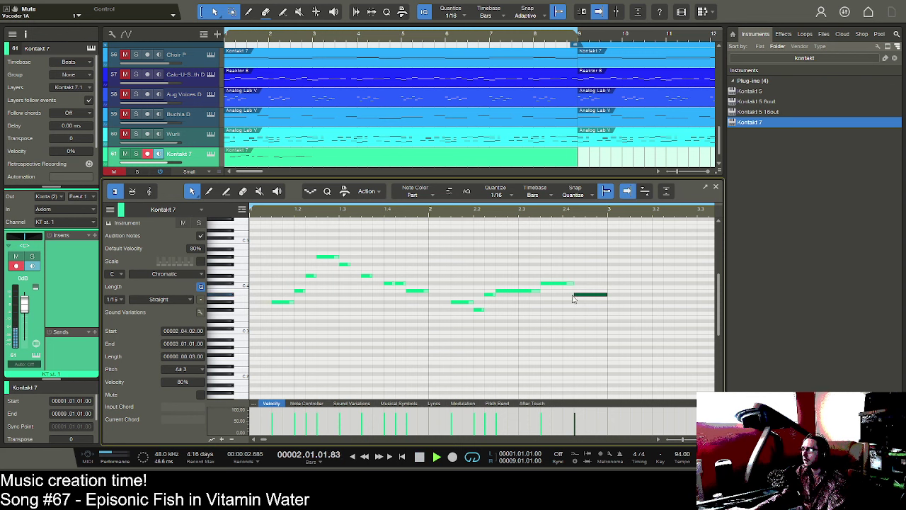
pyautogui.press('space')
# - Play back the two-bar melody and add a Delay send to the Kontakt 7 channel
pyautogui.click(571, 284)
pyautogui.click(423, 457)
pyautogui.click(436, 456)
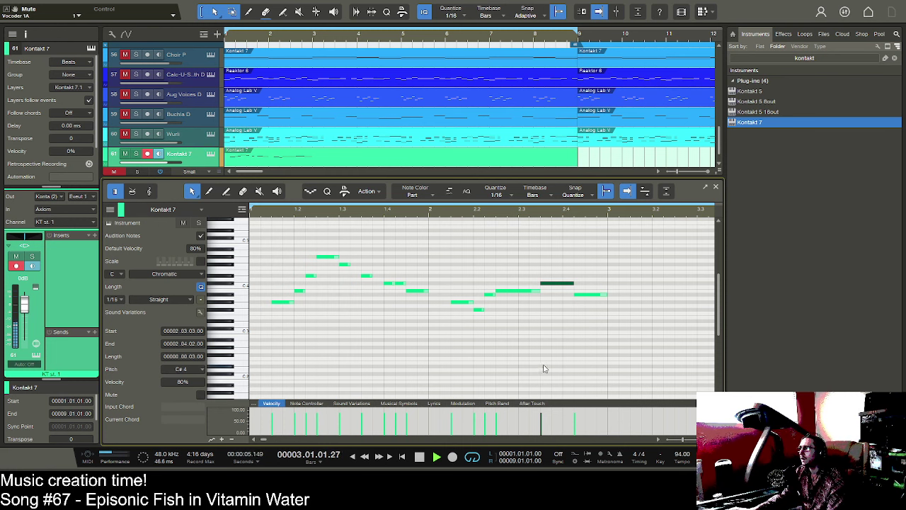
pyautogui.press('space')
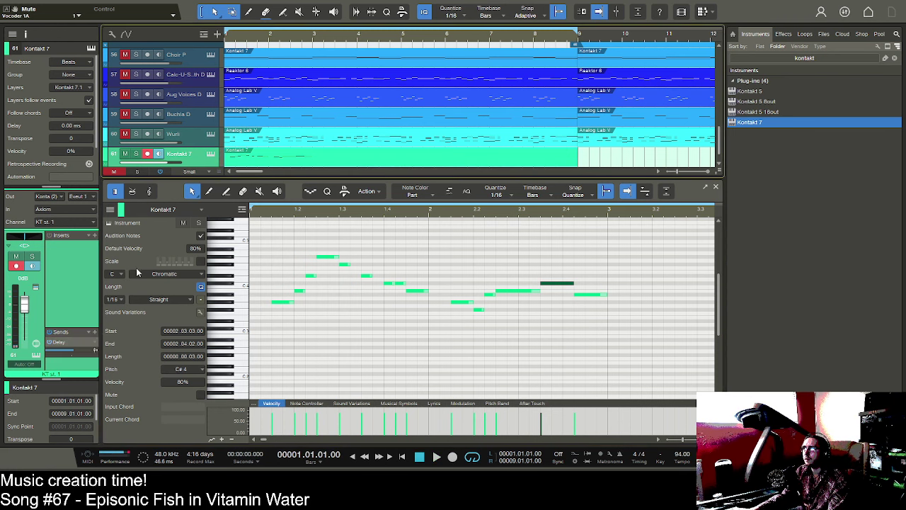
pyautogui.press('space')
pyautogui.click(627, 191)
pyautogui.moveTo(611, 214); pyautogui.dragTo(546, 212)
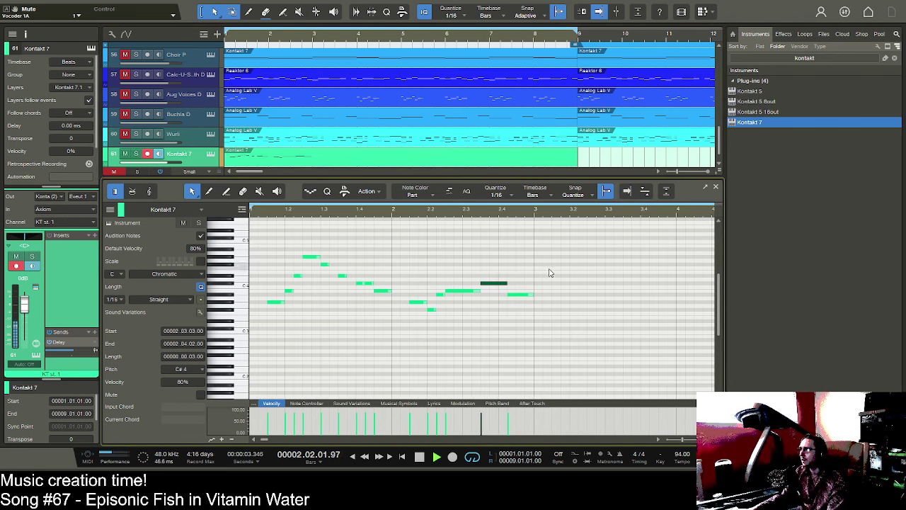
pyautogui.press('space')
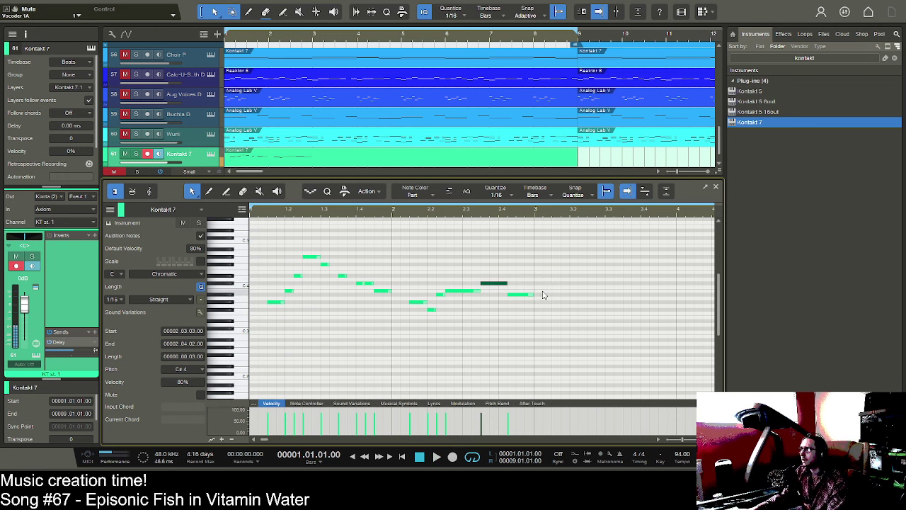
# - Shorten the A#3 at 2.04.02 to one sixteenth, add another A#3 at 2.04.04, and play the melody
pyautogui.moveTo(532, 295); pyautogui.dragTo(517, 296)
pyautogui.doubleClick(529, 294)
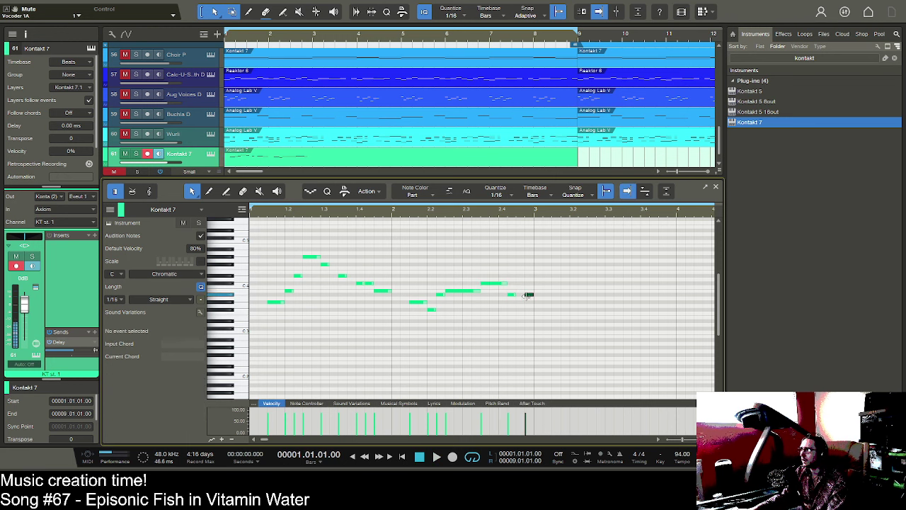
pyautogui.press('space')
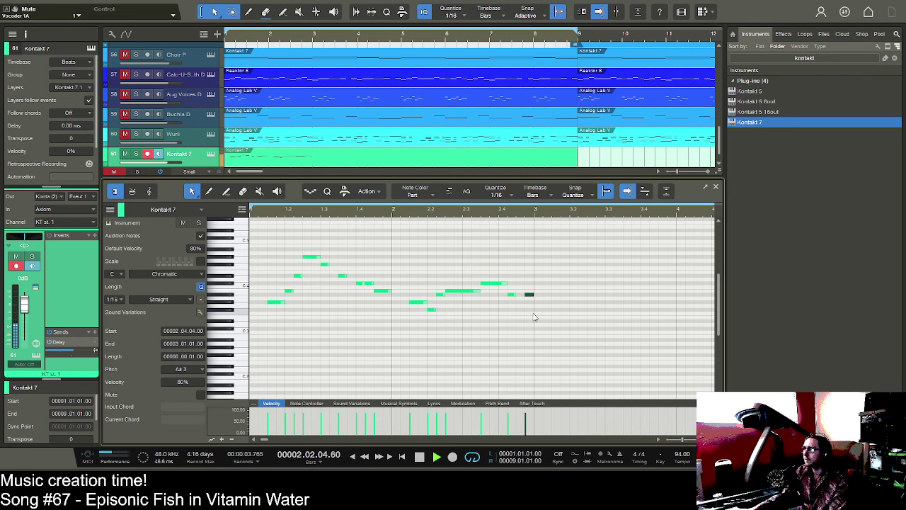
pyautogui.press('space')
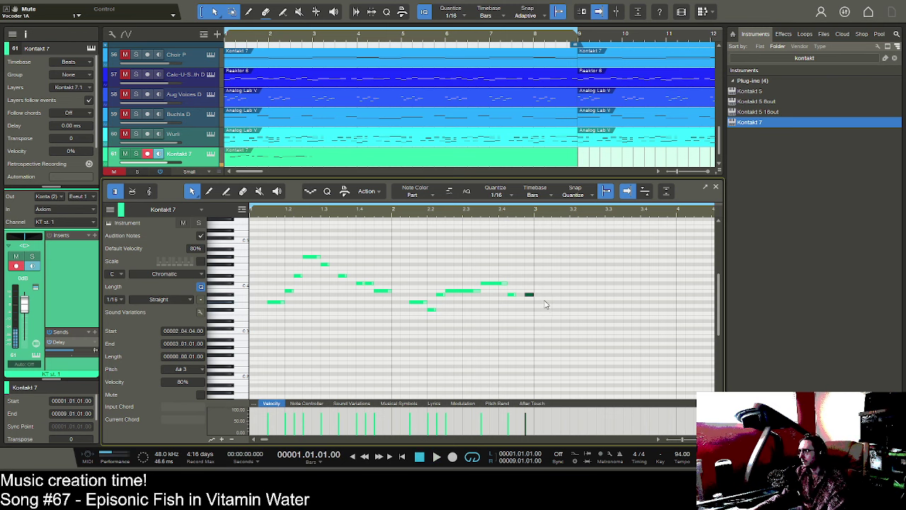
# - Start bar 3 with a two-sixteenth G#3 at 3.01.03, F#3 at 3.02.01, D#3 at 3.02.02 and a two-sixteenth F#3 at 3.02.03, and play it
pyautogui.doubleClick(556, 302)
pyautogui.click(574, 309)
pyautogui.click(581, 321)
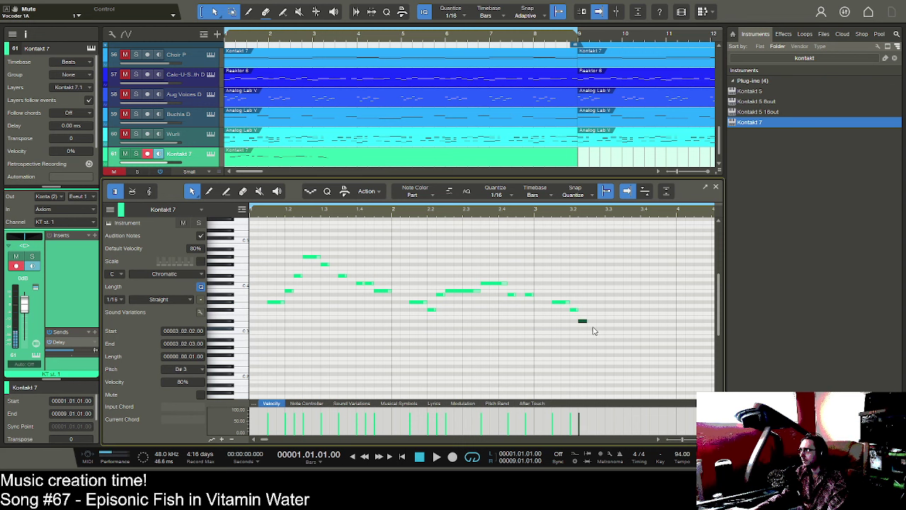
pyautogui.moveTo(588, 309); pyautogui.dragTo(605, 310)
pyautogui.press('space')
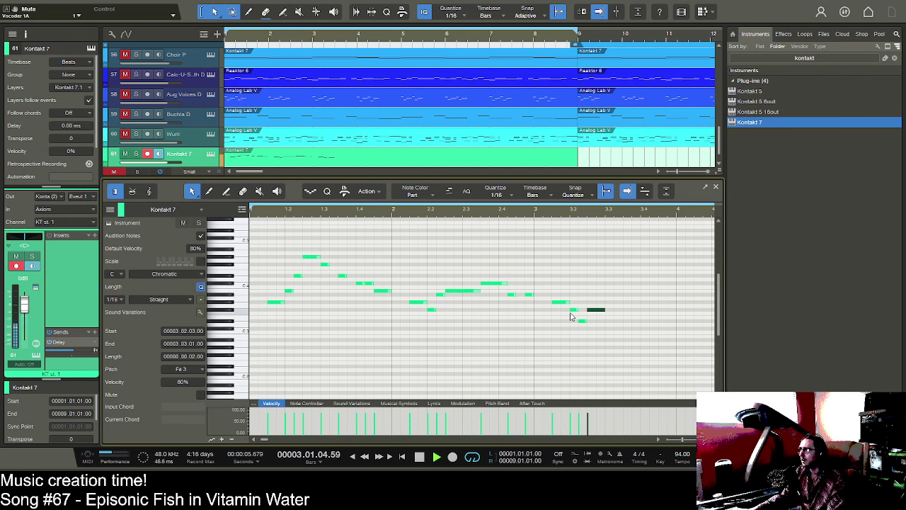
# - Extend bar 3 with an A#3 at 3.03.03 and a B3 at 3.04.03, each two sixteenths long
pyautogui.press('space')
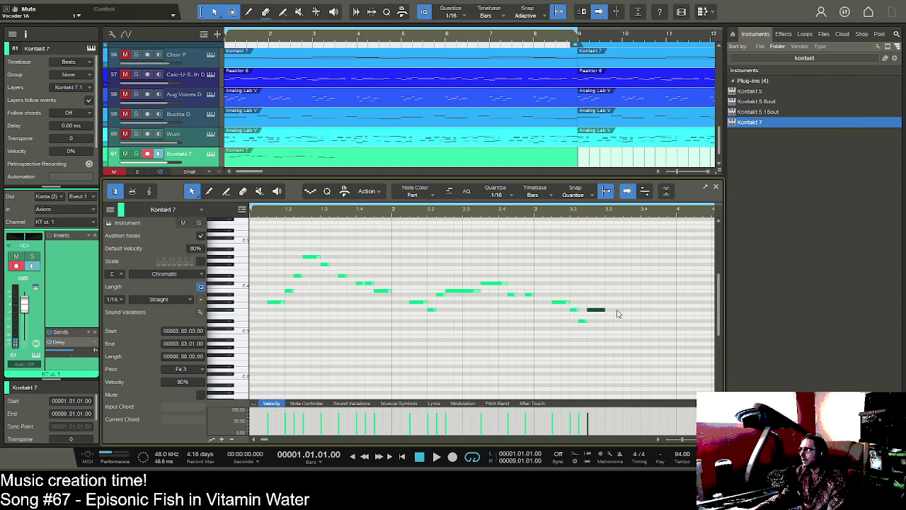
pyautogui.click(627, 295)
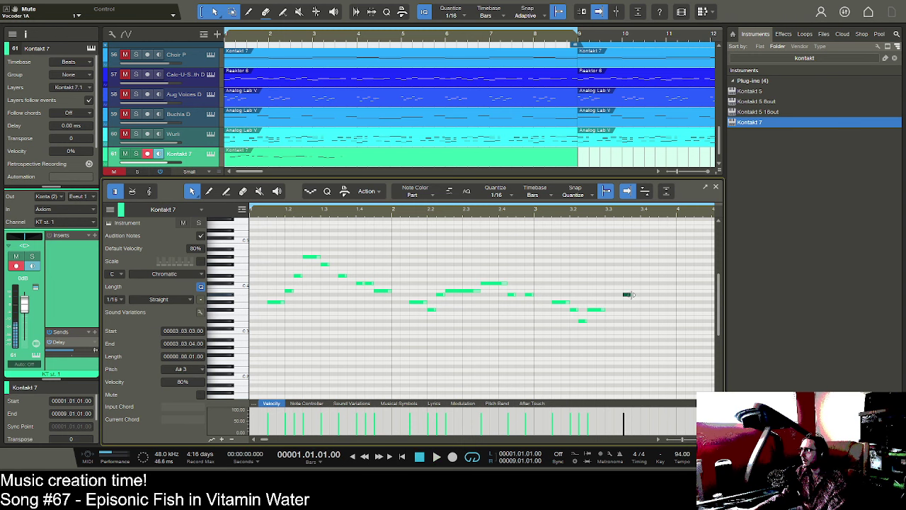
pyautogui.click(661, 292)
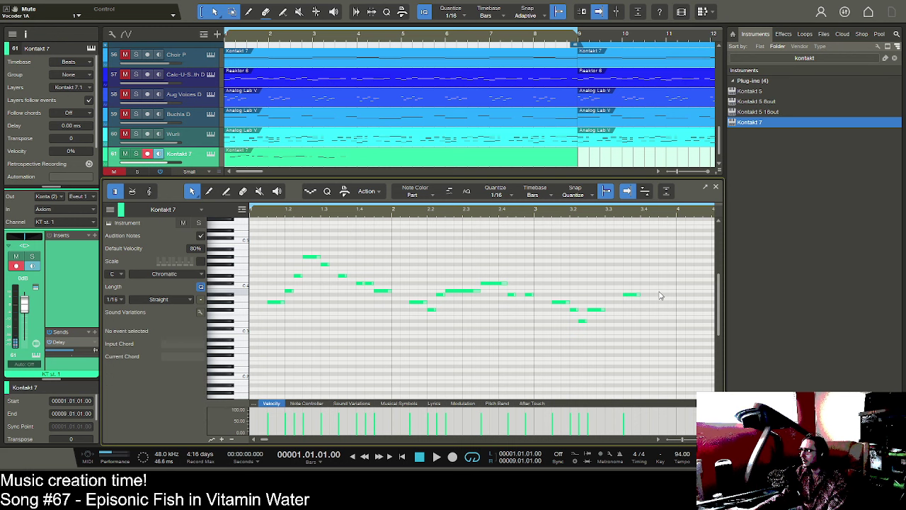
# - On a 1/32 grid, add a rising run of D#3, E3, F#3 and G#3 thirty-second notes starting at 3.03.01, and play it
pyautogui.moveTo(607, 212); pyautogui.dragTo(560, 226)
pyautogui.press('6')
pyautogui.click(604, 296)
pyautogui.doubleClick(596, 303)
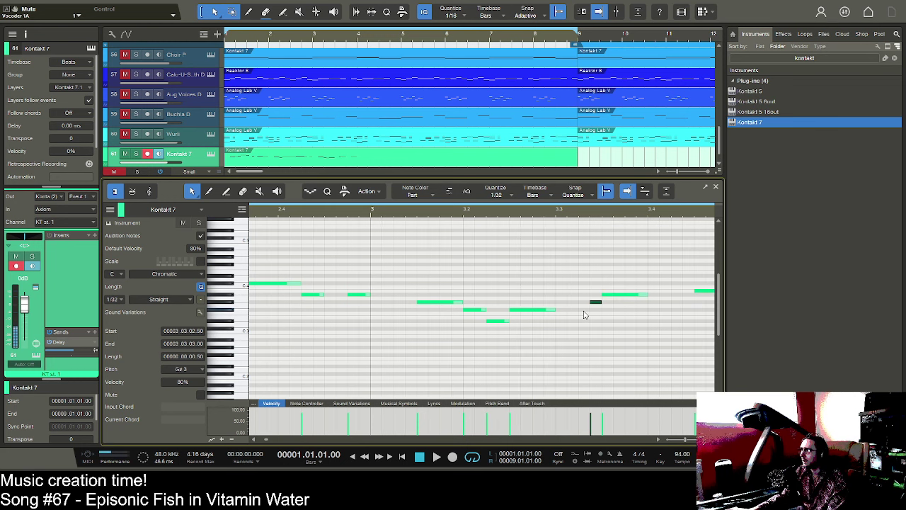
pyautogui.click(582, 309)
pyautogui.click(573, 316)
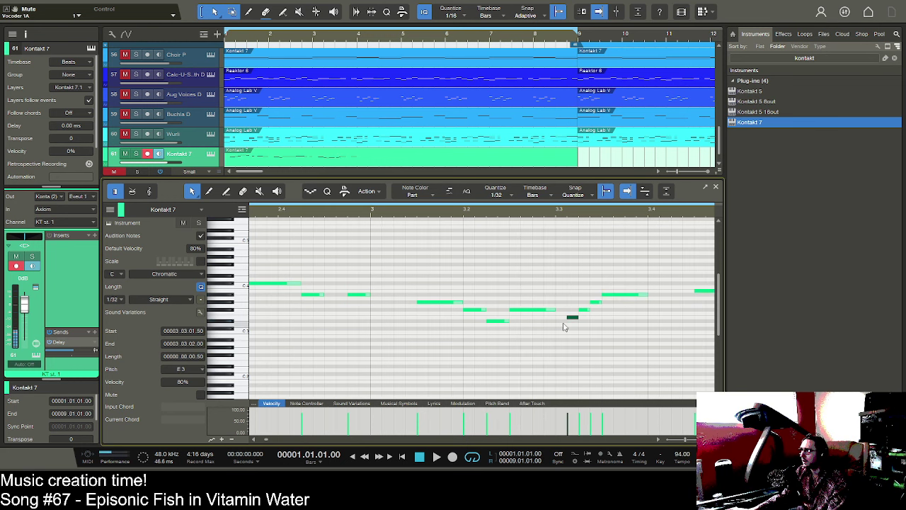
pyautogui.click(561, 320)
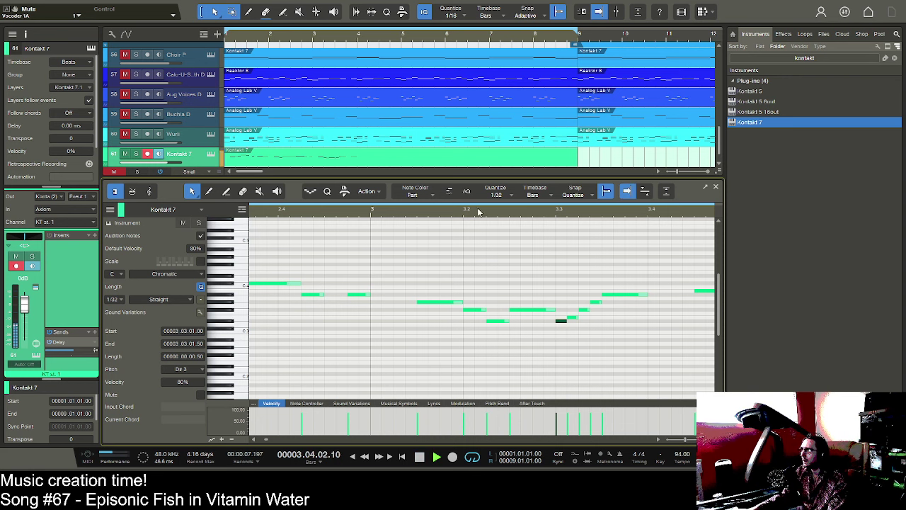
pyautogui.press('space')
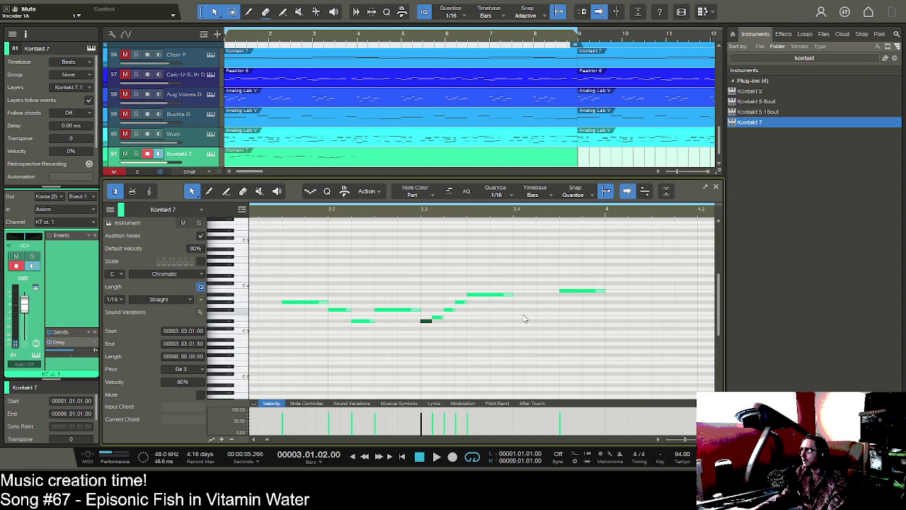
# - Add a one-sixteenth F#3 at 3.04.02 and play the melody back from the start
pyautogui.click(548, 322)
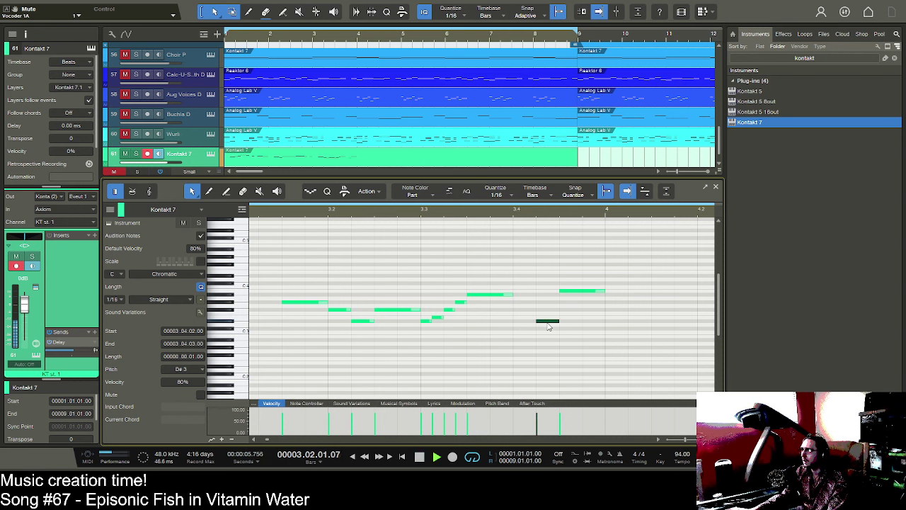
pyautogui.moveTo(548, 326); pyautogui.dragTo(550, 312)
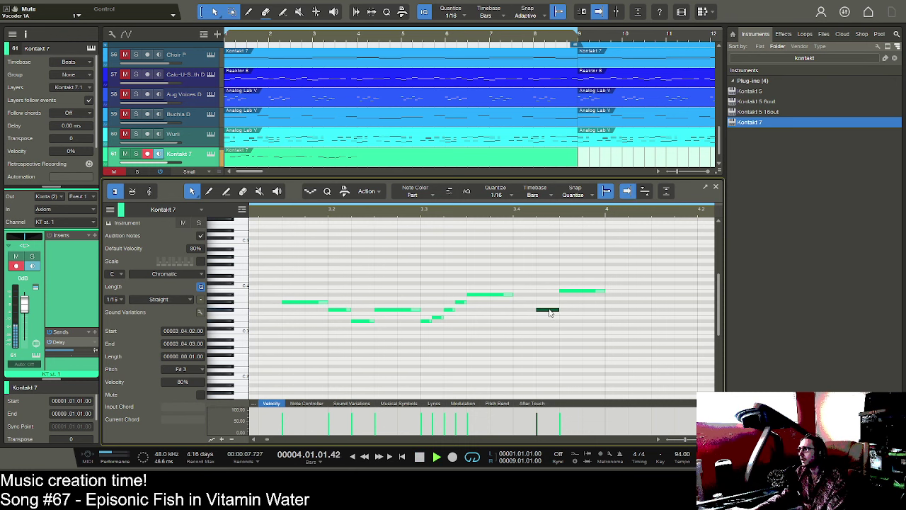
pyautogui.press('space')
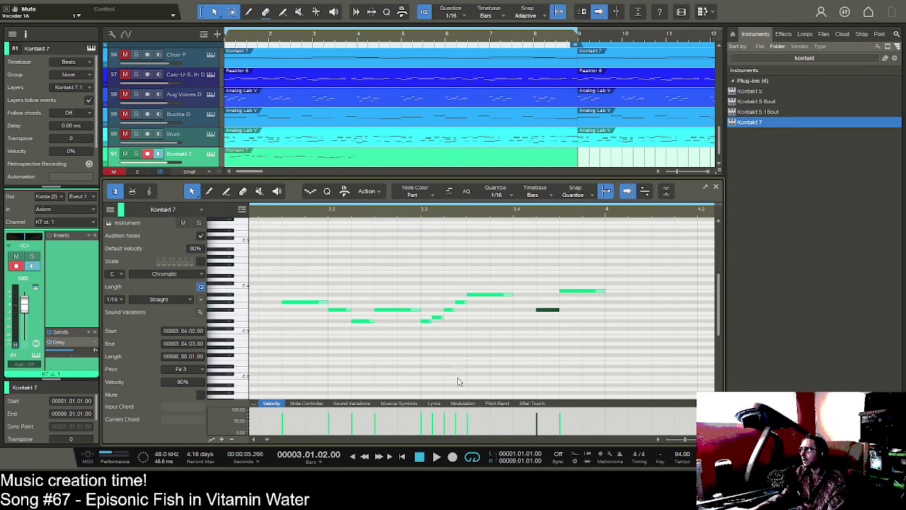
pyautogui.click(421, 457)
pyautogui.click(439, 457)
pyautogui.moveTo(499, 210); pyautogui.dragTo(447, 192)
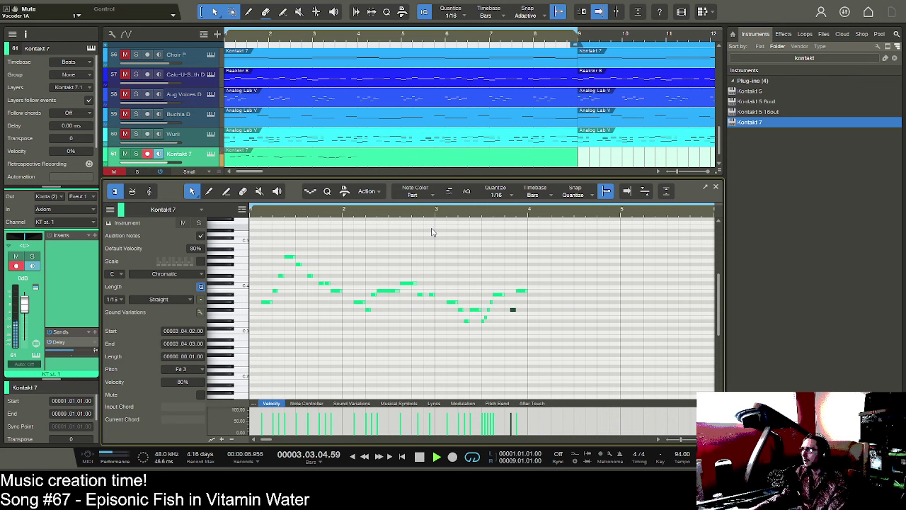
pyautogui.press('space')
# - Change the F#3 at 3.04.02 to a G#3 starting at 3.04.01, two sixteenths long, and play it
pyautogui.press('f')
pyautogui.moveTo(514, 308); pyautogui.dragTo(505, 303)
pyautogui.click(448, 221)
pyautogui.press('f')
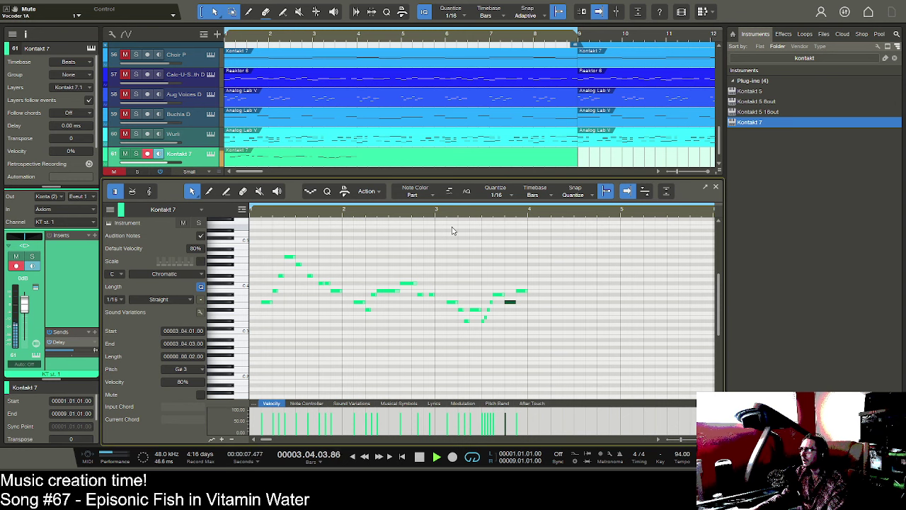
pyautogui.press('space')
# - Start bar 4 with a D#4 at 4.01.01 and an F#4 at 4.01.03, each two sixteenths long, and play it
pyautogui.moveTo(538, 213); pyautogui.dragTo(527, 219)
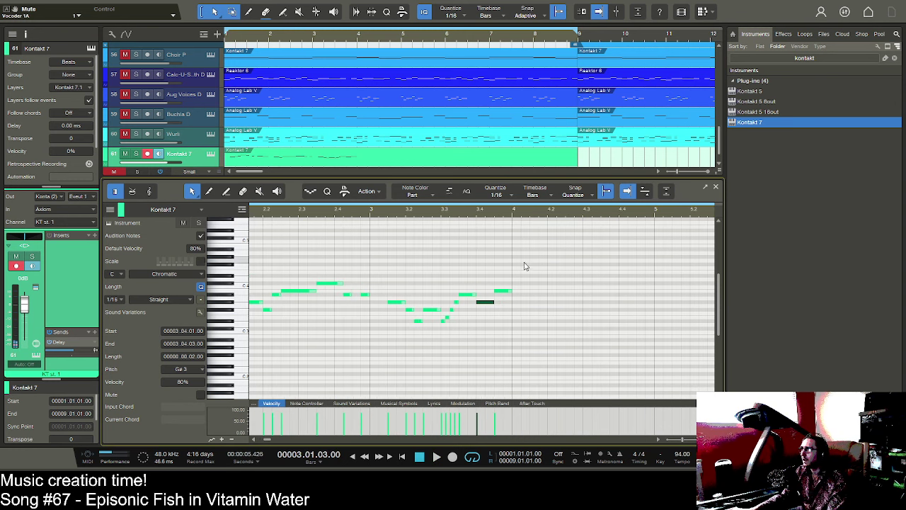
pyautogui.click(516, 271)
pyautogui.press('f')
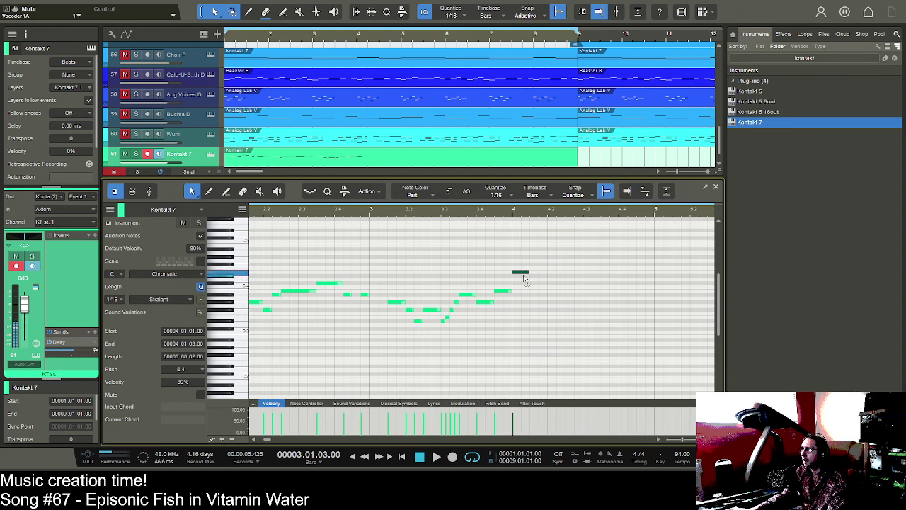
pyautogui.press('Down')
pyautogui.click(534, 268)
pyautogui.moveTo(534, 265); pyautogui.dragTo(545, 265)
pyautogui.press('f')
pyautogui.press('space')
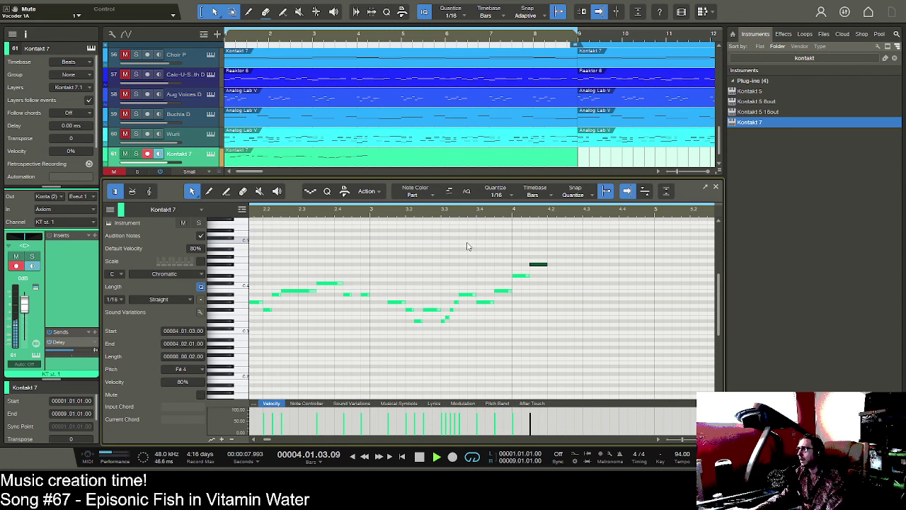
pyautogui.press('space')
# - Add one-sixteenth G#4 notes at 4.02.01 and 4.02.02 and F#4 notes at 4.02.03 and 4.03.01, and play the phrase
pyautogui.click(551, 252)
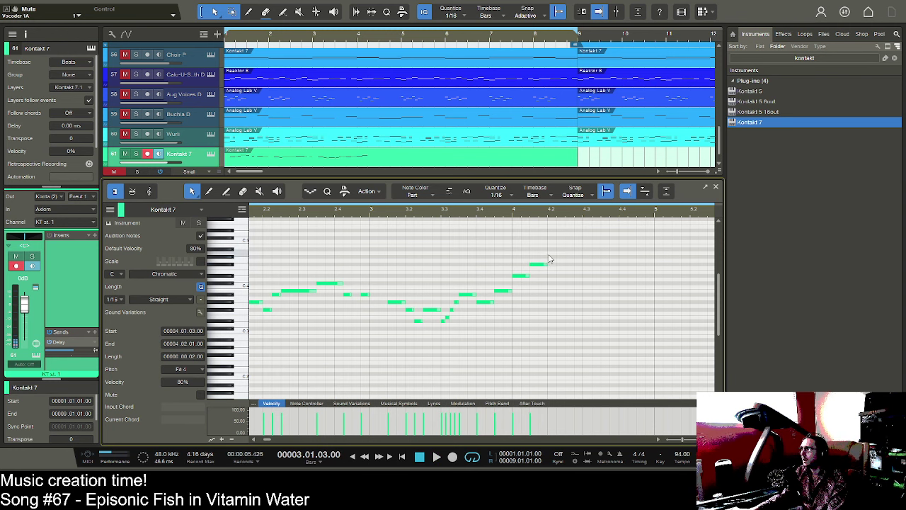
pyautogui.moveTo(554, 260); pyautogui.dragTo(558, 257)
pyautogui.doubleClick(562, 257)
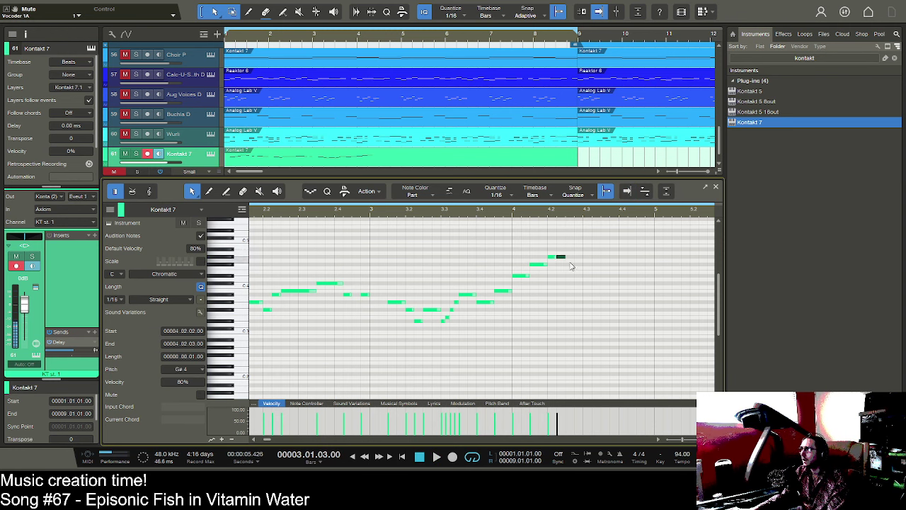
pyautogui.doubleClick(572, 264)
pyautogui.click(586, 264)
pyautogui.press('space')
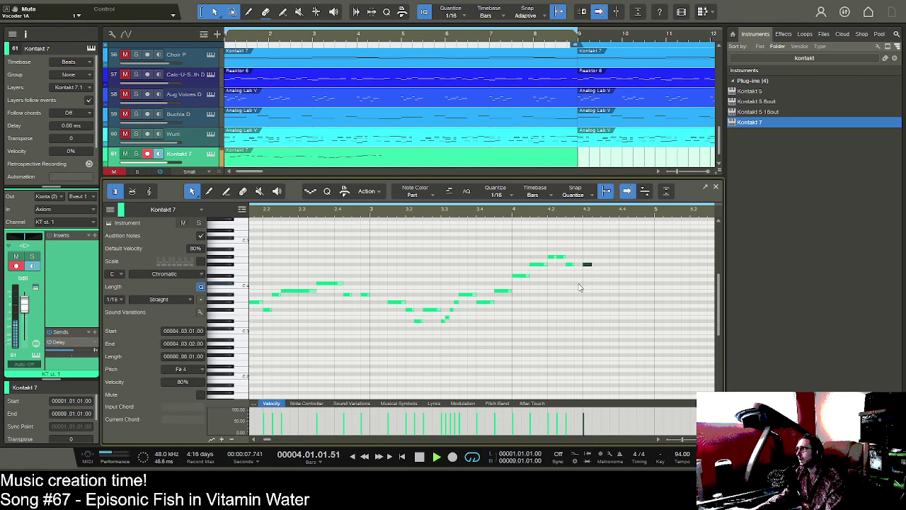
pyautogui.press('space')
# - Shift the last two F#4 notes to 4.02.04 and 4.03.02, add a one-sixteenth D#4 at 4.02.03, and play the phrase
pyautogui.moveTo(569, 265)
pyautogui.mouseDown()
pyautogui.moveTo(603, 267)
pyautogui.moveTo(579, 269)
pyautogui.mouseUp()
pyautogui.click(574, 267)
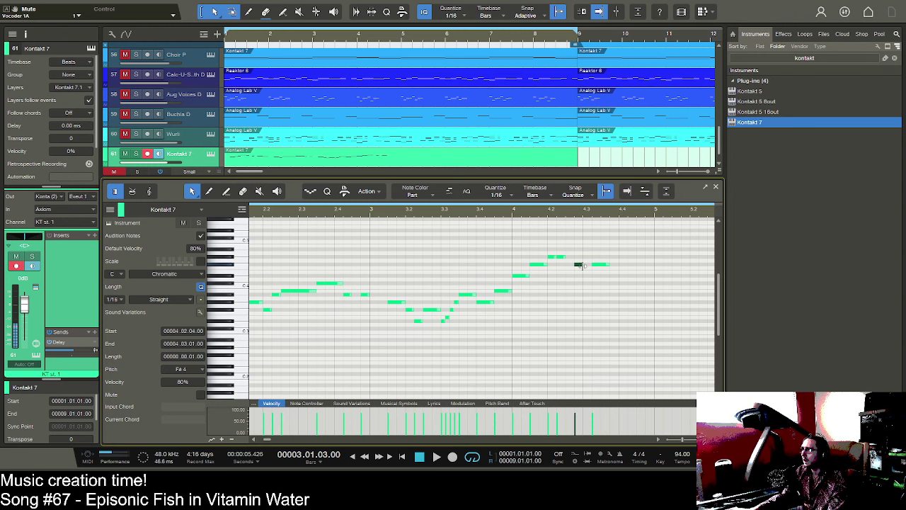
pyautogui.press('space')
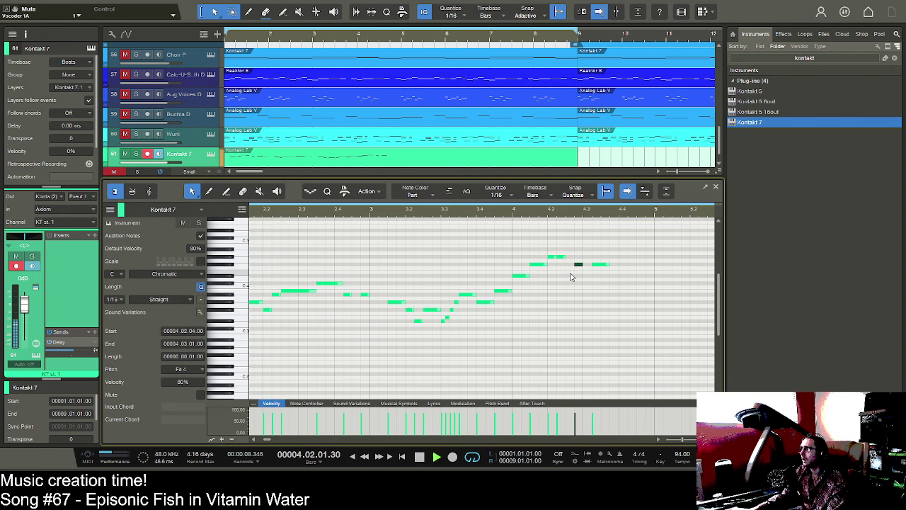
pyautogui.click(571, 276)
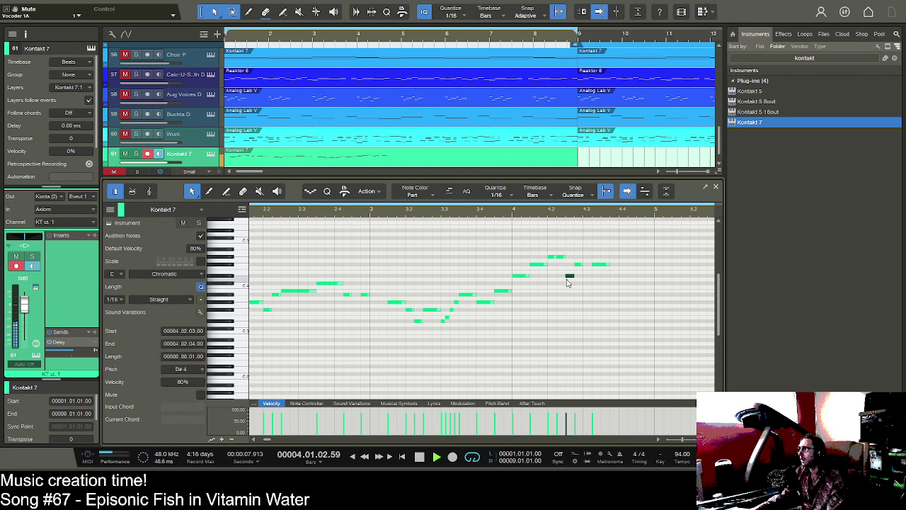
pyautogui.press('space')
# - Shorten the F#4 at 4.03.02 to one sixteenth, add a D#4 at 4.04.01 and a C#4 at 4.04.03, and play bar 4
pyautogui.click(599, 264)
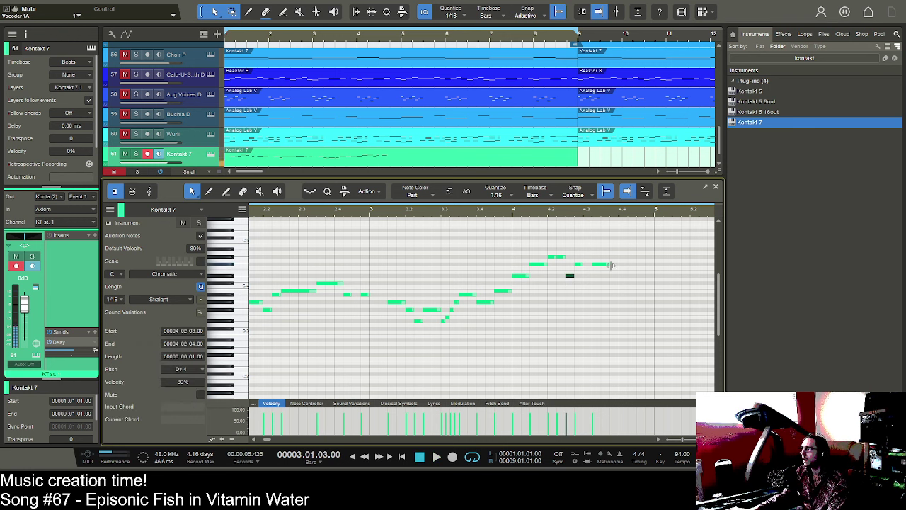
pyautogui.click(622, 276)
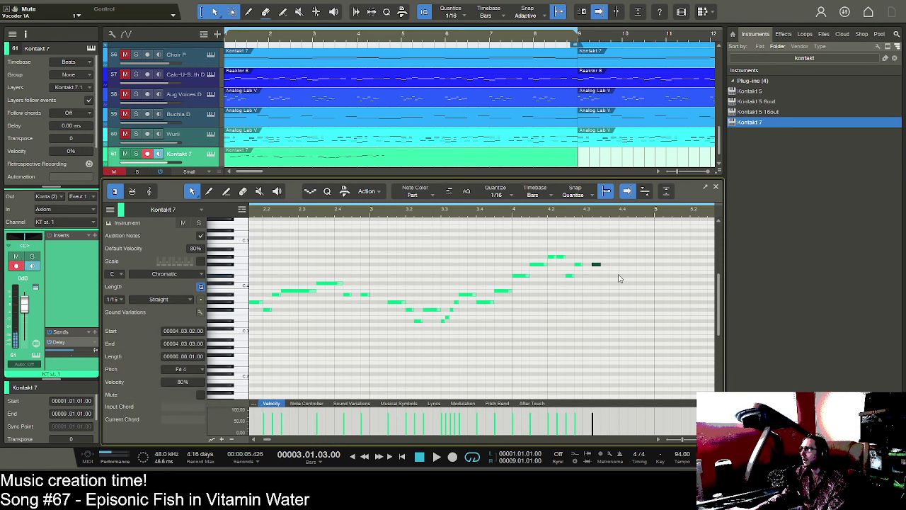
pyautogui.click(641, 283)
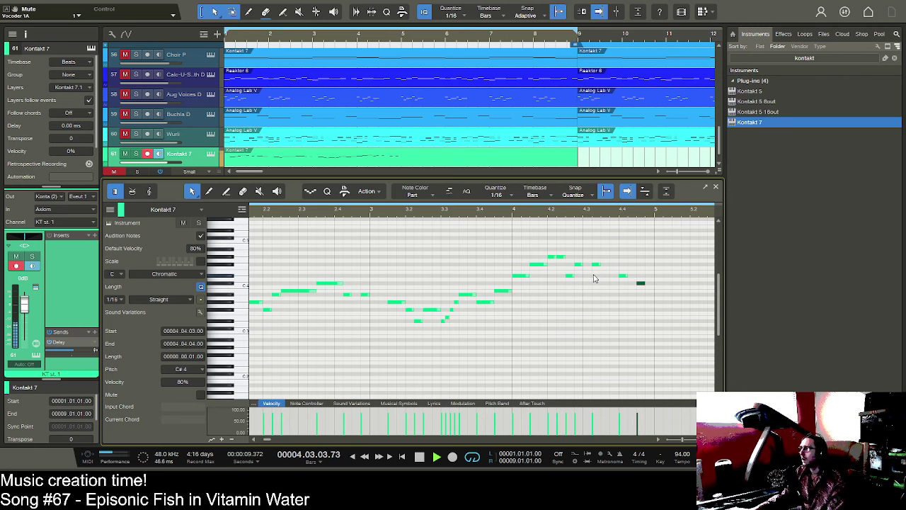
pyautogui.press('space')
# - Shift the last F#4 notes to 4.03.01 and 4.03.03 and the D#4 to 4.02.04, lengthen the second G#4 to two sixteenths, and play
pyautogui.moveTo(581, 265); pyautogui.dragTo(592, 267)
pyautogui.moveTo(597, 265); pyautogui.dragTo(607, 267)
pyautogui.press('space')
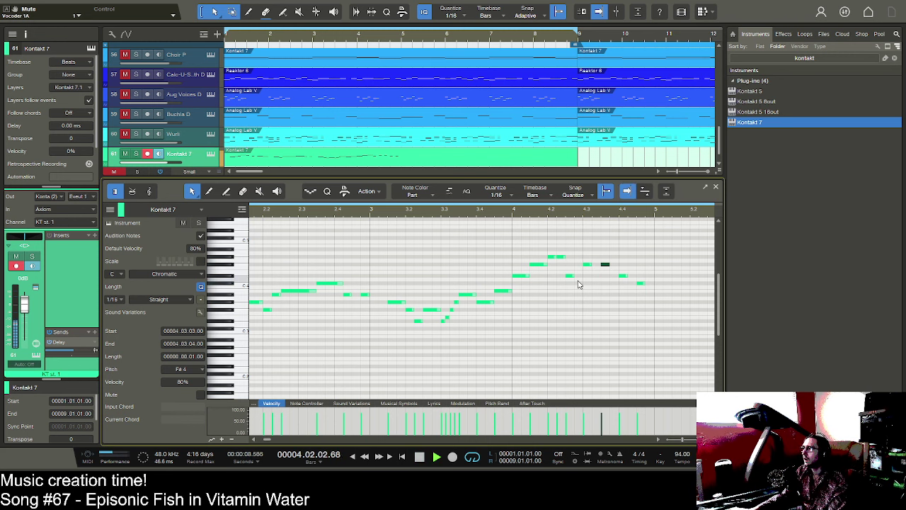
pyautogui.moveTo(569, 280); pyautogui.dragTo(580, 283)
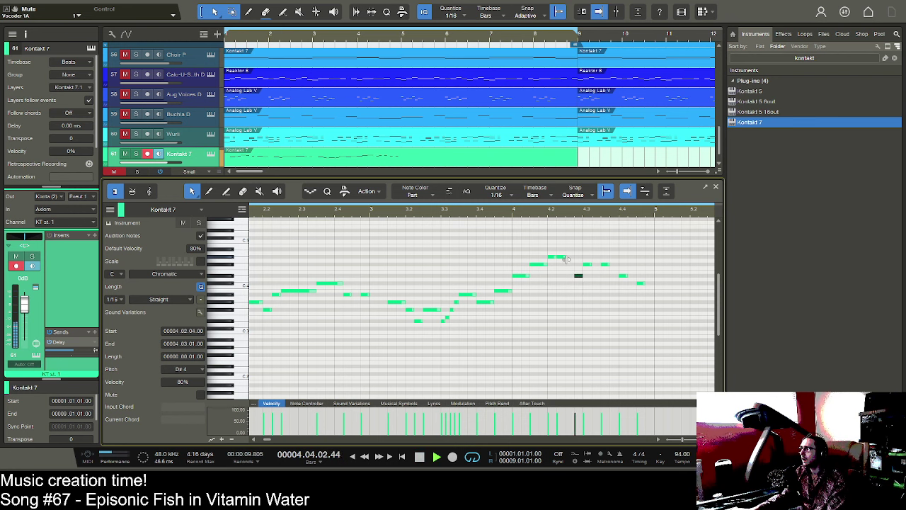
pyautogui.moveTo(565, 257); pyautogui.dragTo(574, 258)
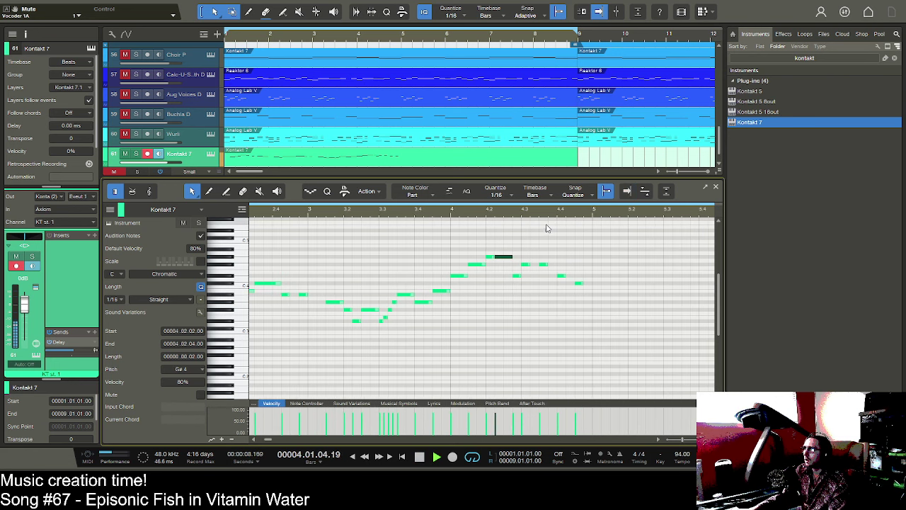
pyautogui.press('space')
# - Restore the second G#4 to one sixteenth, lengthen the F#4 at 4.03.03 and C#4 at 4.04.03 to two sixteenths, and play it
pyautogui.moveTo(511, 256); pyautogui.dragTo(591, 283)
pyautogui.press('space')
pyautogui.click(543, 264)
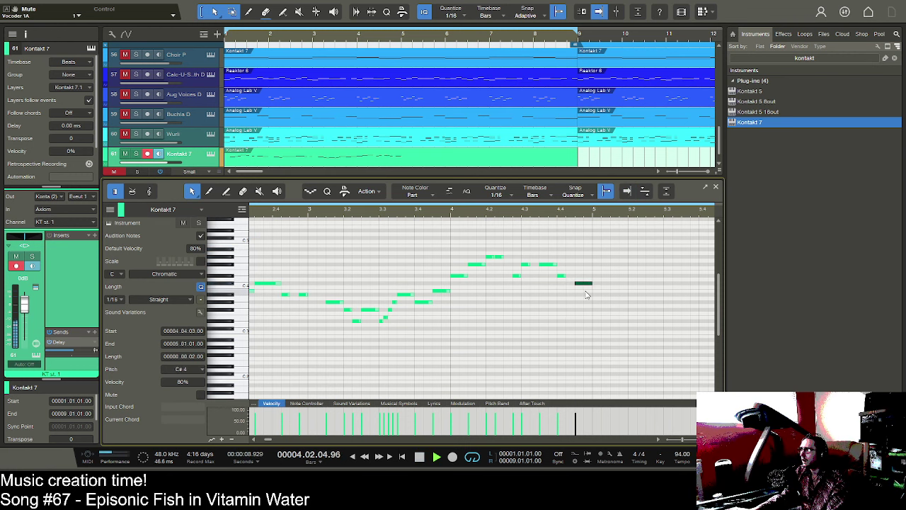
pyautogui.press('space')
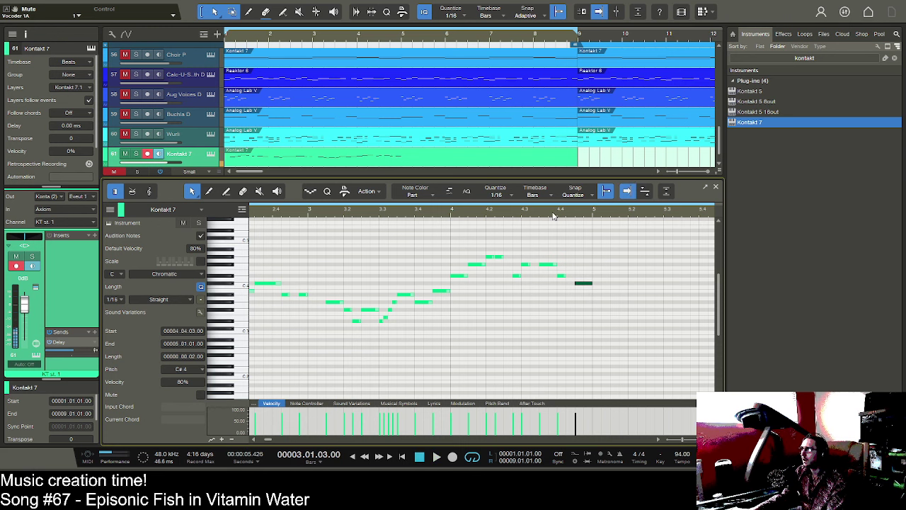
# - Play the four-bar melody from the beginning of the song
pyautogui.moveTo(554, 213); pyautogui.dragTo(552, 205)
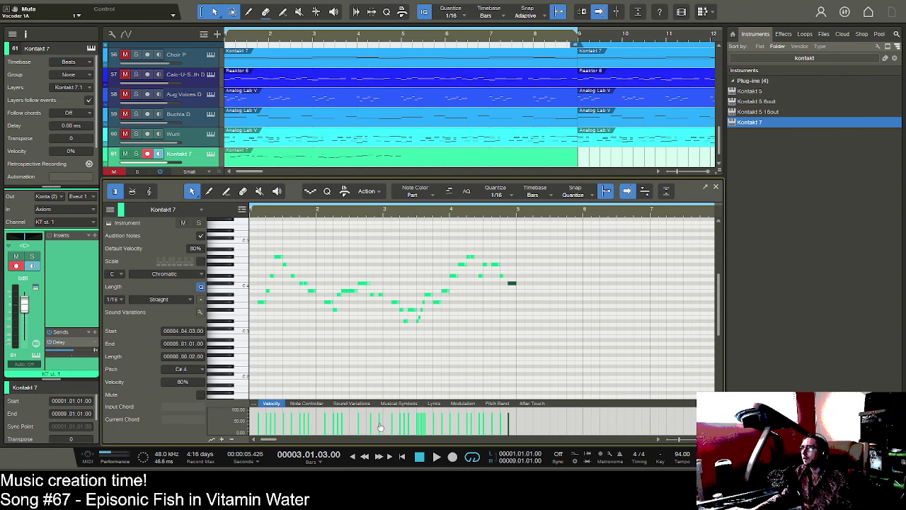
pyautogui.click(419, 456)
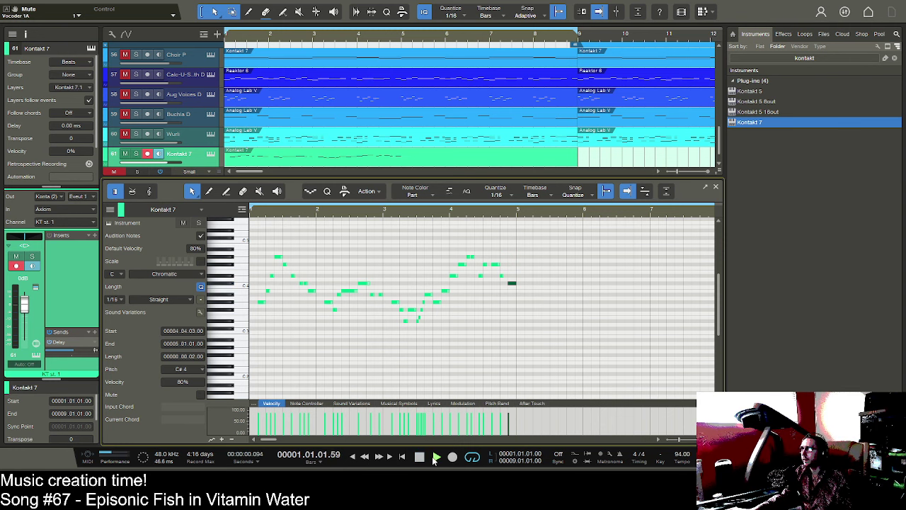
pyautogui.click(436, 457)
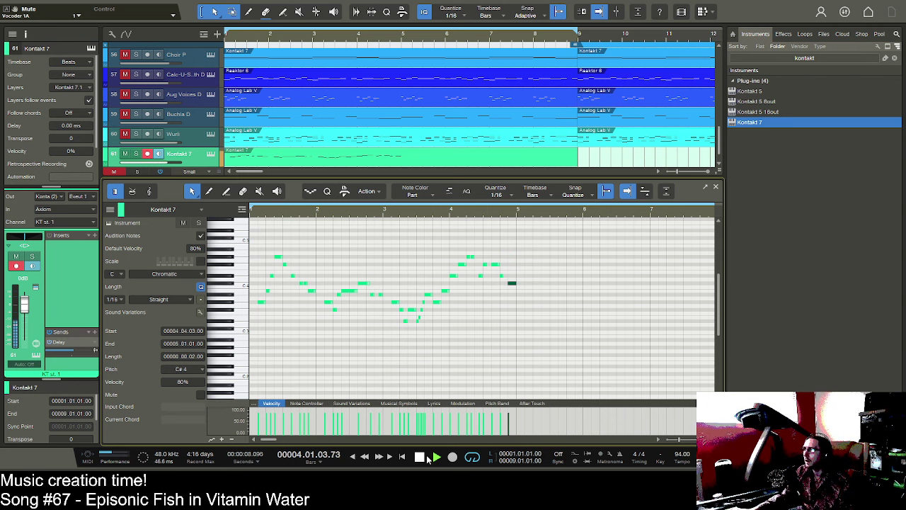
pyautogui.click(421, 457)
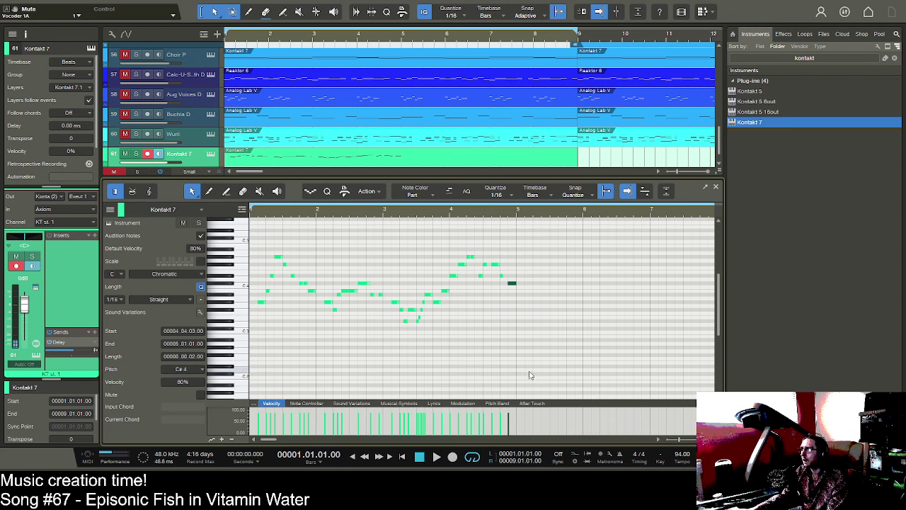
# - Duplicate all the melody notes of bars 1 to 4 into bars 5 to 8
pyautogui.hotkey('ctrl', 'a')
pyautogui.press('d')
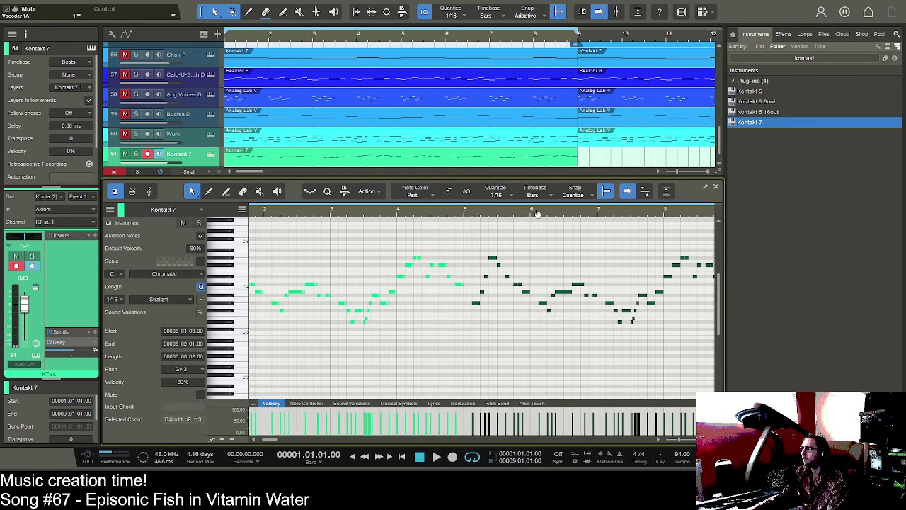
pyautogui.moveTo(538, 213); pyautogui.dragTo(453, 211)
pyautogui.click(450, 353)
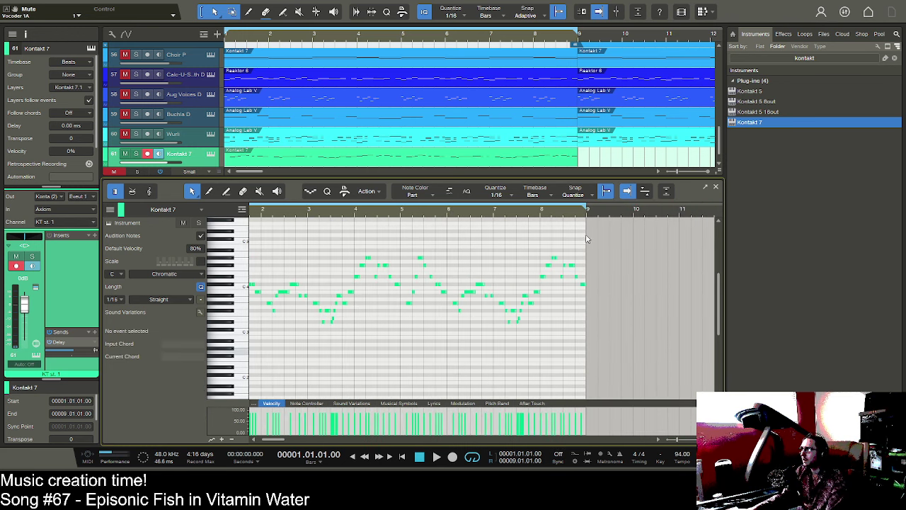
# - Delete the duplicated melody notes in bars 6 to 8 and play from 4.04.02
pyautogui.moveTo(586, 239); pyautogui.dragTo(592, 237)
pyautogui.press('Delete')
pyautogui.doubleClick(394, 215)
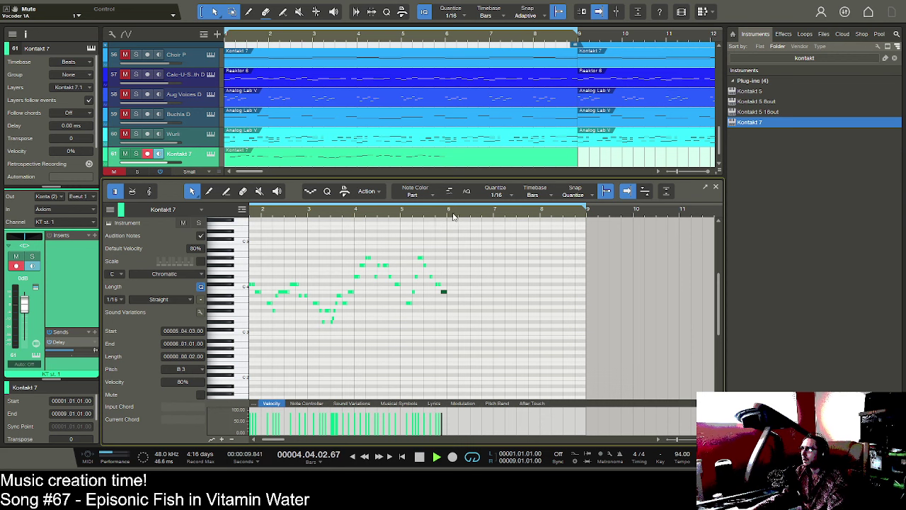
pyautogui.moveTo(458, 214); pyautogui.dragTo(452, 221)
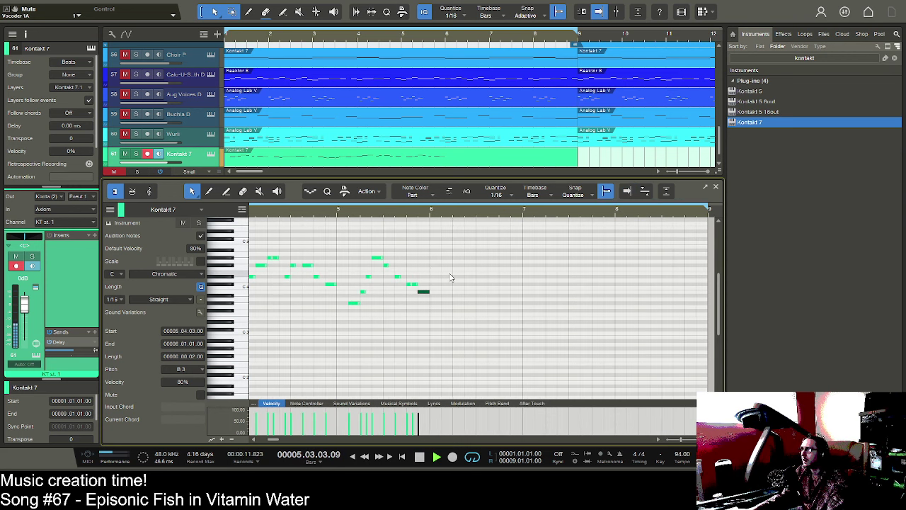
pyautogui.press('space')
# - Add a two-sixteenth F#4 at 6.01.03 and one-sixteenth G#4 notes at 6.02.02 and 6.02.04, and play the phrase
pyautogui.press('f')
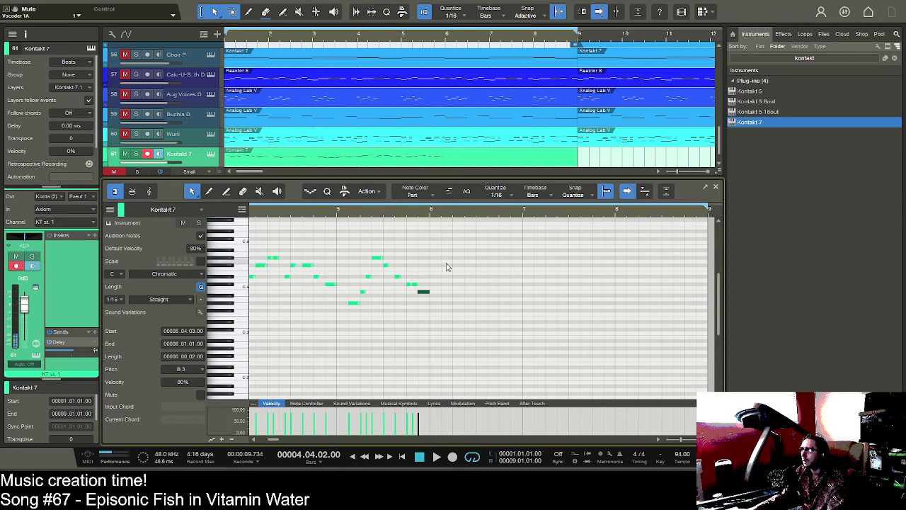
pyautogui.click(447, 263)
pyautogui.moveTo(450, 262); pyautogui.dragTo(455, 265)
pyautogui.click(460, 258)
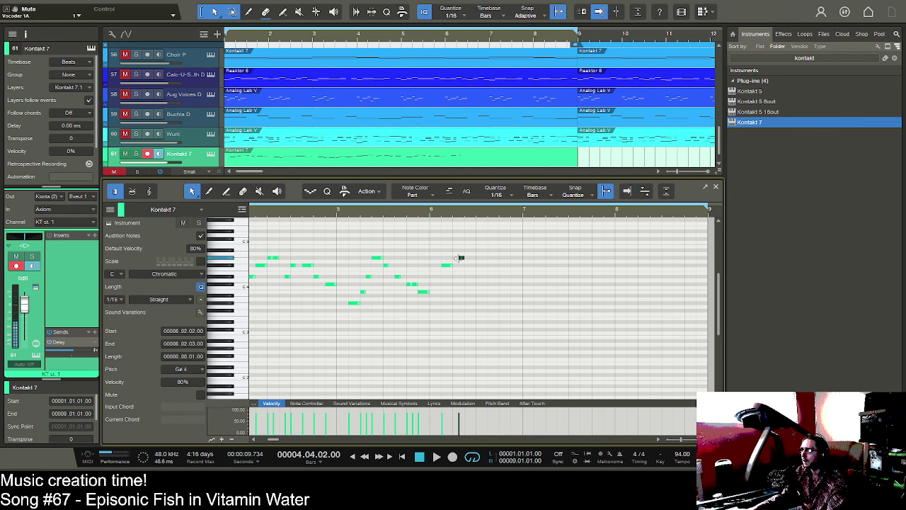
pyautogui.click(472, 258)
pyautogui.press('f')
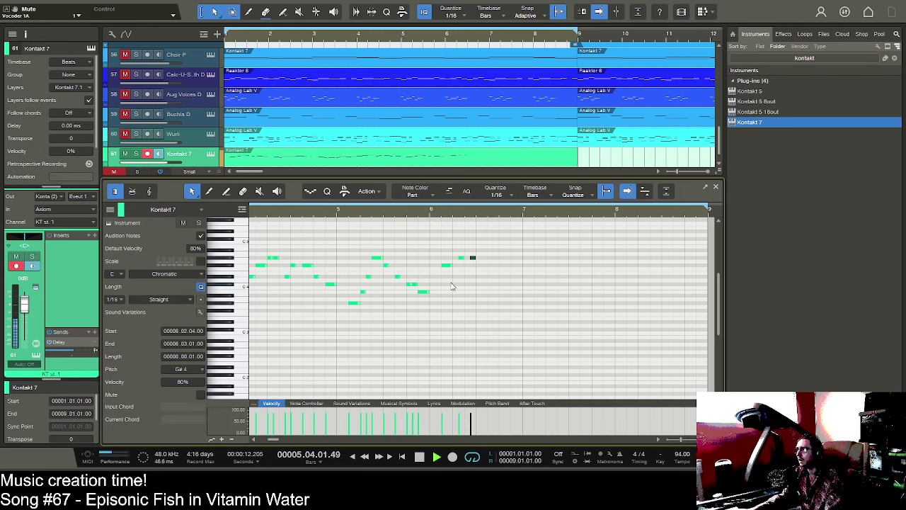
pyautogui.press('space')
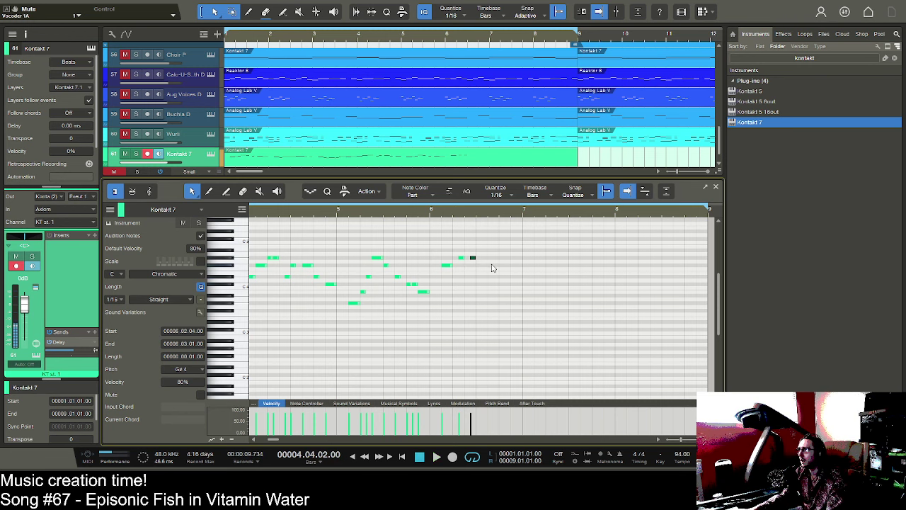
# - Add two-sixteenth notes F#4 at 6.03.03 and D#4 at 6.04.01, one-sixteenth notes A#3 at 6.04.03 and B3 at 6.04.04, and play
pyautogui.click(489, 265)
pyautogui.press('f')
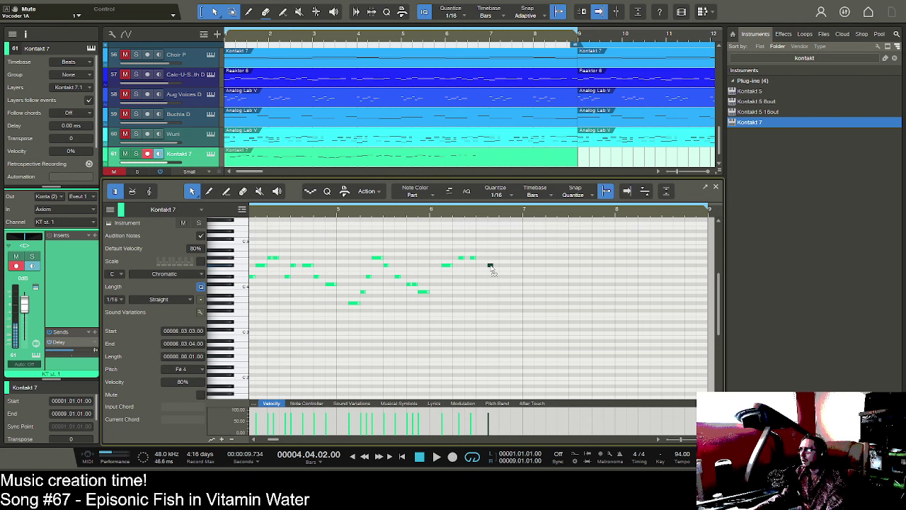
pyautogui.click(501, 276)
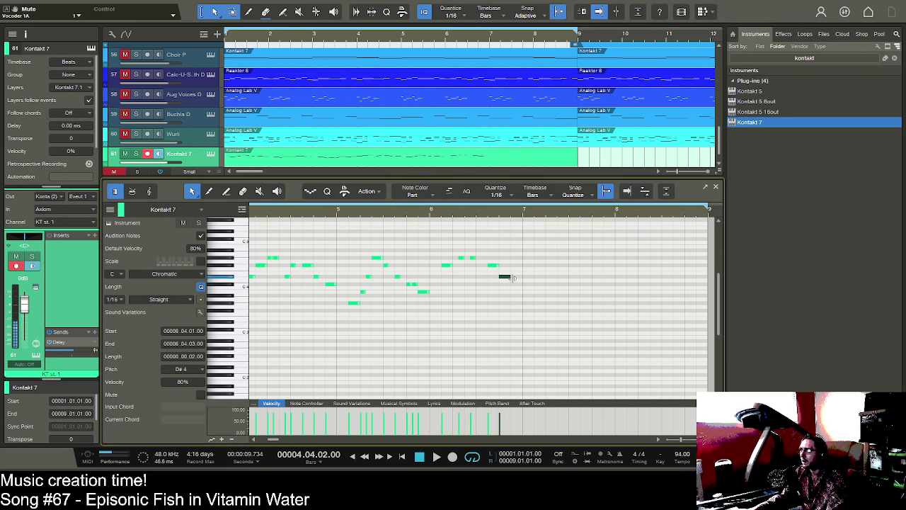
pyautogui.click(518, 296)
pyautogui.moveTo(518, 296); pyautogui.dragTo(519, 292)
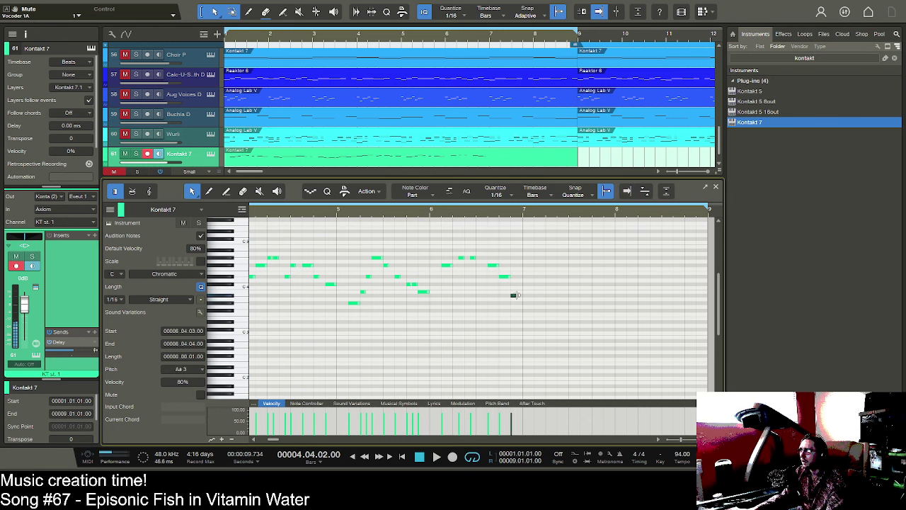
pyautogui.press('f')
pyautogui.press('space')
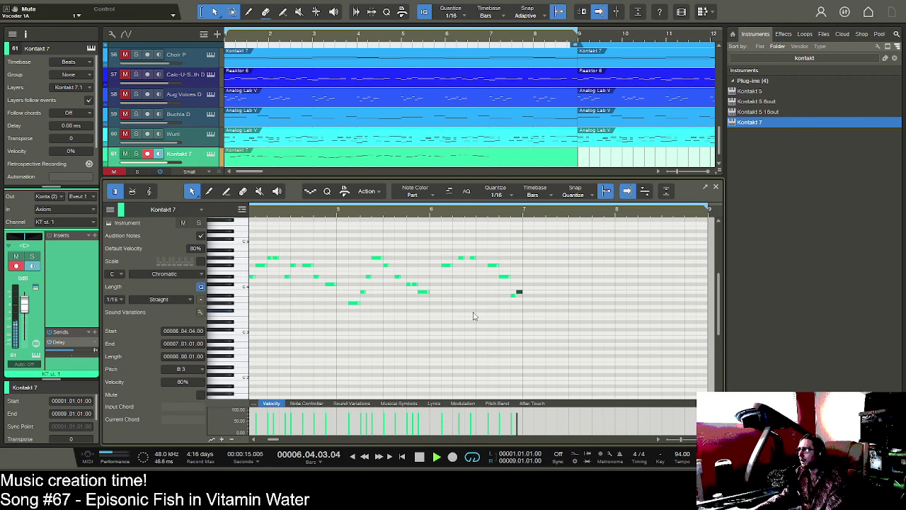
pyautogui.press('space')
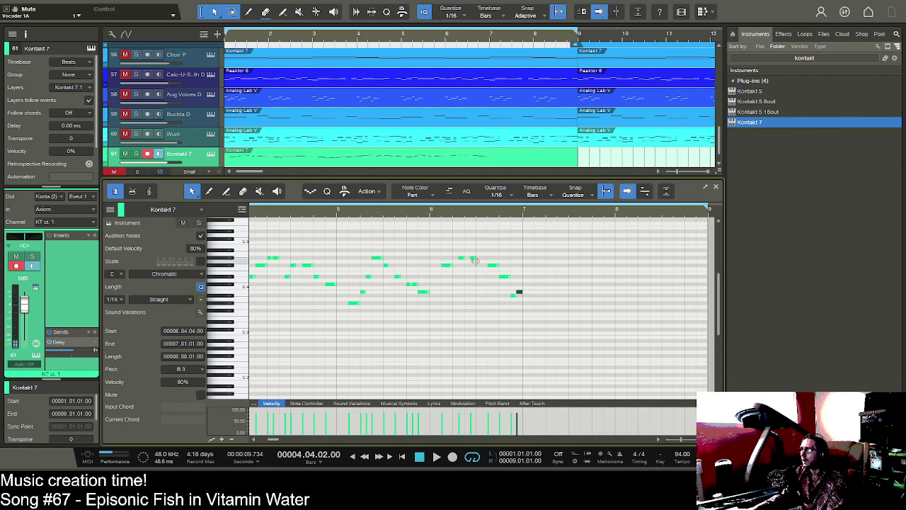
# - Lengthen the G#4 at 6.02.04 to two sixteenths, move the playback start to 5.04.02 and play
pyautogui.click(474, 257)
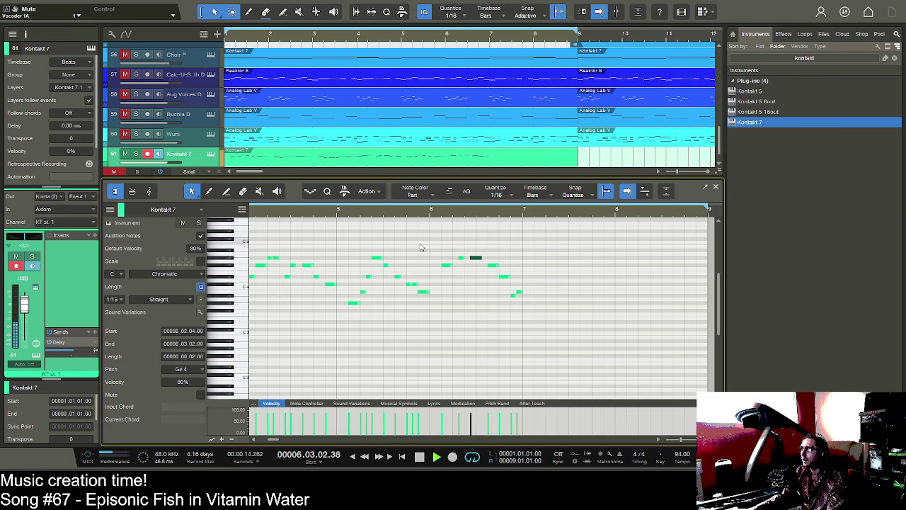
pyautogui.press('space')
pyautogui.moveTo(451, 215); pyautogui.dragTo(433, 218)
pyautogui.press('space')
# - Add a one-sixteenth C#4 at 6.02.01, lower it to G#3 and play the phrase from 5.04.02
pyautogui.click(438, 283)
pyautogui.press('space')
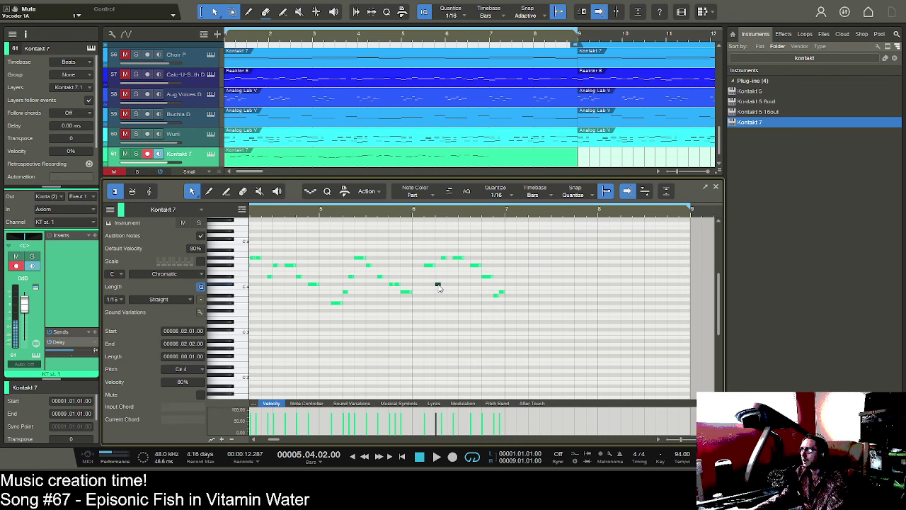
pyautogui.moveTo(441, 311); pyautogui.dragTo(438, 304)
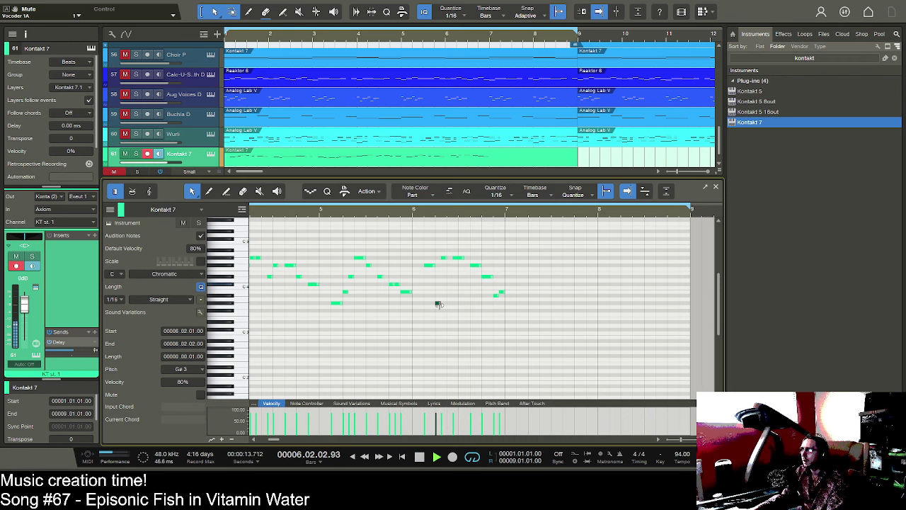
pyautogui.press('space')
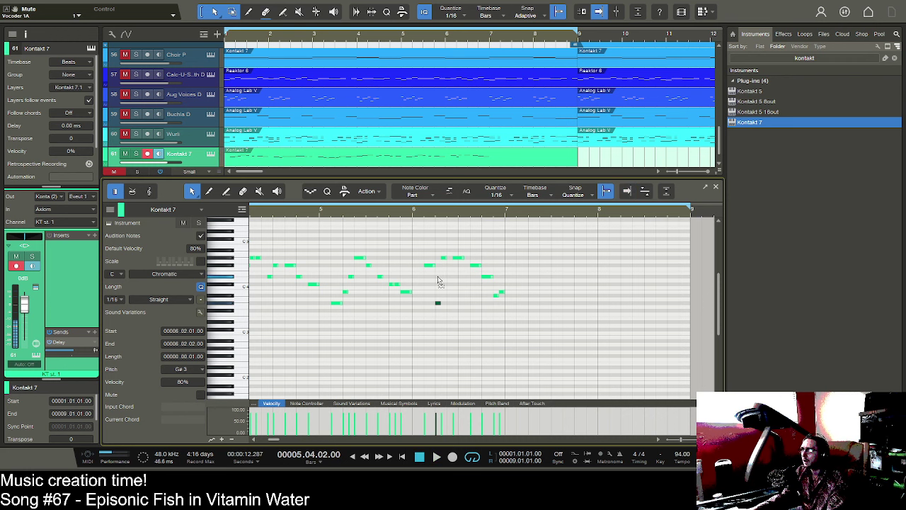
# - Raise the note at 6.02.01 to D#4 and play the phrase again
pyautogui.moveTo(438, 303); pyautogui.dragTo(438, 279)
pyautogui.press('space')
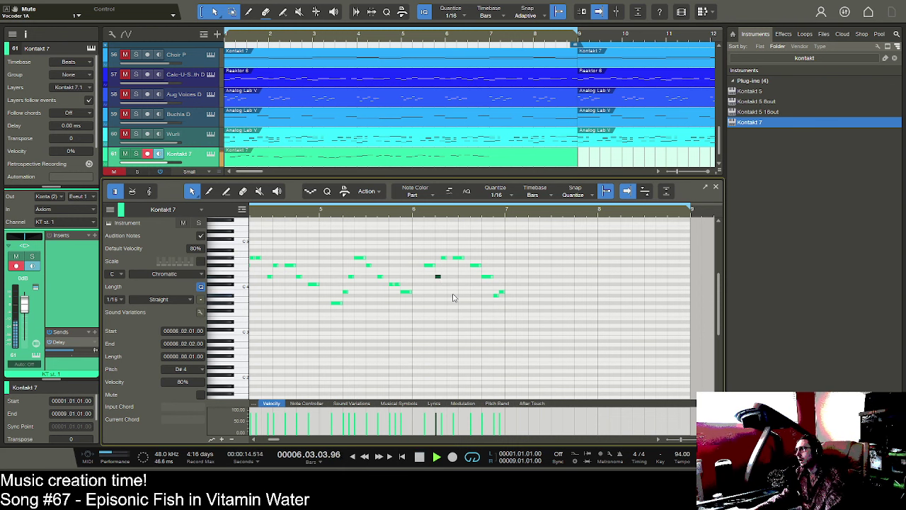
pyautogui.press('space')
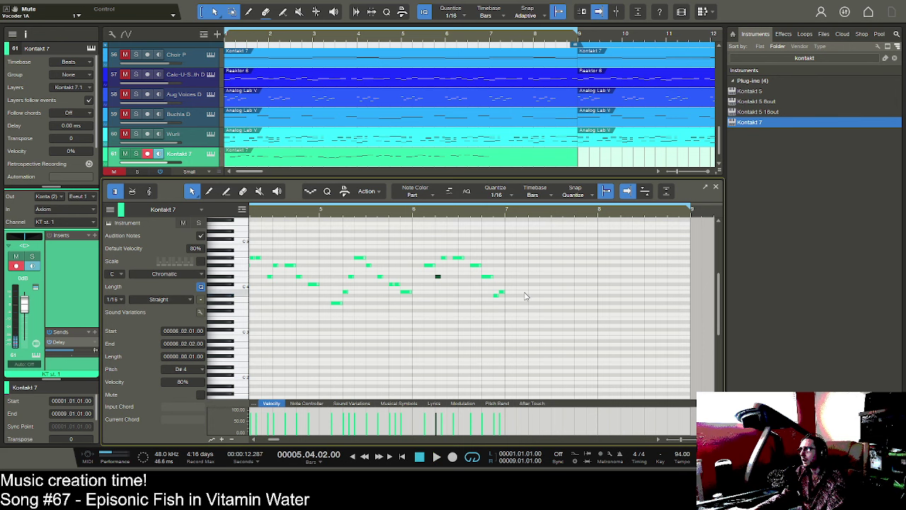
# - Add two-sixteenth C#4 notes at 7.01.03 and 7.02.03 and play from 6.03.04
pyautogui.doubleClick(520, 285)
pyautogui.moveTo(523, 284); pyautogui.dragTo(528, 284)
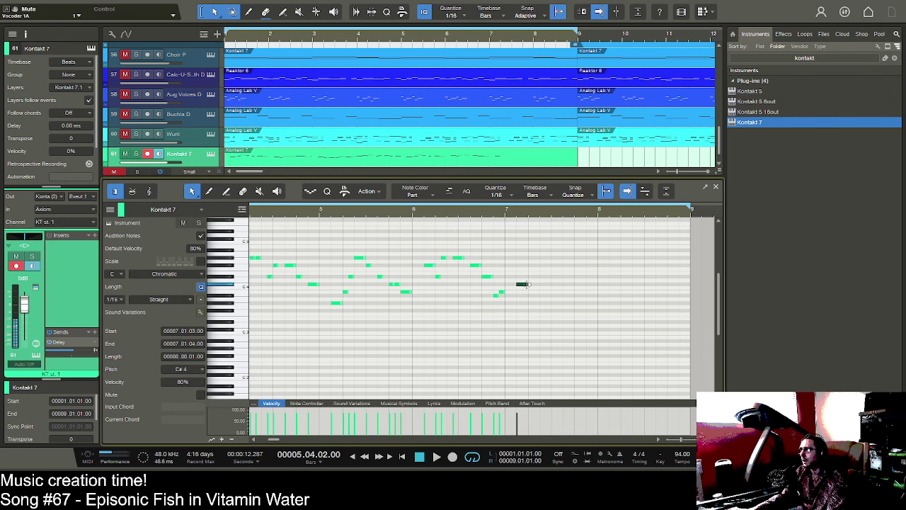
pyautogui.click(542, 284)
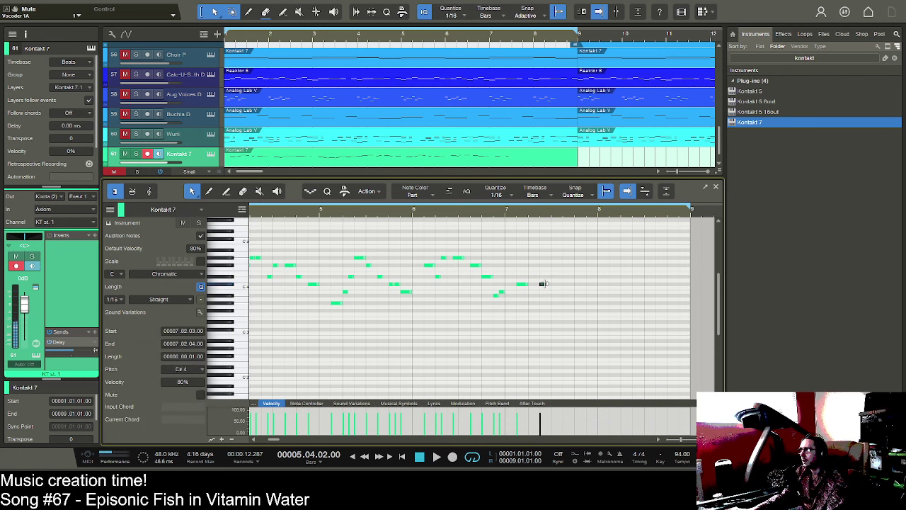
pyautogui.press('space')
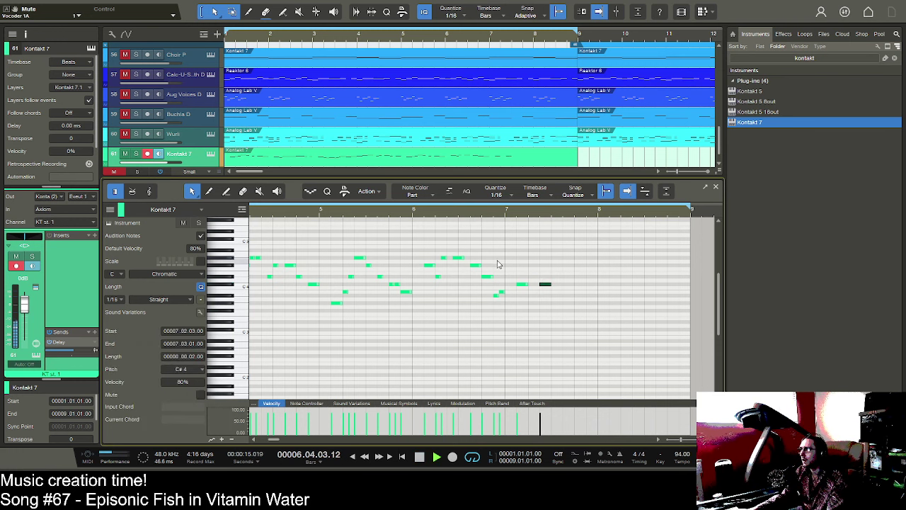
pyautogui.press('space')
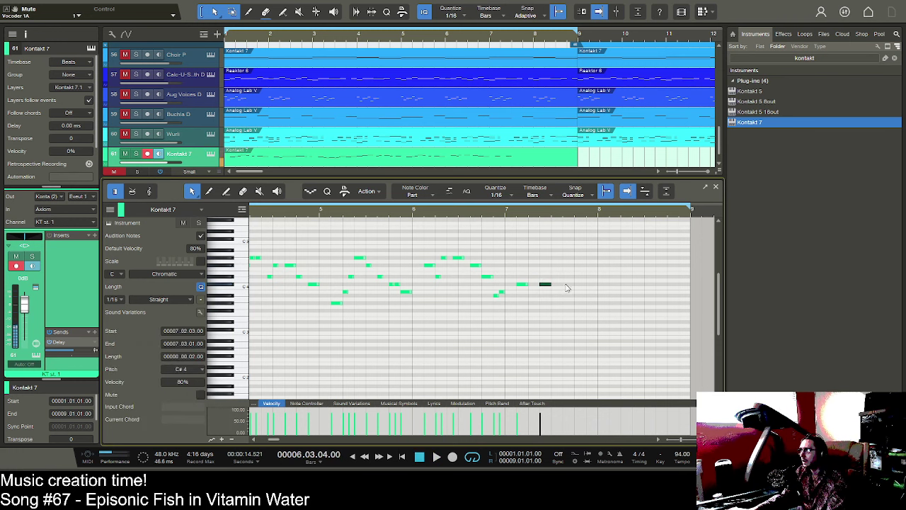
# - Add three-sixteenth notes D#4 at 7.03.03 and F#4 at 7.04.02, and play the phrase
pyautogui.click(564, 277)
pyautogui.moveTo(570, 276); pyautogui.dragTo(578, 278)
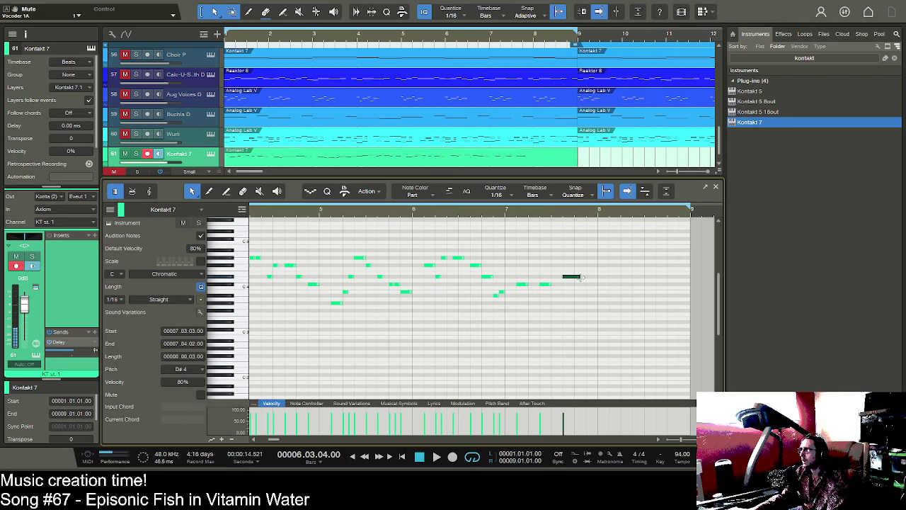
pyautogui.click(581, 270)
pyautogui.press('f')
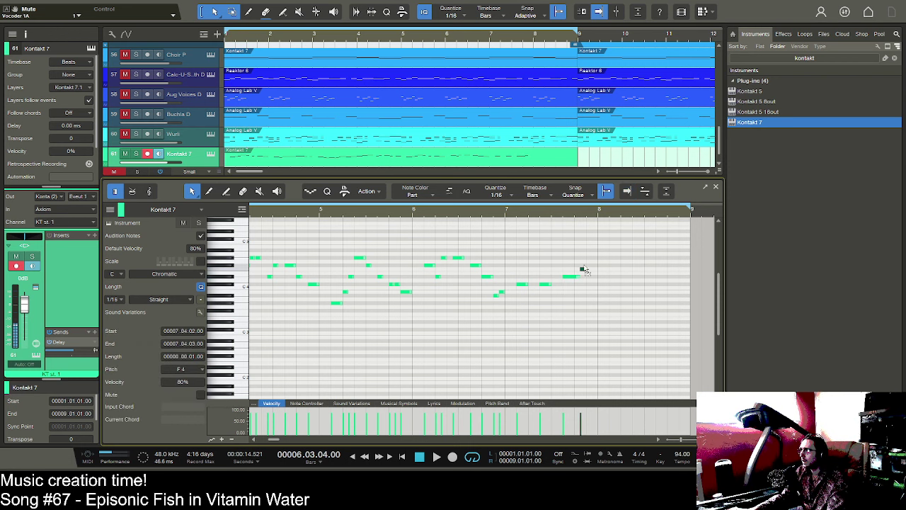
pyautogui.moveTo(583, 269); pyautogui.dragTo(597, 265)
pyautogui.press('space')
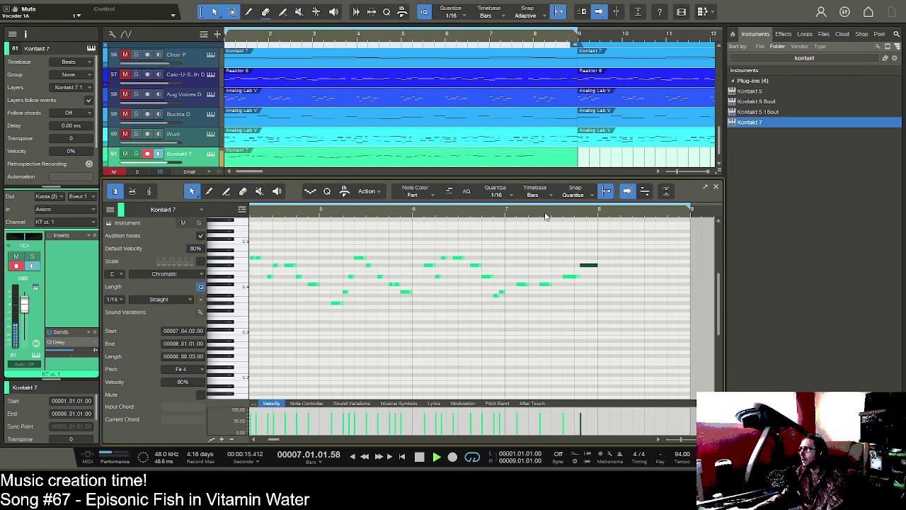
pyautogui.press('space')
# - Add one-sixteenth notes A#3 at 7.02.01, F#3 at 7.02.02, A#3 at 7.03.01 and F#3 at 7.03.02, and play from 6.03.04
pyautogui.press('e')
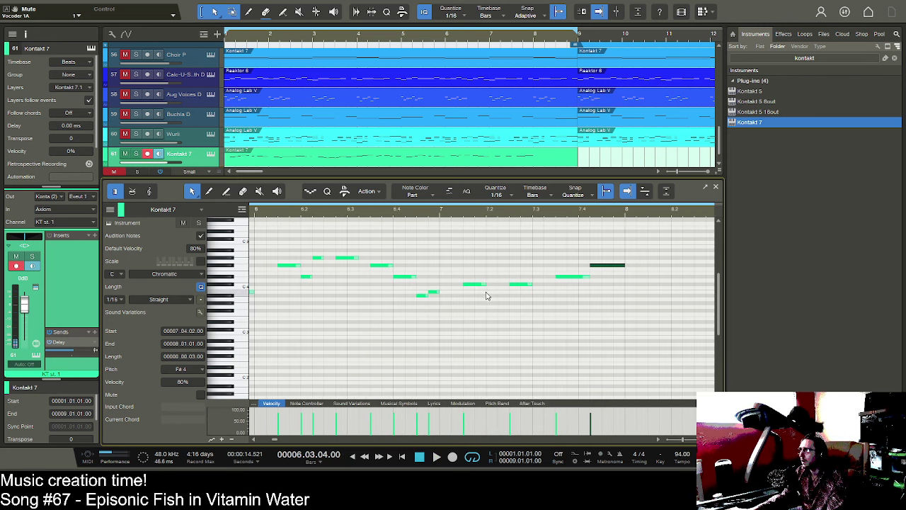
pyautogui.click(489, 295)
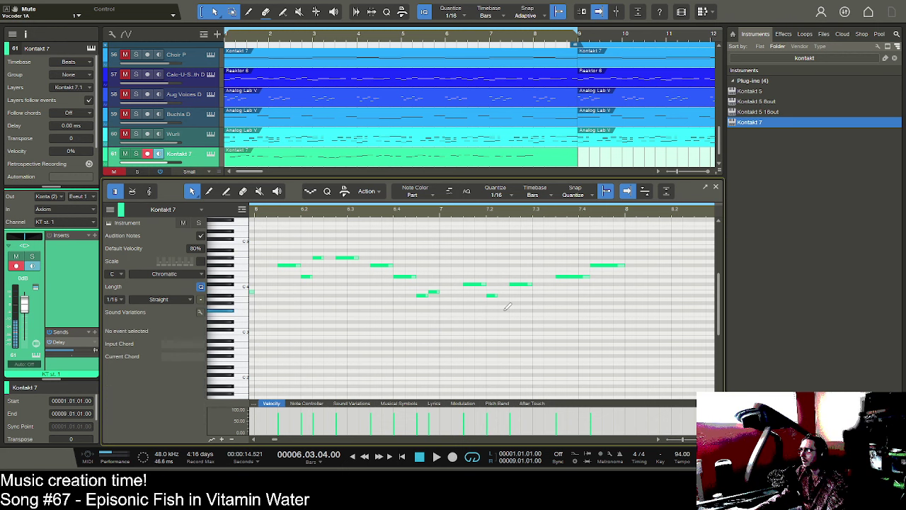
pyautogui.click(500, 310)
pyautogui.click(533, 295)
pyautogui.click(545, 310)
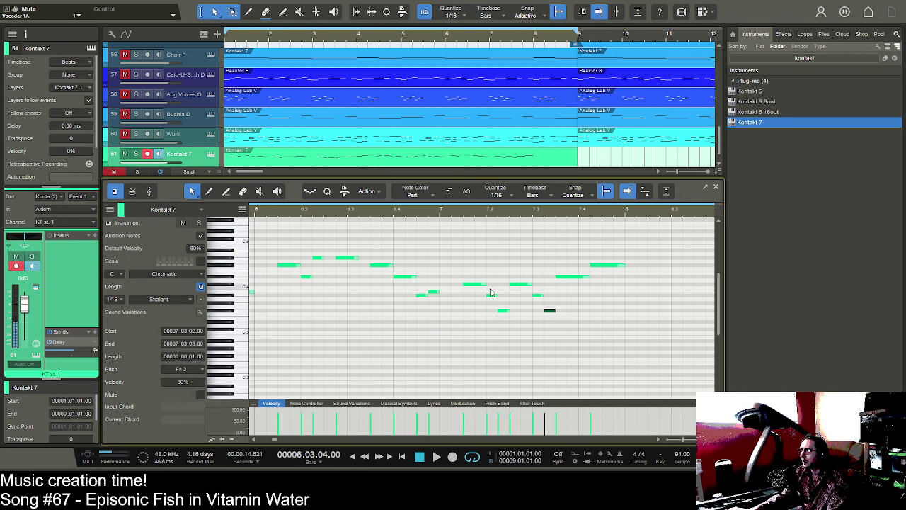
pyautogui.press('space')
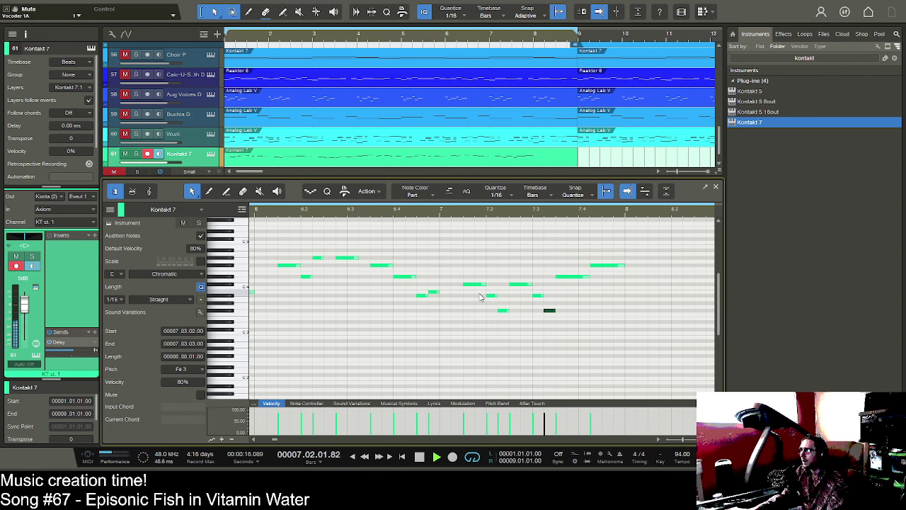
pyautogui.press('space')
pyautogui.press('space')
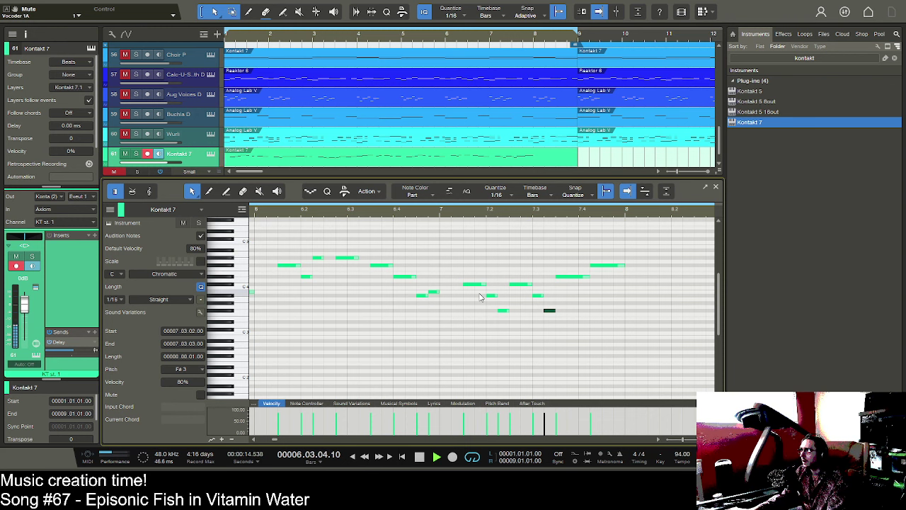
pyautogui.press('space')
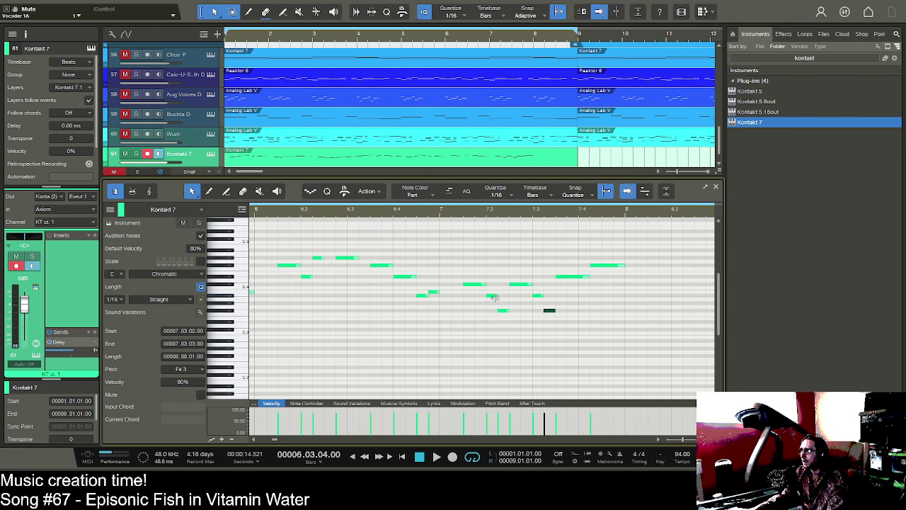
pyautogui.press('space')
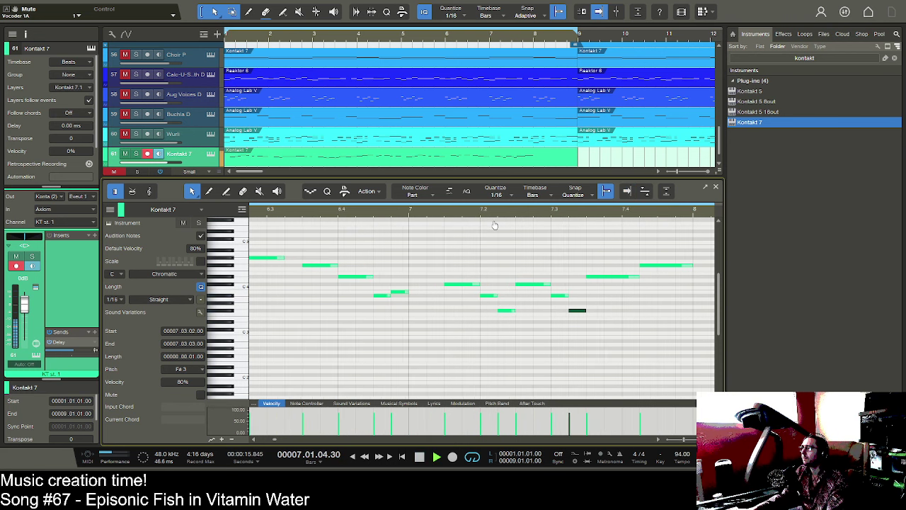
pyautogui.press('space')
# - Trim the start of the second C#4 in bar 7 to 7.02.04, leaving one sixteenth, and play the phrase
pyautogui.click(513, 284)
pyautogui.moveTo(513, 284); pyautogui.dragTo(533, 285)
pyautogui.press('space')
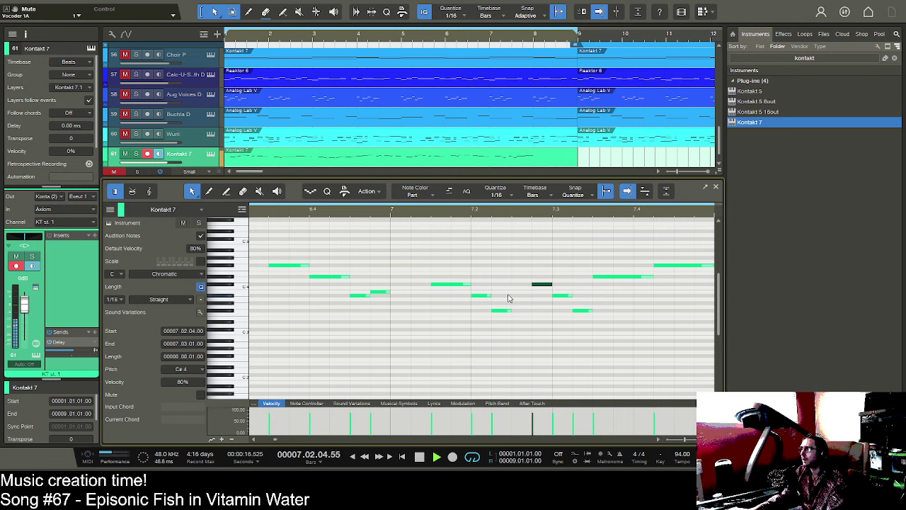
pyautogui.click(501, 209)
pyautogui.moveTo(501, 208); pyautogui.dragTo(482, 226)
pyautogui.press('space')
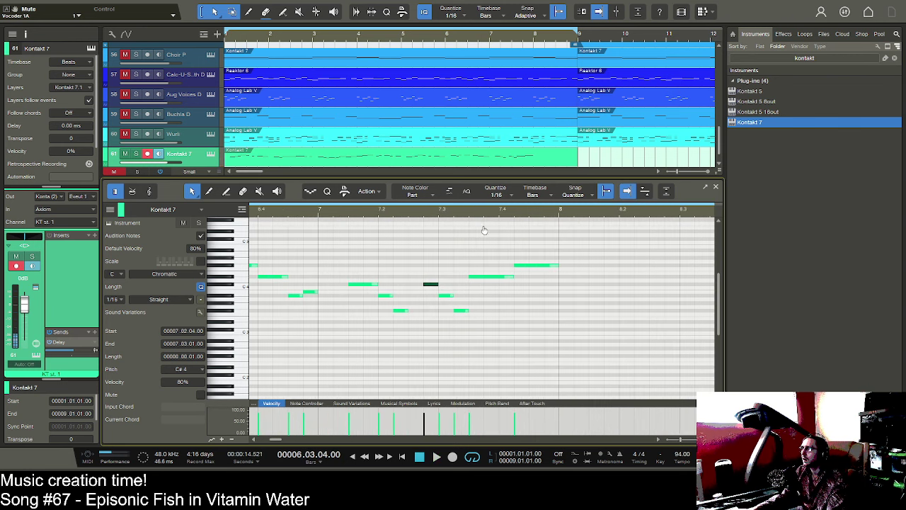
# - Trim the start of bar 7's D#4 to 7.03.04, lengthen the F#3 at 7.03.02 to two sixteenths, and play
pyautogui.click(473, 278)
pyautogui.press('space')
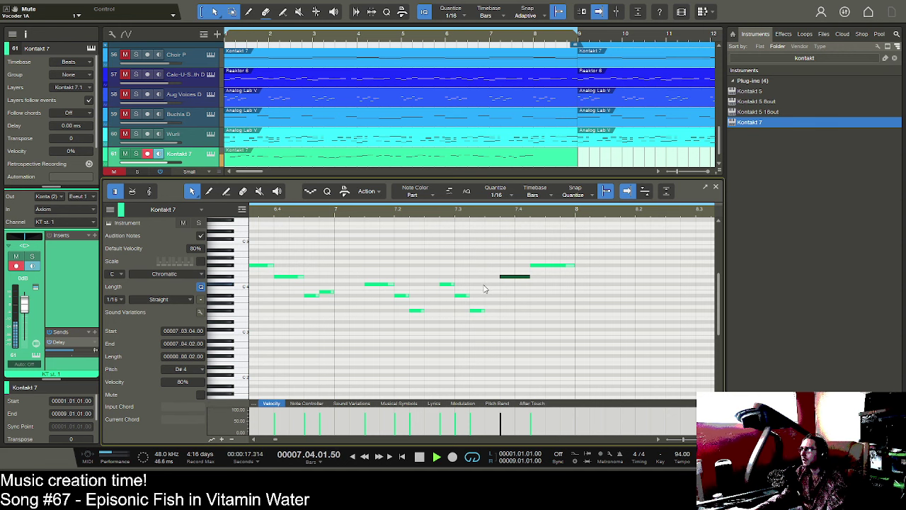
pyautogui.moveTo(483, 310); pyautogui.dragTo(500, 317)
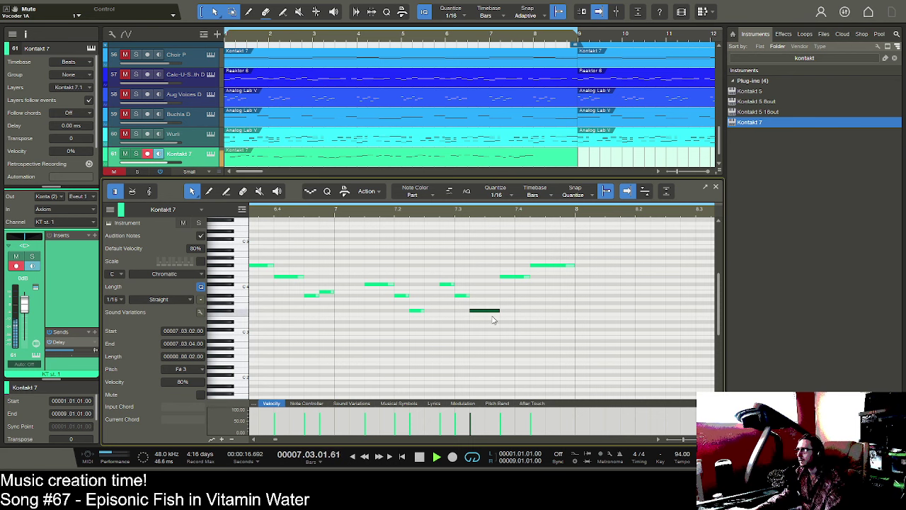
# - Add a one-beat B4 note at 8.01.01 and play the transition from the end of bar 7
pyautogui.press('space')
pyautogui.scroll(-3, 535, 278)
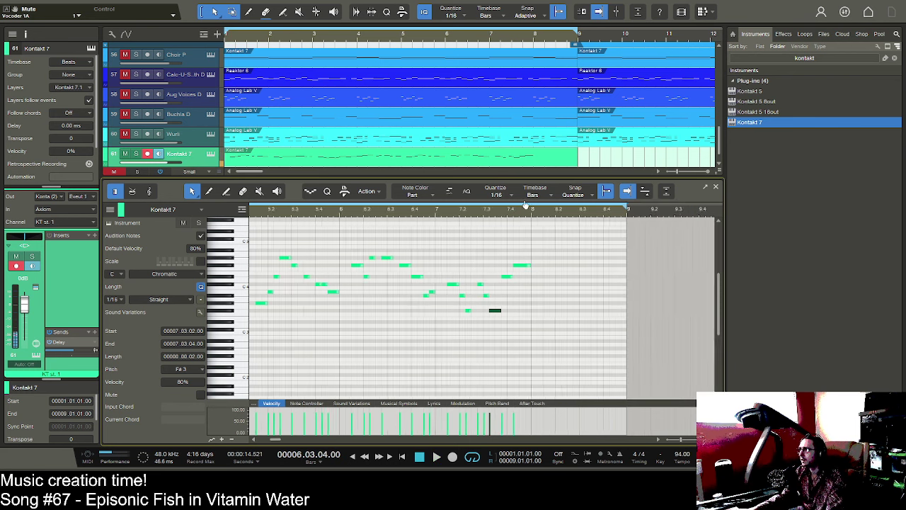
pyautogui.scroll(1, 535, 277)
pyautogui.doubleClick(532, 254)
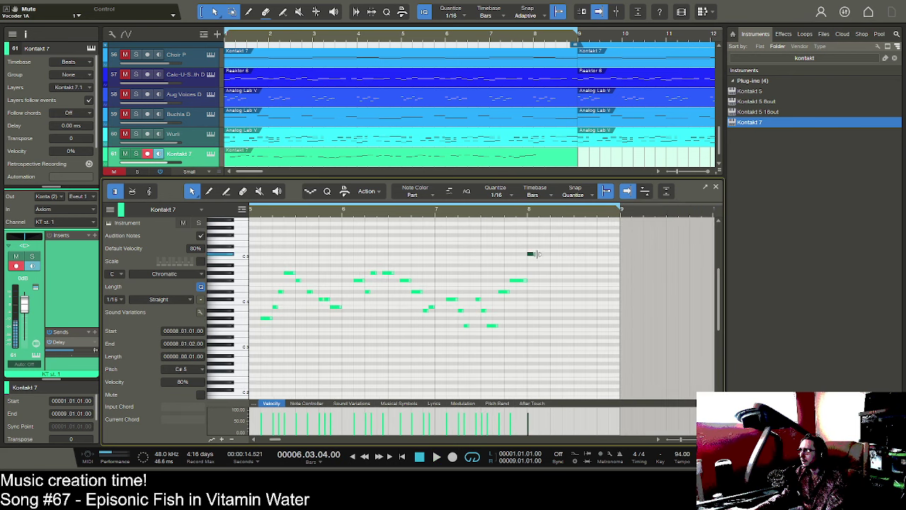
pyautogui.moveTo(536, 257); pyautogui.dragTo(545, 263)
pyautogui.press('space')
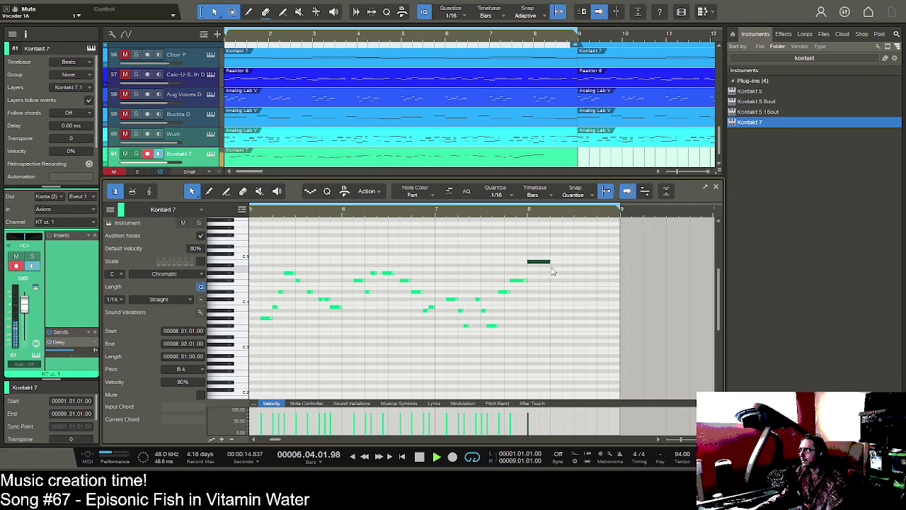
pyautogui.press('space')
# - Add a note at 8.02.01, tune it to F#3, lengthen it to one beat, and play the phrase
pyautogui.doubleClick(552, 314)
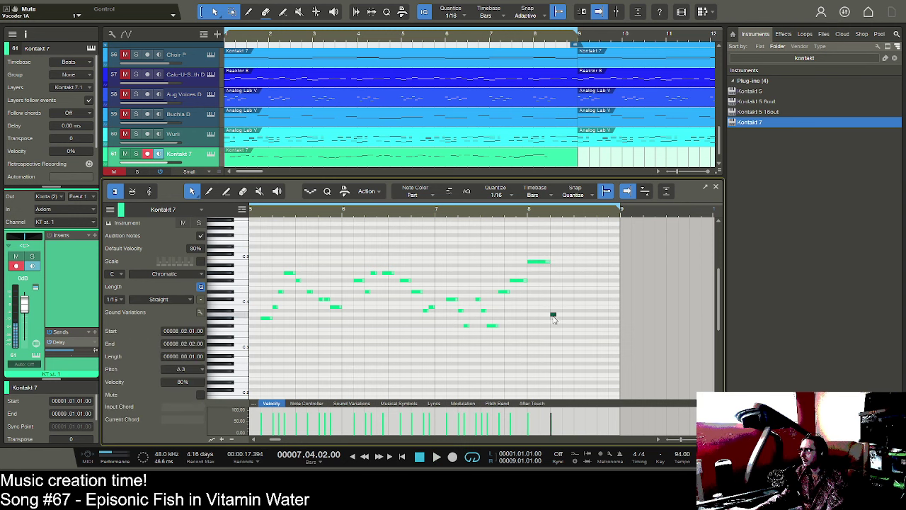
pyautogui.press('f')
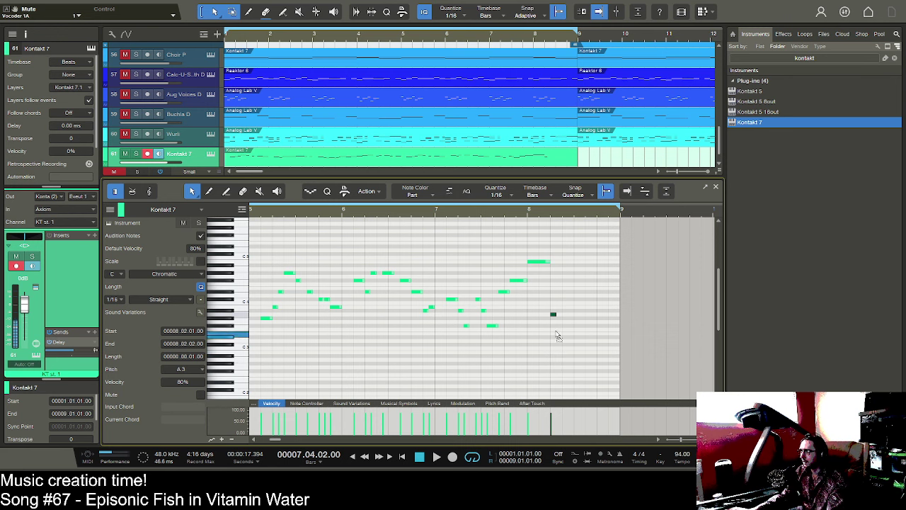
pyautogui.press('Down')
pyautogui.press('Down')
pyautogui.press('Down')
pyautogui.moveTo(556, 327); pyautogui.dragTo(573, 326)
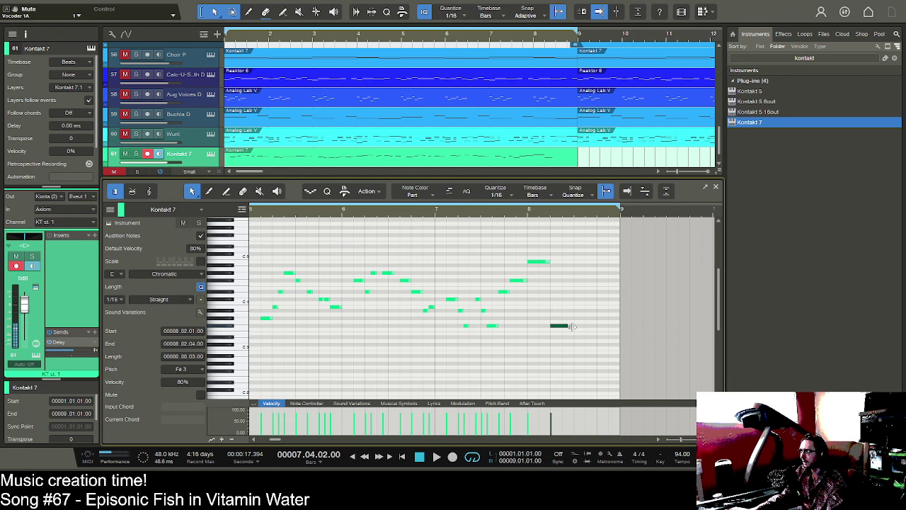
pyautogui.press('f')
pyautogui.press('space')
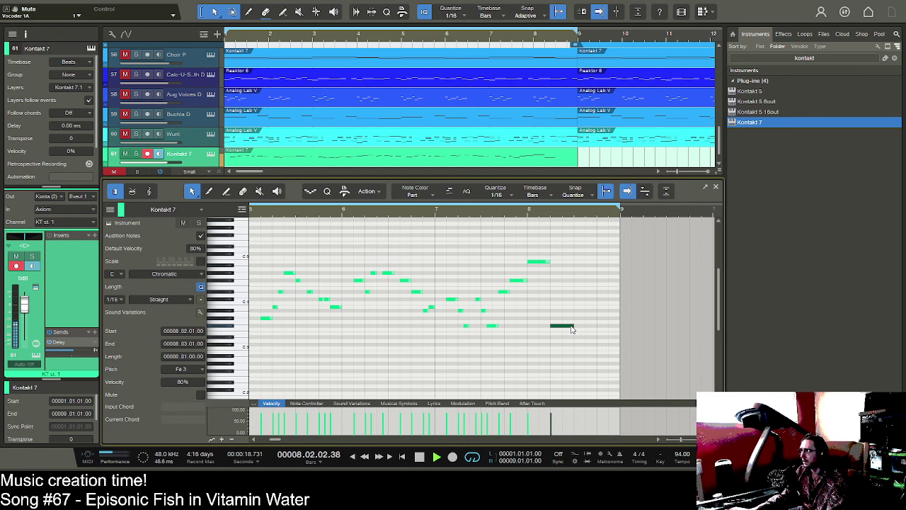
pyautogui.press('space')
# - Raise the one-beat note at 8.02.01 to C#4 and play the phrase from 7.04.04
pyautogui.moveTo(566, 327); pyautogui.dragTo(568, 303)
pyautogui.press('f')
pyautogui.press('f')
pyautogui.press('space')
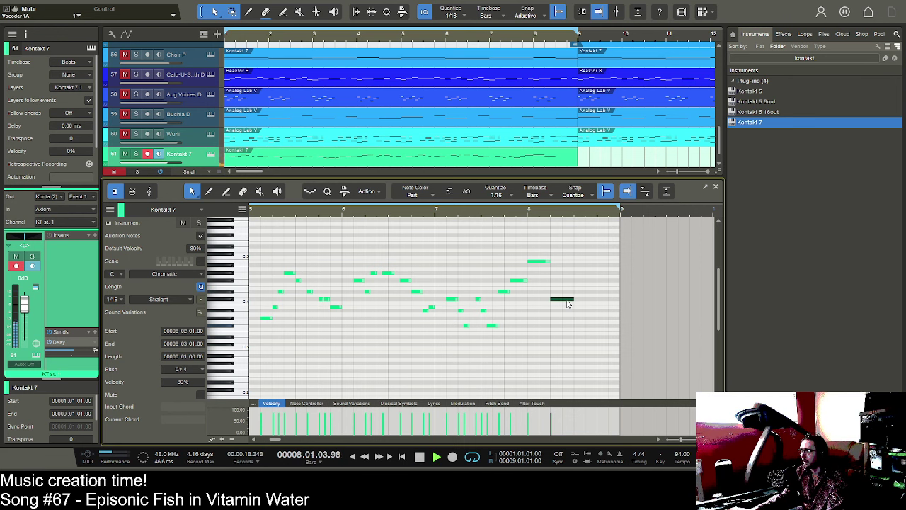
pyautogui.press('space')
pyautogui.click(522, 212)
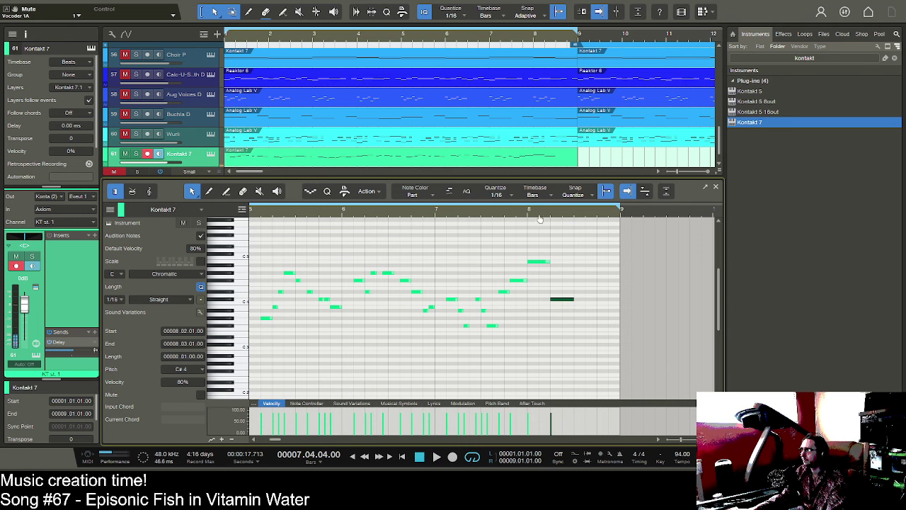
pyautogui.press('e')
pyautogui.press('space')
pyautogui.press('space')
# - Shorten bar 8's B4 to three sixteenths, add a one-sixteenth A#3 at 8.01.04, and play the phrase
pyautogui.moveTo(544, 262); pyautogui.dragTo(535, 263)
pyautogui.click(538, 313)
pyautogui.doubleClick(538, 313)
pyautogui.press('space')
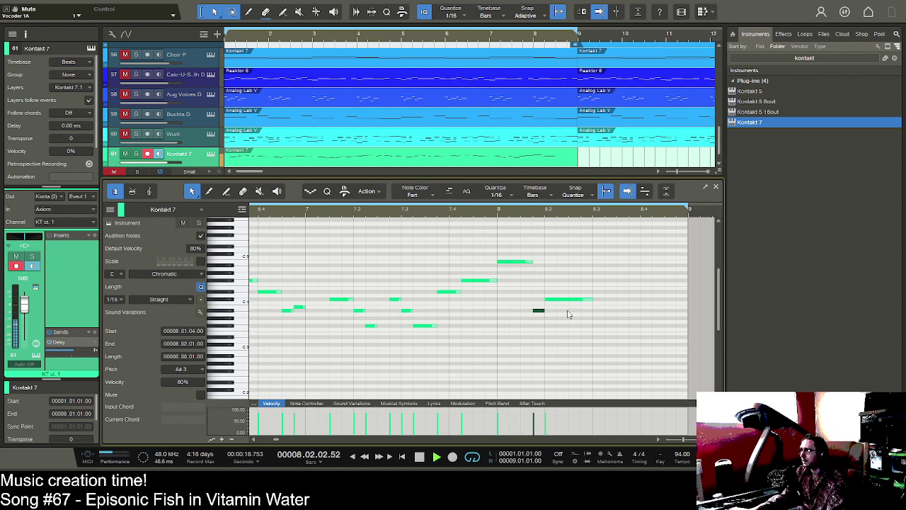
pyautogui.press('space')
# - Add a two-sixteenth D#4 at 8.03.01 and a one-sixteenth D#4 at 8.03.04
pyautogui.doubleClick(598, 292)
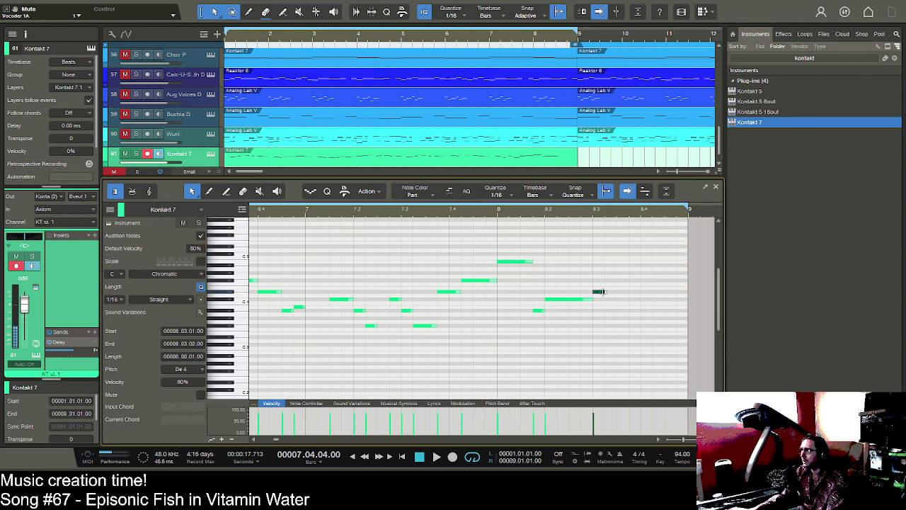
pyautogui.moveTo(604, 291); pyautogui.dragTo(616, 292)
pyautogui.doubleClick(635, 292)
# - Add two-sixteenth notes C#4 at 8.04.01 and B3 at 8.04.03, and play bar 8 from 7.04.04
pyautogui.doubleClick(646, 299)
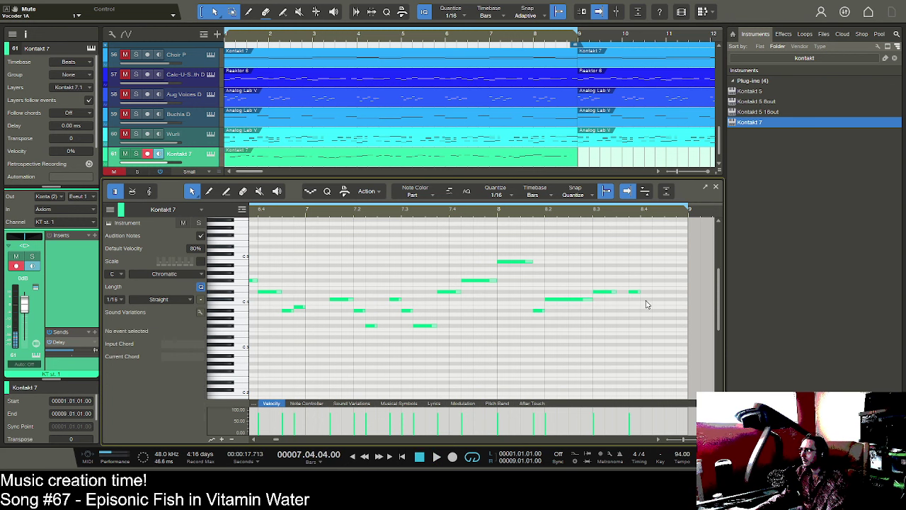
pyautogui.doubleClick(668, 307)
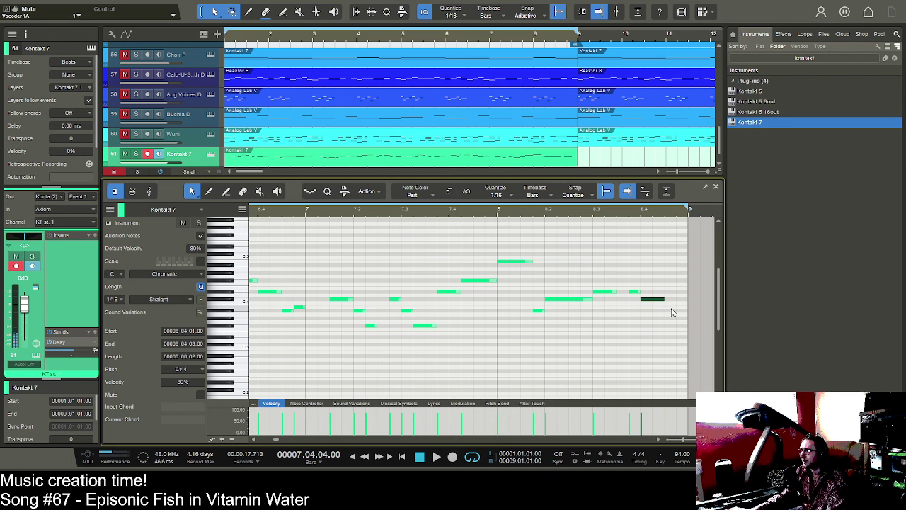
pyautogui.moveTo(677, 308); pyautogui.dragTo(686, 307)
pyautogui.press('space')
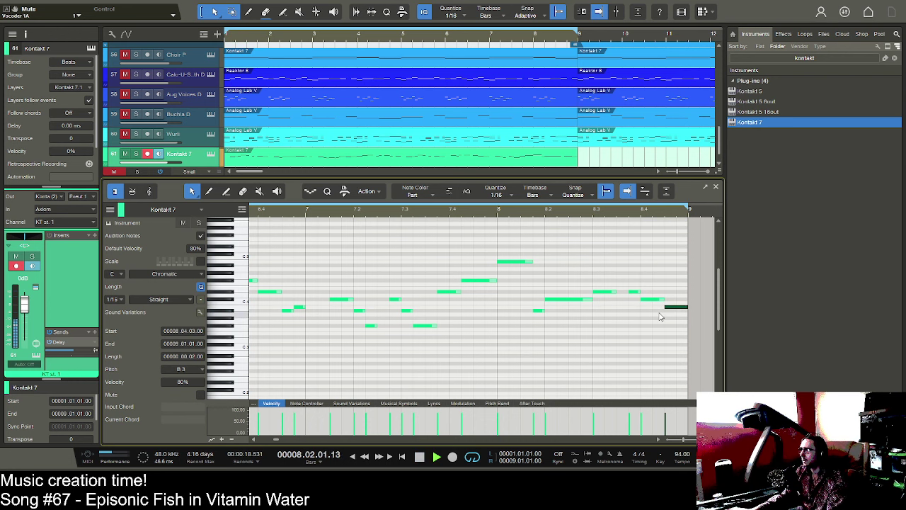
pyautogui.press('space')
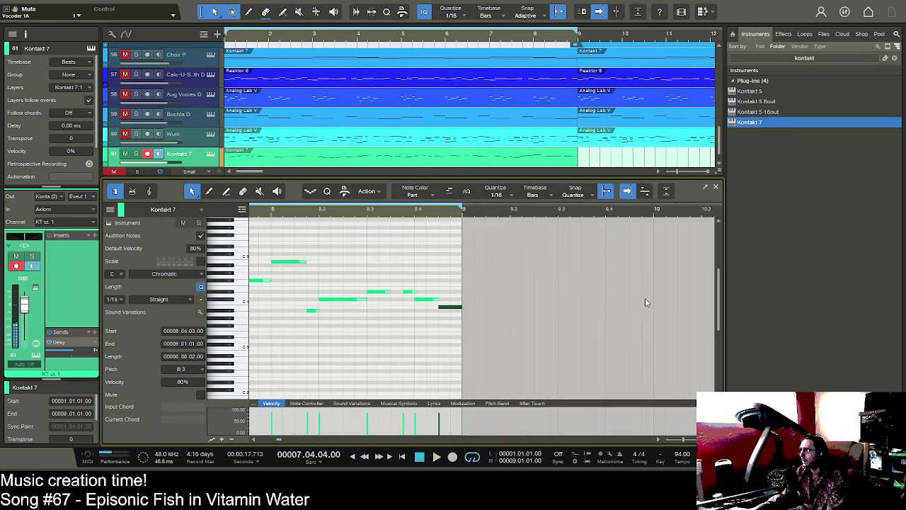
# - Rework the end of bar 8 to close on a one-sixteenth G#3 at 8.04.04, and play the melody from the start
pyautogui.moveTo(412, 292); pyautogui.dragTo(466, 319)
pyautogui.click(422, 299)
pyautogui.press('d')
pyautogui.click(443, 307)
pyautogui.click(475, 320)
pyautogui.press('space')
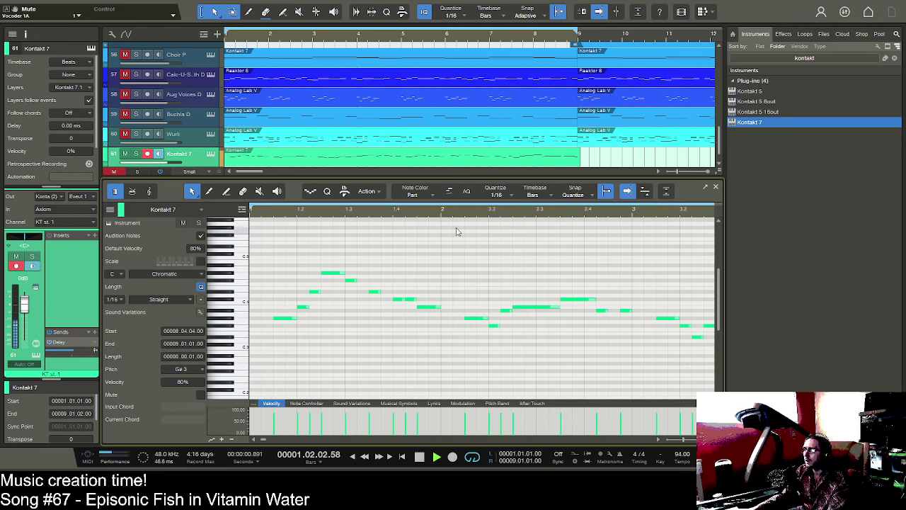
pyautogui.moveTo(448, 211); pyautogui.dragTo(436, 189)
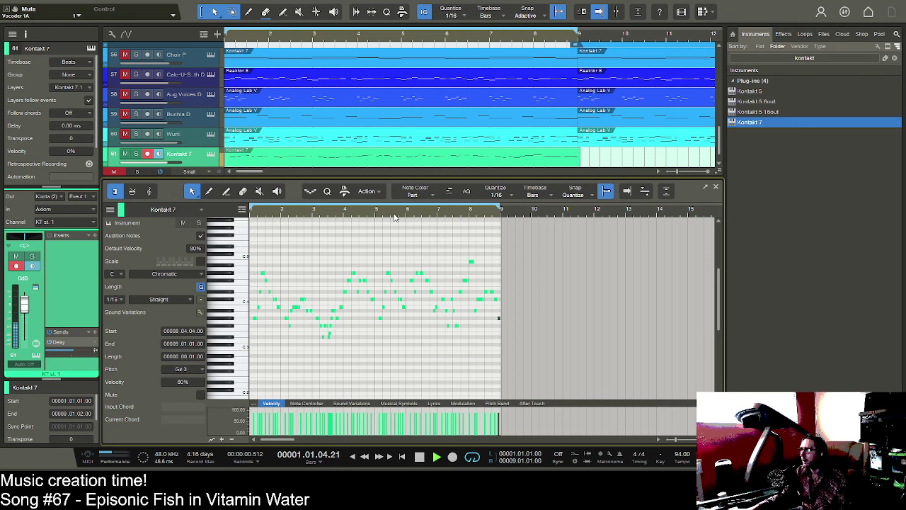
# - Shorten the C#4 at 4.04.03 to one sixteenth, add a one-sixteenth G#3 at 4.04.04, and play the melody
pyautogui.moveTo(391, 215); pyautogui.dragTo(402, 225)
pyautogui.click(362, 298)
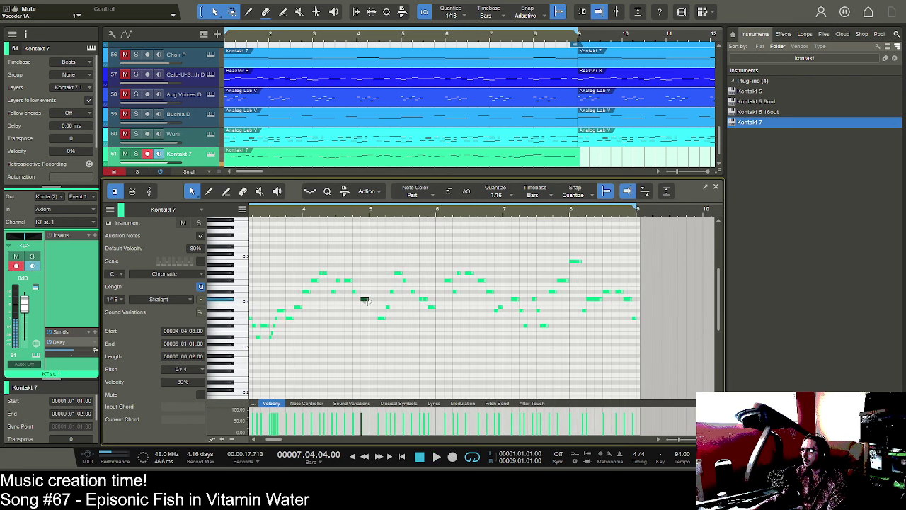
pyautogui.click(369, 319)
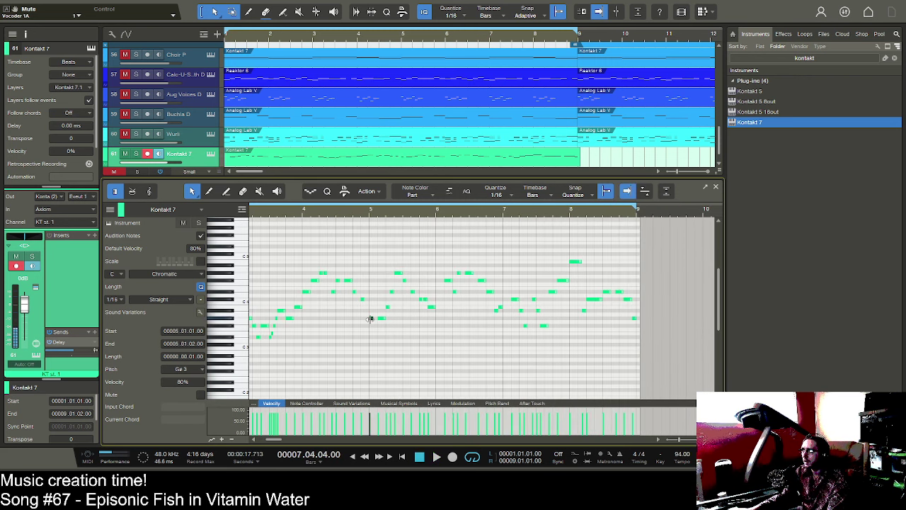
pyautogui.moveTo(370, 318); pyautogui.dragTo(366, 319)
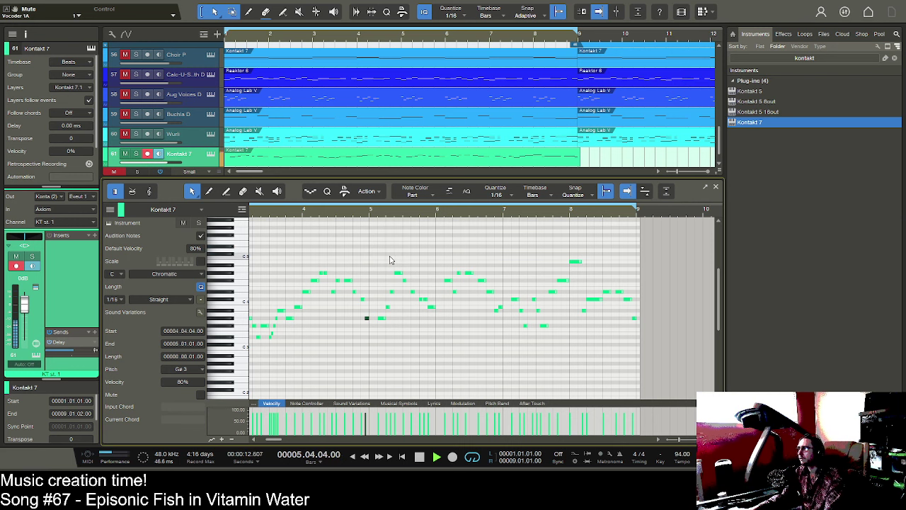
pyautogui.moveTo(435, 212); pyautogui.dragTo(434, 201)
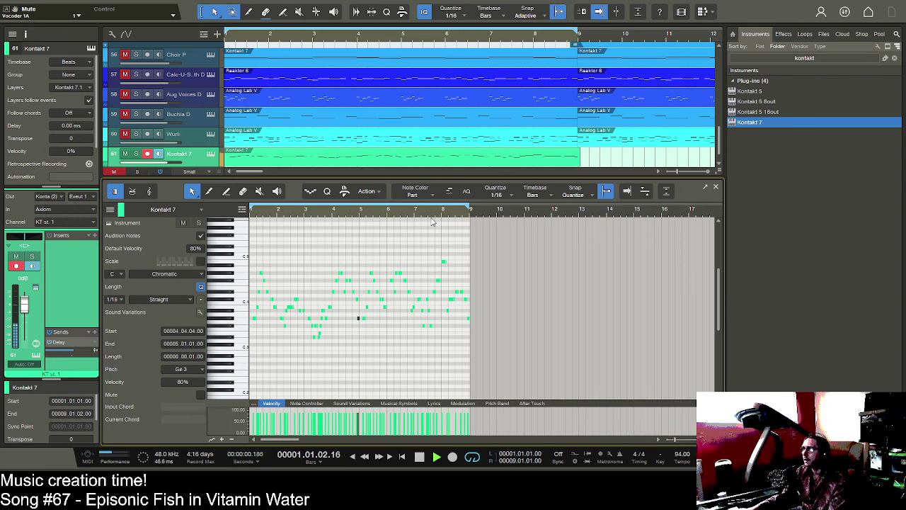
pyautogui.press('space')
pyautogui.press('f')
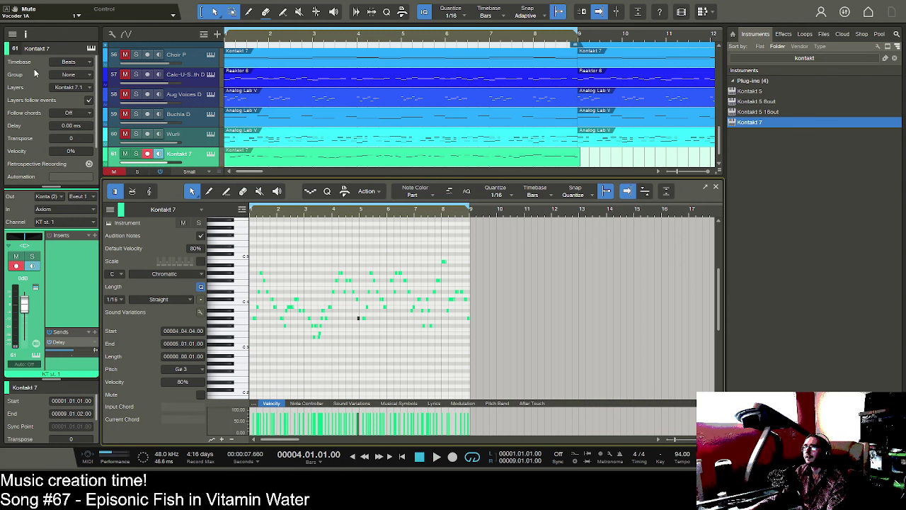
# - Rename the Kontakt 7 saxophone track as Tenor Sax L
pyautogui.scroll(-1, 323, 123)
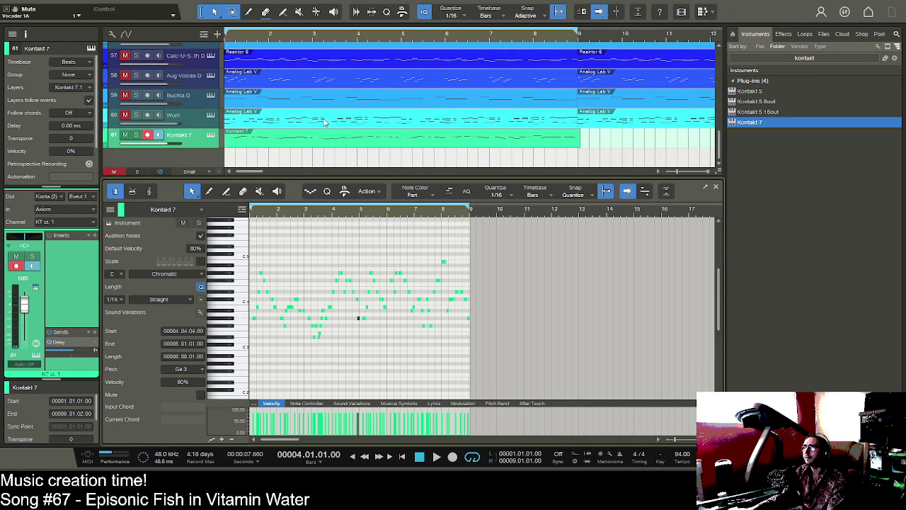
pyautogui.doubleClick(179, 135)
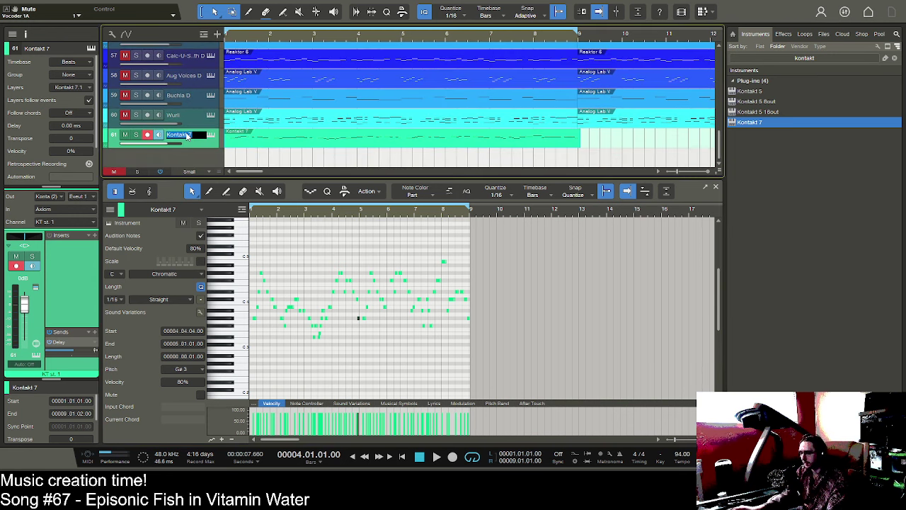
pyautogui.write('Te')
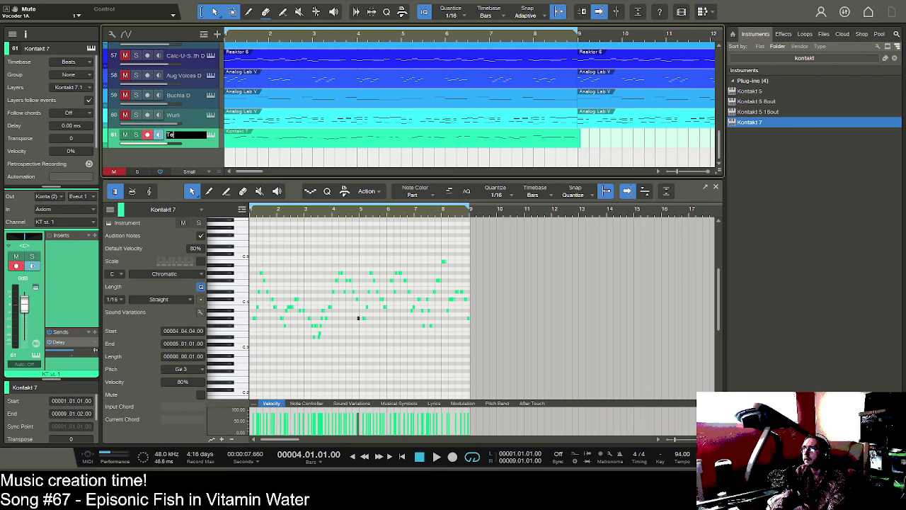
pyautogui.write('rnr Sax L')
pyautogui.press('Return')
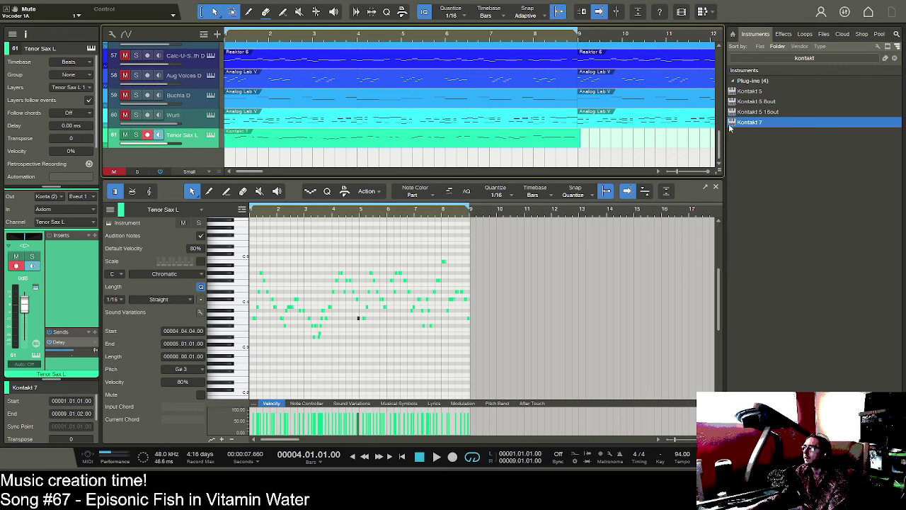
# - Add another Kontakt 7 instrument track below Tenor Sax L and look up saxophone in its preset library
pyautogui.moveTo(790, 124); pyautogui.dragTo(203, 159)
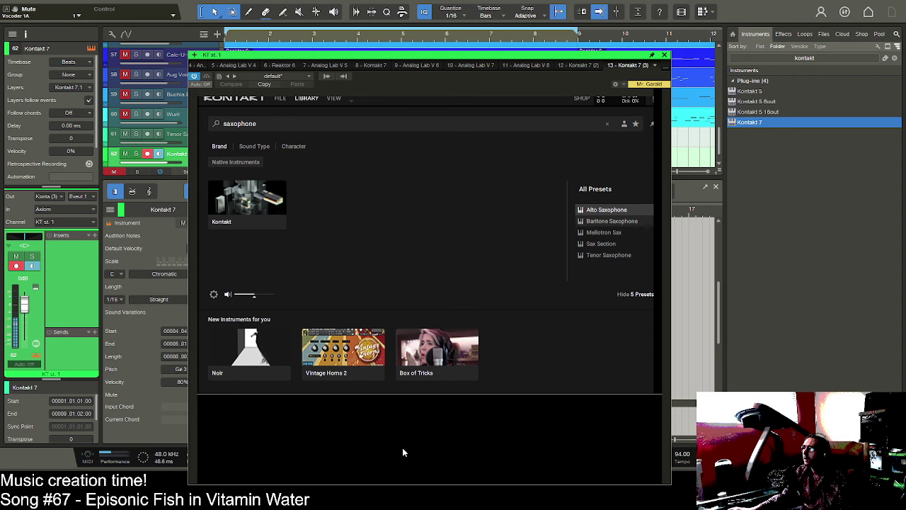
pyautogui.click(664, 55)
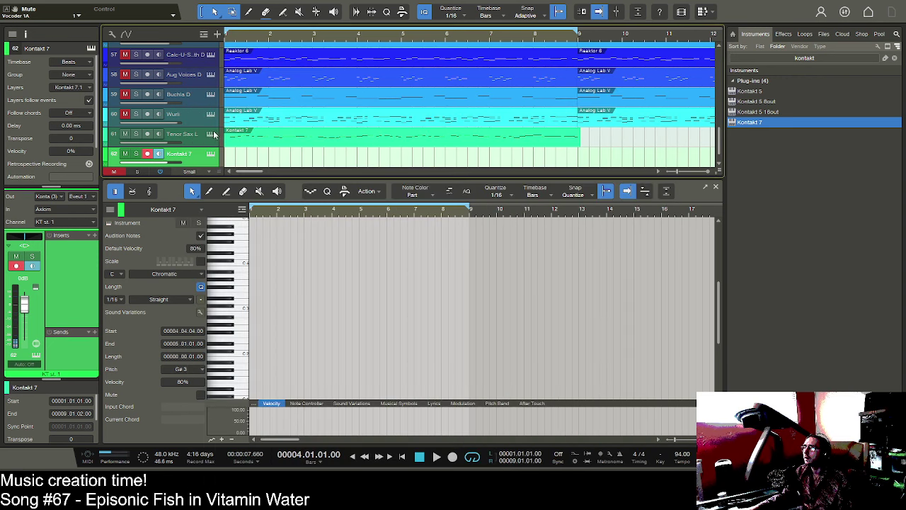
# - Check the instrument windows of the Tenor Sax L track and the new Kontakt 7 track
pyautogui.press('F11')
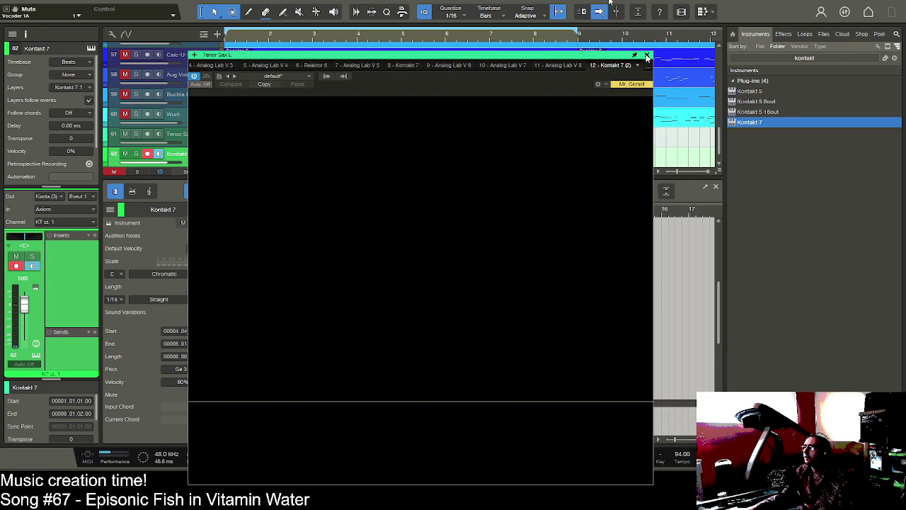
pyautogui.press('F11')
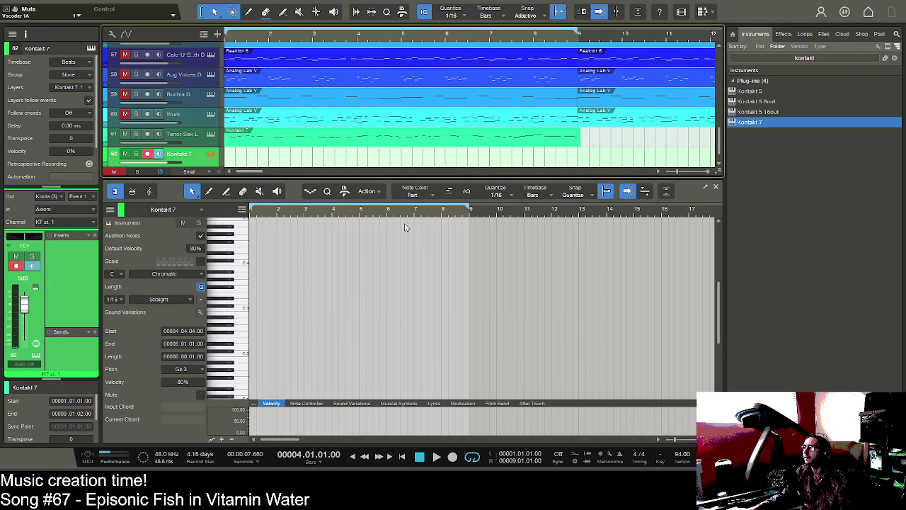
pyautogui.press('F11')
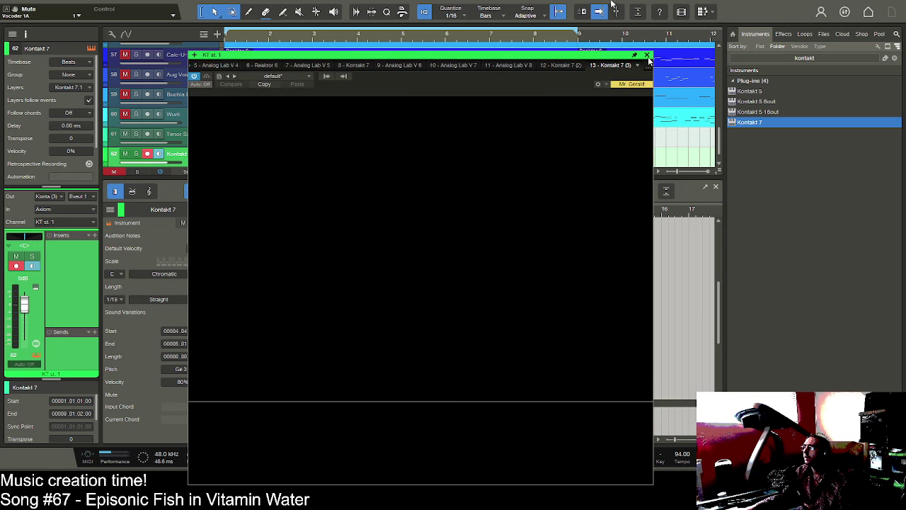
pyautogui.click(649, 60)
# - Create an eight-bar part on the new Kontakt 7 track and trim the Tenor Sax L part to end at bar 9
pyautogui.doubleClick(238, 160)
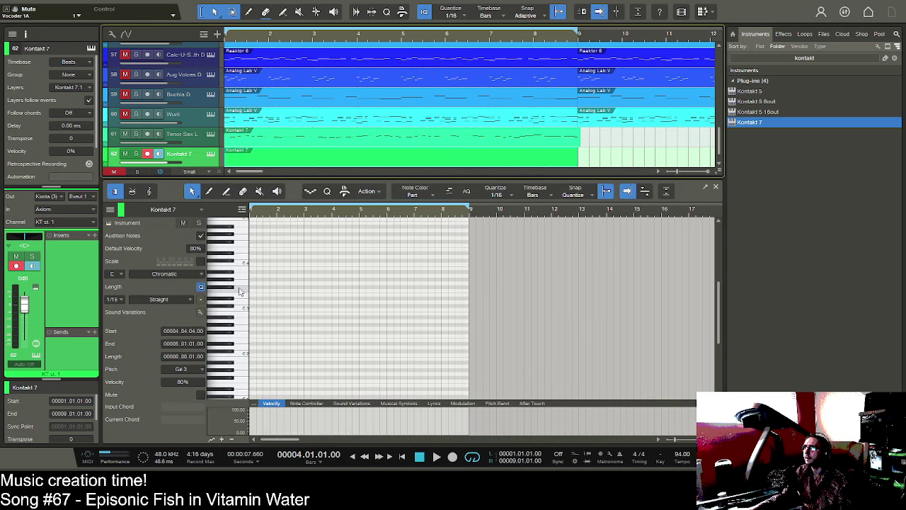
pyautogui.moveTo(579, 139); pyautogui.dragTo(576, 140)
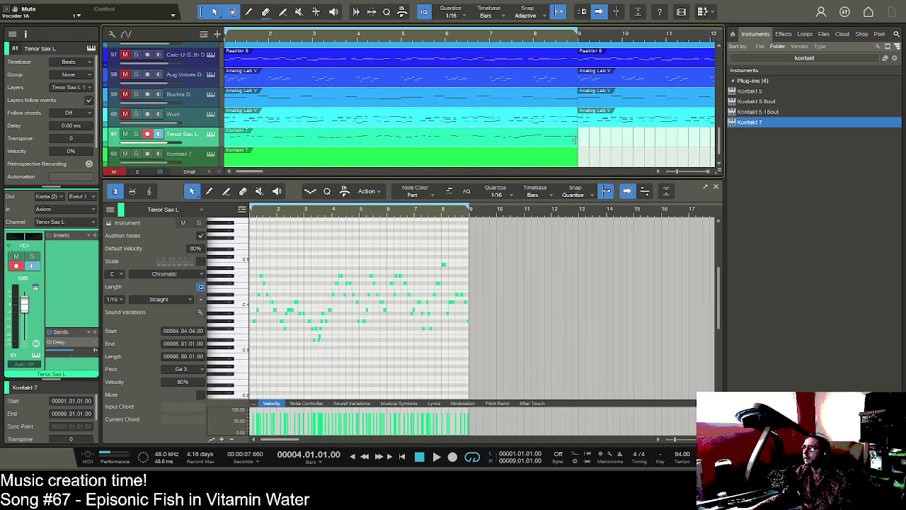
pyautogui.click(249, 158)
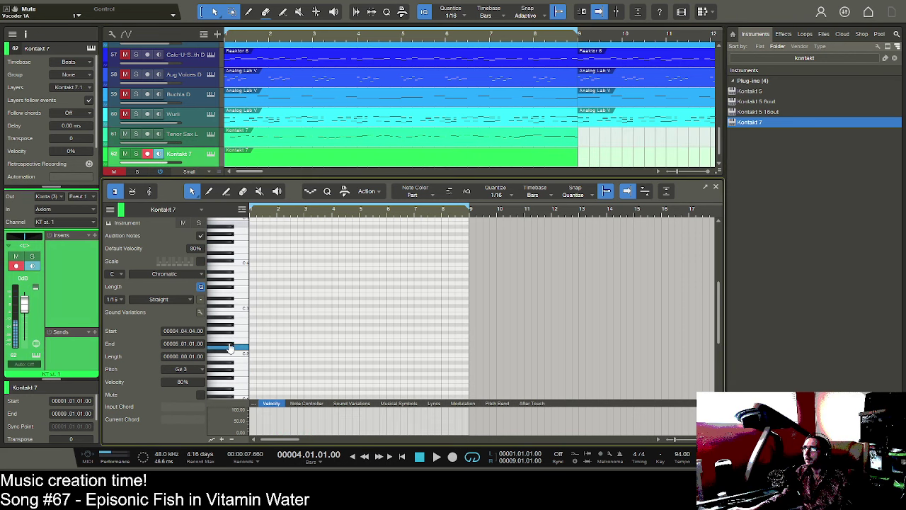
pyautogui.scroll(2, 234, 298)
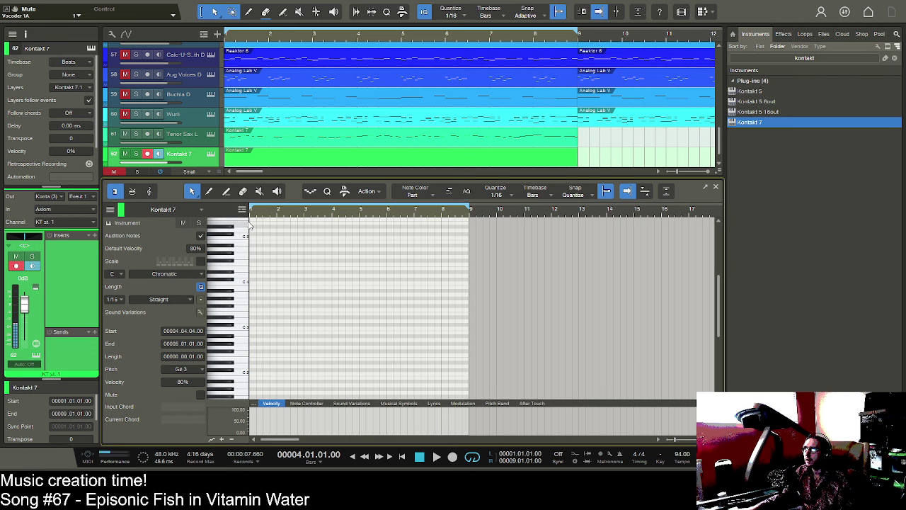
# - Mute Tenor Sax L and enter G#3 notes in the Kontakt 7 part: two sixteenths long at 1.1.1, one sixteenth at 1.2.1 and 1.2.4
pyautogui.moveTo(257, 210); pyautogui.dragTo(277, 220)
pyautogui.click(234, 276)
pyautogui.click(234, 270)
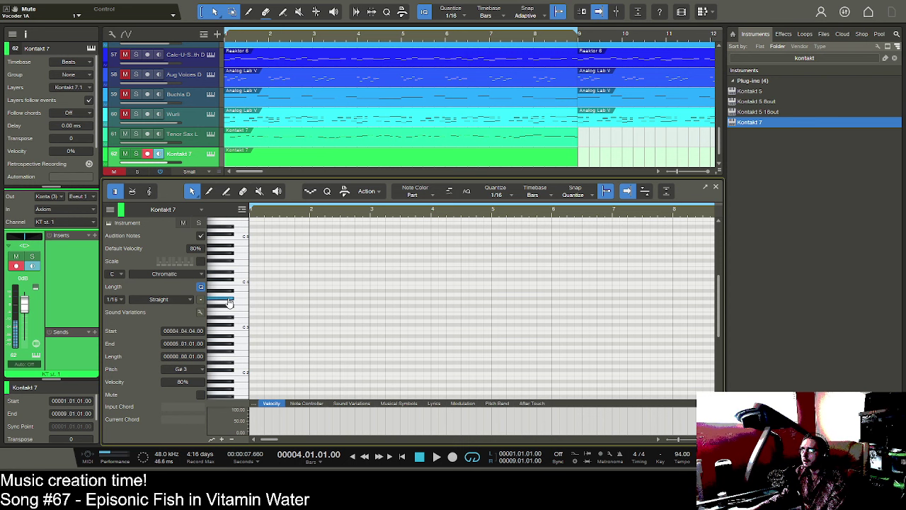
pyautogui.click(254, 300)
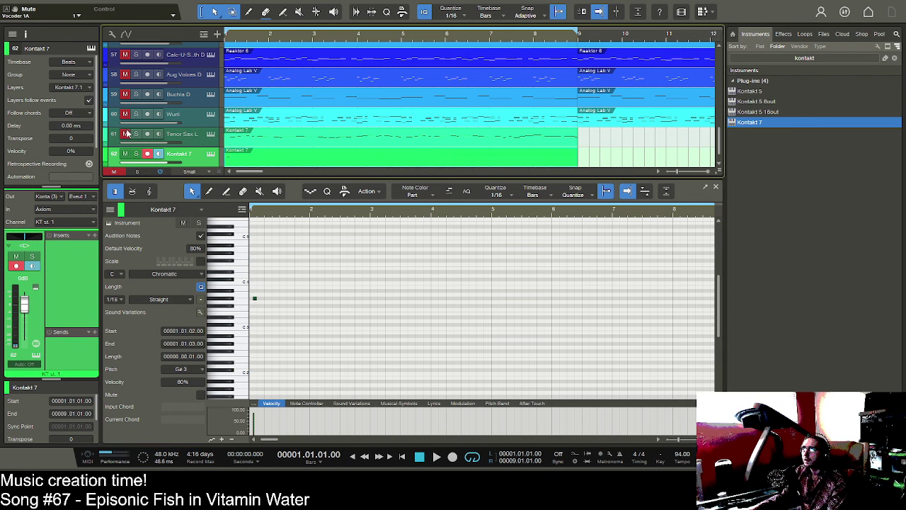
pyautogui.click(254, 299)
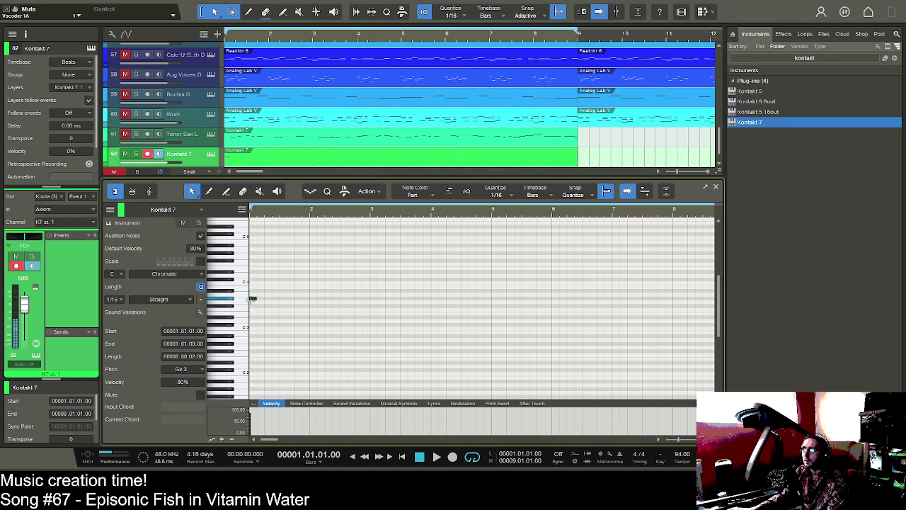
pyautogui.click(266, 299)
pyautogui.click(276, 299)
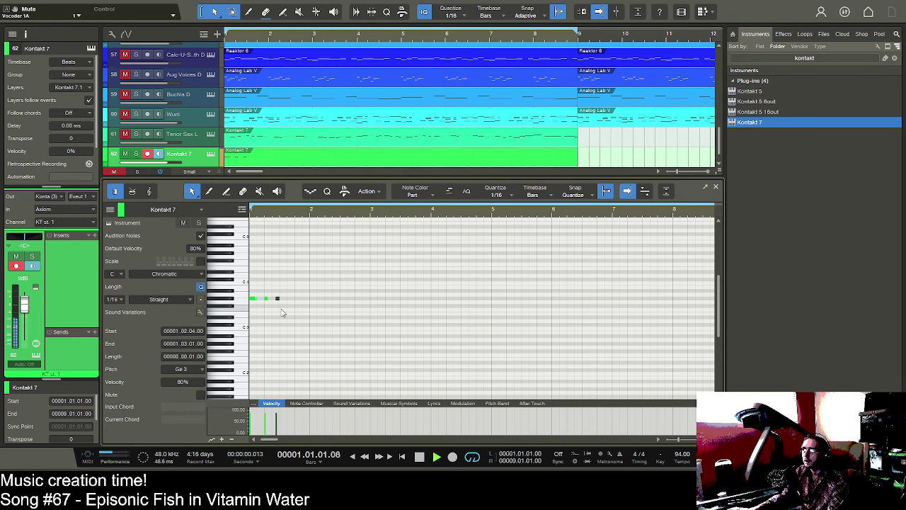
pyautogui.press('space')
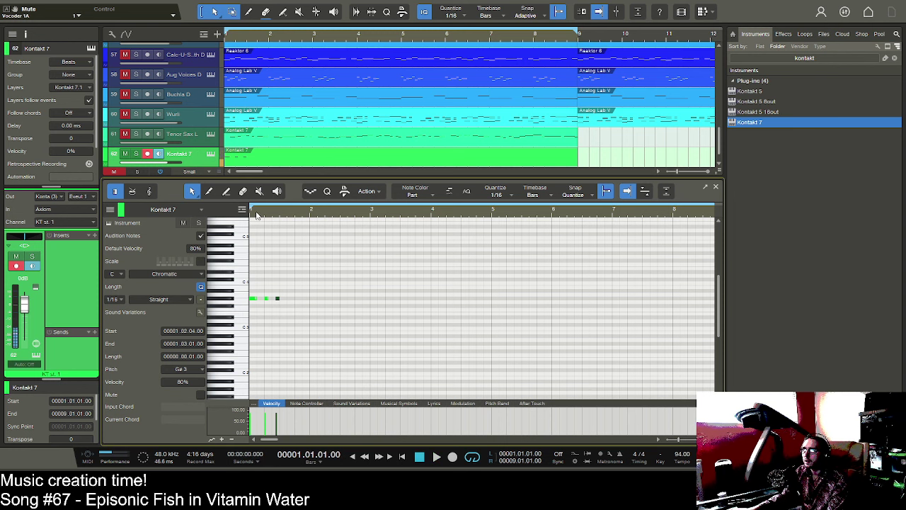
pyautogui.moveTo(257, 215); pyautogui.dragTo(293, 229)
pyautogui.press('space')
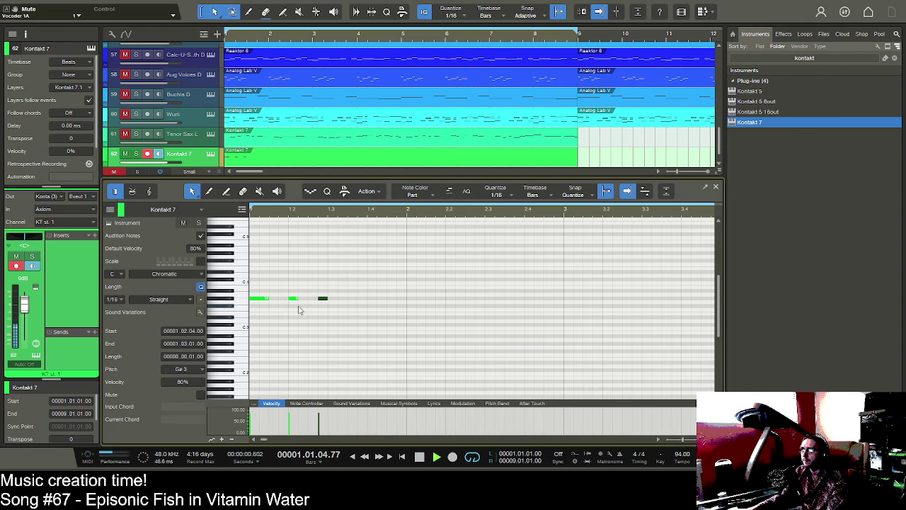
pyautogui.press('space')
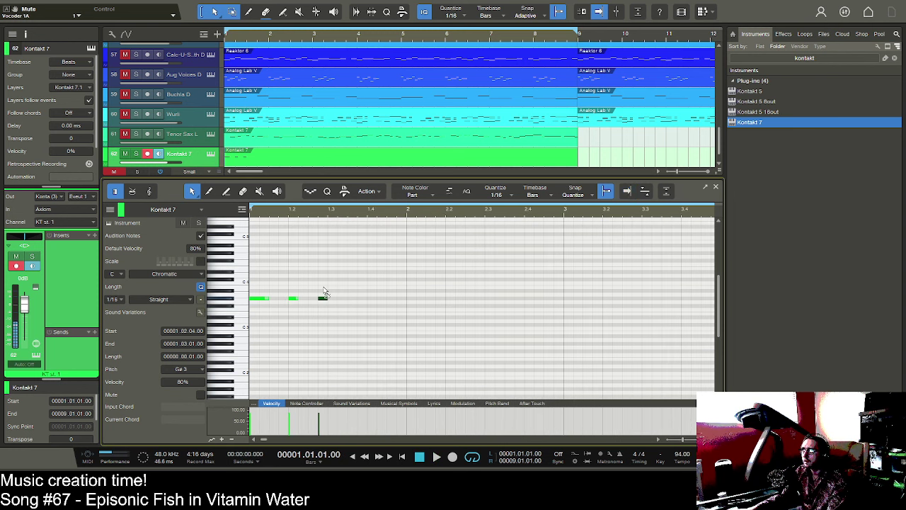
# - Build a 1/32-note run F#3, G#3, A#3, B3 from 1.2.3 leading into a one-beat C#4 at 1.3.1, and play it back
pyautogui.moveTo(324, 298); pyautogui.dragTo(368, 281)
pyautogui.doubleClick(331, 278)
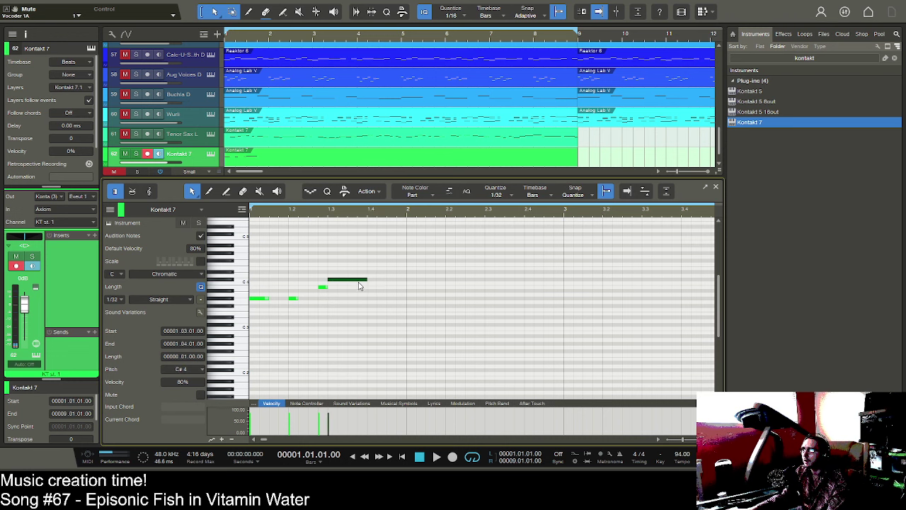
pyautogui.click(323, 288)
pyautogui.doubleClick(324, 288)
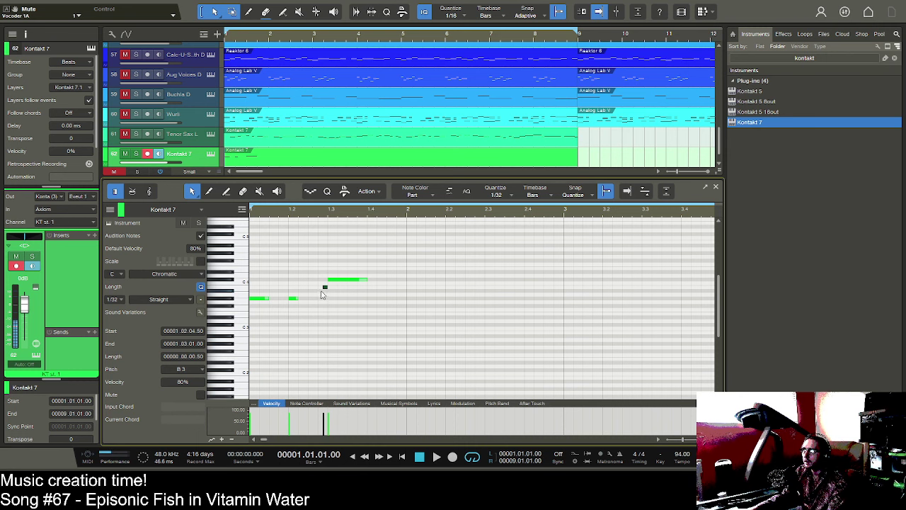
pyautogui.doubleClick(320, 291)
pyautogui.doubleClick(315, 298)
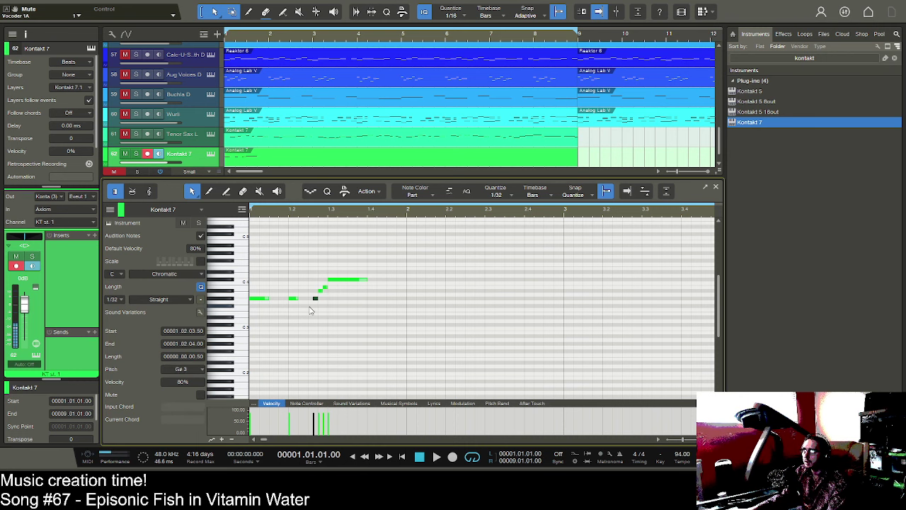
pyautogui.doubleClick(310, 305)
pyautogui.click(310, 305)
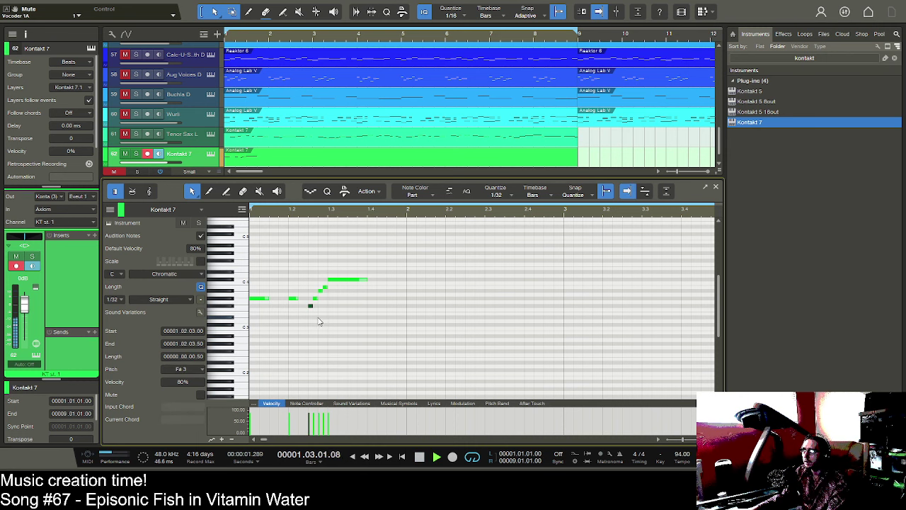
pyautogui.press('space')
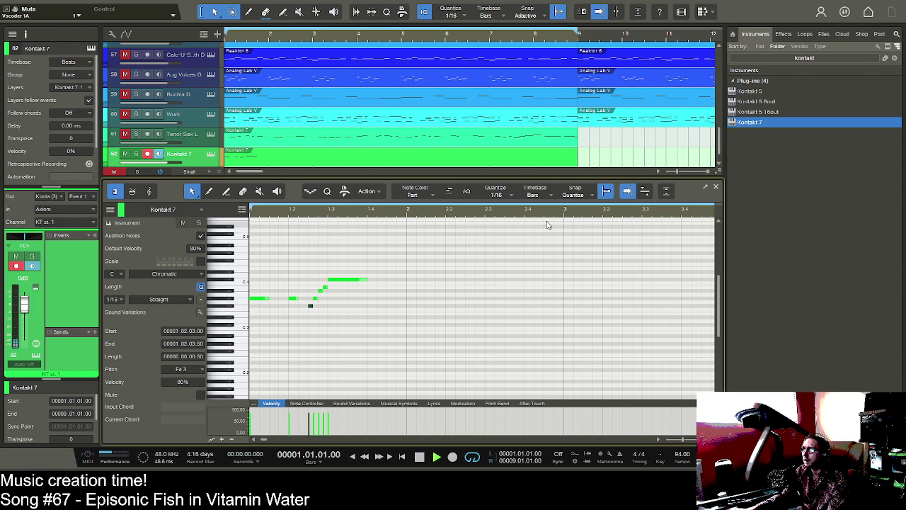
pyautogui.press('space')
pyautogui.press('space')
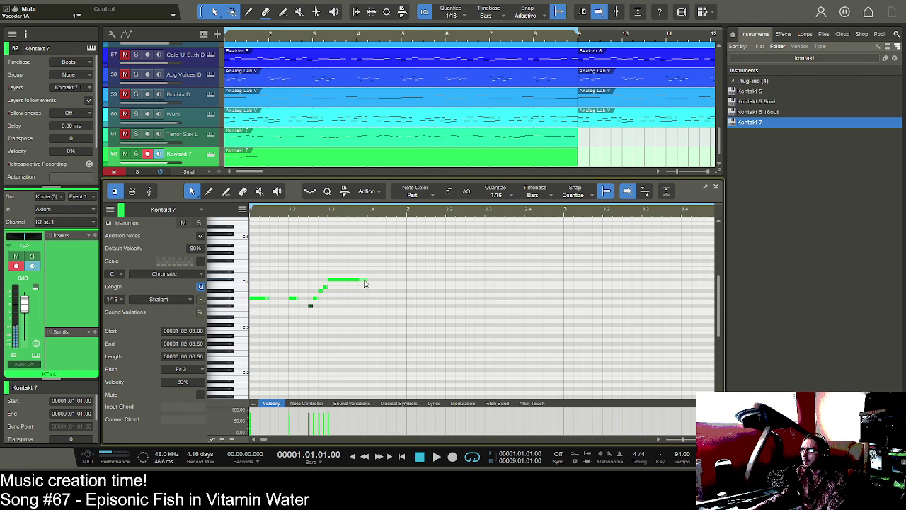
# - Add a B3 at 1.4.1 and an A#3 at 1.4.3, each two sixteenths long, and play the bar
pyautogui.moveTo(367, 286); pyautogui.dragTo(382, 288)
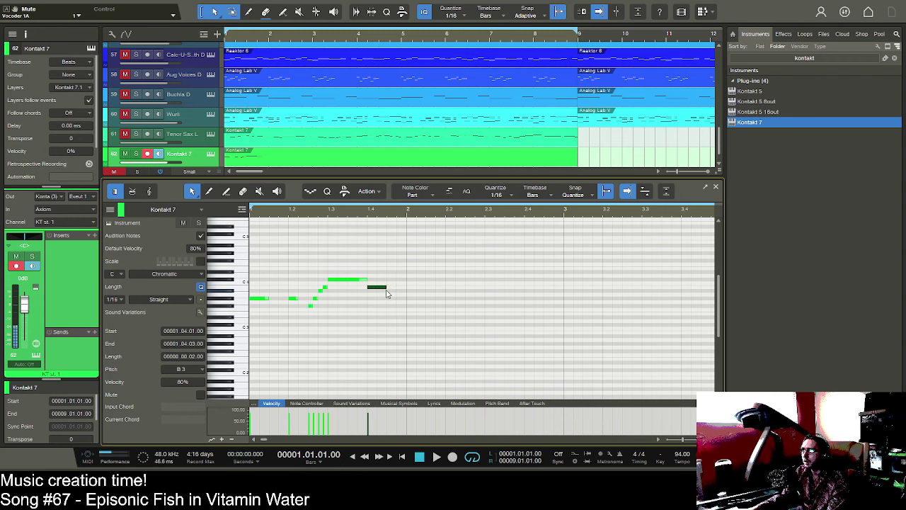
pyautogui.click(389, 291)
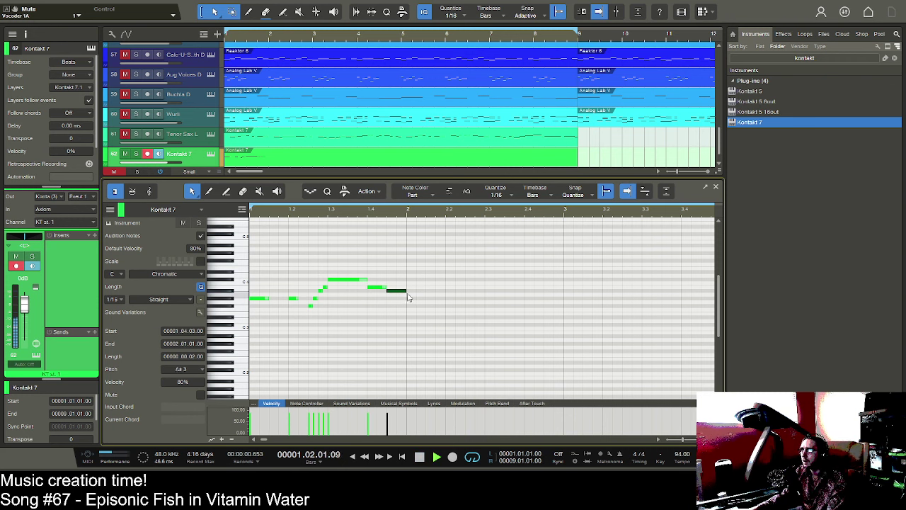
pyautogui.press('space')
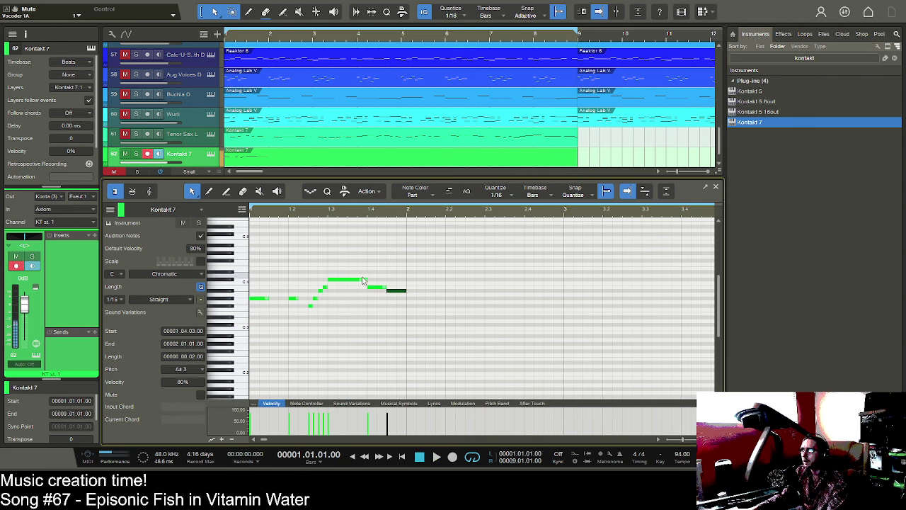
# - Shorten the C#4 to end at 1.3.4 and extend the following B3 back to start there
pyautogui.moveTo(366, 280); pyautogui.dragTo(357, 280)
pyautogui.click(367, 287)
pyautogui.click(366, 287)
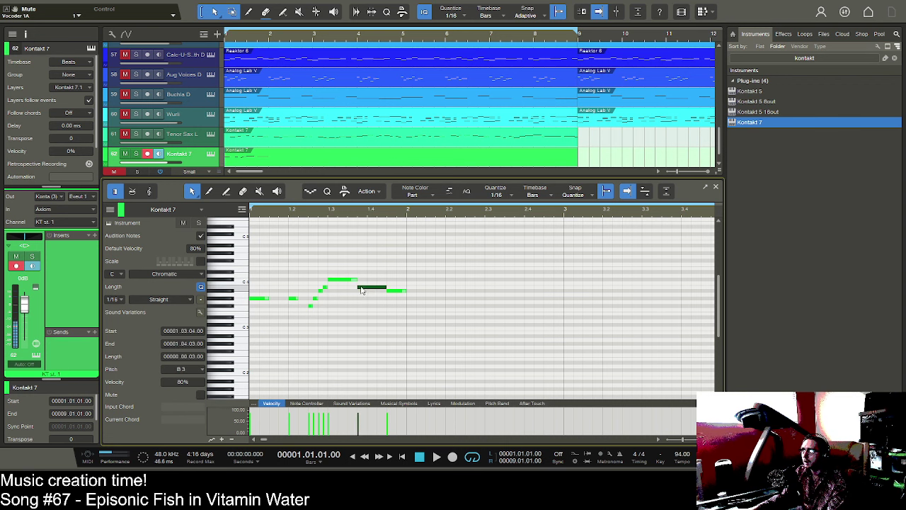
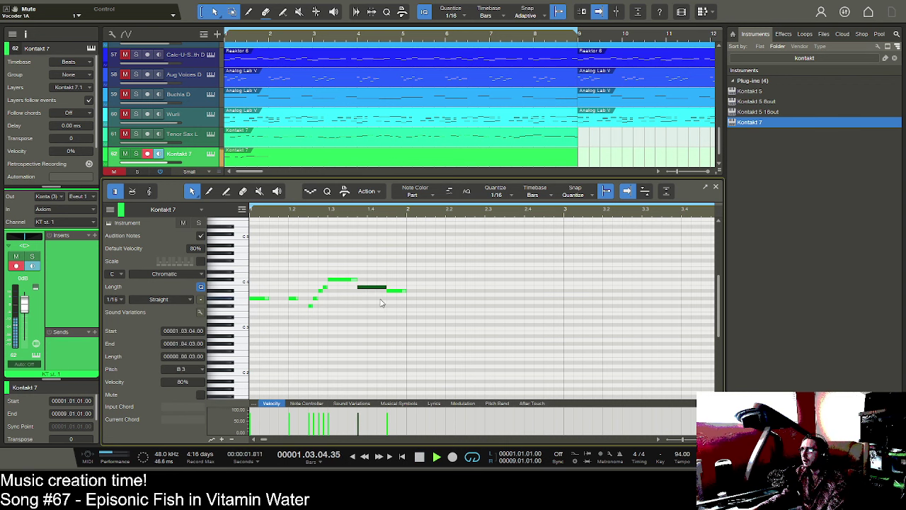
pyautogui.press('space')
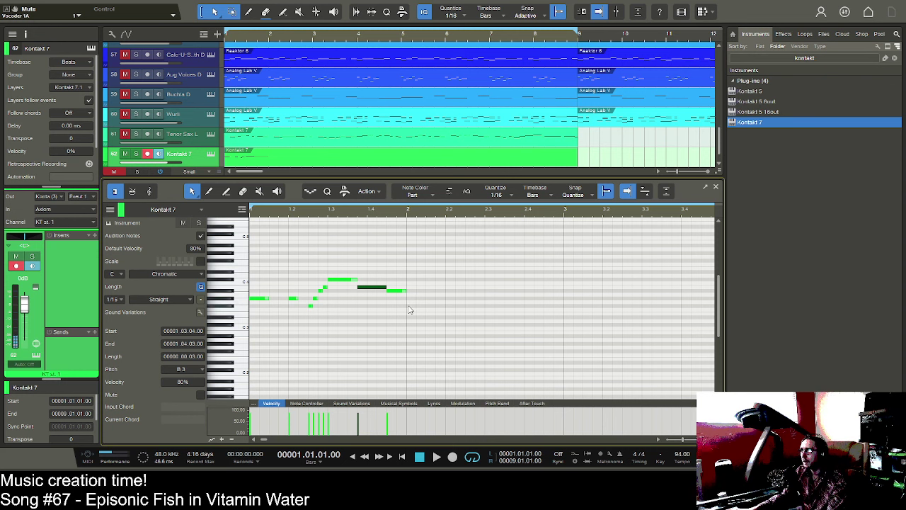
# - Add an F#3 two sixteenths long at the start of bar 2 and play back the phrase
pyautogui.doubleClick(410, 306)
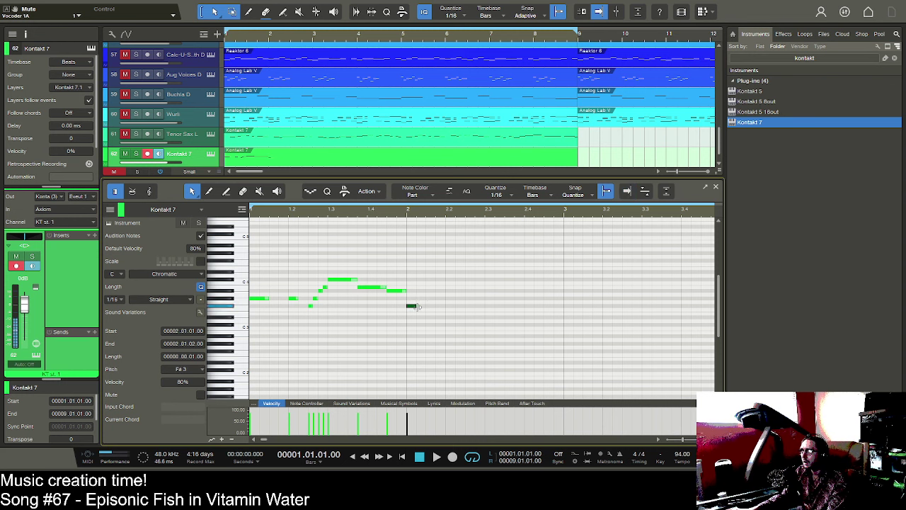
pyautogui.moveTo(418, 306); pyautogui.dragTo(427, 317)
pyautogui.press('space')
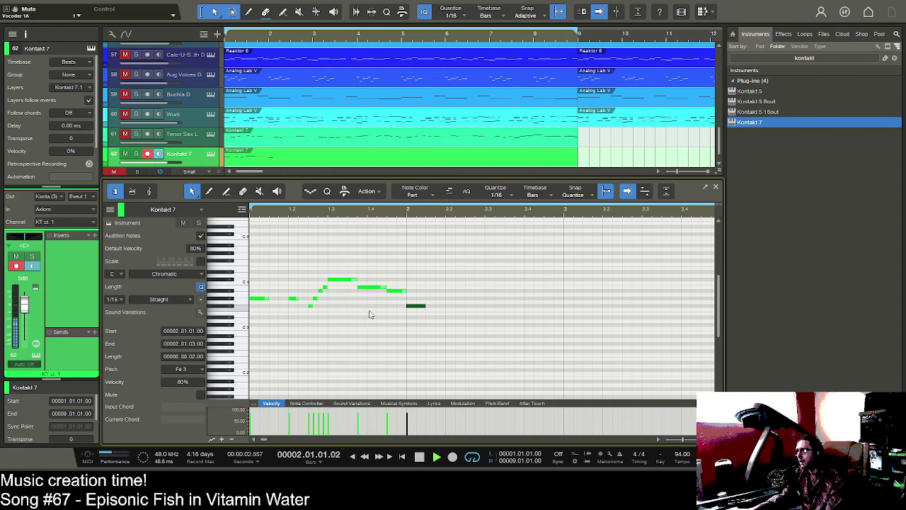
pyautogui.press('space')
# - Add sixteenth notes D#3 at 2.1.4 and F#3 at 2.2.1, and listen to the phrase
pyautogui.doubleClick(440, 314)
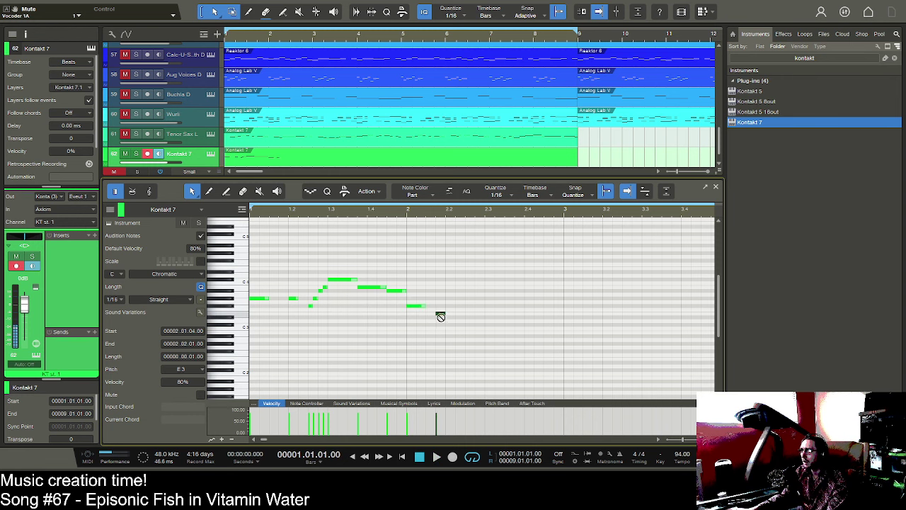
pyautogui.moveTo(446, 314); pyautogui.dragTo(447, 318)
pyautogui.click(453, 303)
pyautogui.doubleClick(450, 306)
pyautogui.press('space')
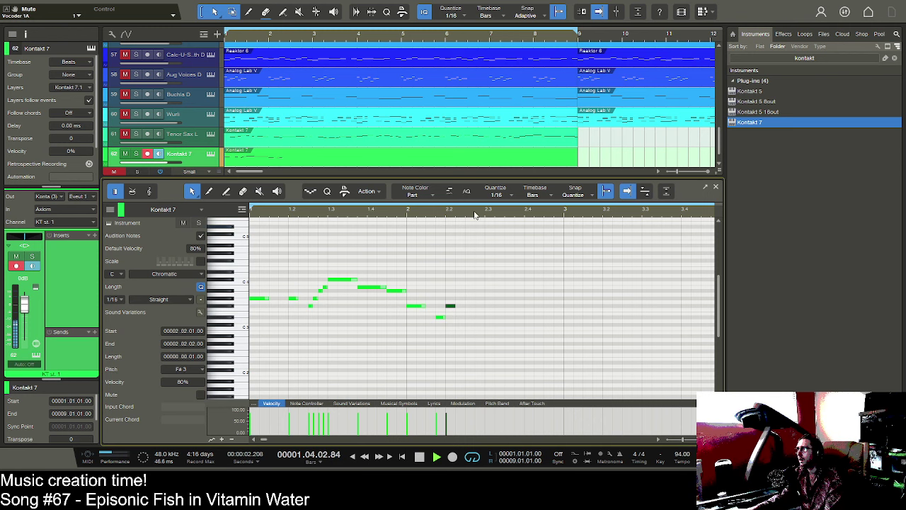
pyautogui.press('space')
# - Continue bar 2 with sixteenth notes D#3 at 2.2.3, G#3 at 2.2.4 and 2.3.2, and F#3 at 2.3.4, and play it back
pyautogui.moveTo(450, 305); pyautogui.dragTo(469, 316)
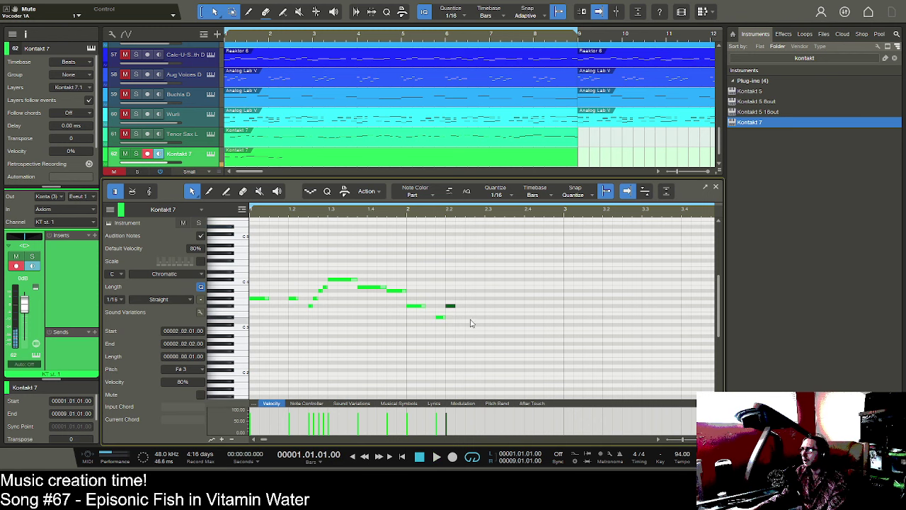
pyautogui.doubleClick(481, 298)
pyautogui.doubleClick(498, 298)
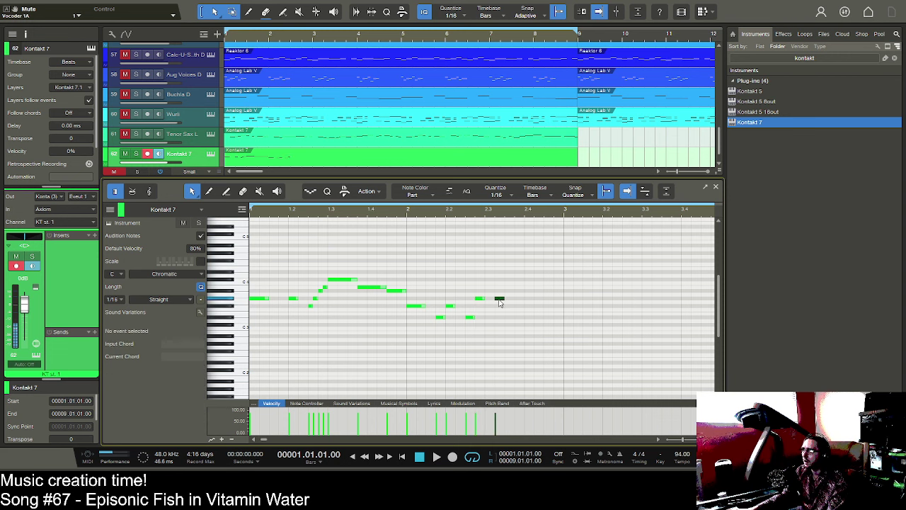
pyautogui.doubleClick(518, 316)
pyautogui.moveTo(518, 316); pyautogui.dragTo(519, 305)
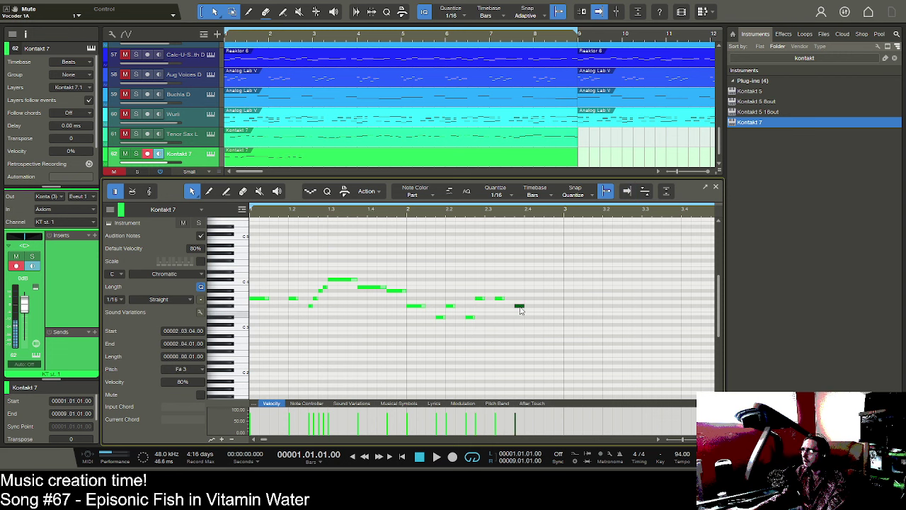
pyautogui.press('space')
pyautogui.moveTo(502, 214); pyautogui.dragTo(450, 215)
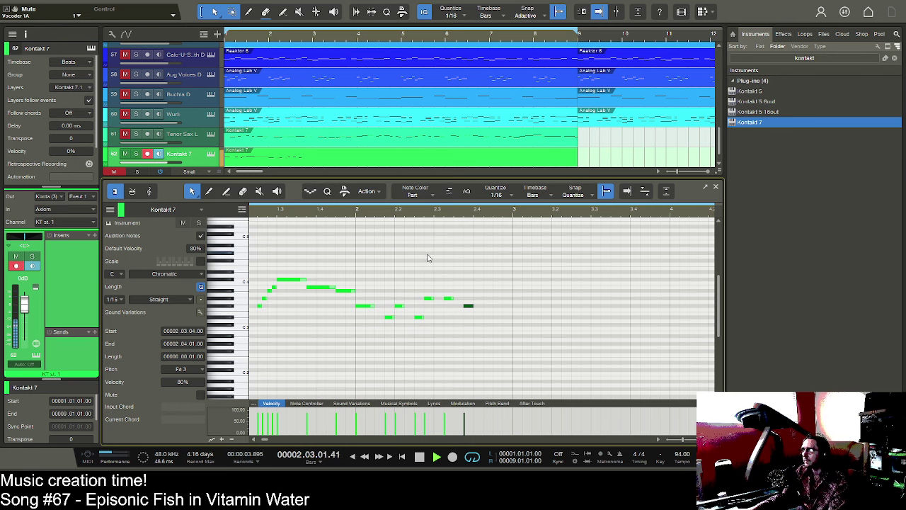
pyautogui.press('space')
# - Finish bar 2 with sixteenth notes C#3 at 2.4.2, D#3 at 2.4.3 and C#3 at 2.4.4, and play the melody
pyautogui.press('f')
pyautogui.click(489, 325)
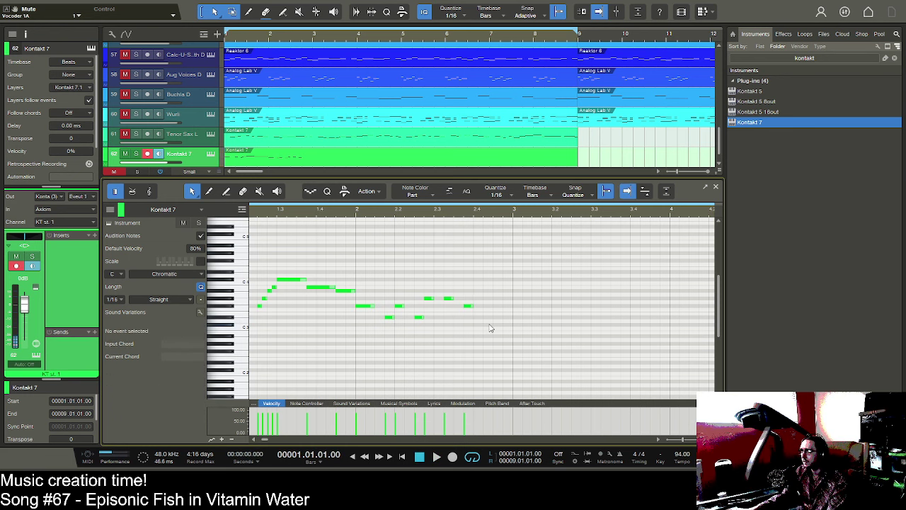
pyautogui.doubleClick(489, 325)
pyautogui.doubleClick(499, 318)
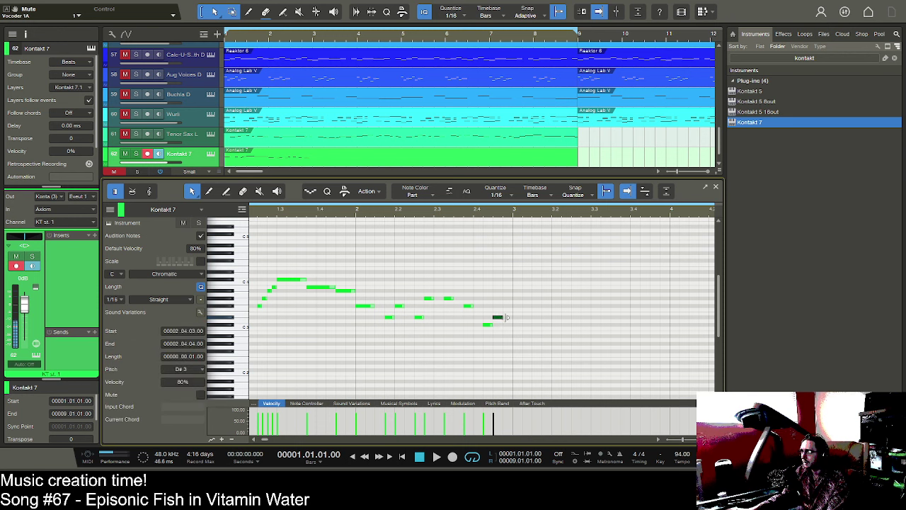
pyautogui.moveTo(505, 317); pyautogui.dragTo(514, 324)
pyautogui.press('space')
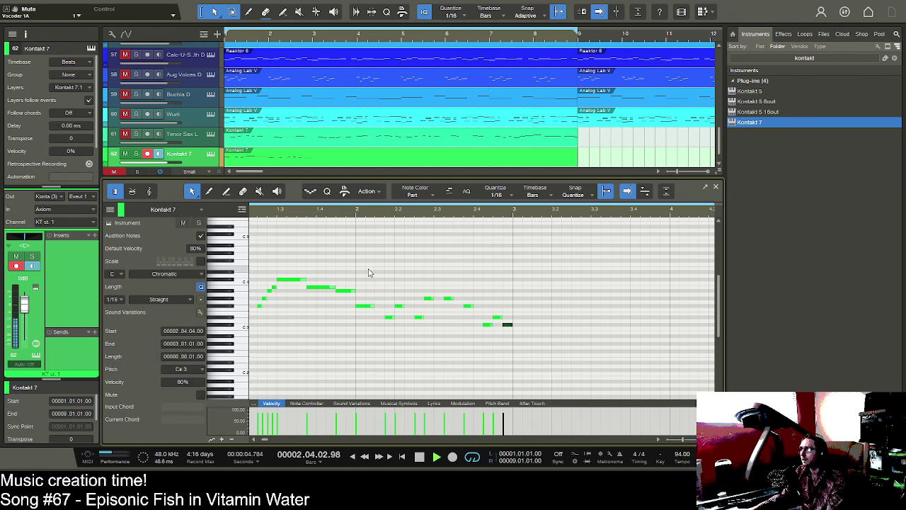
pyautogui.press('space')
# - Try lengthening the F#3 at 2.2.1 to two sixteenths and listen to the result
pyautogui.moveTo(400, 309); pyautogui.dragTo(412, 310)
pyautogui.press('space')
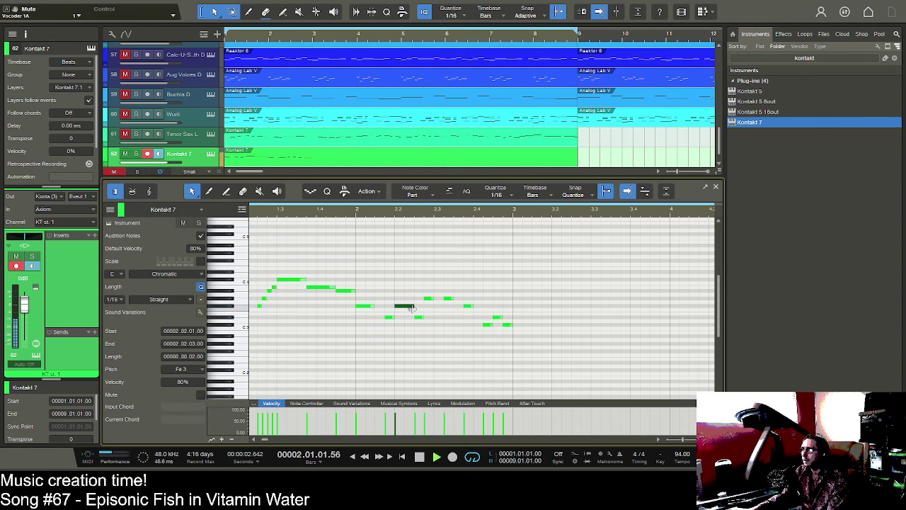
pyautogui.press('space')
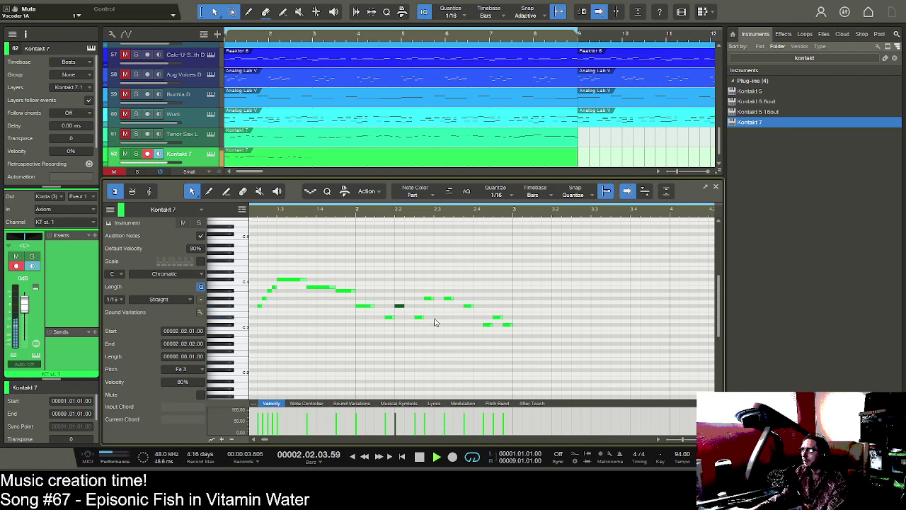
# - Lengthen the F#3 at 2.3.4 to two sixteenths and start bar 3 with a one-beat A#2 followed by F#2 and A#2, two sixteenths each
pyautogui.moveTo(472, 306); pyautogui.dragTo(482, 306)
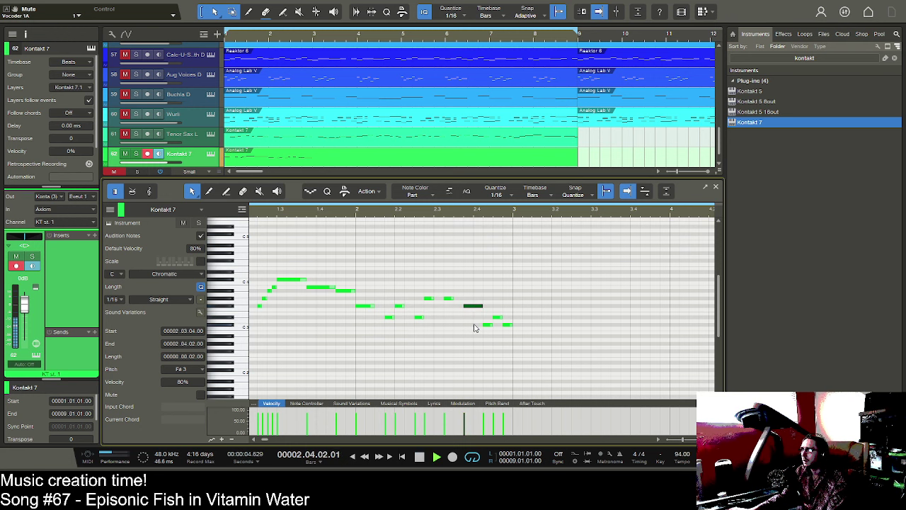
pyautogui.press('space')
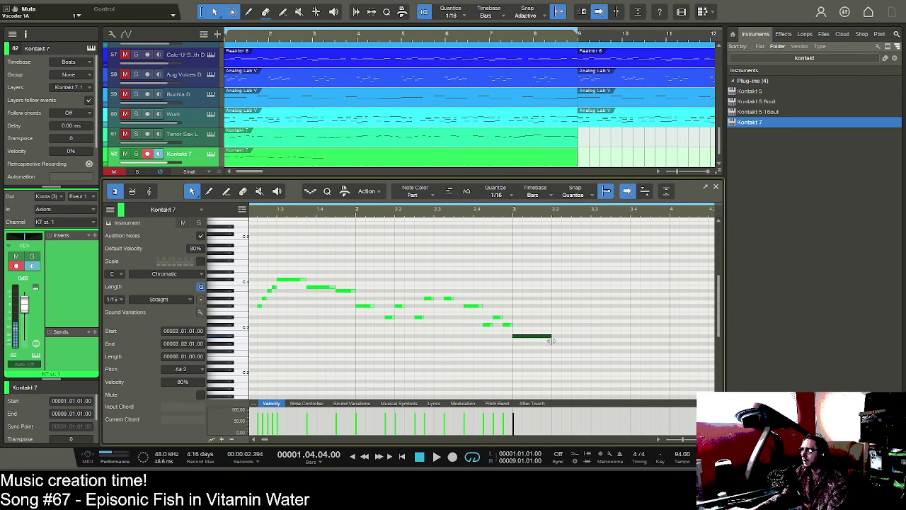
pyautogui.doubleClick(557, 344)
pyautogui.moveTo(557, 344)
pyautogui.mouseDown()
pyautogui.moveTo(571, 351)
pyautogui.moveTo(591, 337)
pyautogui.mouseUp()
pyautogui.click(575, 337)
pyautogui.press('space')
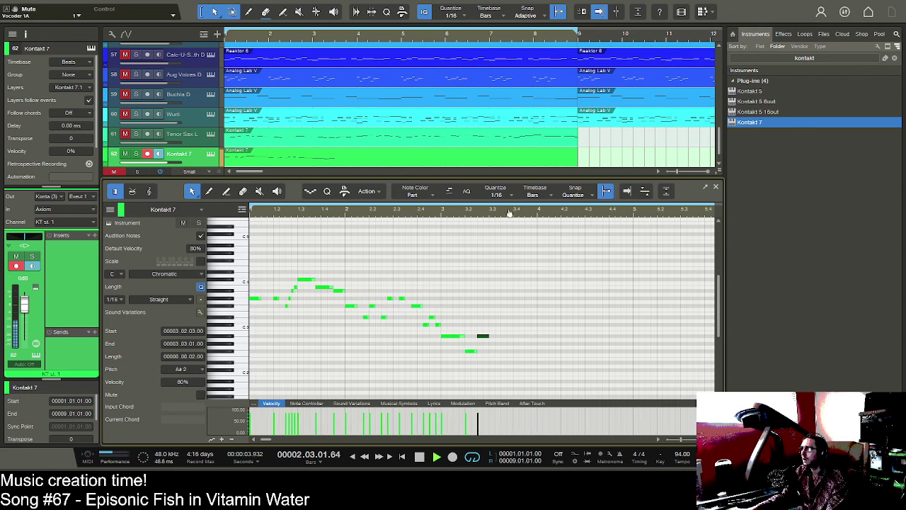
# - Trim the opening A#2 of bar 3 to start at 3.1.3, lengthen the C#3 at 2.4.4 to two sixteenths, and listen
pyautogui.press('space')
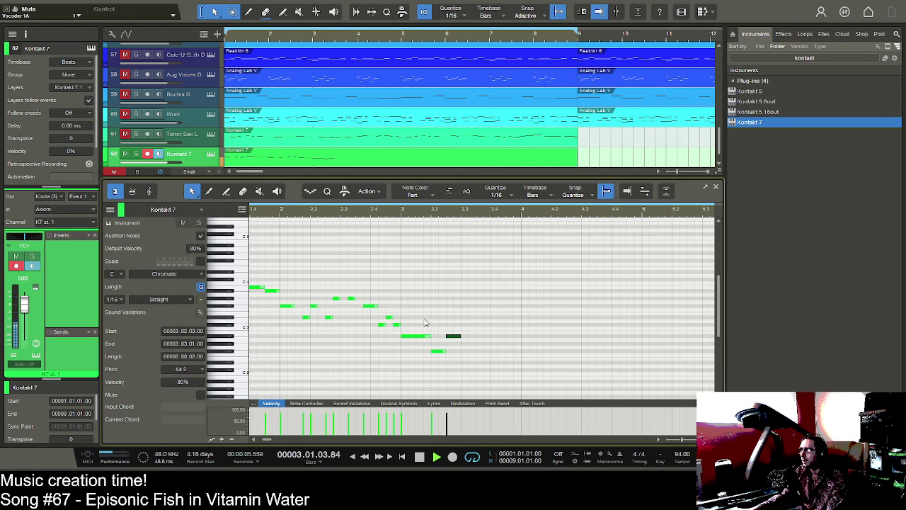
pyautogui.press('KP_0')
pyautogui.press('f')
pyautogui.click(402, 337)
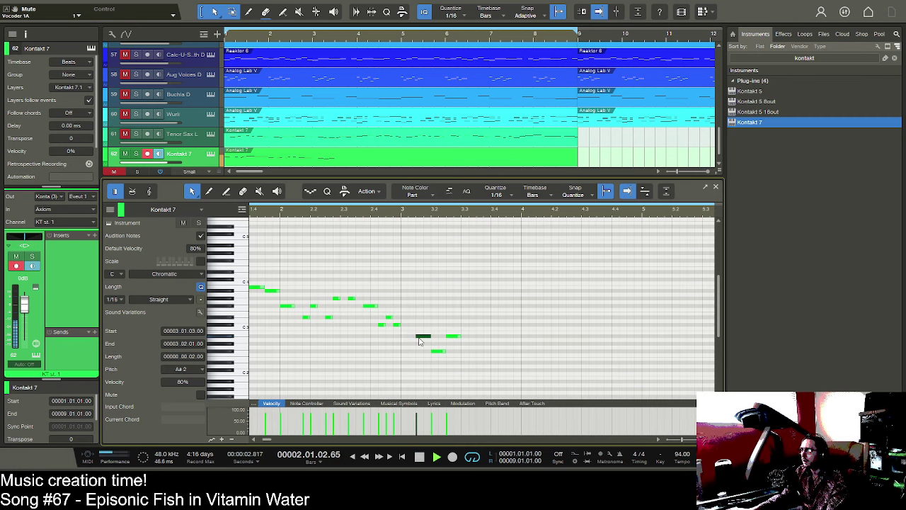
pyautogui.click(399, 324)
pyautogui.press('f')
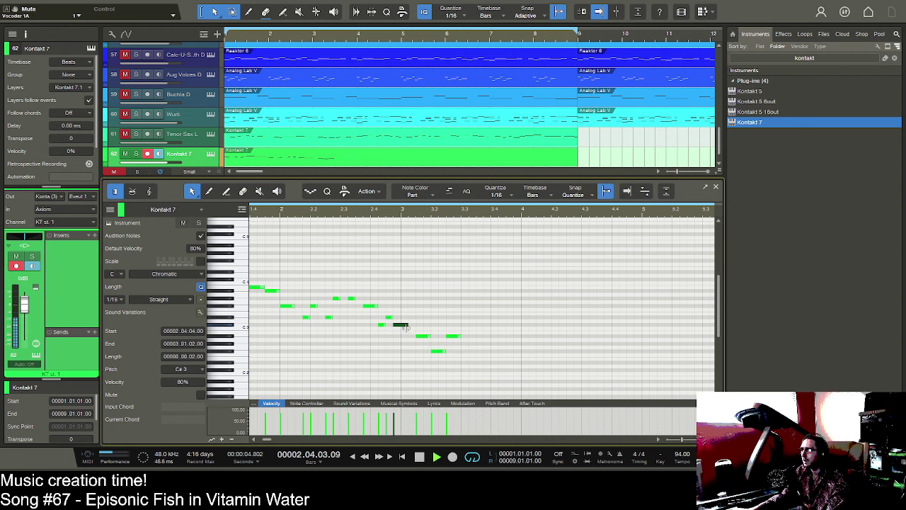
pyautogui.press('space')
pyautogui.press('f')
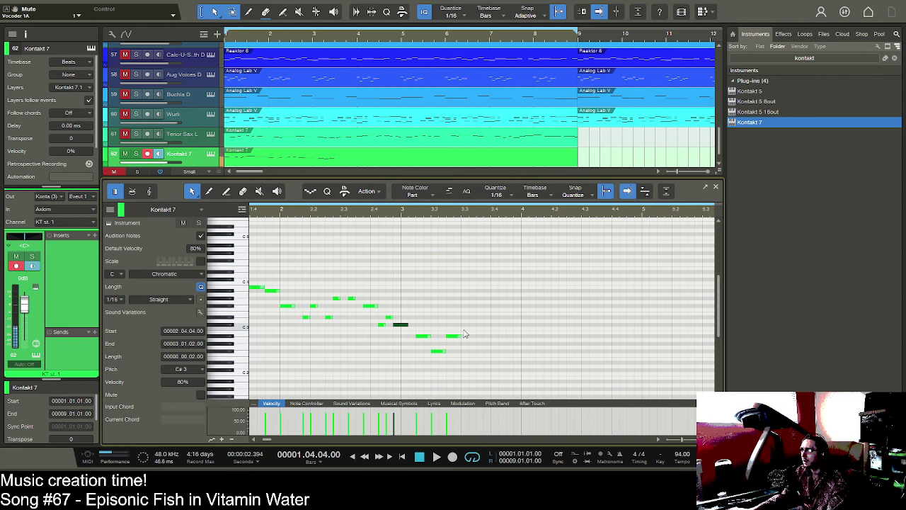
# - Continue bar 3 with F#3 at 3.3.1, A#3 at 3.4.1 and F#3 at 3.4.3, two sixteenths each
pyautogui.doubleClick(465, 317)
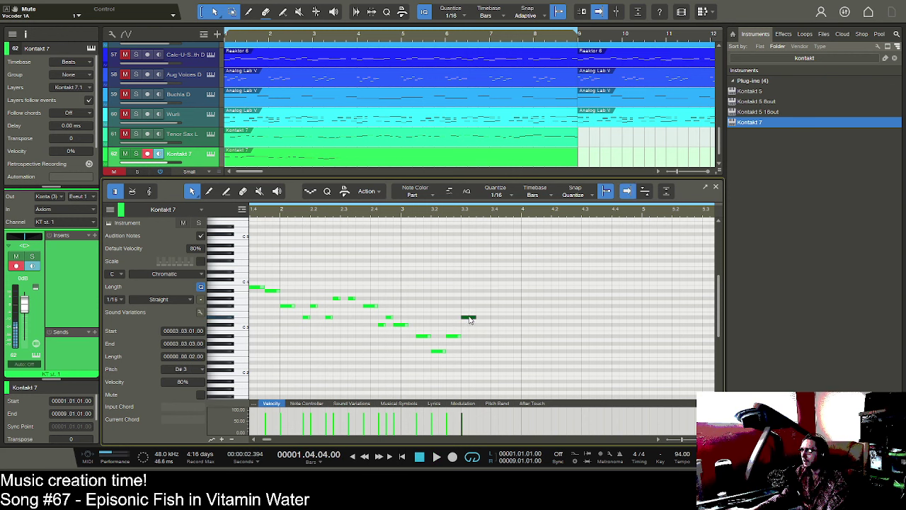
pyautogui.moveTo(469, 320); pyautogui.dragTo(476, 305)
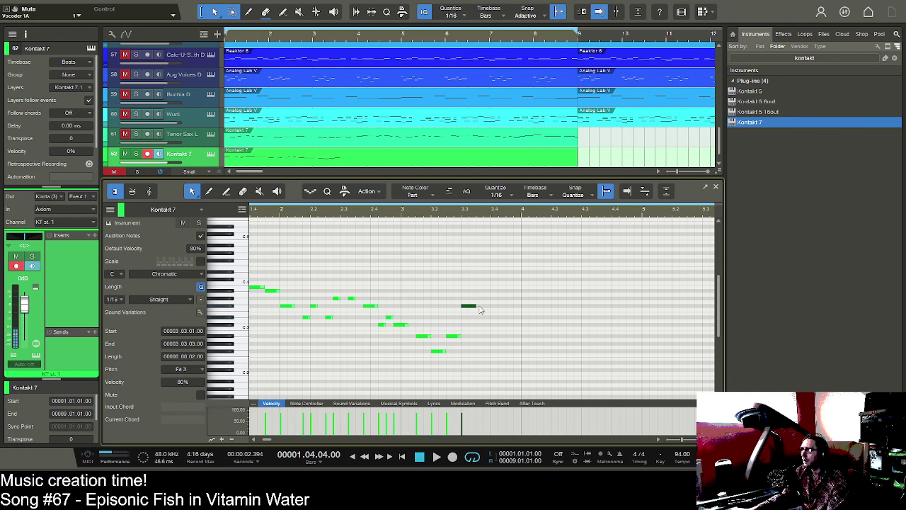
pyautogui.doubleClick(497, 291)
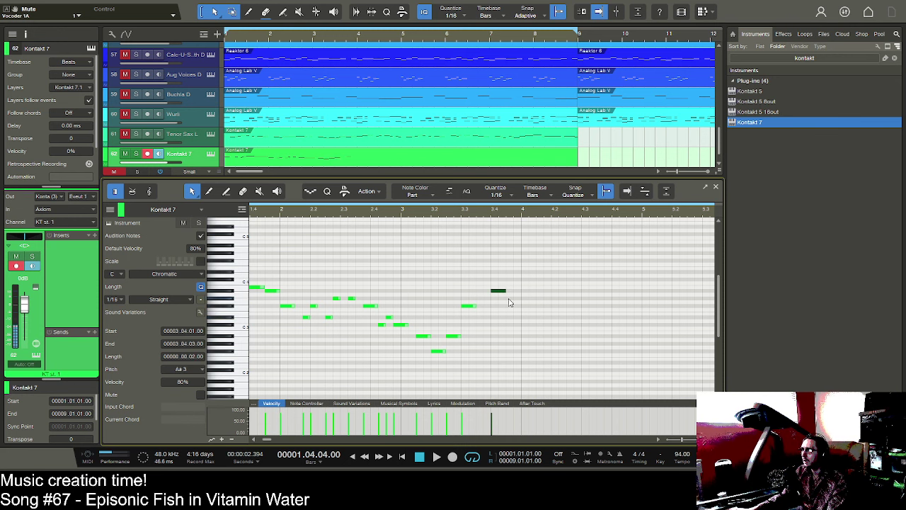
pyautogui.doubleClick(511, 306)
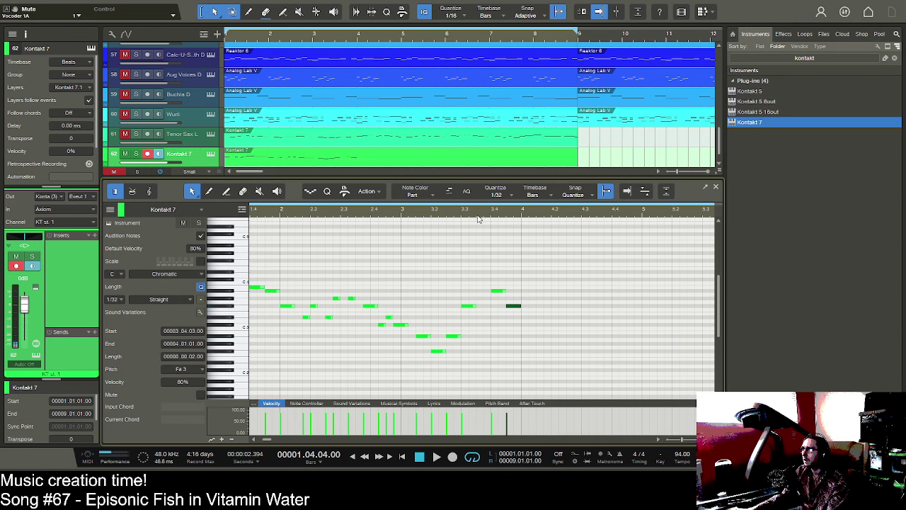
# - On a 1/32 grid, add a rising run C#3, D#3, F#3, G#3 from 3.3.3 up to the A#3, and play it back
pyautogui.scroll(3, 478, 219)
pyautogui.doubleClick(506, 298)
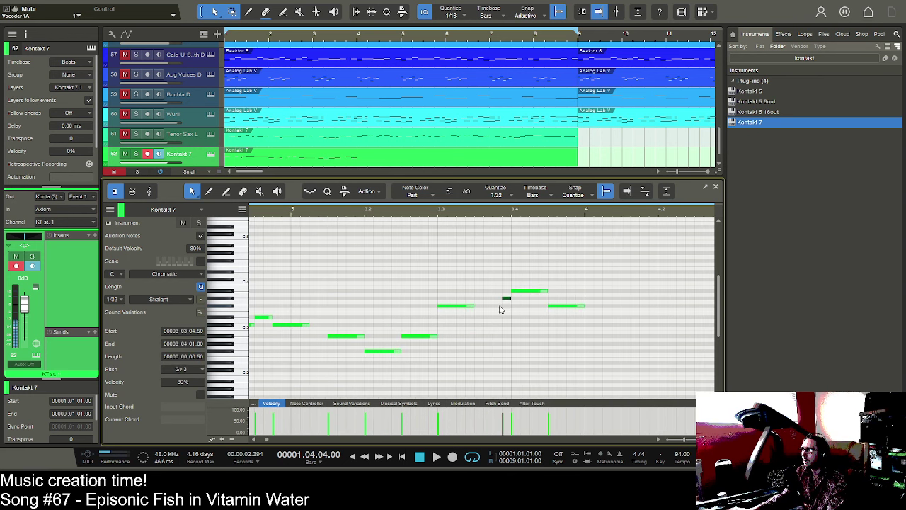
pyautogui.doubleClick(497, 305)
pyautogui.doubleClick(488, 317)
pyautogui.doubleClick(482, 324)
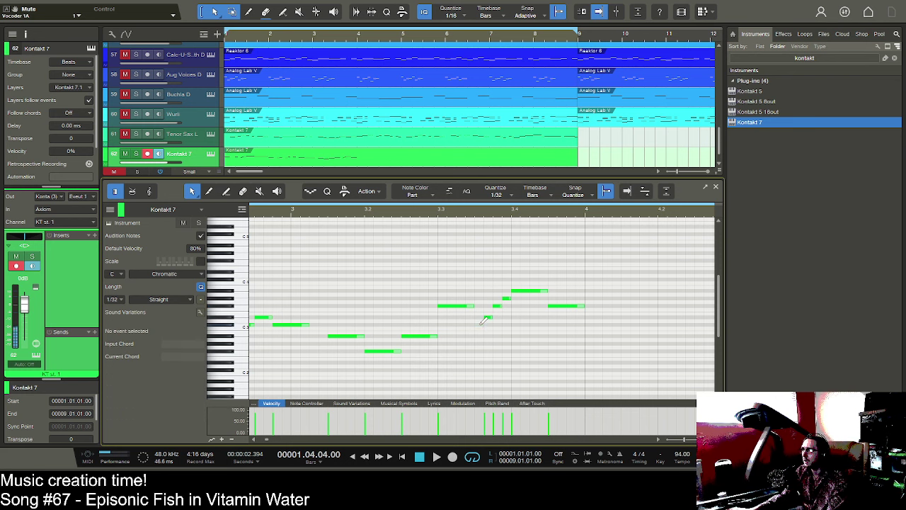
pyautogui.click(485, 317)
pyautogui.press('space')
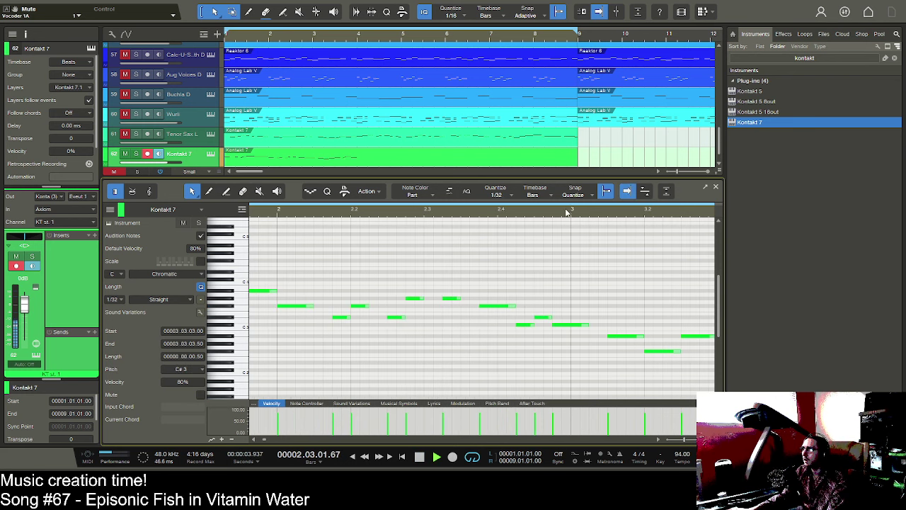
pyautogui.moveTo(574, 212); pyautogui.dragTo(436, 211)
pyautogui.press('f')
pyautogui.press('space')
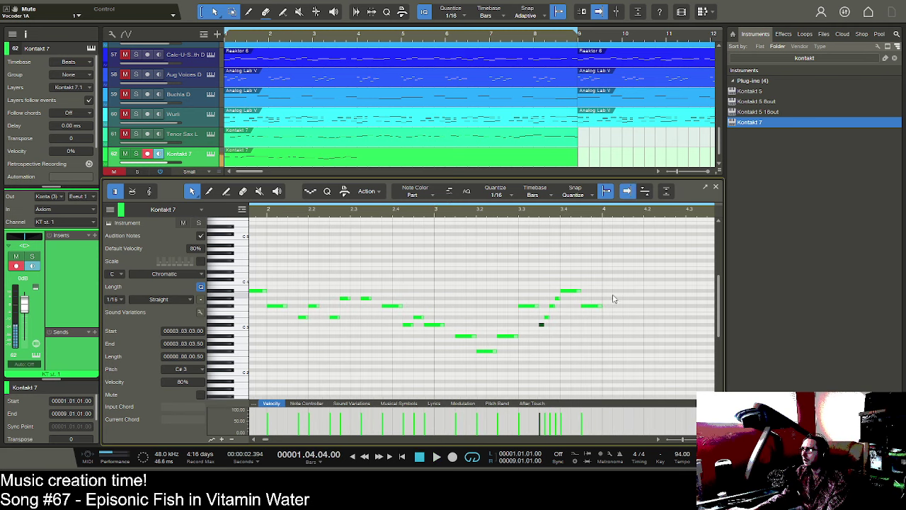
# - On a 1/16 grid, start bar 4 with B3, C#4, D#4 and F#4, two sixteenths each, and play the melody
pyautogui.moveTo(605, 288); pyautogui.dragTo(624, 288)
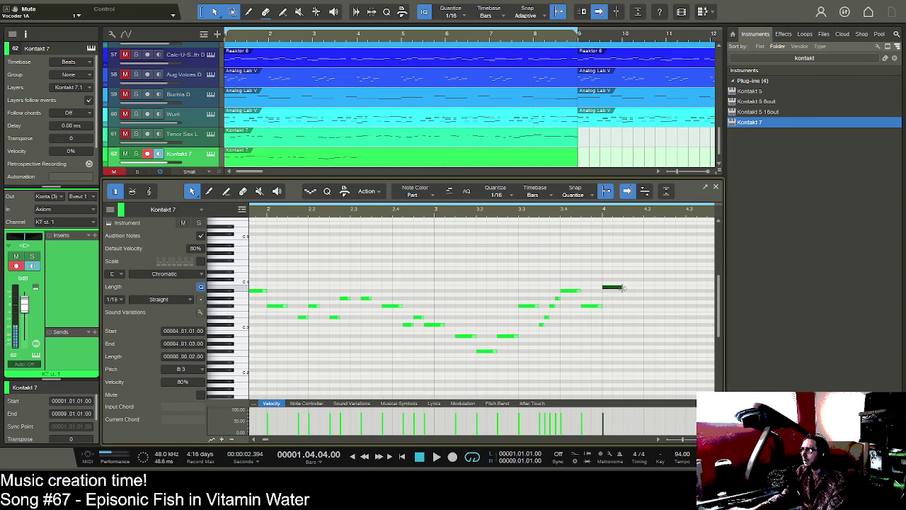
pyautogui.click(628, 279)
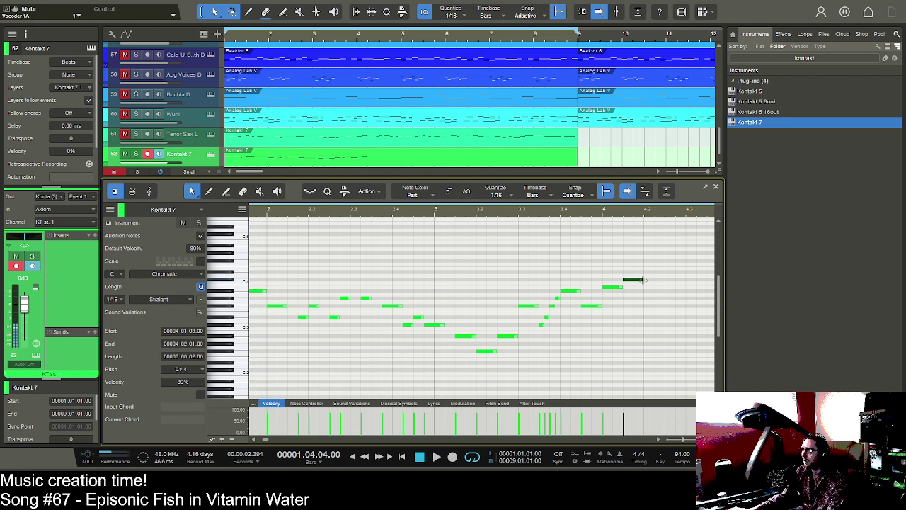
pyautogui.click(648, 270)
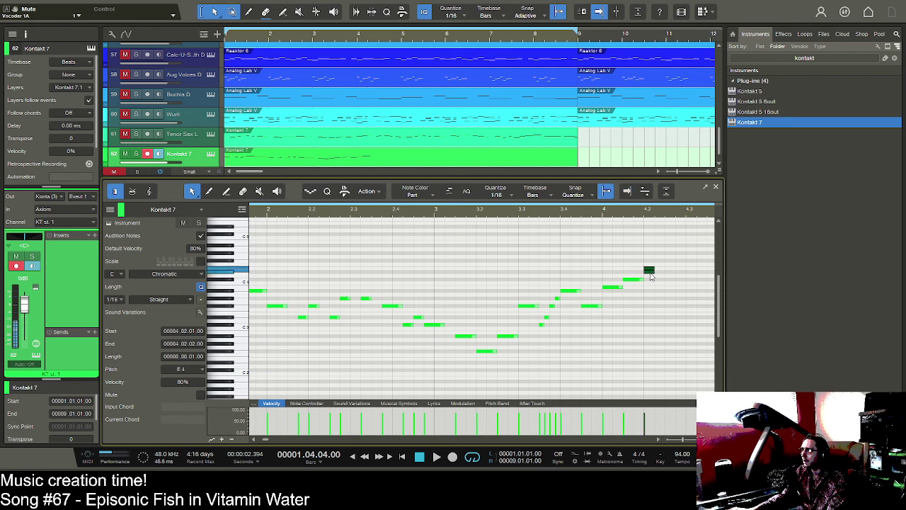
pyautogui.click(669, 261)
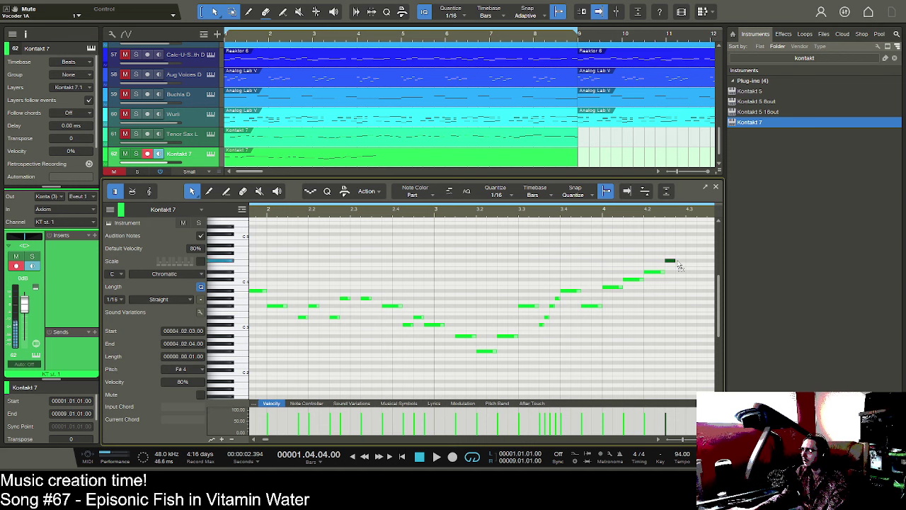
pyautogui.moveTo(674, 262); pyautogui.dragTo(685, 262)
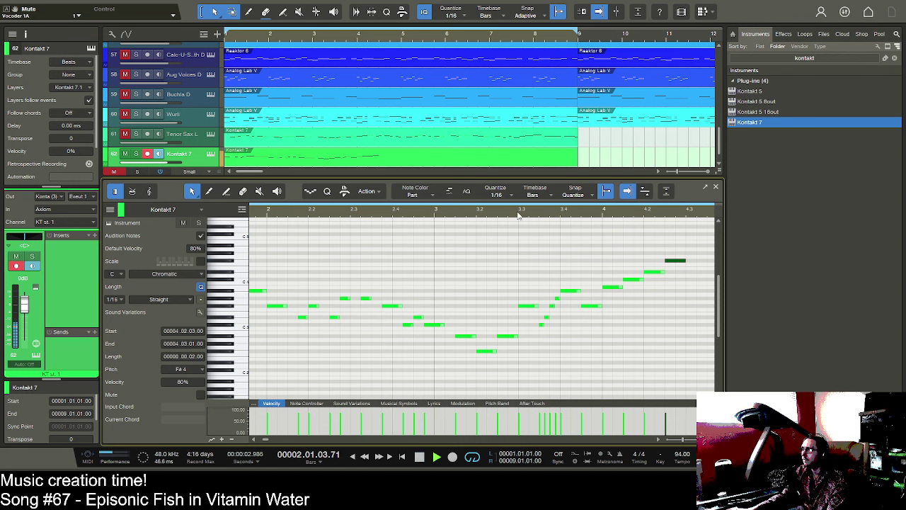
pyautogui.moveTo(519, 215); pyautogui.dragTo(490, 225)
pyautogui.press('space')
pyautogui.scroll(2, 495, 259)
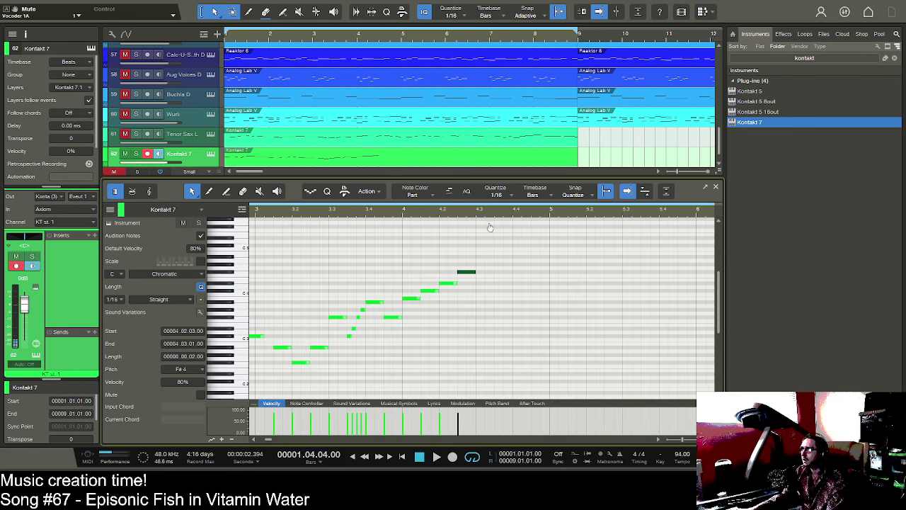
# - Add a two-sixteenth B3 at 4.3.1 and single sixteenths C#4 at 4.3.4, D#4 at 4.4.2 and F#4 at 4.4.4
pyautogui.click(479, 302)
pyautogui.moveTo(479, 298); pyautogui.dragTo(495, 299)
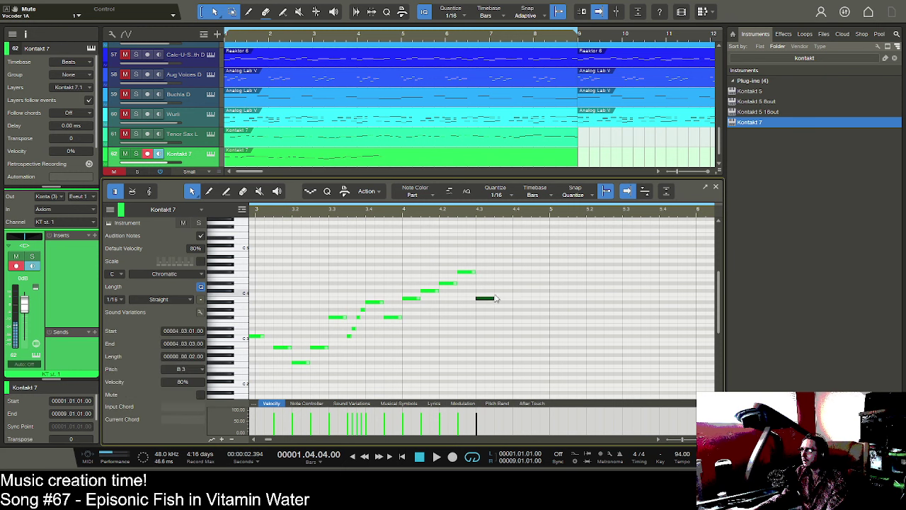
pyautogui.click(505, 291)
pyautogui.click(523, 284)
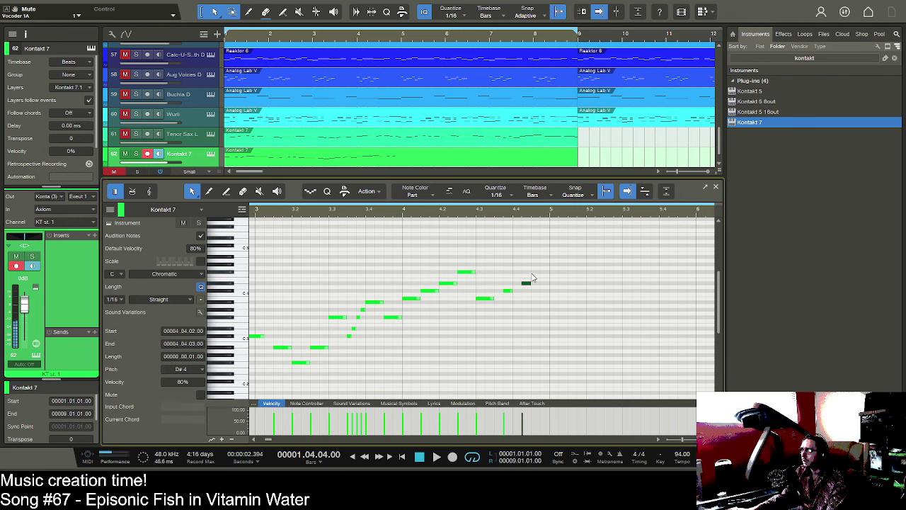
pyautogui.click(542, 273)
# - Start bar 5 with B4 at 5.1.1 and G#4 at 5.1.3, two sixteenths each, and play from 3.4.1
pyautogui.click(553, 267)
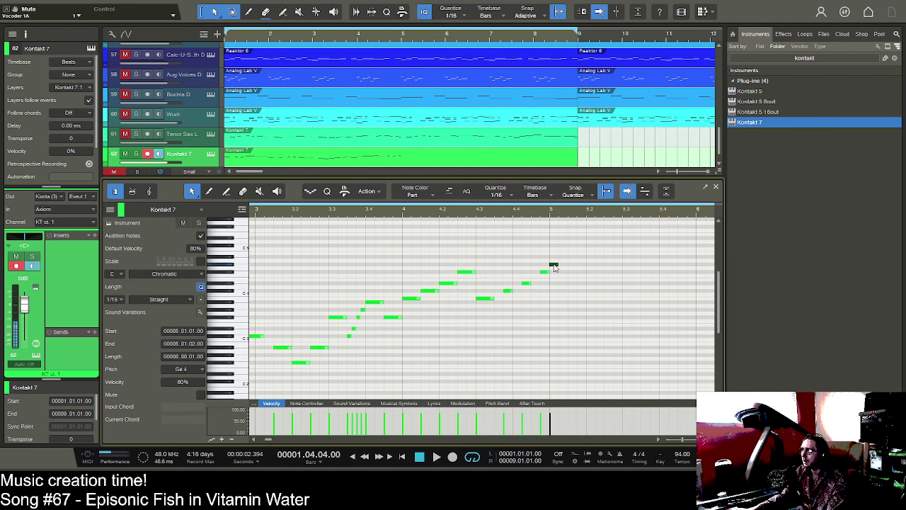
pyautogui.press('f')
pyautogui.moveTo(555, 263); pyautogui.dragTo(583, 264)
pyautogui.doubleClick(571, 268)
pyautogui.doubleClick(363, 214)
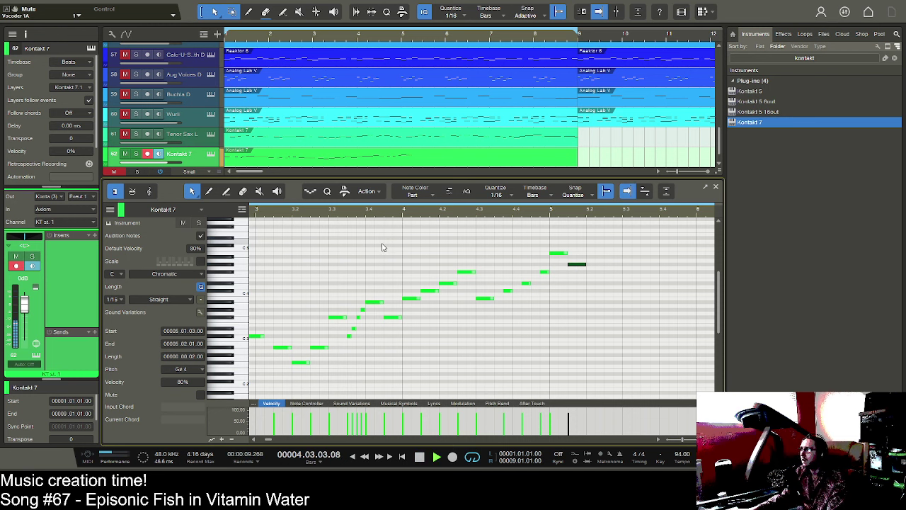
pyautogui.press('space')
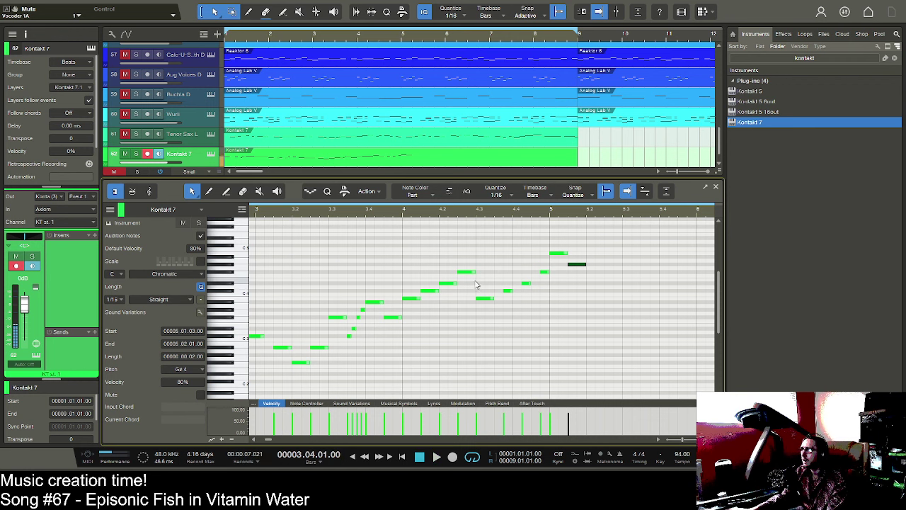
# - Trim the C#4 and F#4 in bar 4 to single sixteenths starting at 4.1.4 and 4.2.4, and listen to the passage
pyautogui.press('space')
pyautogui.press('space')
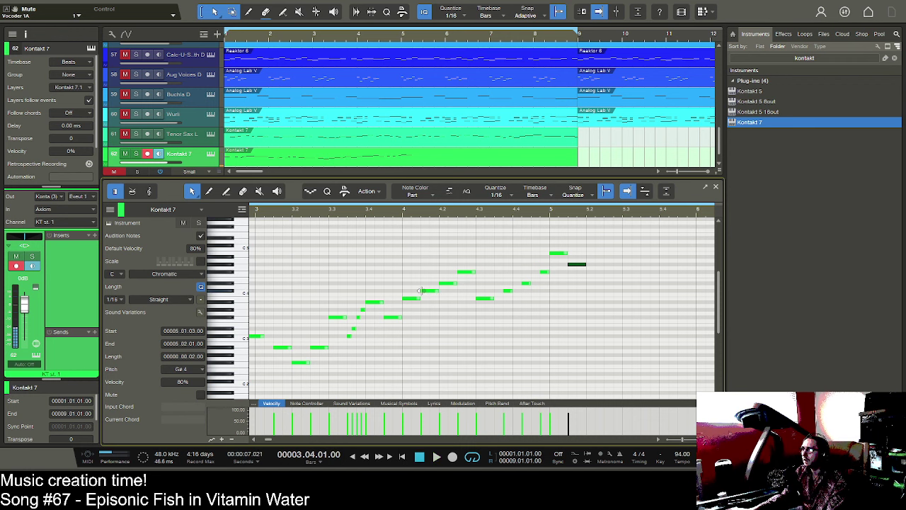
pyautogui.moveTo(419, 290); pyautogui.dragTo(465, 274)
pyautogui.press('space')
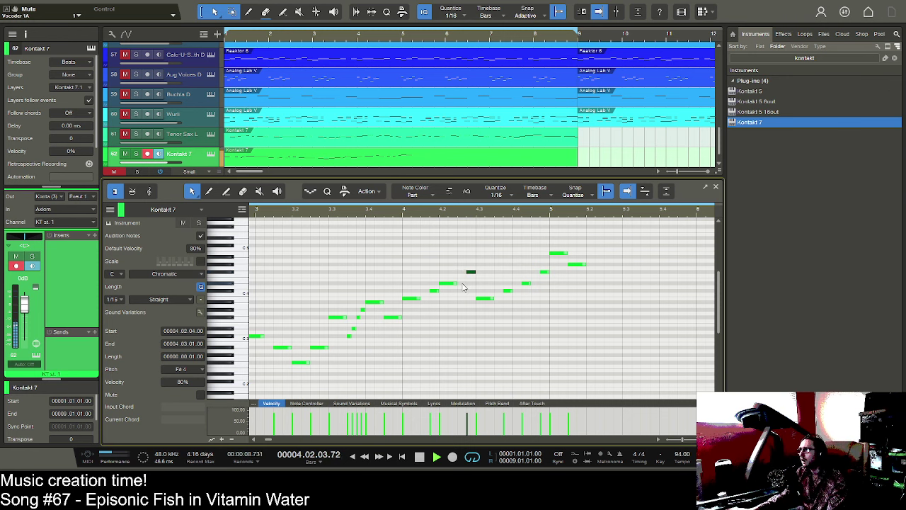
pyautogui.press('space')
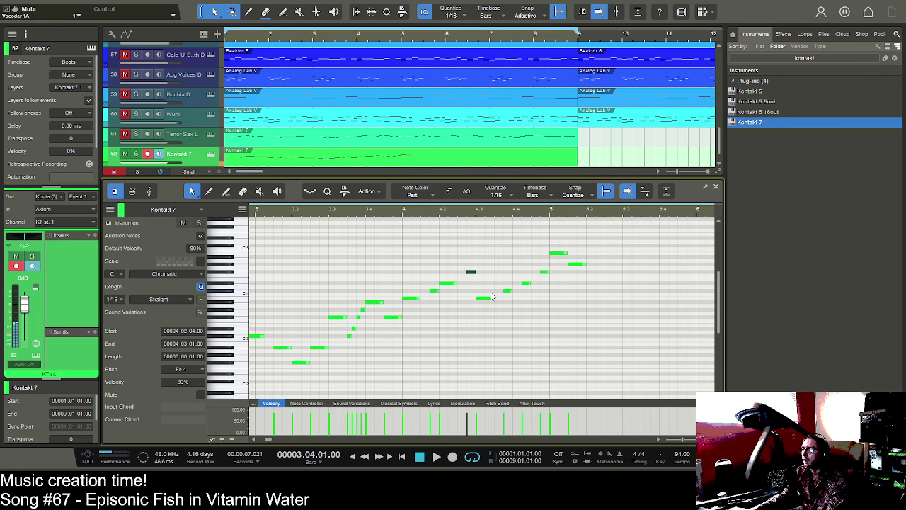
pyautogui.press('space')
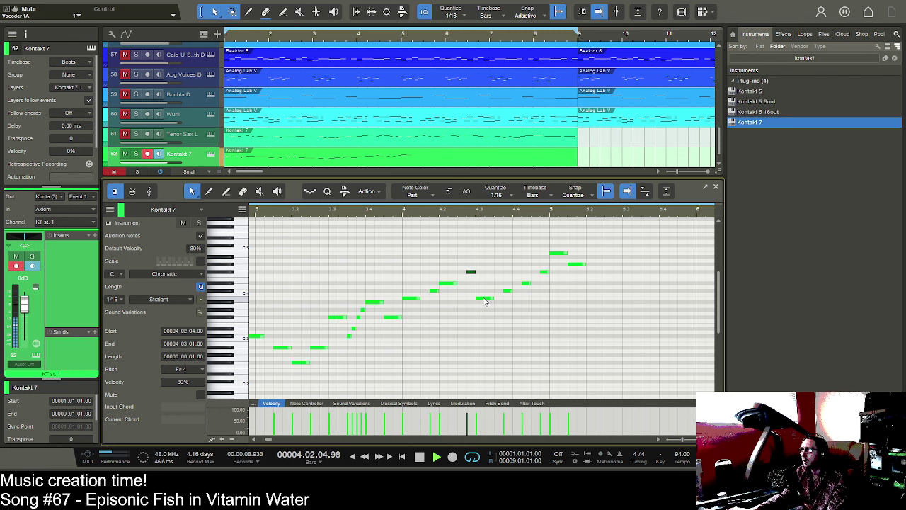
# - Rework the second half of bar 4 into sixteenths B3 at 4.3.2, C#4 at 4.3.3, D#4 at 4.4.1, F#4 at 4.4.3 and G#4 at 4.4.4
pyautogui.click(488, 298)
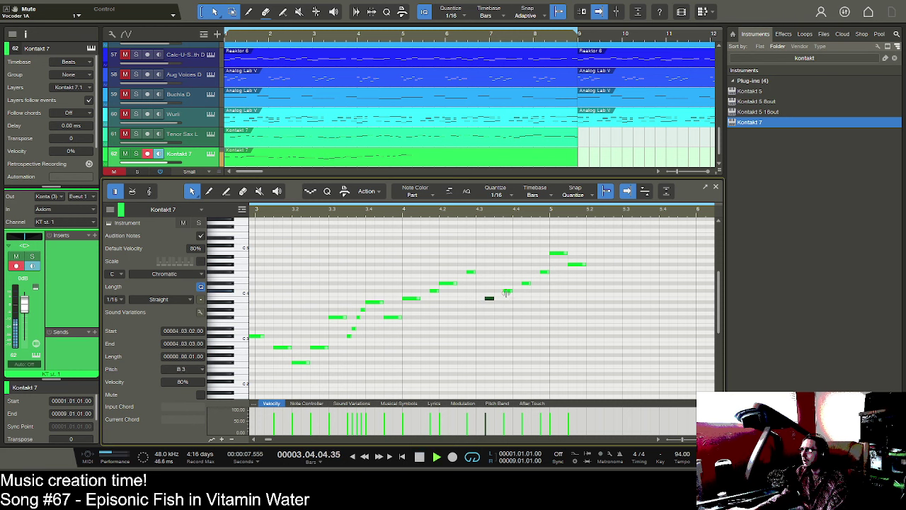
pyautogui.press('f')
pyautogui.moveTo(501, 294); pyautogui.dragTo(535, 269)
pyautogui.press('space')
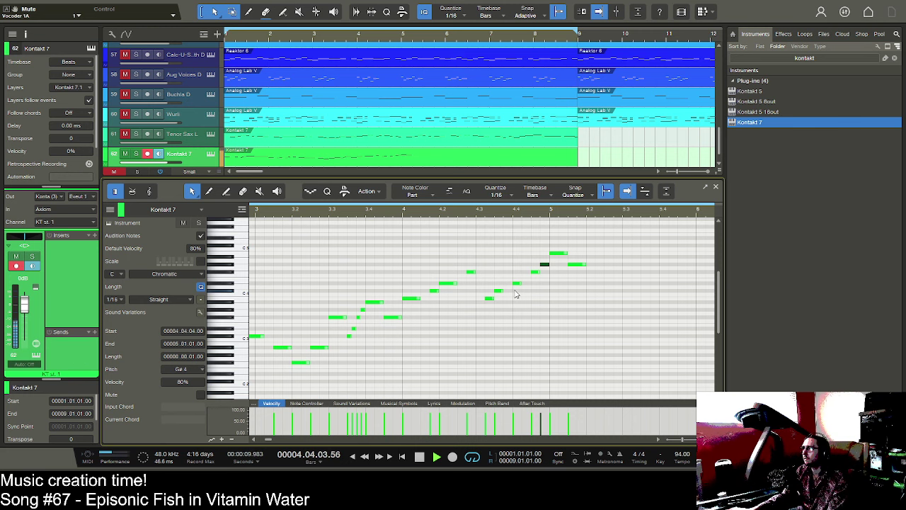
pyautogui.press('space')
# - Move the B4 to 5.1.2 and the G#4 to 5.1.4, and play back the transition into bar 5
pyautogui.moveTo(559, 253); pyautogui.dragTo(591, 267)
pyautogui.click(582, 266)
pyautogui.press('space')
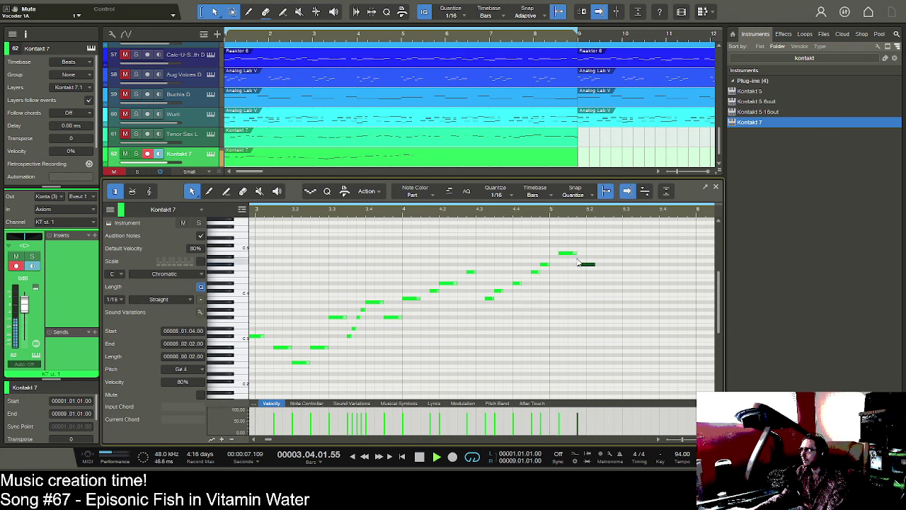
pyautogui.moveTo(570, 214); pyautogui.dragTo(508, 207)
pyautogui.scroll(3, 507, 208)
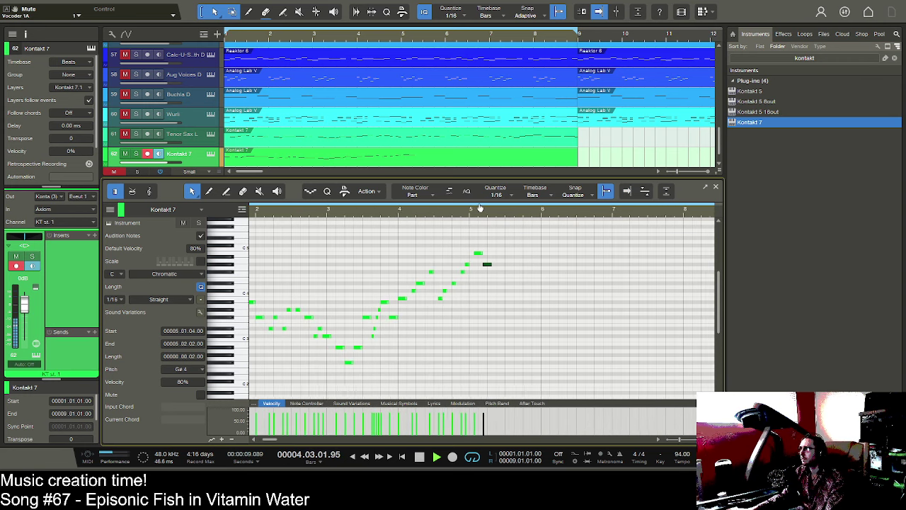
pyautogui.press('space')
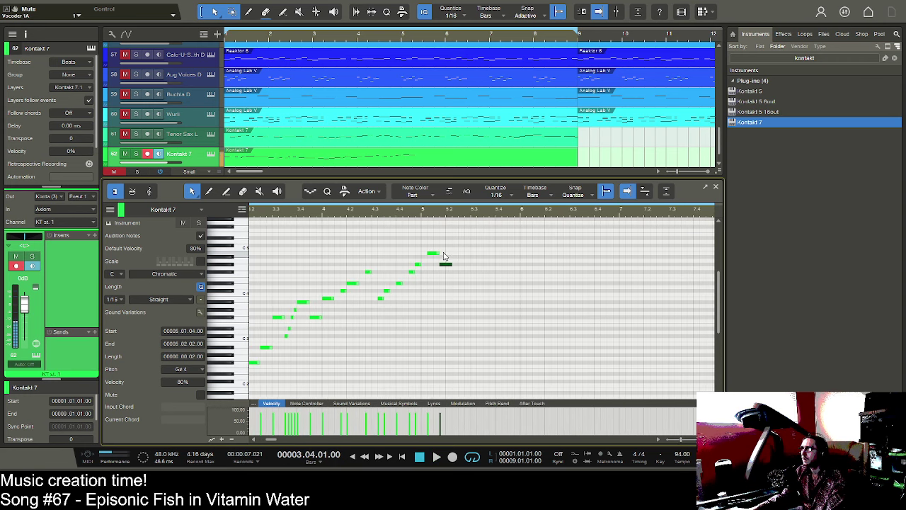
pyautogui.press('space')
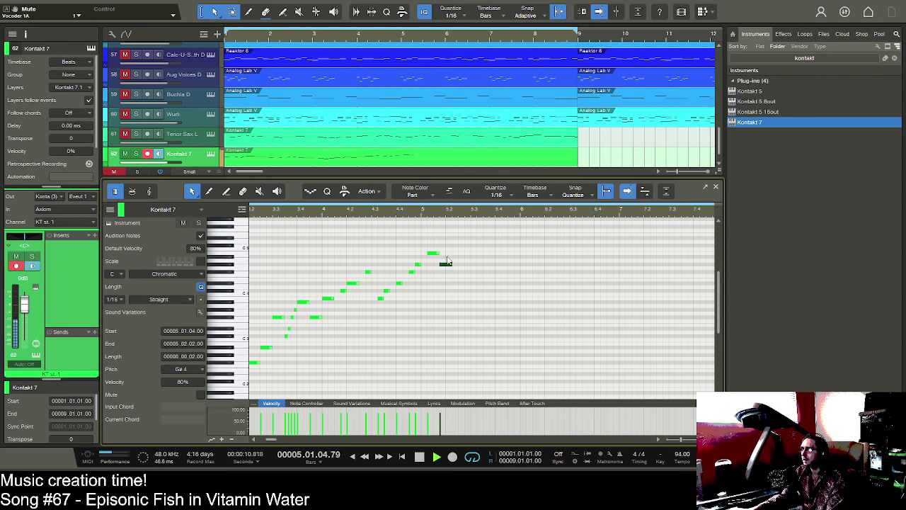
pyautogui.press('space')
# - Continue bar 5 with sixteenth notes F#4 at 5.2.3 and D#4 at 5.2.4 and 5.3.1
pyautogui.click(457, 275)
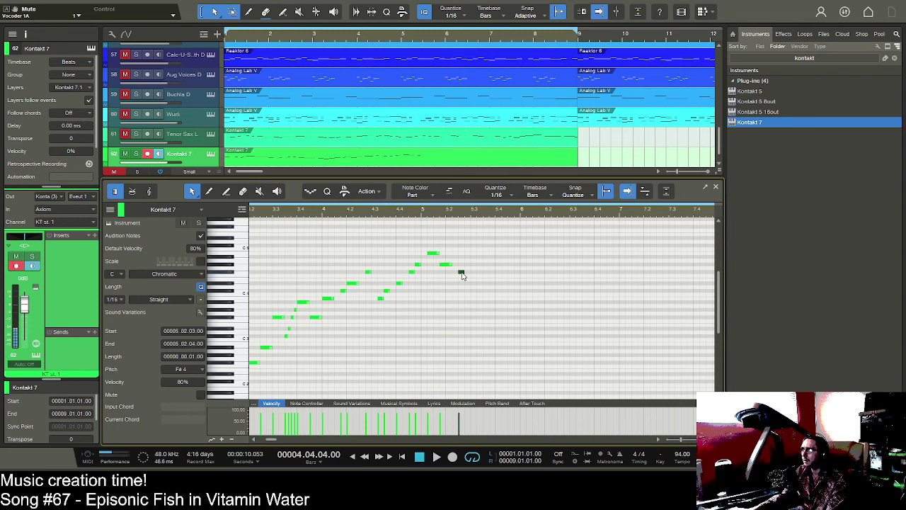
pyautogui.click(466, 283)
pyautogui.click(472, 284)
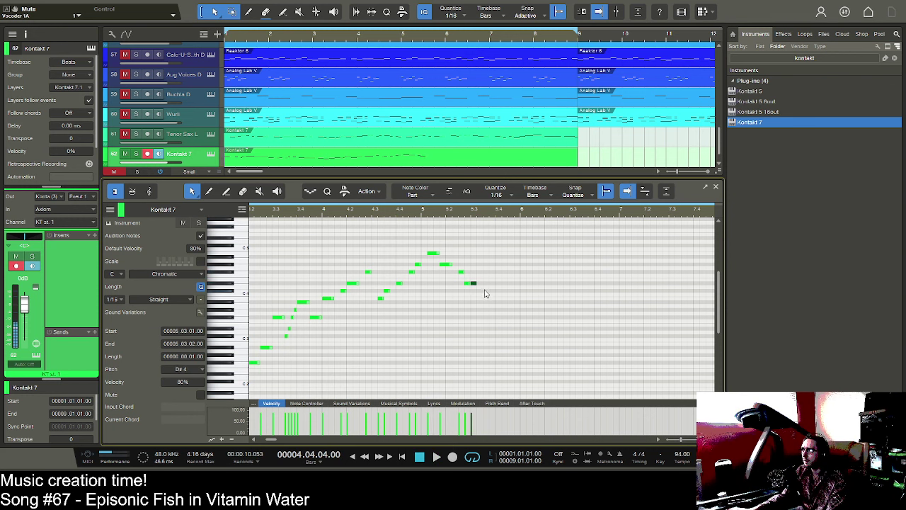
# - Finish bar 5 with sixteenth notes C#4 at 5.3.3 and 5.4.1 and B3 at 5.4.3 and 5.4.4, and play back the passage
pyautogui.click(485, 290)
pyautogui.click(498, 291)
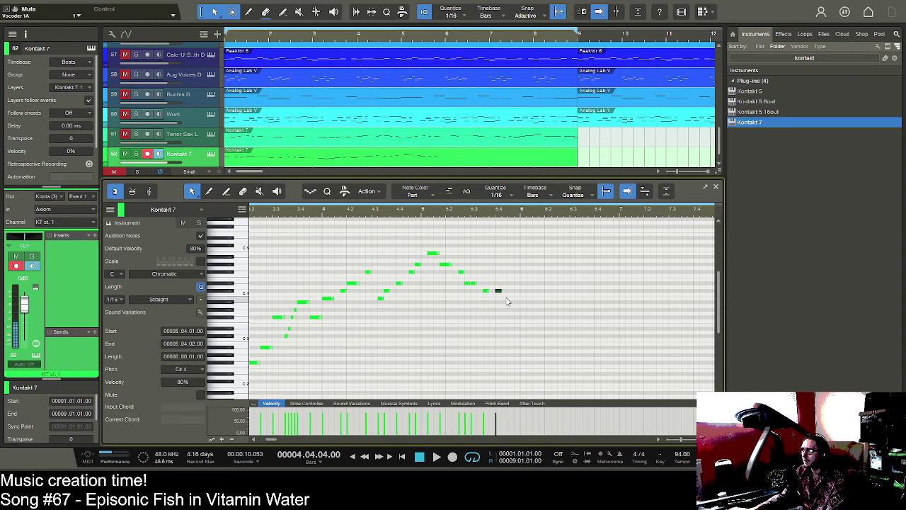
pyautogui.click(509, 299)
pyautogui.press('space')
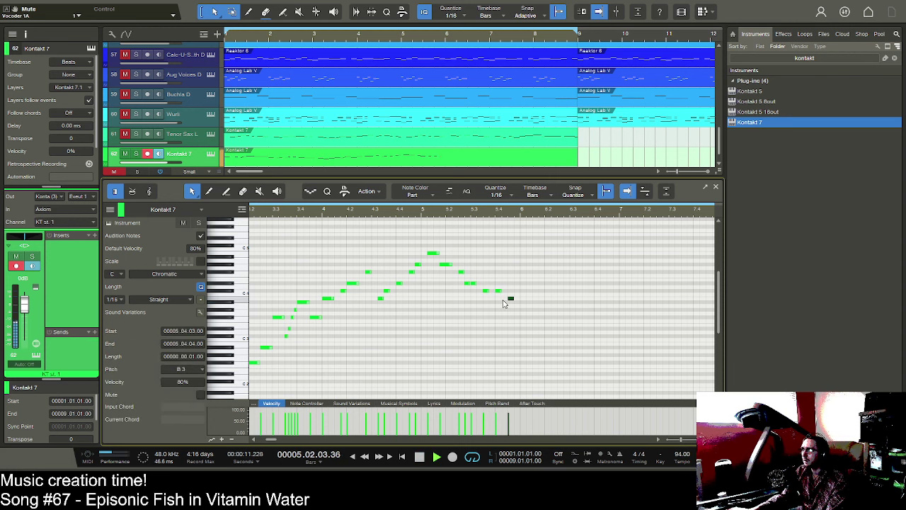
pyautogui.press('space')
pyautogui.press('space')
pyautogui.moveTo(419, 211); pyautogui.dragTo(402, 221)
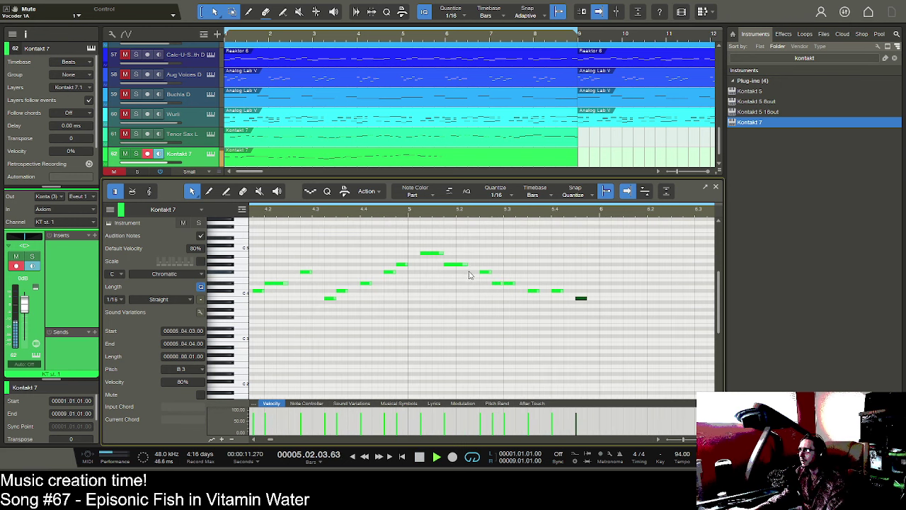
pyautogui.click(592, 298)
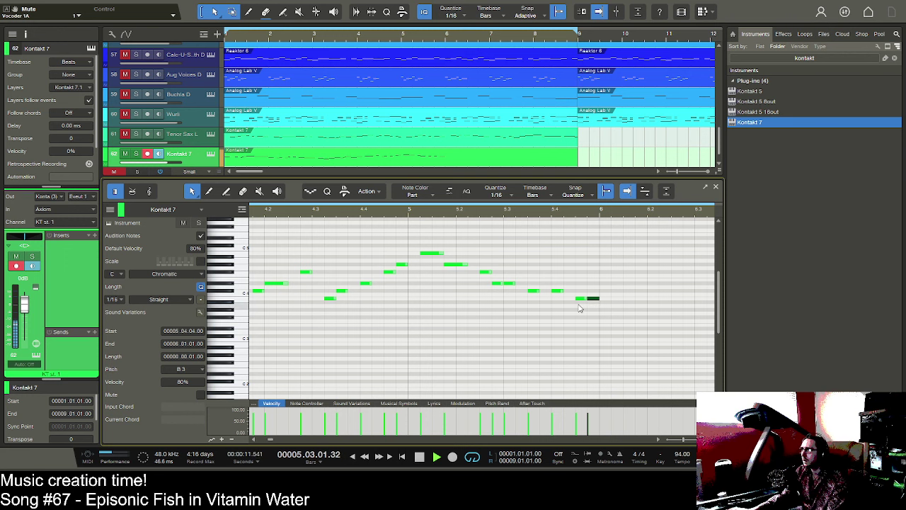
pyautogui.press('space')
# - Start bar 6 with eighth notes G#3 at 6.1.1 and F#3 at 6.1.3, and listen to the transition
pyautogui.doubleClick(606, 309)
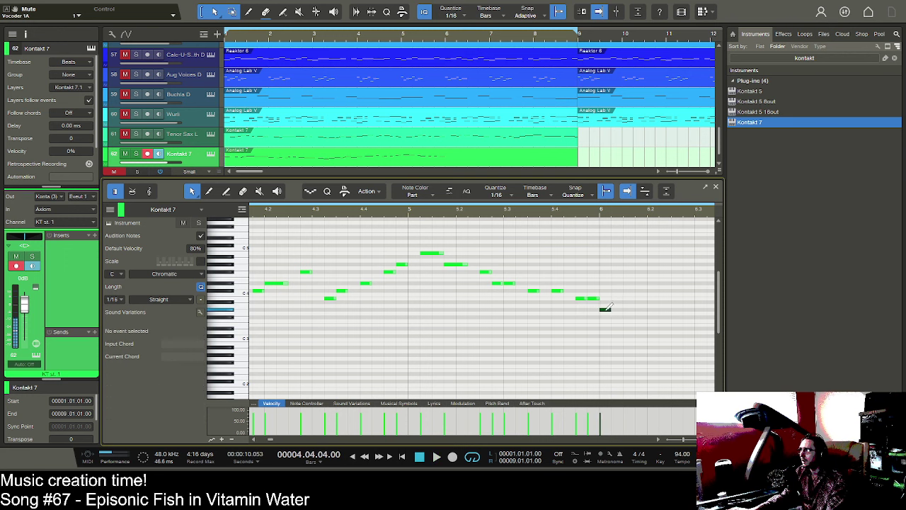
pyautogui.moveTo(611, 310); pyautogui.dragTo(621, 310)
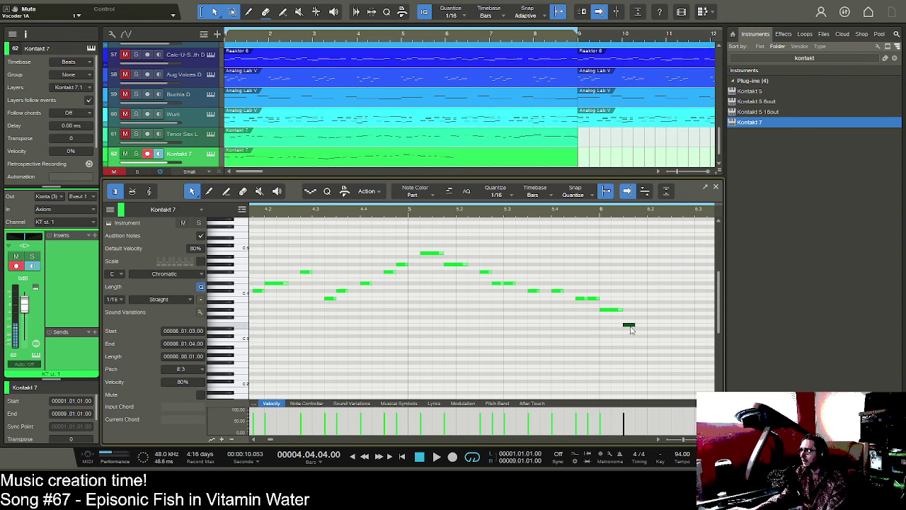
pyautogui.click(632, 318)
pyautogui.press('space')
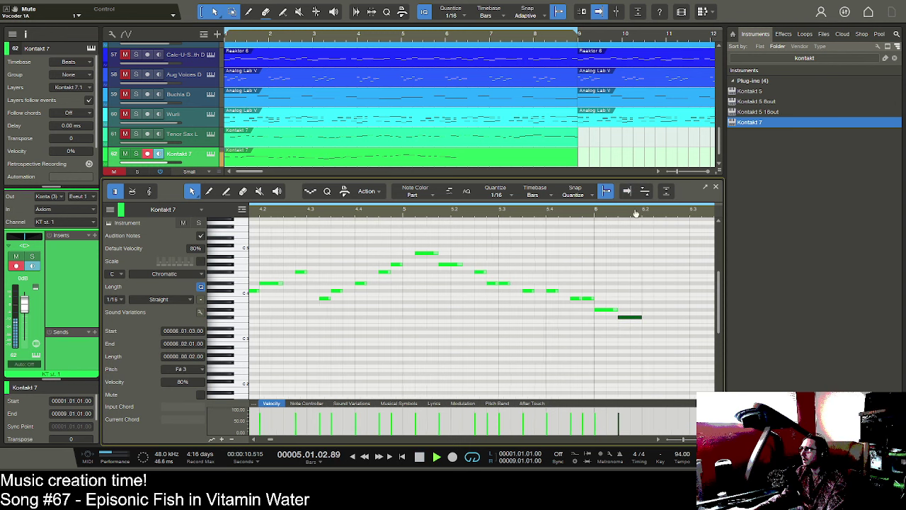
pyautogui.moveTo(493, 208); pyautogui.dragTo(437, 205)
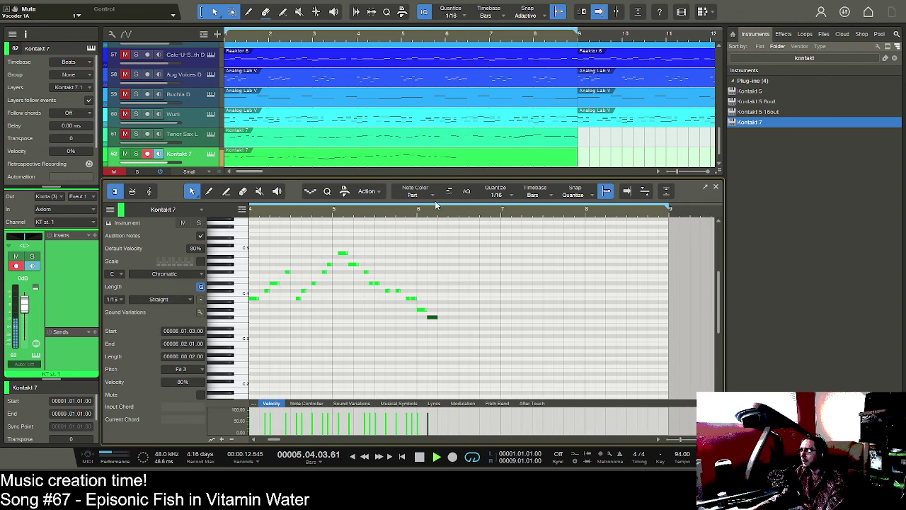
# - Move the G#3 to 6.1.2 and the F#3 to 6.2.1, and play back the change
pyautogui.press('space')
pyautogui.moveTo(422, 311); pyautogui.dragTo(446, 318)
pyautogui.press('space')
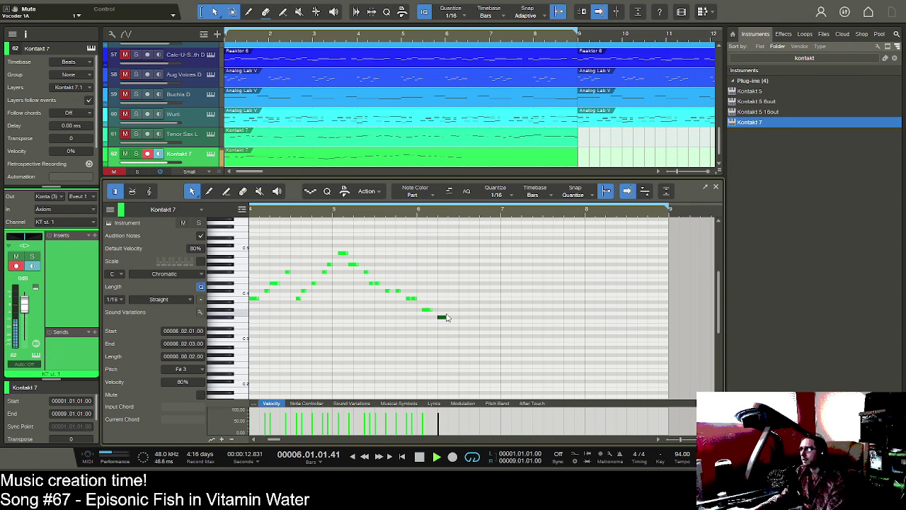
pyautogui.press('space')
# - Add an eighth-note C#4 at 6.2.4 and a sixteenth D#4 at 6.2.3 before it, and listen to the passage
pyautogui.press('e')
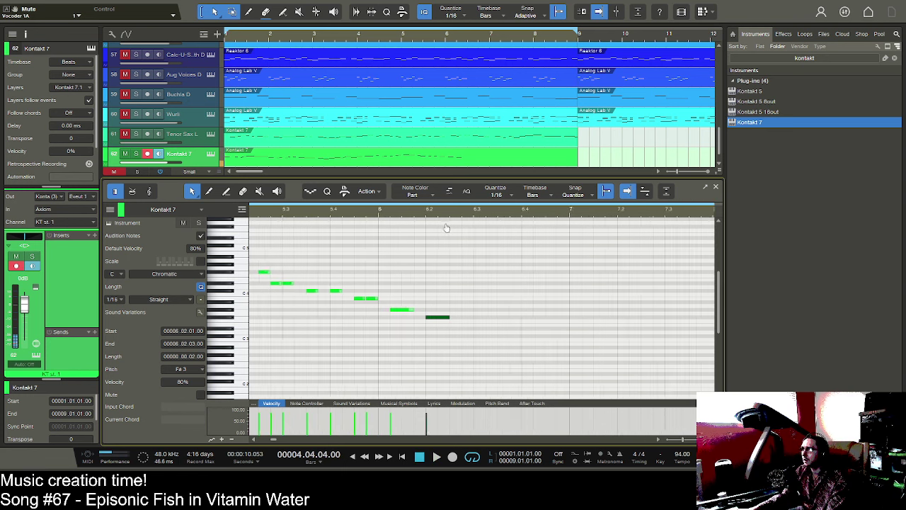
pyautogui.doubleClick(468, 292)
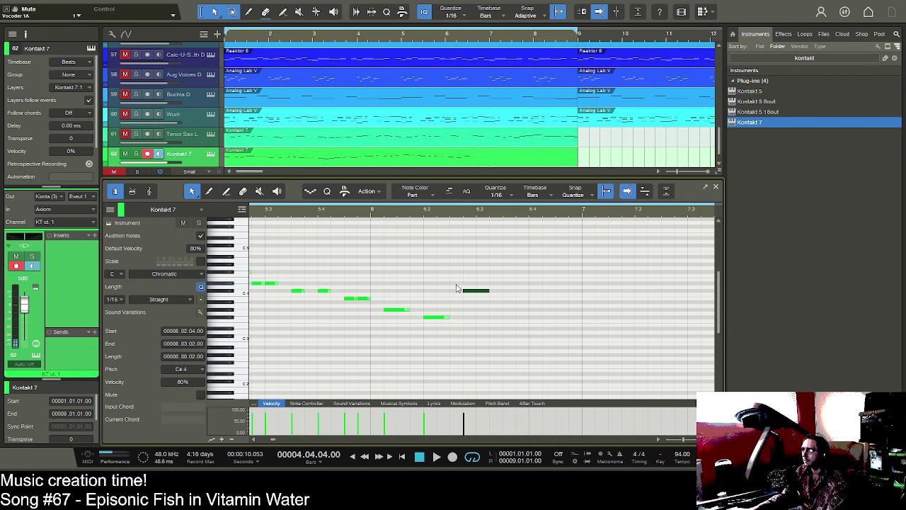
pyautogui.doubleClick(455, 284)
pyautogui.hscroll(-3, 457, 293)
pyautogui.press('space')
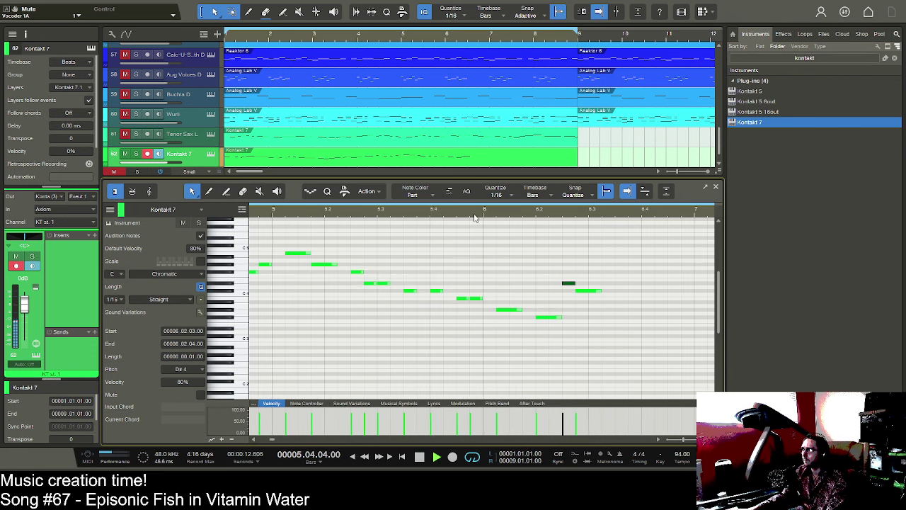
pyautogui.press('space')
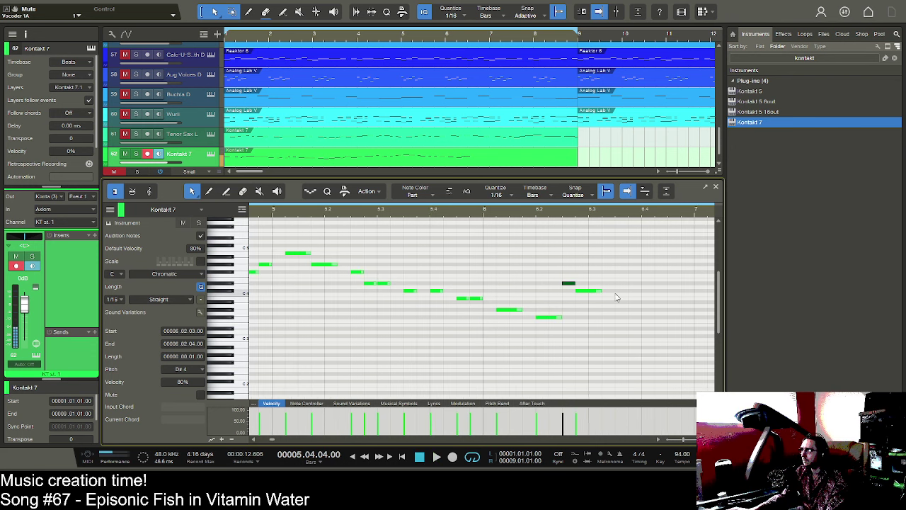
# - Continue bar 6 with sixteenths F#3 at 6.3.2, D#4 at 6.3.3 and F#3 at 6.4.2 and an eighth-note C#4 at 6.3.4, and play it back
pyautogui.doubleClick(610, 302)
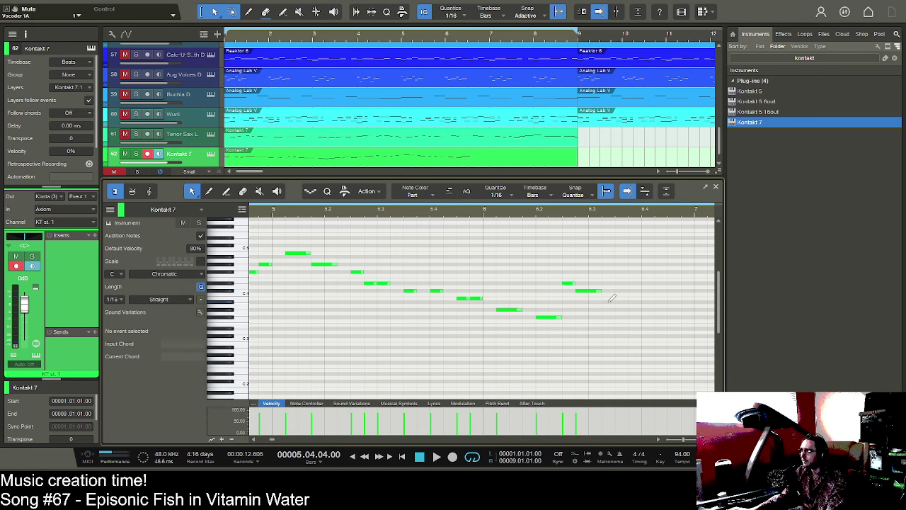
pyautogui.moveTo(608, 303); pyautogui.dragTo(609, 318)
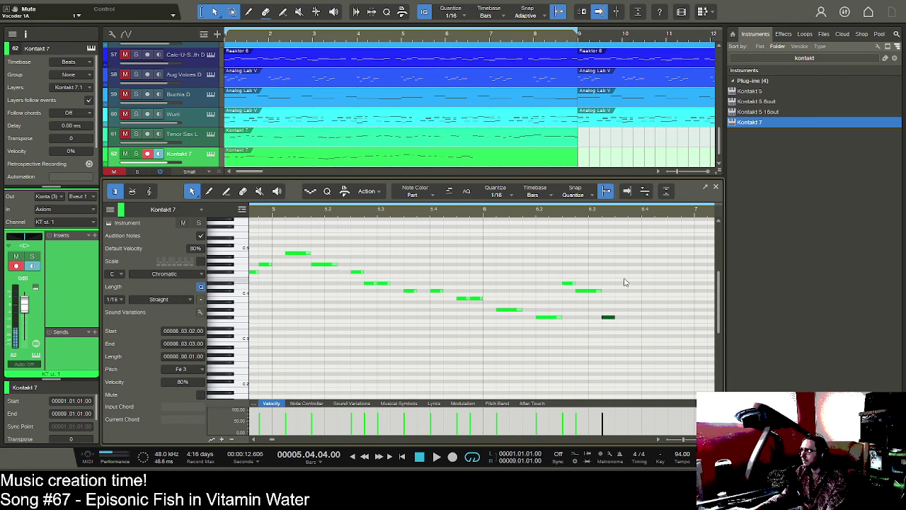
pyautogui.doubleClick(624, 283)
pyautogui.doubleClick(635, 291)
pyautogui.moveTo(639, 291); pyautogui.dragTo(652, 291)
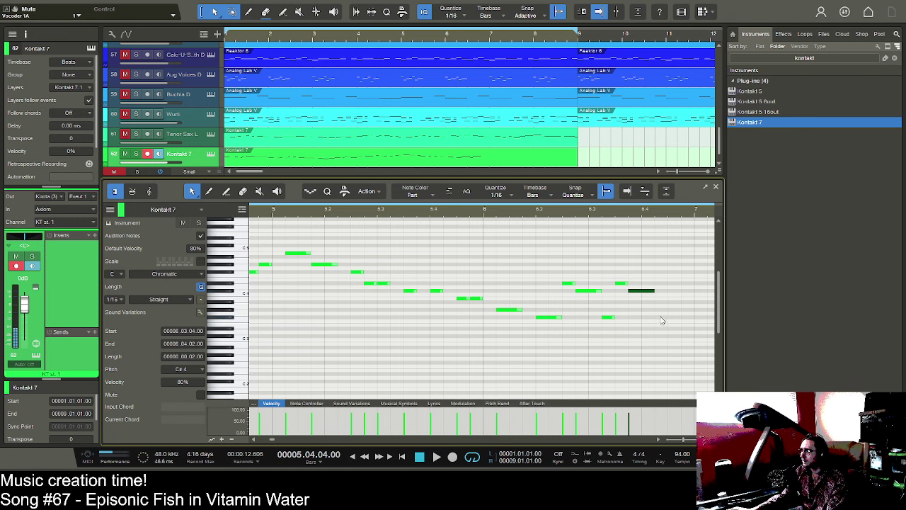
pyautogui.doubleClick(661, 317)
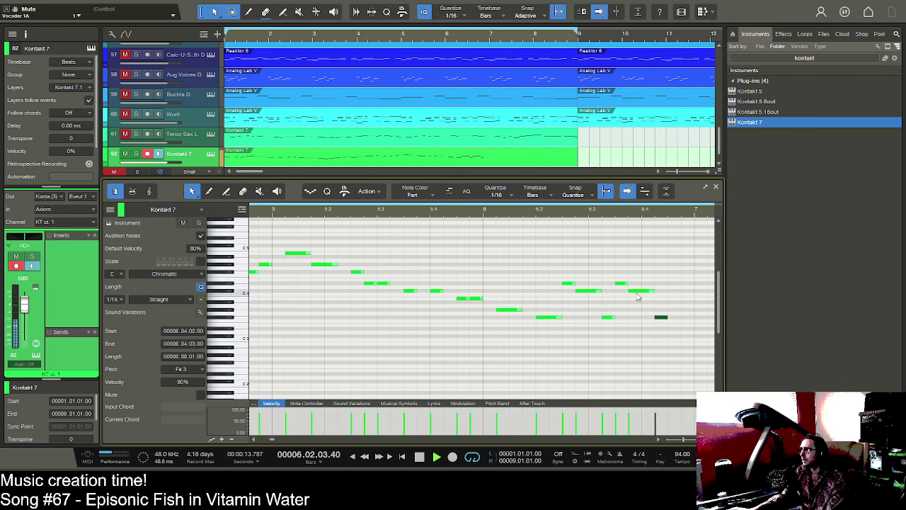
pyautogui.press('space')
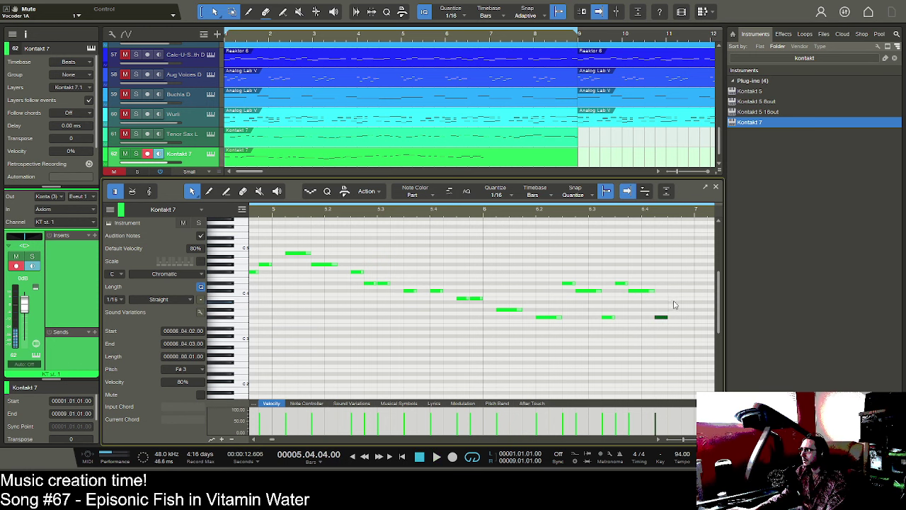
# - Add sixteenth notes A#3 at 6.4.3 and B3 at 6.4.4 and 7.1.2, playing back the end of bar 6
pyautogui.doubleClick(675, 303)
pyautogui.doubleClick(685, 297)
pyautogui.doubleClick(685, 298)
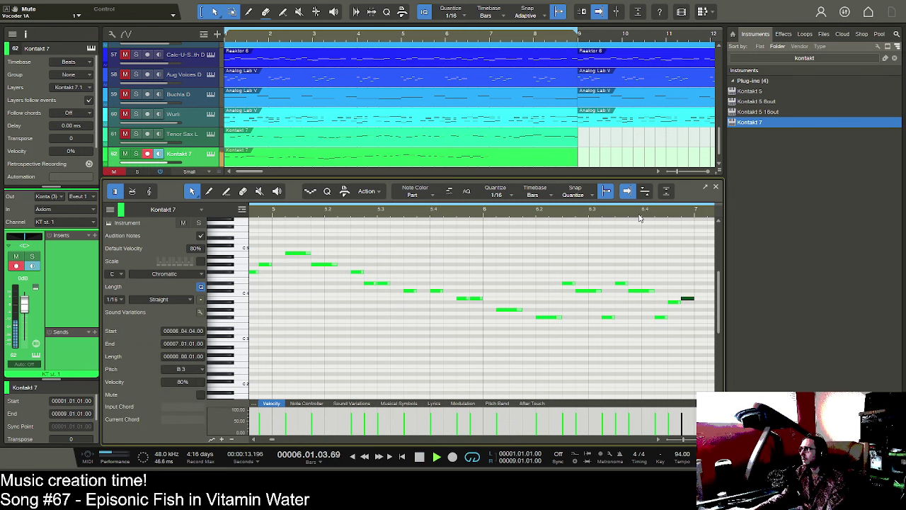
pyautogui.moveTo(639, 214); pyautogui.dragTo(485, 211)
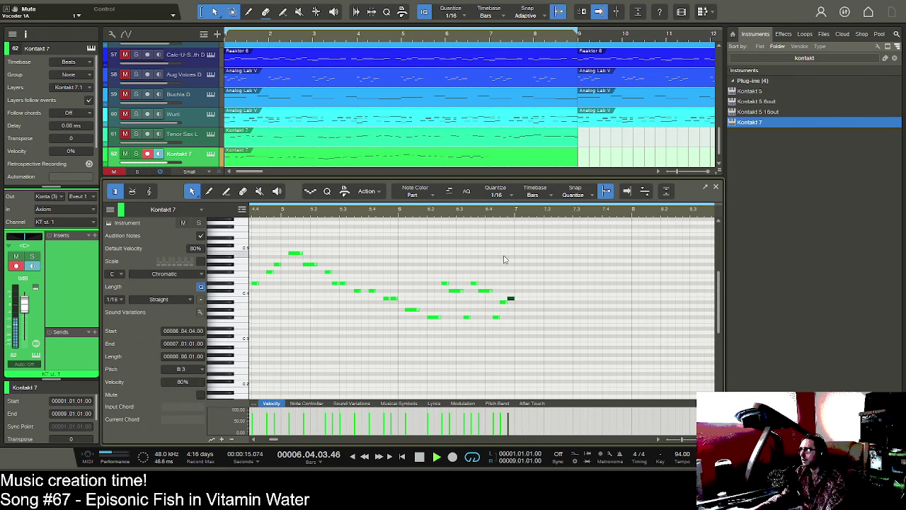
pyautogui.press('space')
pyautogui.doubleClick(524, 299)
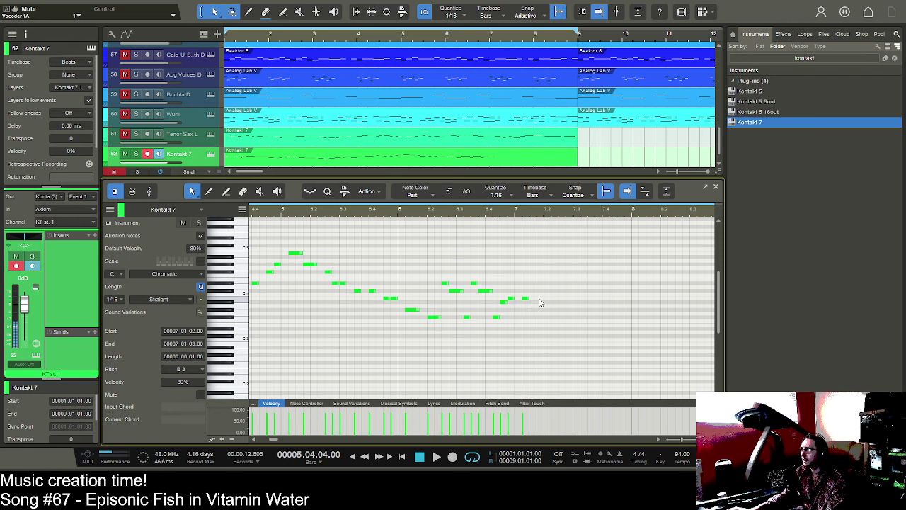
# - Continue the bar 7 melody with sixteenth notes B3, C#4, C#4, C#4 and D#4, ending on an eighth-note F#4 at 7.4.3
pyautogui.press('space')
pyautogui.moveTo(573, 212); pyautogui.dragTo(486, 216)
pyautogui.press('space')
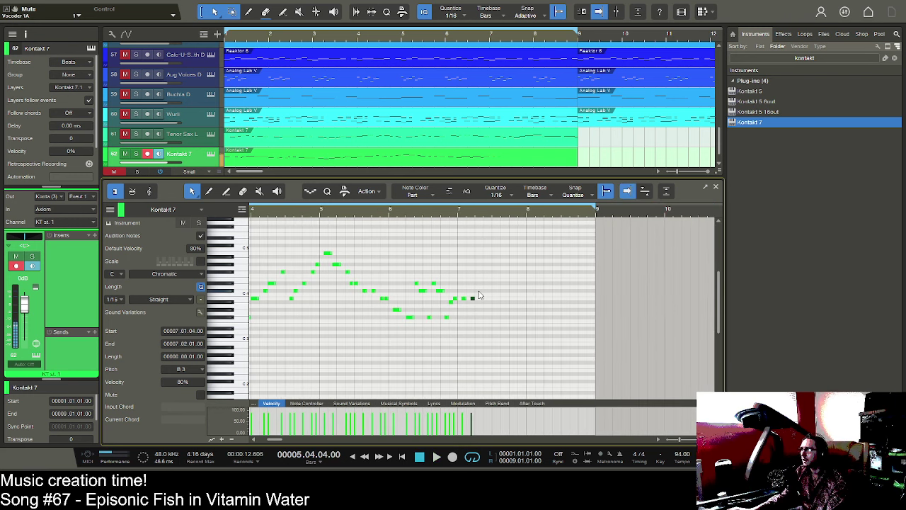
pyautogui.doubleClick(481, 290)
pyautogui.doubleClick(489, 291)
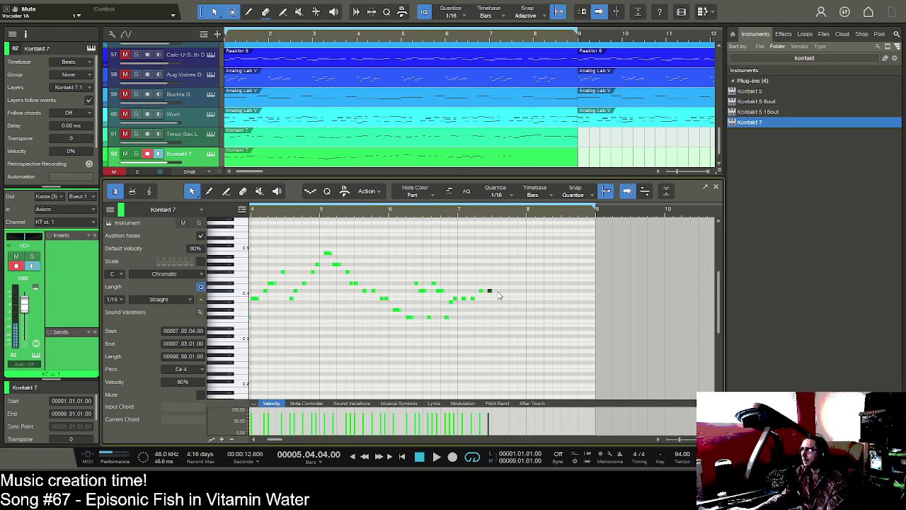
pyautogui.doubleClick(499, 290)
pyautogui.doubleClick(508, 282)
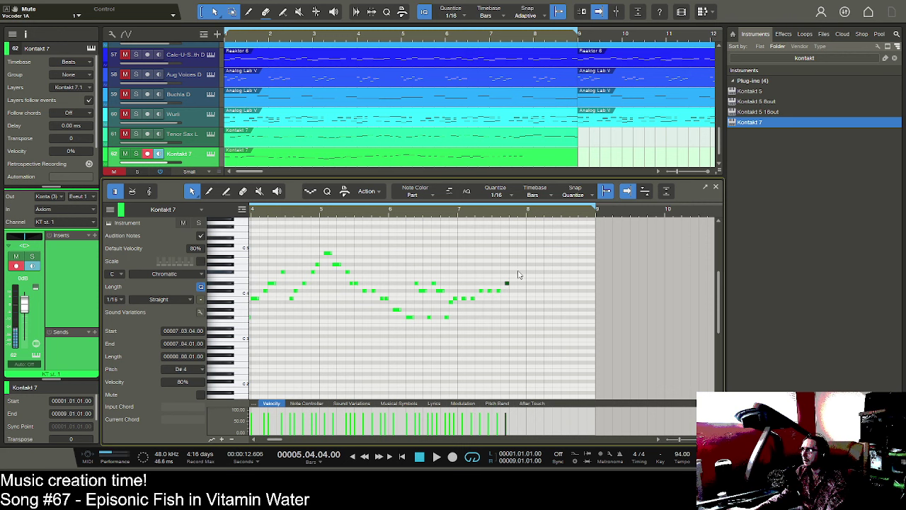
pyautogui.doubleClick(518, 273)
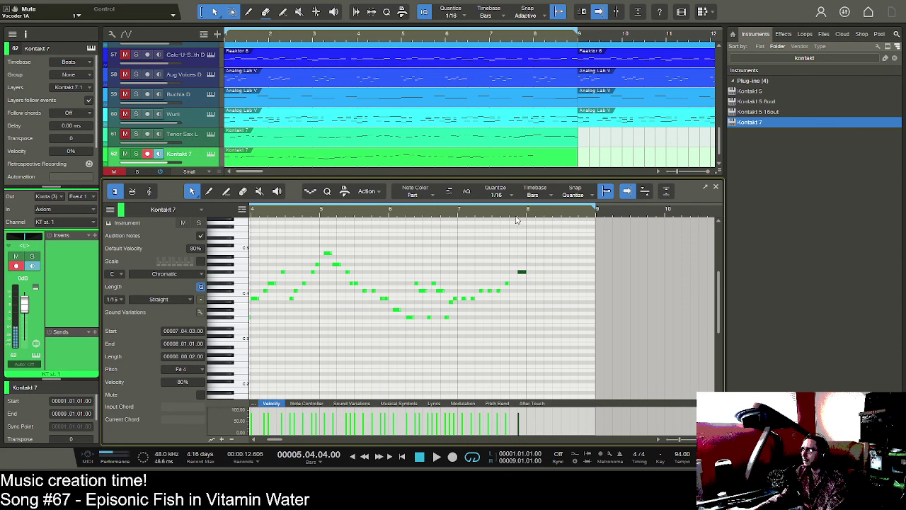
# - Add a rising run of 1/32 notes F#3, B3, C#4 and D#4 leading into the F#4 at 7.4.3, and audition it
pyautogui.scroll(4, 515, 221)
pyautogui.click(602, 210)
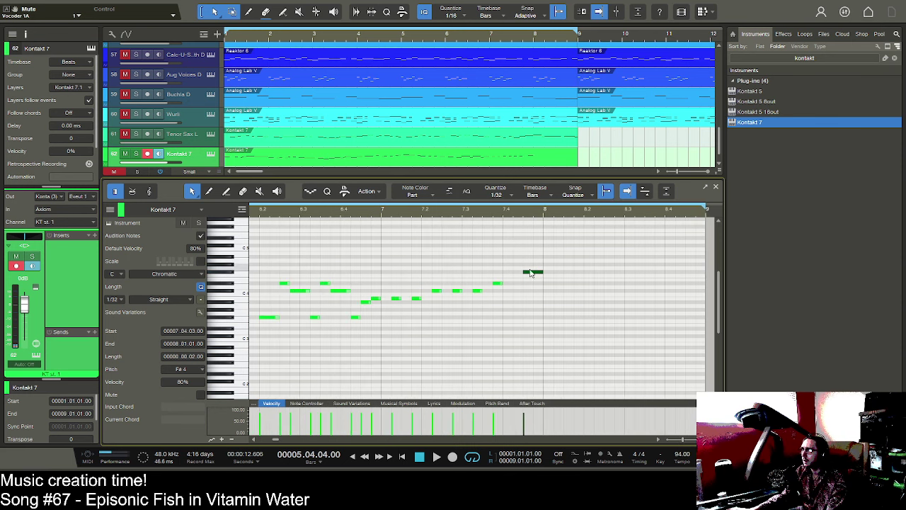
pyautogui.moveTo(523, 273); pyautogui.dragTo(522, 275)
pyautogui.doubleClick(517, 283)
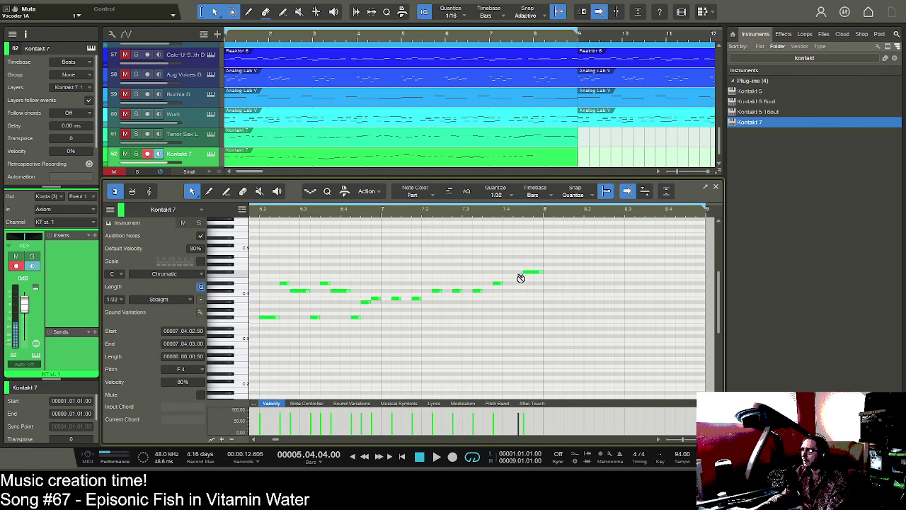
pyautogui.doubleClick(515, 290)
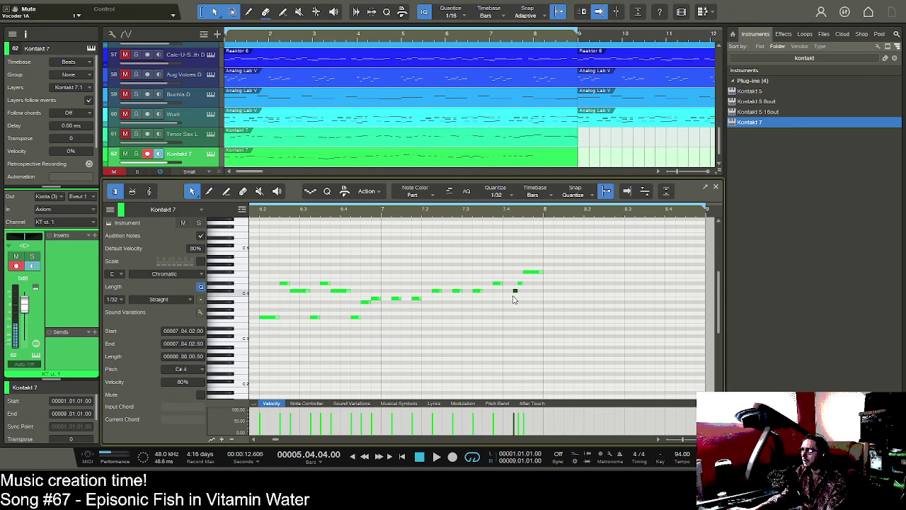
pyautogui.doubleClick(509, 298)
pyautogui.doubleClick(506, 309)
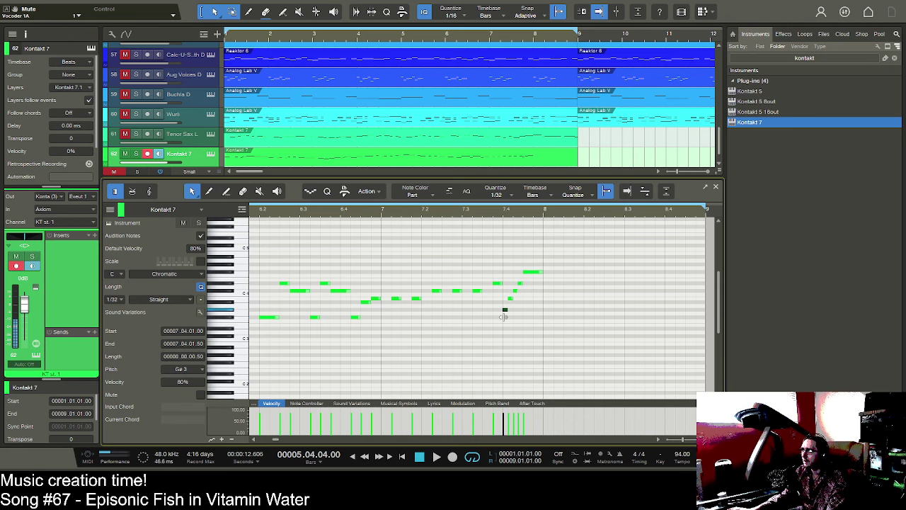
pyautogui.moveTo(505, 310); pyautogui.dragTo(504, 317)
pyautogui.press('space')
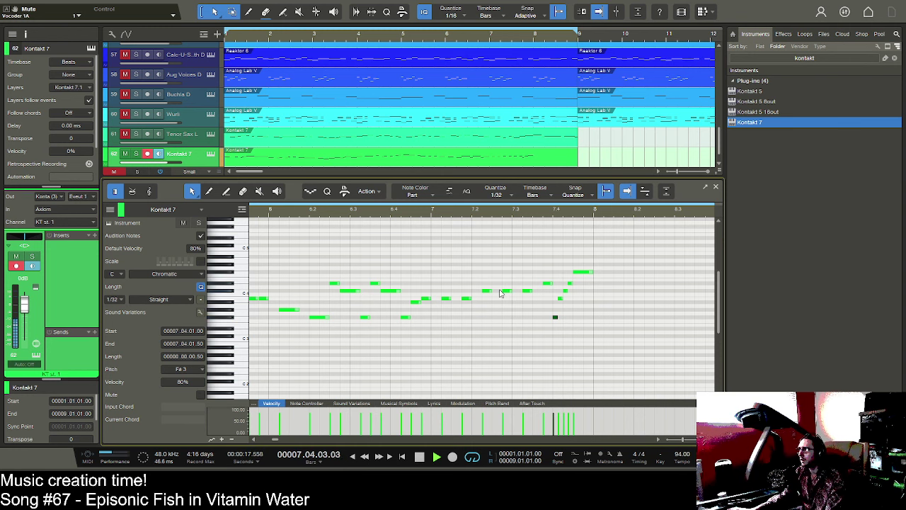
pyautogui.press('space')
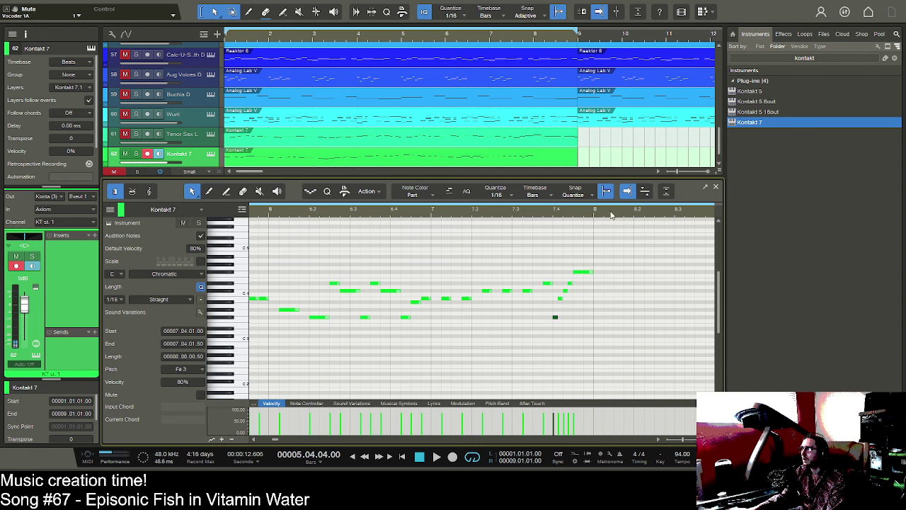
# - Add eighth notes A#4, F#4 and D#4 from the start of bar 8 and play the phrase from beat 7.4
pyautogui.hscroll(3, 635, 214)
pyautogui.click(524, 258)
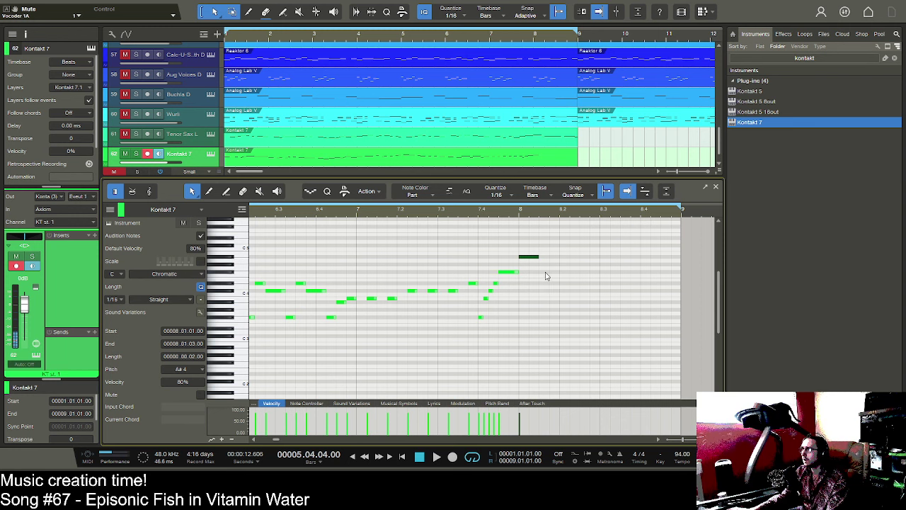
pyautogui.click(545, 272)
pyautogui.click(564, 246)
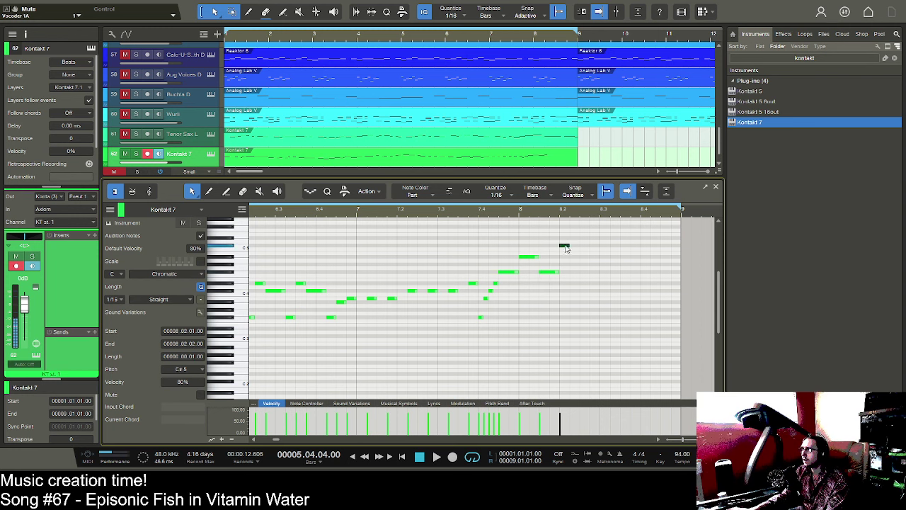
pyautogui.moveTo(574, 254); pyautogui.dragTo(576, 284)
pyautogui.click(479, 210)
pyautogui.press('space')
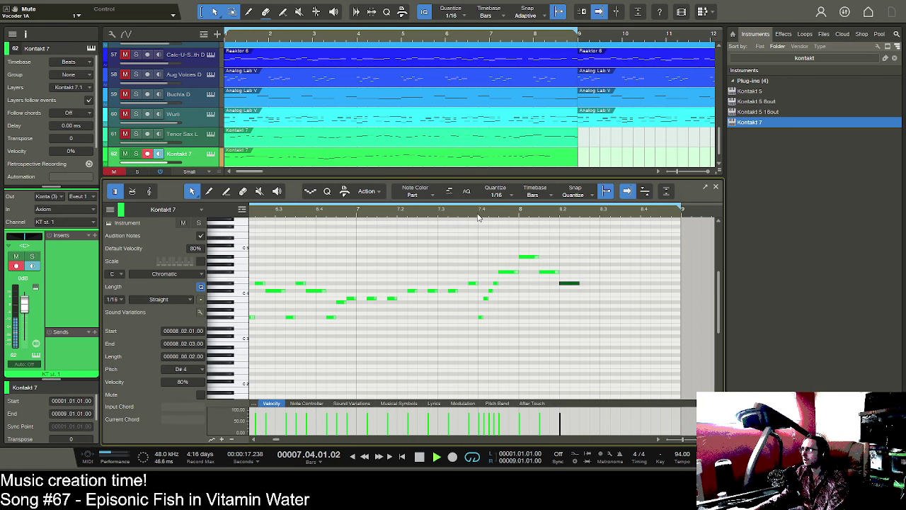
pyautogui.press('space')
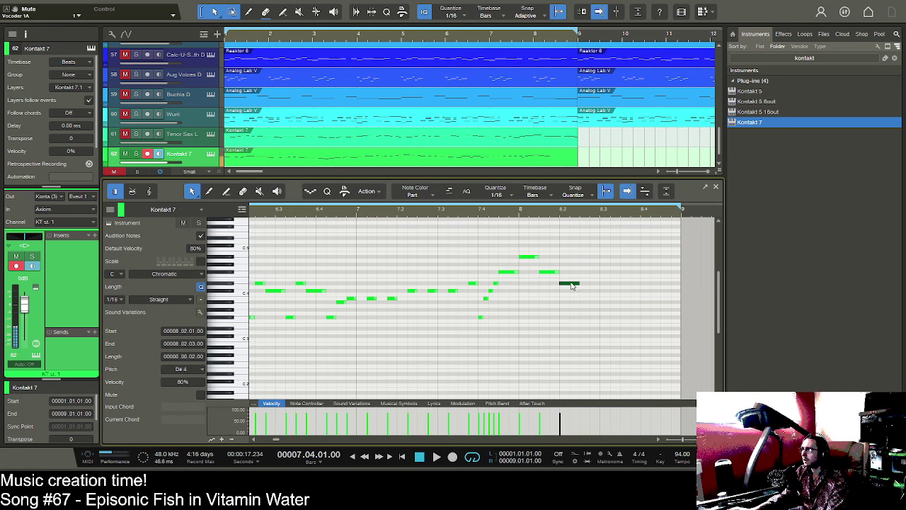
# - Rework the bar 8 notes into quarter notes A#4 at 8.1, F#4 at 8.2 and C#4 at 8.3
pyautogui.moveTo(537, 257); pyautogui.dragTo(611, 293)
pyautogui.click(581, 273)
pyautogui.click(618, 293)
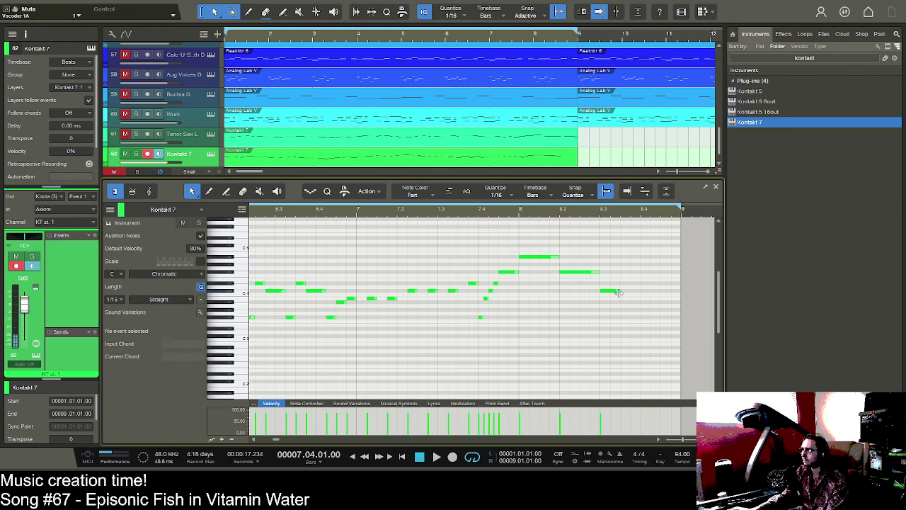
pyautogui.click(617, 291)
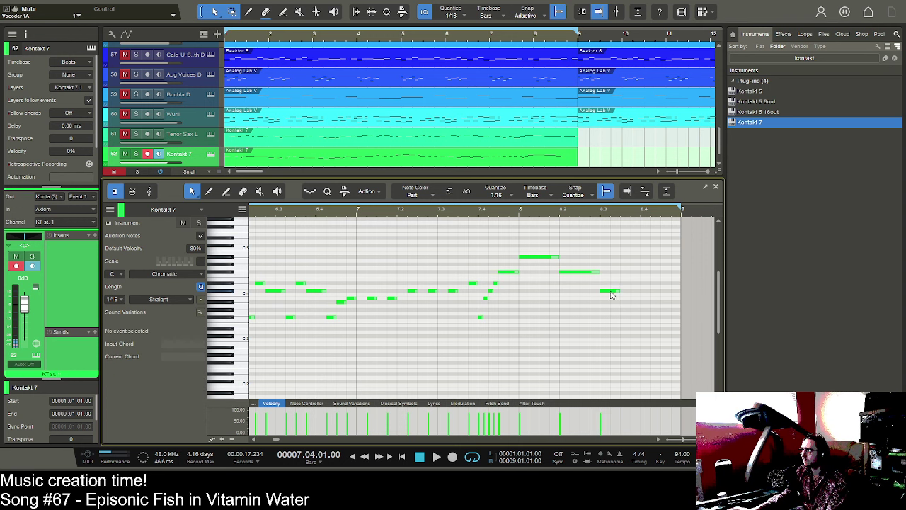
pyautogui.moveTo(620, 292); pyautogui.dragTo(639, 292)
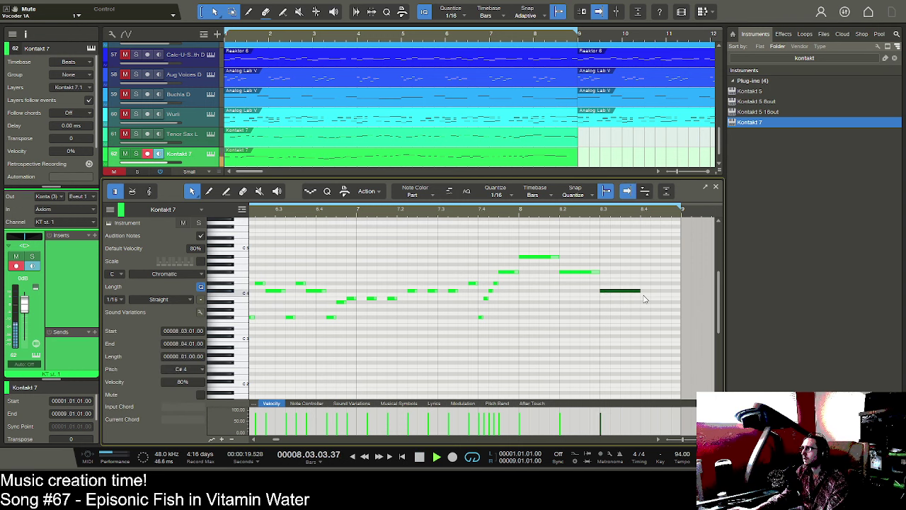
# - Add a quarter-note A#3 at 8.4 to fill bar 8 and play back the ending
pyautogui.press('space')
pyautogui.doubleClick(644, 303)
pyautogui.moveTo(648, 303); pyautogui.dragTo(679, 303)
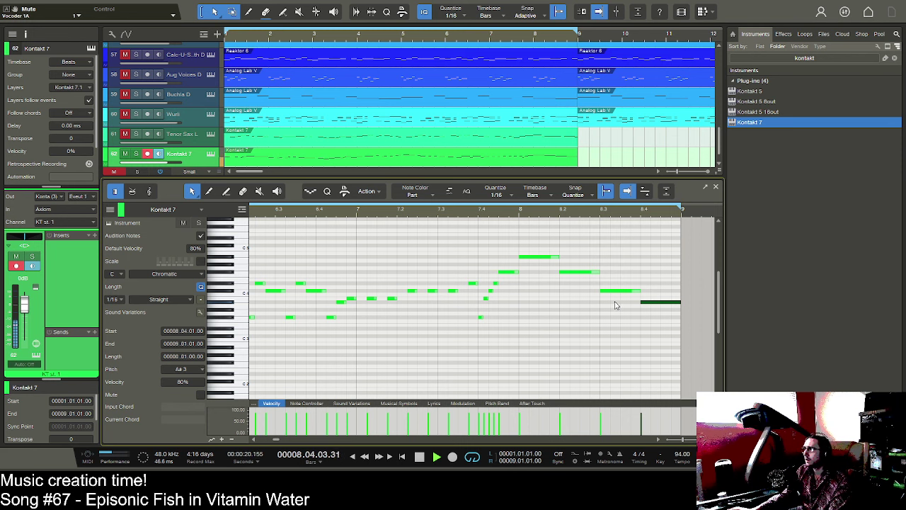
pyautogui.press('space')
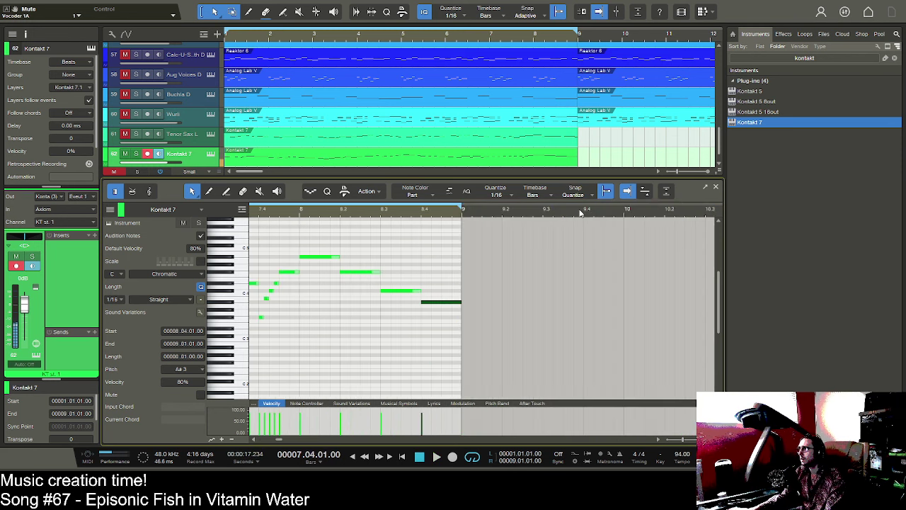
# - Shorten the A#4 at 8.1 to an eighth note and add a sixteenth-note A#4 at 8.1.4
pyautogui.click(296, 215)
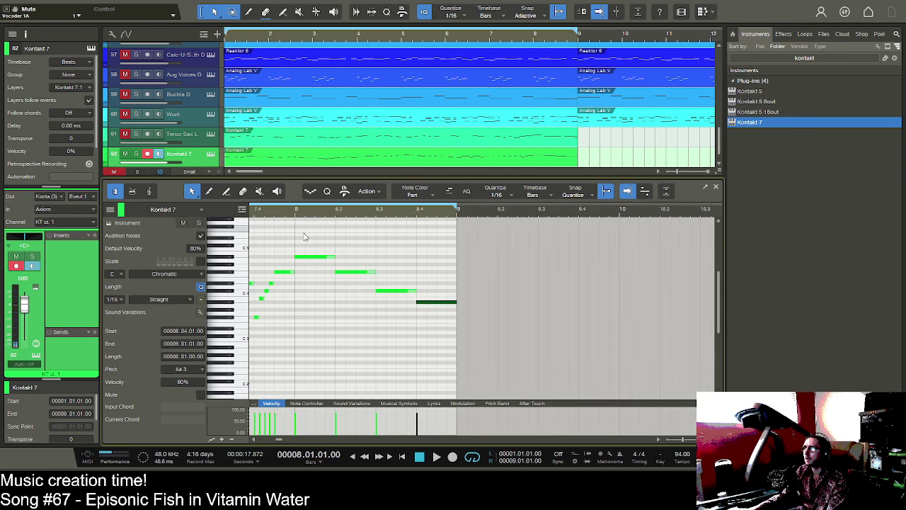
pyautogui.moveTo(333, 256); pyautogui.dragTo(316, 256)
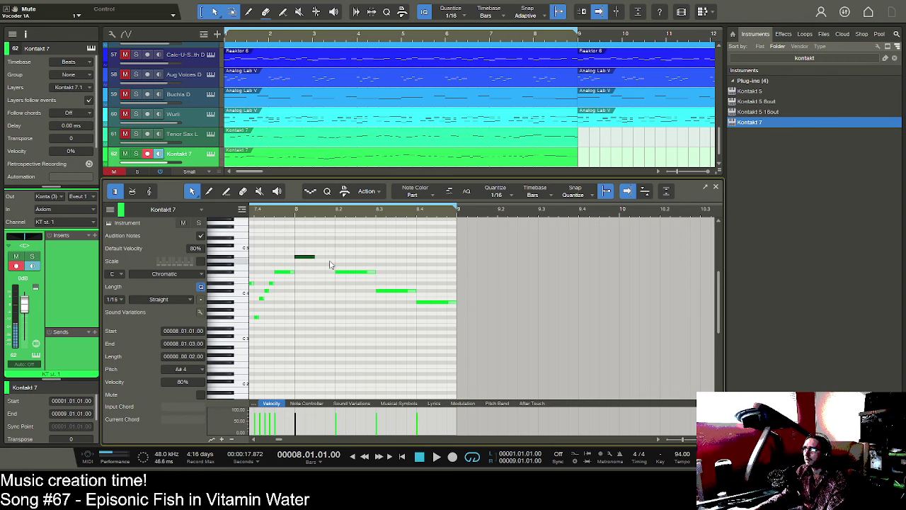
pyautogui.doubleClick(329, 256)
pyautogui.press('space')
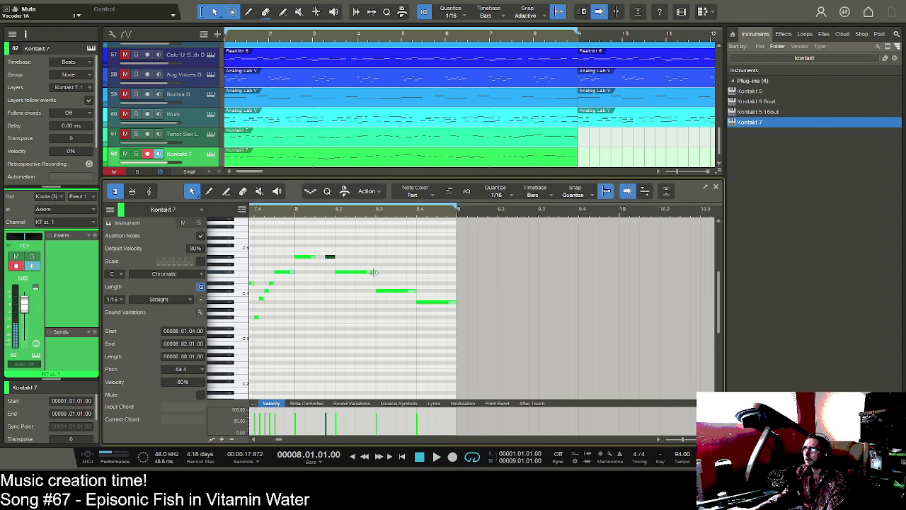
# - Shorten the F#4 at 8.2 to a sixteenth, add an eighth-note F#4 at 8.2.3, and end bar 8 on B3 at 8.4.3
pyautogui.click(371, 272)
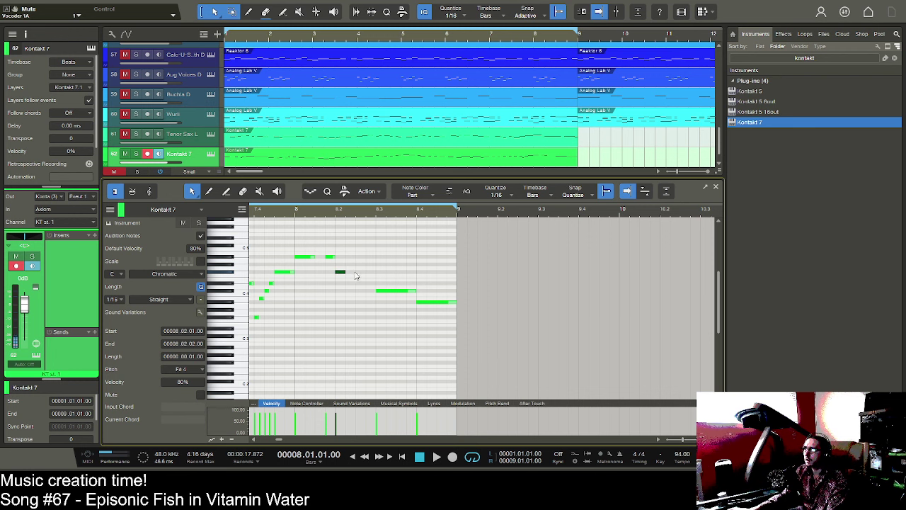
pyautogui.doubleClick(356, 272)
pyautogui.moveTo(365, 273); pyautogui.dragTo(376, 278)
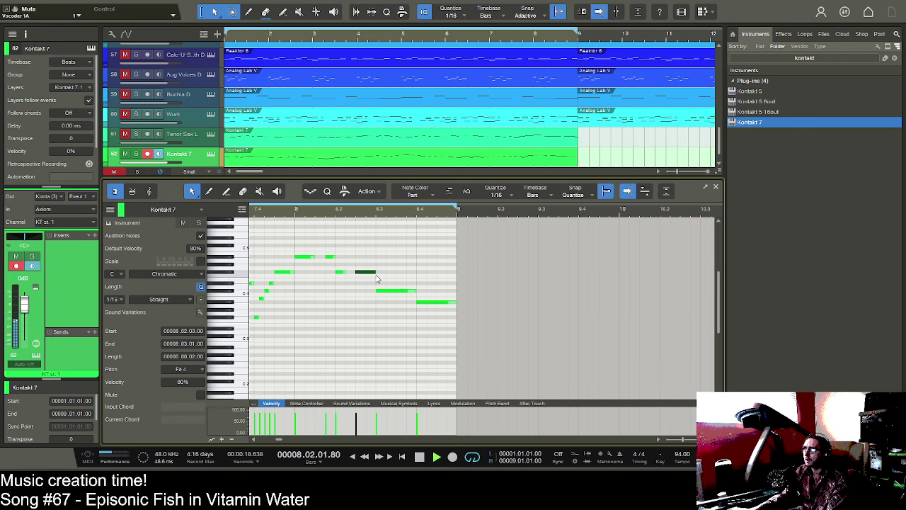
pyautogui.moveTo(416, 291); pyautogui.dragTo(453, 299)
pyautogui.doubleClick(442, 298)
# - Play back the full eight-bar melody from the start to check how it sounds
pyautogui.press('space')
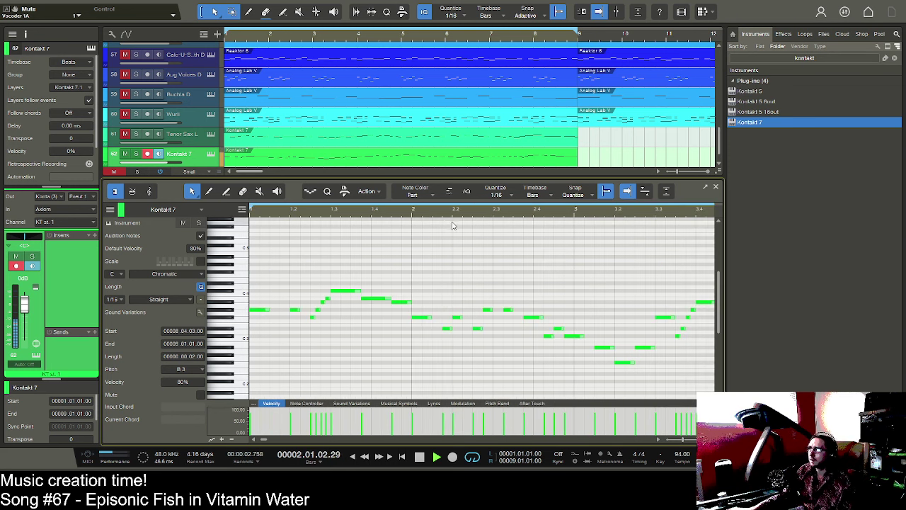
pyautogui.moveTo(471, 215); pyautogui.dragTo(405, 203)
pyautogui.scroll(-3, 391, 203)
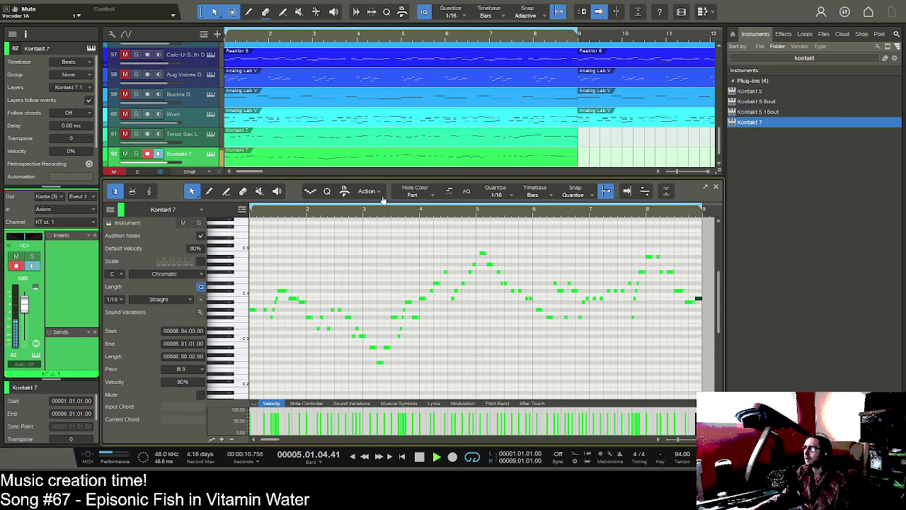
pyautogui.scroll(-2, 382, 199)
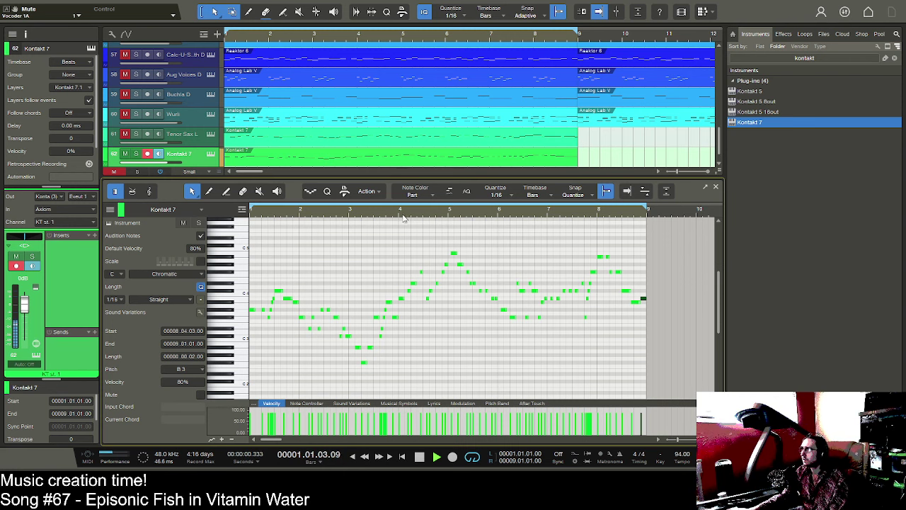
pyautogui.press('space')
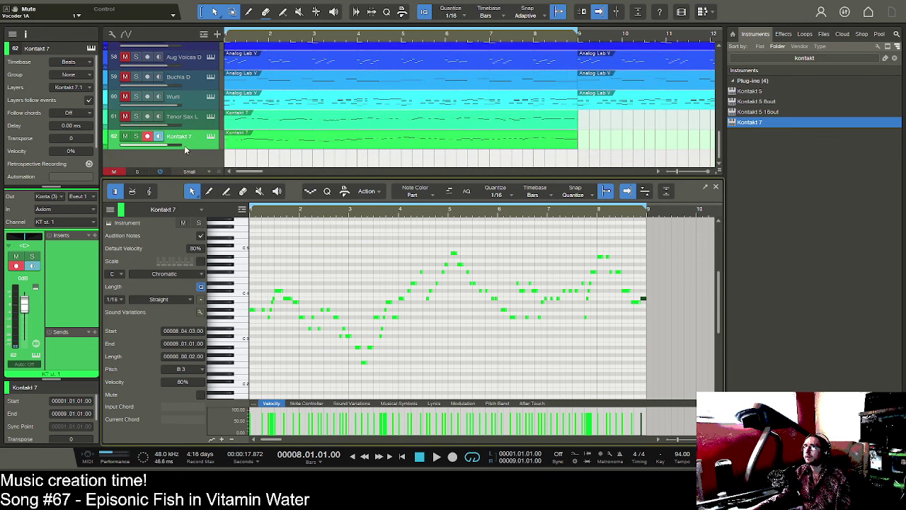
# - Rename track 62 as "Alto Sax L"
pyautogui.doubleClick(179, 153)
pyautogui.write('Alto')
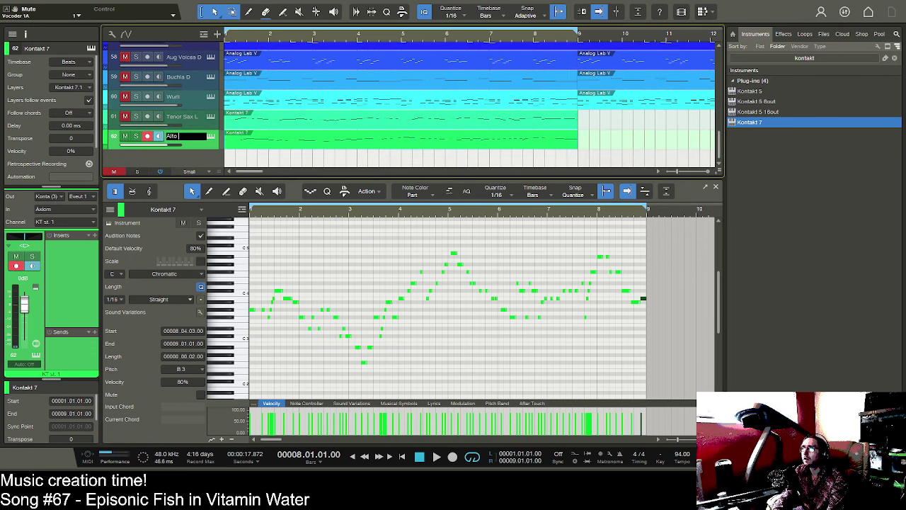
pyautogui.write(' Sax L')
pyautogui.press('Return')
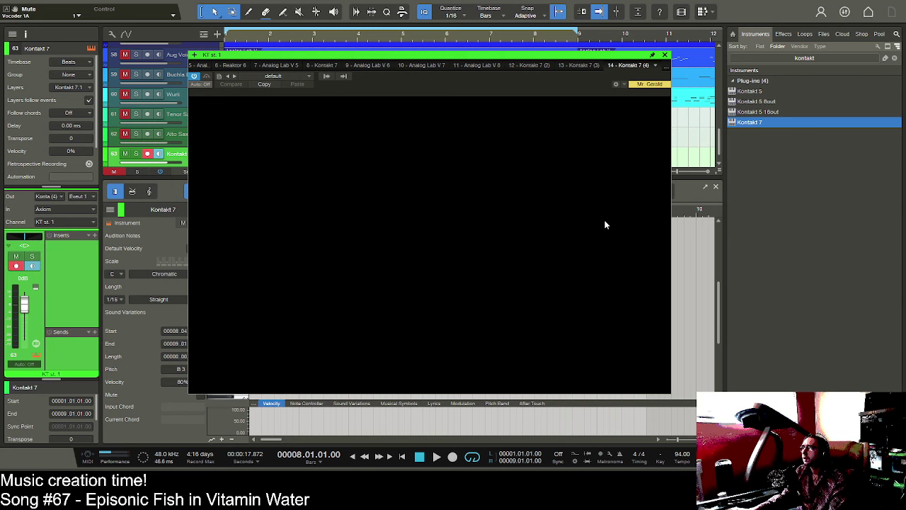
# - Close the new Kontakt 7 instrument window and place an eighth-note D#2 at 1.1.1 in track 63's empty part
pyautogui.click(664, 55)
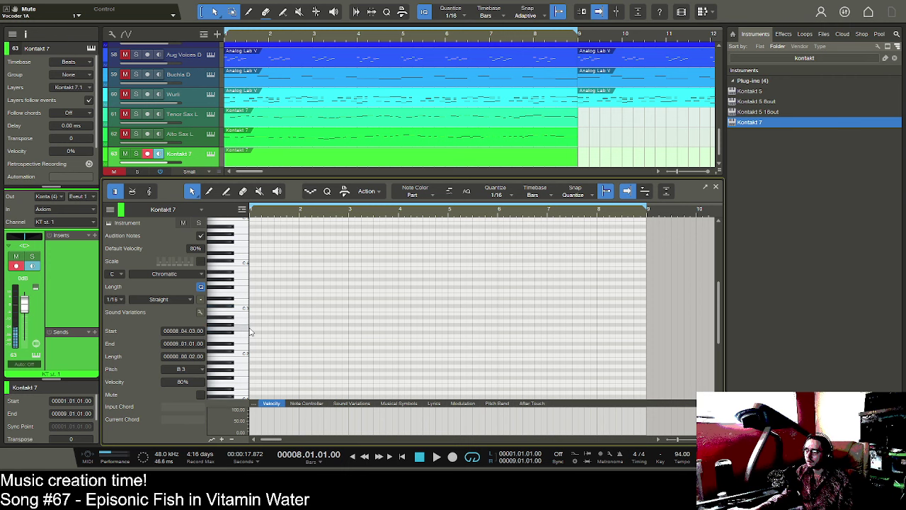
pyautogui.doubleClick(250, 329)
pyautogui.click(255, 329)
pyautogui.moveTo(252, 328); pyautogui.dragTo(262, 329)
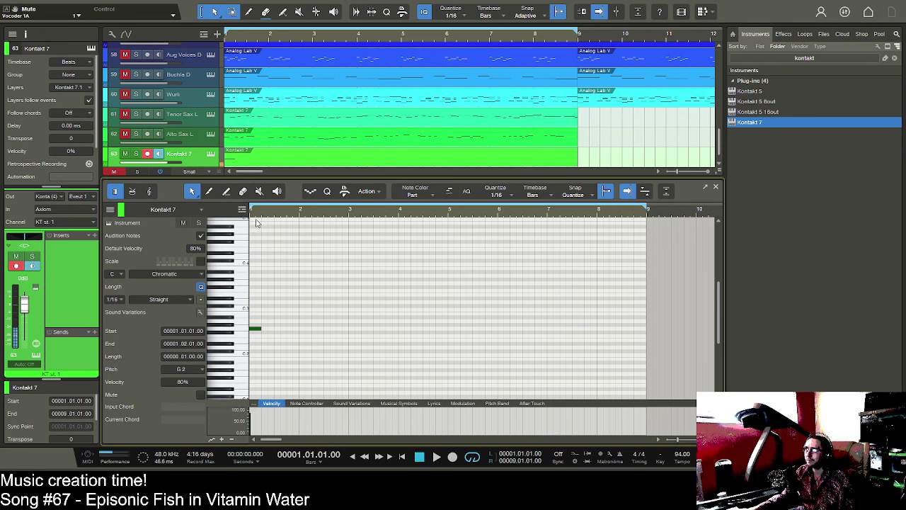
pyautogui.moveTo(258, 213); pyautogui.dragTo(265, 273)
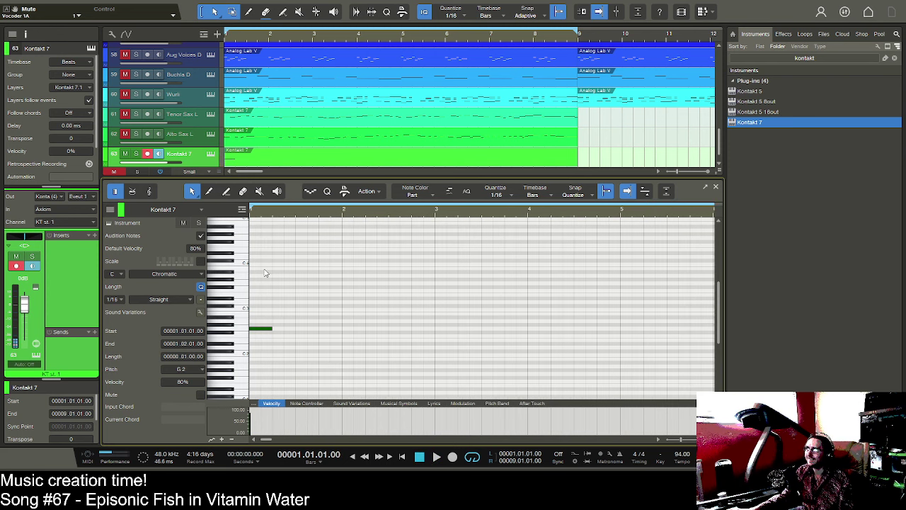
pyautogui.click(257, 330)
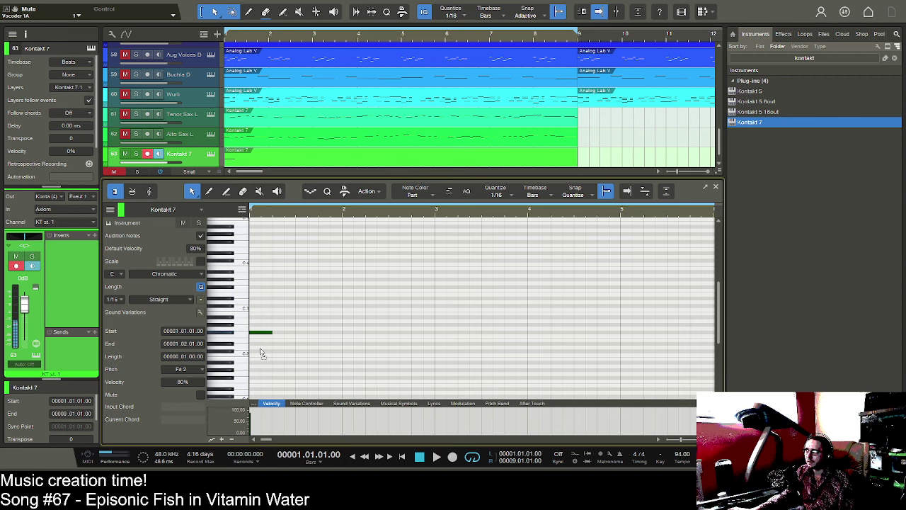
pyautogui.moveTo(259, 349); pyautogui.dragTo(266, 346)
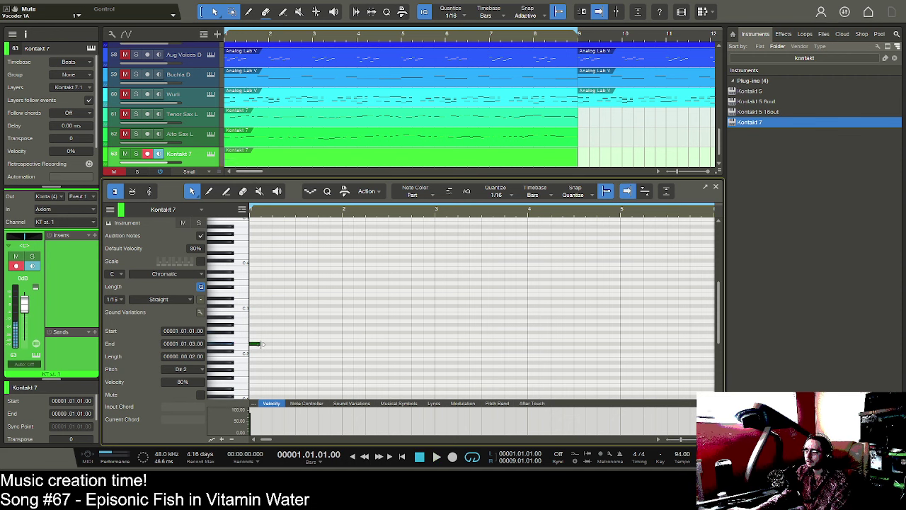
# - Add an eighth-note F#2 at 1.1.3 on track 63 and play back the opening notes
pyautogui.click(267, 332)
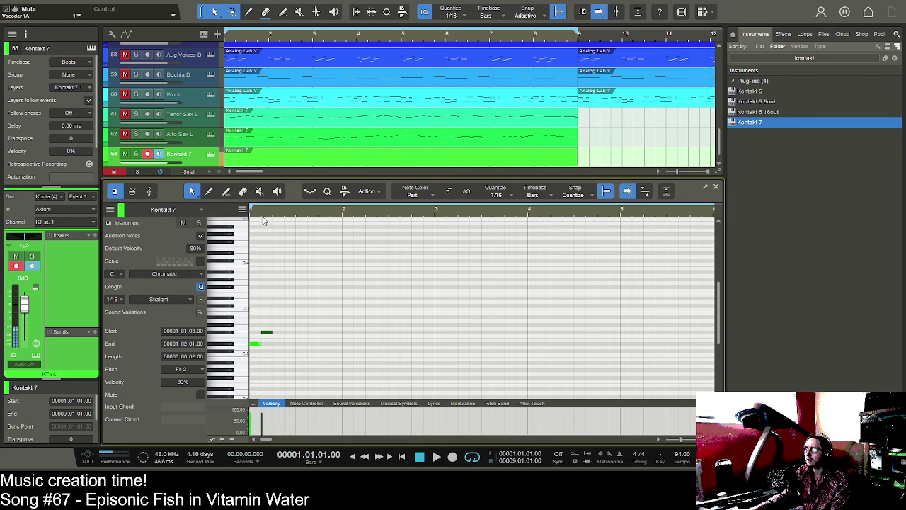
pyautogui.scroll(4, 282, 214)
pyautogui.press('space')
pyautogui.press('space')
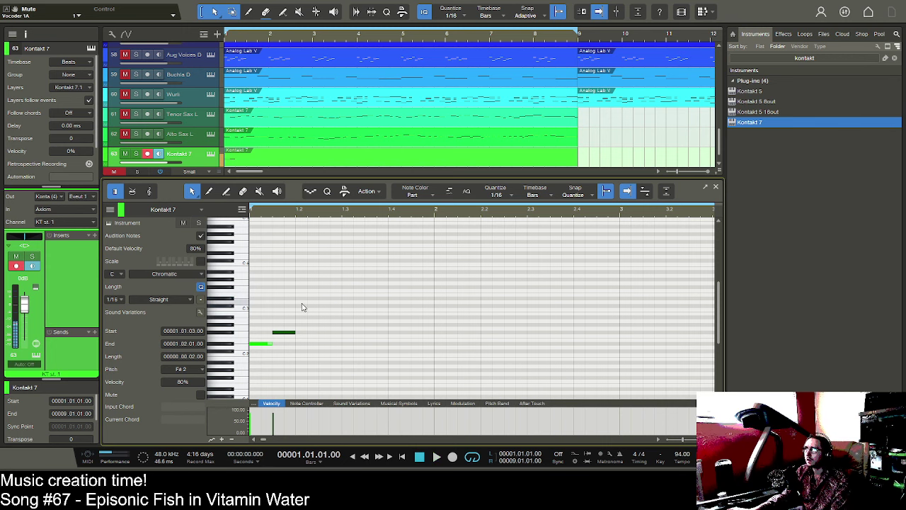
# - Fill beat 2 of bar 1 with descending sixteenth notes D#3, C#3, B2 and A#2
pyautogui.click(302, 307)
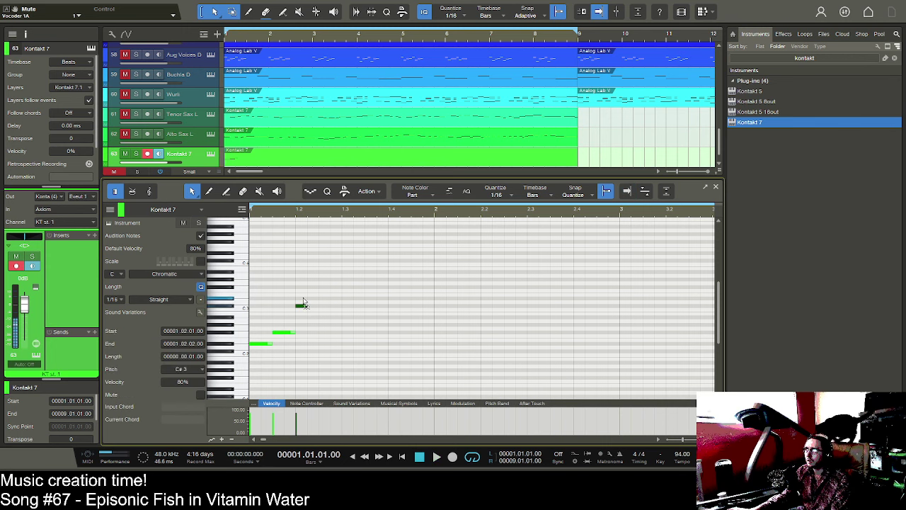
pyautogui.moveTo(303, 304); pyautogui.dragTo(303, 297)
pyautogui.click(311, 306)
pyautogui.click(323, 310)
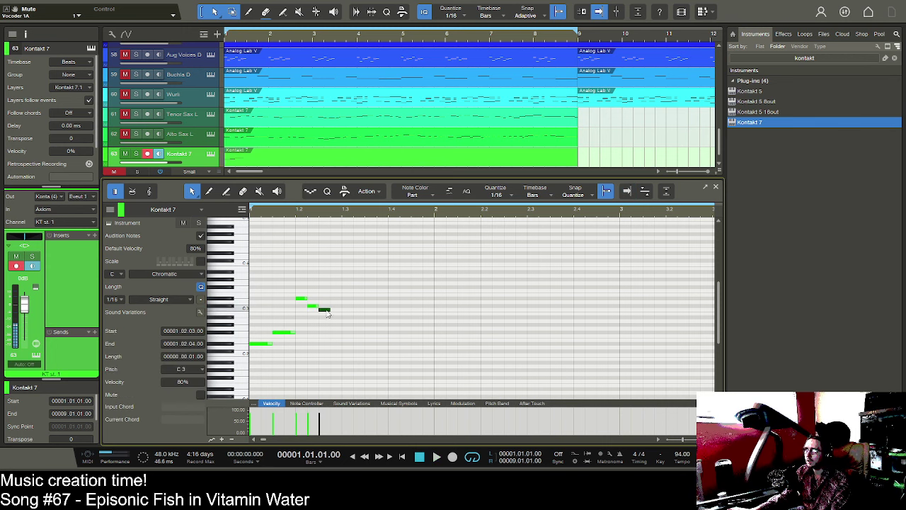
pyautogui.click(334, 318)
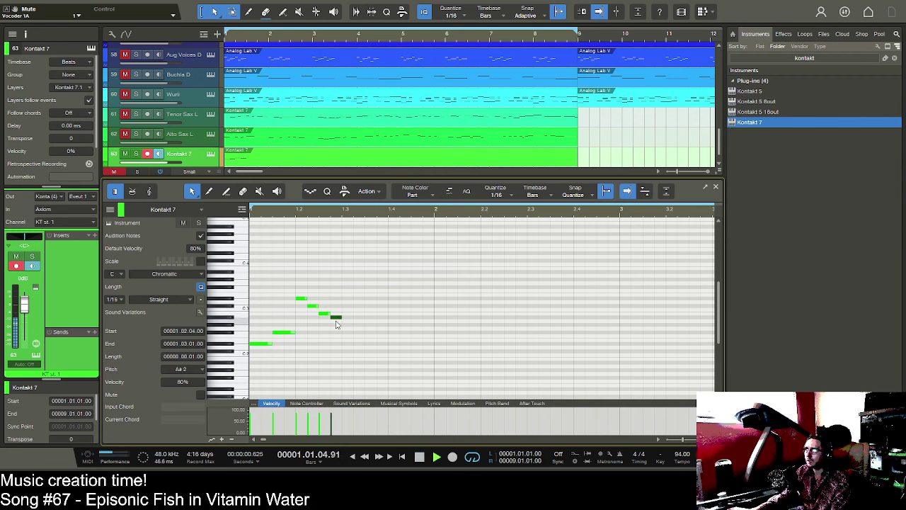
pyautogui.press('space')
# - Complete bar 1 with an eighth G#2 at 1.3.1, sixteenth F#2 at 1.3.4, eighth C#2 at 1.4.1, and sixteenths D2 and D#2
pyautogui.click(346, 324)
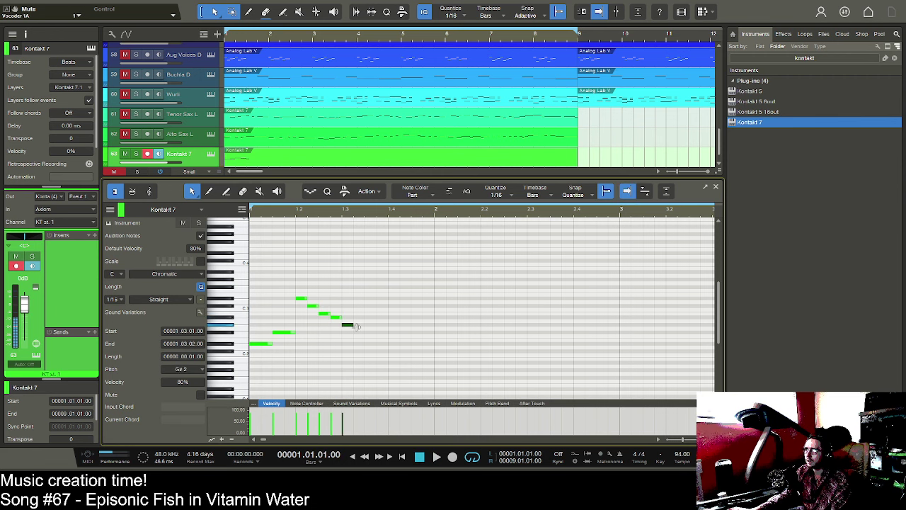
pyautogui.click(379, 333)
pyautogui.click(394, 350)
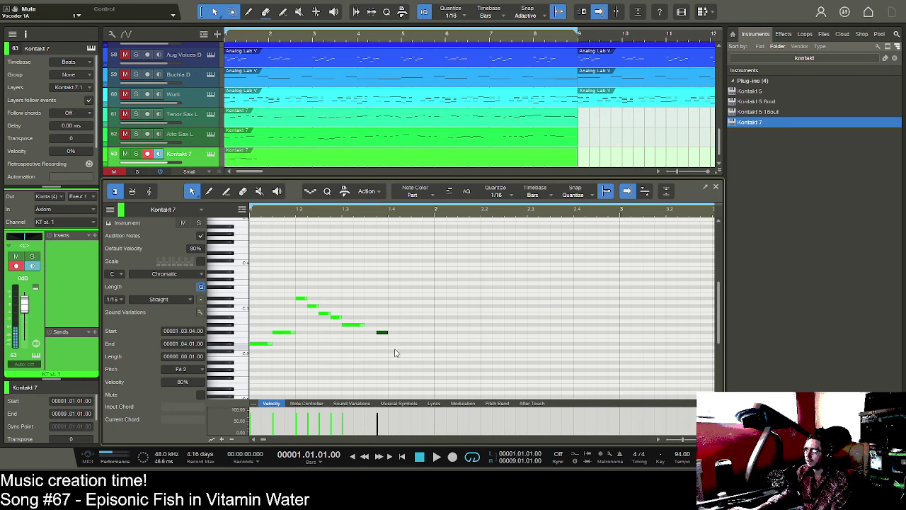
pyautogui.click(414, 346)
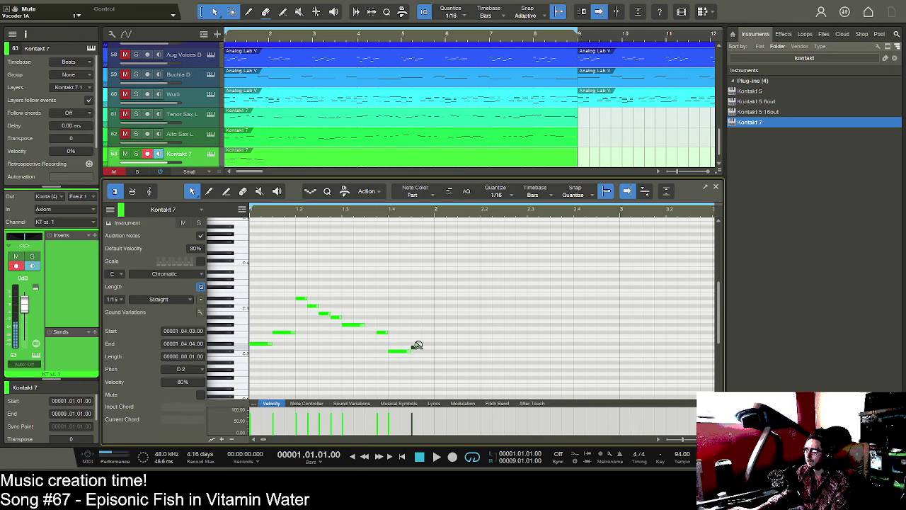
pyautogui.click(426, 344)
pyautogui.press('space')
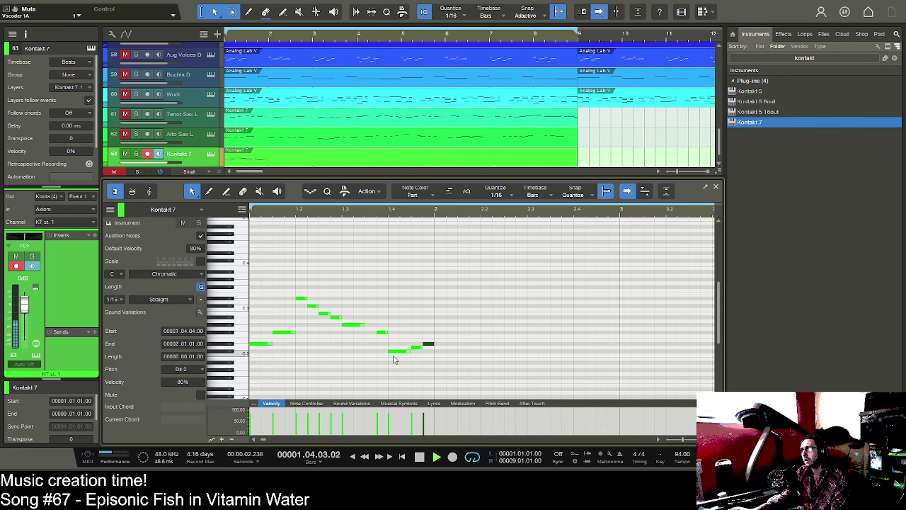
pyautogui.press('space')
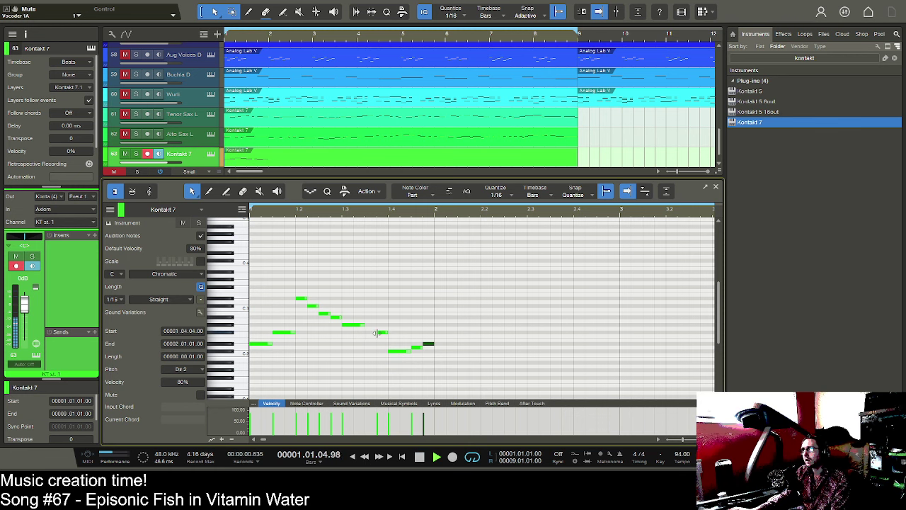
# - Try starting the F#2 at 1.3.3, restore its start to 1.3.4, and shorten the G#2 at 1.3.1 to a sixteenth
pyautogui.moveTo(375, 333); pyautogui.dragTo(365, 333)
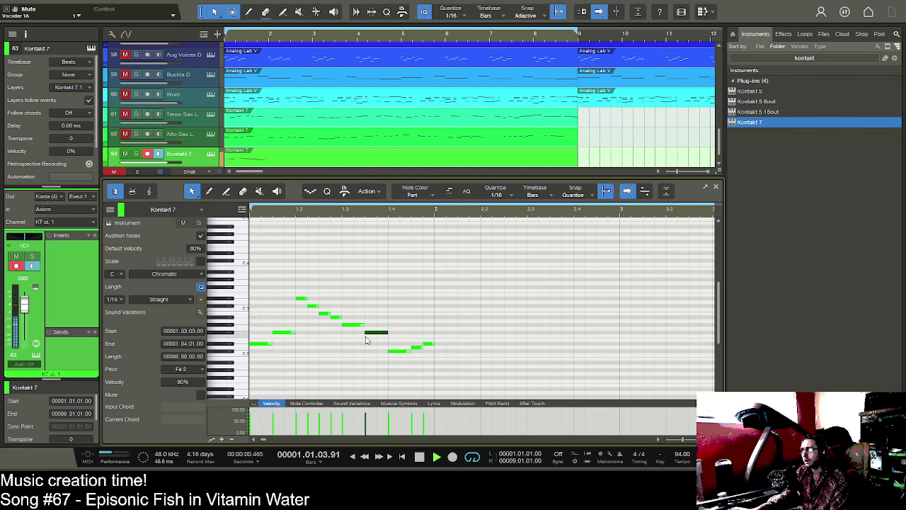
pyautogui.press('space')
pyautogui.moveTo(363, 325); pyautogui.dragTo(375, 332)
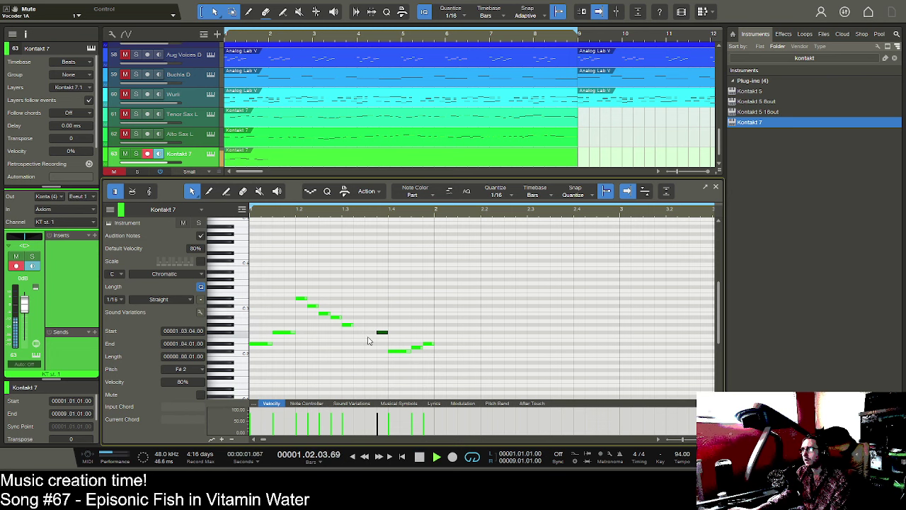
# - Begin bar 2 with sixteenth notes D#2 at 2.1.2 and F#2 at 2.1.4 and 2.2.2
pyautogui.click(448, 344)
pyautogui.click(474, 335)
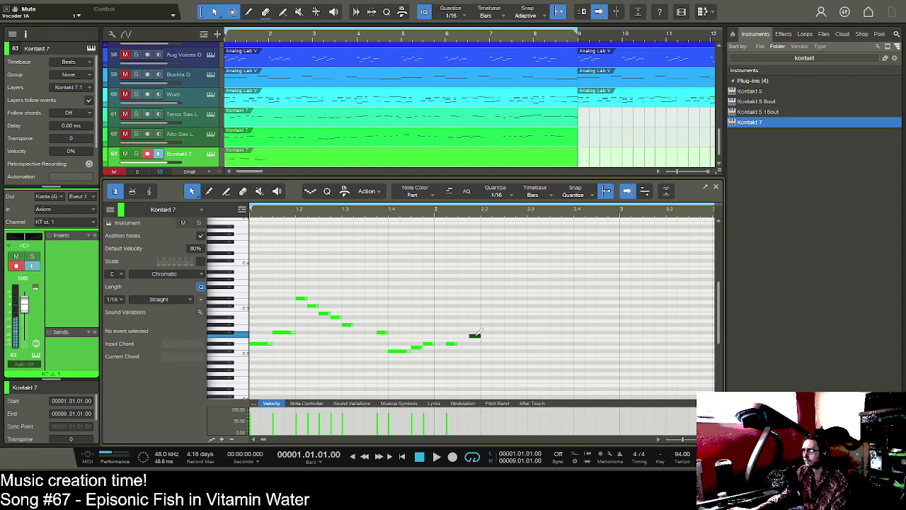
pyautogui.click(497, 333)
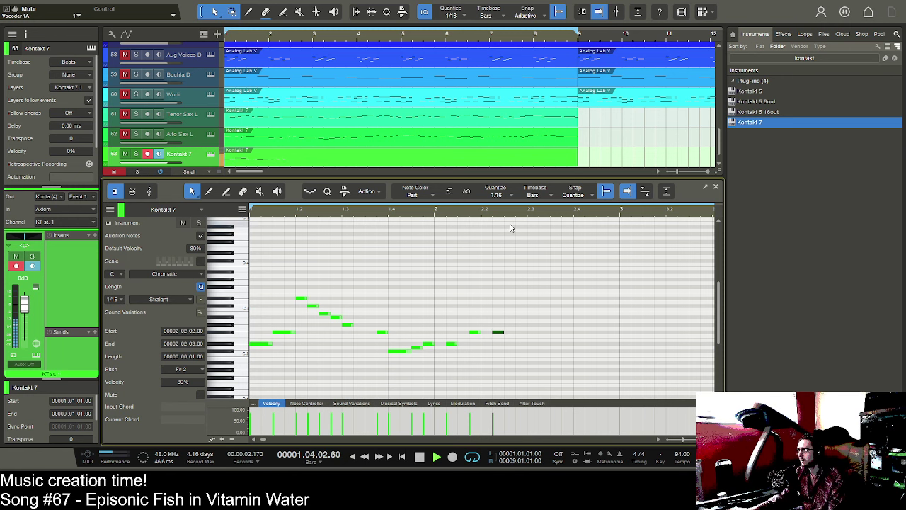
pyautogui.press('space')
# - Continue bar 2 in sixteenths: A#2 at 2.2.4, B2 at 2.3.3, A#2 at 2.3.4, G#2 at 2.4.2 and F#2 at 2.4.4
pyautogui.click(518, 317)
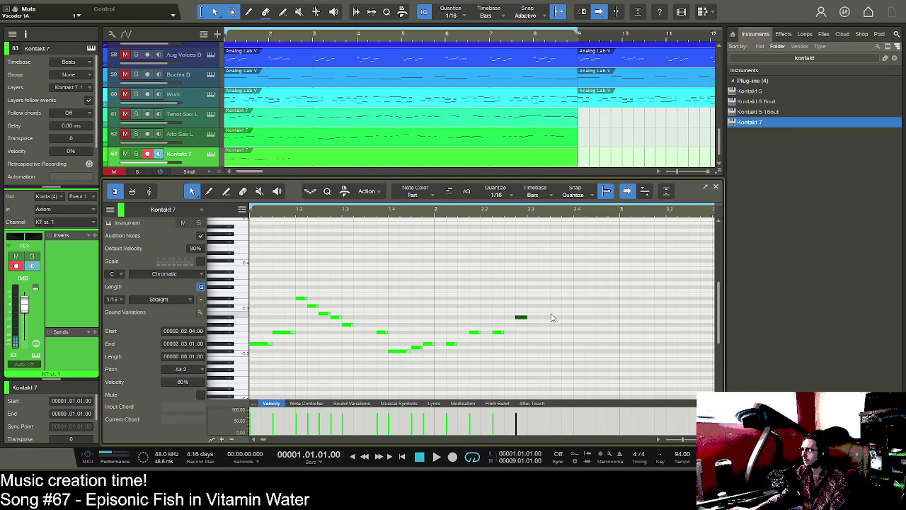
pyautogui.click(555, 314)
pyautogui.click(567, 317)
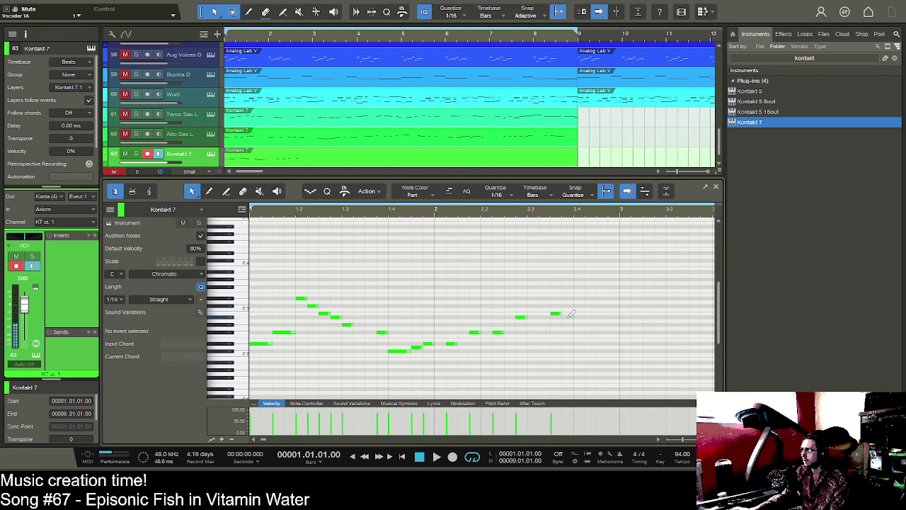
pyautogui.click(610, 332)
pyautogui.press('space')
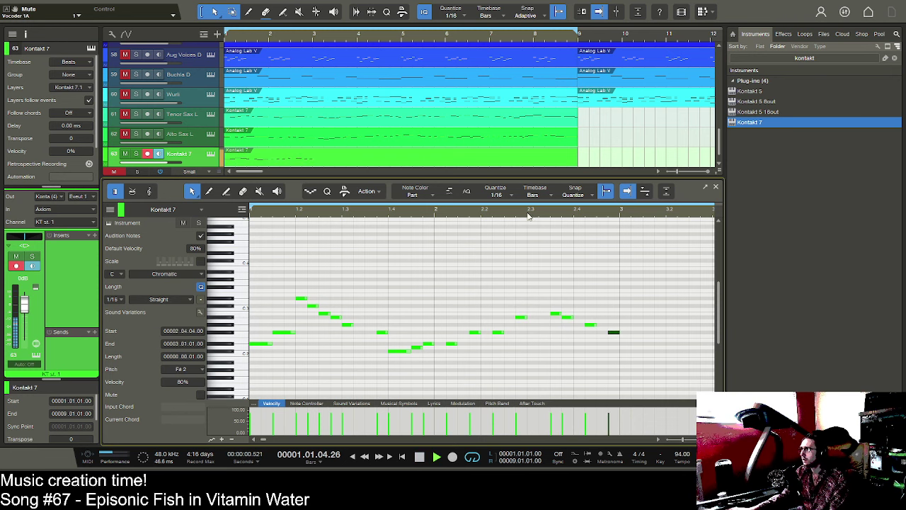
pyautogui.moveTo(526, 213); pyautogui.dragTo(503, 204)
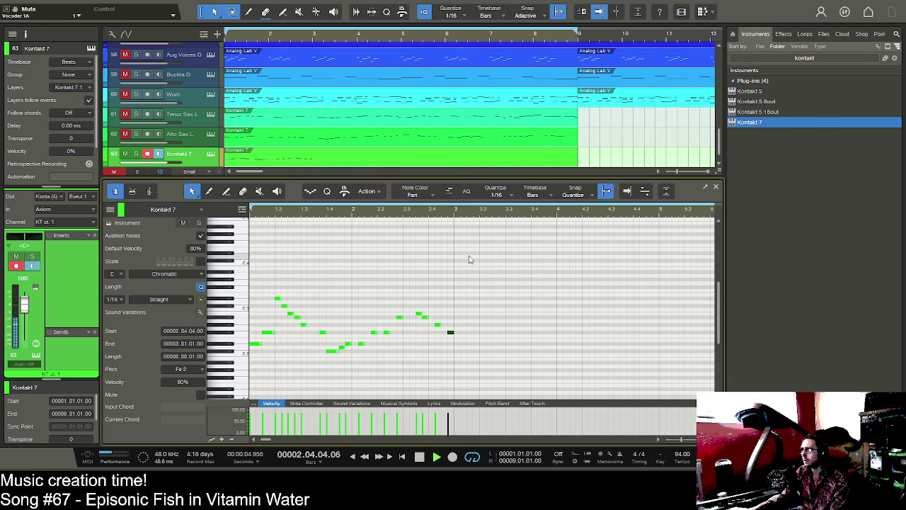
pyautogui.press('space')
# - Add a sixteenth-note F#2 at 2.3.2 and play back the first two bars
pyautogui.moveTo(424, 214); pyautogui.dragTo(430, 222)
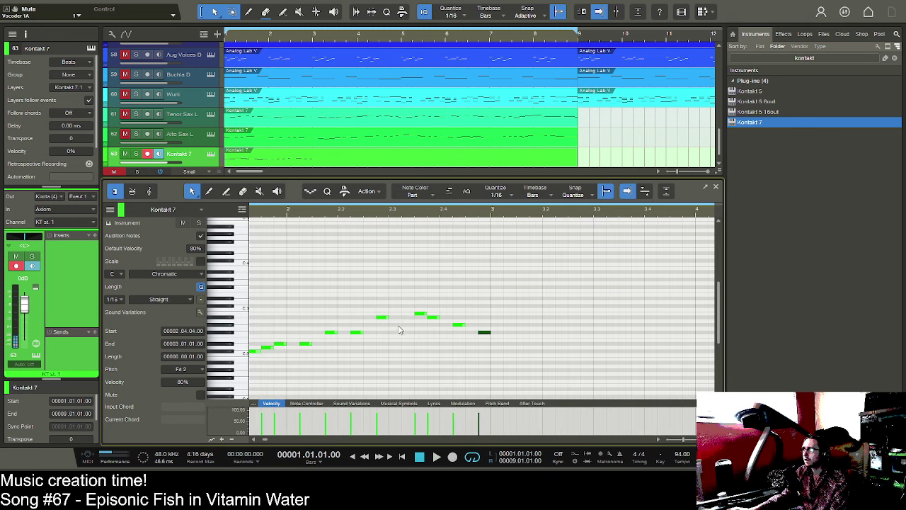
pyautogui.press('space')
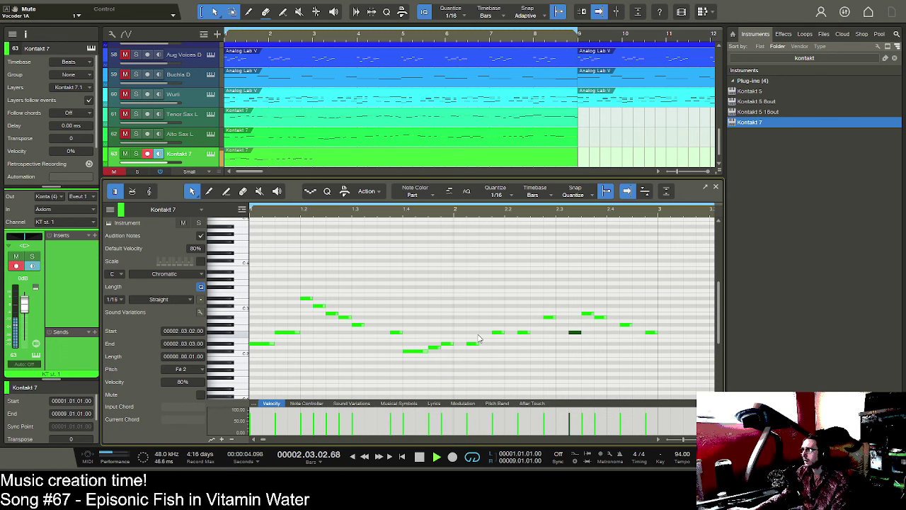
pyautogui.press('space')
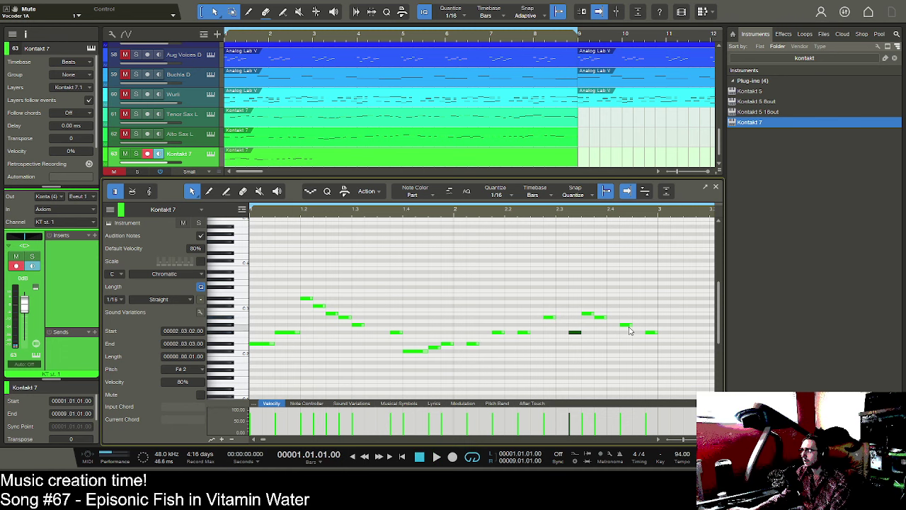
# - Lengthen the G#2 at 2.4.2 and the F#2 at 2.2.2 to eighth notes
pyautogui.click(627, 325)
pyautogui.press('space')
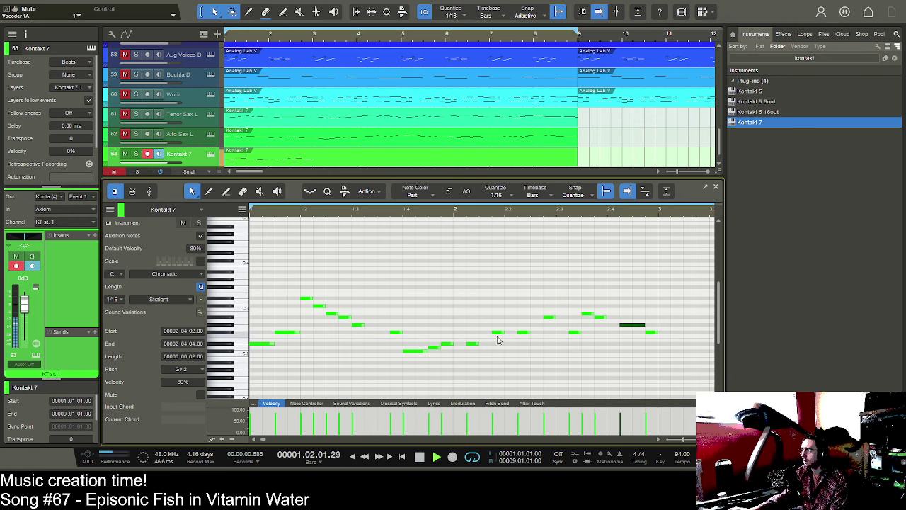
pyautogui.moveTo(528, 333); pyautogui.dragTo(543, 334)
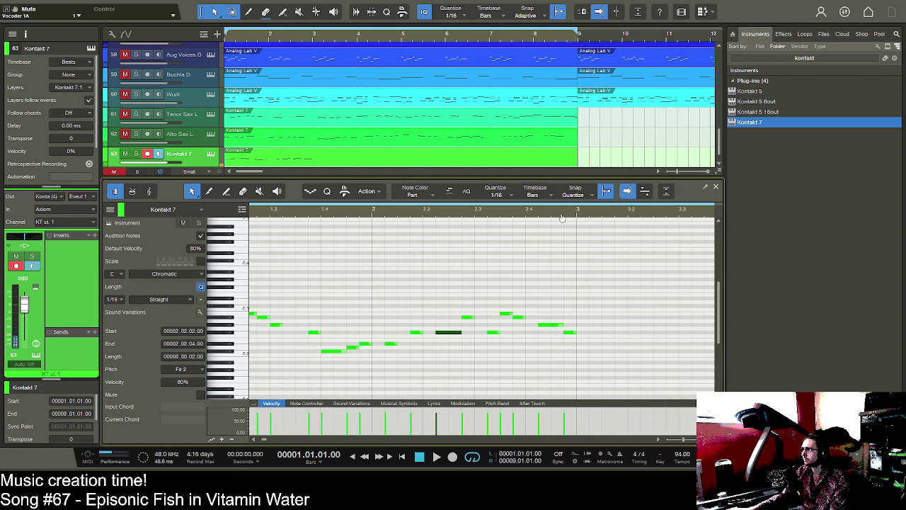
pyautogui.press('space')
# - Start bar 3 with an eighth-note F#3, sixteenths C#3 at 3.1.3 and A#2 at 3.1.4, and a quarter-note F#2 at 3.2.1
pyautogui.click(582, 289)
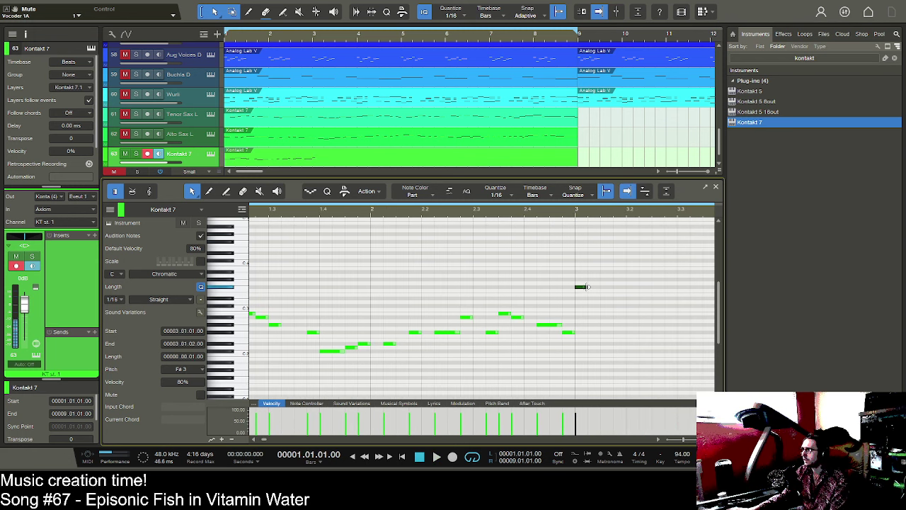
pyautogui.click(606, 305)
pyautogui.click(619, 317)
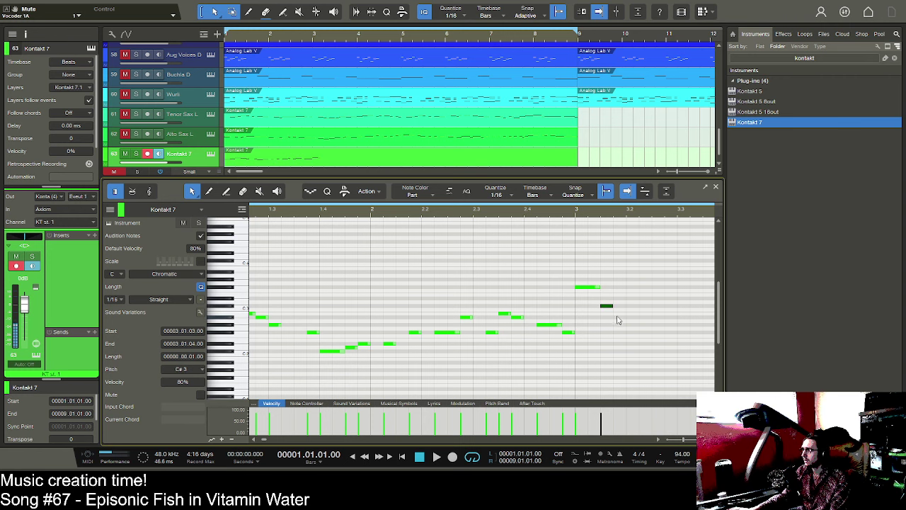
pyautogui.moveTo(629, 332); pyautogui.dragTo(676, 332)
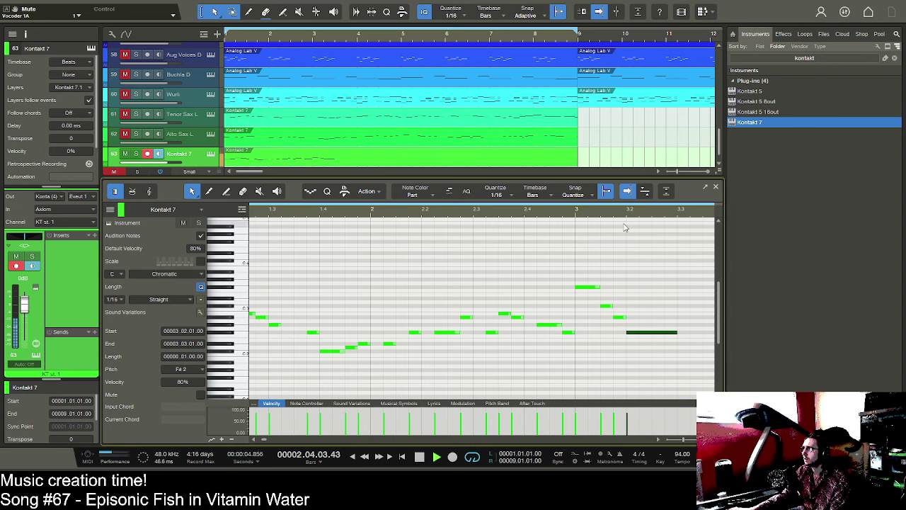
pyautogui.press('space')
# - Set the playback start to 2.4.1 and play the transition into bar 3
pyautogui.moveTo(621, 213); pyautogui.dragTo(523, 210)
pyautogui.press('space')
pyautogui.press('space')
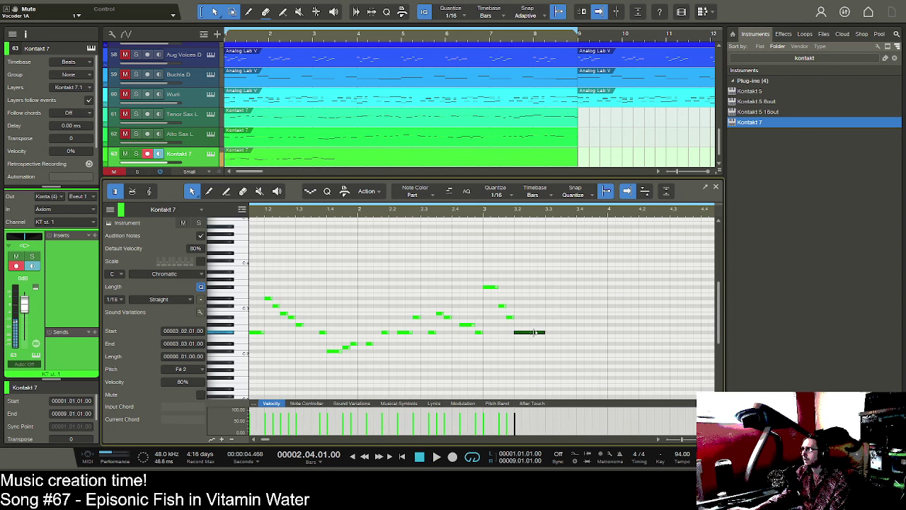
# - Shorten the F#2 at 3.2.1 to a sixteenth and climb with sixteenths A#2 and C#3 to an eighth-note D#3 at 3.2.4
pyautogui.doubleClick(526, 318)
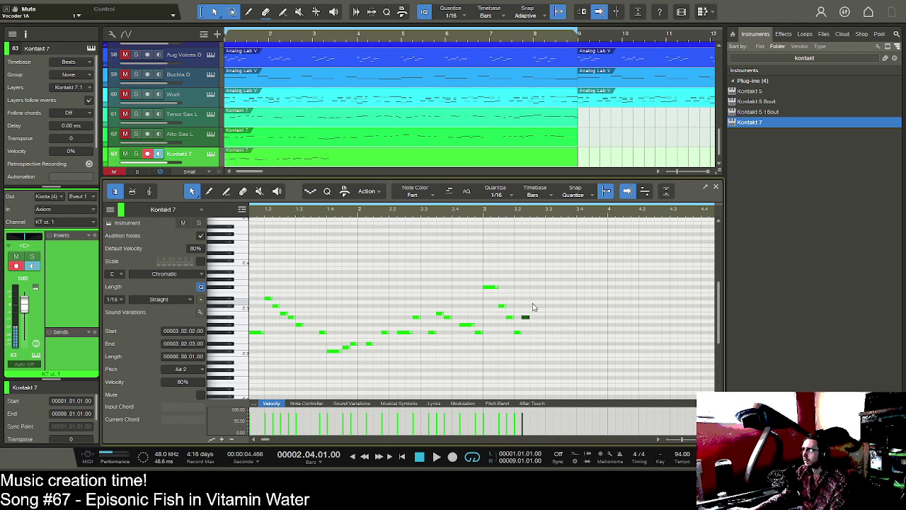
pyautogui.doubleClick(533, 302)
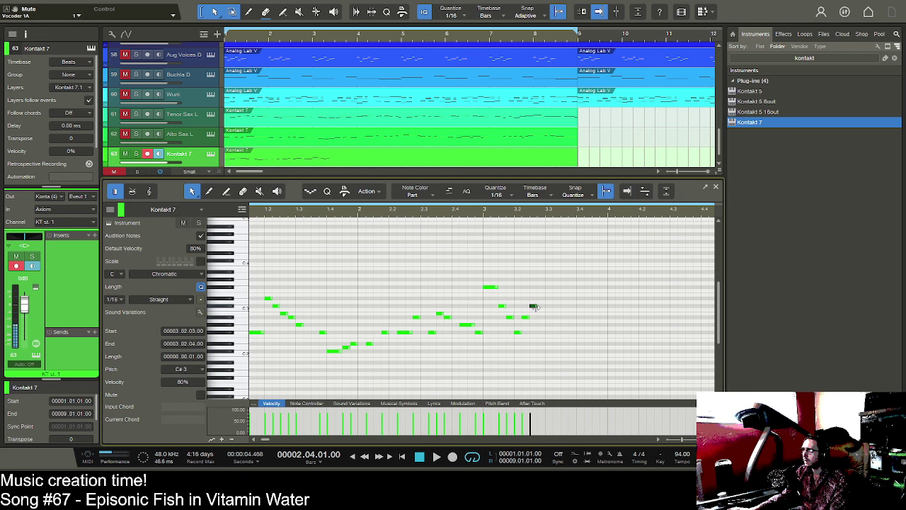
pyautogui.moveTo(532, 304); pyautogui.dragTo(533, 307)
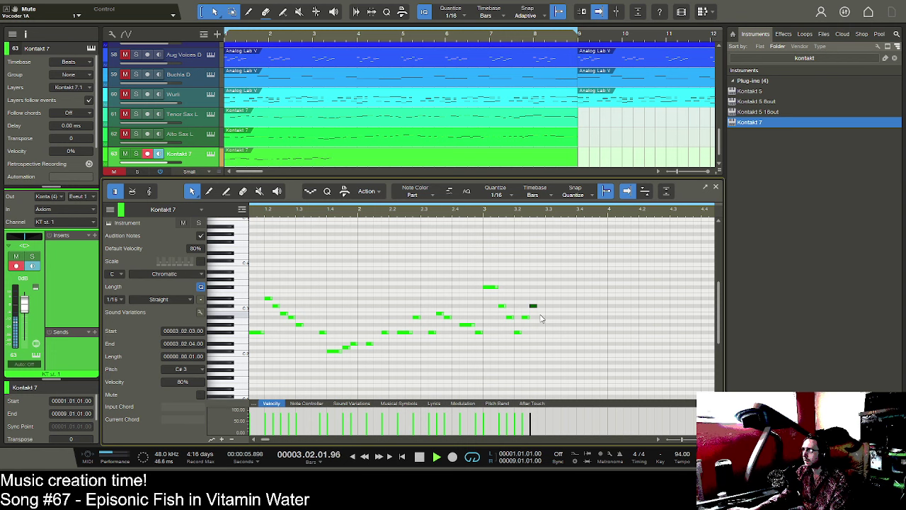
pyautogui.press('space')
pyautogui.doubleClick(541, 296)
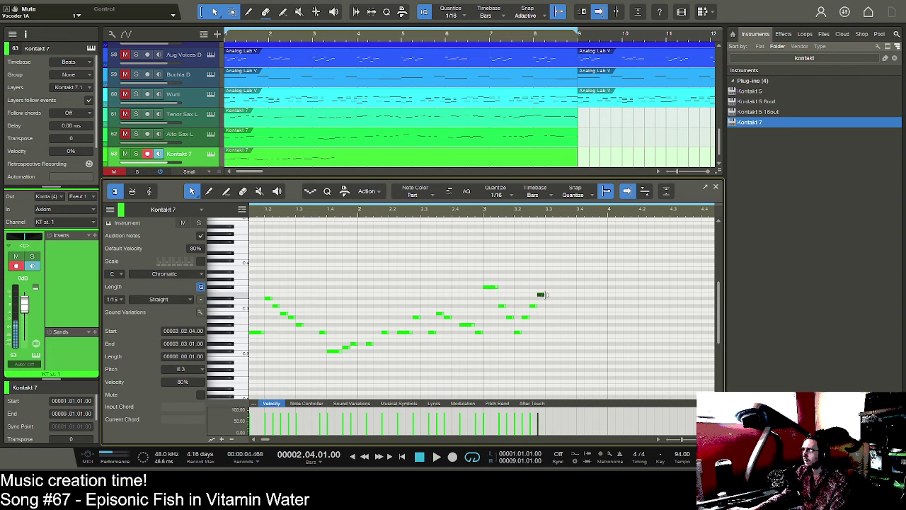
pyautogui.moveTo(545, 295); pyautogui.dragTo(549, 300)
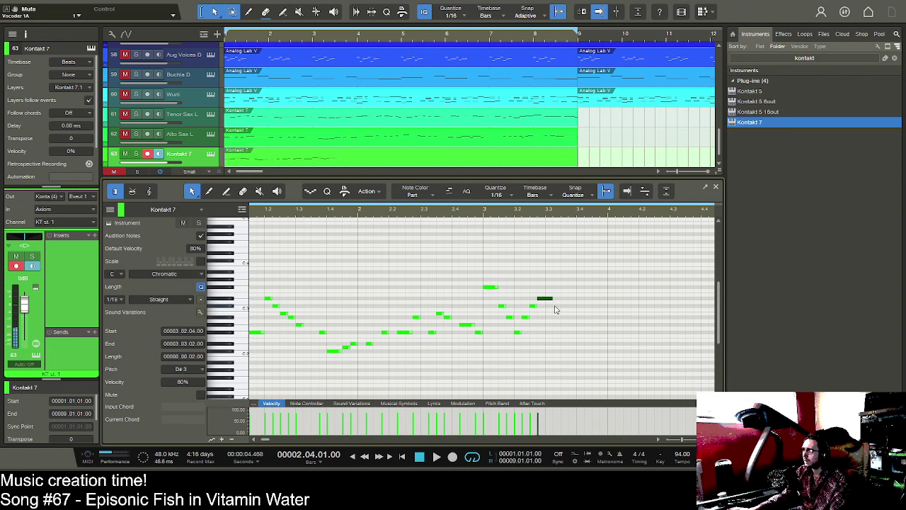
# - Descend from 3.3.2 with sixteenth notes C#3, B2 and A#2, and add a sixteenth G#2 at 3.4.2
pyautogui.doubleClick(556, 306)
pyautogui.doubleClick(565, 313)
pyautogui.doubleClick(573, 318)
pyautogui.press('space')
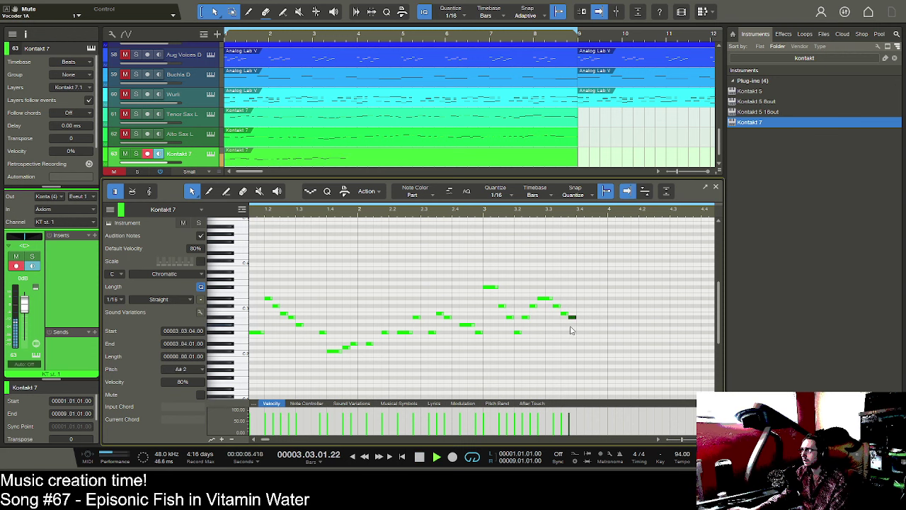
pyautogui.press('space')
pyautogui.click(582, 322)
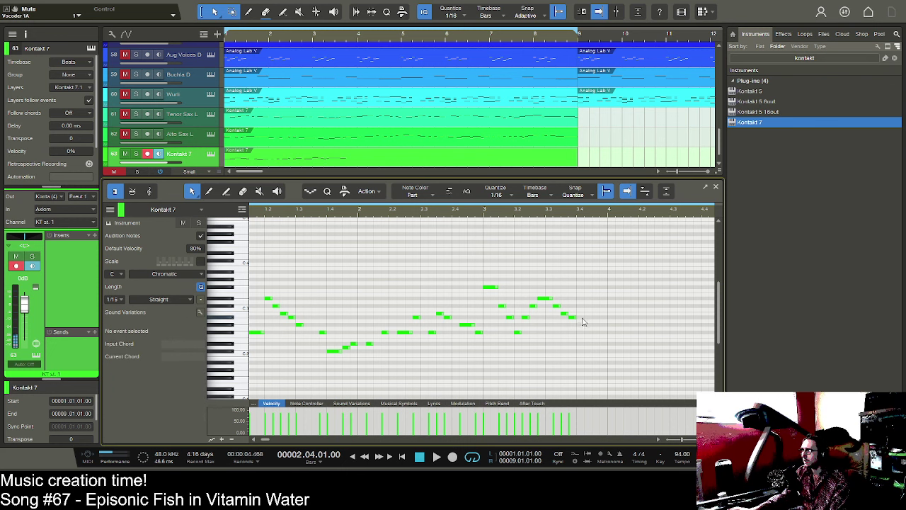
pyautogui.click(588, 331)
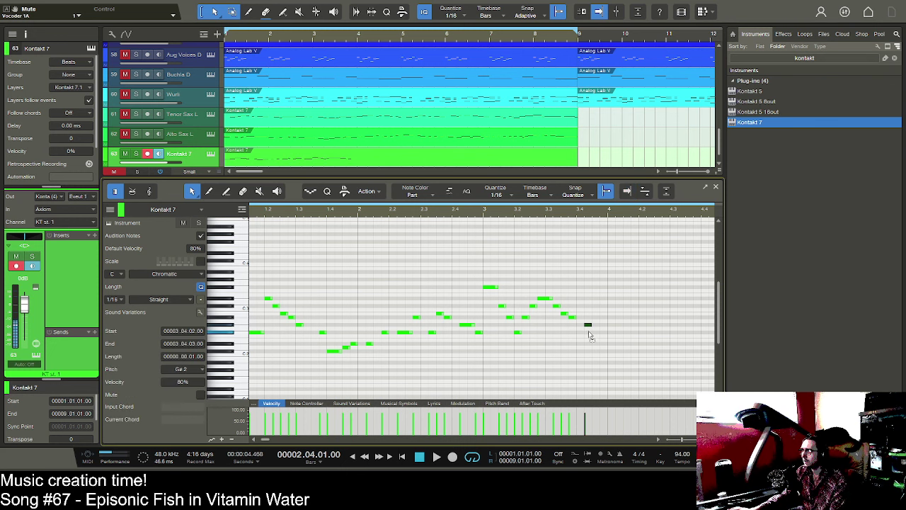
# - Finish bar 3 with sixteenth notes D#3 at 3.4.3 and C#3 at 3.4.4, and play the phrase back
pyautogui.click(596, 298)
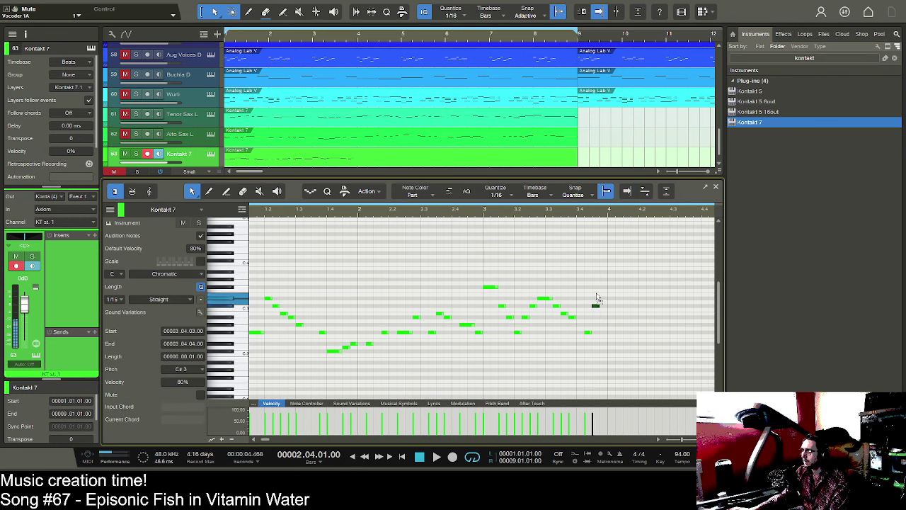
pyautogui.click(603, 306)
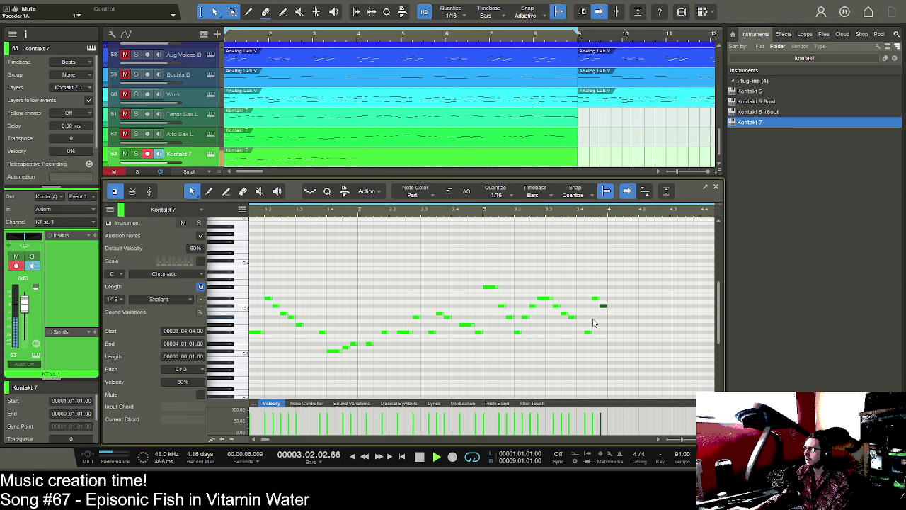
pyautogui.press('space')
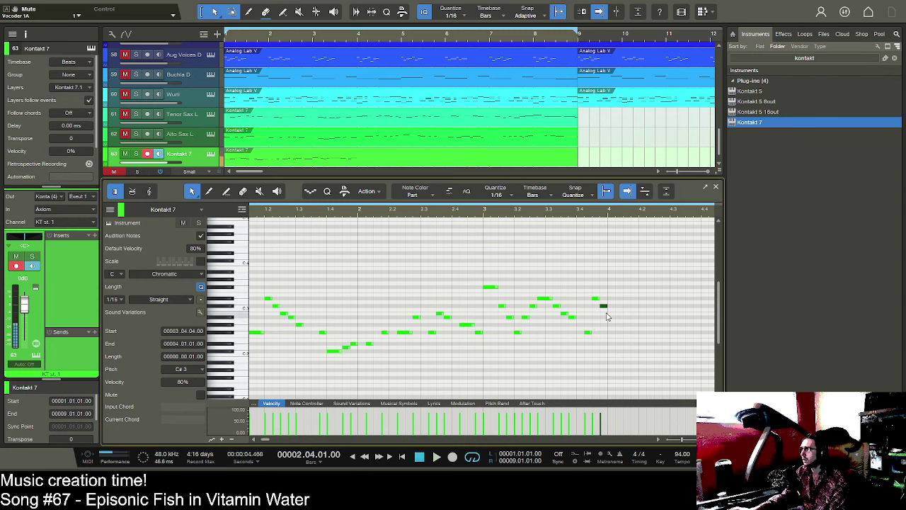
# - Open bar 4 with sixteenth-note A#2s at 4.1.3 and 4.2.1, and play the transition from bar 3
pyautogui.doubleClick(629, 317)
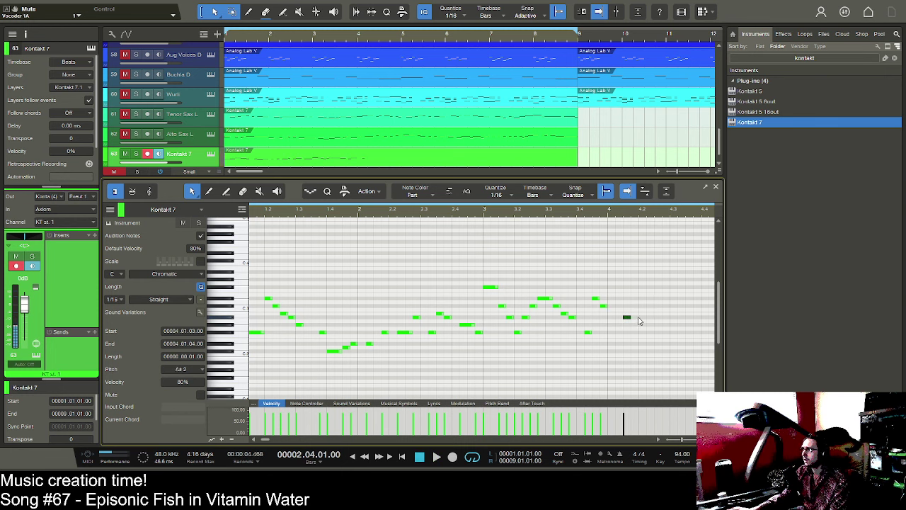
pyautogui.doubleClick(643, 318)
pyautogui.press('space')
pyautogui.moveTo(637, 214); pyautogui.dragTo(470, 212)
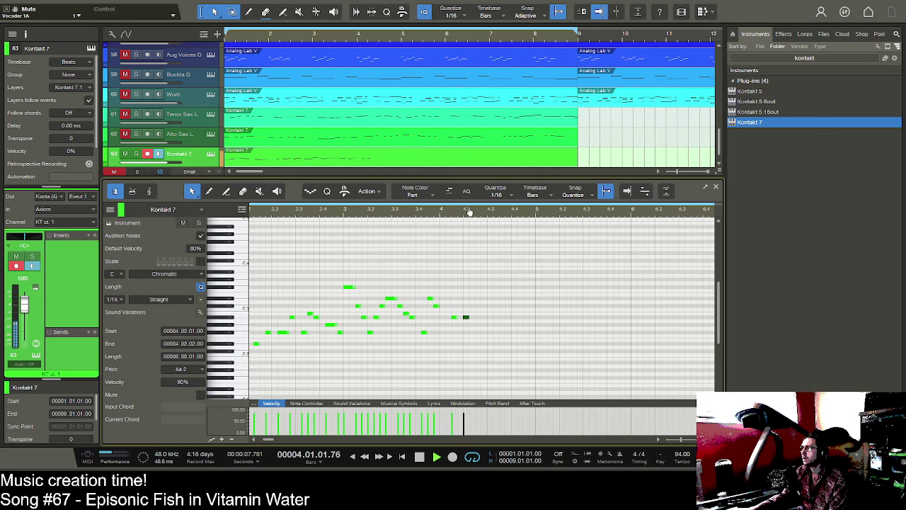
pyautogui.press('space')
# - Continue bar 4 with sixteenth-note B2s at 4.2.4 and 4.3.3, A#2 at 4.4.2 and B2 at 4.4.3, and play the result
pyautogui.click(483, 313)
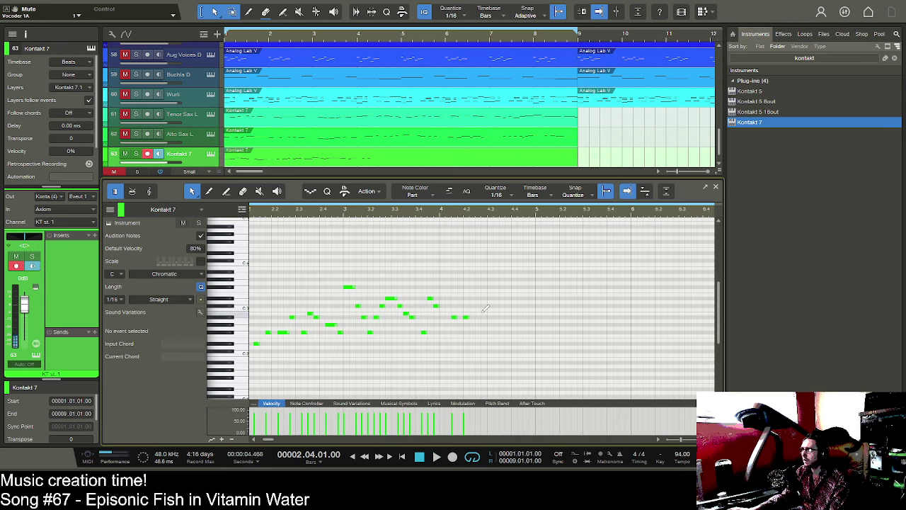
pyautogui.click(501, 314)
pyautogui.click(525, 317)
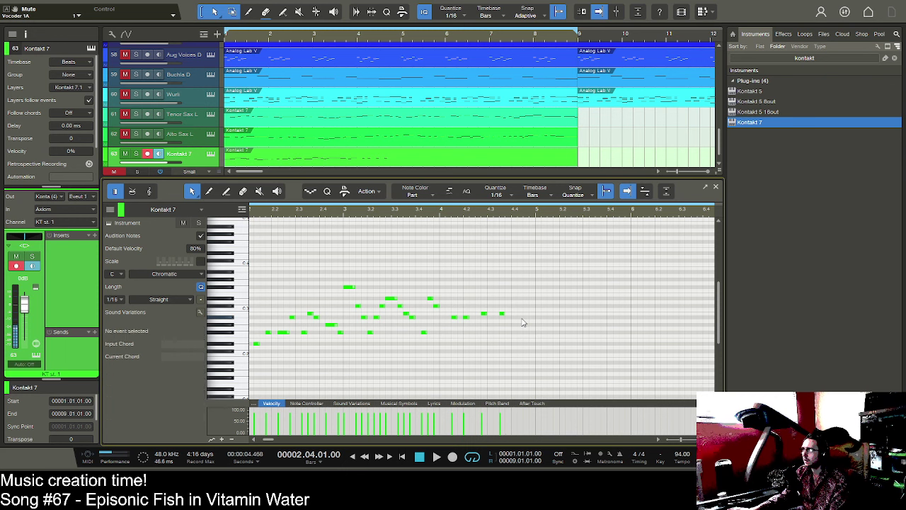
pyautogui.moveTo(525, 318); pyautogui.dragTo(520, 318)
pyautogui.doubleClick(526, 314)
pyautogui.press('space')
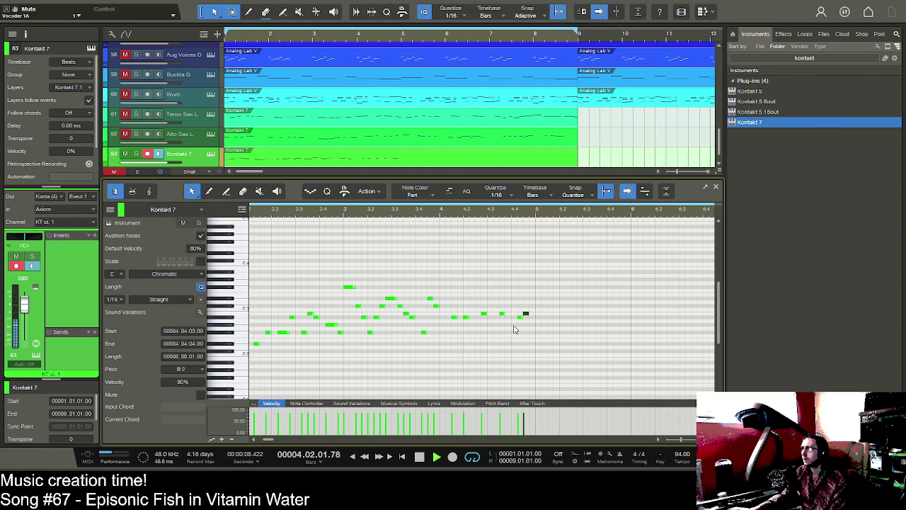
pyautogui.press('space')
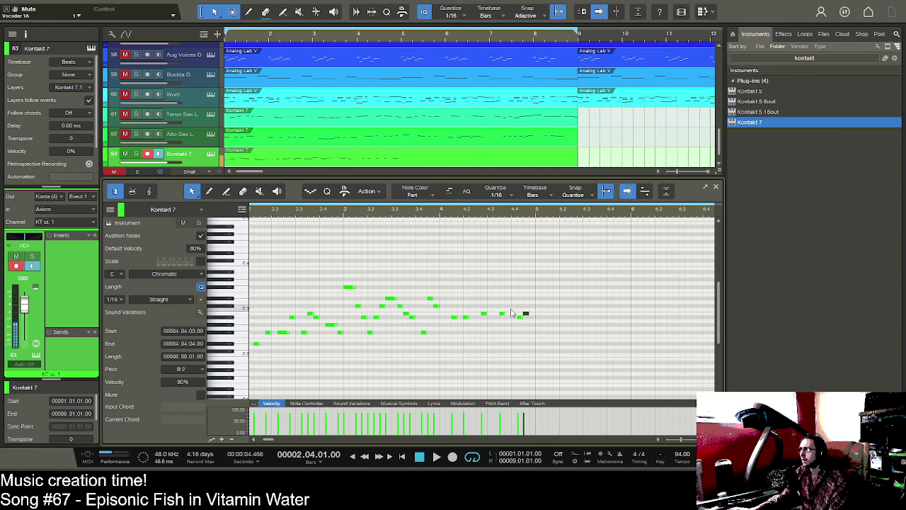
# - Add a sixteenth-note F#2 at 4.3.2 and play bar 4 with the playback start at 3.4.4
pyautogui.click(509, 332)
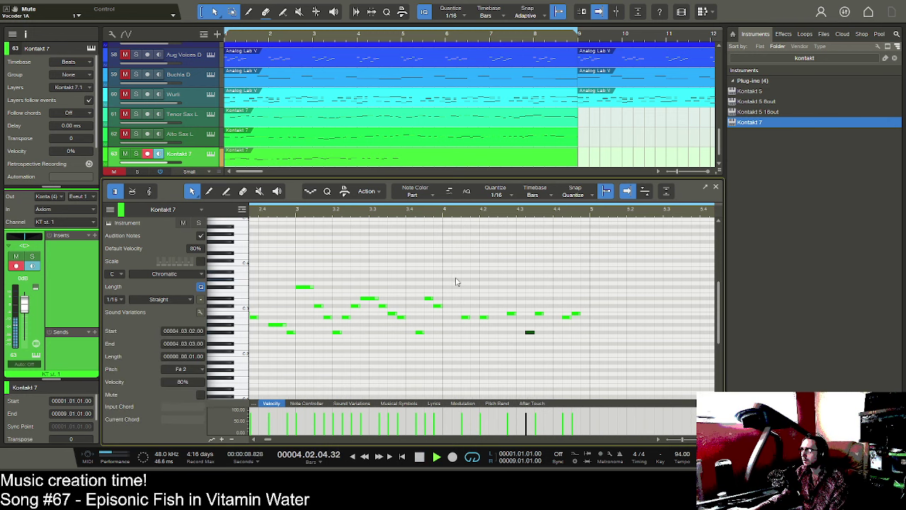
pyautogui.press('space')
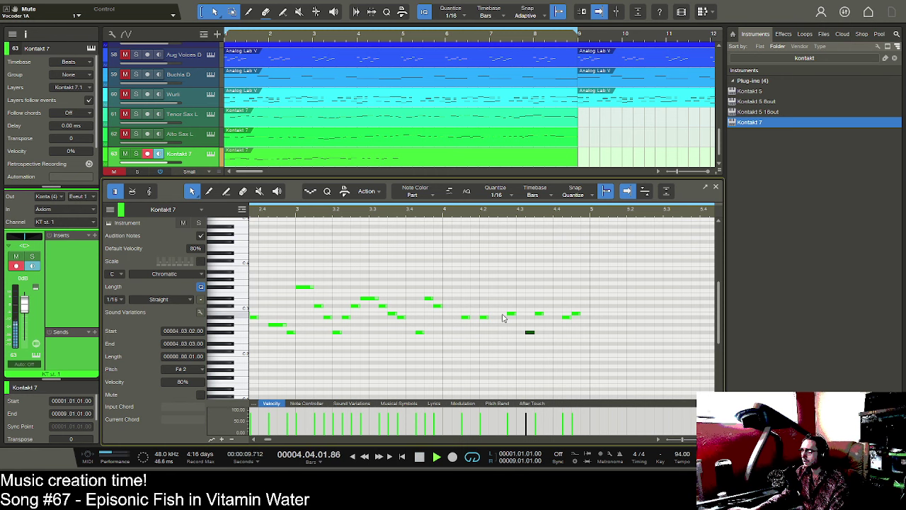
pyautogui.press('space')
# - Lengthen the A#2 at 4.2.1 and the B2 at 4.3.3 to eighth notes, and play bar 4
pyautogui.click(484, 317)
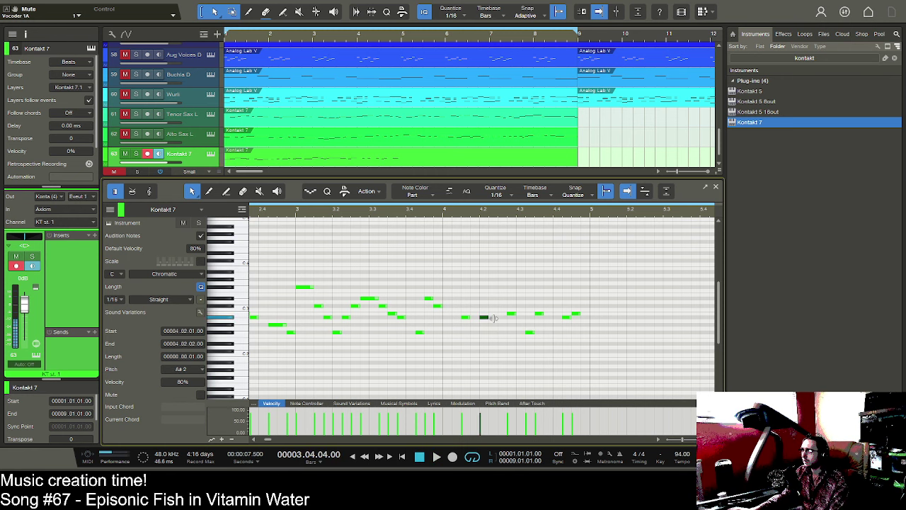
pyautogui.press('space')
pyautogui.moveTo(494, 318); pyautogui.dragTo(547, 323)
pyautogui.press('space')
pyautogui.click(539, 313)
pyautogui.press('space')
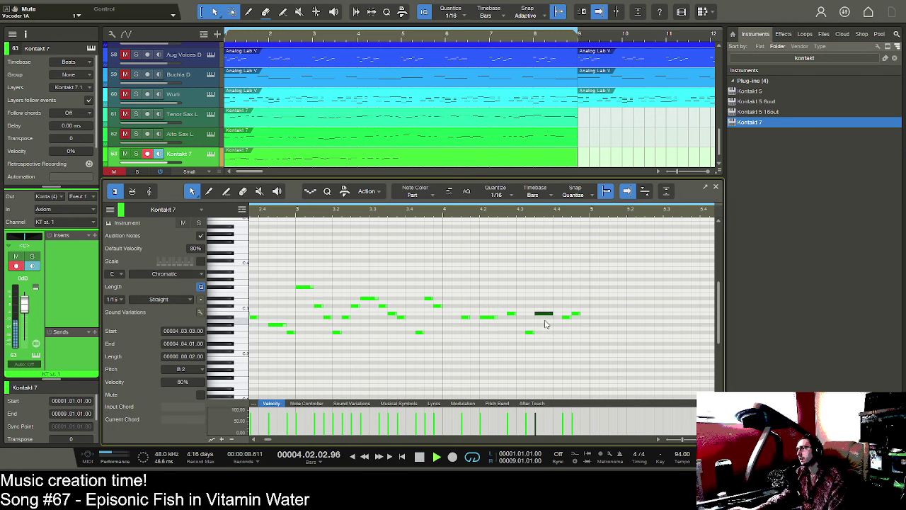
pyautogui.press('space')
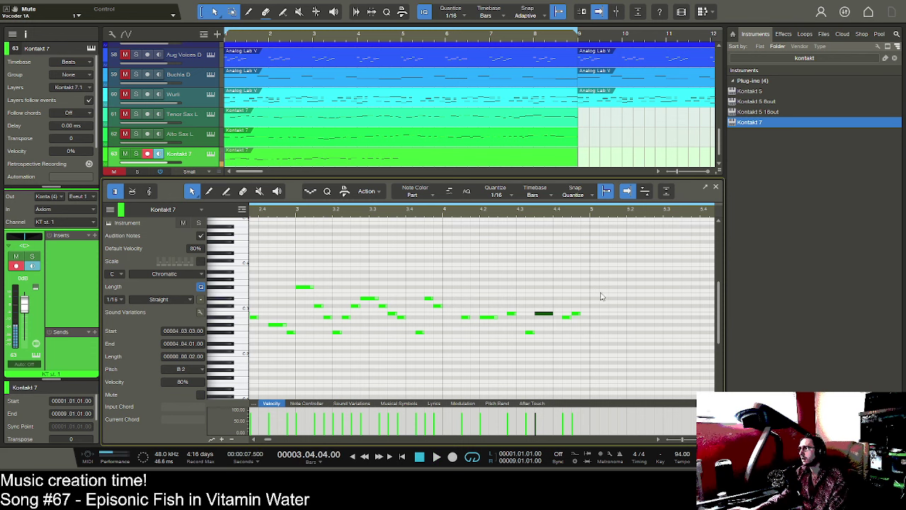
# - Place an eighth-note B3 at 5.1.3 and set the playback start to 4.4.3
pyautogui.moveTo(600, 213); pyautogui.dragTo(543, 217)
pyautogui.click(558, 273)
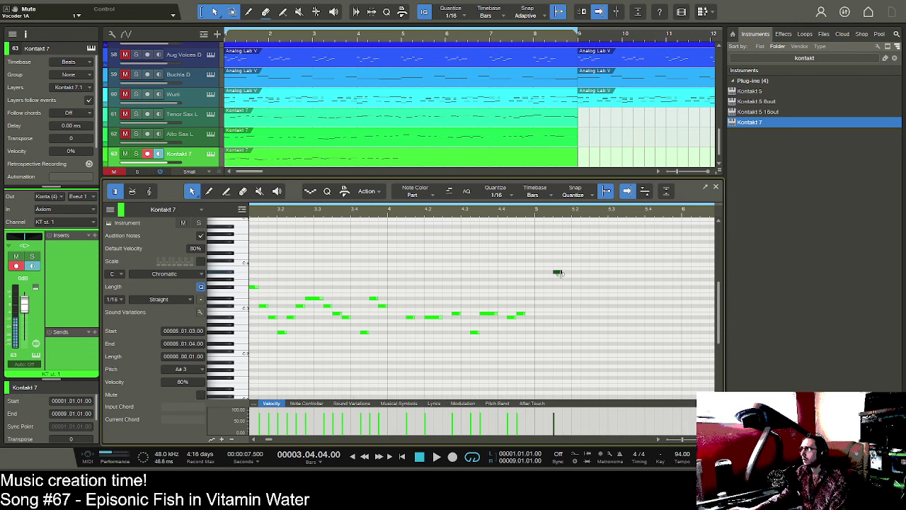
pyautogui.moveTo(564, 277); pyautogui.dragTo(569, 266)
pyautogui.press('space')
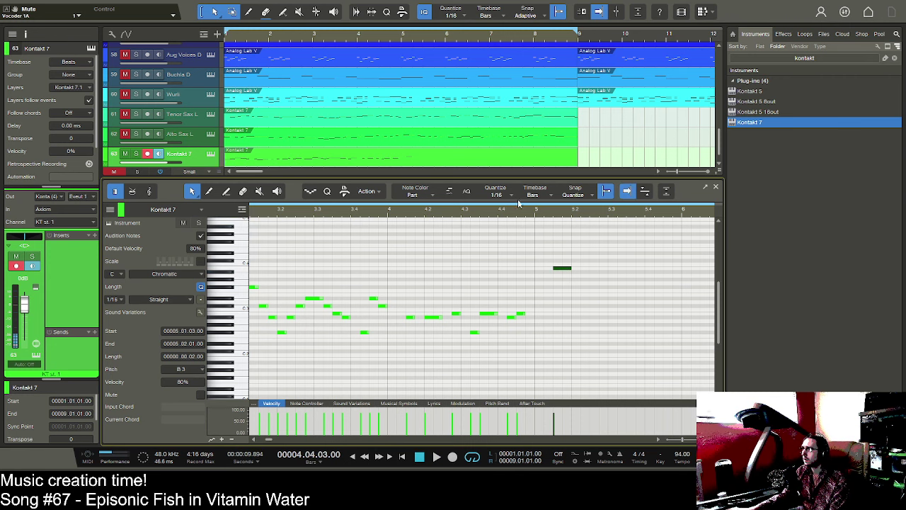
# - Switch quantize to 1/32, lead into the B3 with thirty-second notes D#3, F#3, G#3 and A#3 from 5.1.1, and play the run
pyautogui.moveTo(548, 214); pyautogui.dragTo(550, 228)
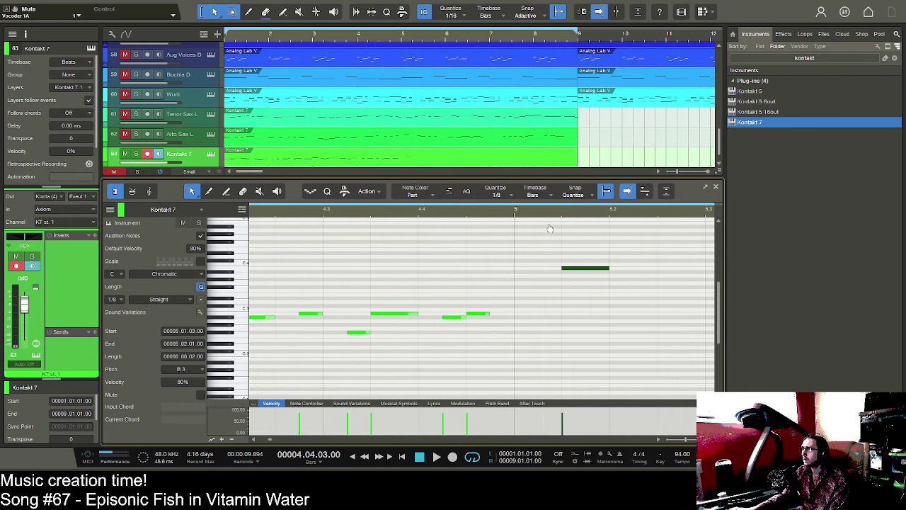
pyautogui.hotkey('alt', '6')
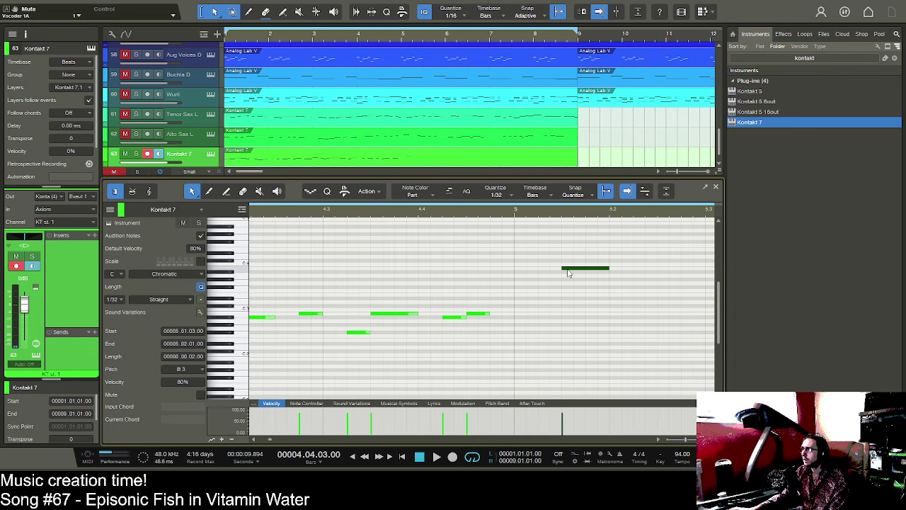
pyautogui.doubleClick(556, 272)
pyautogui.doubleClick(544, 279)
pyautogui.doubleClick(532, 287)
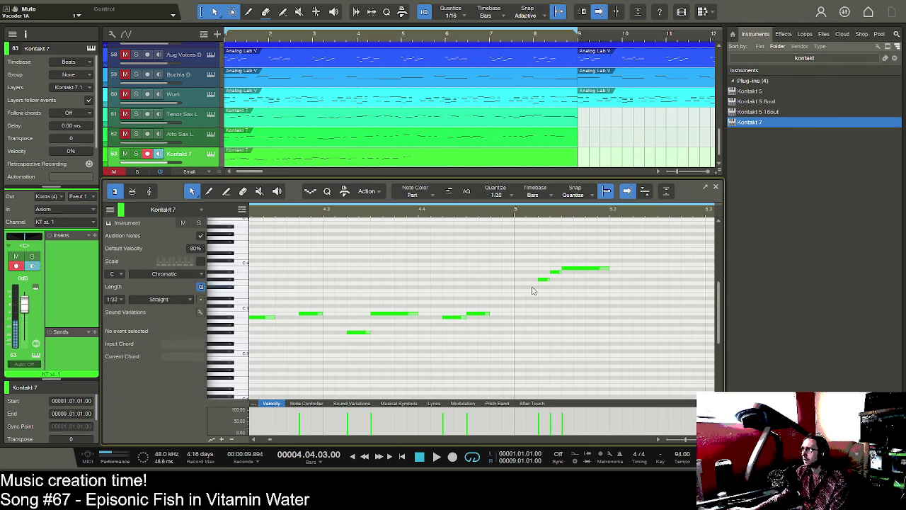
pyautogui.click(521, 298)
pyautogui.doubleClick(522, 296)
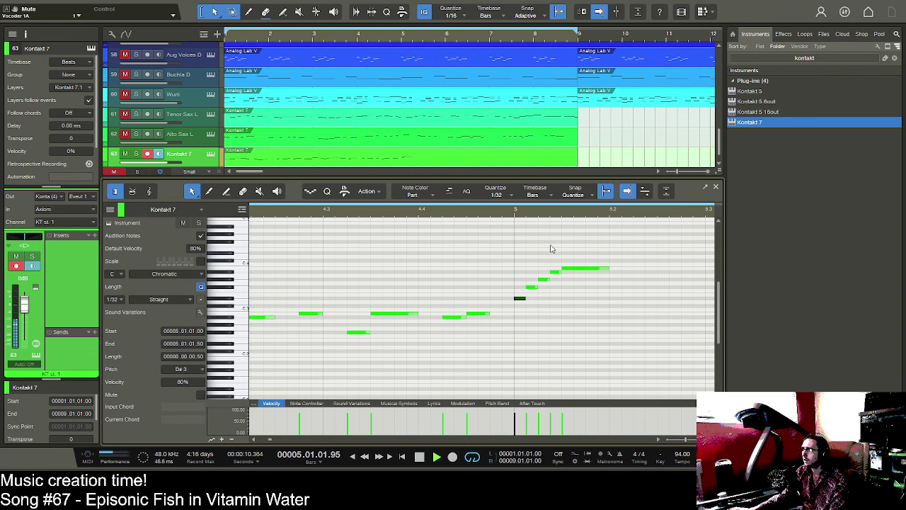
pyautogui.press('space')
# - Return quantize to 1/16, continue the climb with eighth notes C#4 at 5.2.1 and D#4 at 5.2.3, and play it
pyautogui.moveTo(599, 210); pyautogui.dragTo(522, 206)
pyautogui.press('space')
pyautogui.hotkey('alt', '5')
pyautogui.click(533, 261)
pyautogui.moveTo(533, 262); pyautogui.dragTo(593, 253)
pyautogui.doubleClick(574, 253)
pyautogui.press('space')
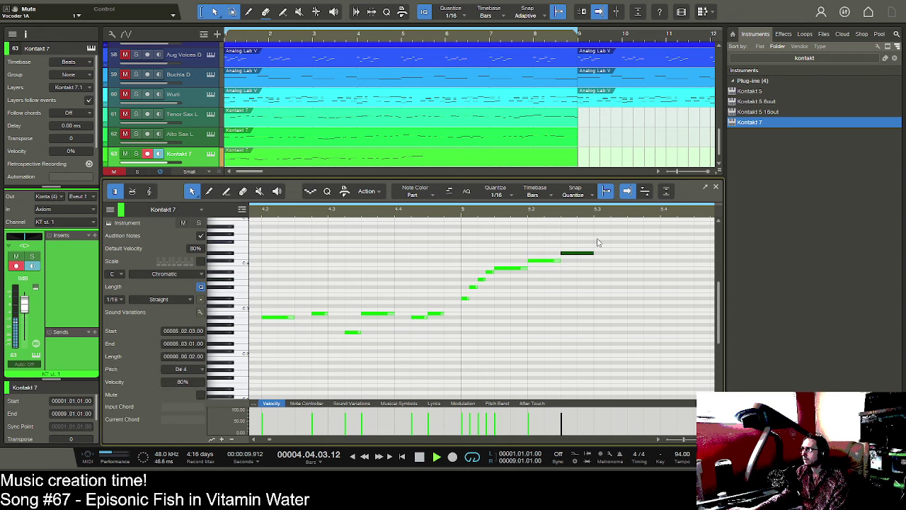
pyautogui.press('space')
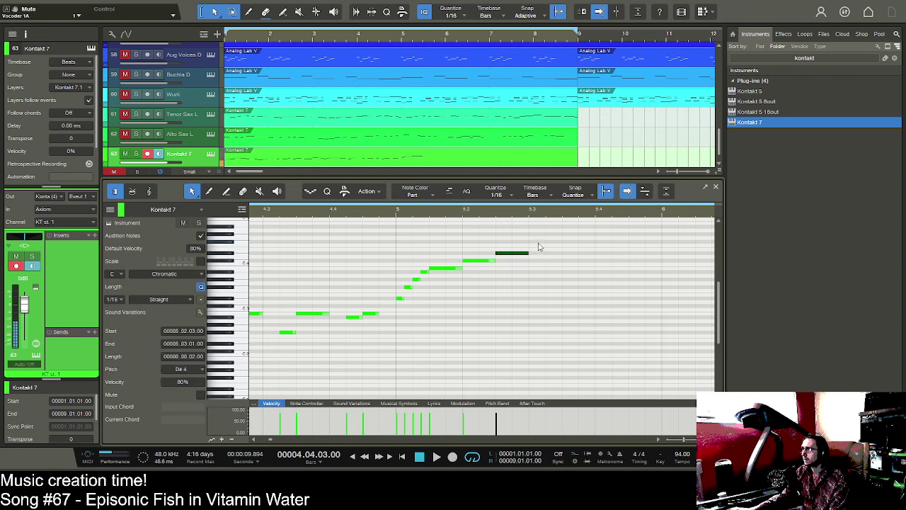
pyautogui.doubleClick(537, 243)
pyautogui.press('f')
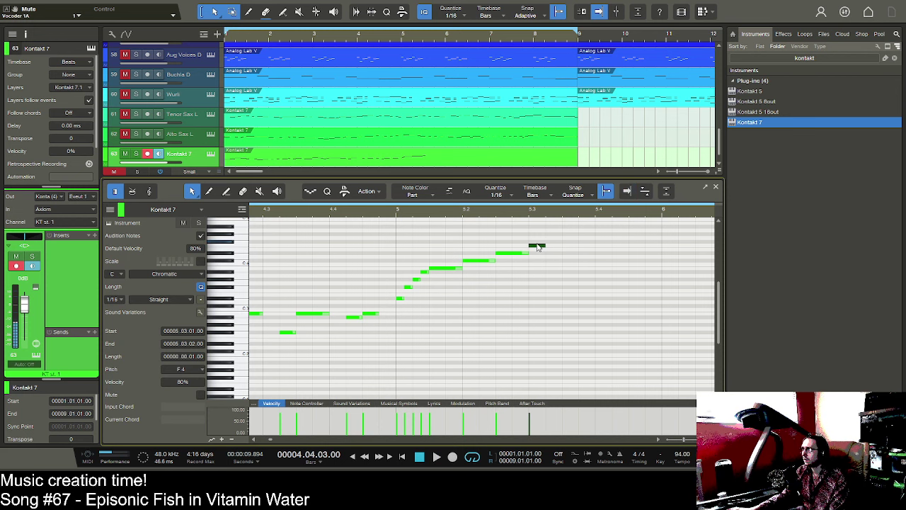
pyautogui.press('Delete')
# - Select the C#4 and D#4 eighth notes in bar 5 and play back the rising line from 4.4.3
pyautogui.scroll(-1, 238, 387)
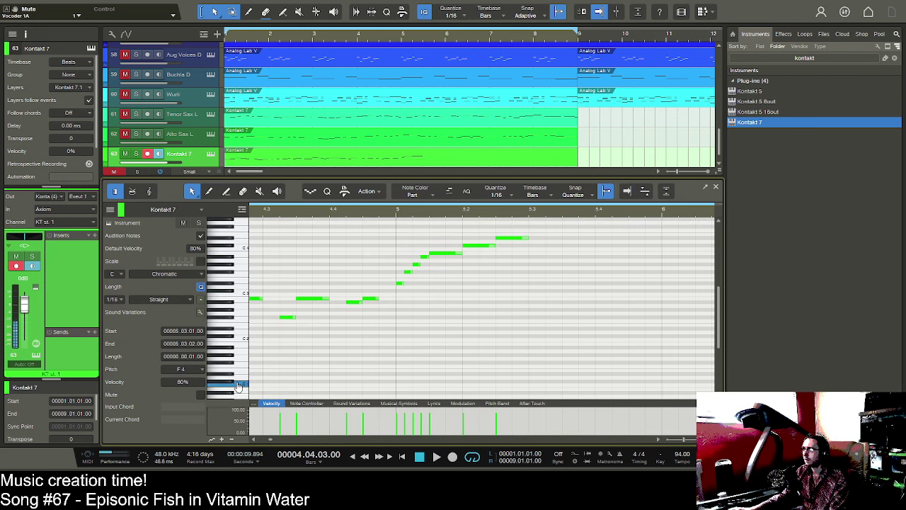
pyautogui.scroll(-1, 263, 340)
pyautogui.scroll(1, 357, 264)
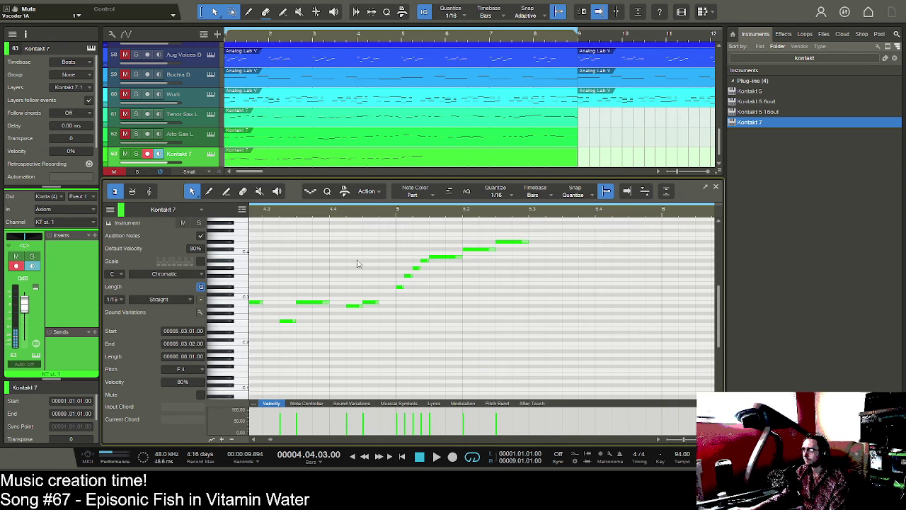
pyautogui.moveTo(394, 216)
pyautogui.mouseDown()
pyautogui.moveTo(398, 192)
pyautogui.moveTo(390, 212)
pyautogui.mouseUp()
pyautogui.moveTo(505, 309); pyautogui.dragTo(451, 229)
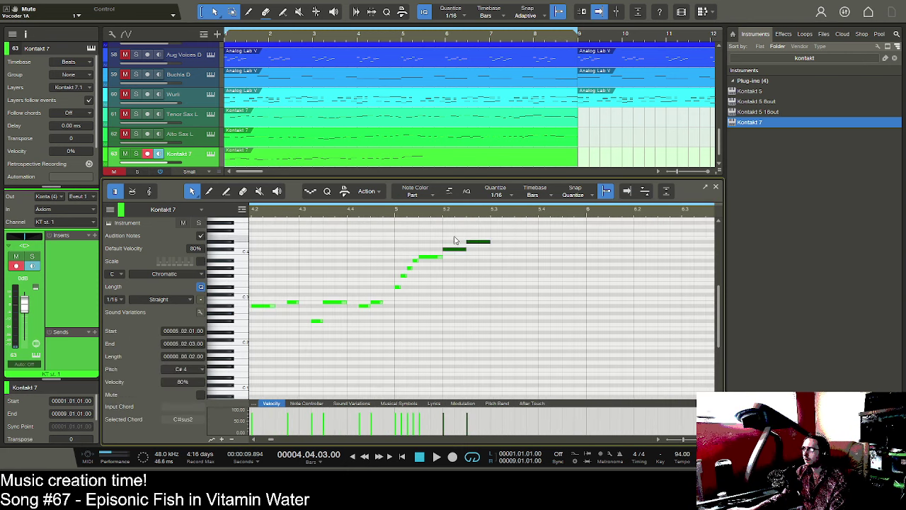
pyautogui.press('space')
pyautogui.press('space')
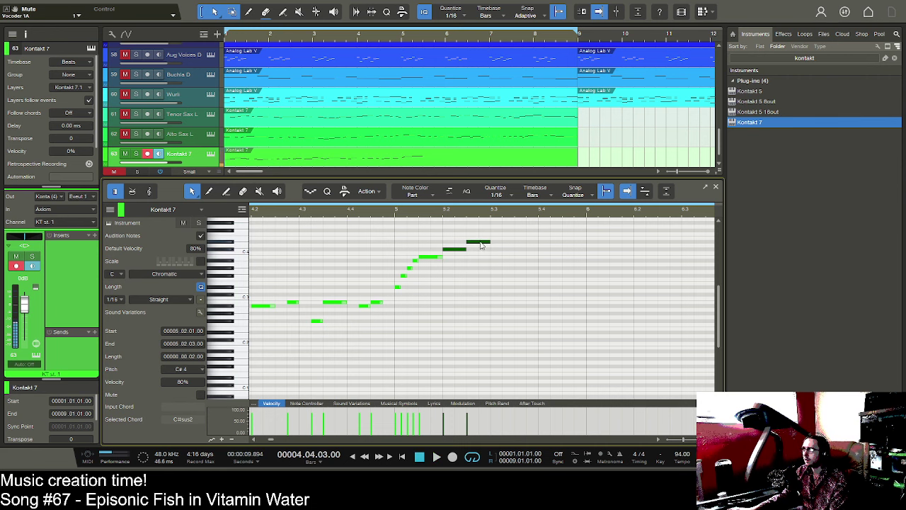
# - Descend with sixteenth notes D#3 at 5.3.1, A#2 at 5.3.3, F#2 at 5.4.1 and D#2 at 5.4.3, and play bar 5
pyautogui.click(495, 280)
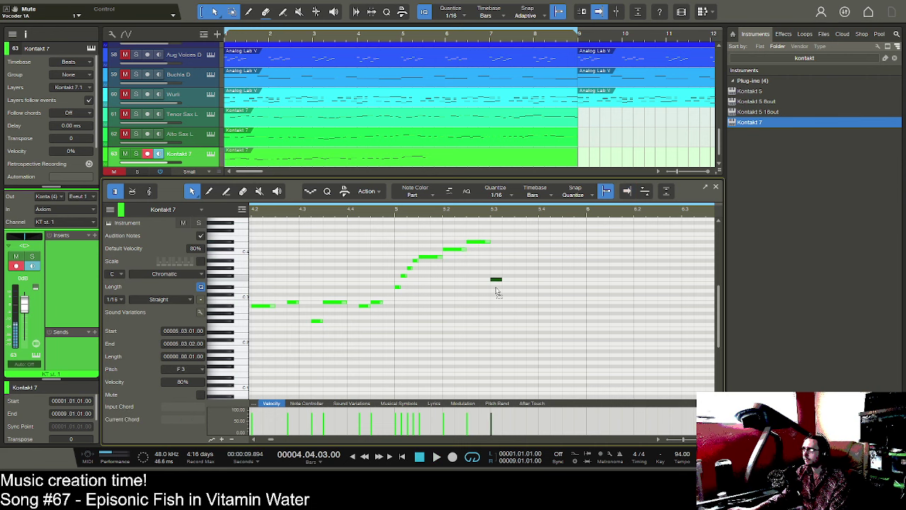
pyautogui.press('Down')
pyautogui.press('Down')
pyautogui.doubleClick(518, 306)
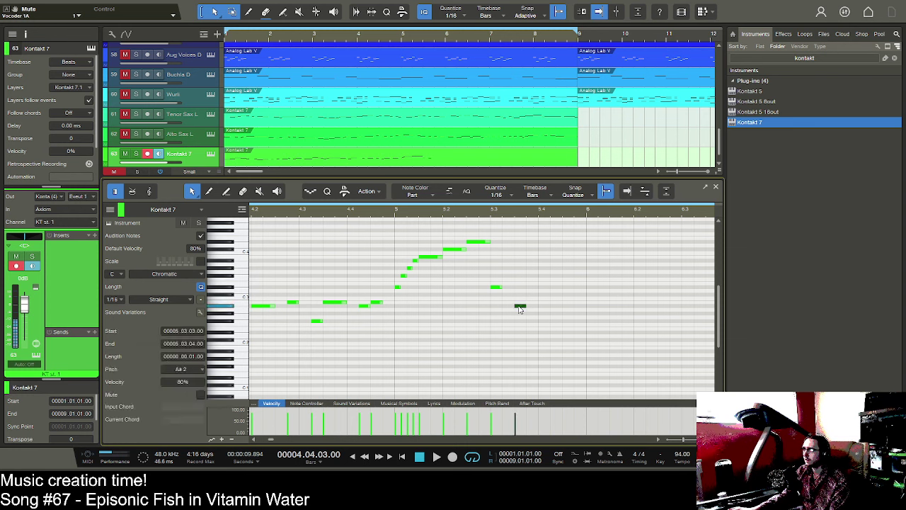
pyautogui.click(543, 321)
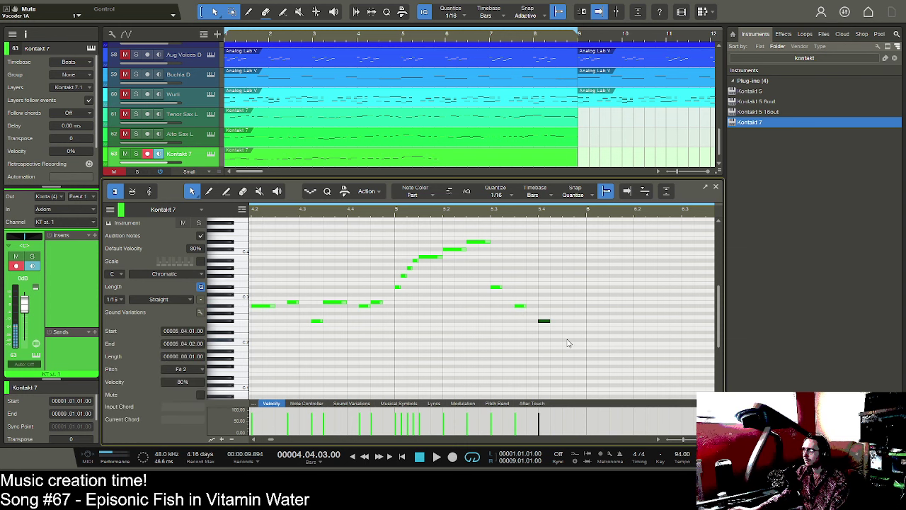
pyautogui.click(568, 332)
pyautogui.press('f')
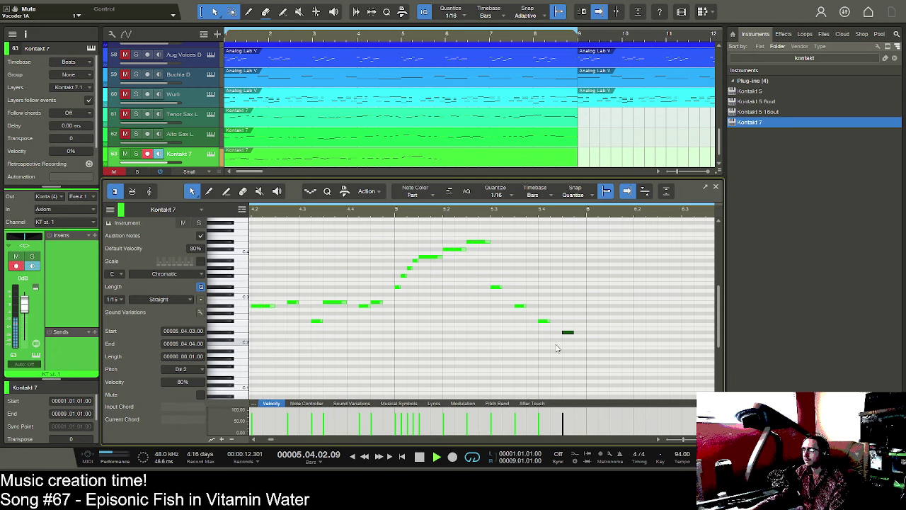
pyautogui.press('space')
pyautogui.press('space')
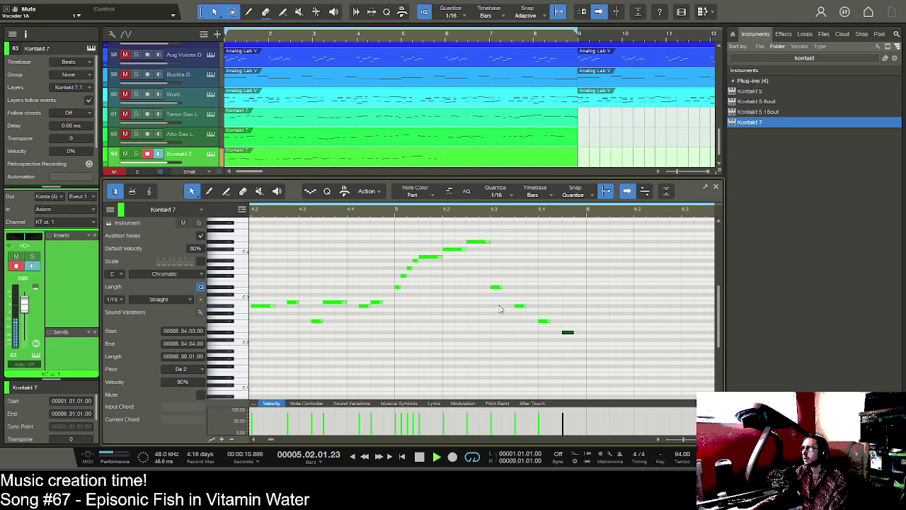
# - Move the A#2 earlier to 5.3.2 and the D#2 to 5.4.2, and play the revised descent
pyautogui.moveTo(521, 305); pyautogui.dragTo(510, 306)
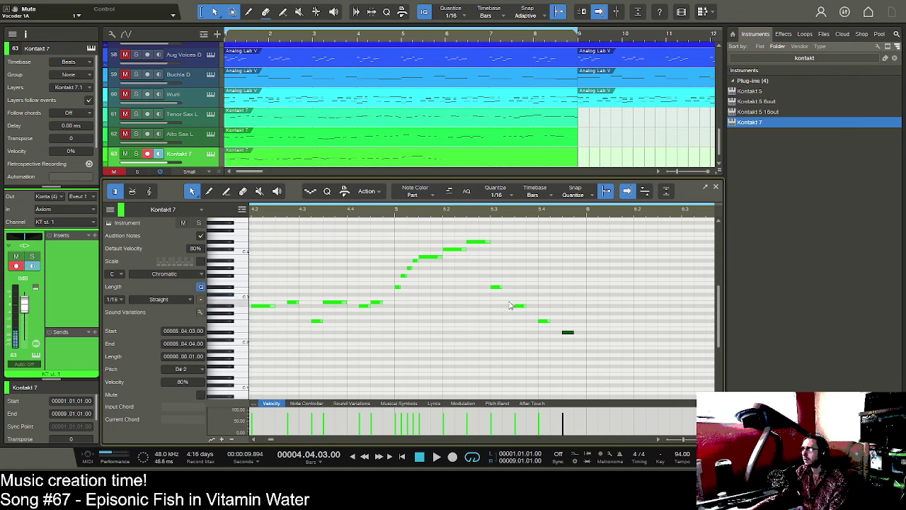
pyautogui.moveTo(570, 332); pyautogui.dragTo(559, 337)
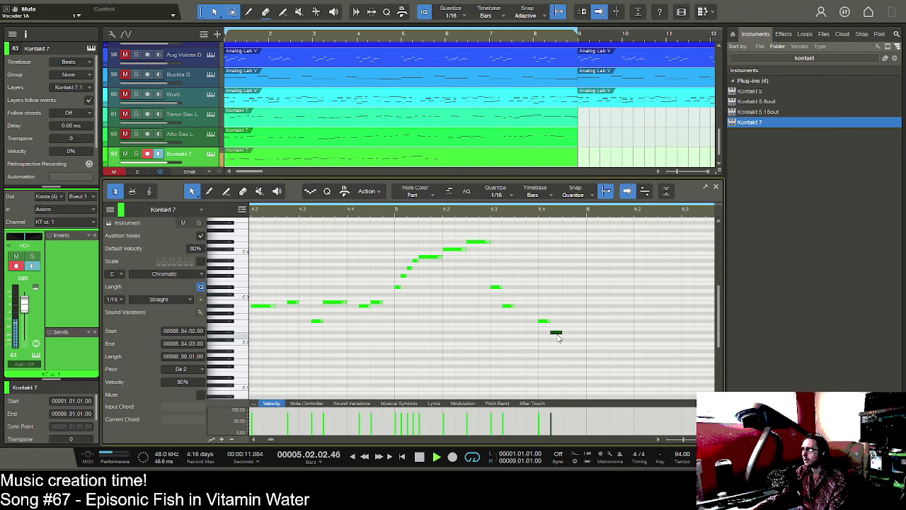
pyautogui.press('space')
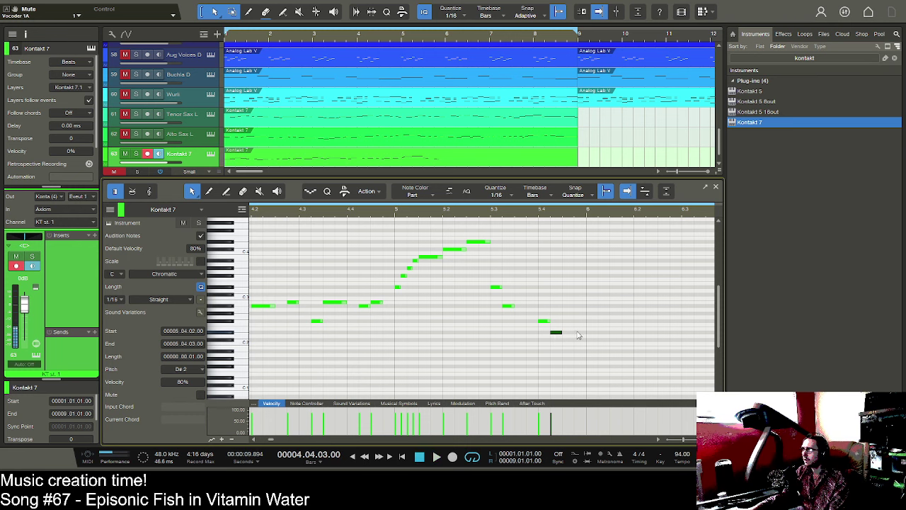
# - Add a sixteenth note F#2 at 5.4.4 and an eighth note F#1 at 6.1.1, playing back the phrase
pyautogui.click(578, 321)
pyautogui.press('space')
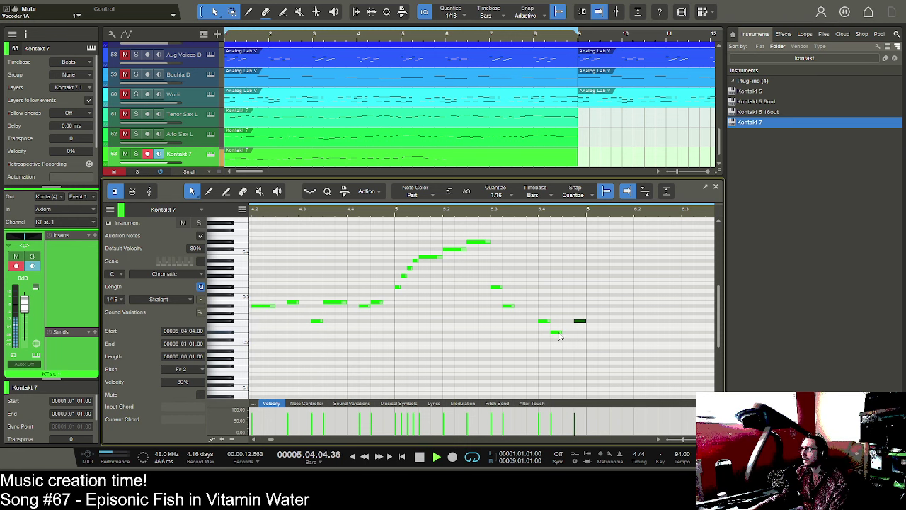
pyautogui.press('space')
pyautogui.click(591, 371)
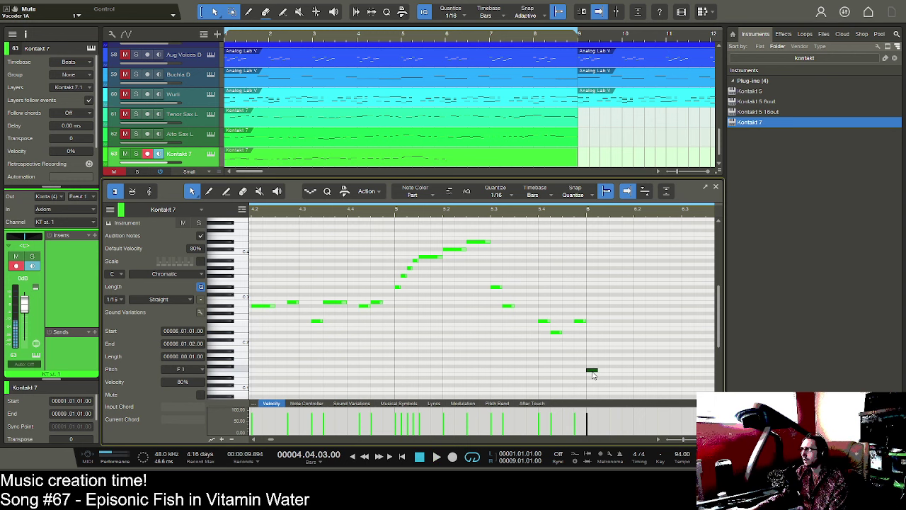
pyautogui.moveTo(592, 371); pyautogui.dragTo(609, 367)
pyautogui.press('space')
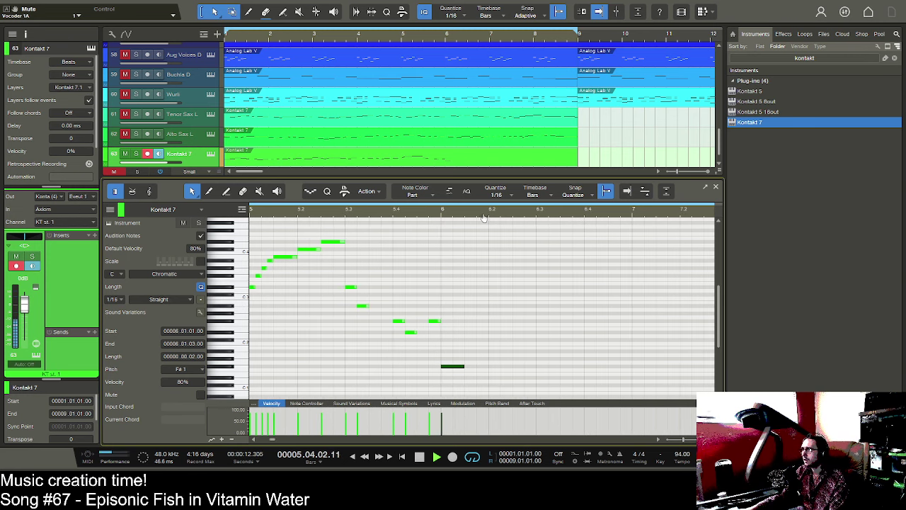
pyautogui.press('space')
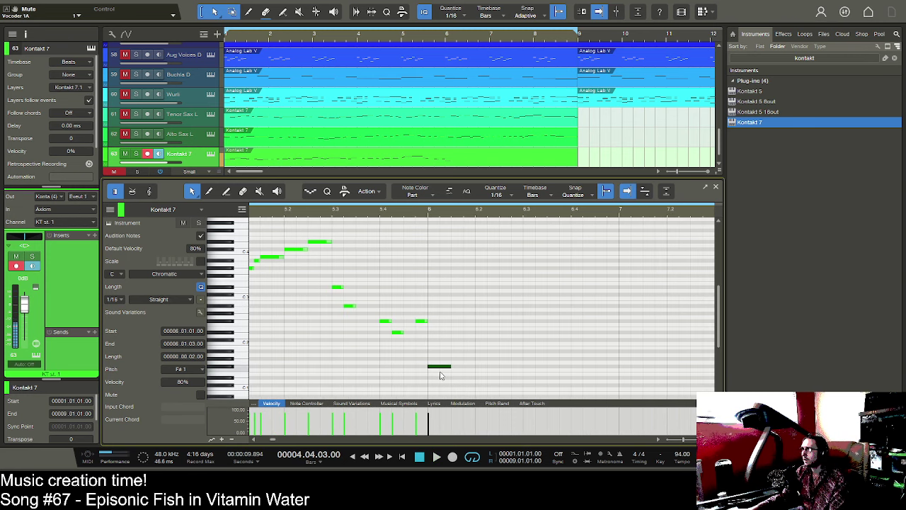
# - Add sixteenth notes C#2 at 6.1.4 and F#2 at 6.2.3, and play the line into bar 6
pyautogui.click(469, 341)
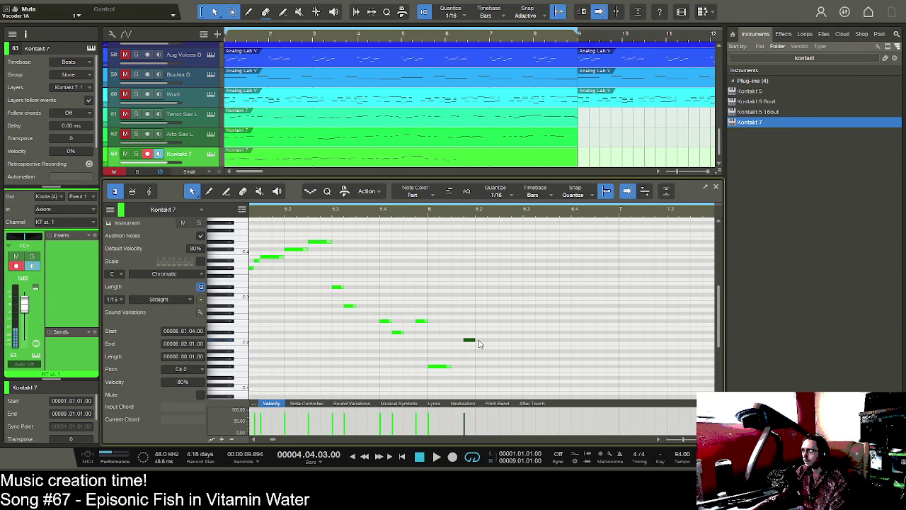
pyautogui.click(505, 329)
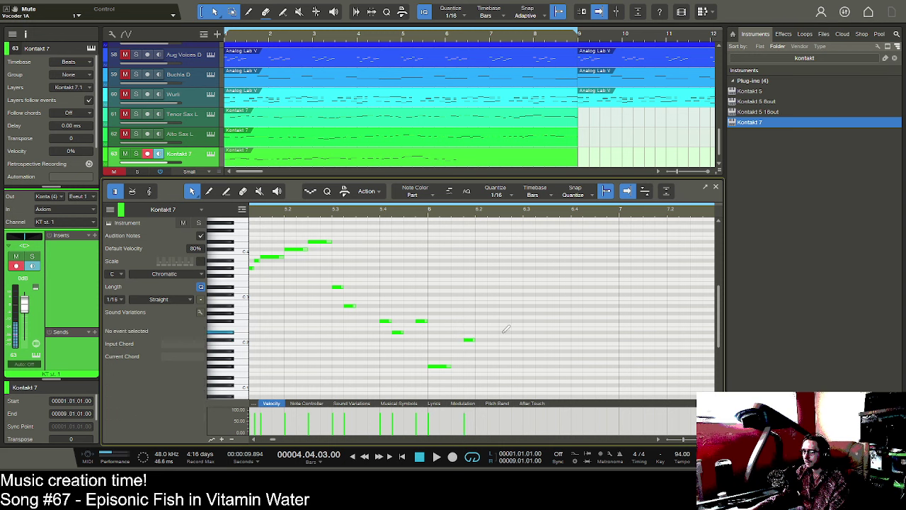
pyautogui.click(503, 332)
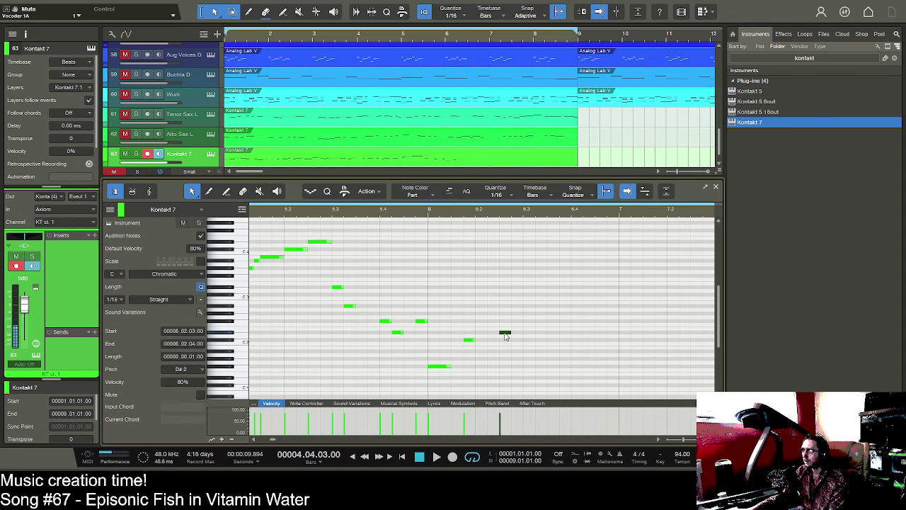
pyautogui.moveTo(506, 332); pyautogui.dragTo(504, 322)
pyautogui.press('space')
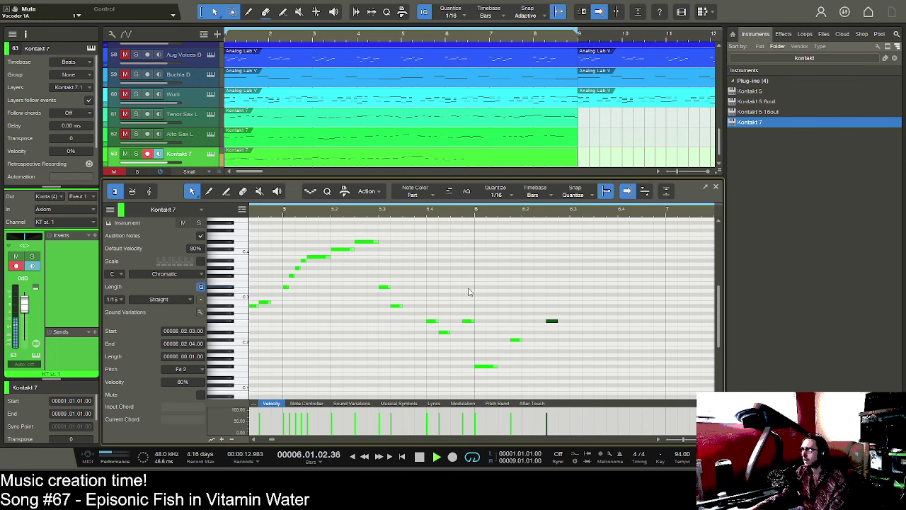
pyautogui.press('space')
pyautogui.press('space')
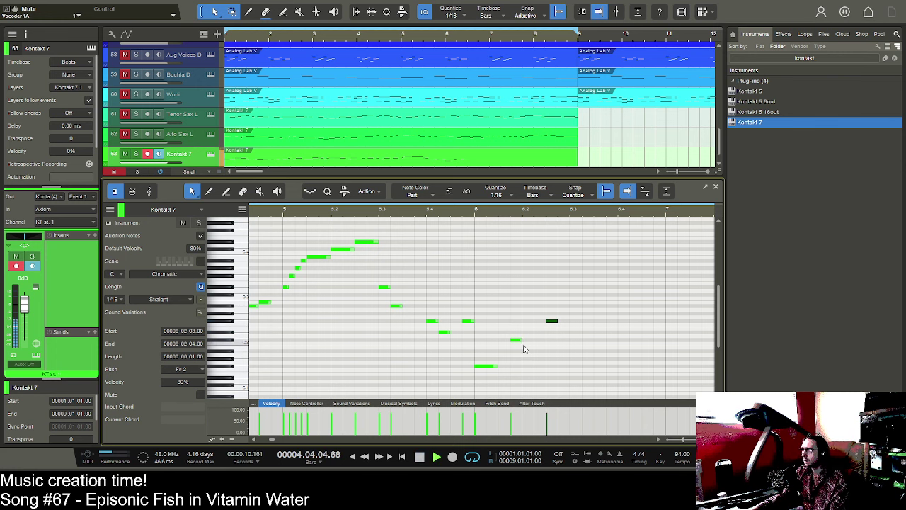
# - Add low F#1 sixteenth notes at 6.2.1 and 6.2.4, and start playback from 5.4.3
pyautogui.doubleClick(529, 363)
pyautogui.doubleClick(559, 367)
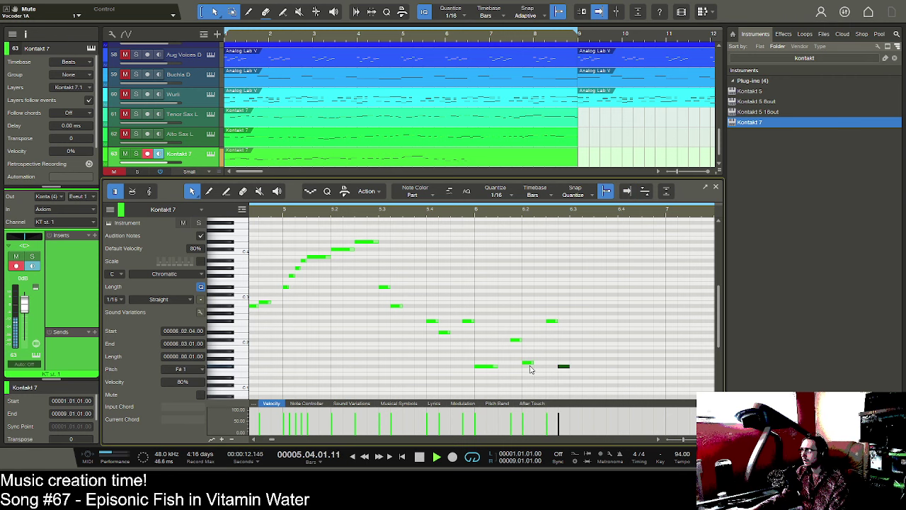
pyautogui.moveTo(530, 364); pyautogui.dragTo(531, 365)
pyautogui.click(455, 210)
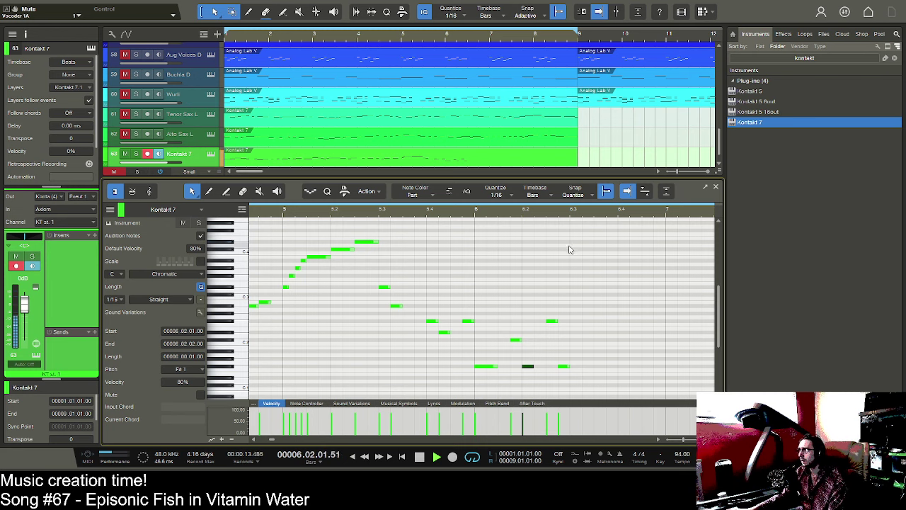
# - Continue bar 6 with sixteenth notes A#2 at 6.3.2, F#1 at 6.3.3, B2 at 6.4.1 and F#1 at 6.4.2, and play it
pyautogui.doubleClick(586, 305)
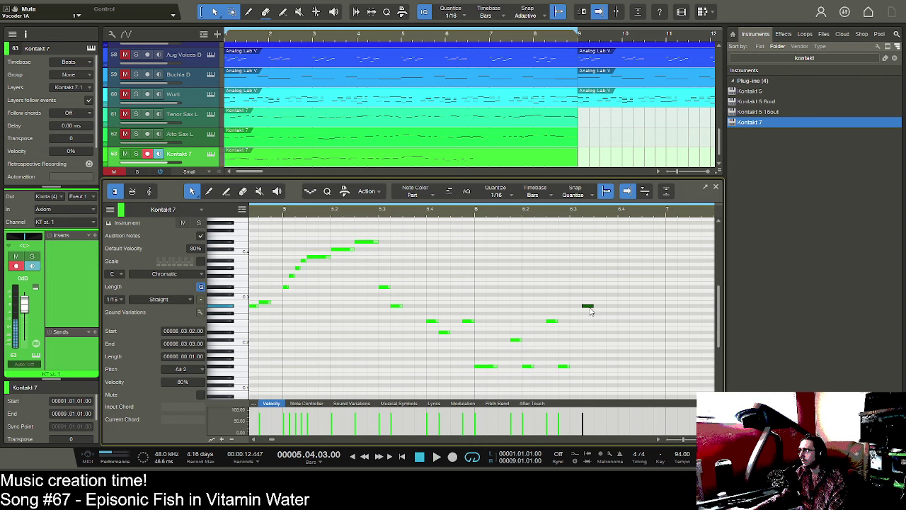
pyautogui.doubleClick(599, 366)
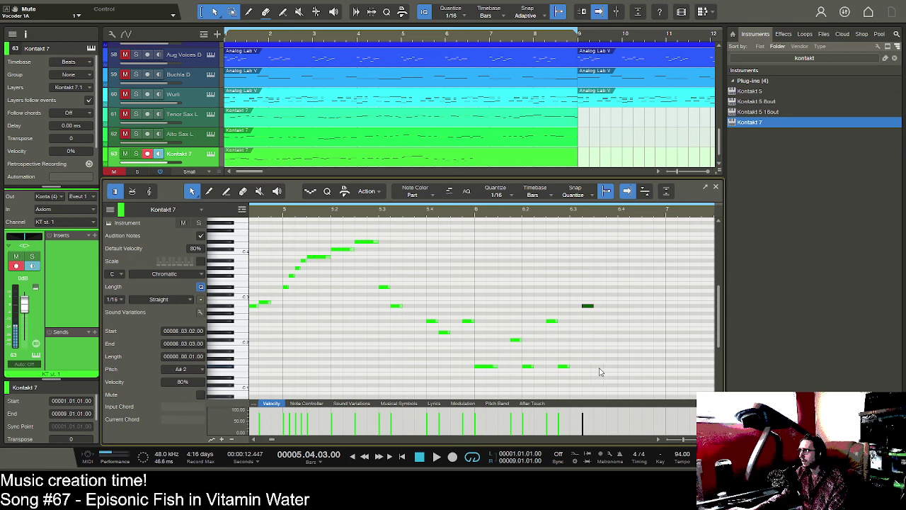
pyautogui.doubleClick(622, 294)
pyautogui.click(623, 303)
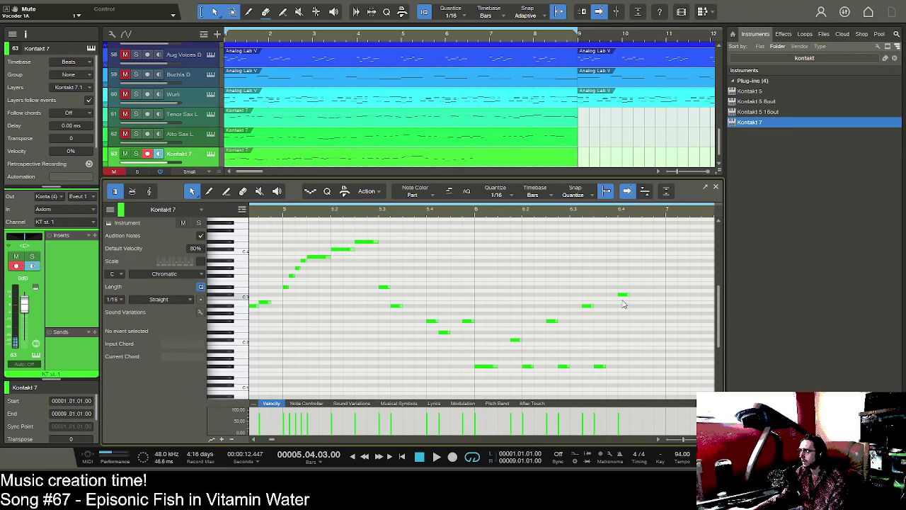
pyautogui.moveTo(623, 294); pyautogui.dragTo(624, 303)
pyautogui.click(634, 367)
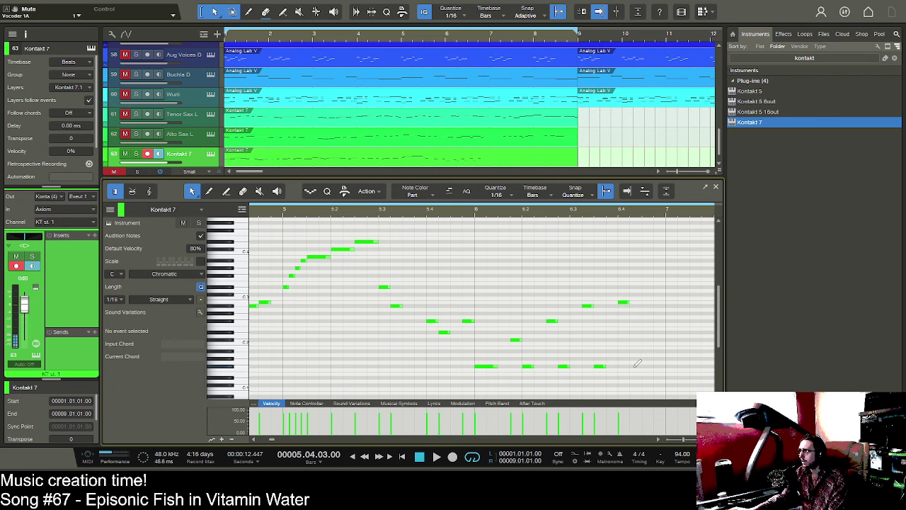
pyautogui.doubleClick(636, 366)
pyautogui.press('space')
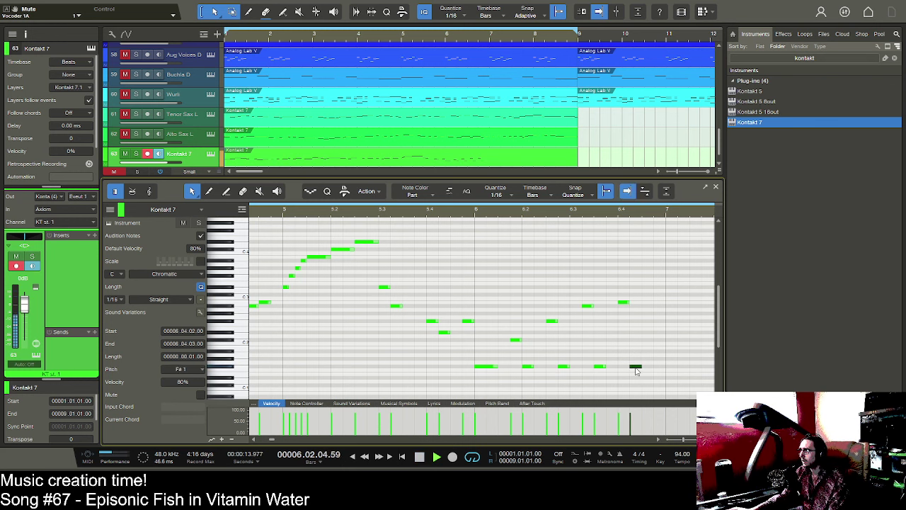
pyautogui.press('space')
# - Add a sixteenth note C#3 at 6.4.4 and play bar 6
pyautogui.doubleClick(654, 340)
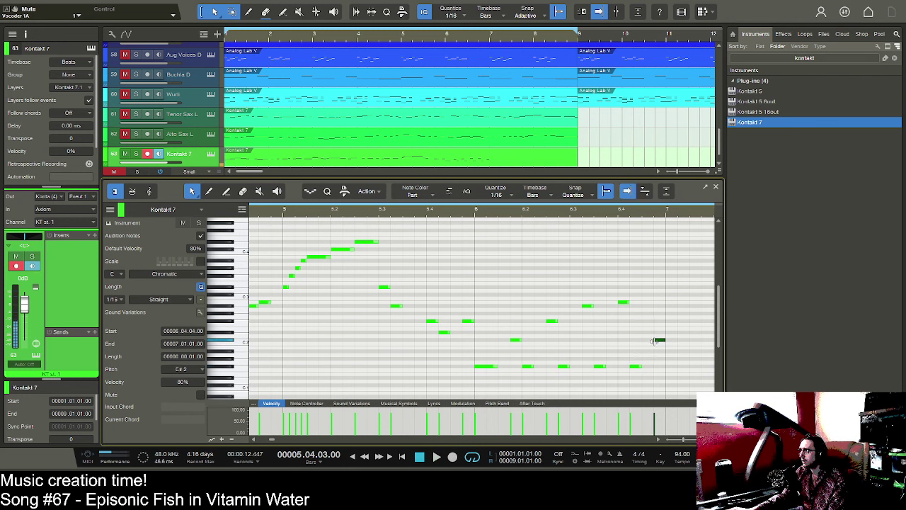
pyautogui.moveTo(653, 341); pyautogui.dragTo(662, 294)
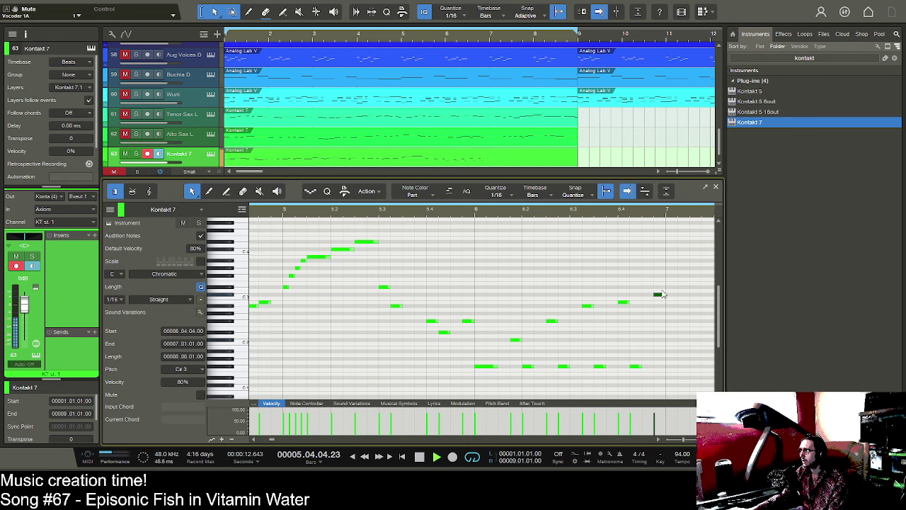
pyautogui.moveTo(640, 211); pyautogui.dragTo(530, 209)
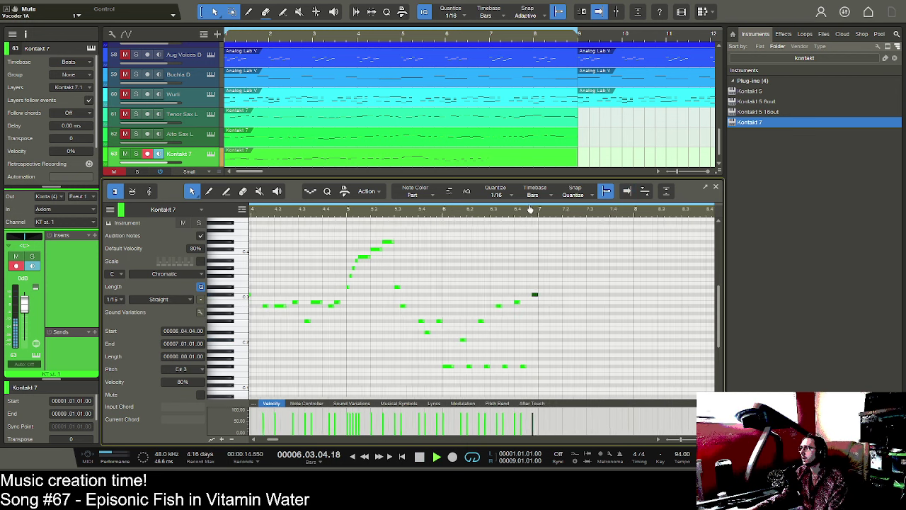
pyautogui.press('space')
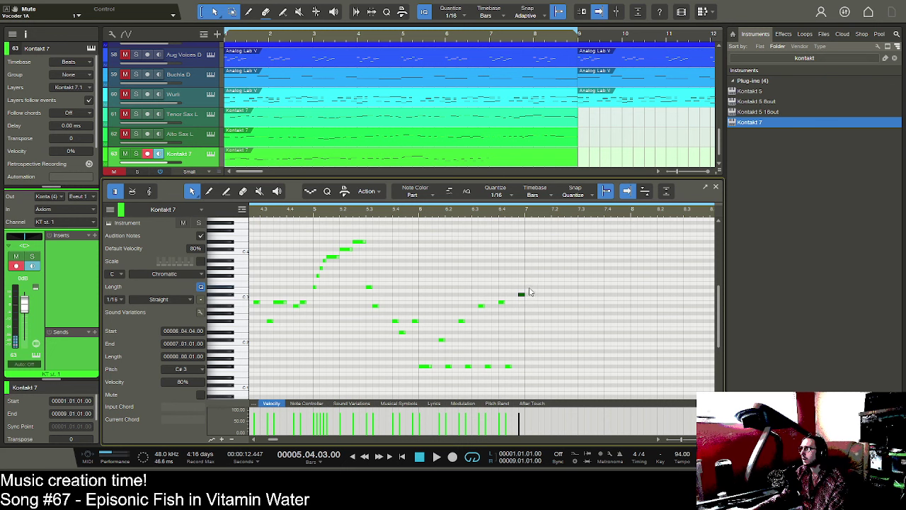
# - Start bar 7 with eighth notes D#3 at 7.1.2 and 7.2.4, and sixteenth notes C#3 at 7.2.1 and B2 at 7.2.2
pyautogui.moveTo(532, 287); pyautogui.dragTo(543, 288)
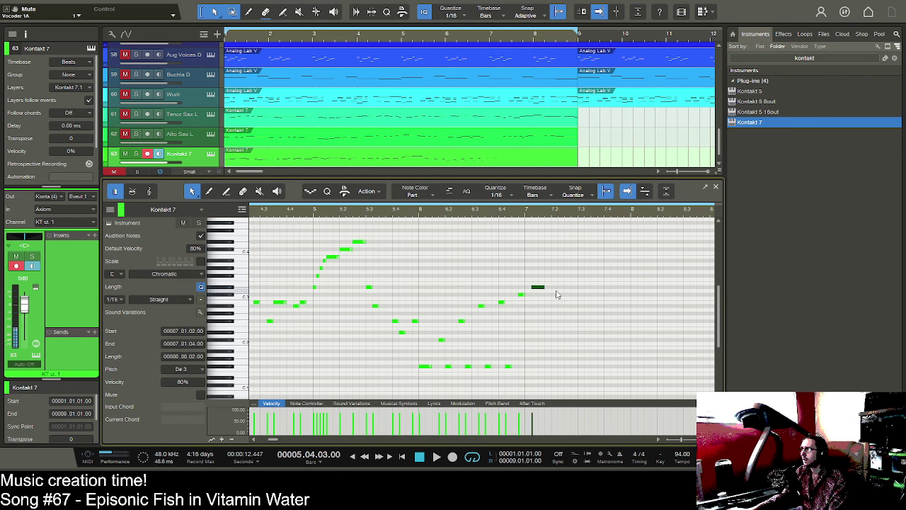
pyautogui.click(553, 294)
pyautogui.click(560, 302)
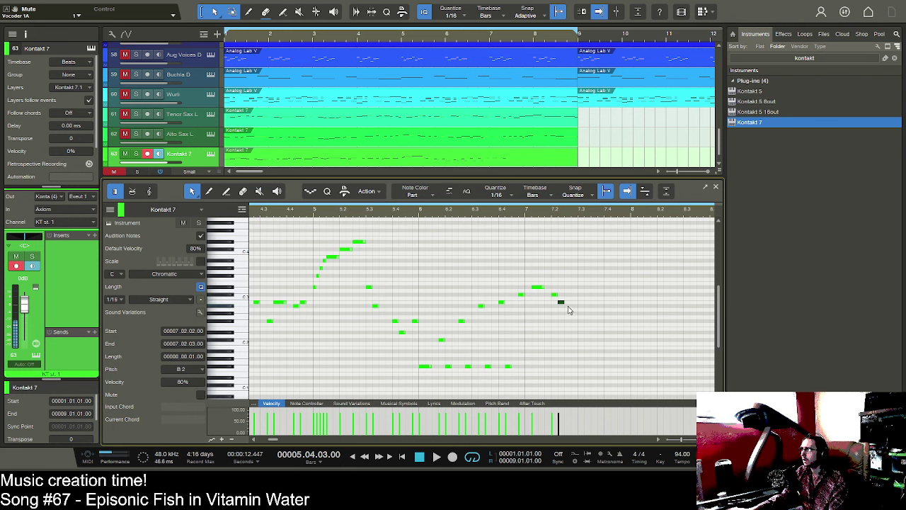
pyautogui.click(574, 287)
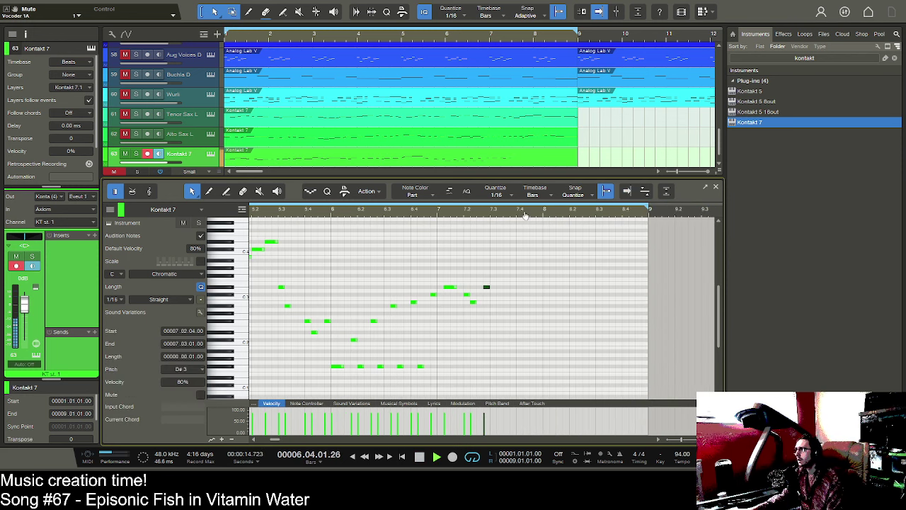
pyautogui.press('space')
pyautogui.moveTo(489, 286); pyautogui.dragTo(497, 287)
# - Add sixteenth notes D#2 at 7.3.3, F#2 at 7.4.1 and G#2 at 7.4.3, playing back bar 7 along the way
pyautogui.click(505, 283)
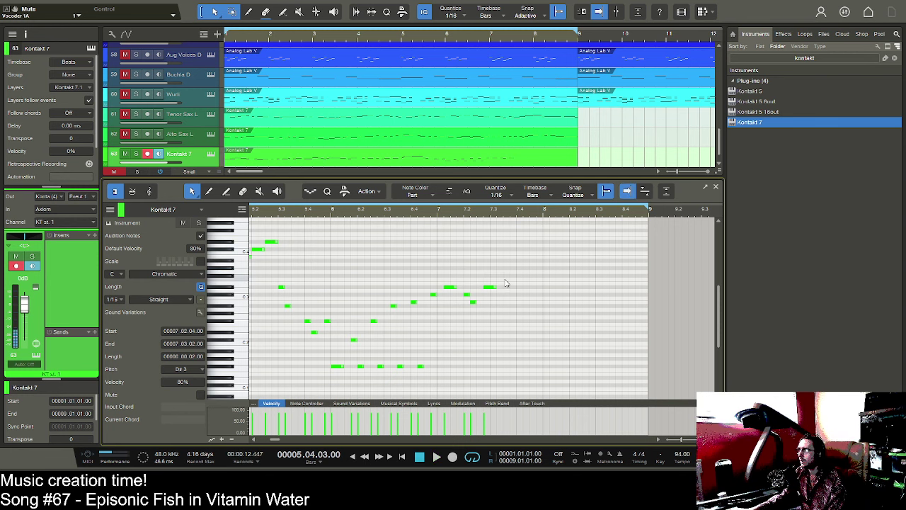
pyautogui.doubleClick(506, 279)
pyautogui.click(504, 316)
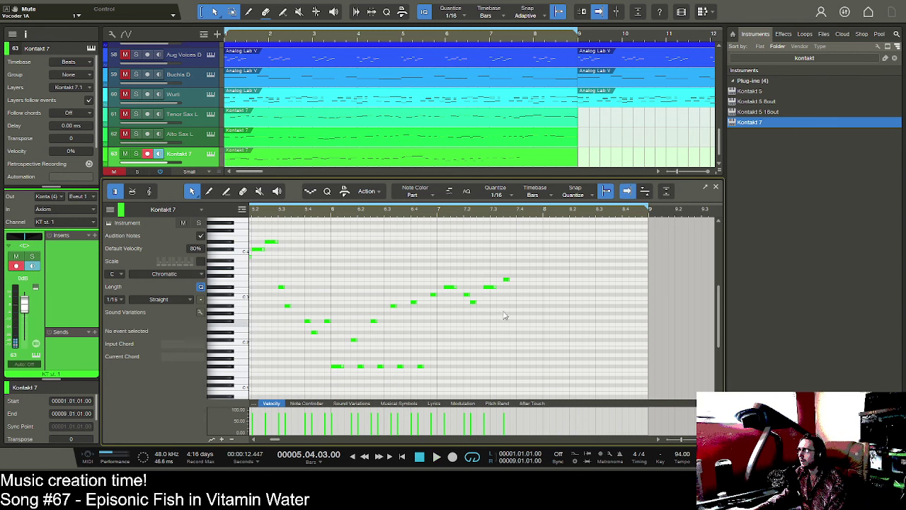
pyautogui.click(506, 279)
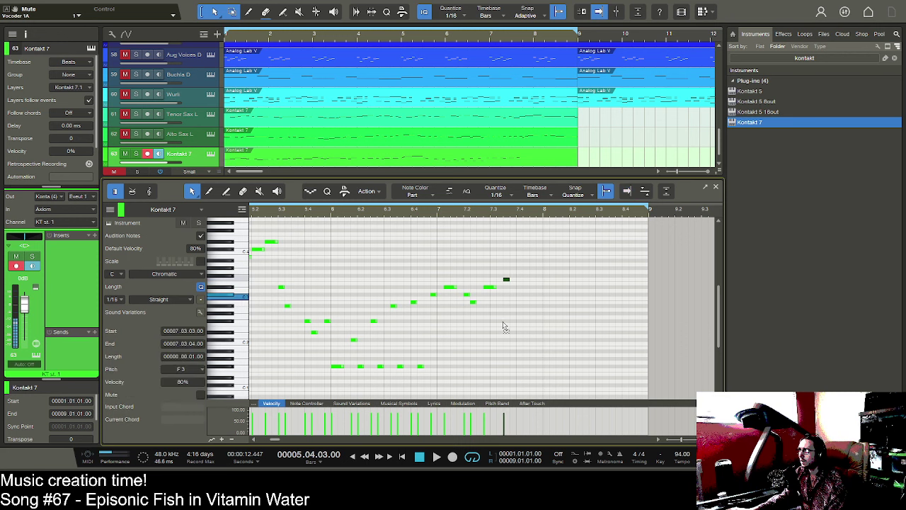
pyautogui.moveTo(503, 344); pyautogui.dragTo(506, 332)
pyautogui.press('space')
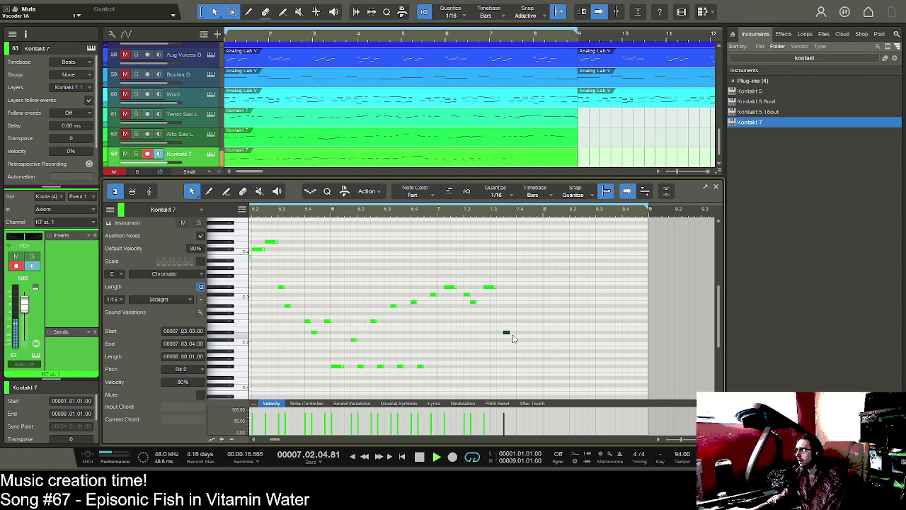
pyautogui.press('space')
pyautogui.doubleClick(520, 323)
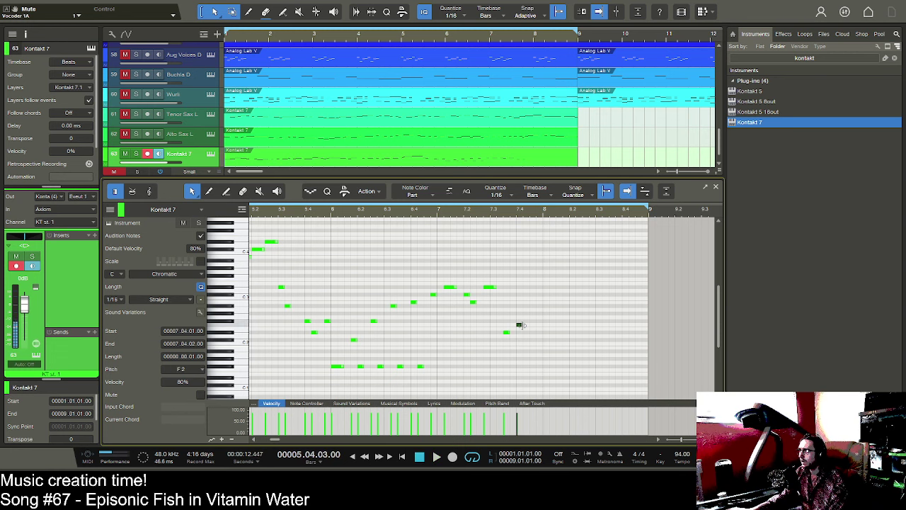
pyautogui.moveTo(518, 324); pyautogui.dragTo(532, 316)
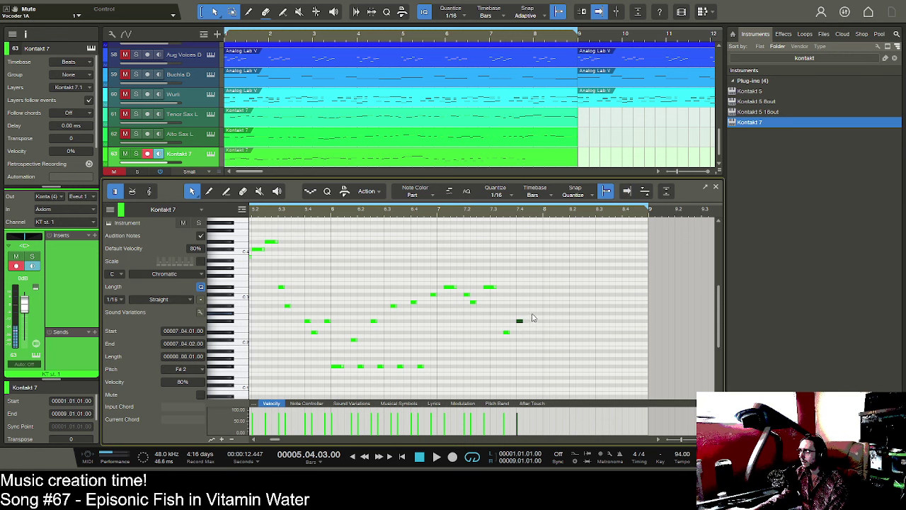
# - Play bars 6 and 7 and lengthen the F#1 at 6.4.2 to an eighth note
pyautogui.press('space')
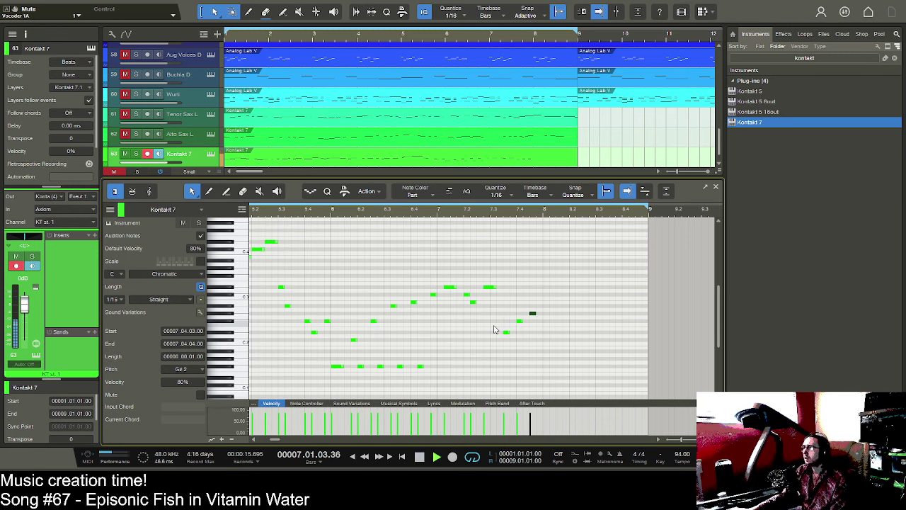
pyautogui.click(424, 366)
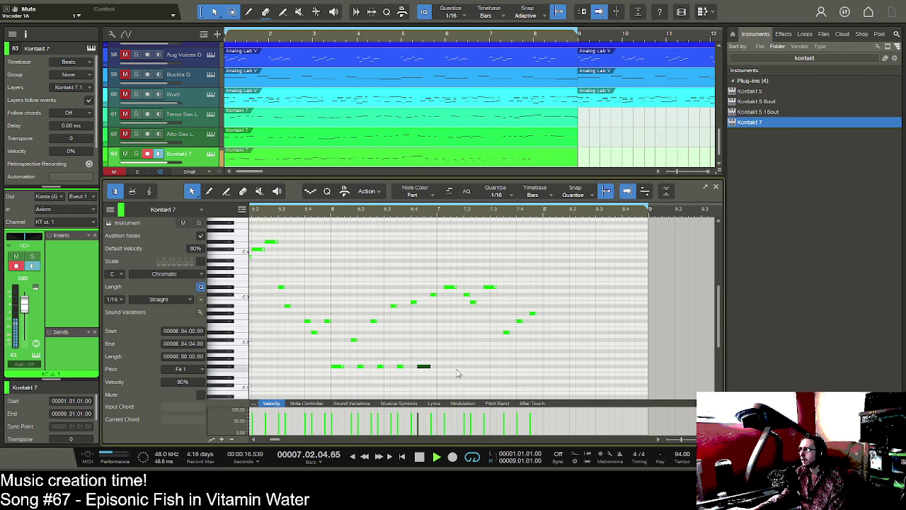
pyautogui.press('space')
# - Start bar 8 with sixteenth notes A#2 at 8.1.1 and 8.1.4 and B2 at 8.2.4
pyautogui.click(546, 309)
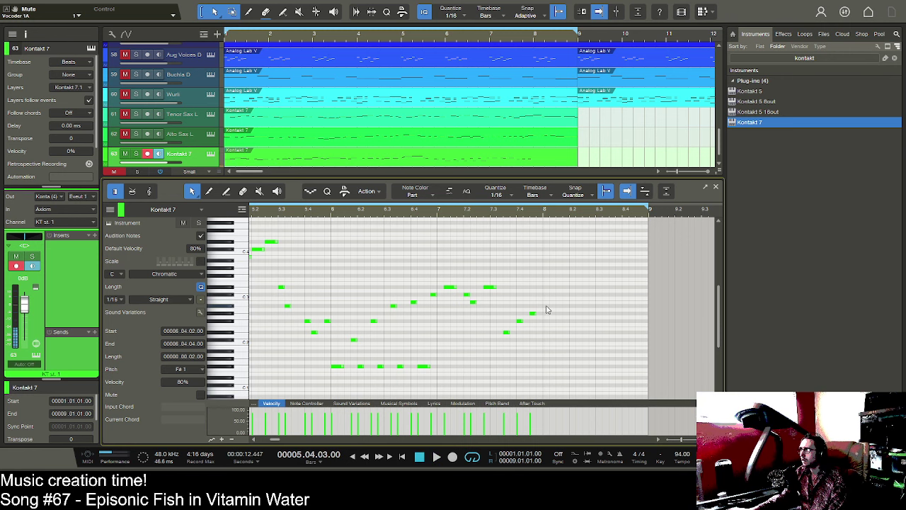
pyautogui.click(546, 305)
pyautogui.click(572, 303)
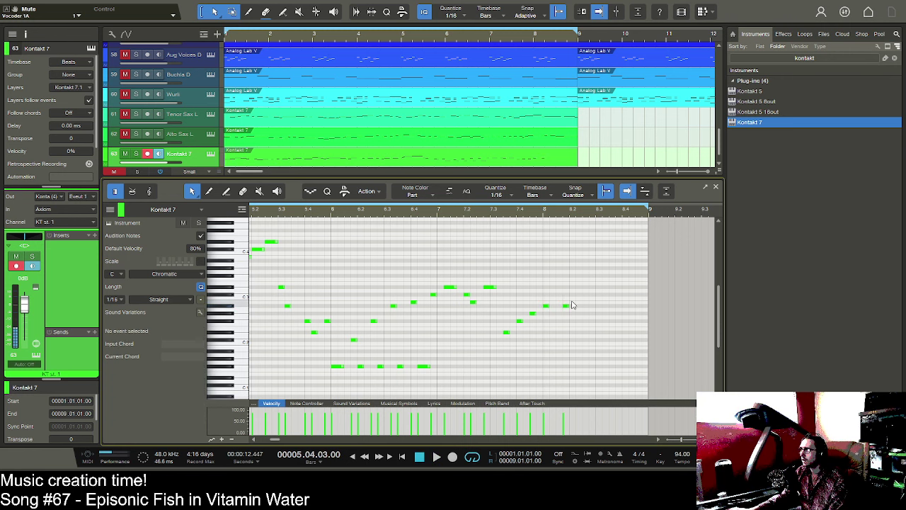
pyautogui.click(591, 302)
# - Finish bar 8 with eighth notes F#3 at 8.3.1 and A#1 at 8.4.1 and a sixteenth note C#2 at 8.4.3
pyautogui.click(598, 276)
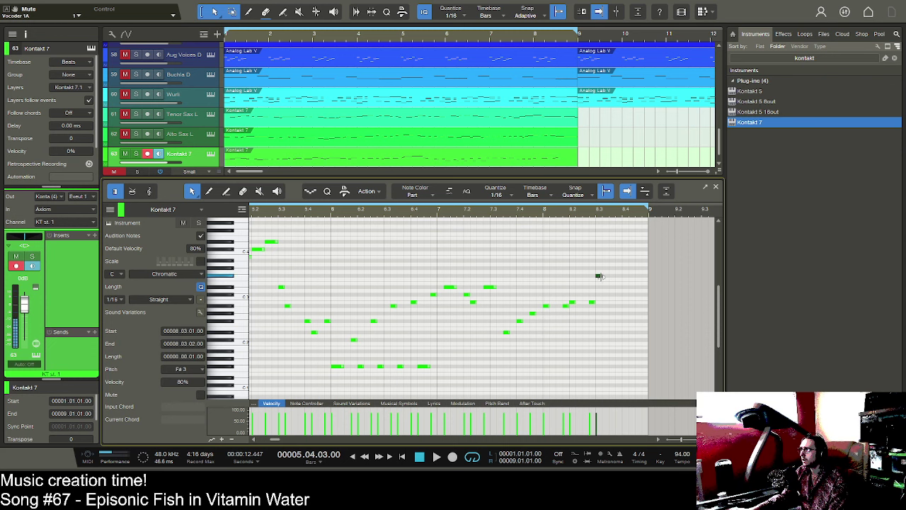
pyautogui.click(624, 326)
pyautogui.moveTo(624, 326); pyautogui.dragTo(634, 351)
pyautogui.click(637, 339)
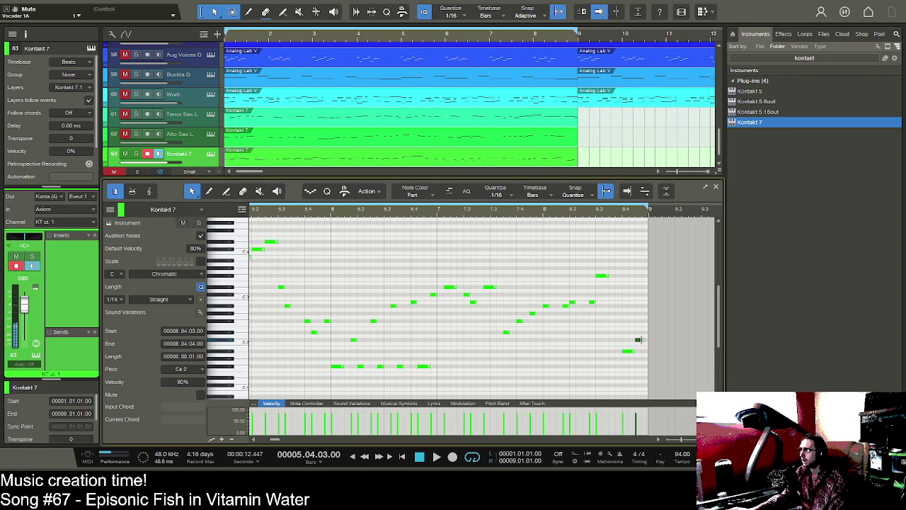
# - Lengthen the C#2 at 8.4.3 to an eighth note and add an eighth note G#3 at 8.3.3, playing back bars 5 to 8
pyautogui.press('space')
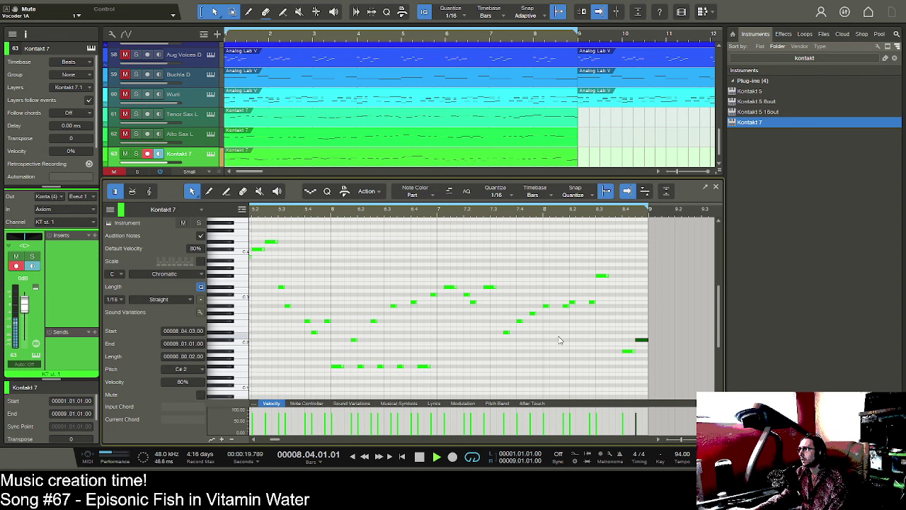
pyautogui.press('space')
pyautogui.click(609, 275)
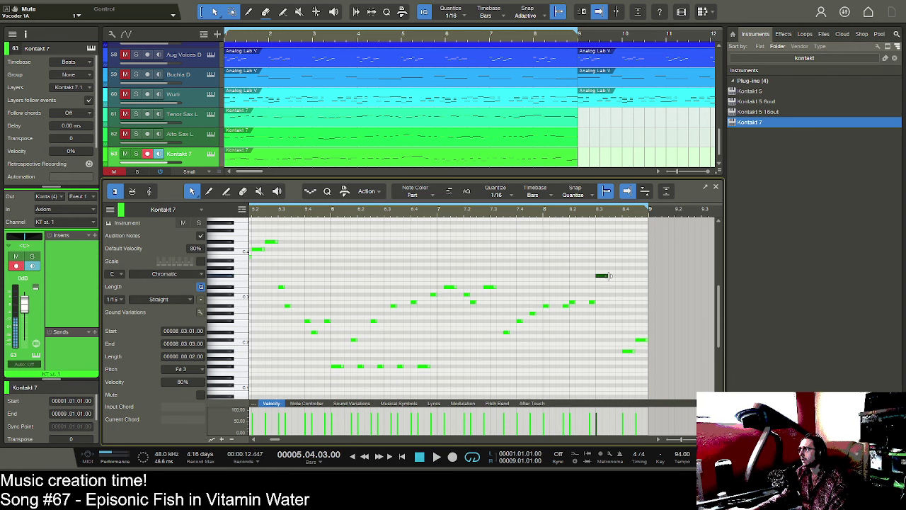
pyautogui.doubleClick(613, 269)
pyautogui.moveTo(612, 268); pyautogui.dragTo(622, 269)
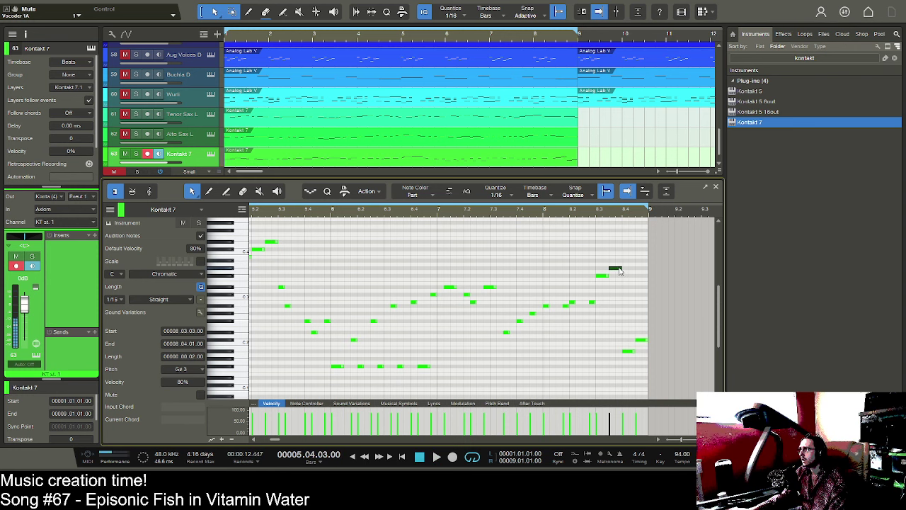
# - Play back the line through bar 8 and again from bar 1 to check how it flows
pyautogui.press('space')
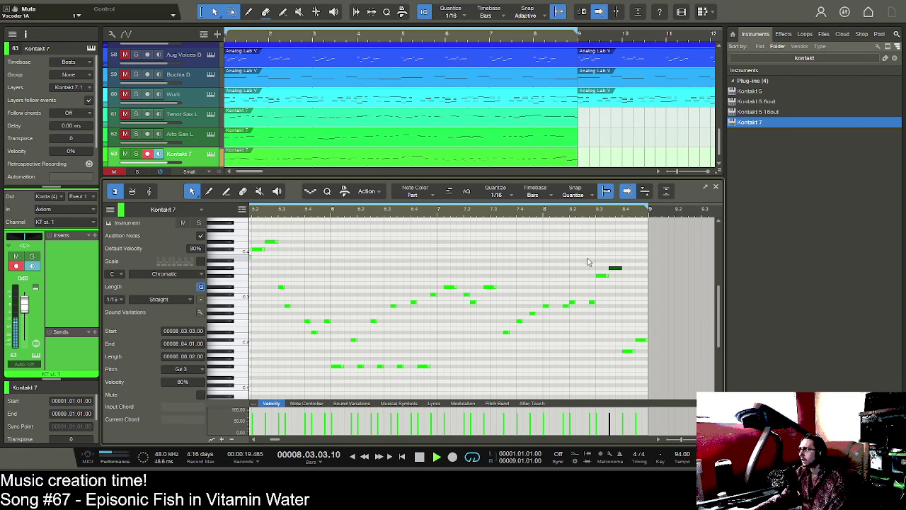
pyautogui.press('space')
pyautogui.press('space')
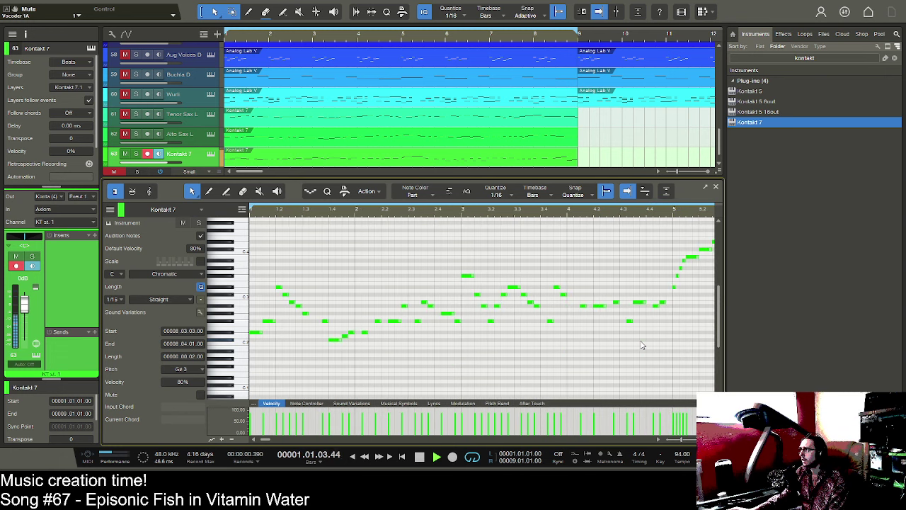
pyautogui.press('space')
pyautogui.press('space')
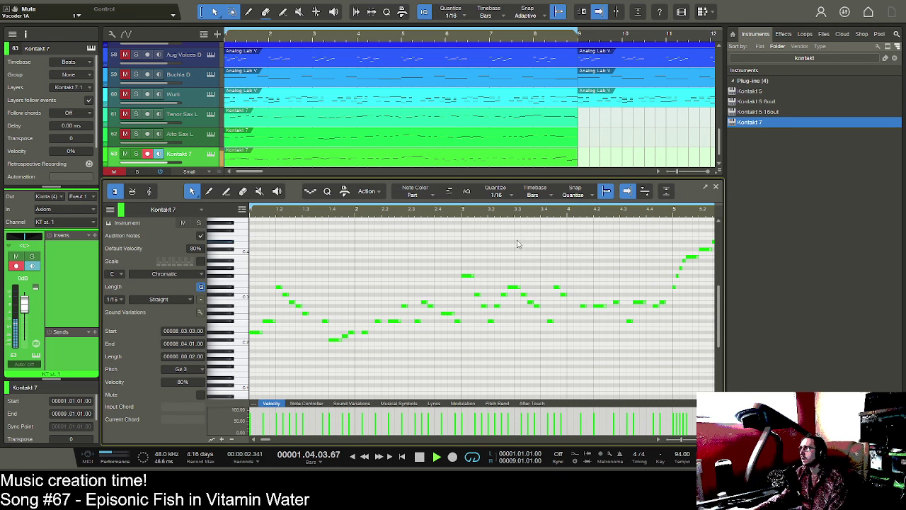
pyautogui.press('space')
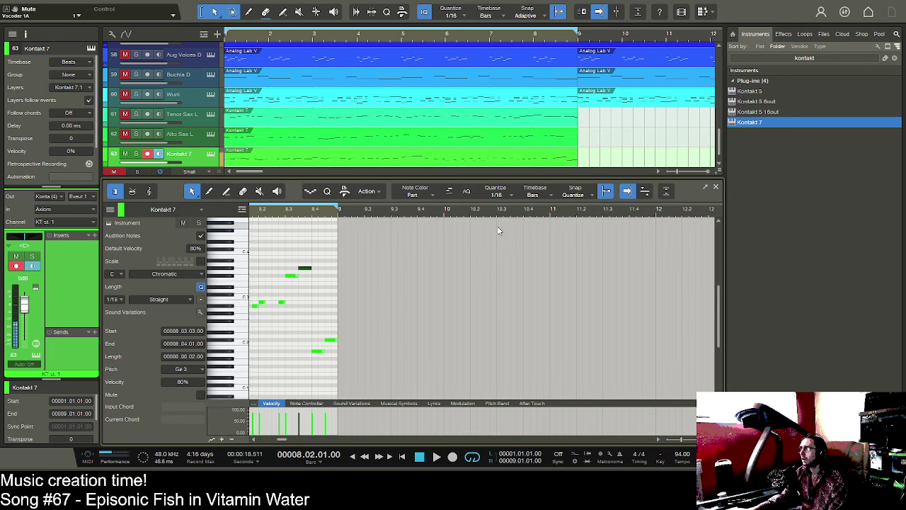
# - Unmute the Tenor Sax L and Alto Sax L tracks and play them together with track 63 from bar 1
pyautogui.click(125, 114)
pyautogui.click(419, 457)
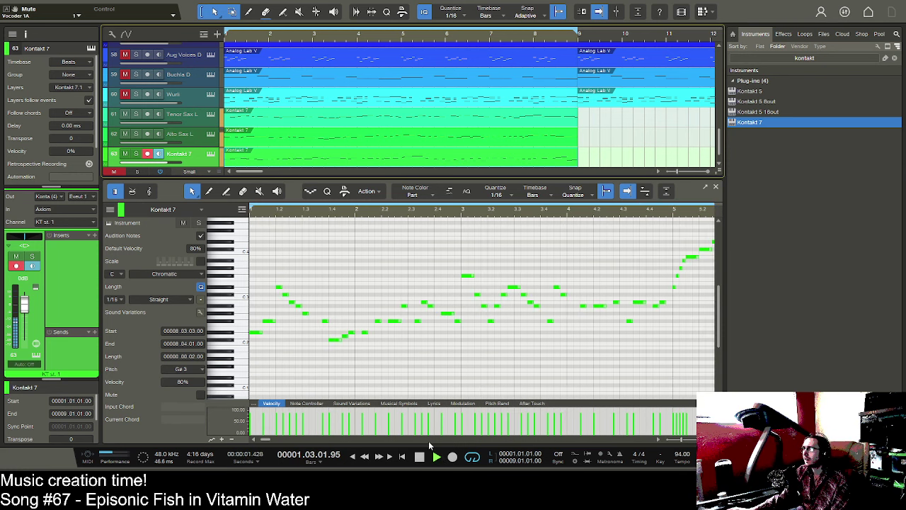
pyautogui.click(419, 457)
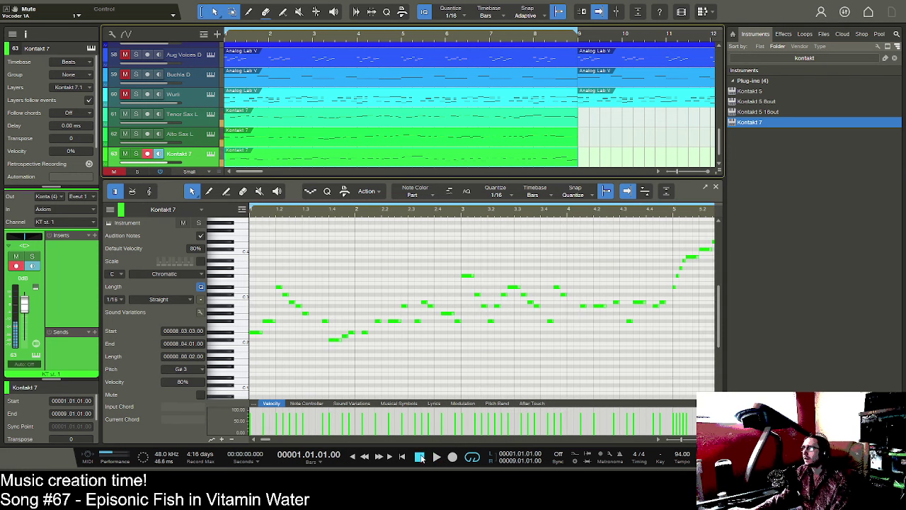
# - Check the channel settings of Tenor Sax L and Alto Sax L and give track 63 the same Delay send
pyautogui.click(191, 140)
pyautogui.click(190, 121)
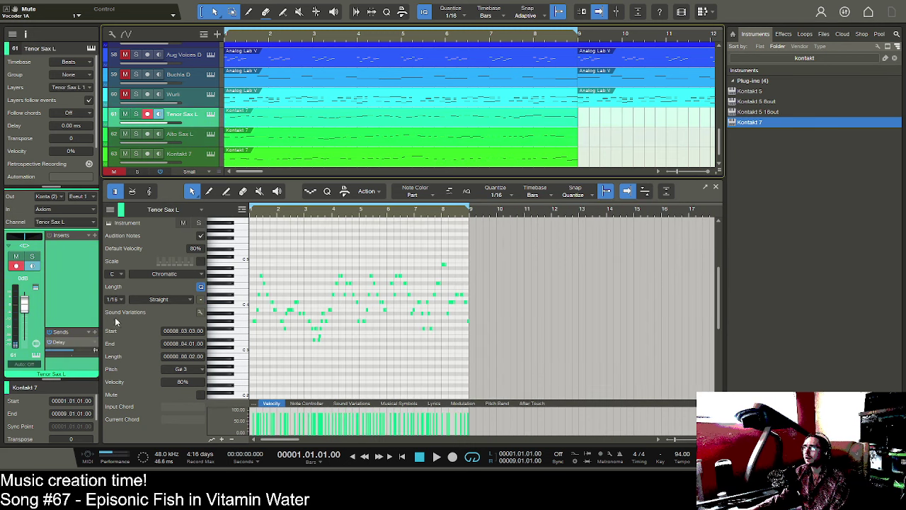
pyautogui.click(188, 141)
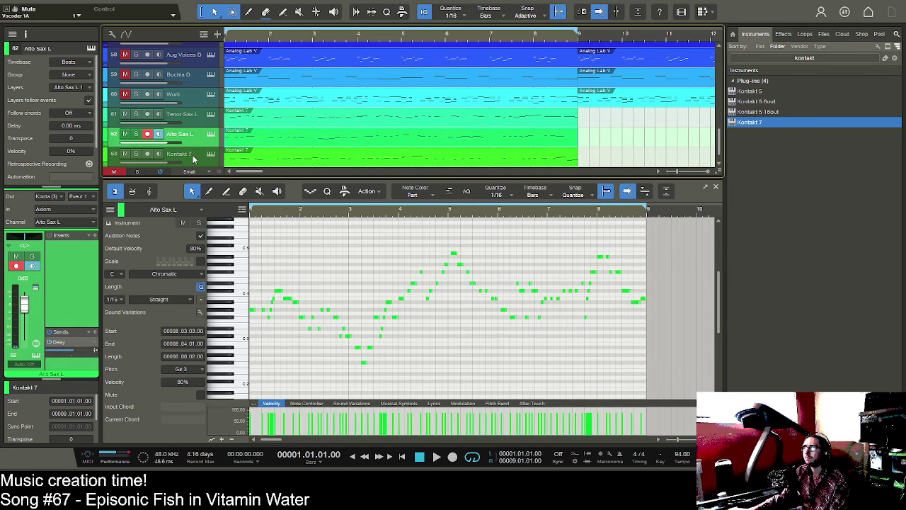
pyautogui.click(193, 154)
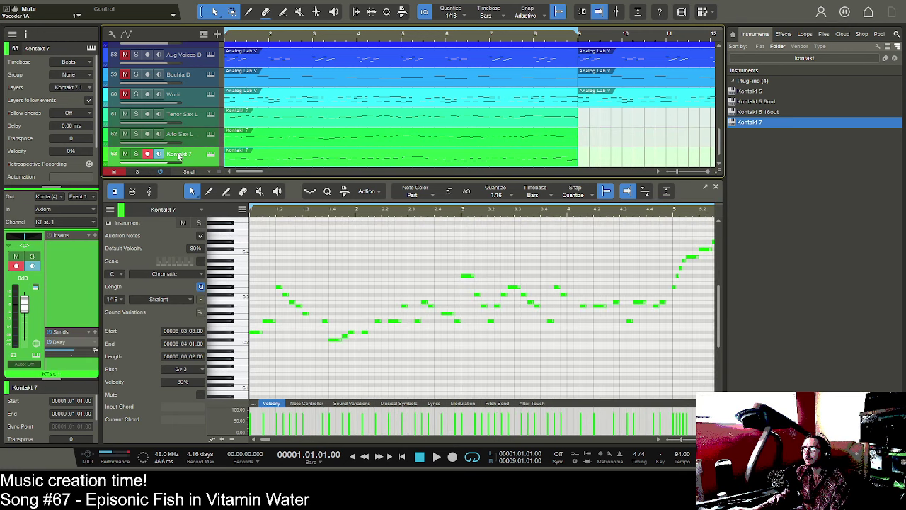
# - Rename track 63 as Bari Sax L
pyautogui.doubleClick(178, 154)
pyautogui.write('Bari Sa')
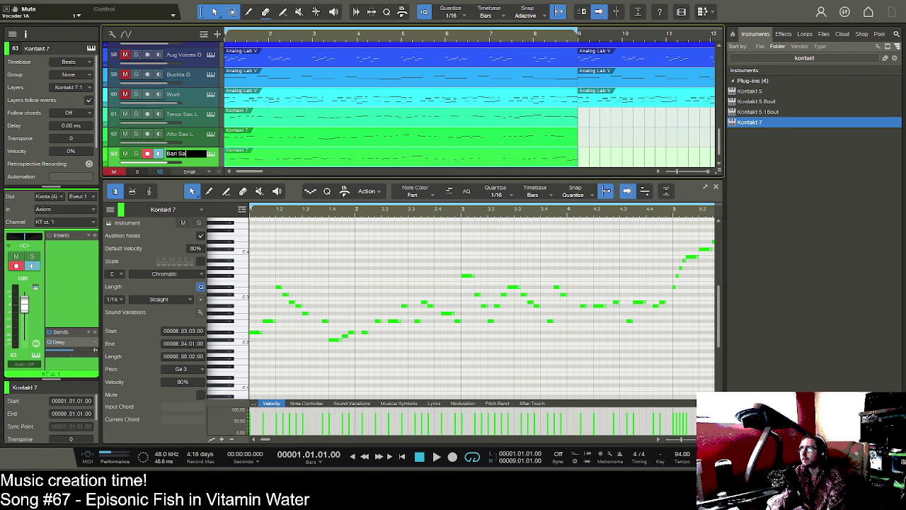
pyautogui.write('x L')
pyautogui.press('Return')
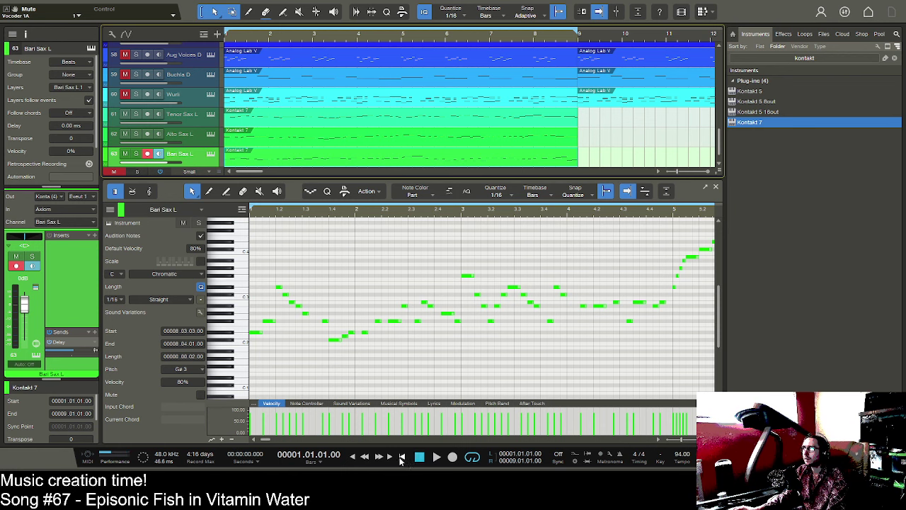
# - Play back the three saxophone parts from bar 1 to bar 8, closing the note editor to show the full arrangement
pyautogui.click(436, 457)
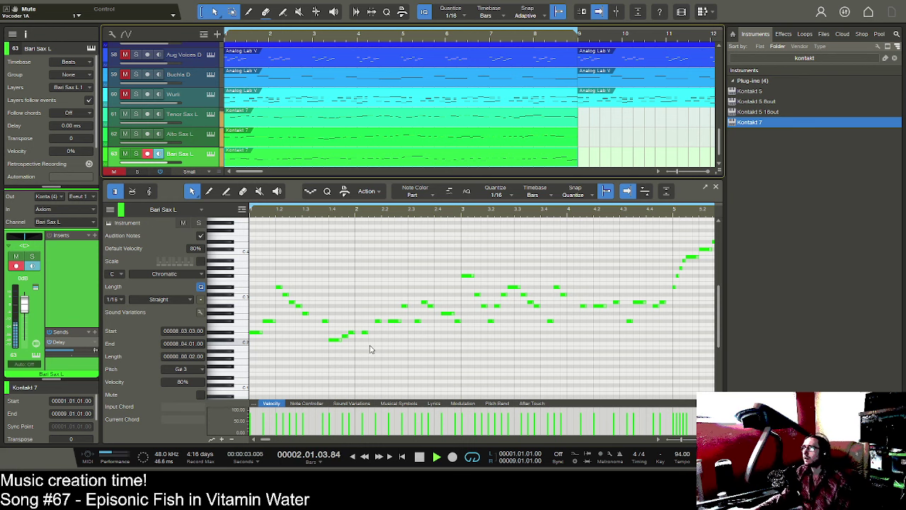
pyautogui.press('F2')
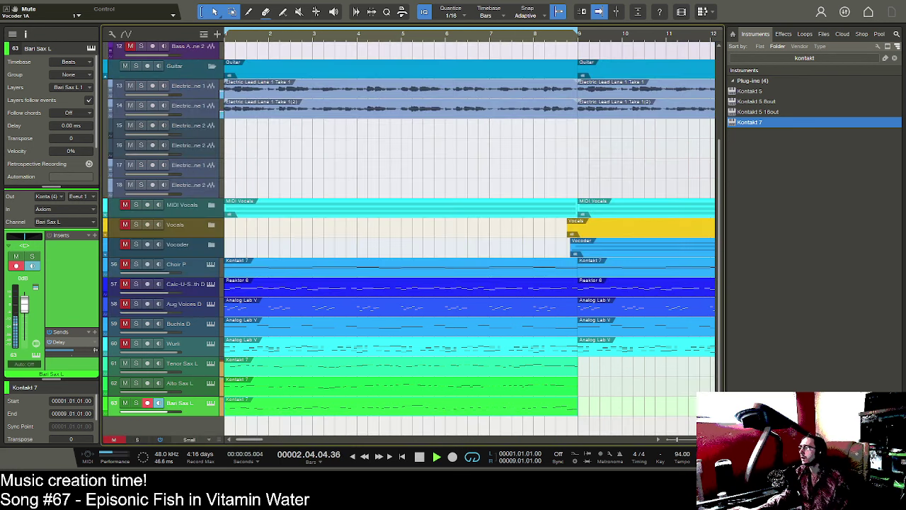
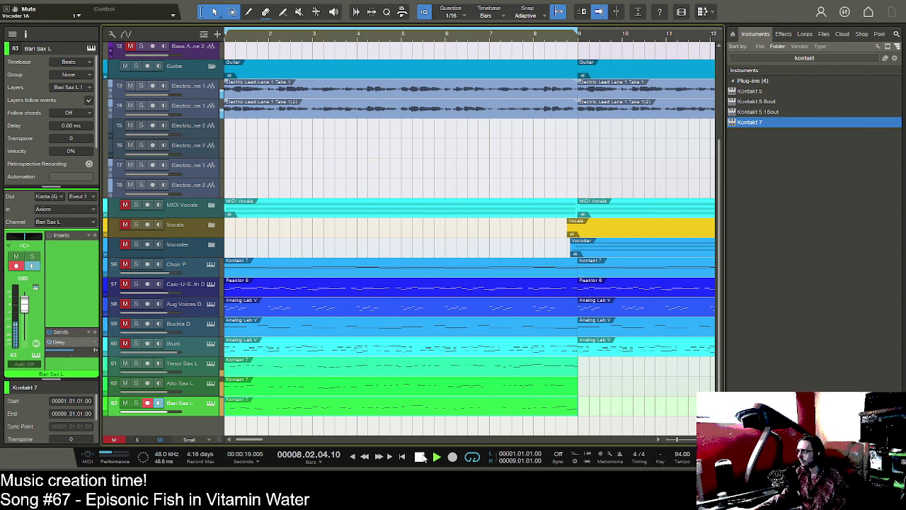
pyautogui.click(419, 456)
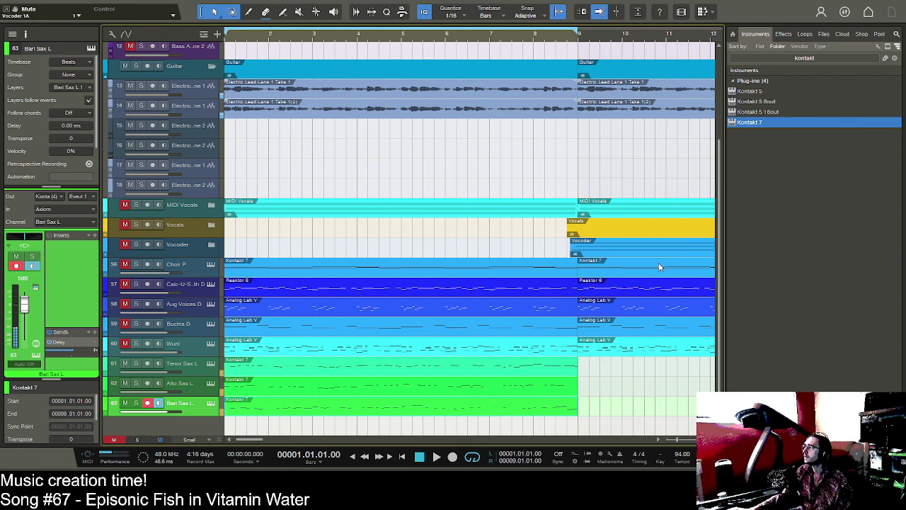
# - Search the instruments for "analog" and add Analog Lab V on a new track below Bari Sax L
pyautogui.click(775, 58)
pyautogui.write('analog')
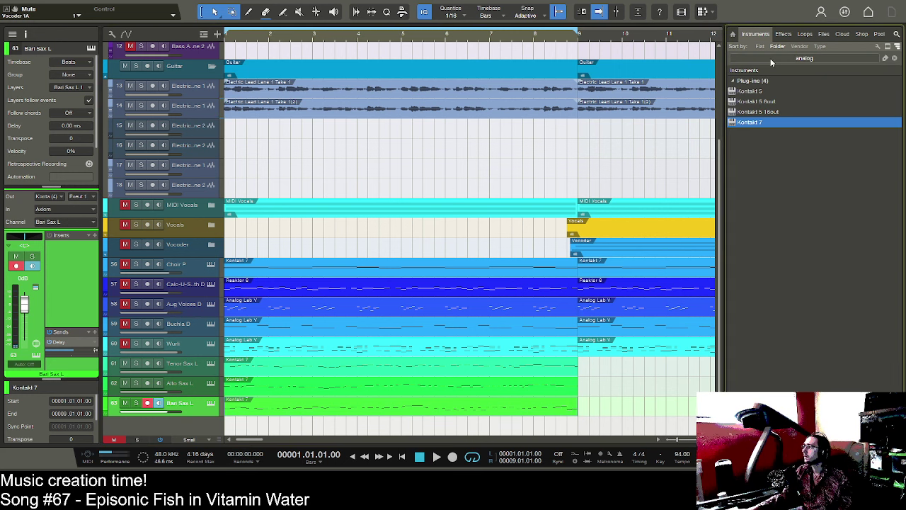
pyautogui.click(770, 60)
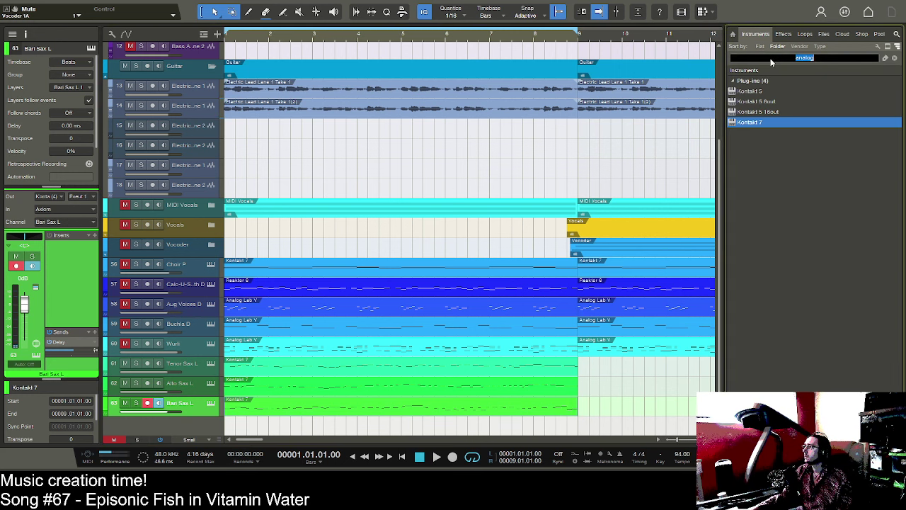
pyautogui.press('Return')
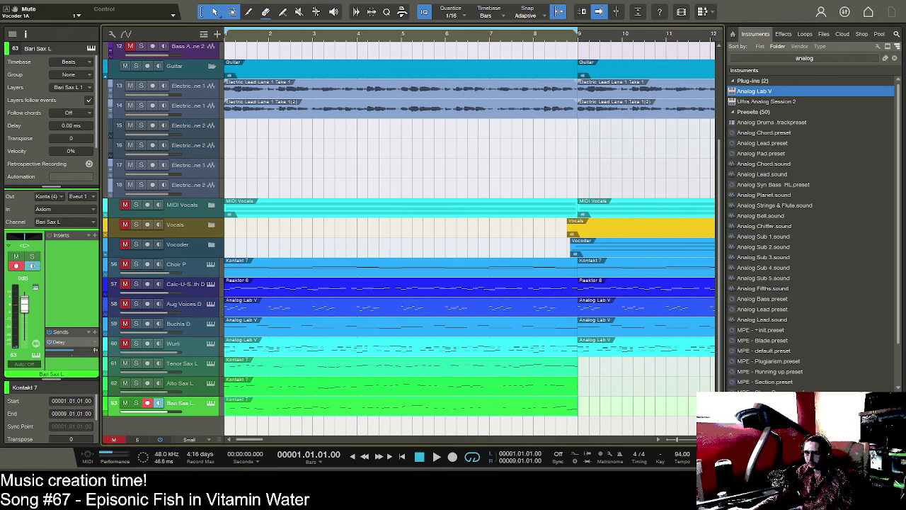
pyautogui.moveTo(755, 91); pyautogui.dragTo(396, 426)
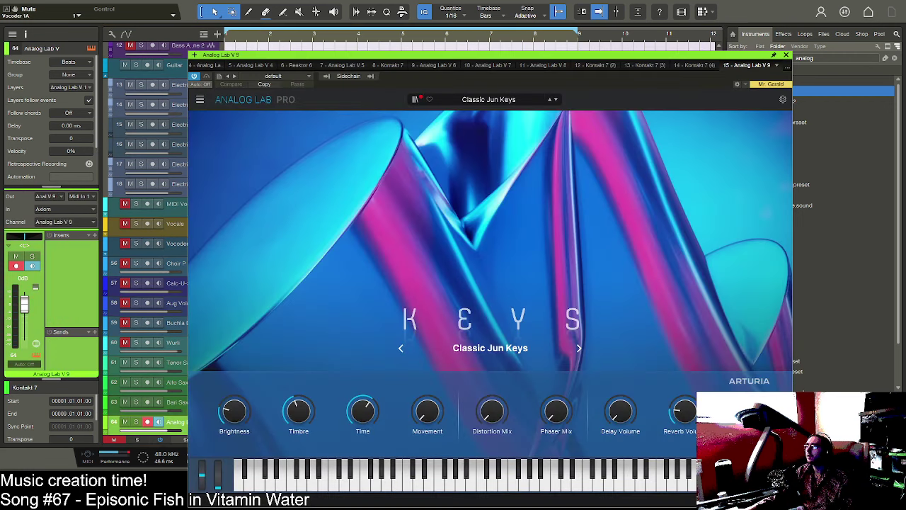
# - Open the Analog Lab preset browser and filter the presets to the Synthi instrument and the Pad type
pyautogui.click(416, 99)
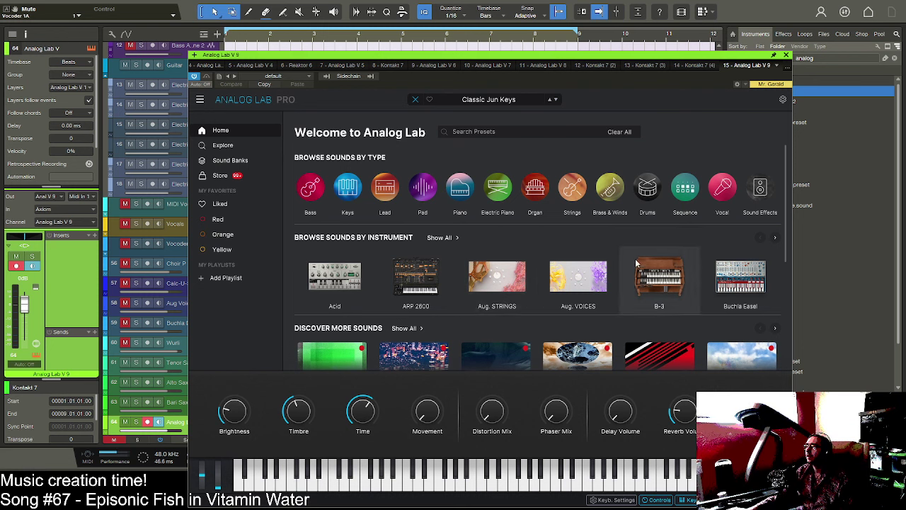
pyautogui.click(774, 237)
pyautogui.click(775, 238)
pyautogui.click(774, 237)
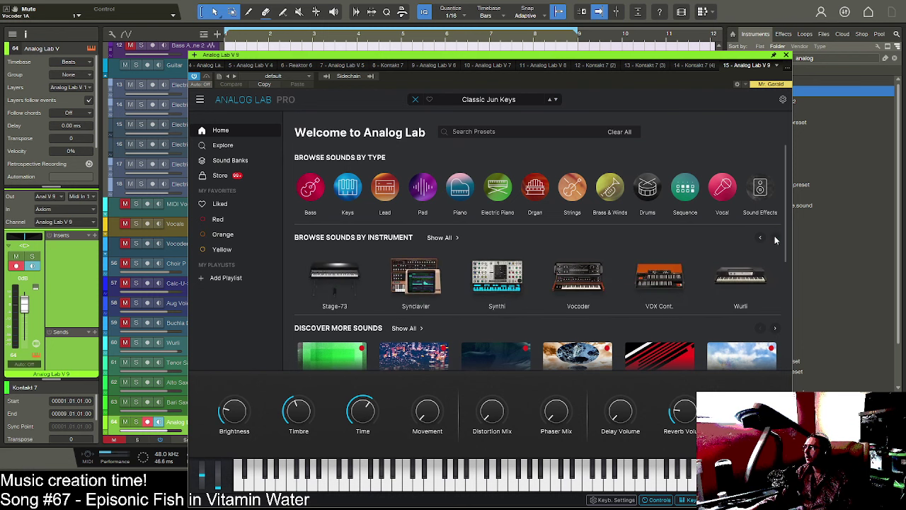
pyautogui.click(497, 278)
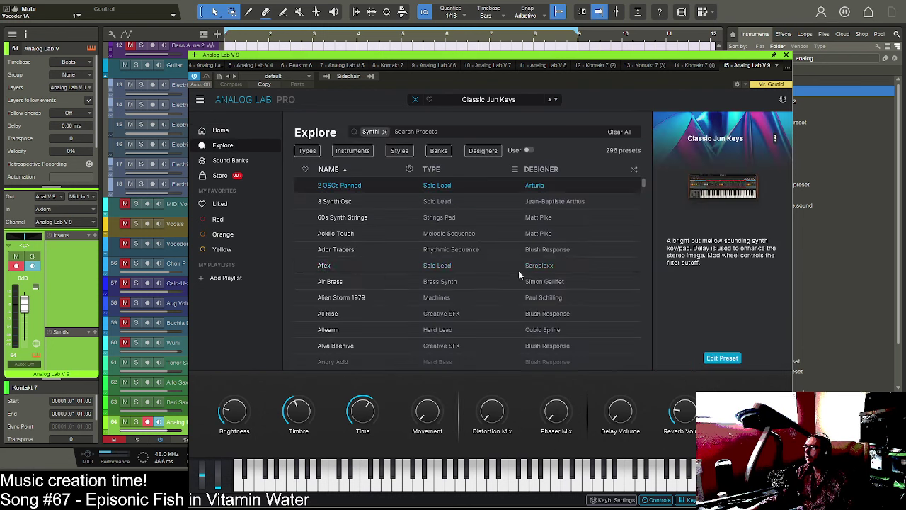
pyautogui.click(307, 151)
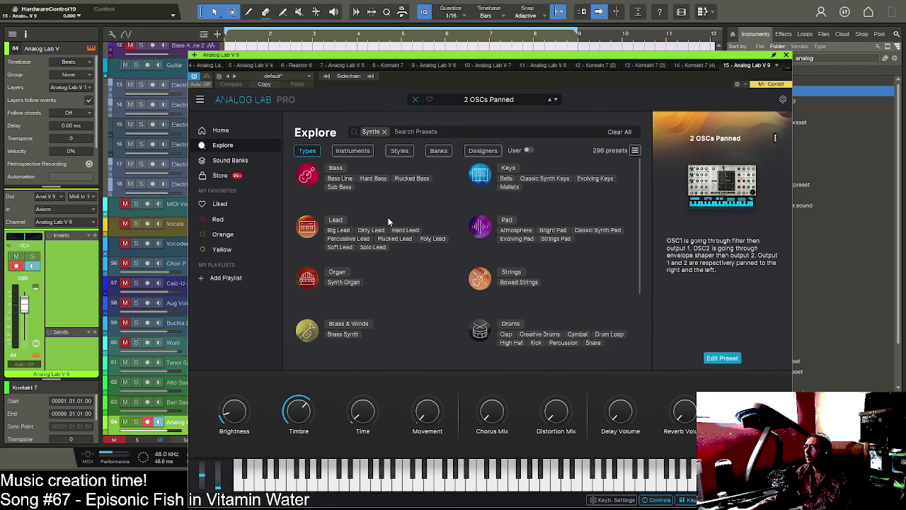
pyautogui.click(518, 223)
# - Audition the Synthi pads at the end of the list: Thomy, Time To Go, Synergy One, Stillant, Warm Fatness, Windyles and YJY UX
pyautogui.scroll(-10, 357, 251)
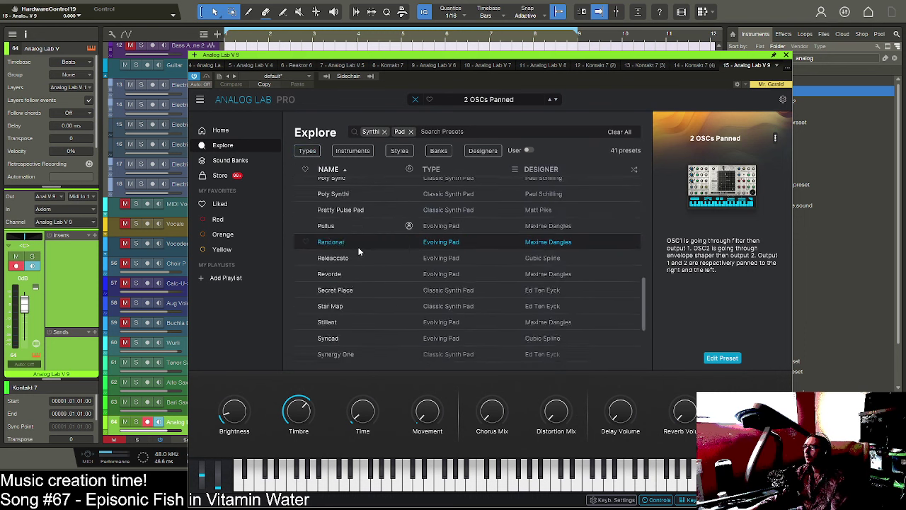
pyautogui.click(358, 251)
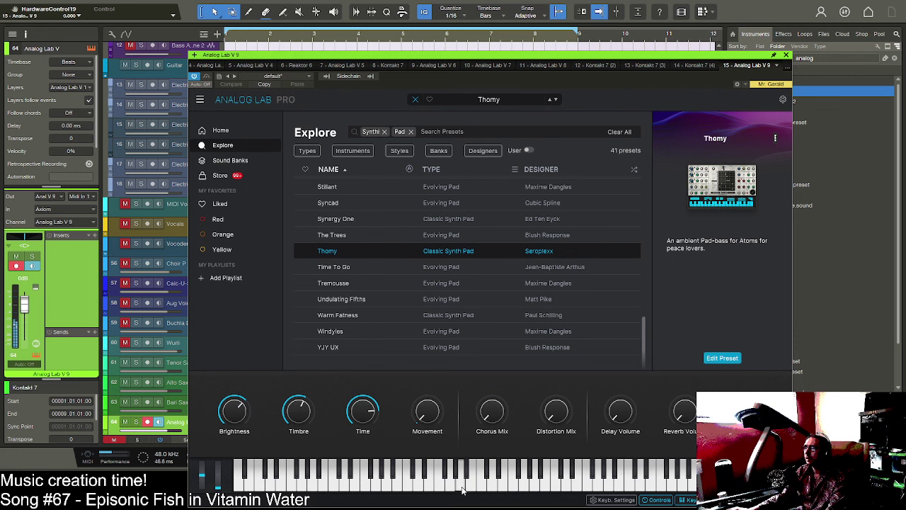
pyautogui.click(373, 267)
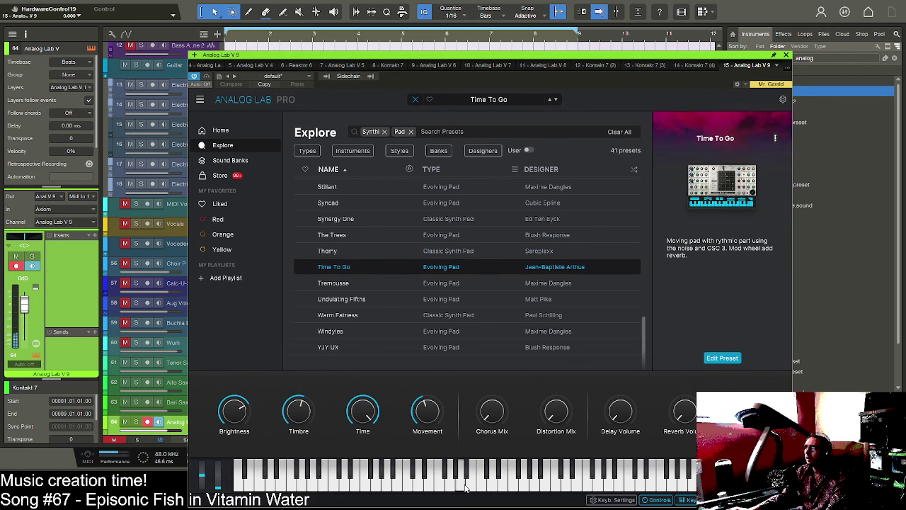
pyautogui.click(370, 219)
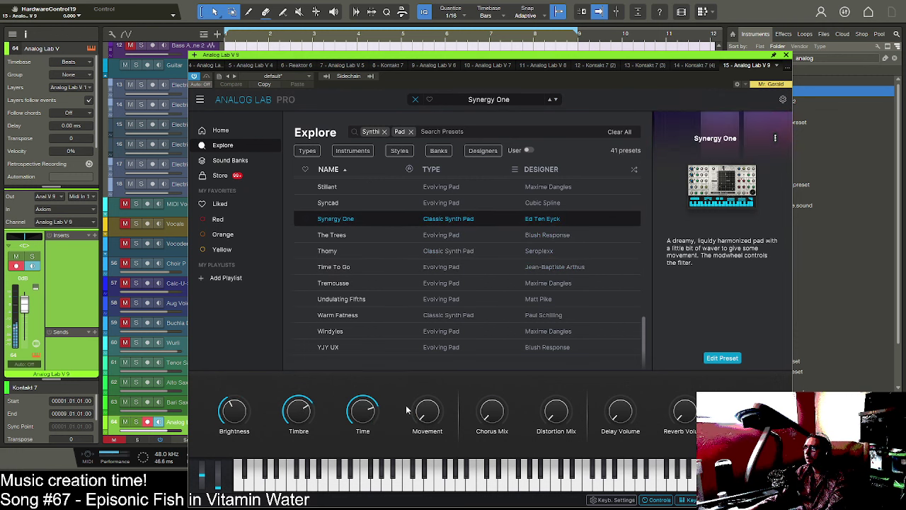
pyautogui.click(345, 189)
pyautogui.click(449, 485)
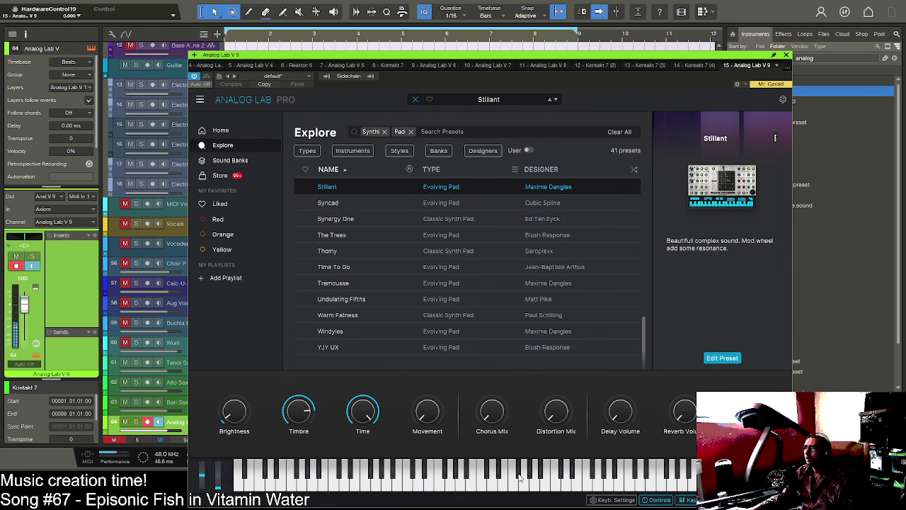
pyautogui.click(382, 315)
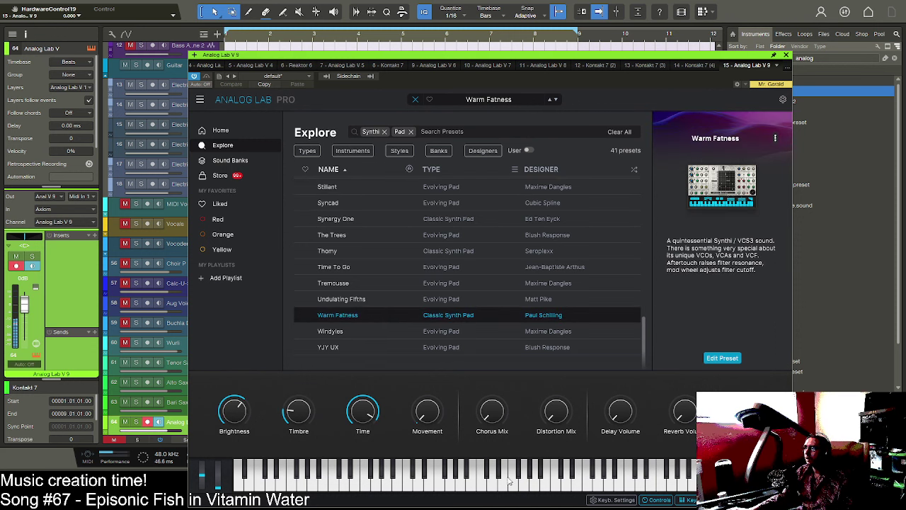
pyautogui.click(379, 330)
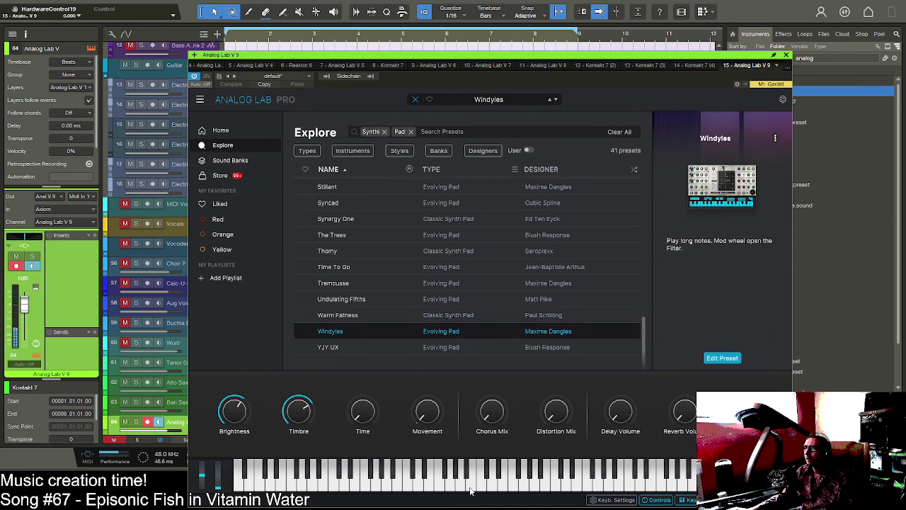
pyautogui.click(396, 348)
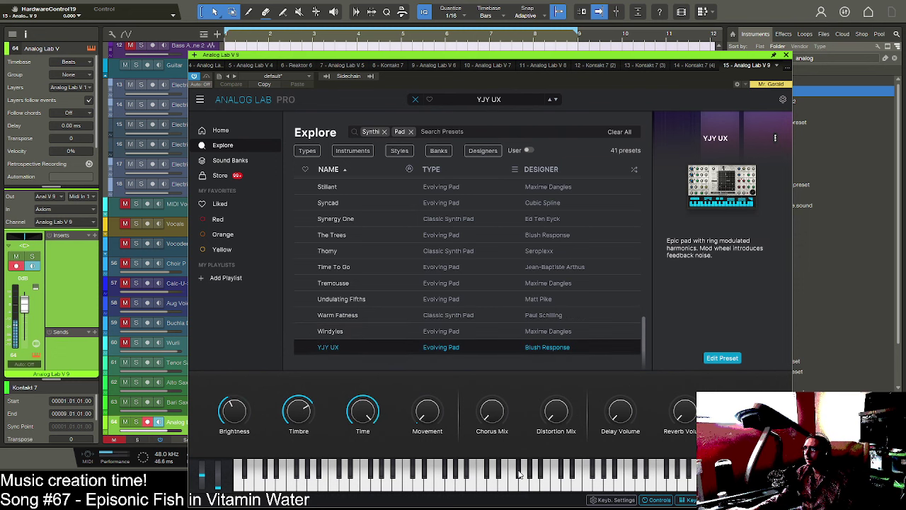
# - Audition The Trees, Star Map and Secret Place, then return to Star Map for comparison
pyautogui.scroll(3, 388, 335)
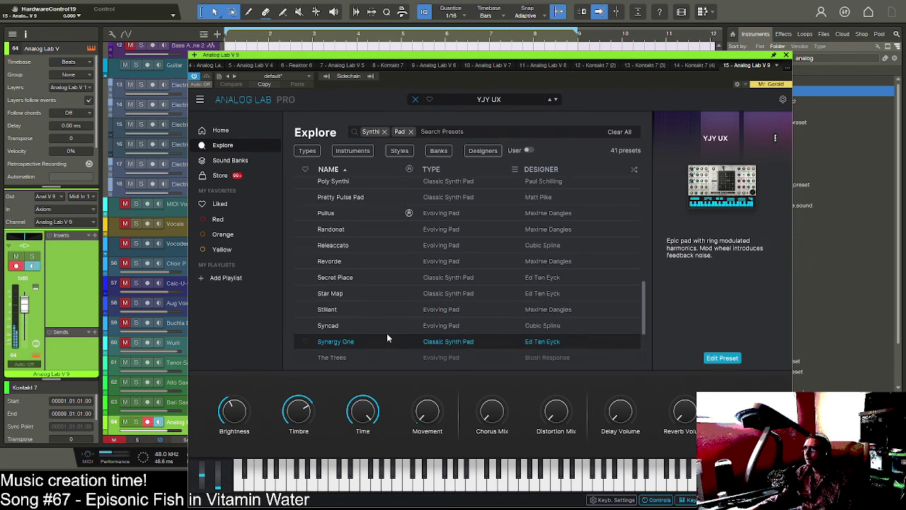
pyautogui.click(388, 357)
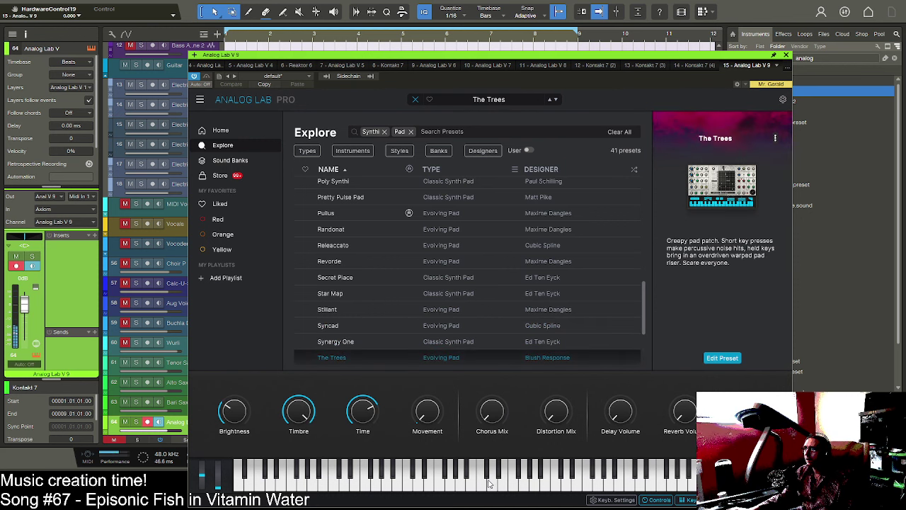
pyautogui.click(373, 294)
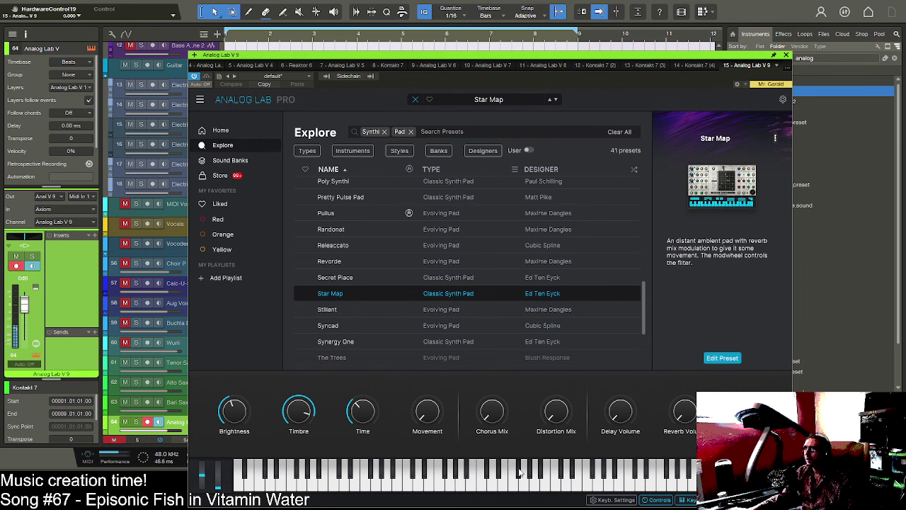
pyautogui.click(405, 279)
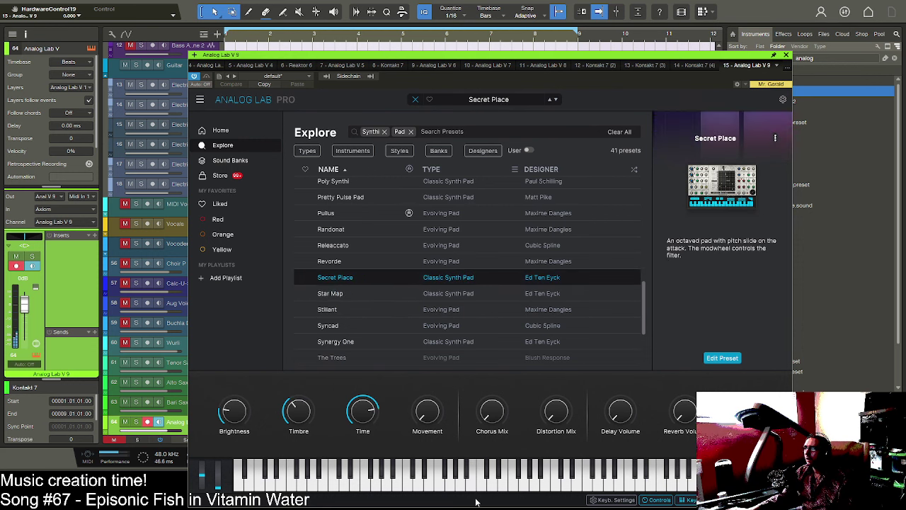
pyautogui.click(368, 290)
# - Audition the Polar Molecule Resonance, Pretty Pulse Pad, Poly Synthi and Randonat presets
pyautogui.scroll(5, 367, 287)
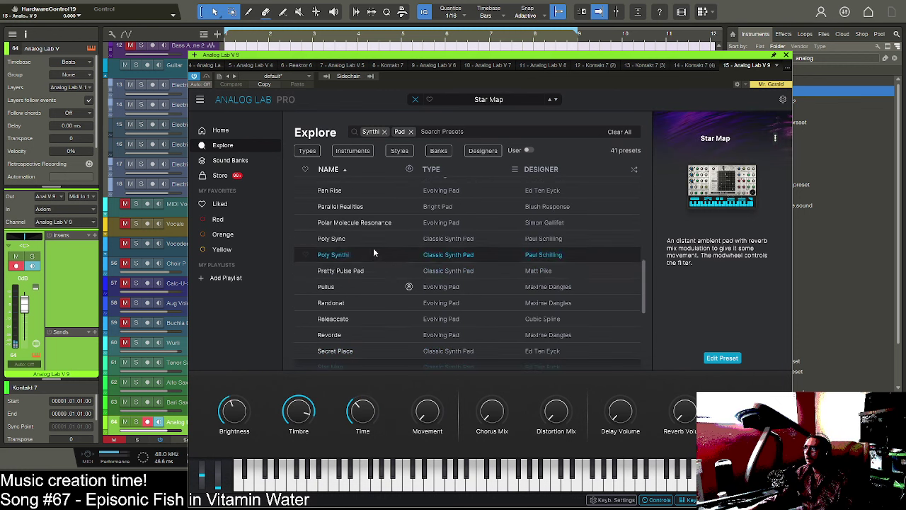
pyautogui.click(381, 225)
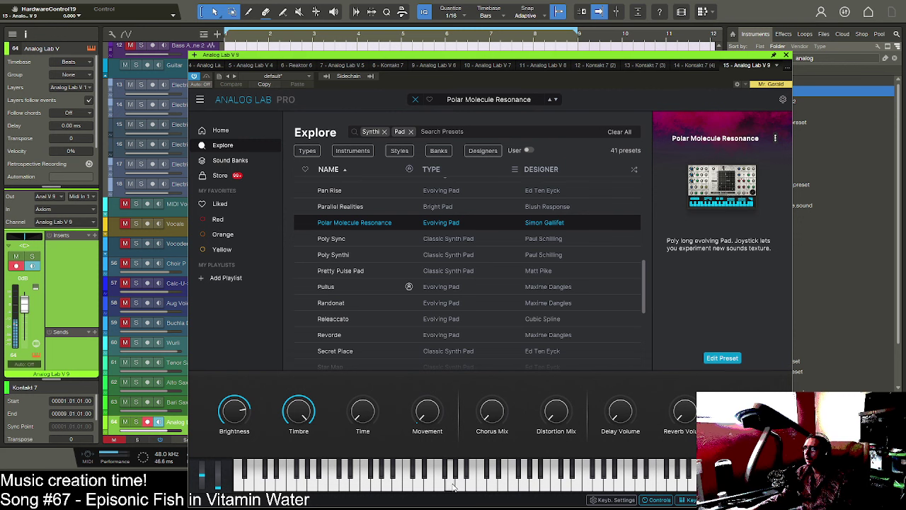
pyautogui.click(379, 272)
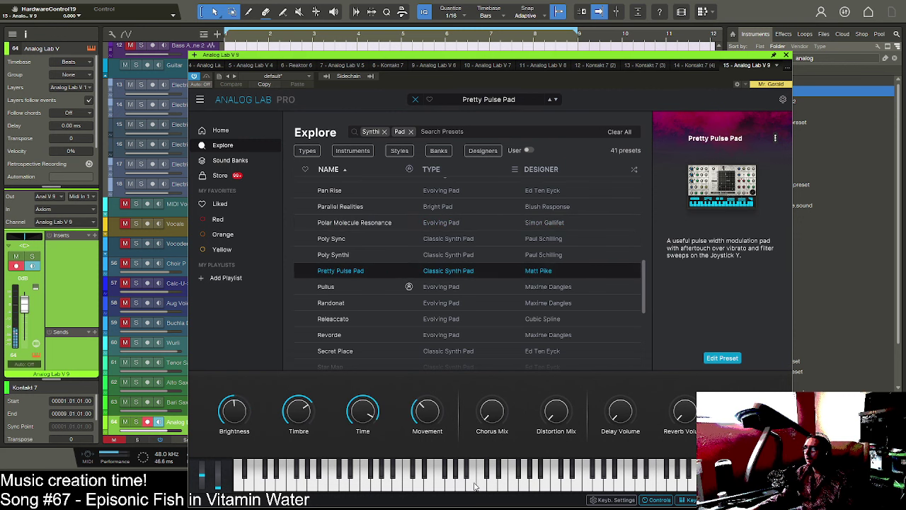
pyautogui.click(369, 258)
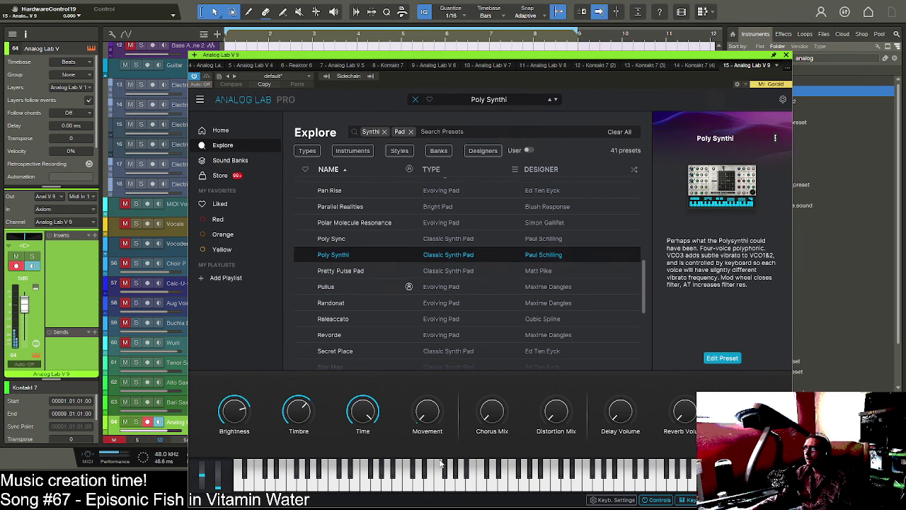
pyautogui.click(350, 303)
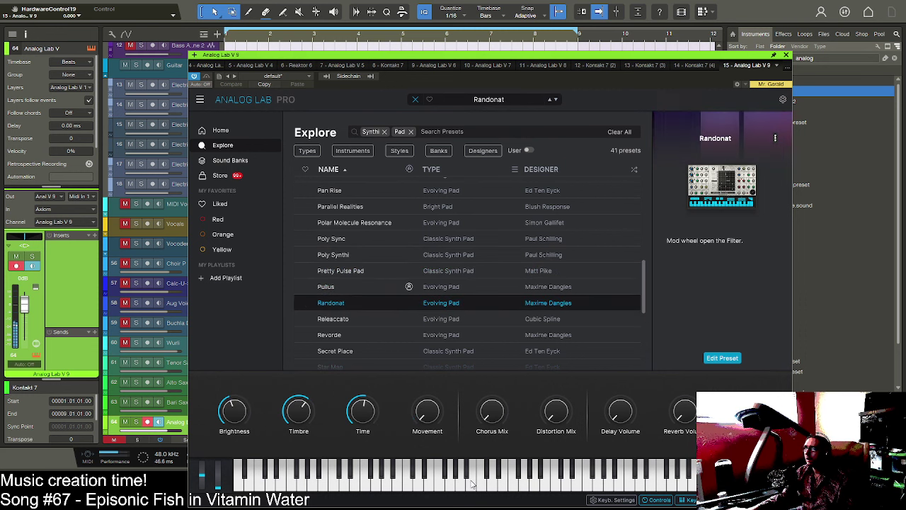
# - Load the Revorde evolving pad, try it with a test note and close the Analog Lab window
pyautogui.click(368, 336)
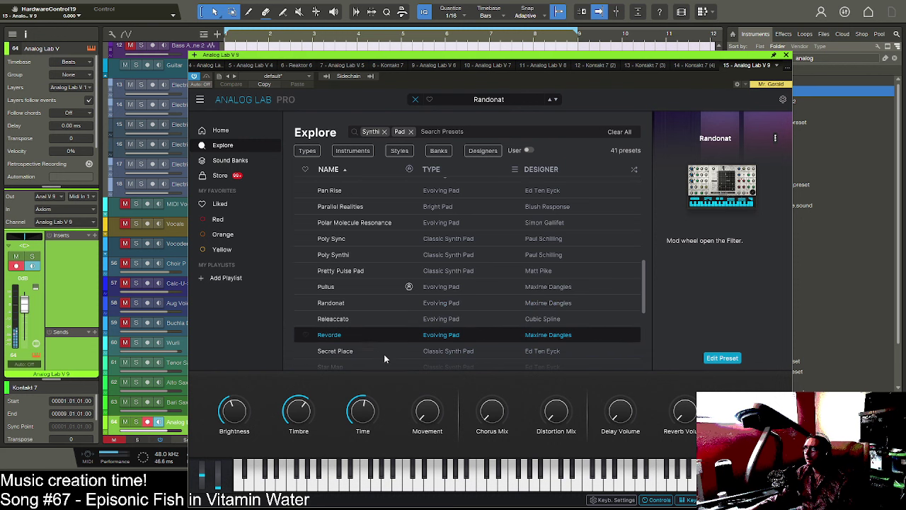
pyautogui.click(470, 486)
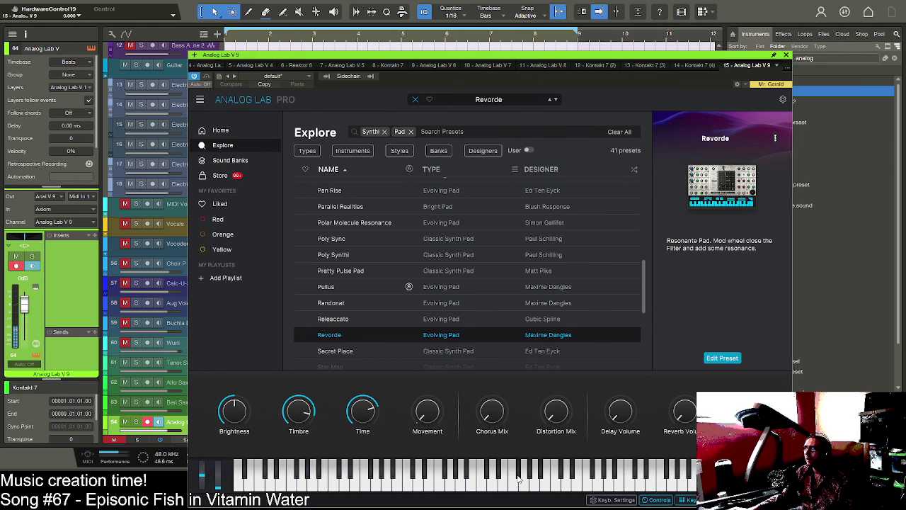
pyautogui.click(785, 55)
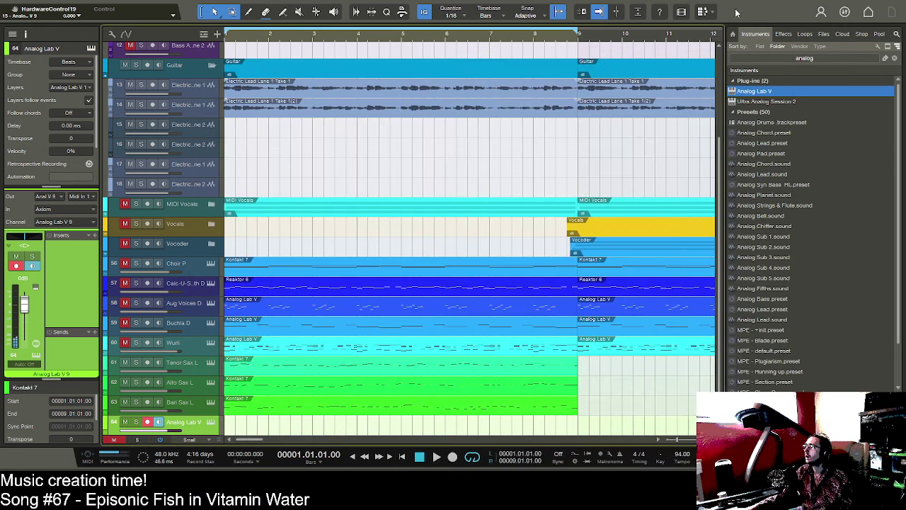
# - Create an empty eight-bar part on the Analog Lab V track, open it for note editing and briefly play the song
pyautogui.doubleClick(238, 427)
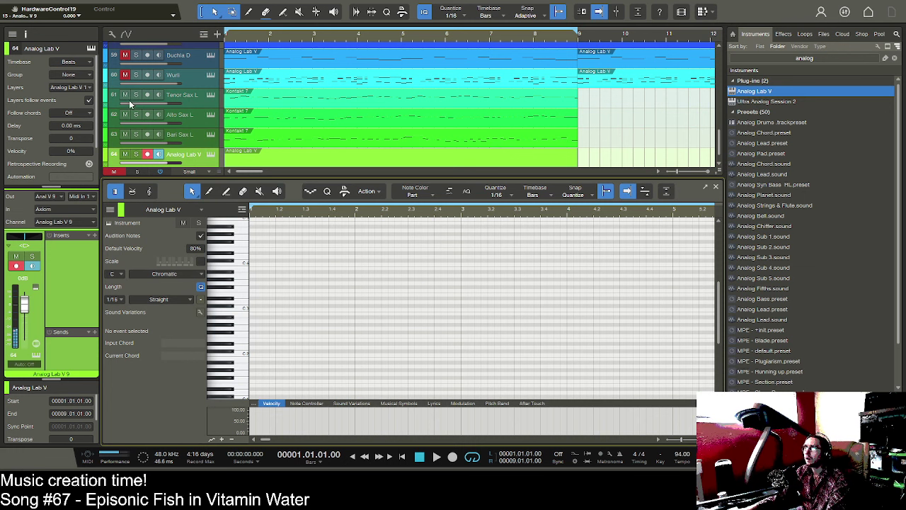
pyautogui.press('space')
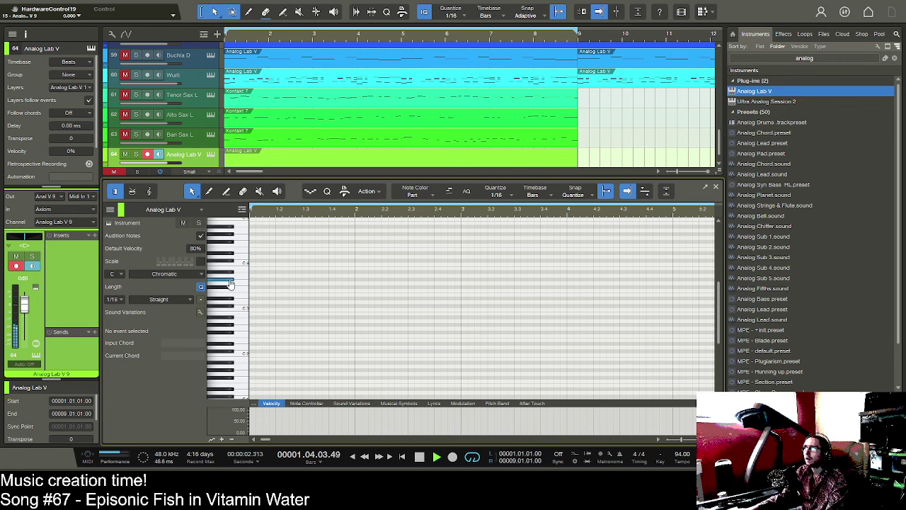
pyautogui.press('space')
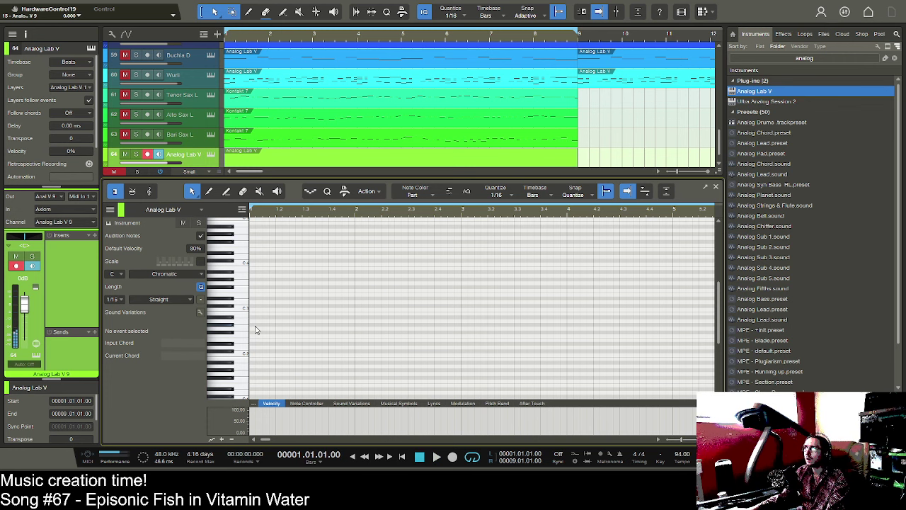
# - Draw a two-bar G#2 note from bar 1, a one-bar B2 in bar 3 and a one-bar F#2 in bar 4
pyautogui.moveTo(251, 329); pyautogui.dragTo(459, 336)
pyautogui.press('space')
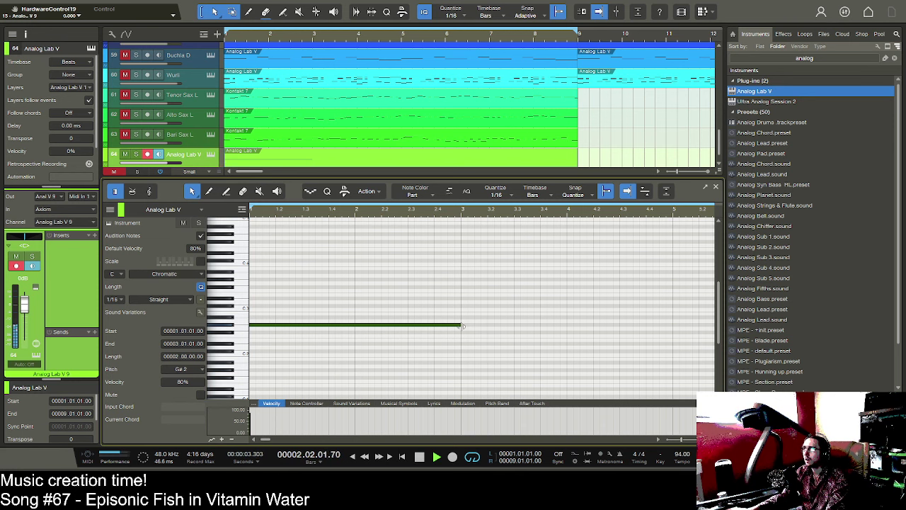
pyautogui.press('space')
pyautogui.doubleClick(464, 319)
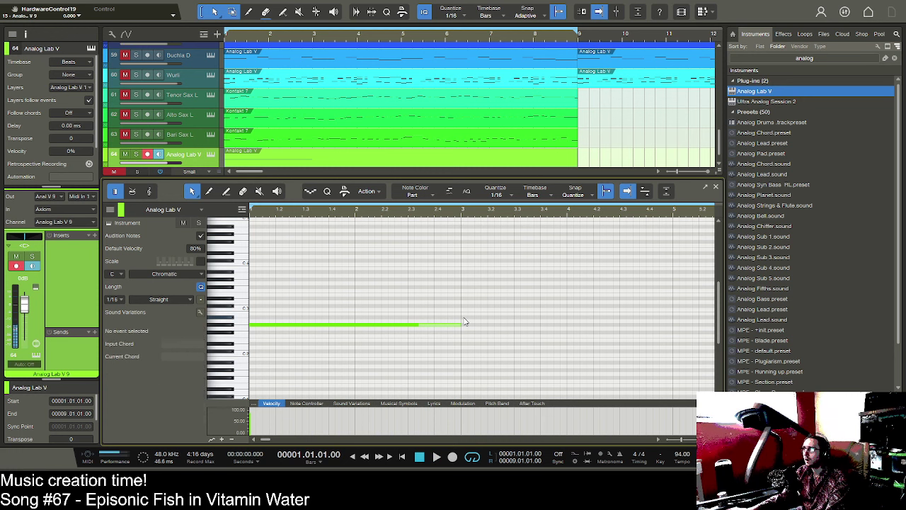
pyautogui.moveTo(463, 319); pyautogui.dragTo(672, 336)
pyautogui.doubleClick(569, 333)
pyautogui.press('space')
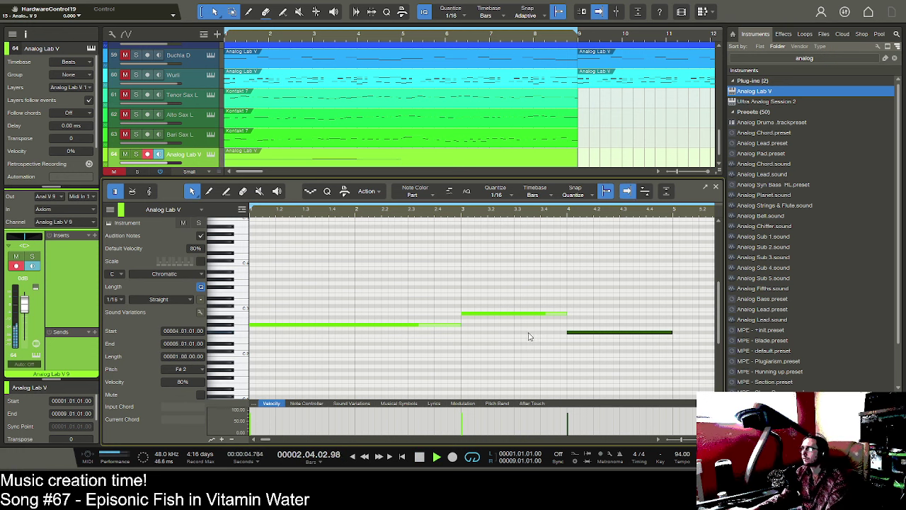
# - Duplicate the three-note pad phrase so the copy fills bars 5 to 8
pyautogui.moveTo(569, 215); pyautogui.dragTo(468, 205)
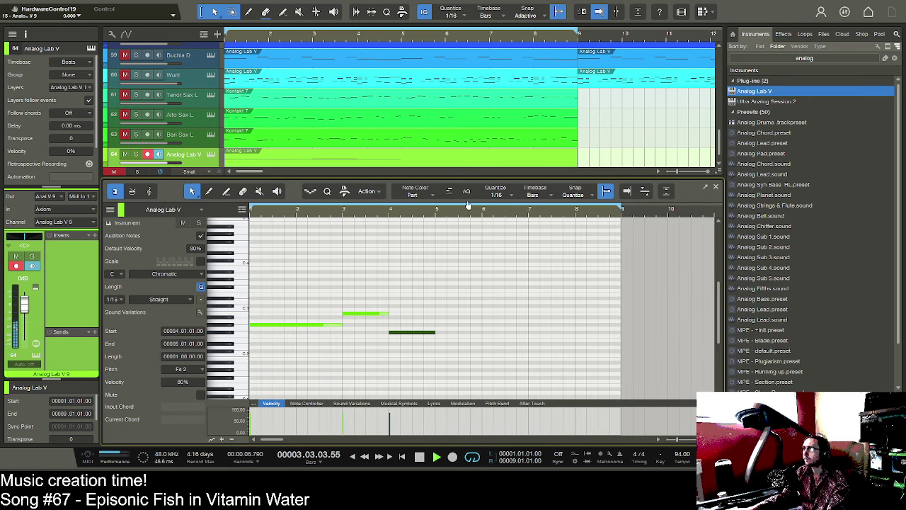
pyautogui.click(298, 294)
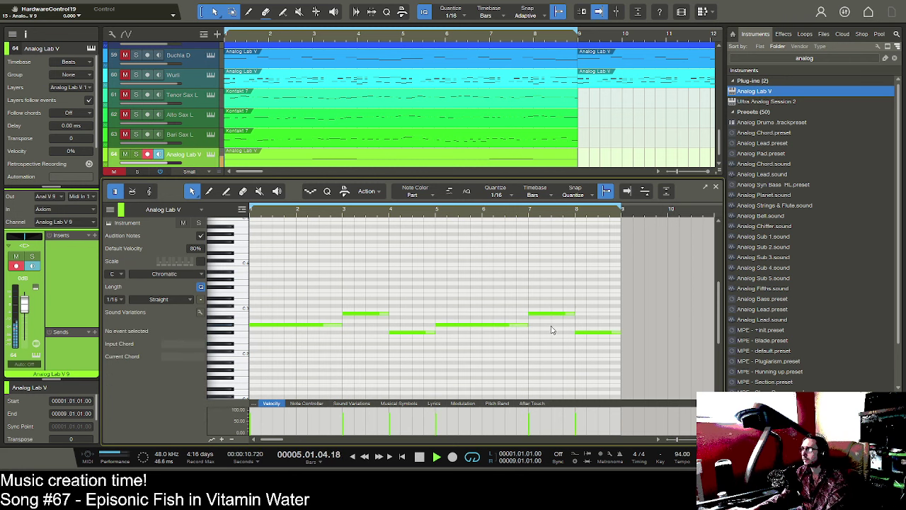
pyautogui.click(556, 313)
# - Raise the last pad note in bar 8 to D#3, checking the pitch against playback
pyautogui.click(588, 332)
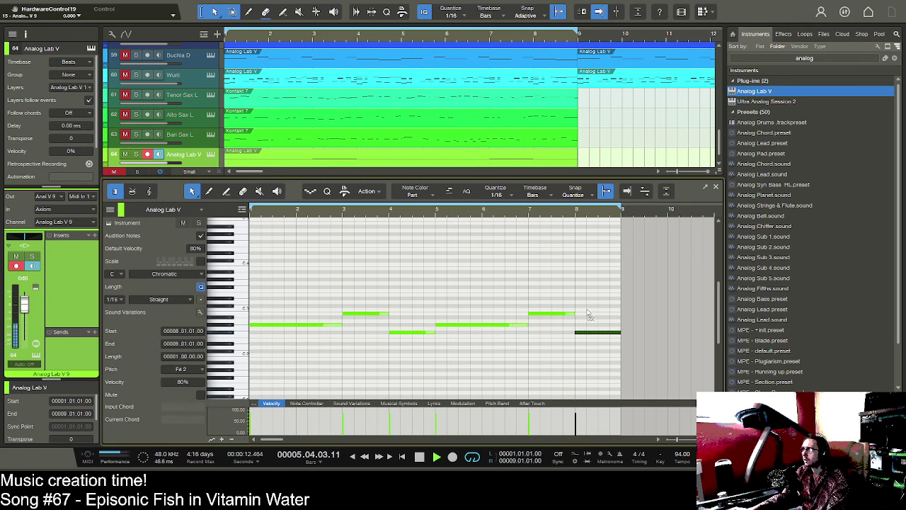
pyautogui.moveTo(587, 310); pyautogui.dragTo(585, 303)
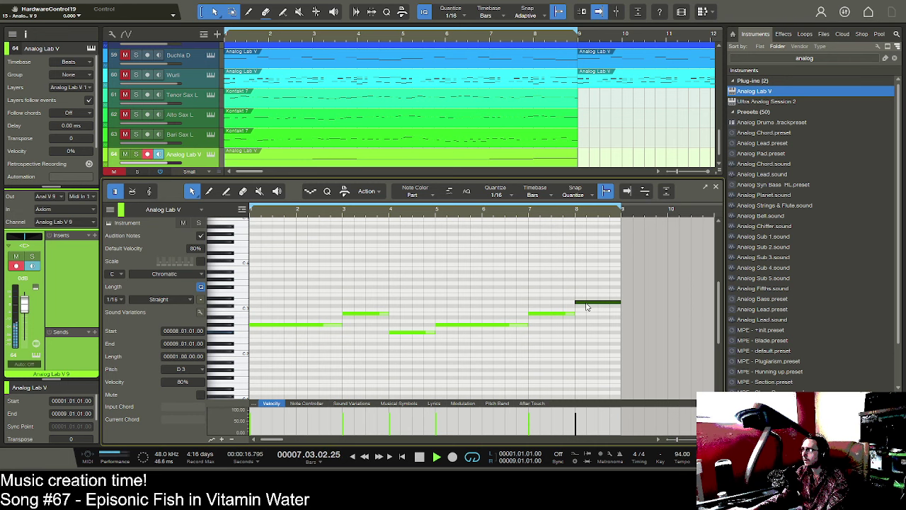
pyautogui.press('space')
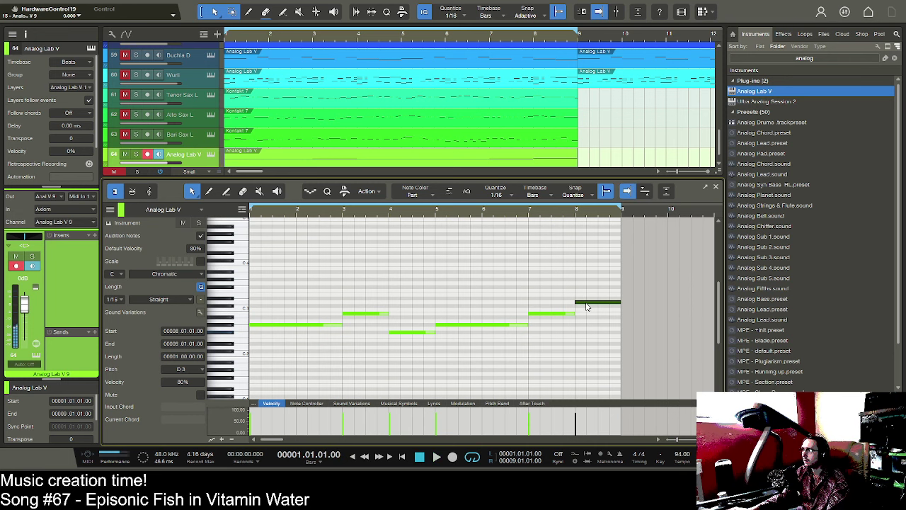
pyautogui.moveTo(586, 304); pyautogui.dragTo(587, 300)
pyautogui.press('space')
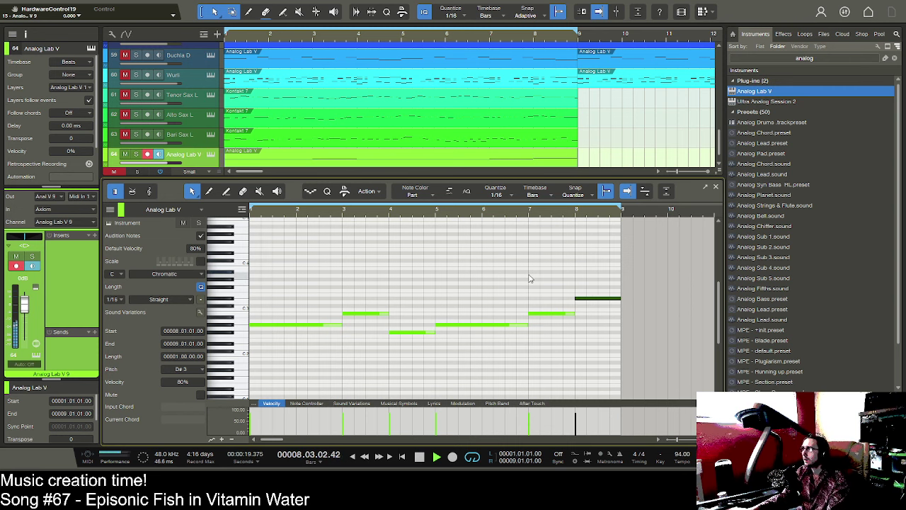
pyautogui.press('space')
# - Duplicate all the pad notes and place the copies one octave higher, starting at bar 1 on G#3
pyautogui.click(539, 373)
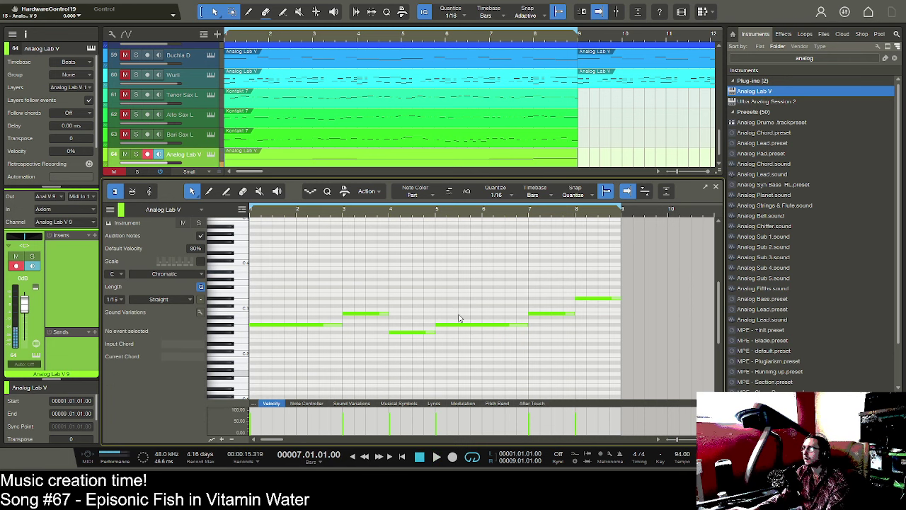
pyautogui.hotkey('ctrl', 'a')
pyautogui.press('d')
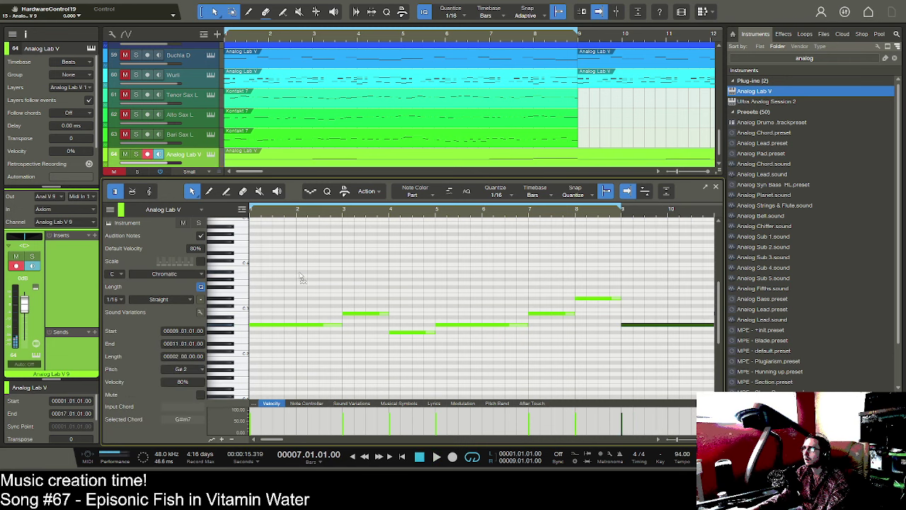
pyautogui.moveTo(300, 274); pyautogui.dragTo(260, 280)
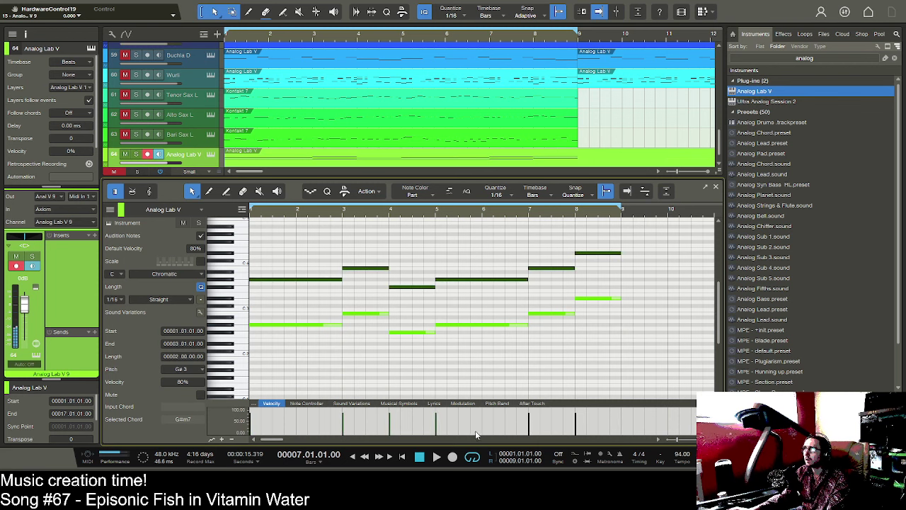
# - Play back the loop and shorten the pad clip in the arrangement so it ends at bar 9
pyautogui.click(436, 457)
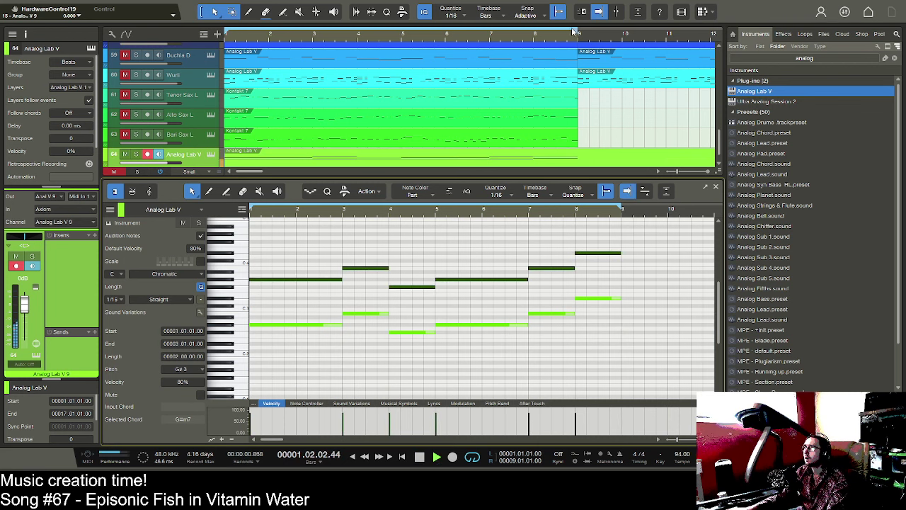
pyautogui.scroll(-3, 582, 34)
pyautogui.moveTo(640, 160); pyautogui.dragTo(434, 158)
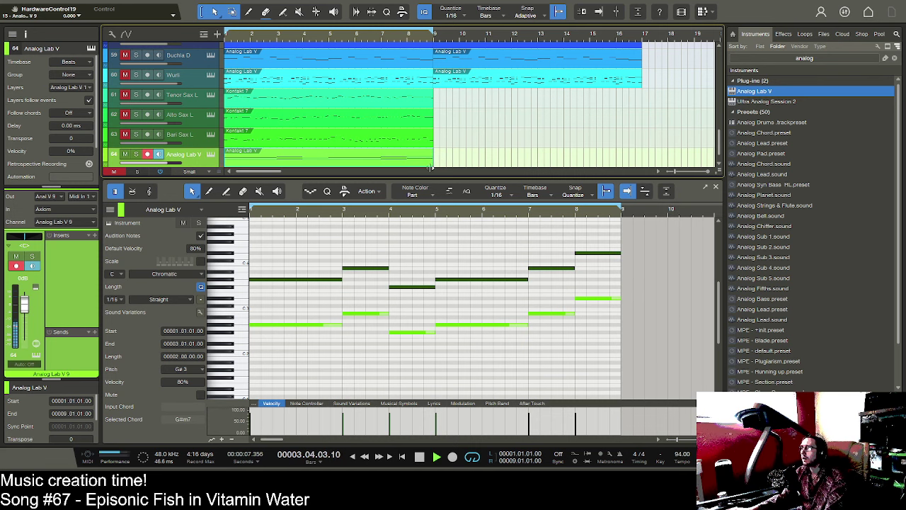
# - Rename the Analog Lab V pad track as Synthi P
pyautogui.doubleClick(196, 156)
pyautogui.write('Synthi P')
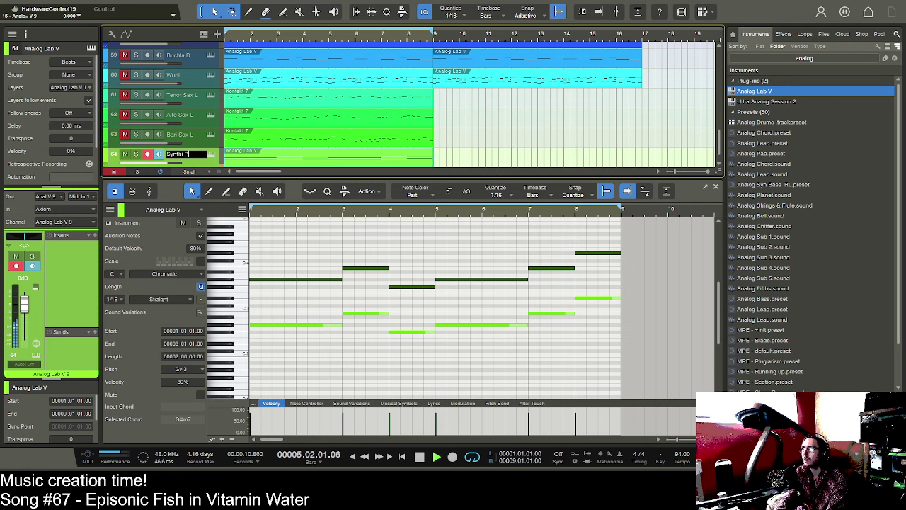
pyautogui.press('Return')
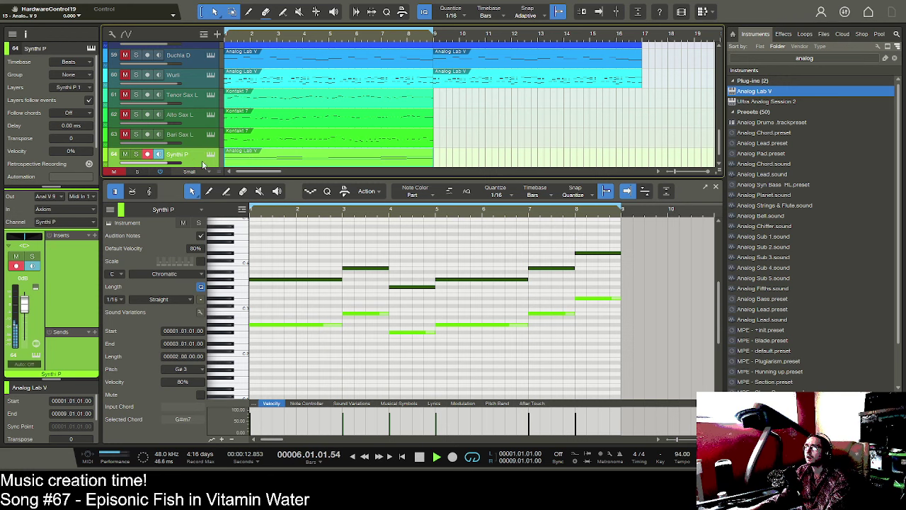
# - Enlarge the arrangement area, move the Synthi P track directly below Choir P, and stop playback
pyautogui.moveTo(207, 174); pyautogui.dragTo(204, 264)
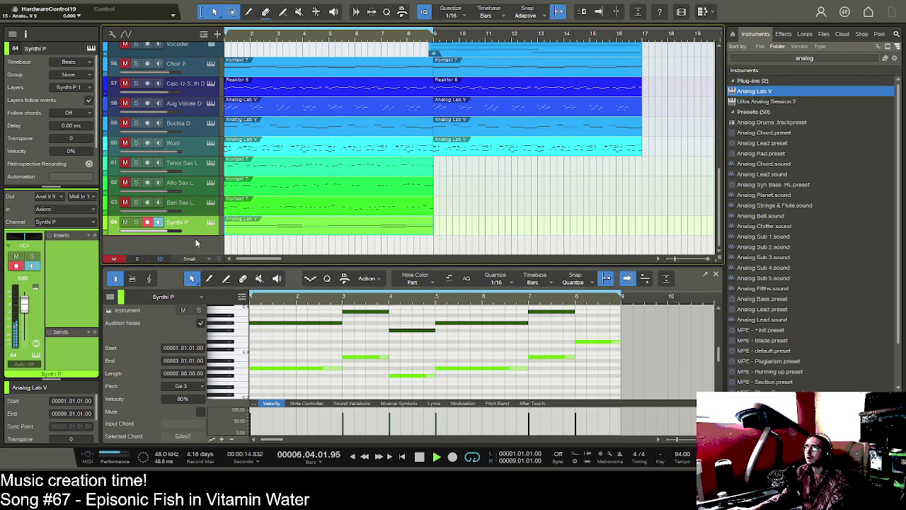
pyautogui.moveTo(199, 148); pyautogui.dragTo(199, 76)
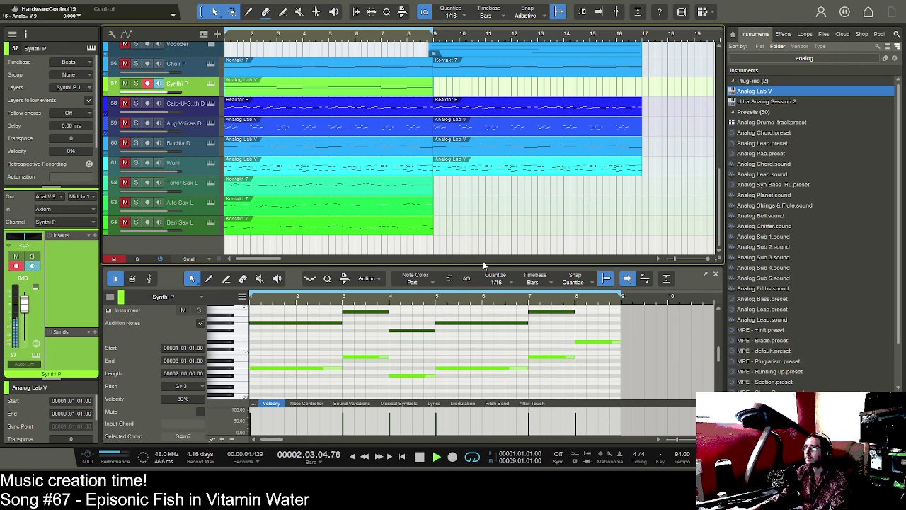
pyautogui.press('space')
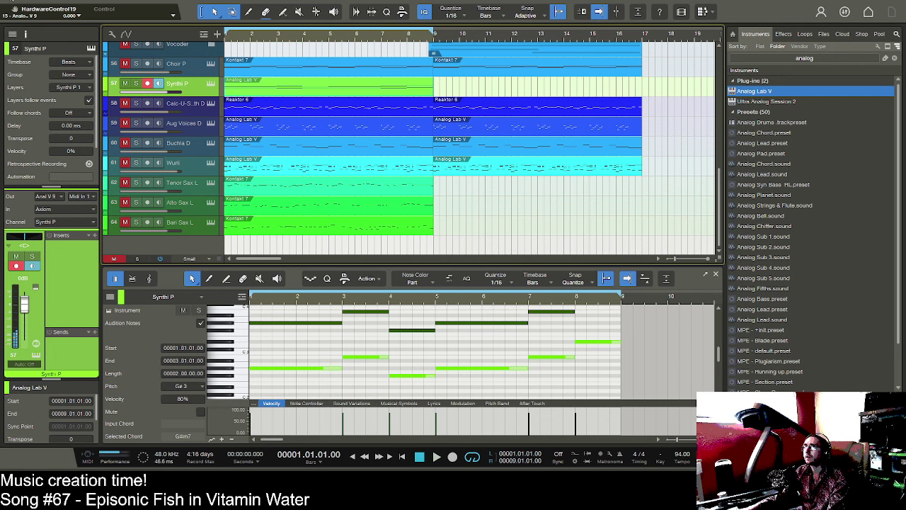
# - Clear the analog search text from the instrument browser
pyautogui.click(794, 57)
pyautogui.write('ana')
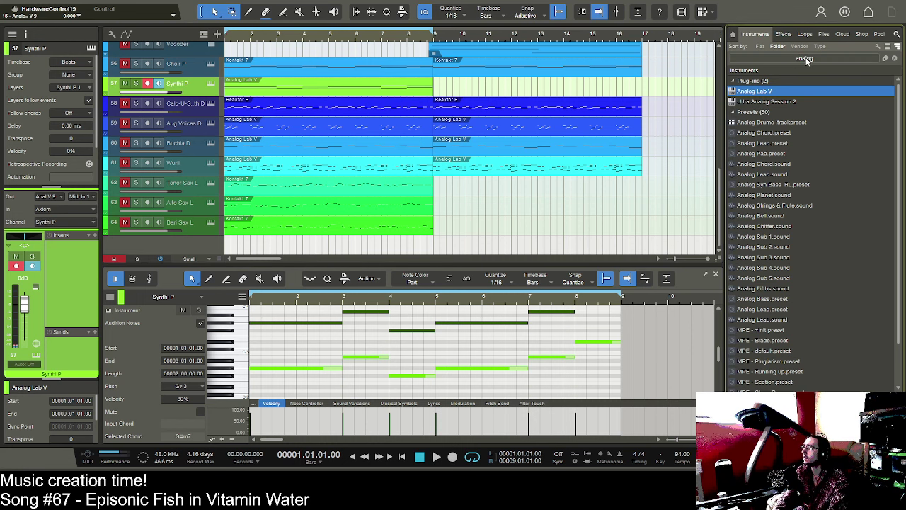
pyautogui.click(806, 58)
pyautogui.press('BackSpace')
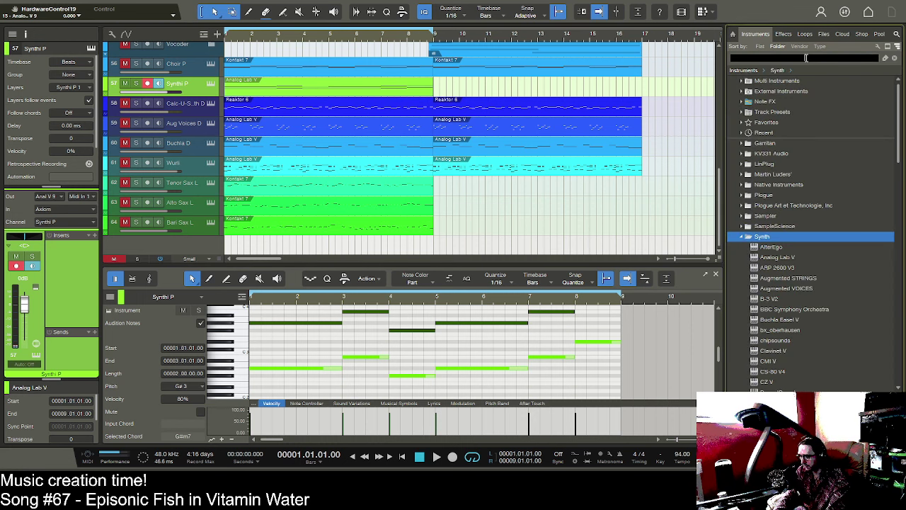
pyautogui.write('v3cu')
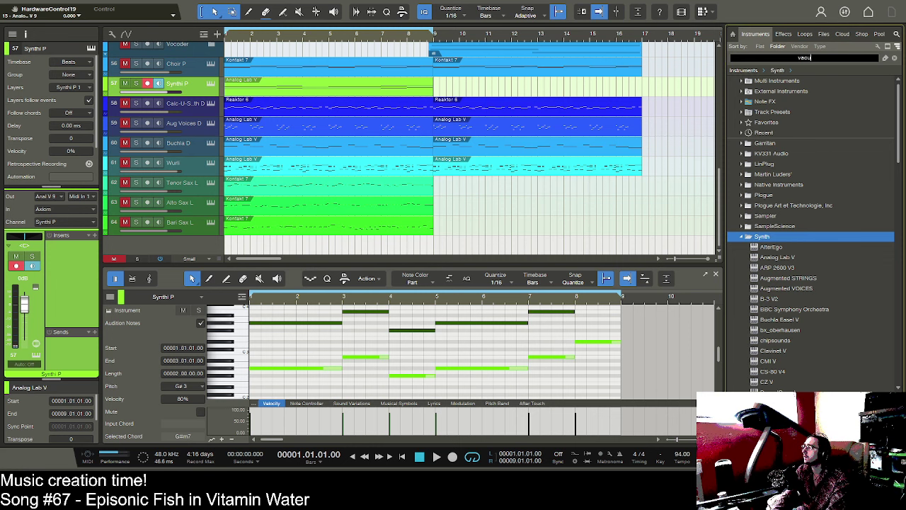
pyautogui.press('BackSpace')
pyautogui.press('BackSpace')
pyautogui.press('BackSpace')
pyautogui.press('BackSpace')
# - Search the instruments for hybrid and add Hybrid_x64 as a new track below Bari Sax L
pyautogui.click(805, 59)
pyautogui.write('hybrid')
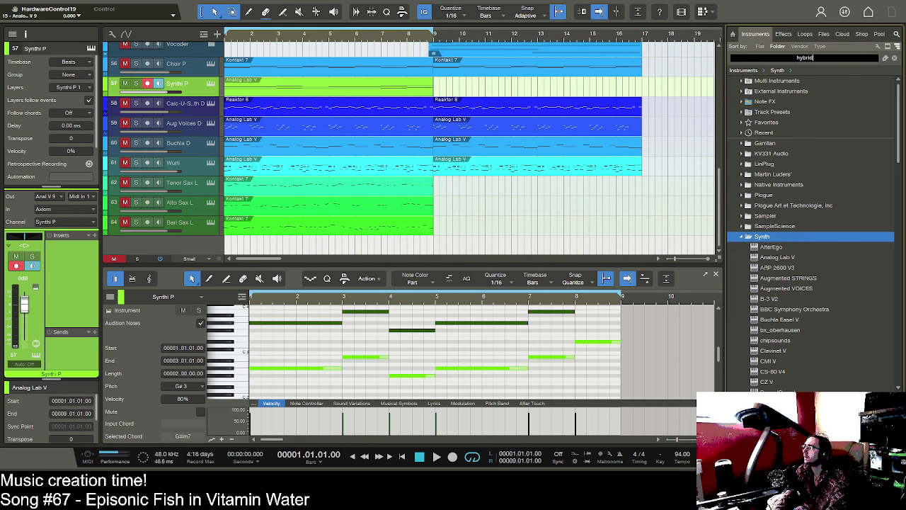
pyautogui.moveTo(753, 94); pyautogui.dragTo(176, 240)
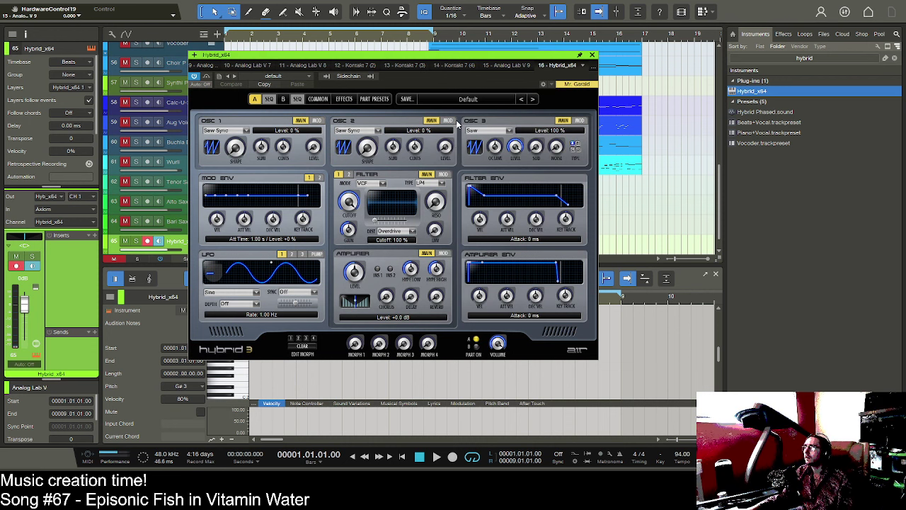
# - Load the 32 Casiopeia preset in Hybrid and create an empty instrument part over bars 1 to 8 on its track
pyautogui.click(535, 327)
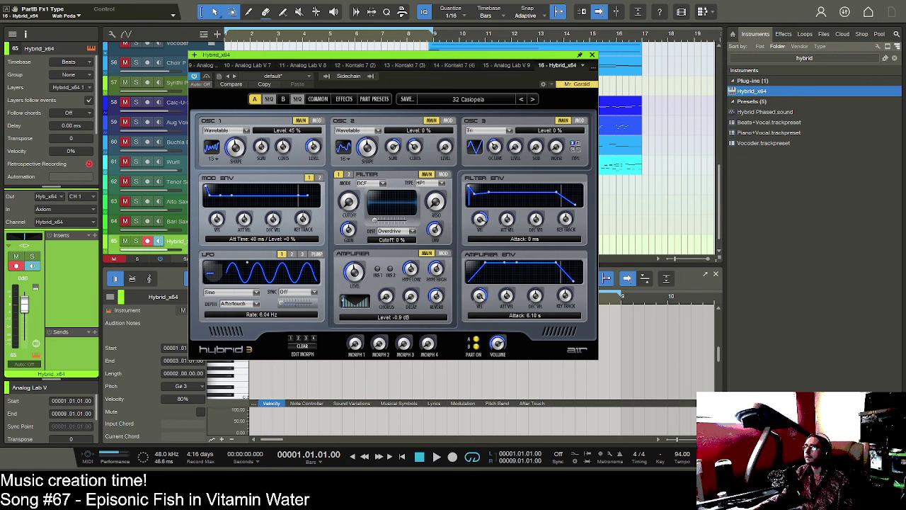
pyautogui.hotkey('ctrl', 'shift', 'i')
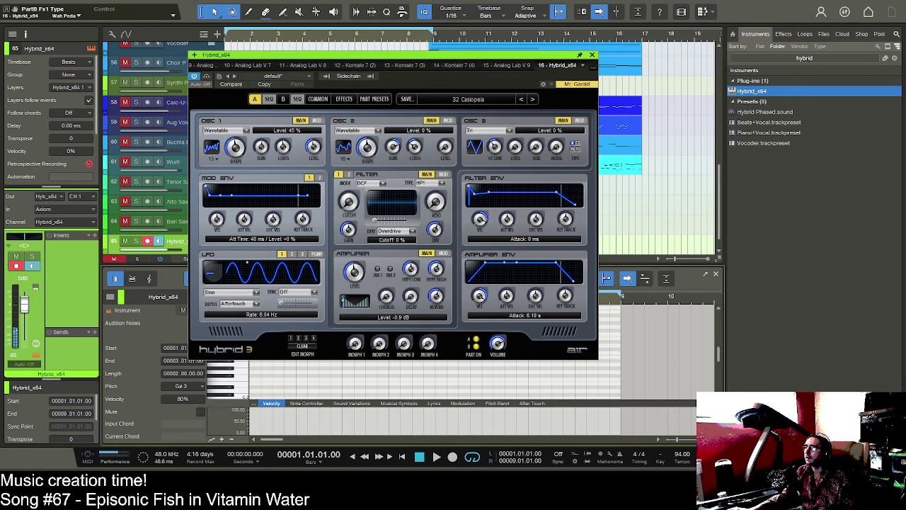
pyautogui.click(228, 371)
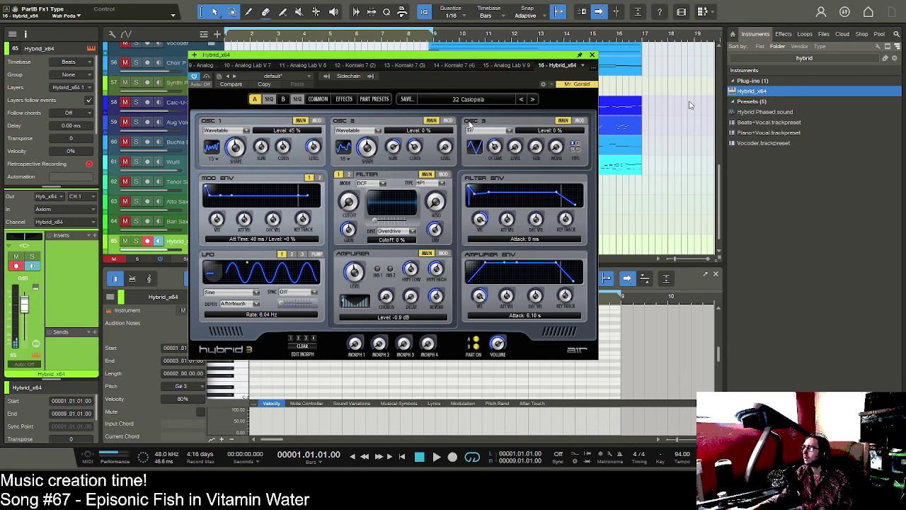
# - Audition Hybrid presets such as Organic Silence, Pulser Pad, Vintage Thrill and X-Ray Pad, settle on 07 Superswell and close the plug-in
pyautogui.click(547, 342)
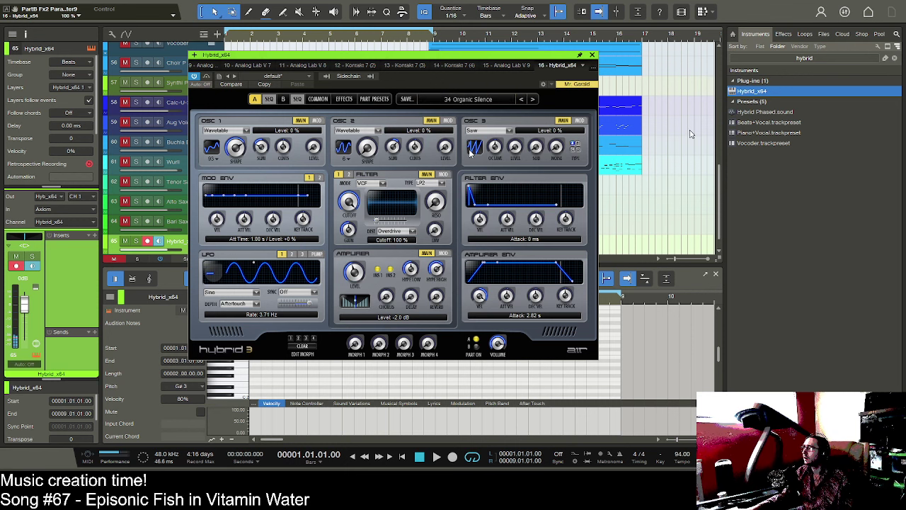
pyautogui.click(778, 326)
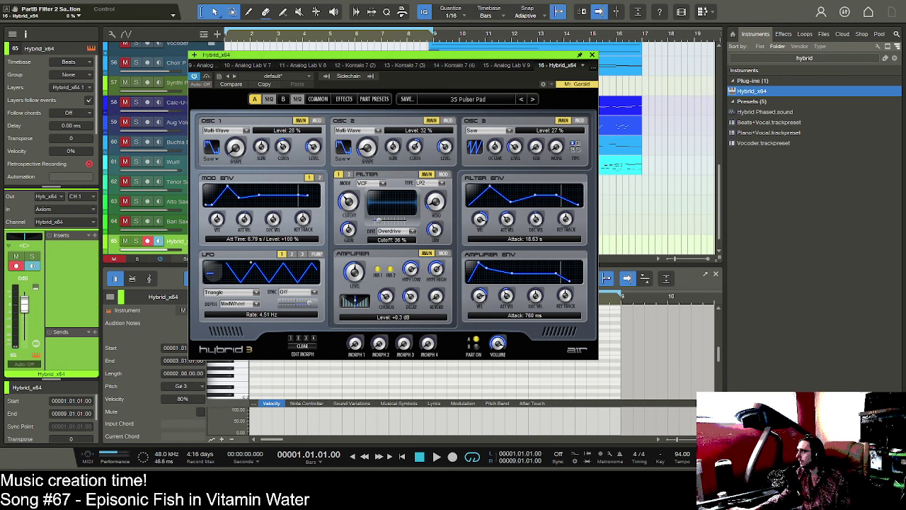
pyautogui.click(443, 386)
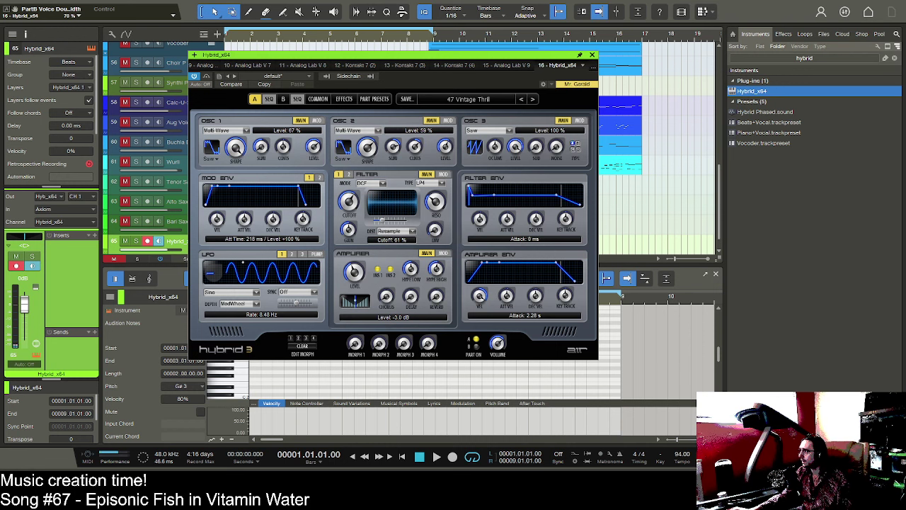
pyautogui.click(298, 363)
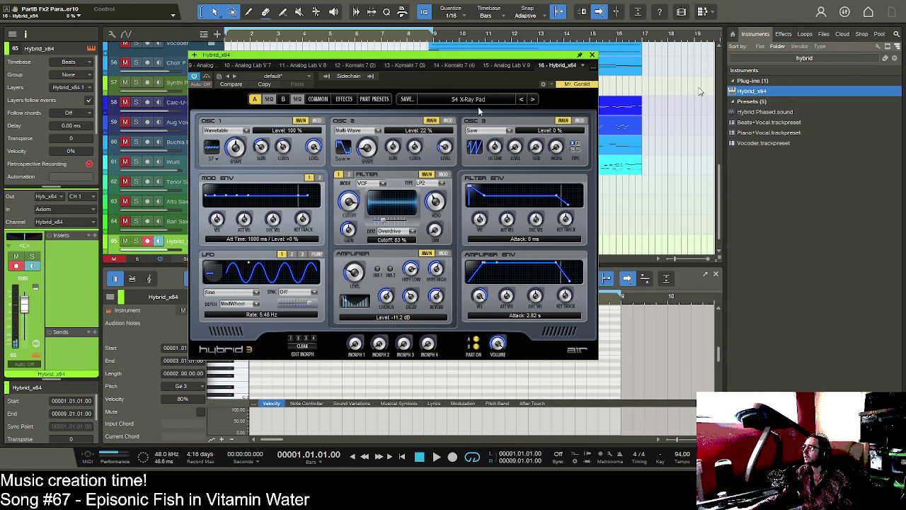
pyautogui.doubleClick(765, 144)
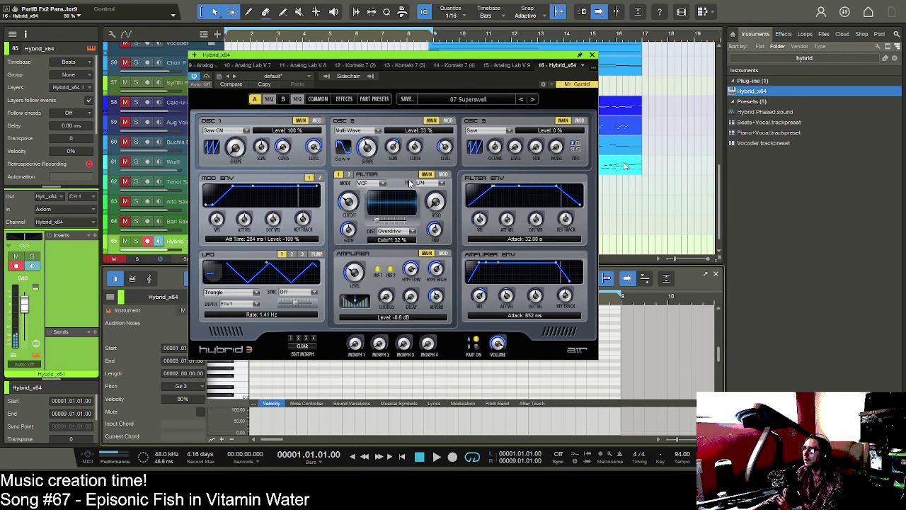
pyautogui.click(592, 55)
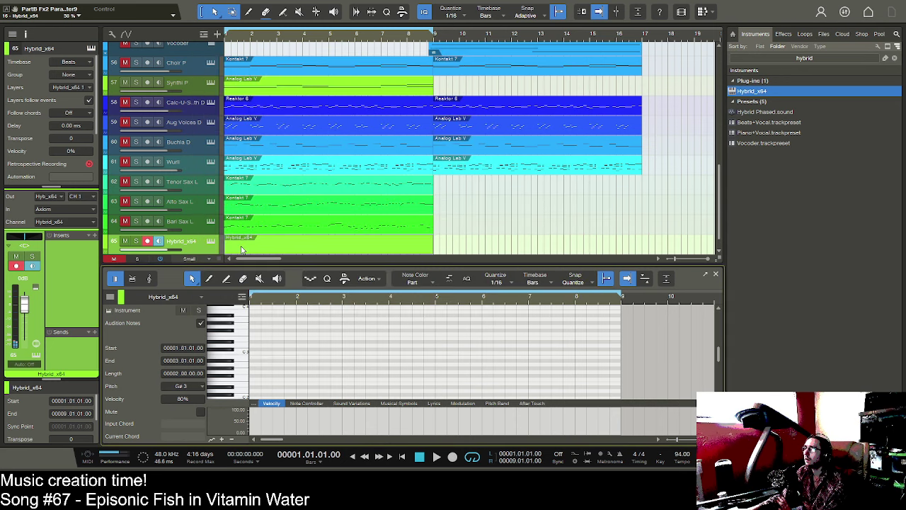
# - Open the empty Hybrid part in an enlarged note editor and draw a four-bar G#4 note from bar 1
pyautogui.doubleClick(242, 249)
pyautogui.scroll(-3, 264, 296)
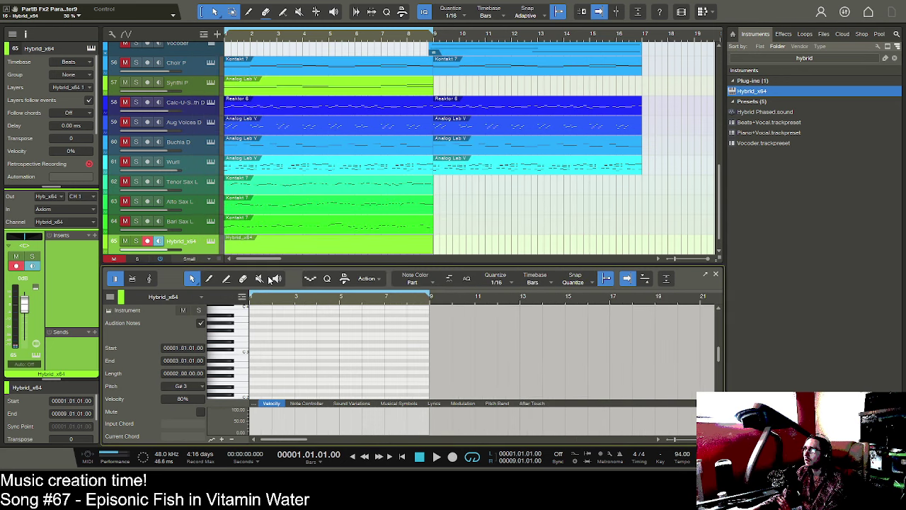
pyautogui.moveTo(273, 263); pyautogui.dragTo(274, 193)
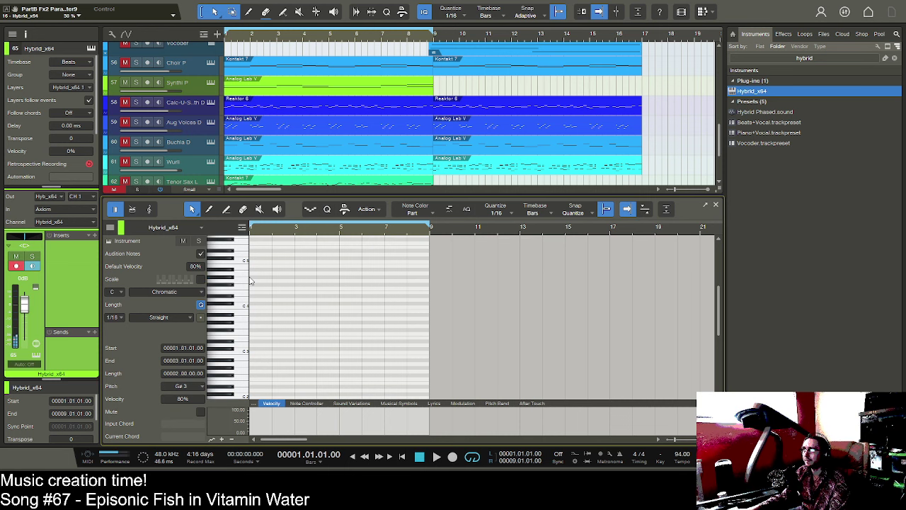
pyautogui.click(253, 274)
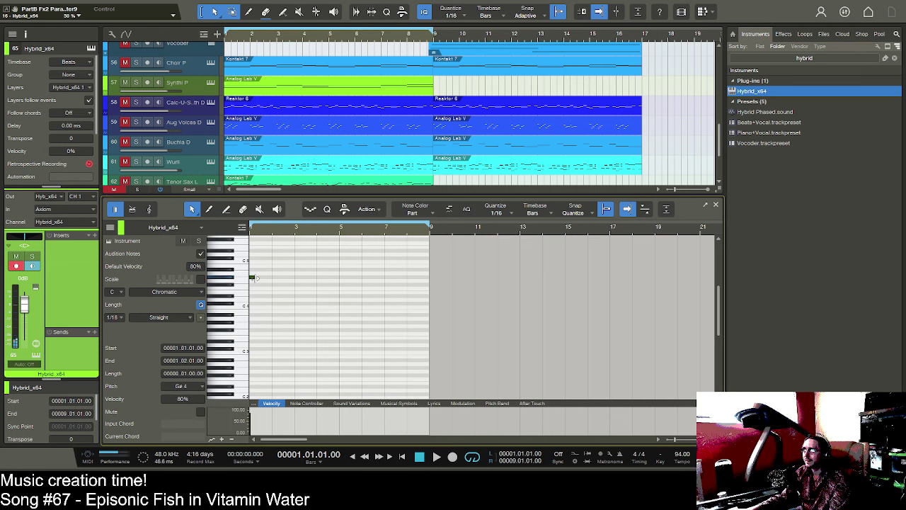
pyautogui.moveTo(254, 277); pyautogui.dragTo(341, 281)
pyautogui.click(126, 84)
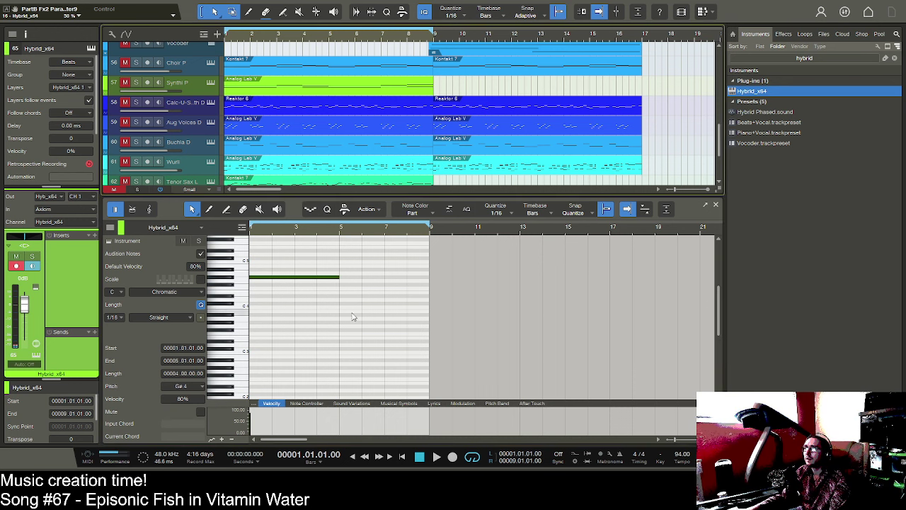
# - Extend the G#4 note to the end of bar 8 while listening to the loop
pyautogui.press('space')
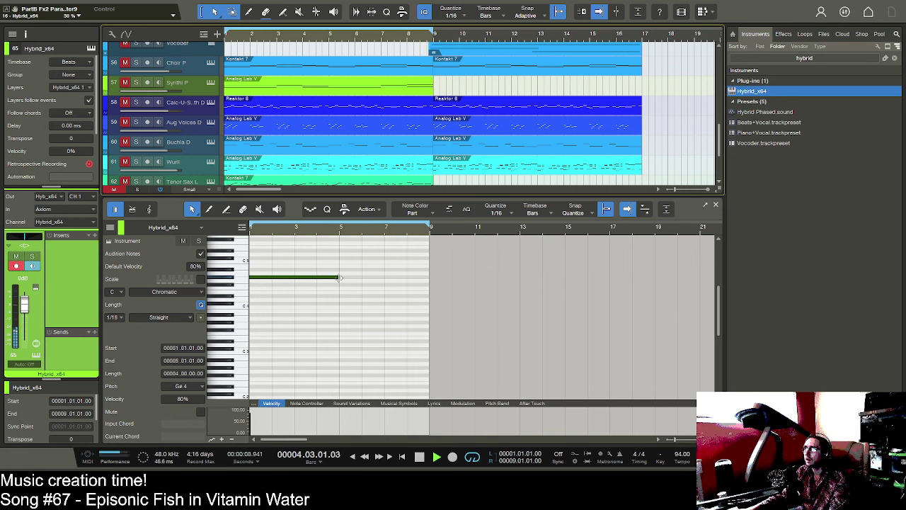
pyautogui.moveTo(340, 278); pyautogui.dragTo(430, 279)
pyautogui.press('space')
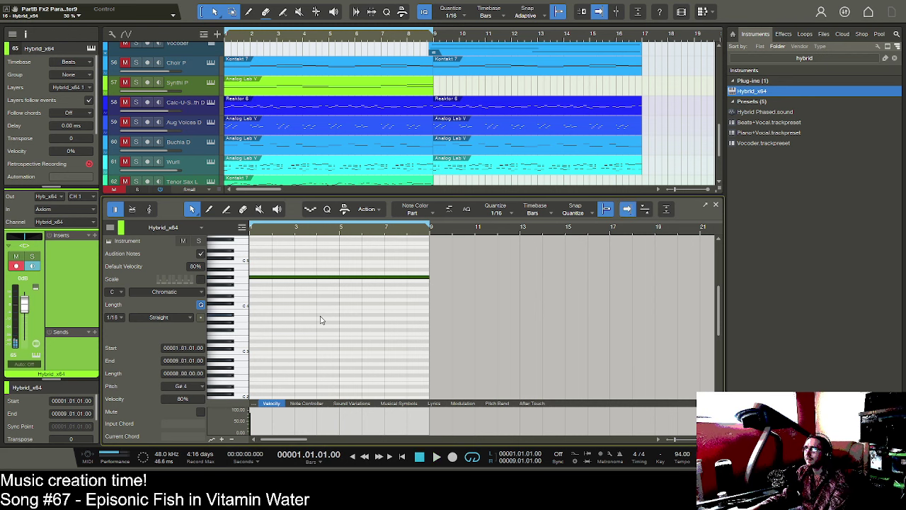
# - Try to draw a G#3 note across the part one octave lower, and undo it
pyautogui.scroll(2, 319, 319)
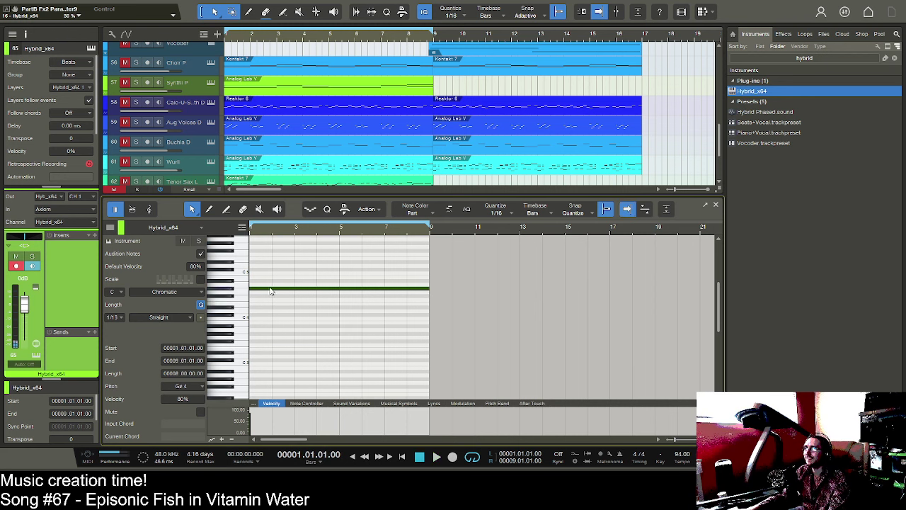
pyautogui.click(252, 346)
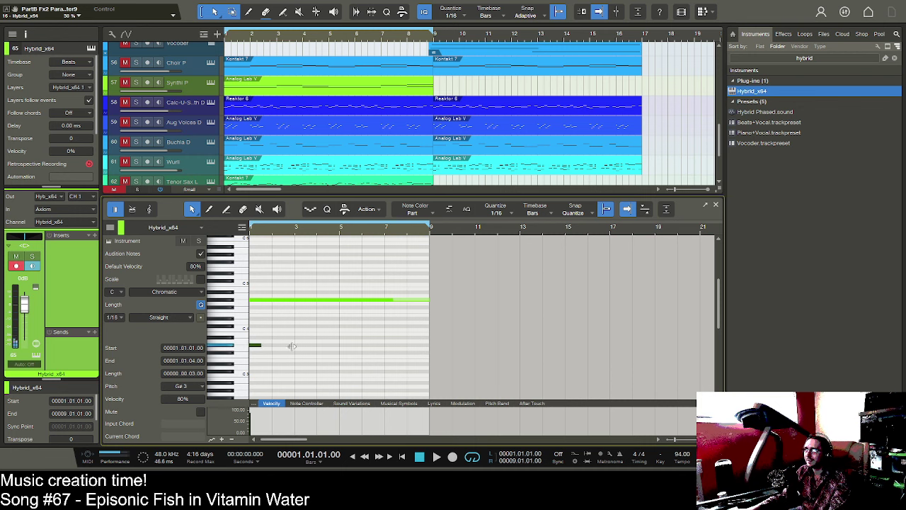
pyautogui.moveTo(292, 345); pyautogui.dragTo(429, 345)
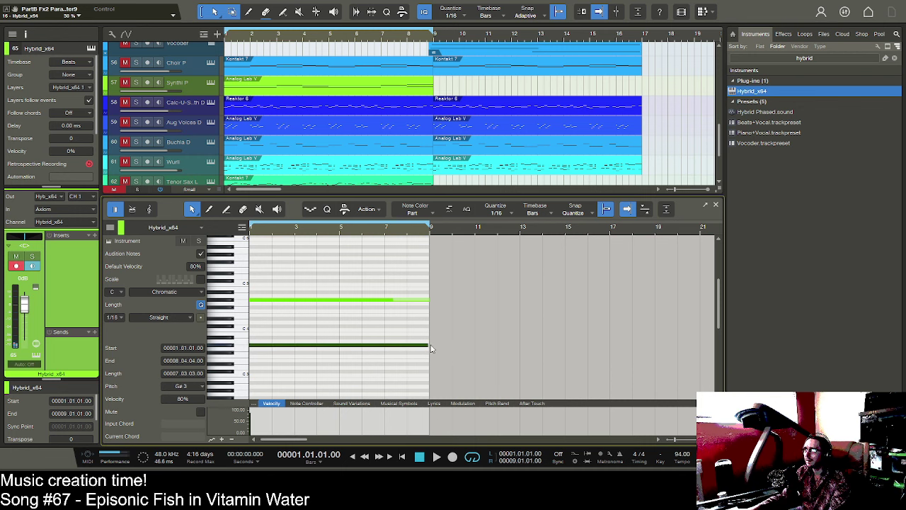
pyautogui.hotkey('ctrl', 'z')
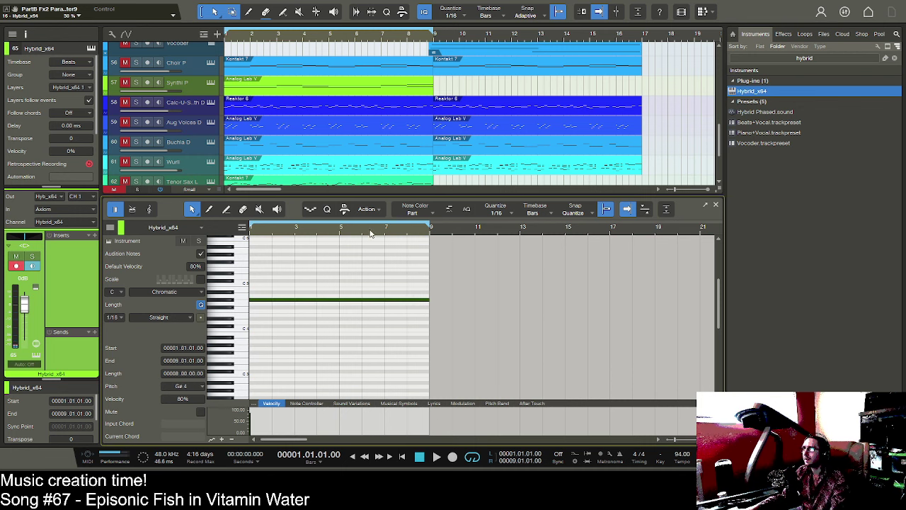
# - Set the note editor's quantize to 1/4, draw an eight-bar G#3 note from bar 1 and play the loop
pyautogui.moveTo(371, 233); pyautogui.dragTo(428, 233)
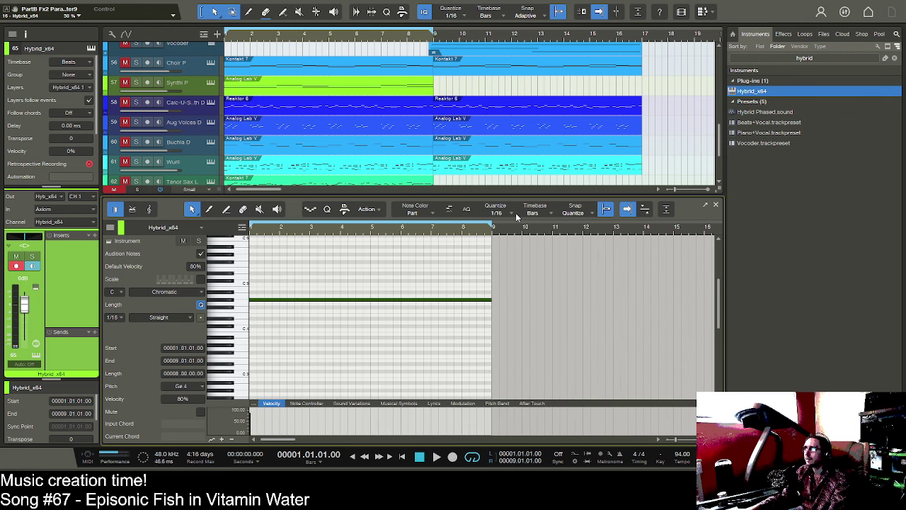
pyautogui.click(539, 229)
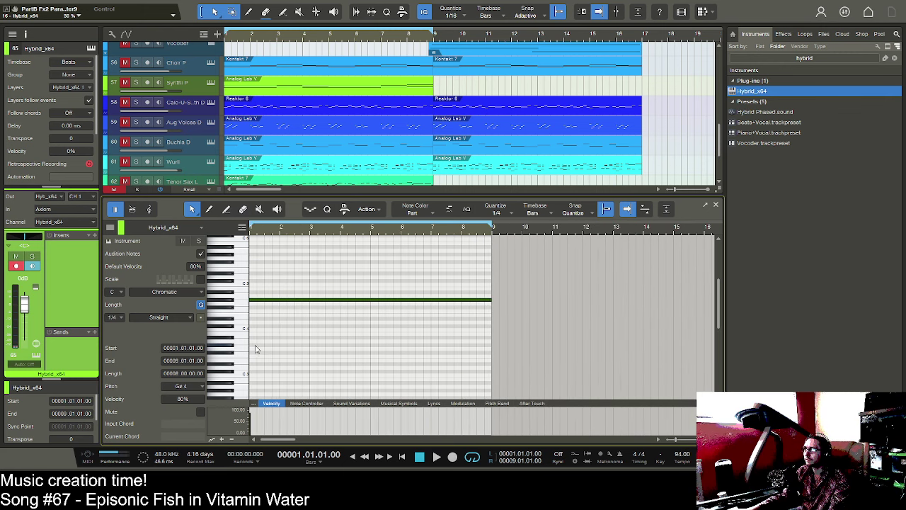
pyautogui.moveTo(253, 348); pyautogui.dragTo(492, 354)
pyautogui.click(436, 457)
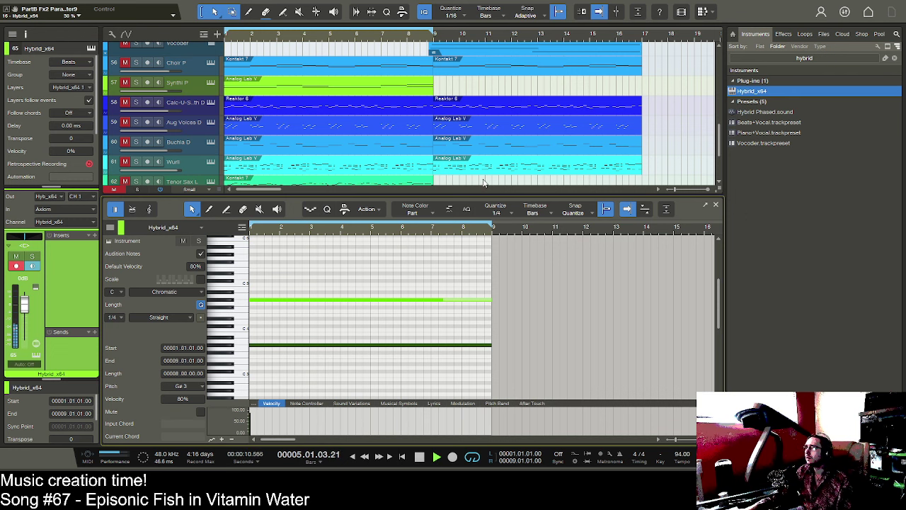
pyautogui.scroll(-4, 460, 172)
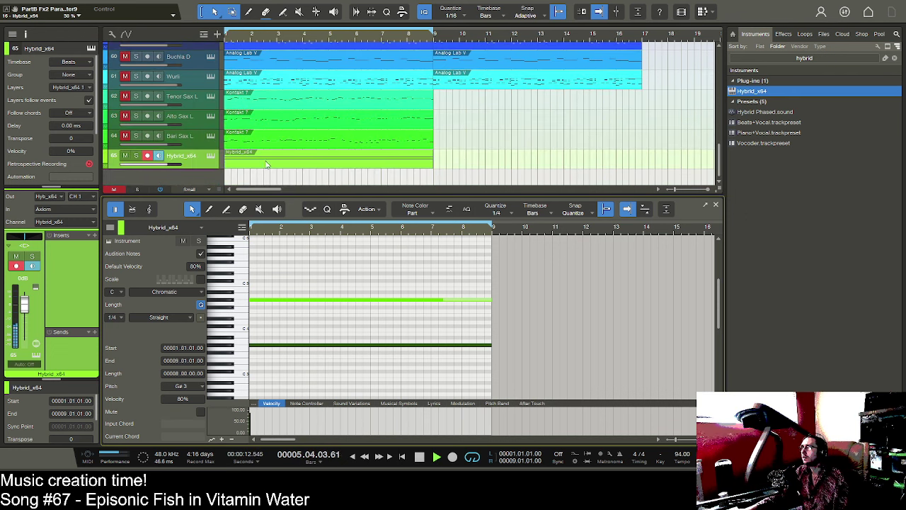
# - Rename the Hybrid_x64 track as Hybrid P
pyautogui.doubleClick(192, 154)
pyautogui.write('H')
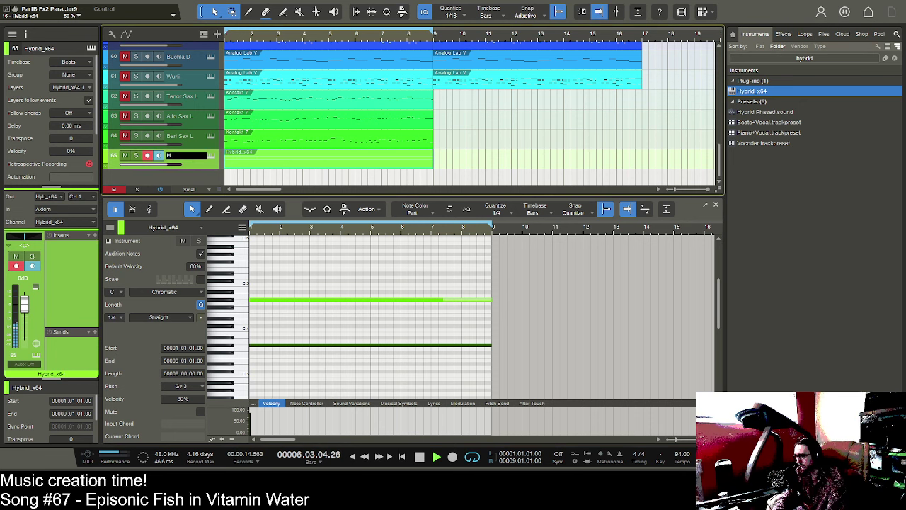
pyautogui.write('ybrid Pa')
pyautogui.press('Return')
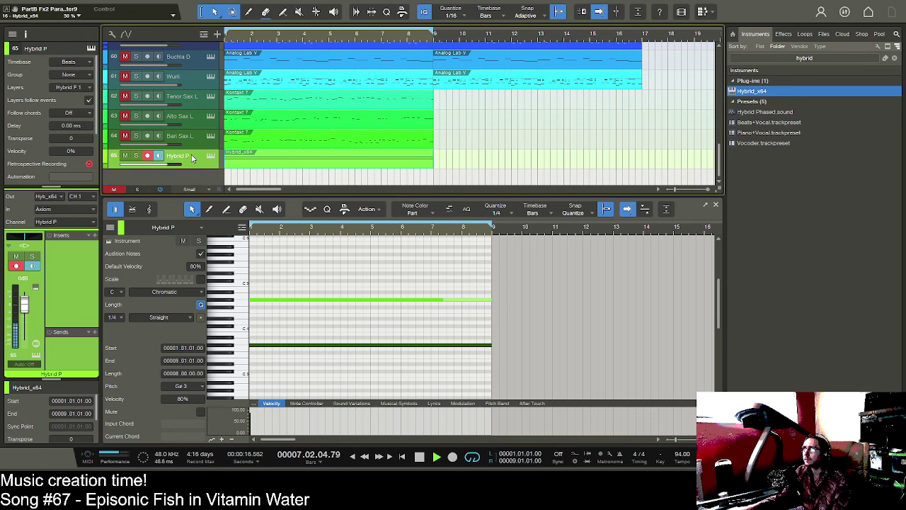
# - Move the Hybrid P track up the track list so it sits directly below Synthi P
pyautogui.scroll(1, 211, 179)
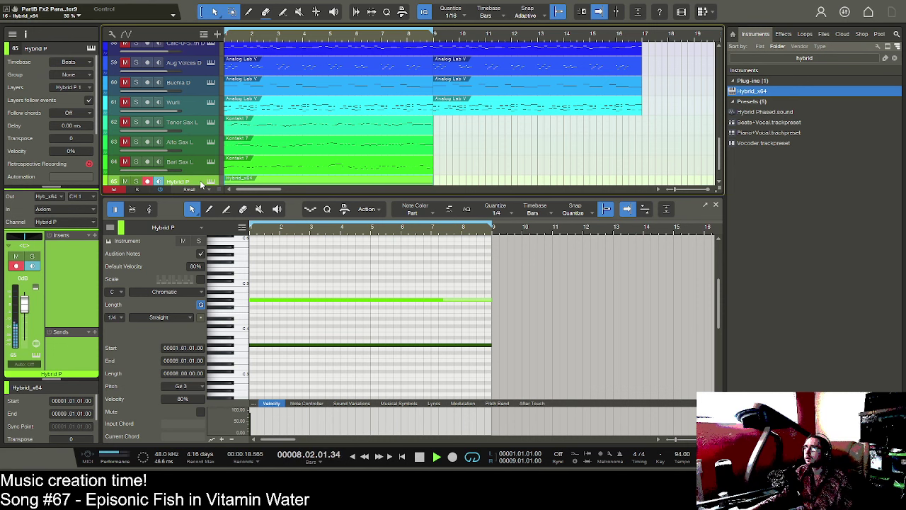
pyautogui.moveTo(199, 181); pyautogui.dragTo(210, 58)
pyautogui.scroll(2, 211, 89)
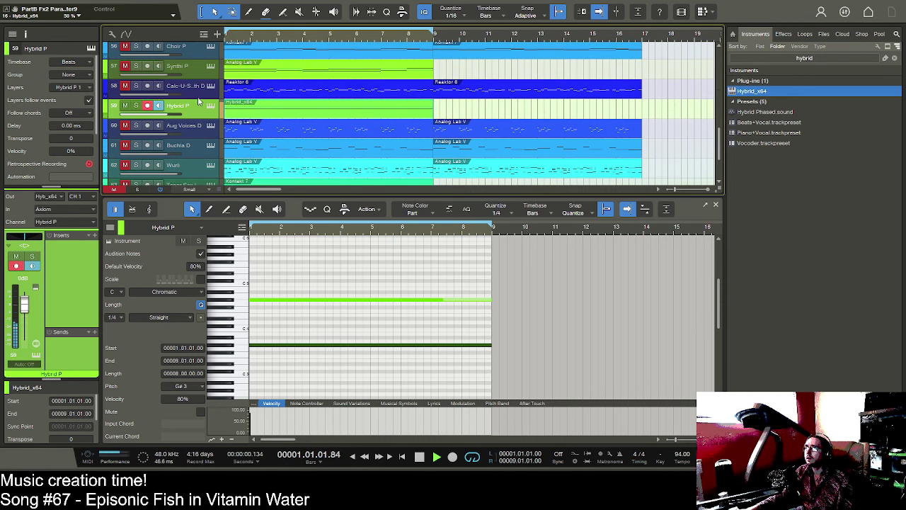
pyautogui.moveTo(198, 101); pyautogui.dragTo(197, 86)
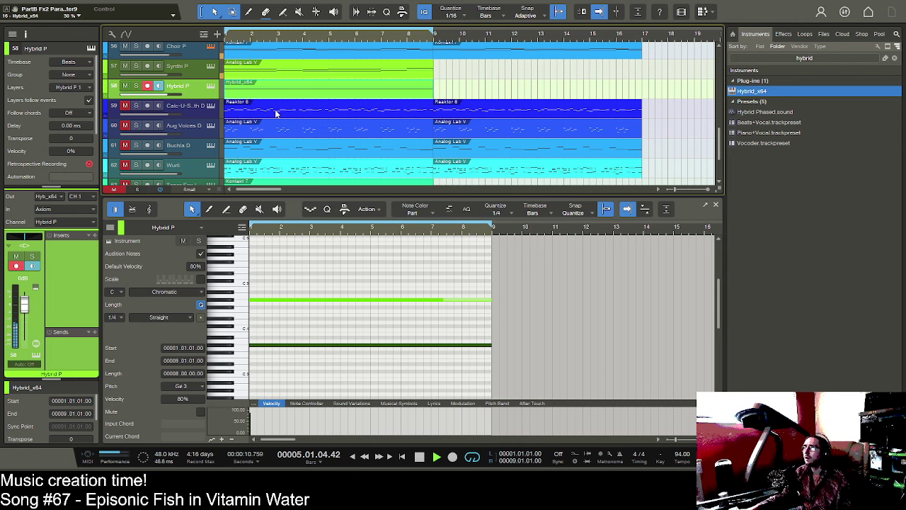
# - Mute the Hybrid P, Synthi P and Choir P tracks, then close the note editor and stop playback
pyautogui.press('F11')
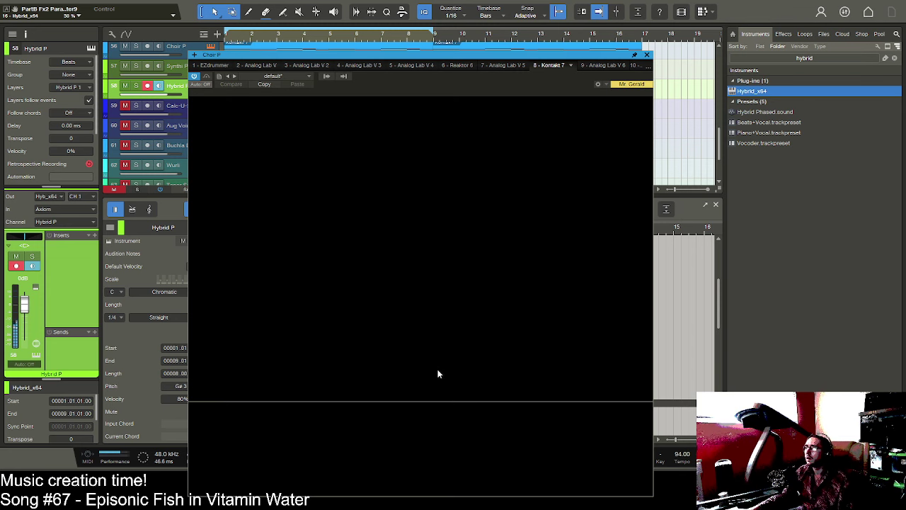
pyautogui.click(647, 55)
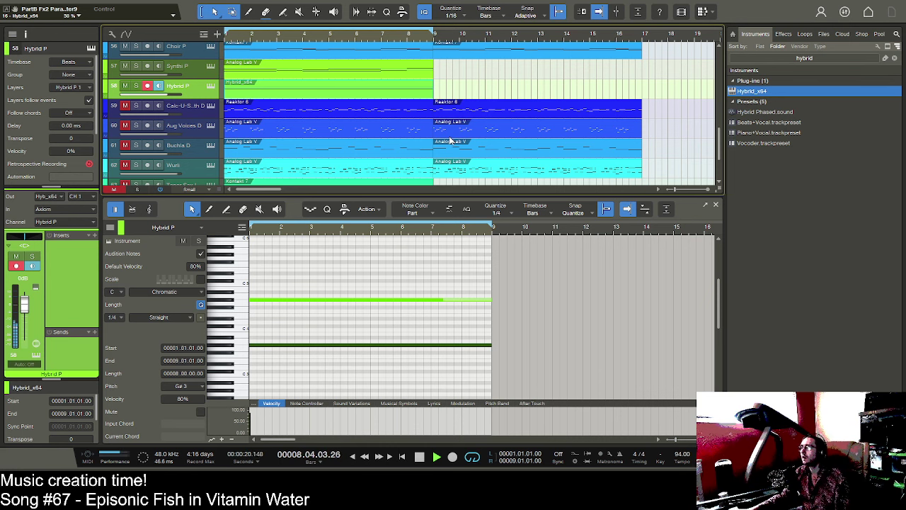
pyautogui.click(124, 85)
pyautogui.click(125, 66)
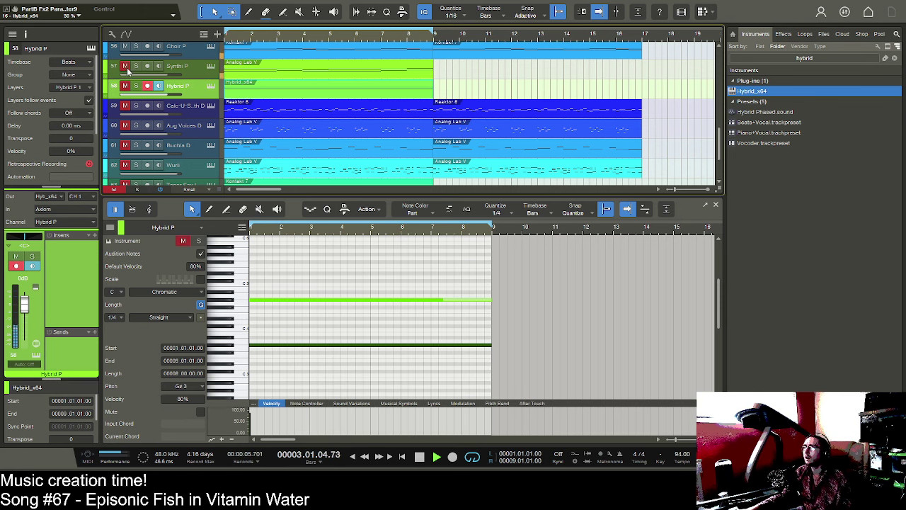
pyautogui.click(125, 46)
pyautogui.press('F2')
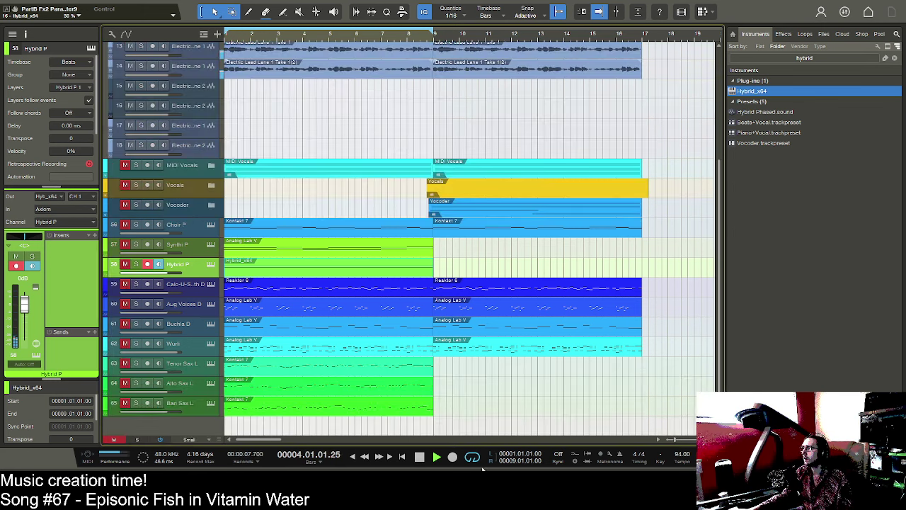
pyautogui.click(419, 456)
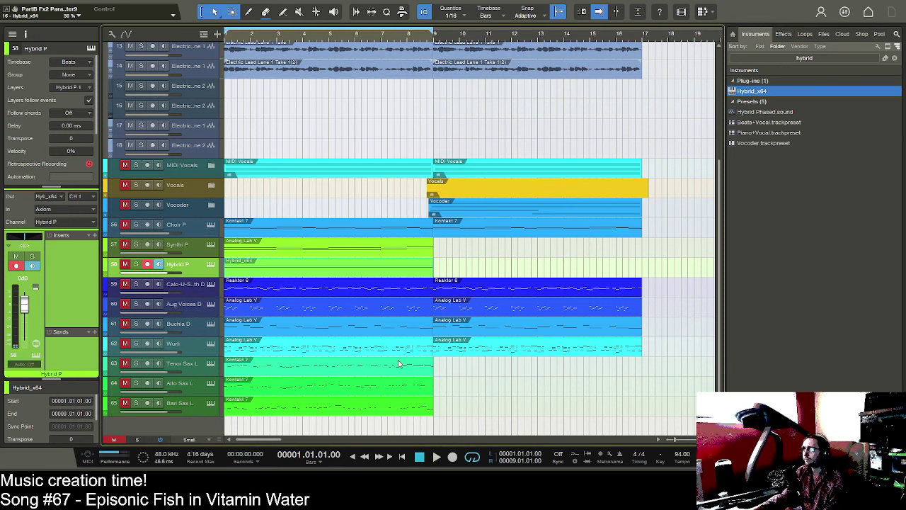
# - Unmute the Tenor, Alto and Bari Sax L tracks and listen to them in the loop from bar 1
pyautogui.moveTo(128, 366); pyautogui.dragTo(124, 404)
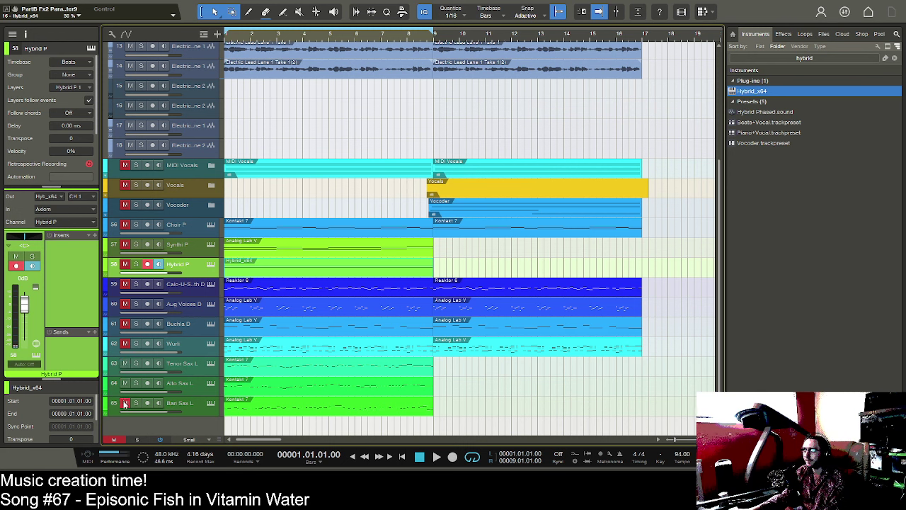
pyautogui.press('space')
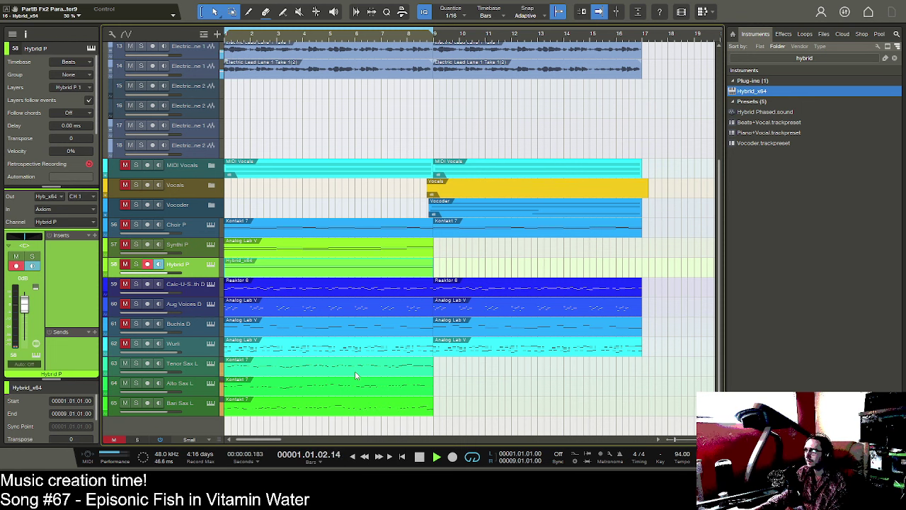
pyautogui.click(418, 457)
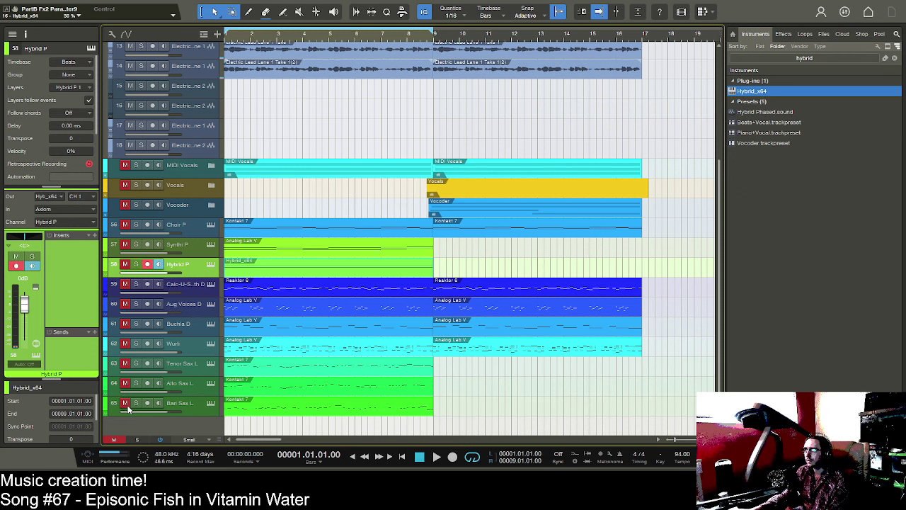
# - Clear the instrument search, add Xpand!2_x64 on a new track and open an empty eight-bar part on it in the note editor
pyautogui.click(798, 57)
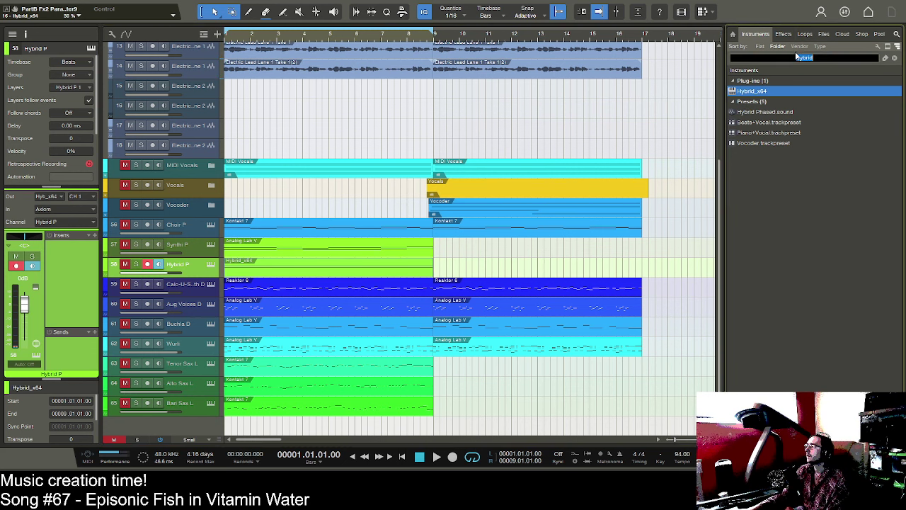
pyautogui.press('BackSpace')
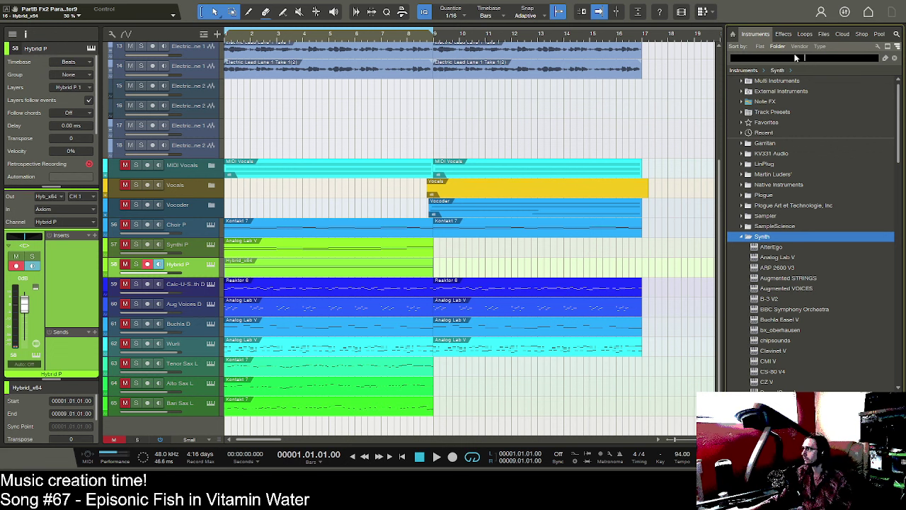
pyautogui.scroll(-5, 824, 182)
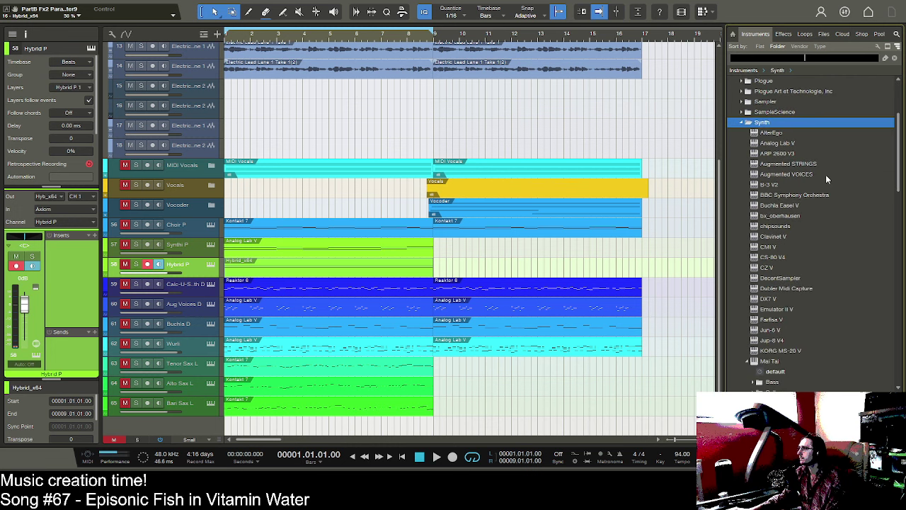
pyautogui.scroll(5, 821, 181)
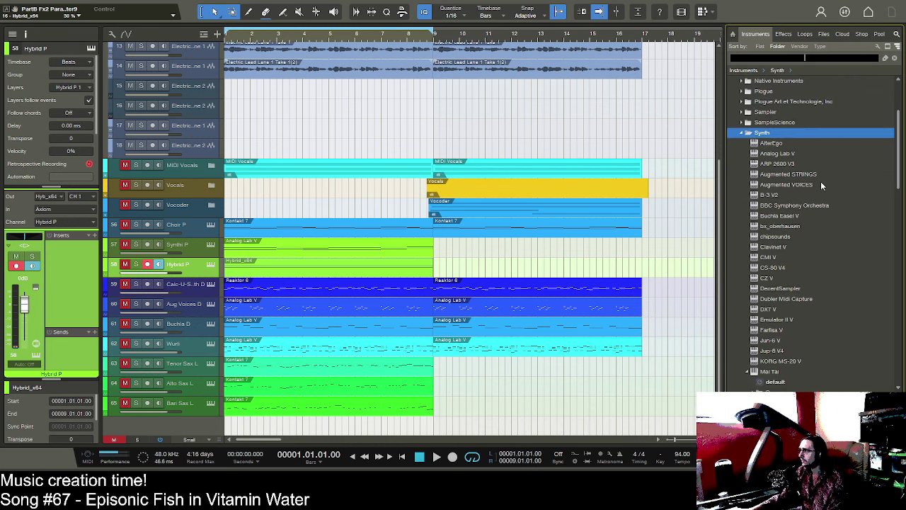
pyautogui.scroll(1, 820, 181)
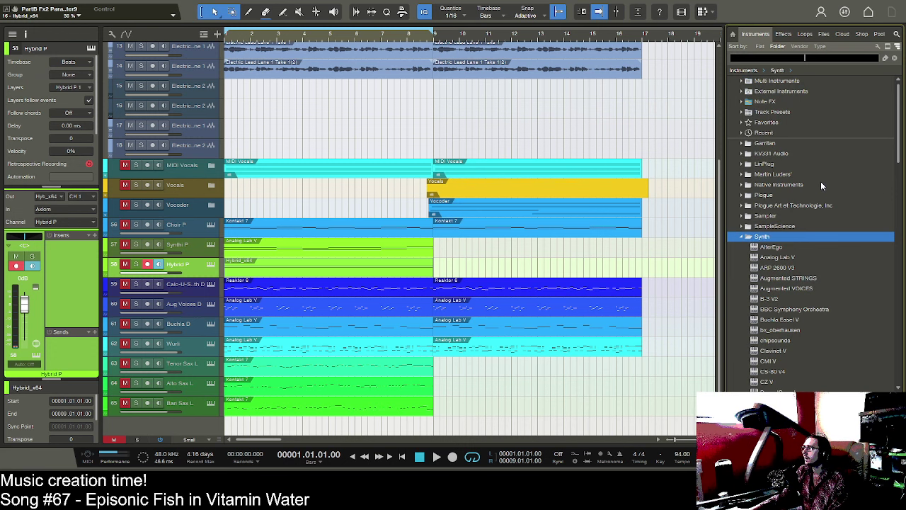
pyautogui.scroll(-2, 820, 181)
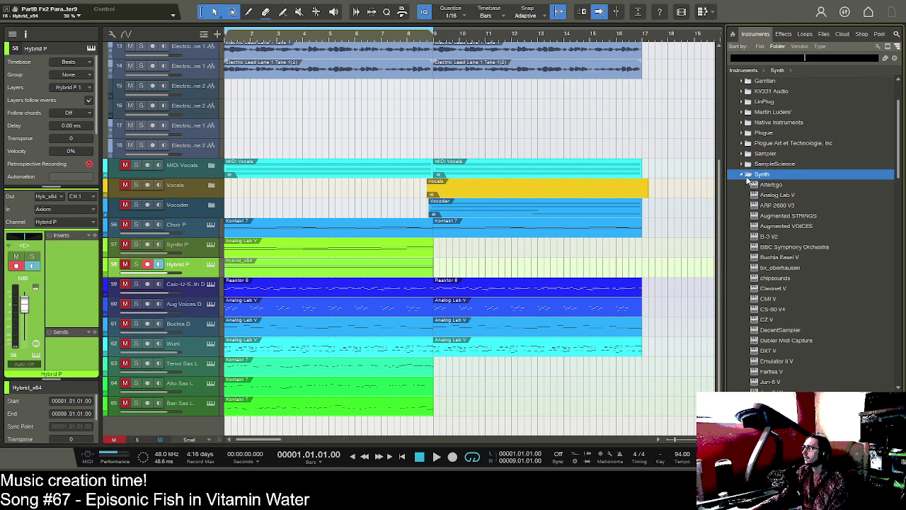
pyautogui.click(742, 174)
pyautogui.scroll(-5, 752, 190)
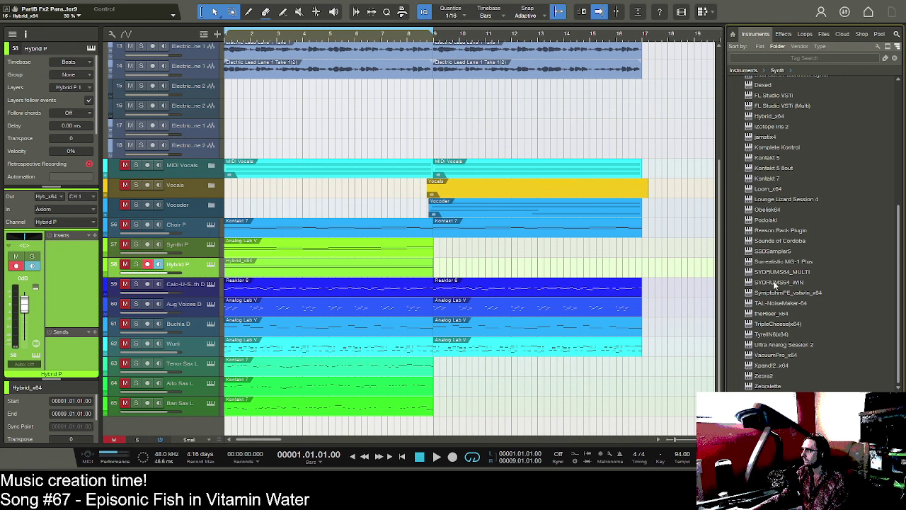
pyautogui.click(769, 364)
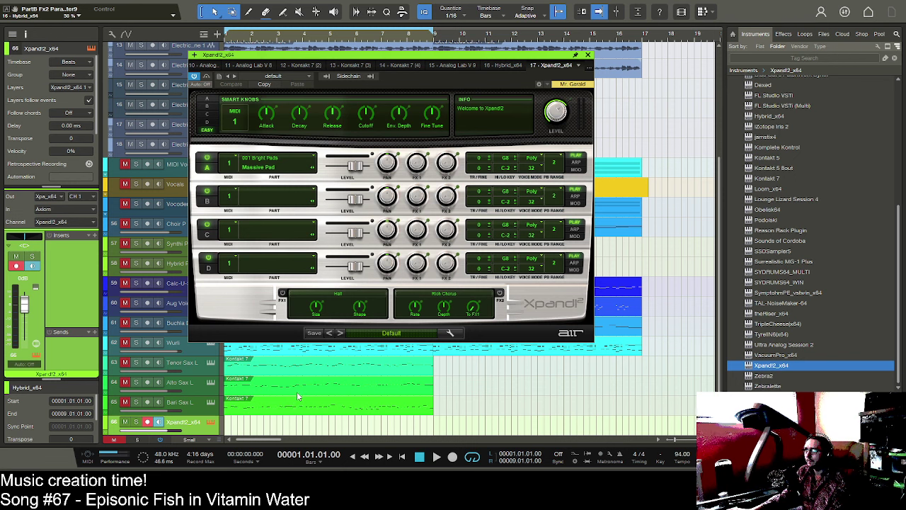
pyautogui.doubleClick(239, 426)
pyautogui.doubleClick(239, 427)
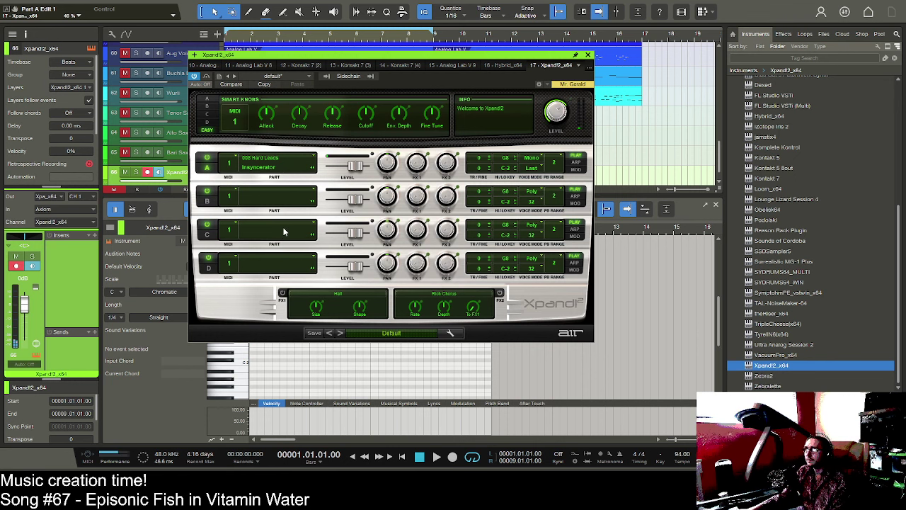
# - Load the 007 Soft Leads sound Psychedelic Noise+ into part A of Xpand!2 and close the instrument window
pyautogui.click(296, 455)
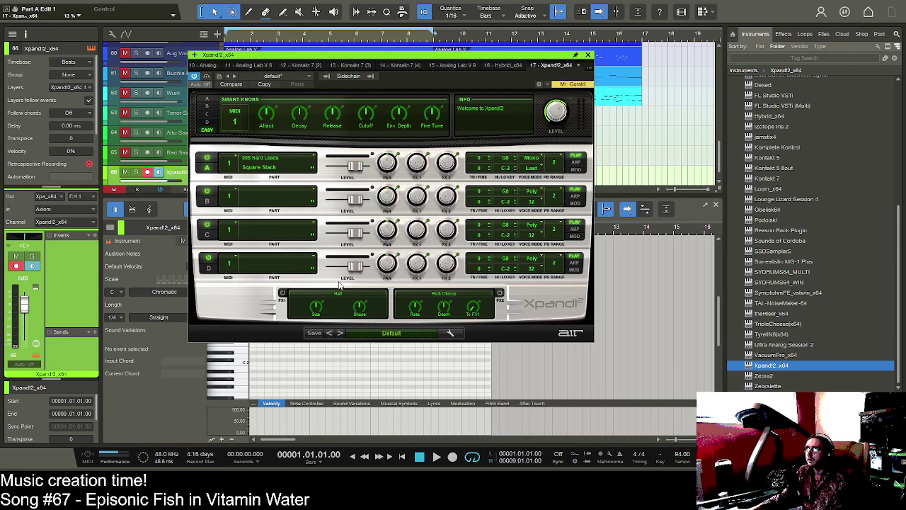
pyautogui.click(312, 316)
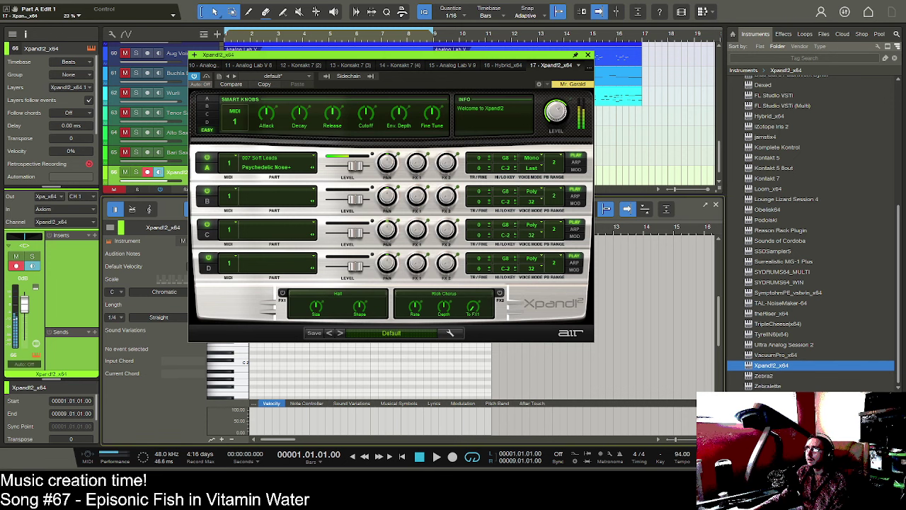
pyautogui.click(587, 55)
# - Audition the Xpand!2 sound on the note editor's keyboard around octave 3 and briefly play the loop
pyautogui.moveTo(271, 40); pyautogui.dragTo(322, 49)
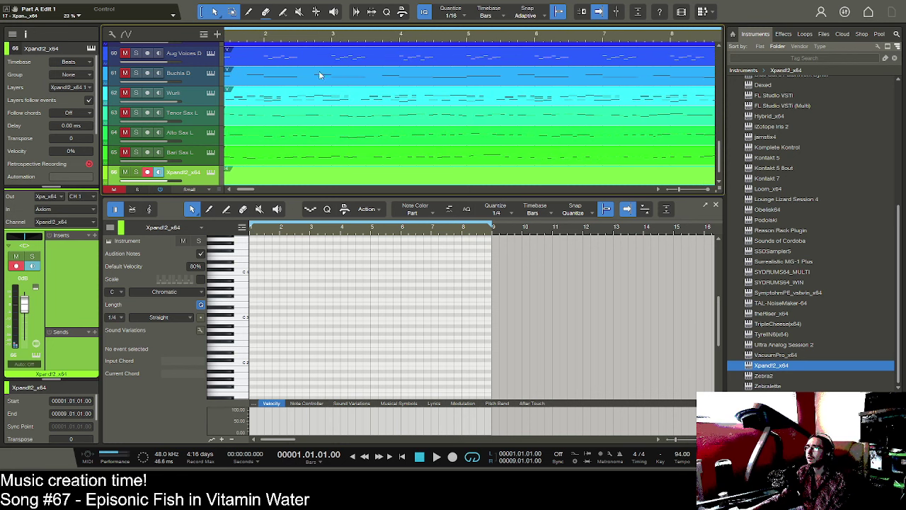
pyautogui.click(224, 289)
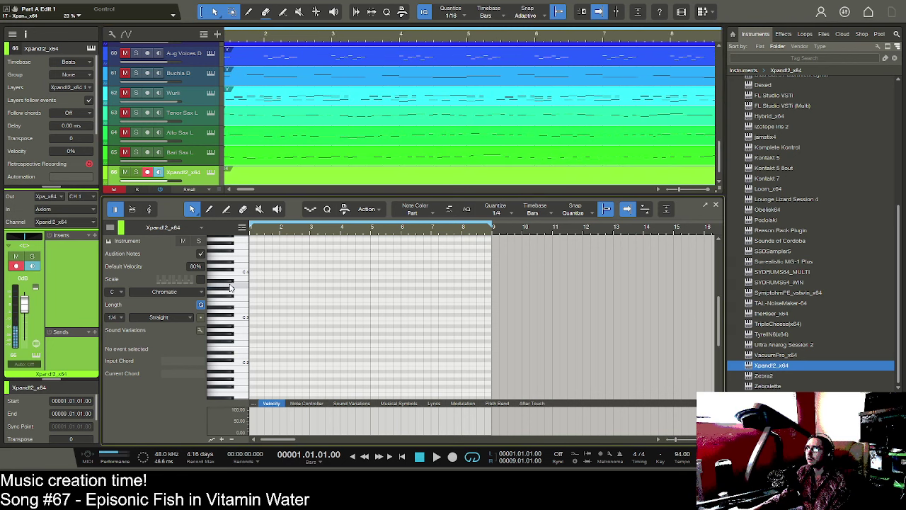
pyautogui.click(227, 301)
pyautogui.click(228, 278)
pyautogui.click(228, 288)
pyautogui.click(231, 302)
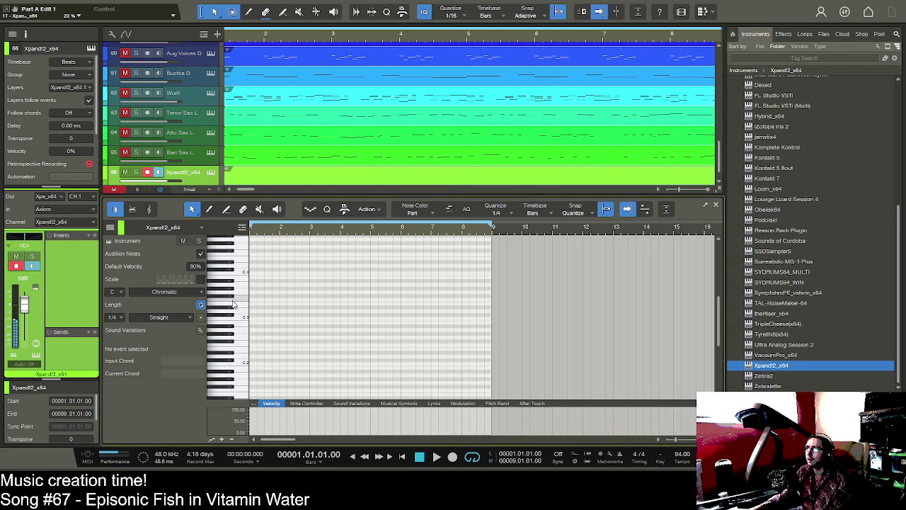
pyautogui.click(234, 327)
pyautogui.click(234, 293)
pyautogui.click(236, 301)
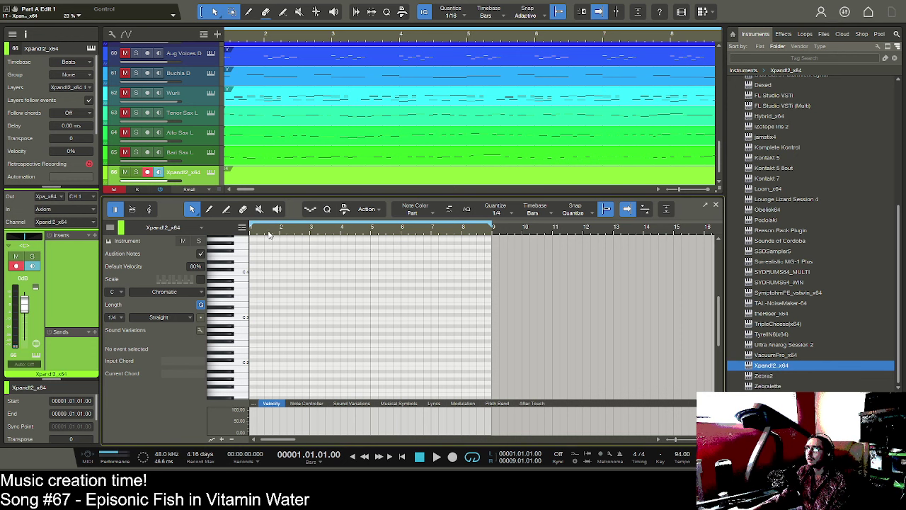
pyautogui.moveTo(269, 233); pyautogui.dragTo(318, 243)
pyautogui.press('space')
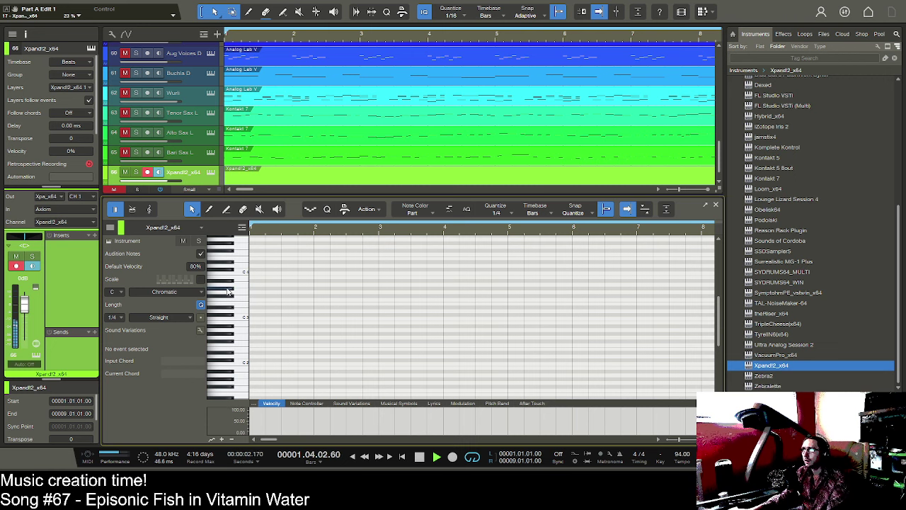
pyautogui.press('space')
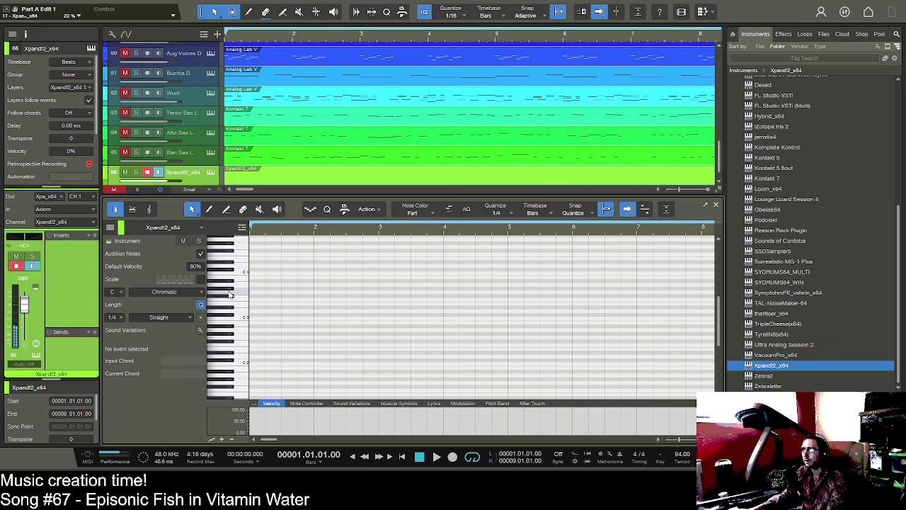
# - Draw a quarter-note G#2 on beat 1 and a quarter-note G#3 on beat 2 of bar 1, and play them back
pyautogui.click(255, 334)
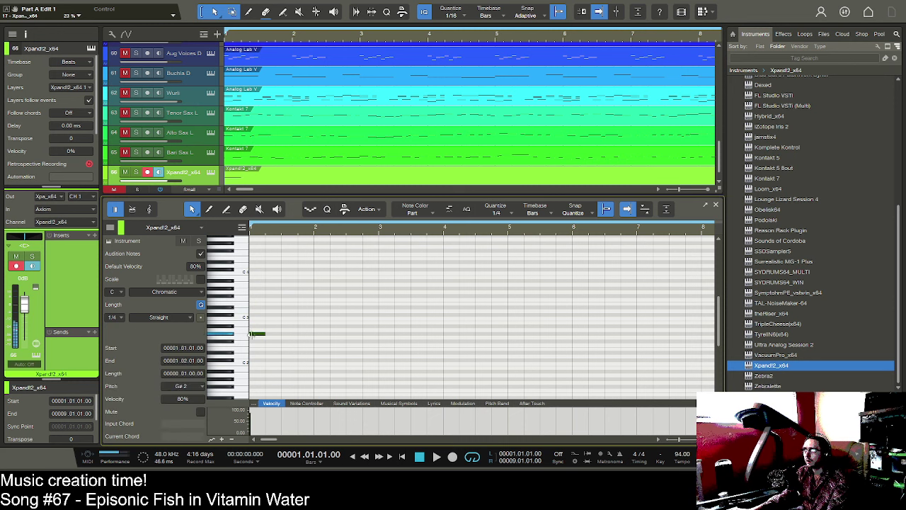
pyautogui.click(274, 290)
pyautogui.press('space')
pyautogui.press('space')
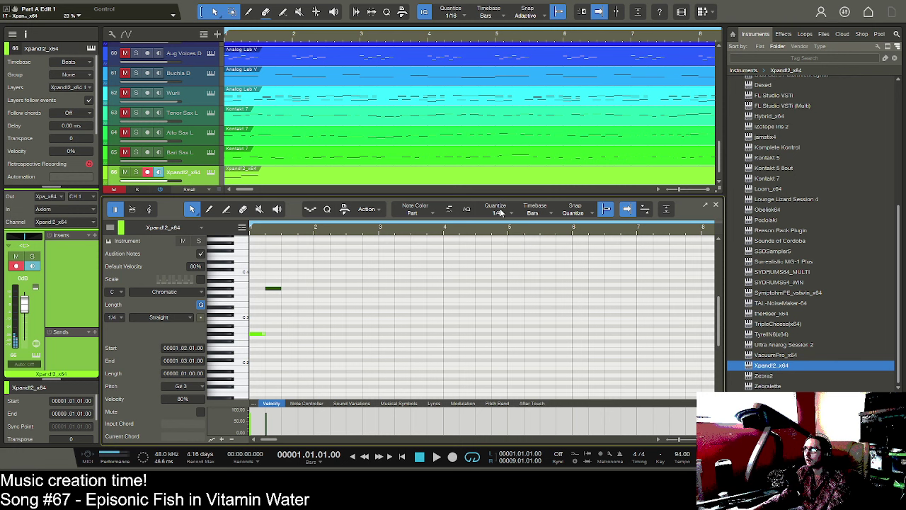
# - Set the note editor's quantize to 1/16 and draw descending sixteenth notes C#4, B3, A#3 and G#3 on beat 3 of bar 1
pyautogui.click(592, 228)
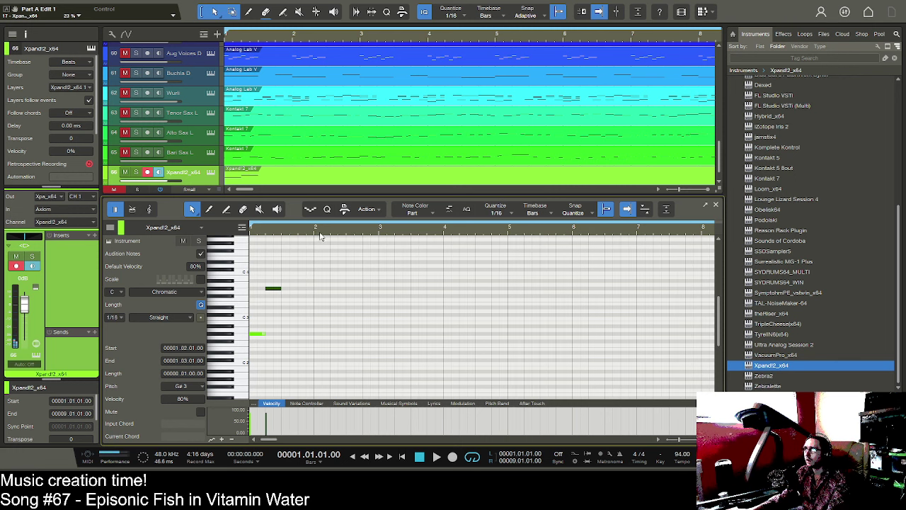
pyautogui.doubleClick(283, 269)
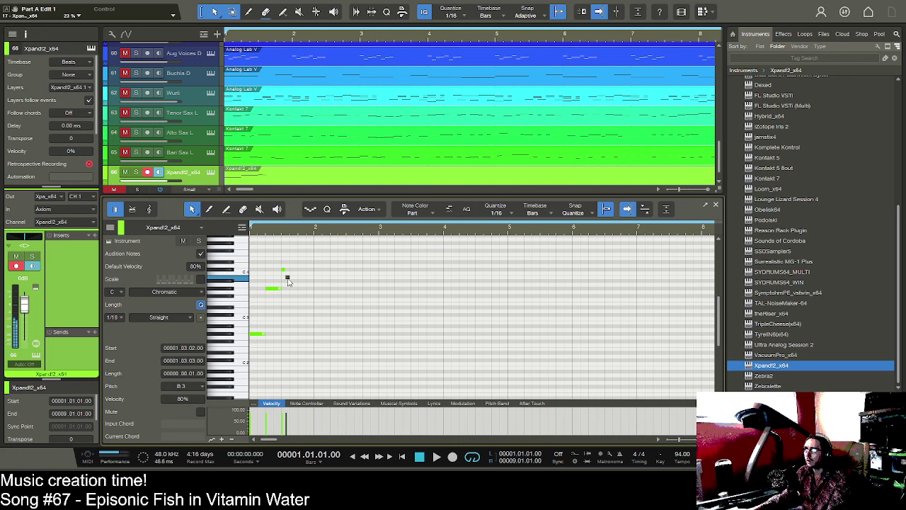
pyautogui.doubleClick(290, 280)
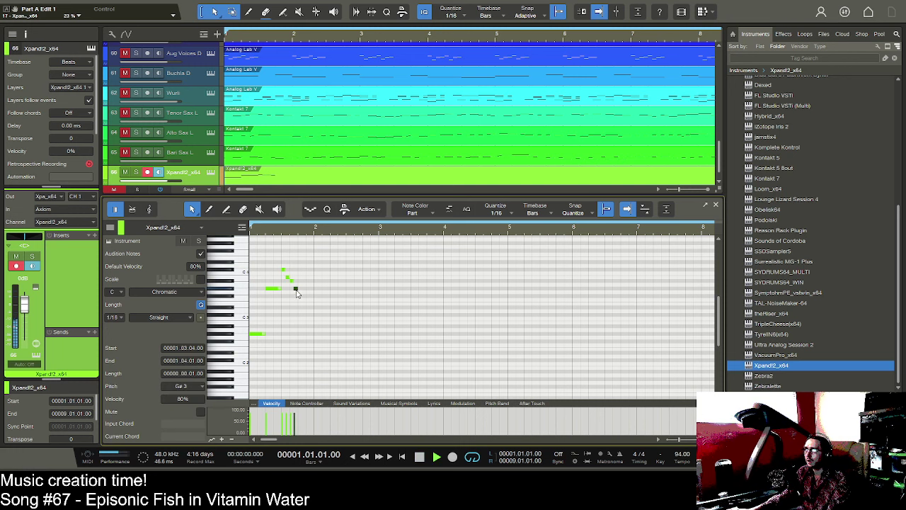
# - Draw sixteenth notes F#3 and D#3 on beat 4 of bar 1 and play the phrase back
pyautogui.doubleClick(296, 289)
pyautogui.press('space')
pyautogui.press('space')
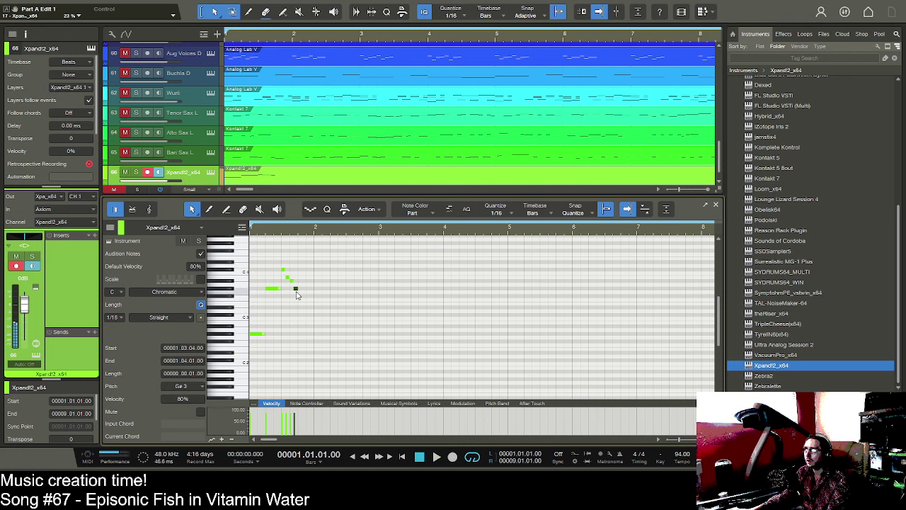
pyautogui.doubleClick(303, 296)
pyautogui.doubleClick(311, 303)
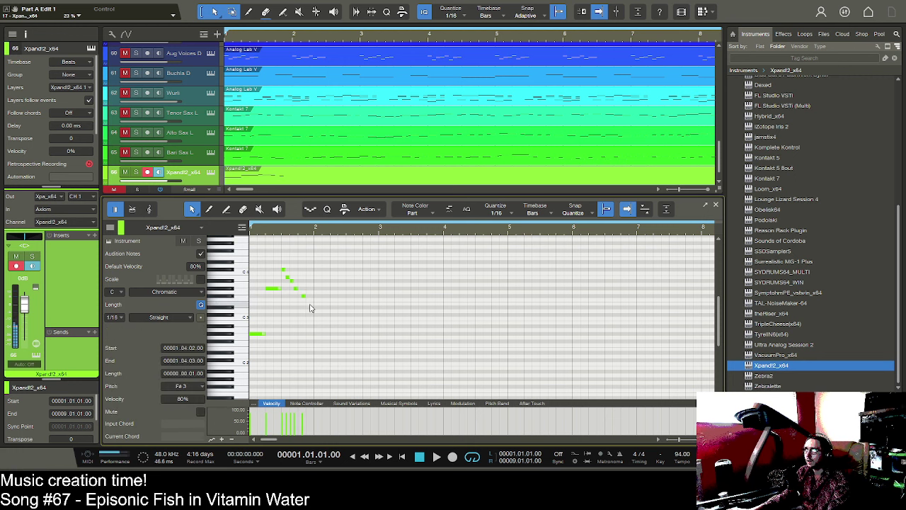
pyautogui.press('Down')
pyautogui.press('space')
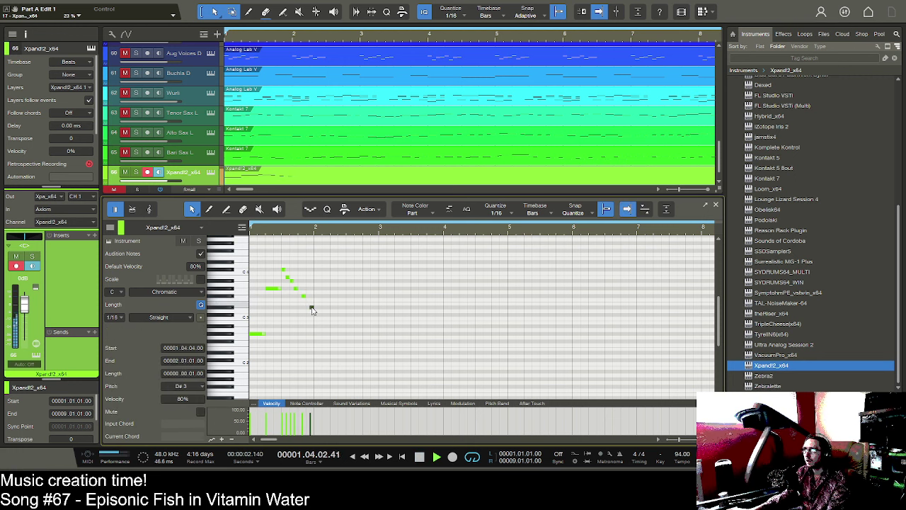
pyautogui.press('space')
# - Draw an eighth-note B2 and an eighth-note C#3 on beat 1 of bar 2, and play them back
pyautogui.moveTo(321, 231); pyautogui.dragTo(327, 240)
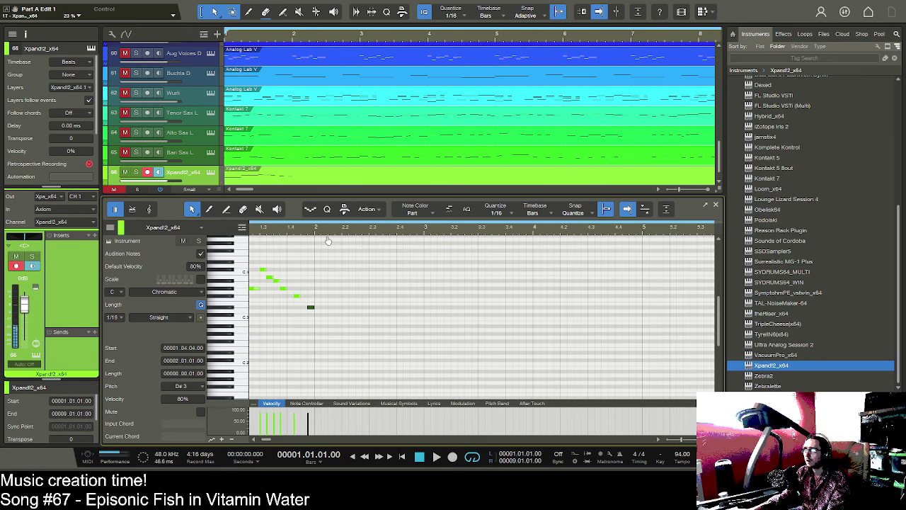
pyautogui.doubleClick(316, 322)
pyautogui.moveTo(321, 322); pyautogui.dragTo(341, 316)
pyautogui.doubleClick(330, 316)
pyautogui.press('space')
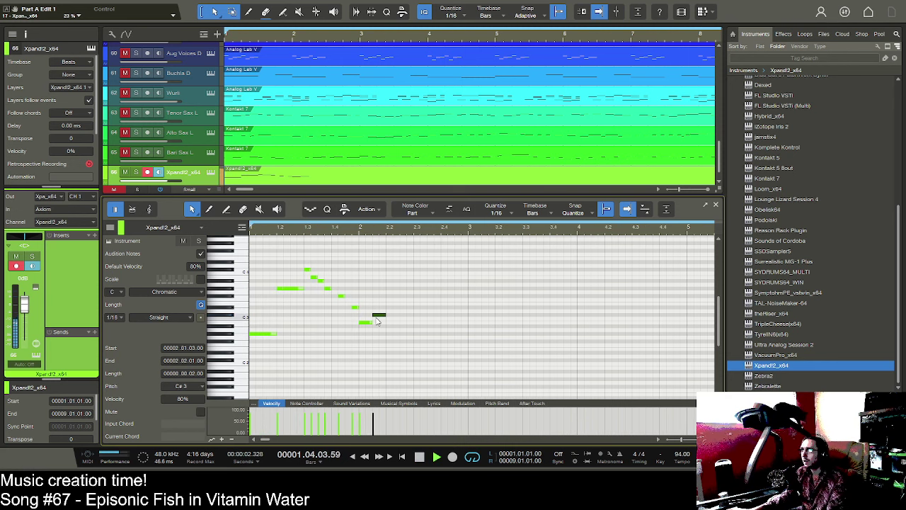
pyautogui.press('space')
# - Shift both bar 2 notes an eighth later, raise the second to D#3 on beat 2, and play the result
pyautogui.moveTo(364, 322); pyautogui.dragTo(397, 311)
pyautogui.press('space')
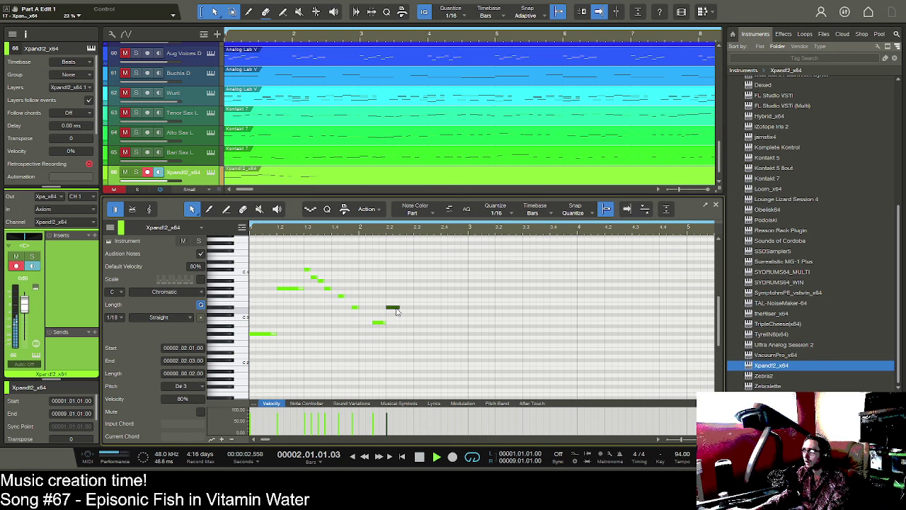
pyautogui.press('space')
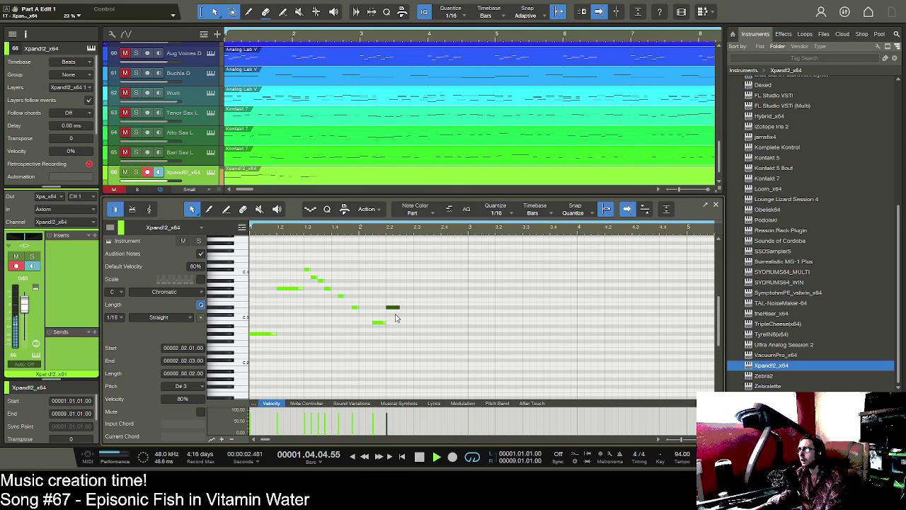
pyautogui.press('space')
# - Continue bar 2 with an eighth-note F#3 and sixteenth notes G#3, G#3, C#4 and A#3 across beats 3 and 4, and play it back
pyautogui.moveTo(392, 307); pyautogui.dragTo(438, 289)
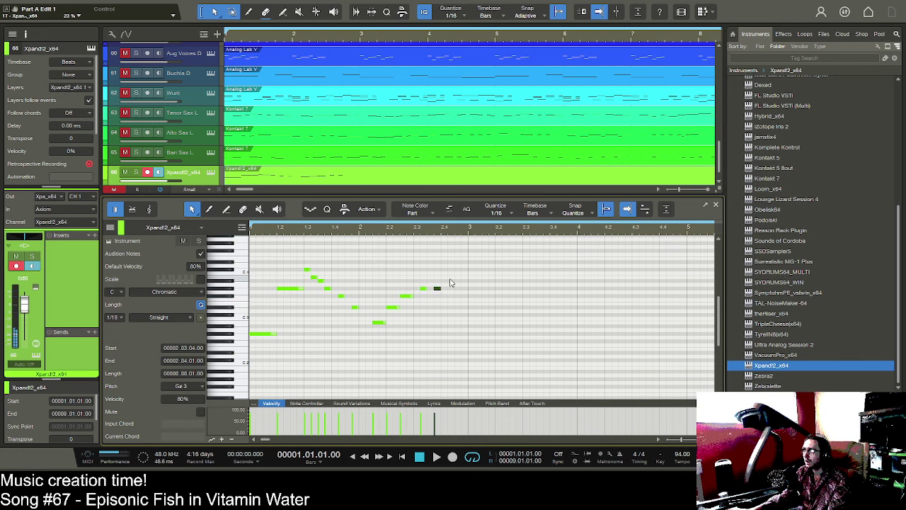
pyautogui.doubleClick(451, 270)
pyautogui.doubleClick(463, 281)
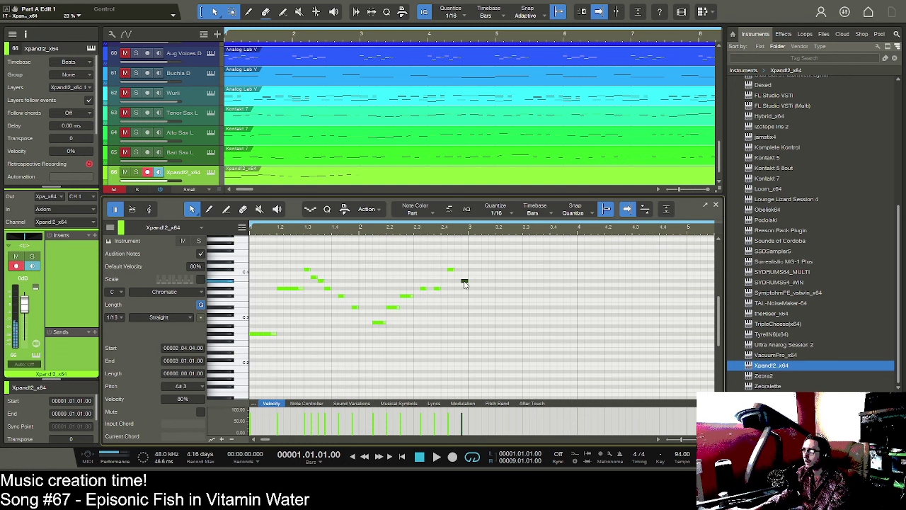
pyautogui.press('space')
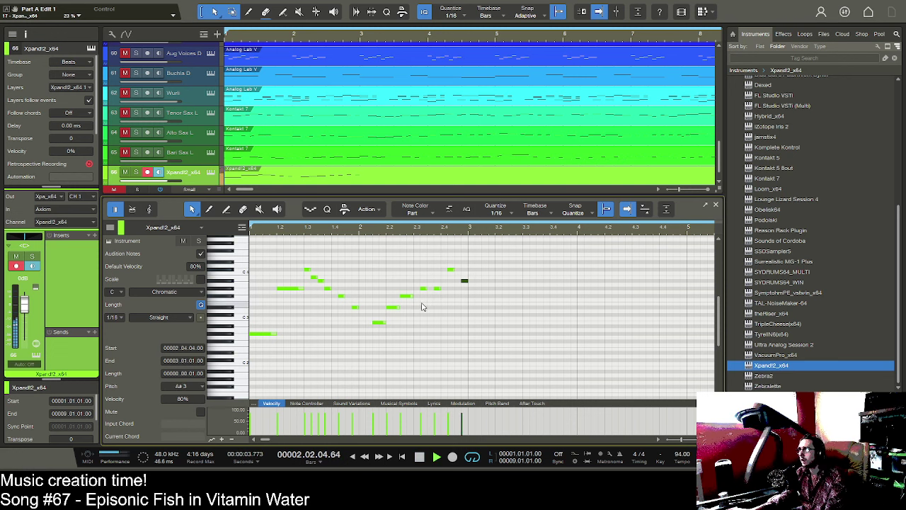
pyautogui.press('space')
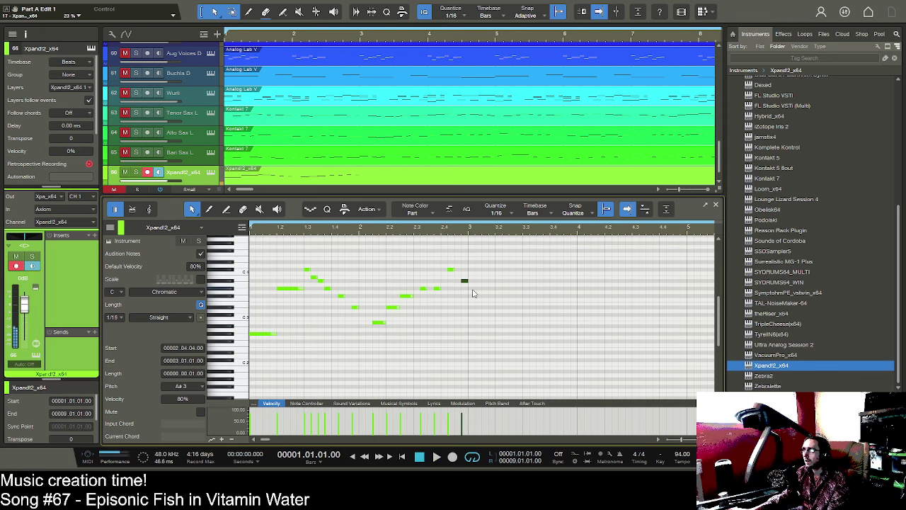
# - Draw a descending sixteenth-note run G#3, F#3, D#3, C#3, B2, A#2, G#2, F#2, D#2 from the start of bar 3
pyautogui.click(470, 288)
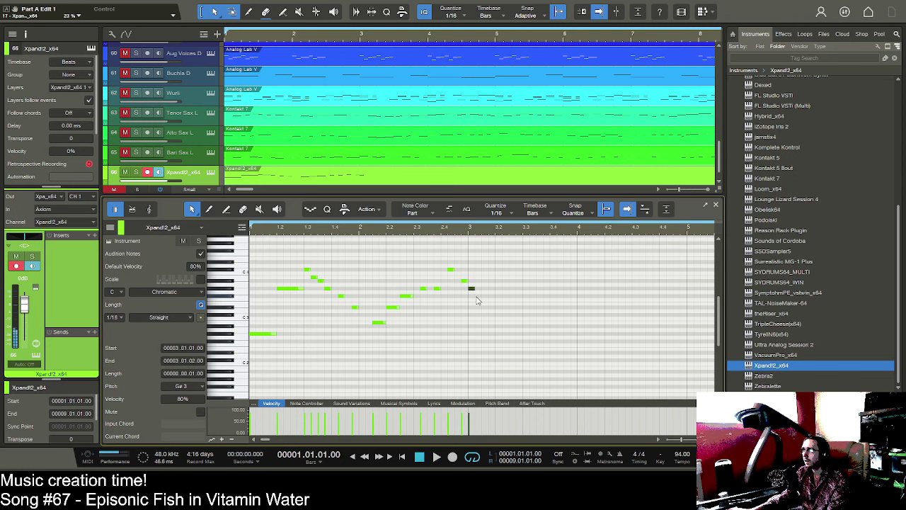
pyautogui.click(485, 304)
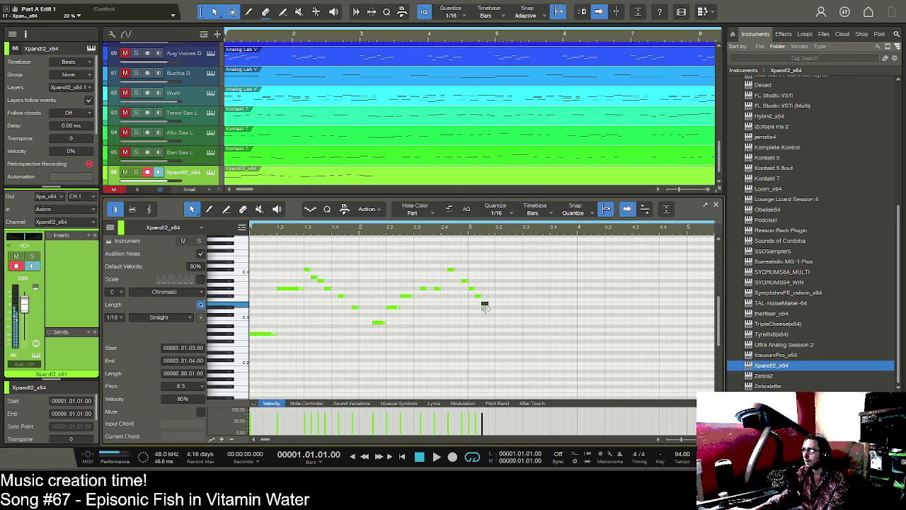
pyautogui.click(492, 314)
pyautogui.click(498, 323)
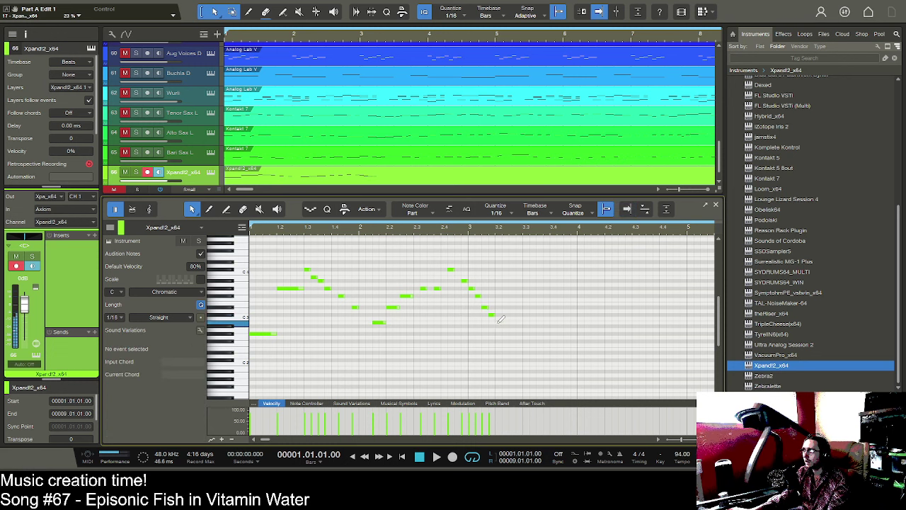
pyautogui.doubleClick(504, 326)
pyautogui.doubleClick(513, 334)
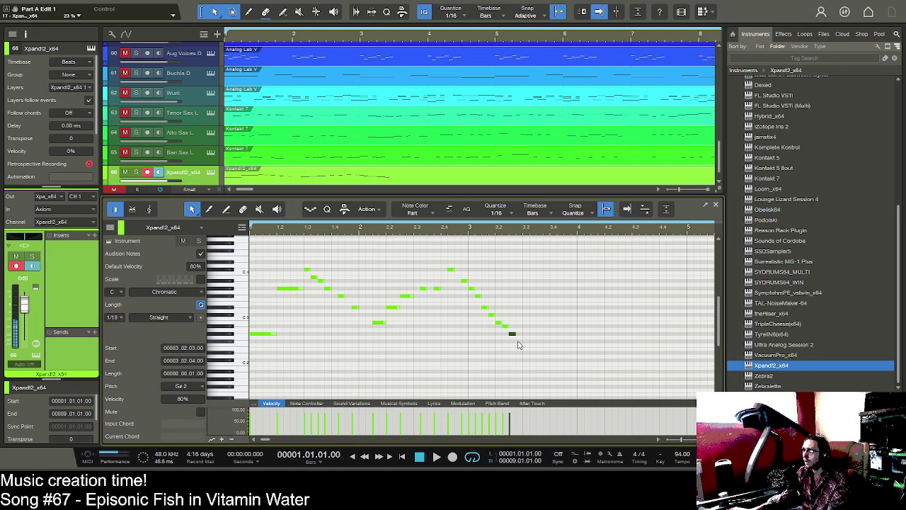
pyautogui.doubleClick(520, 342)
pyautogui.click(527, 353)
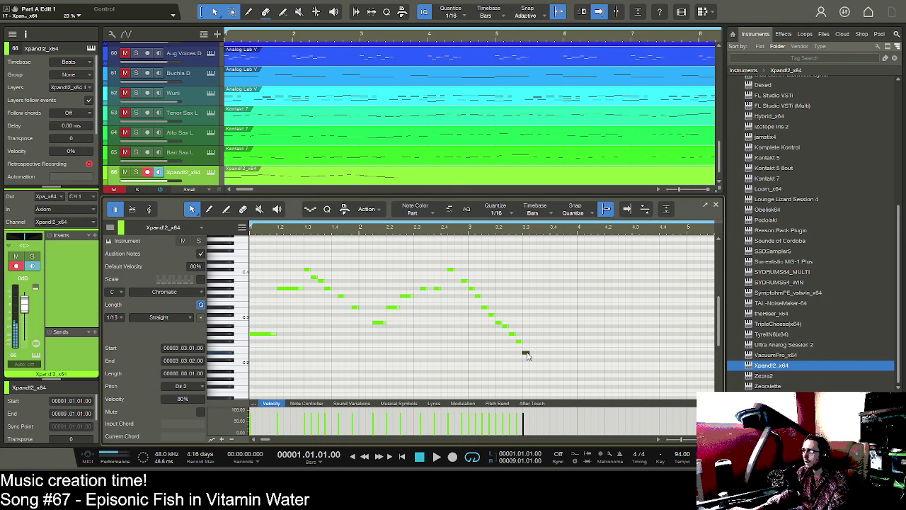
# - Lengthen the D#2 to an eighth note, finish bar 3 with an eighth-note D#3 and a quarter-note C#3, and play it back
pyautogui.click(540, 307)
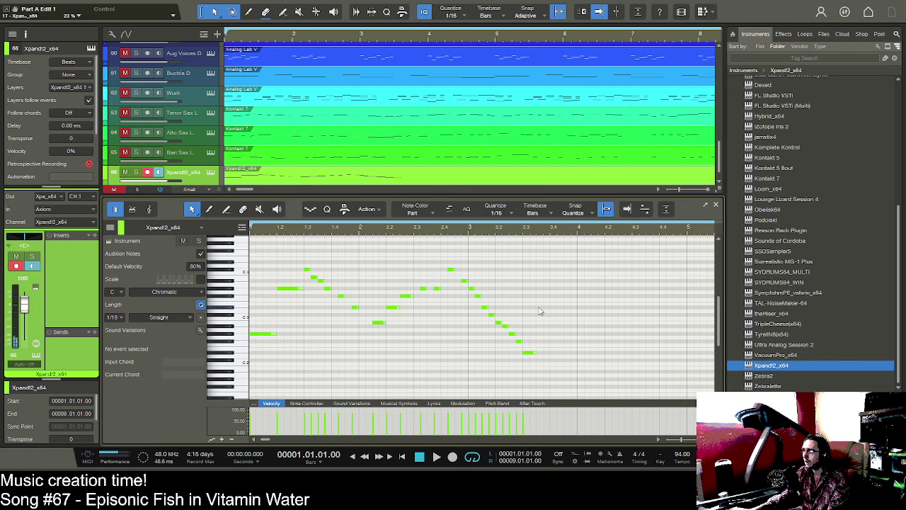
pyautogui.moveTo(543, 307); pyautogui.dragTo(577, 314)
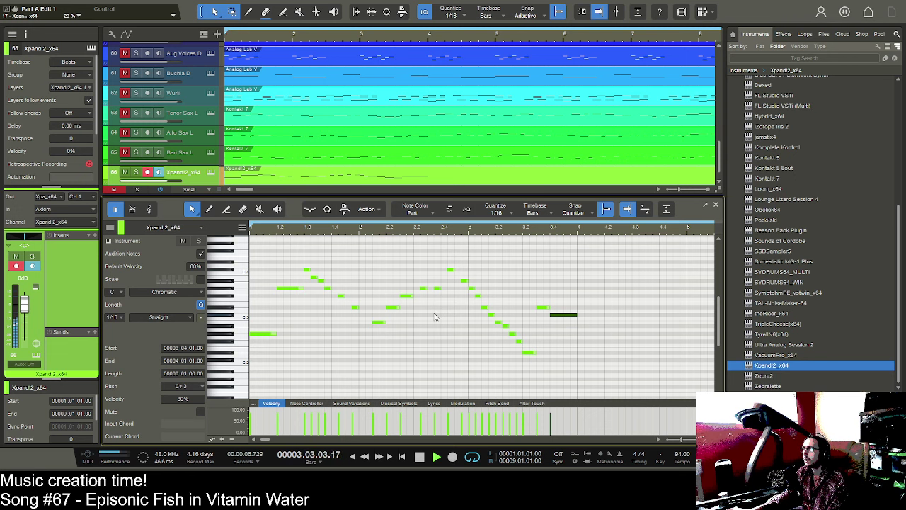
pyautogui.press('space')
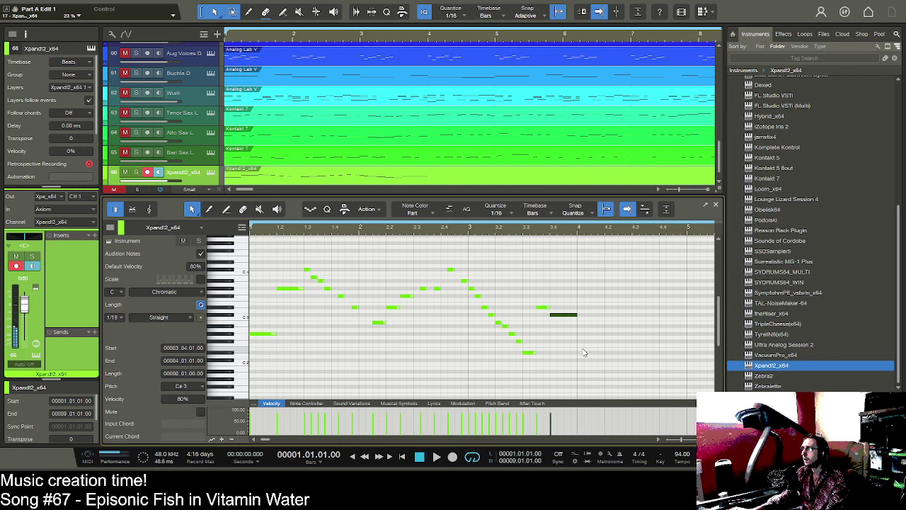
# - Draw an eighth-note D#2, an eighth-note D#3 and a quarter-note C#3 across beats 1 to 3 of bar 4, and play the riff
pyautogui.doubleClick(592, 352)
pyautogui.moveTo(593, 352); pyautogui.dragTo(602, 352)
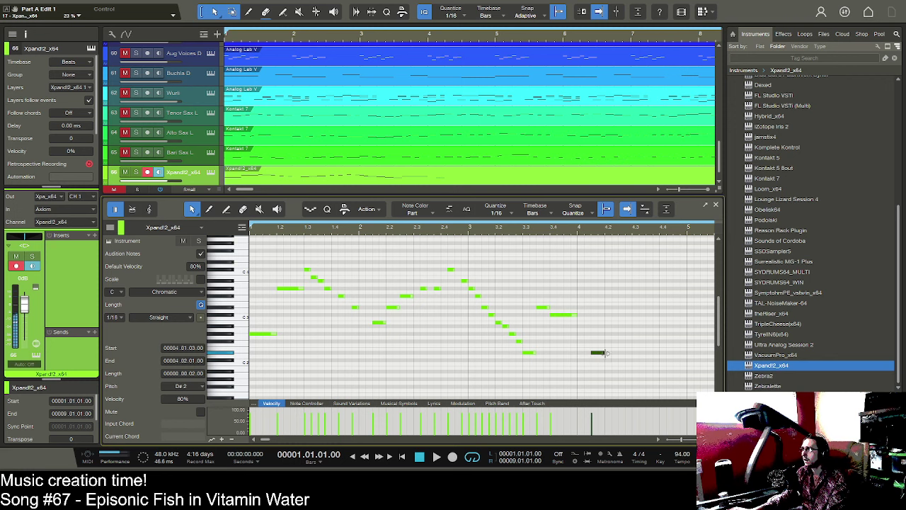
pyautogui.doubleClick(609, 308)
pyautogui.click(612, 308)
pyautogui.moveTo(611, 308); pyautogui.dragTo(645, 315)
pyautogui.click(621, 316)
pyautogui.press('space')
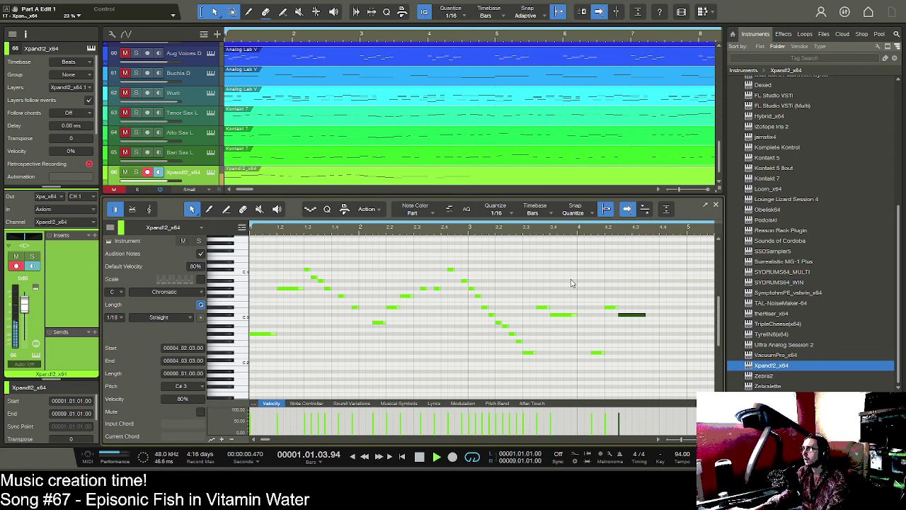
pyautogui.scroll(-5, 508, 229)
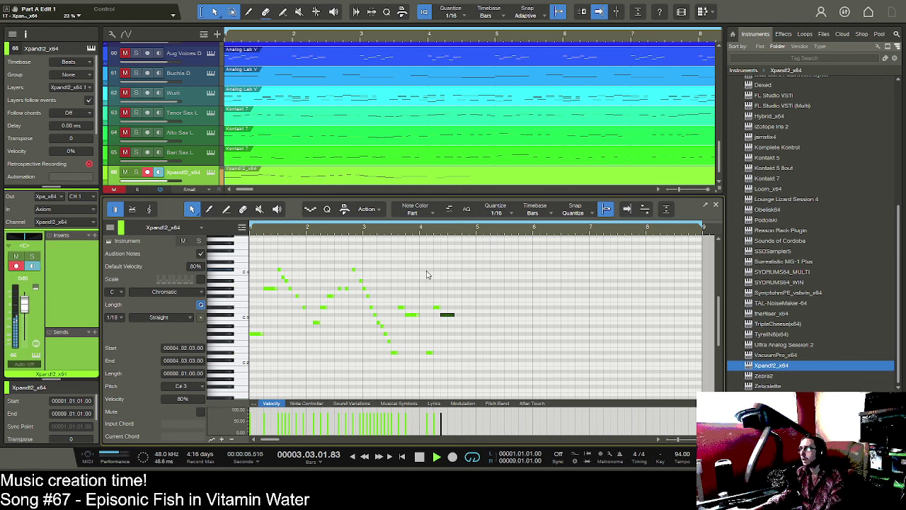
pyautogui.press('space')
# - Draw eighth notes A#2 and B2 on beat 4 of bar 4 and play the four-bar riff through
pyautogui.click(463, 327)
pyautogui.doubleClick(463, 327)
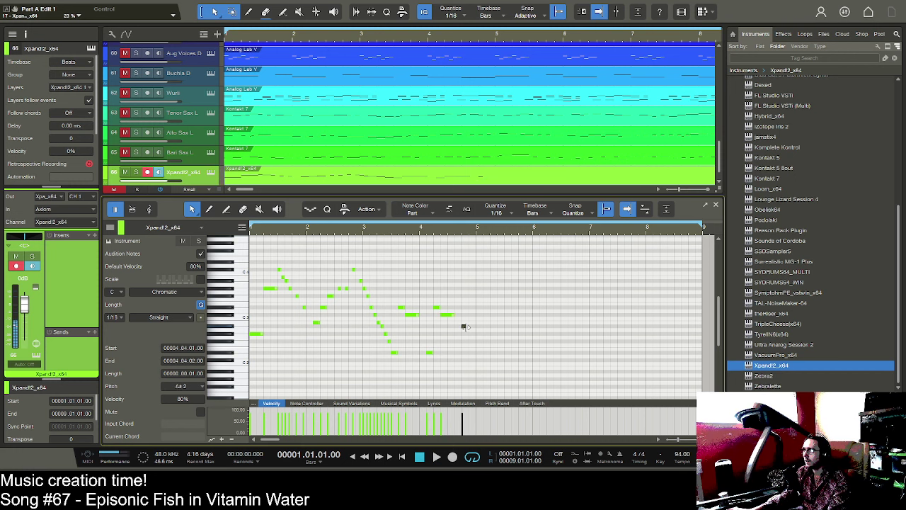
pyautogui.moveTo(465, 326); pyautogui.dragTo(475, 324)
pyautogui.doubleClick(470, 323)
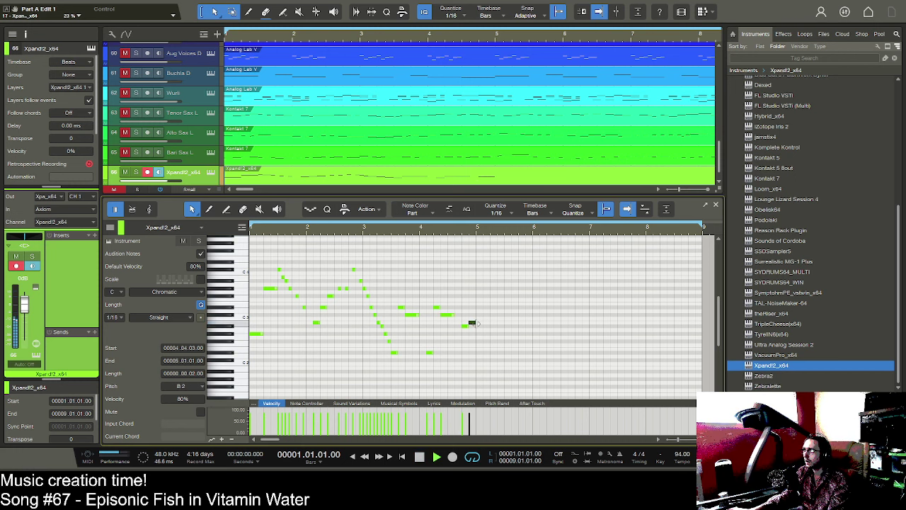
pyautogui.press('space')
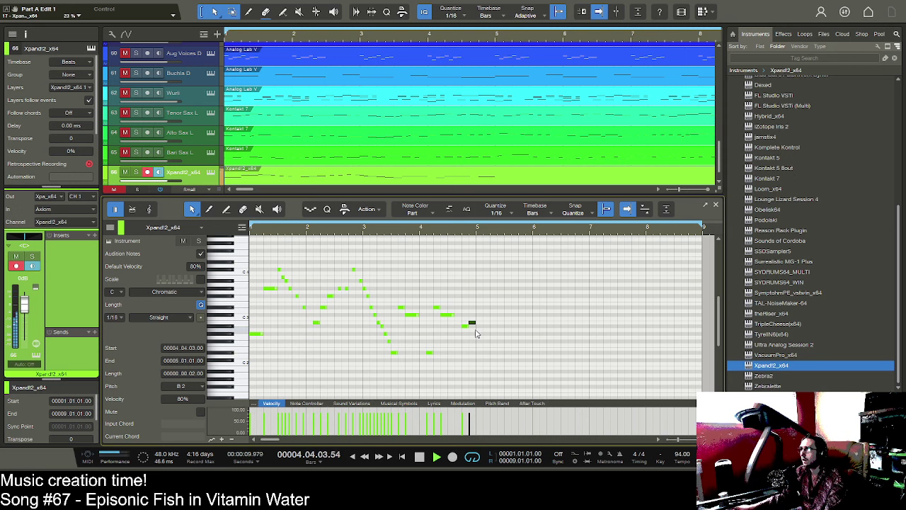
pyautogui.press('space')
# - Duplicate all notes of the four-bar riff into bars 5 to 8 and start playback
pyautogui.click(352, 311)
pyautogui.hotkey('ctrl', 'a')
pyautogui.press('d')
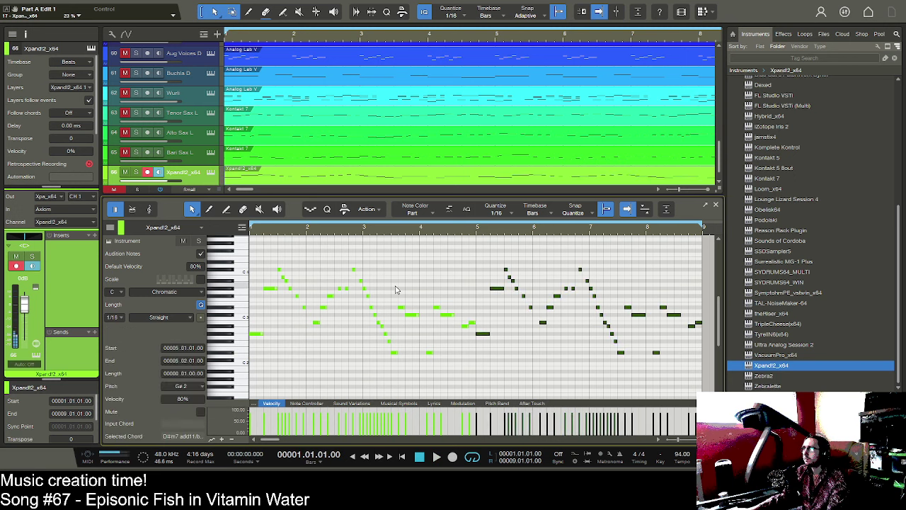
pyautogui.press('space')
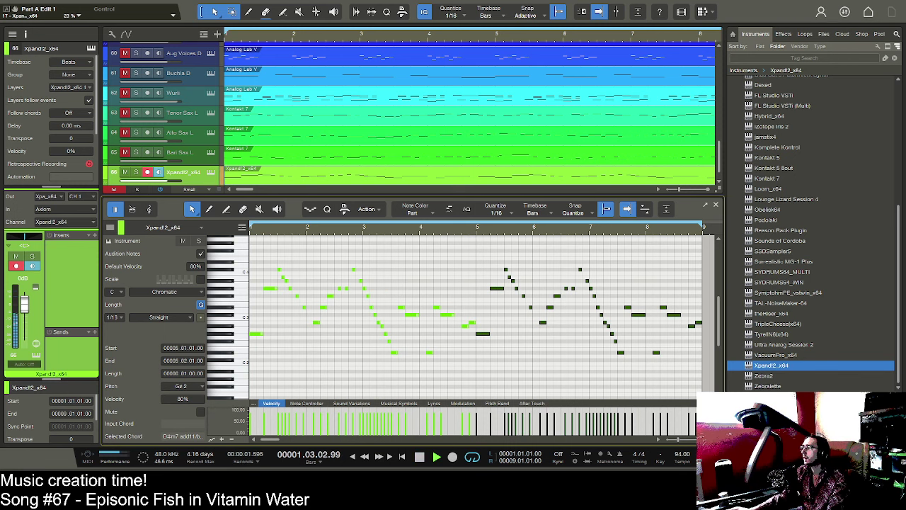
# - Close the note editor and rename the Xpand!2 track as Xpand L
pyautogui.press('F2')
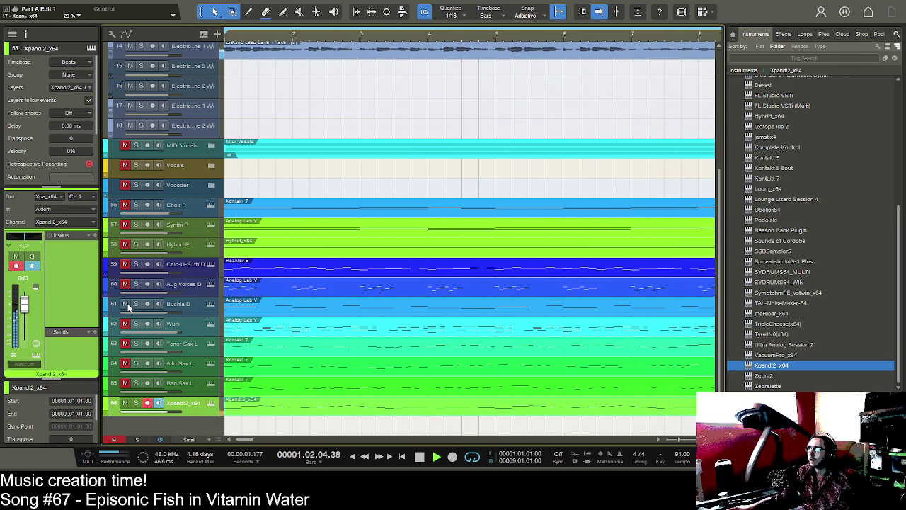
pyautogui.doubleClick(183, 403)
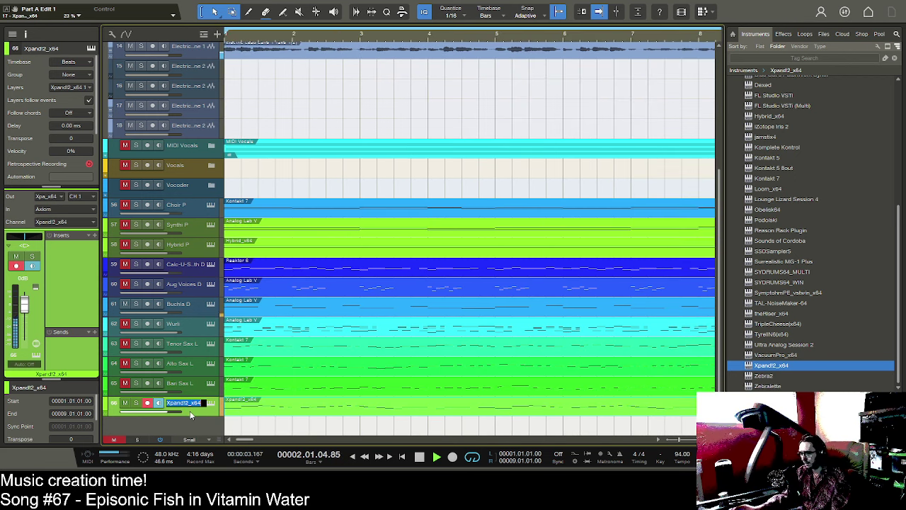
pyautogui.write('Xpand L')
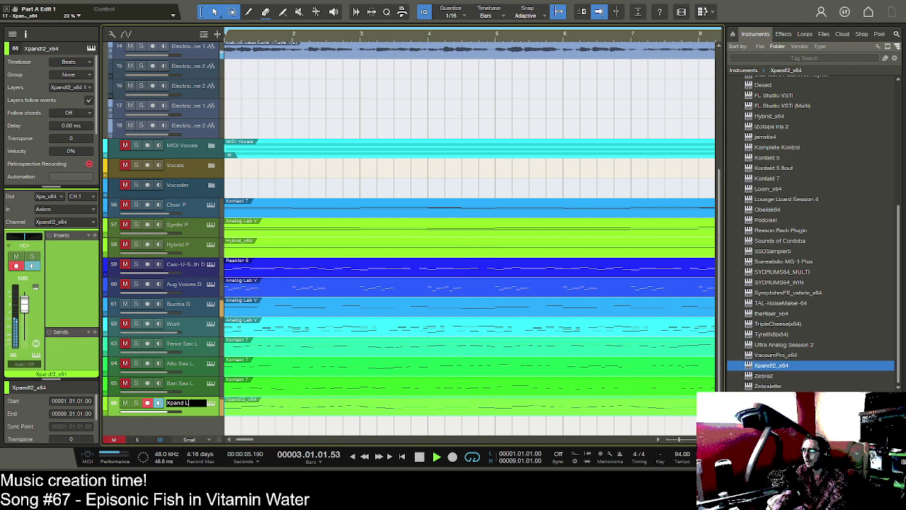
# - Name the new Xpand!2 track "Xpand L" and move it directly below the Wurli track
pyautogui.press('Return')
pyautogui.moveTo(190, 410); pyautogui.dragTo(197, 345)
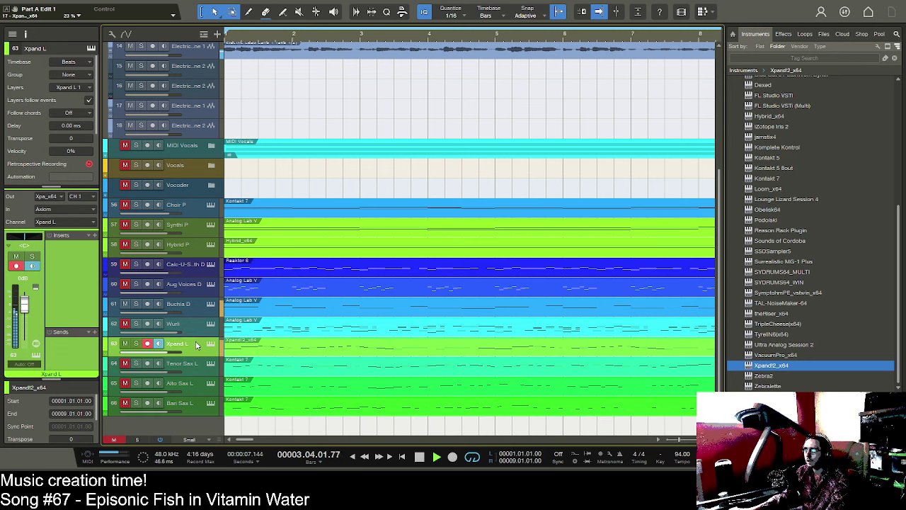
# - Audition the Xpand L part with other layers by toggling the mutes of the Wurli, Calc-U-Synth D and Buchla D tracks
pyautogui.click(128, 326)
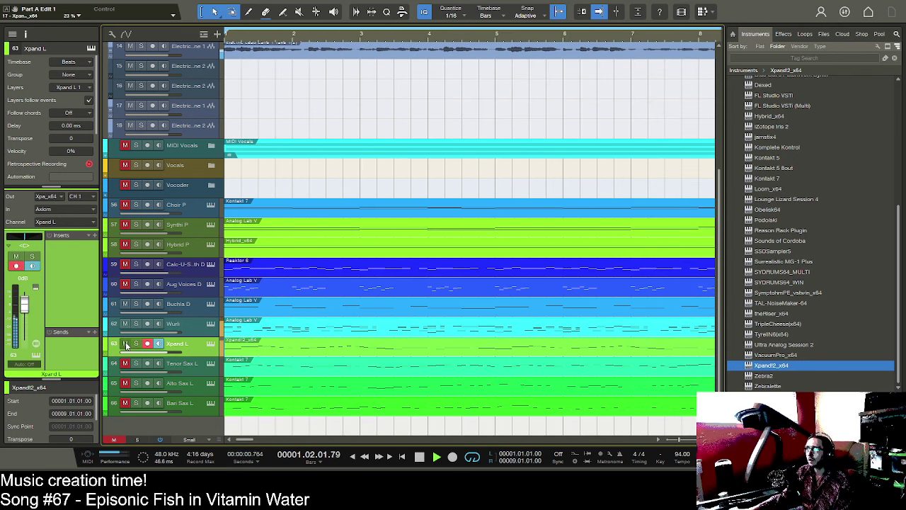
pyautogui.click(126, 267)
pyautogui.click(126, 305)
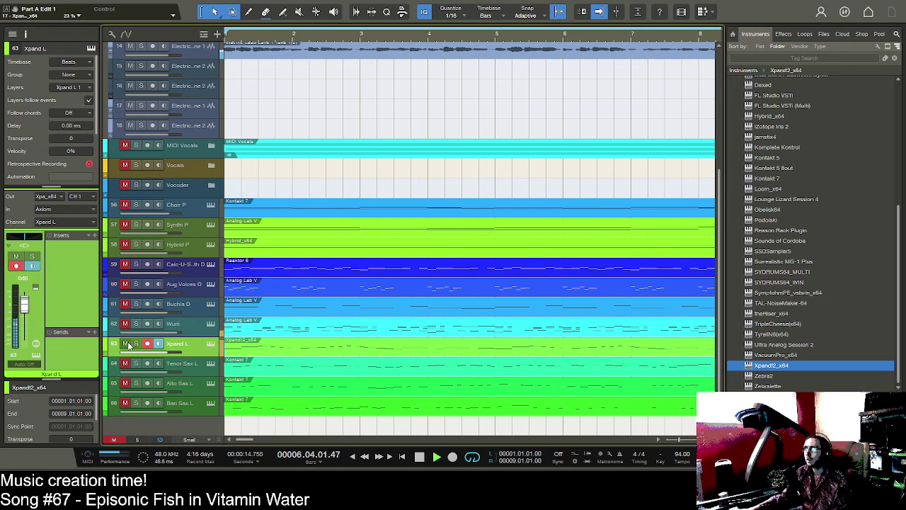
# - Mute the Xpand L track, then select the Choir P track and stop playback
pyautogui.click(193, 409)
pyautogui.press('Up')
pyautogui.press('Up')
pyautogui.press('Up')
pyautogui.press('Up')
pyautogui.press('Up')
pyautogui.press('Up')
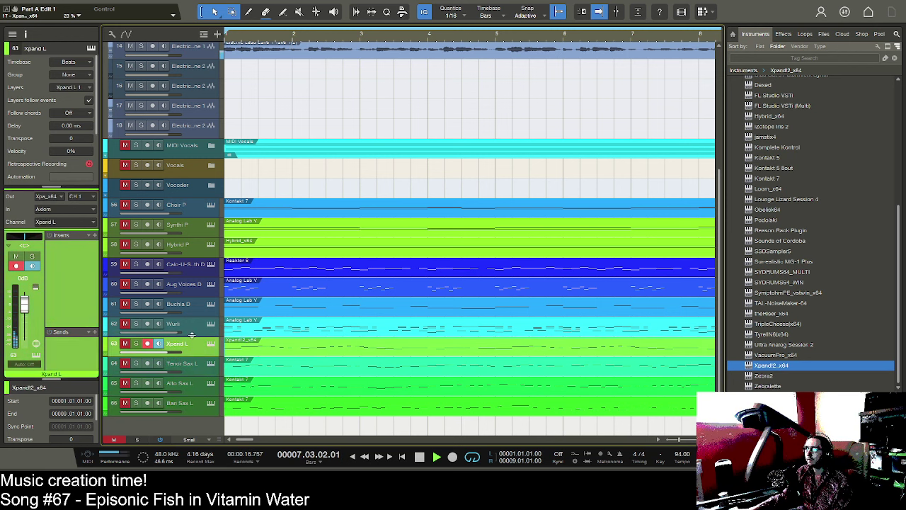
pyautogui.press('Up')
pyautogui.press('Up')
pyautogui.press('Up')
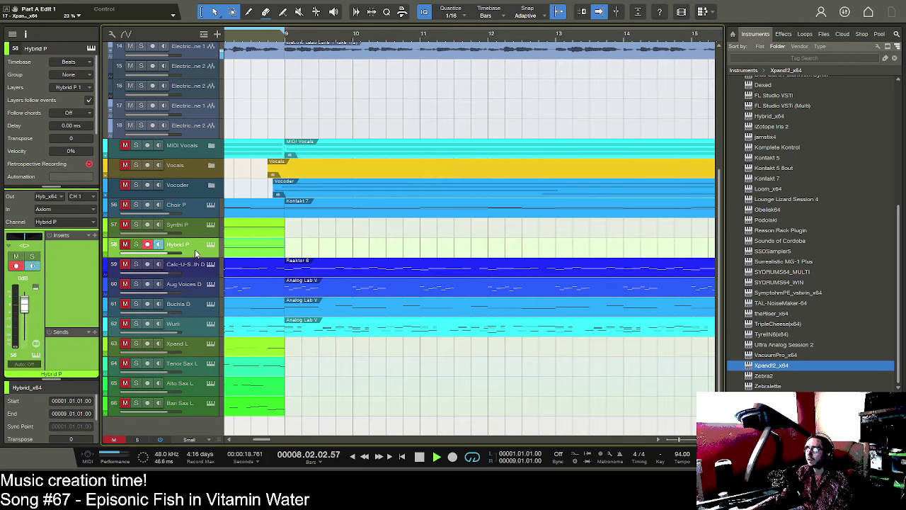
pyautogui.click(201, 211)
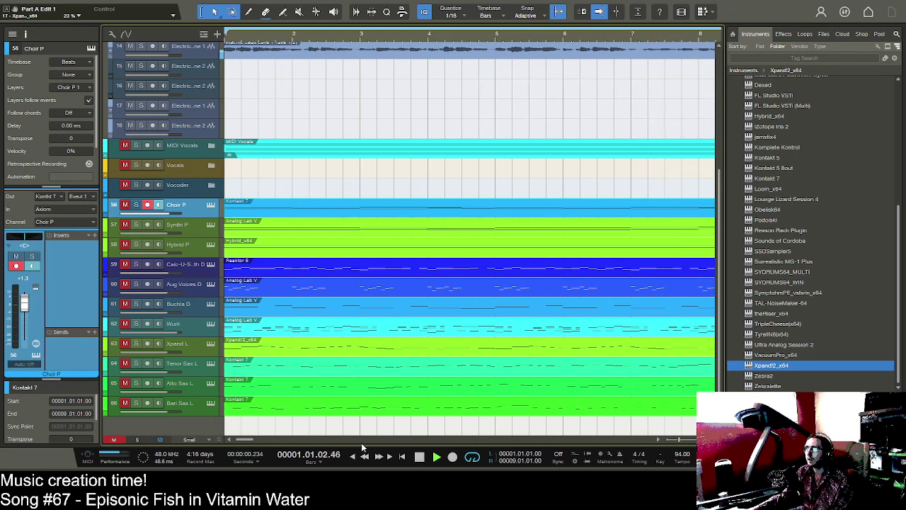
pyautogui.click(419, 457)
# - Search the instruments for "bx" and add bx_oberhausen as a new track above Choir P, closing its plug-in window
pyautogui.click(779, 56)
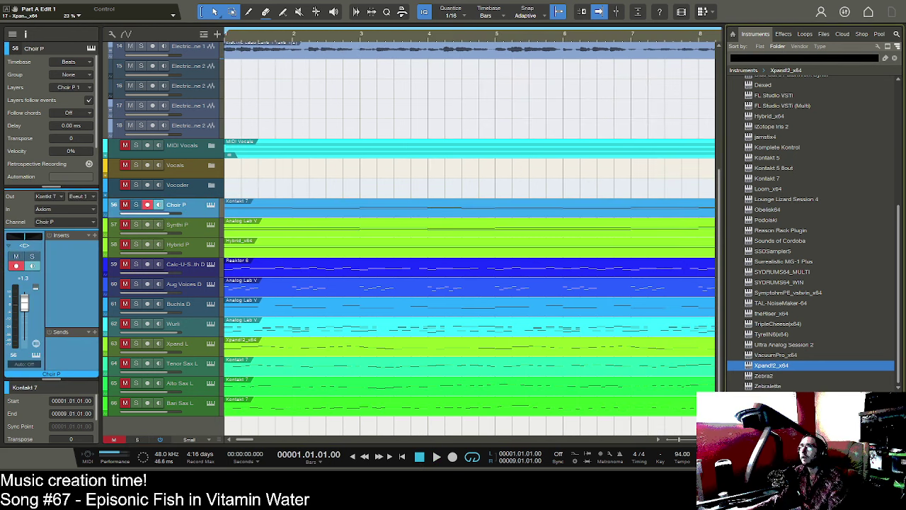
pyautogui.click(43, 102)
pyautogui.click(810, 58)
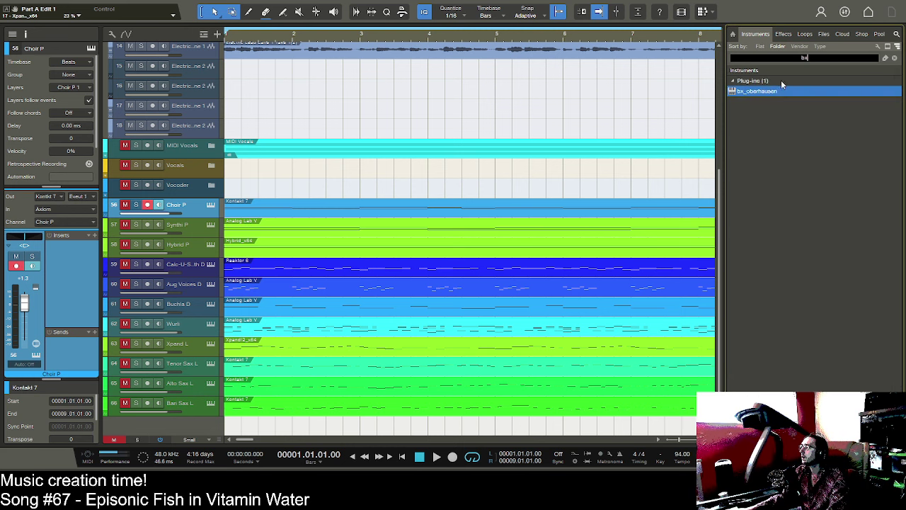
pyautogui.moveTo(203, 199); pyautogui.dragTo(203, 198)
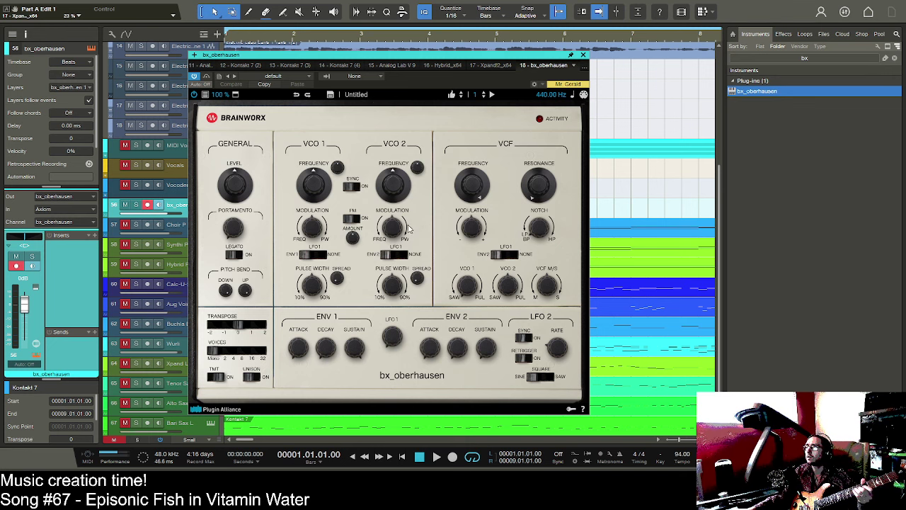
pyautogui.click(583, 54)
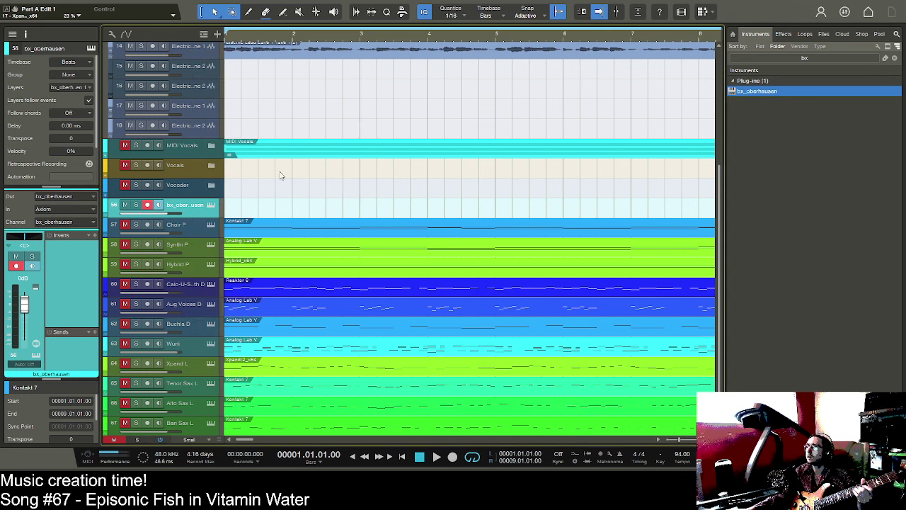
# - Create an eight-bar part on the bx_oberhausen track and enter 1/16 G#3 notes at 1.1.1, 1.1.4 and 1.2.2
pyautogui.doubleClick(230, 205)
pyautogui.doubleClick(230, 206)
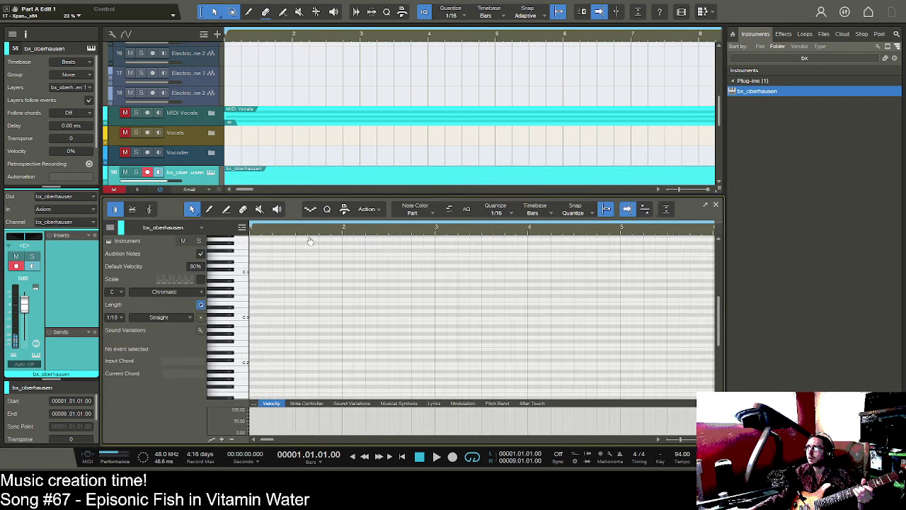
pyautogui.click(253, 289)
pyautogui.click(271, 289)
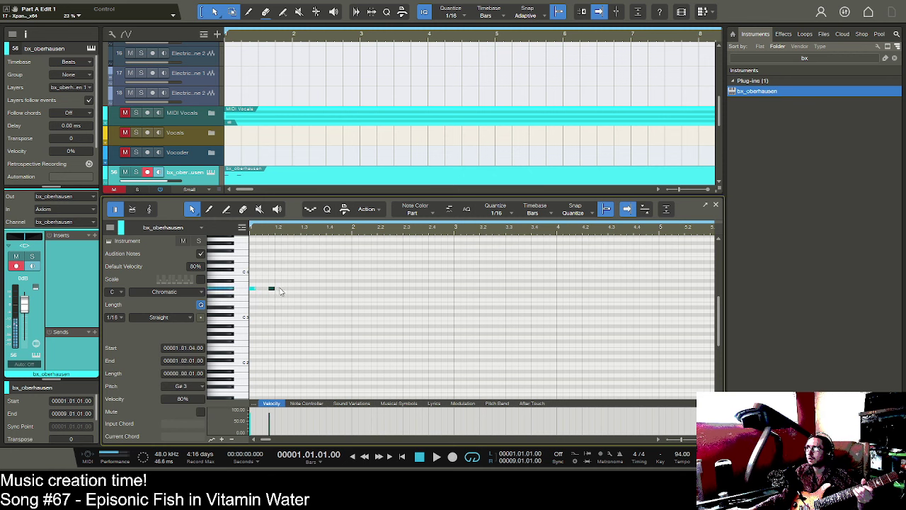
pyautogui.click(284, 289)
pyautogui.click(435, 457)
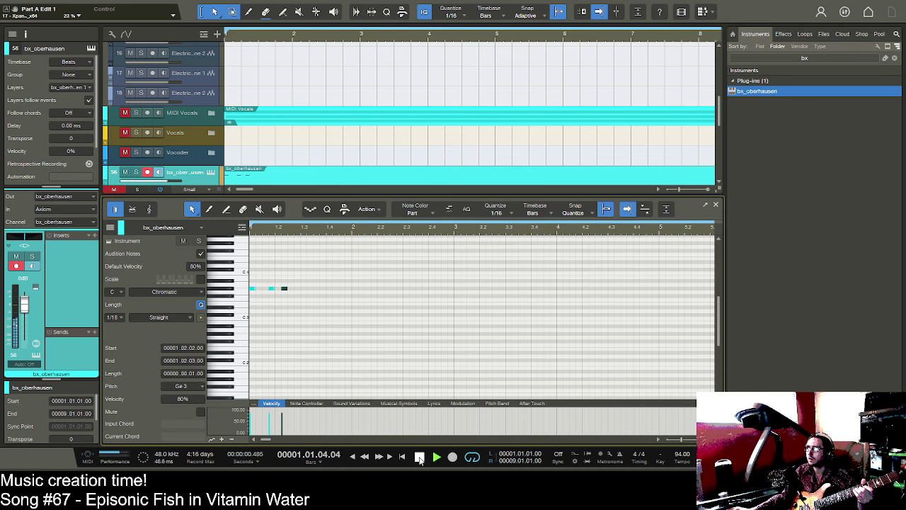
pyautogui.click(418, 458)
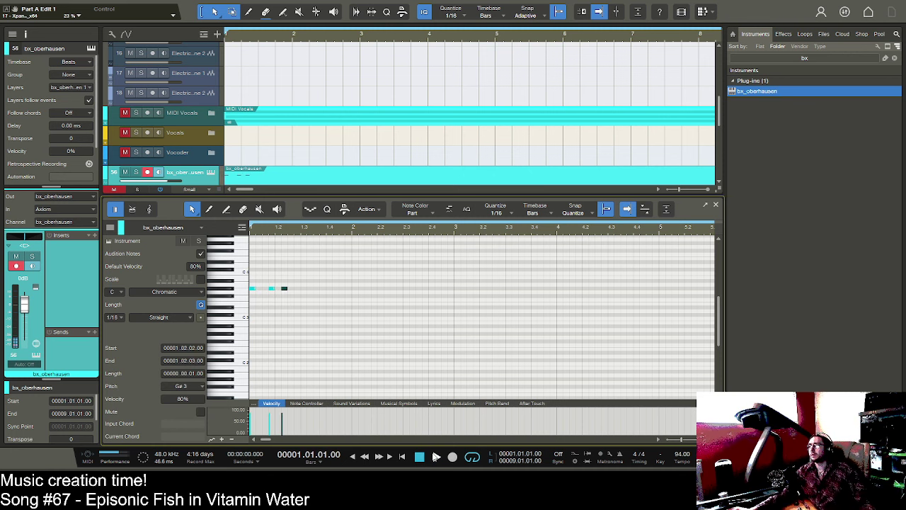
# - Shift the second and third G#3 notes to 1.2.1 and 1.3.1 and audition the rhythm
pyautogui.click(271, 289)
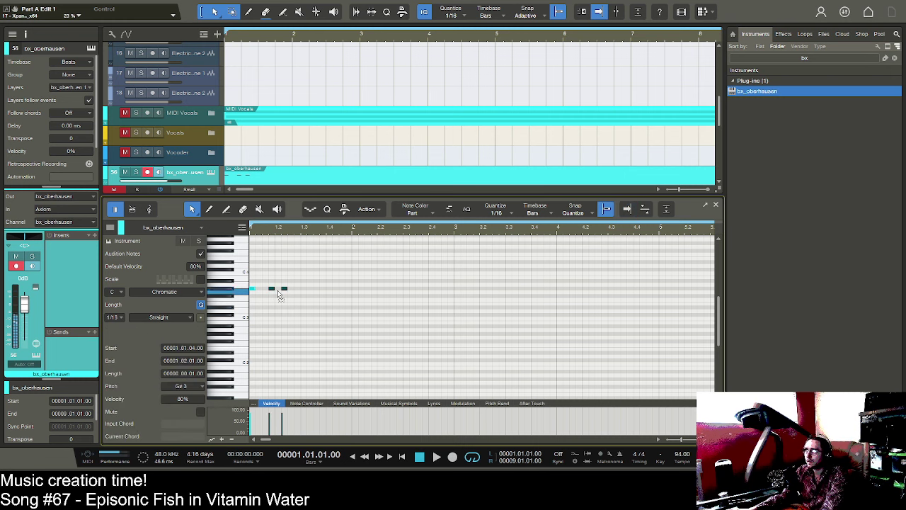
pyautogui.moveTo(273, 290); pyautogui.dragTo(303, 290)
pyautogui.press('space')
pyautogui.press('space')
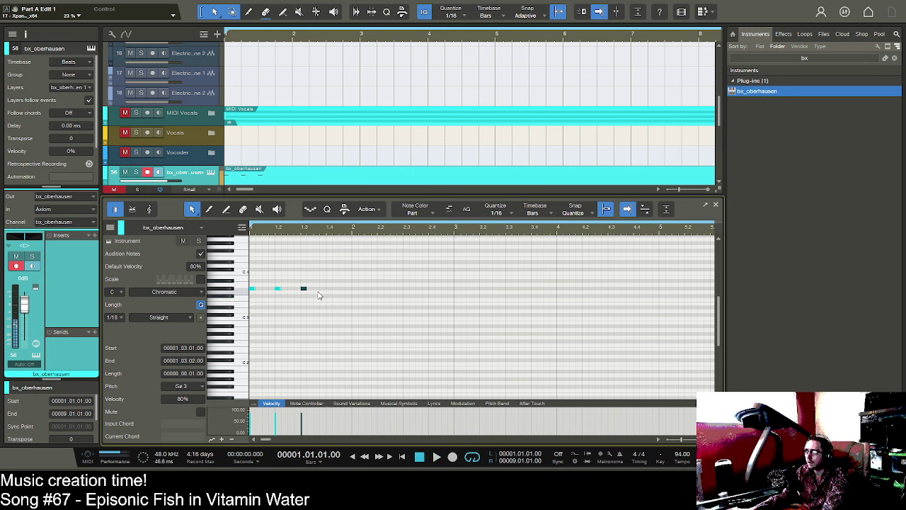
# - Add two more 1/16 G#3 notes at 1.3.3 and 1.4.1 and play the pattern
pyautogui.doubleClick(317, 288)
pyautogui.doubleClick(334, 290)
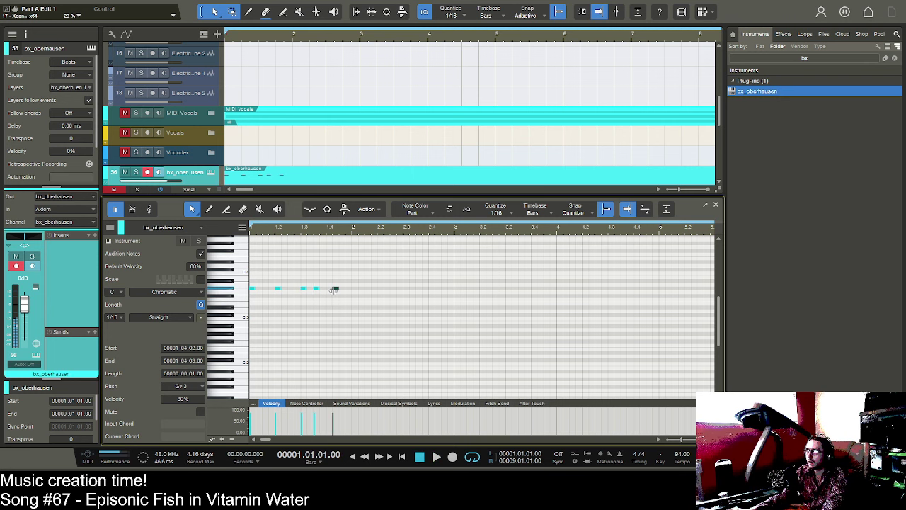
pyautogui.moveTo(334, 290); pyautogui.dragTo(330, 290)
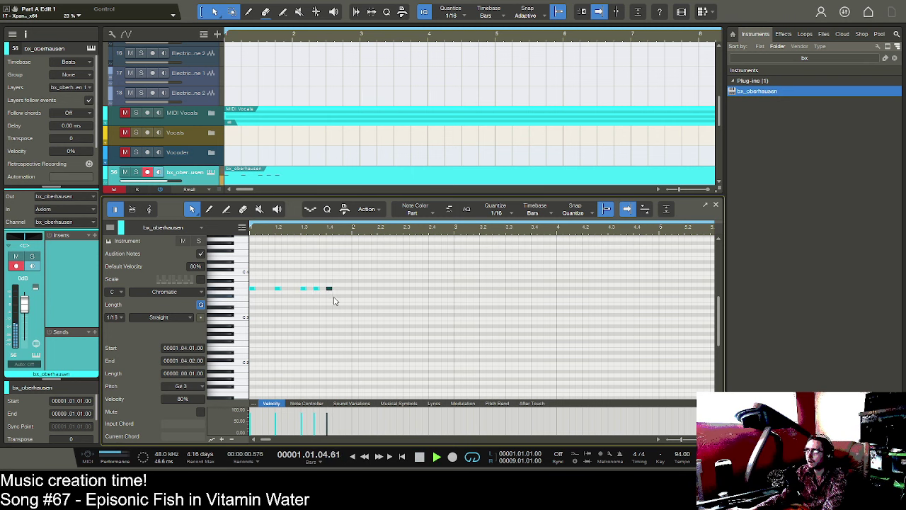
pyautogui.press('space')
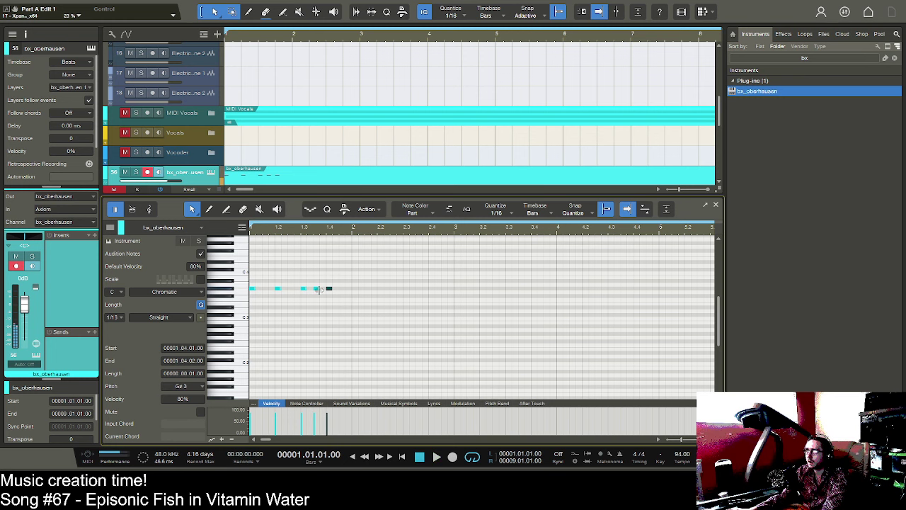
# - Move the last two G#3 notes of bar 1 to 1.3.4 and 1.4.3 and audition the result
pyautogui.moveTo(316, 291); pyautogui.dragTo(342, 291)
pyautogui.click(330, 290)
pyautogui.press('space')
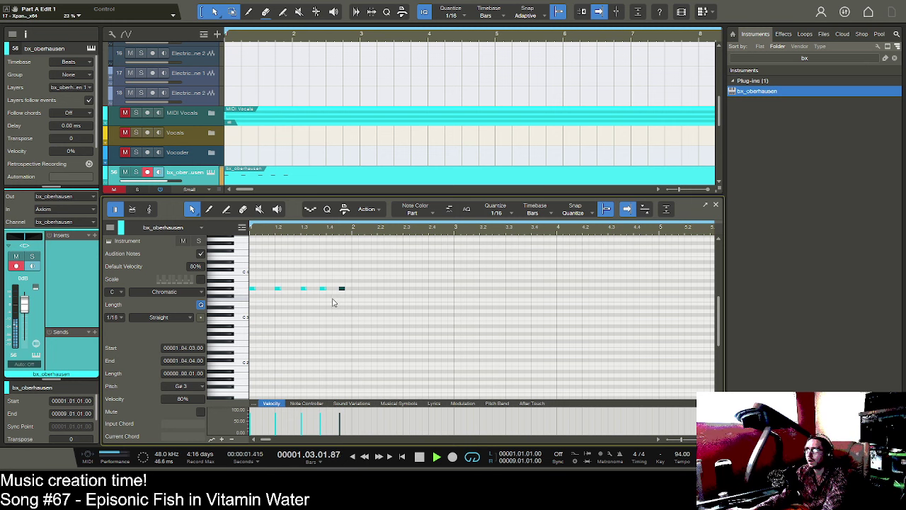
pyautogui.press('space')
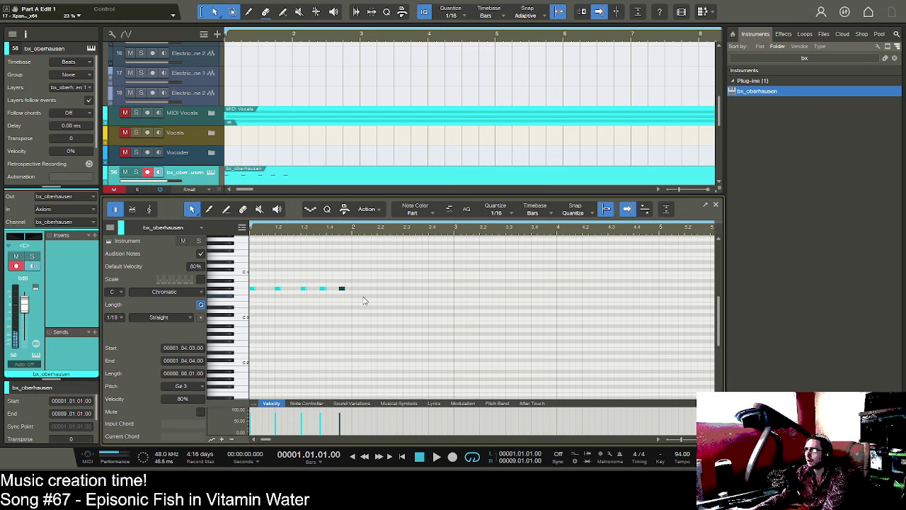
# - Enter the same five-note rhythm on F#3 in bar 2, with notes at 2.1.1, 2.2.1, 2.3.1, 2.3.4 and 2.4.3, and play it
pyautogui.click(365, 298)
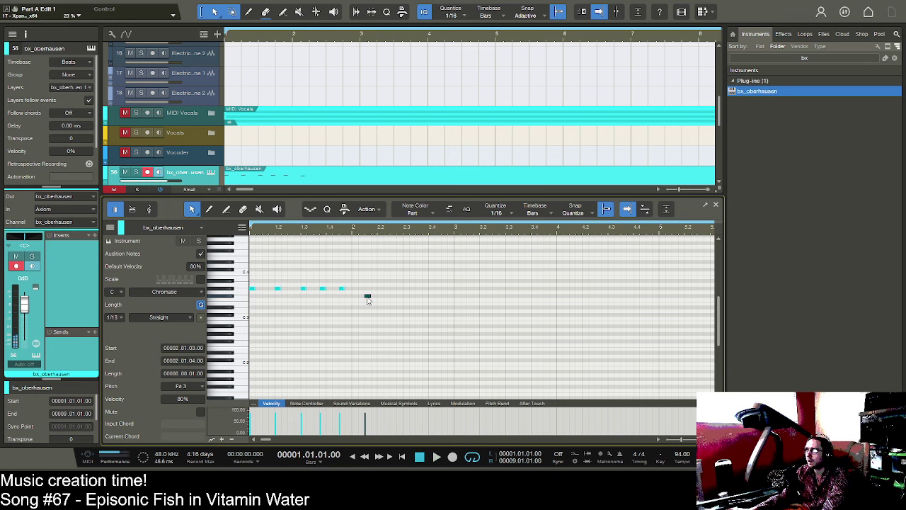
pyautogui.hotkey('alt', 'Left')
pyautogui.hotkey('alt', 'Left')
pyautogui.click(380, 297)
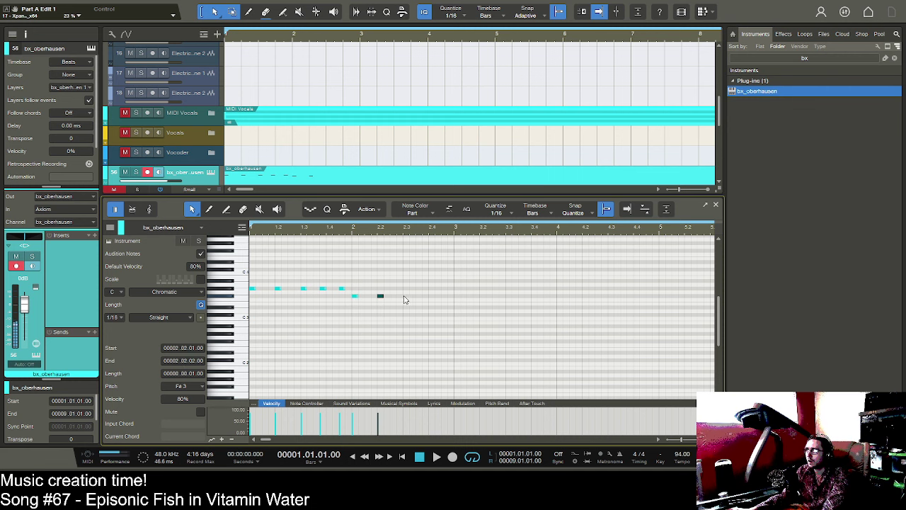
pyautogui.click(405, 297)
pyautogui.click(430, 297)
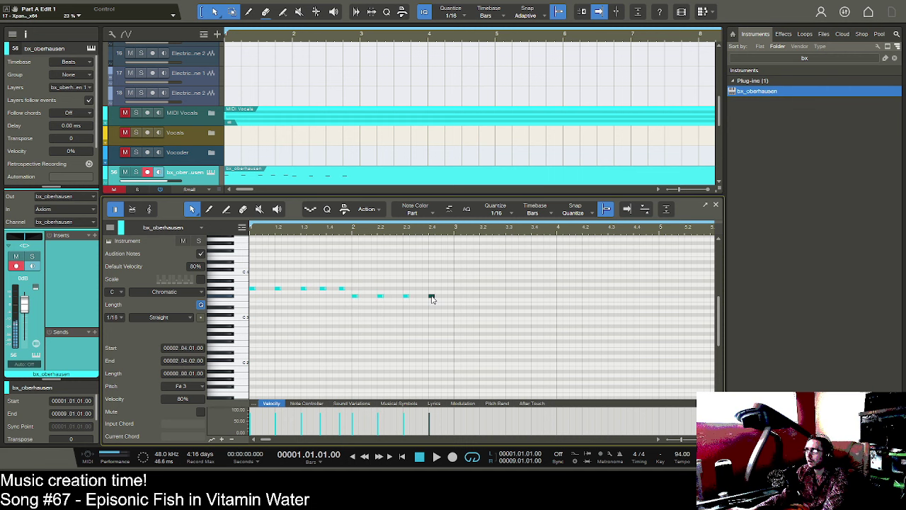
pyautogui.click(443, 296)
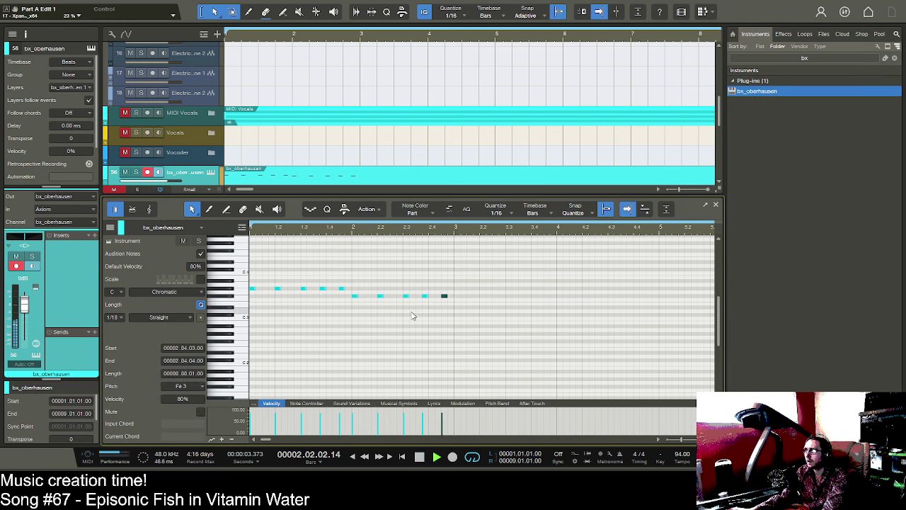
pyautogui.press('space')
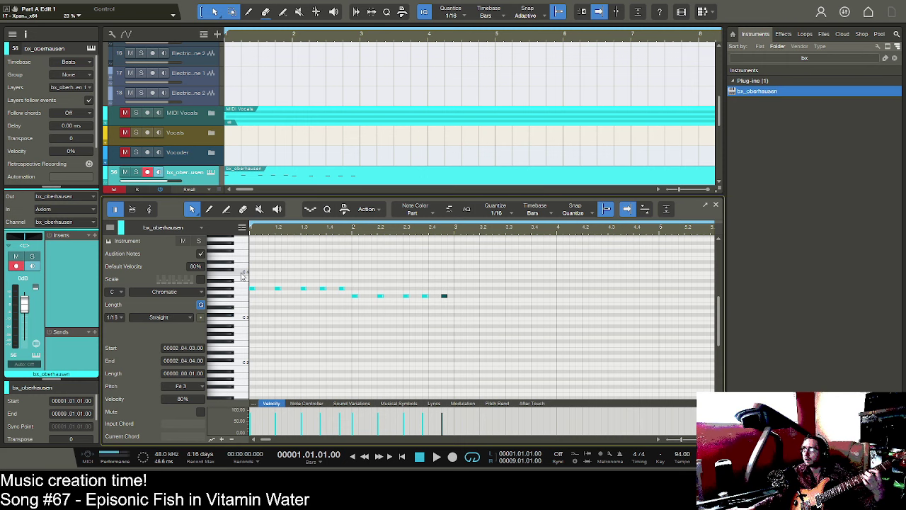
# - Transpose the five bar 2 notes up to B3 and listen to the pattern
pyautogui.click(367, 287)
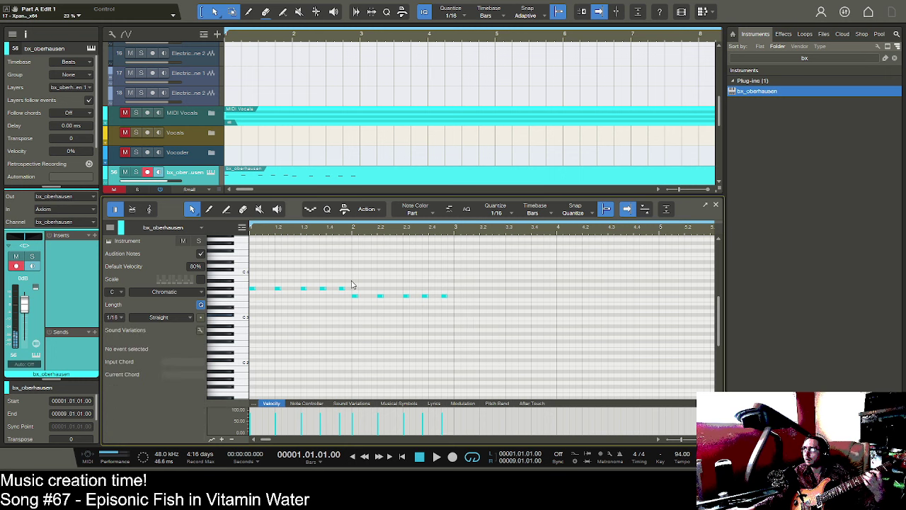
pyautogui.moveTo(352, 282); pyautogui.dragTo(356, 274)
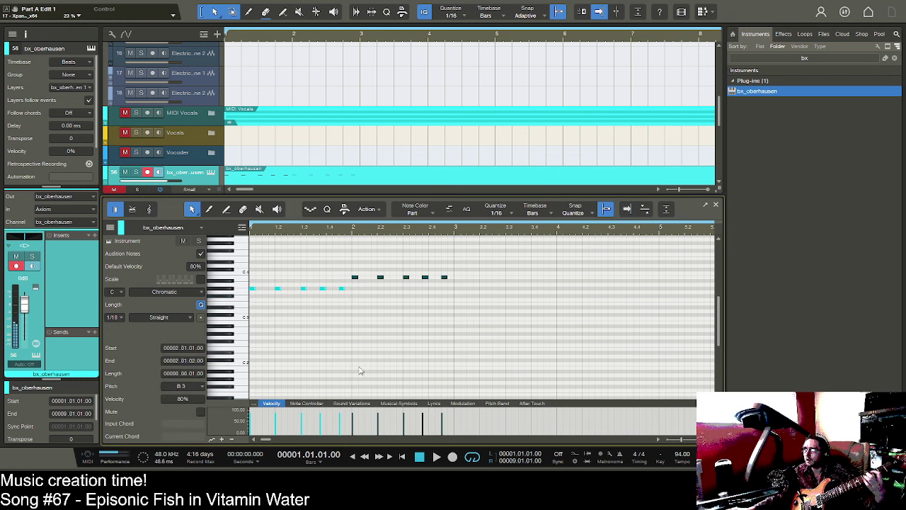
pyautogui.click(434, 457)
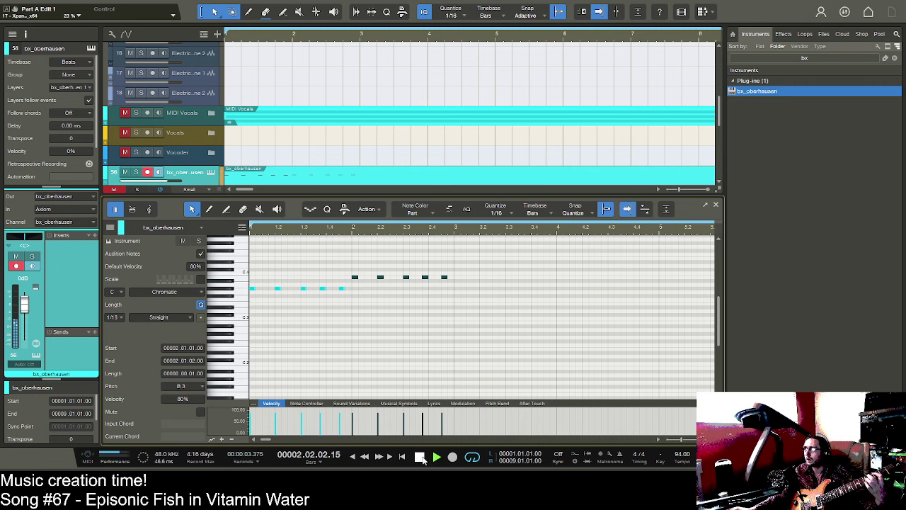
pyautogui.click(419, 456)
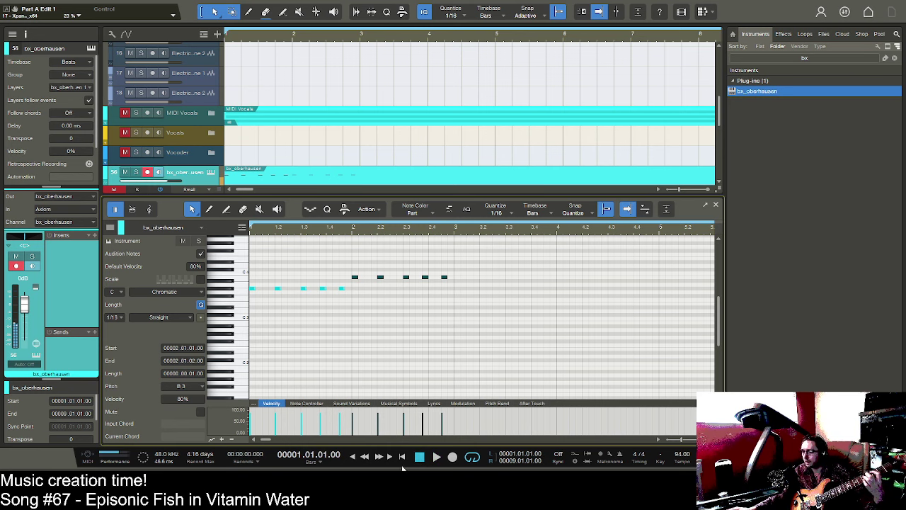
# - Duplicate the five B3 notes into bar 3 and lower the copies to D#3
pyautogui.press('d')
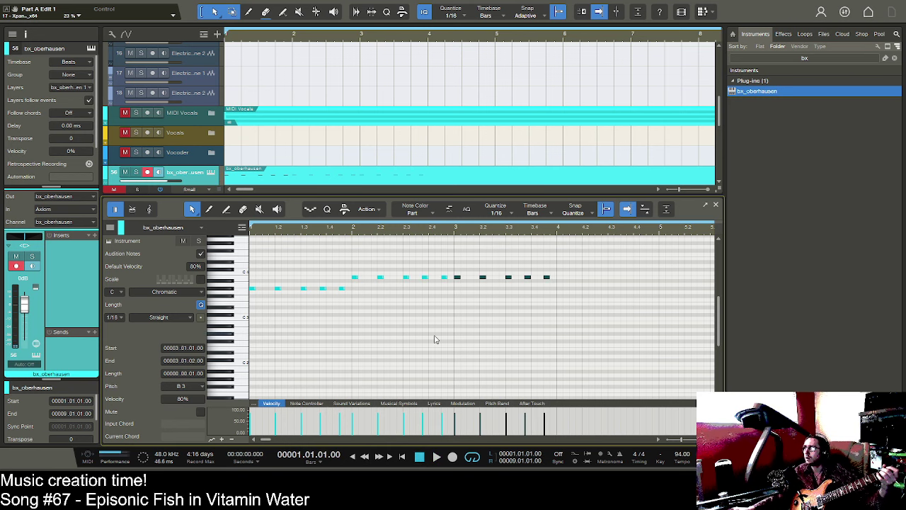
pyautogui.press('f')
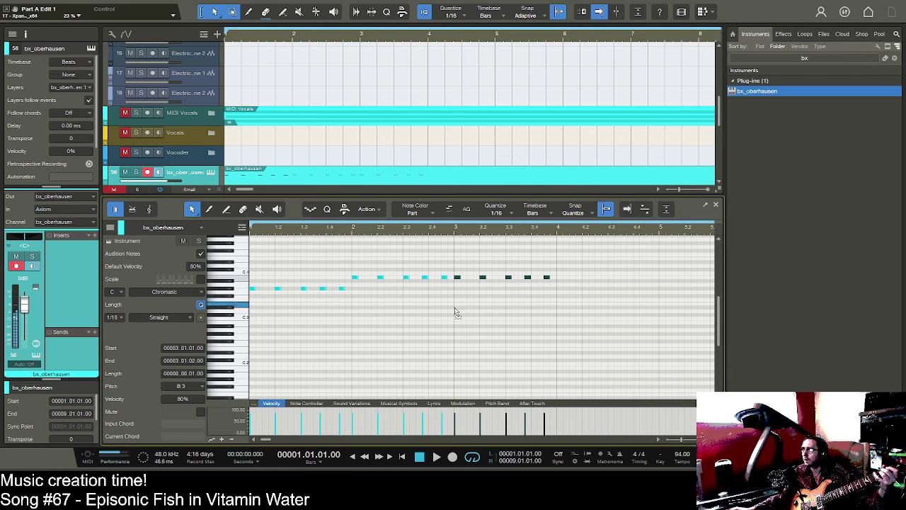
pyautogui.moveTo(454, 308); pyautogui.dragTo(455, 309)
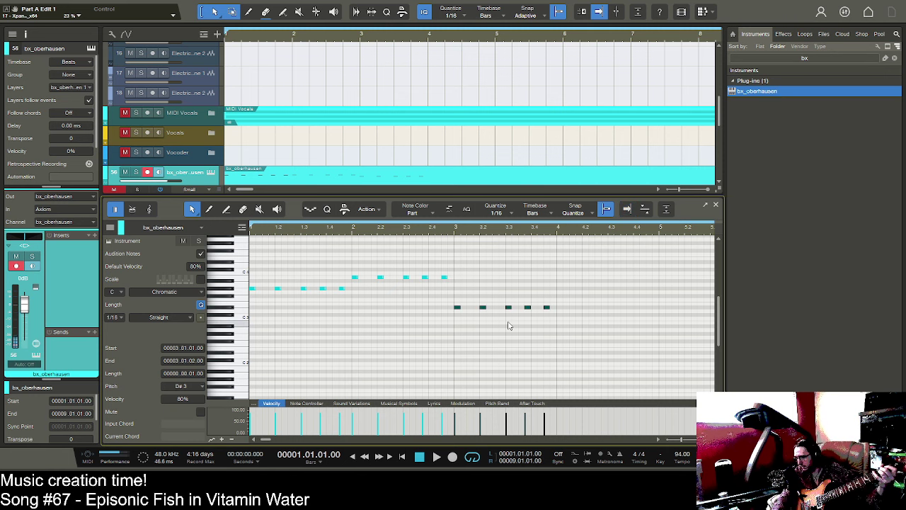
# - Duplicate the bar 3 notes into bar 4, raise the copies to F#3 and play the part
pyautogui.press('d')
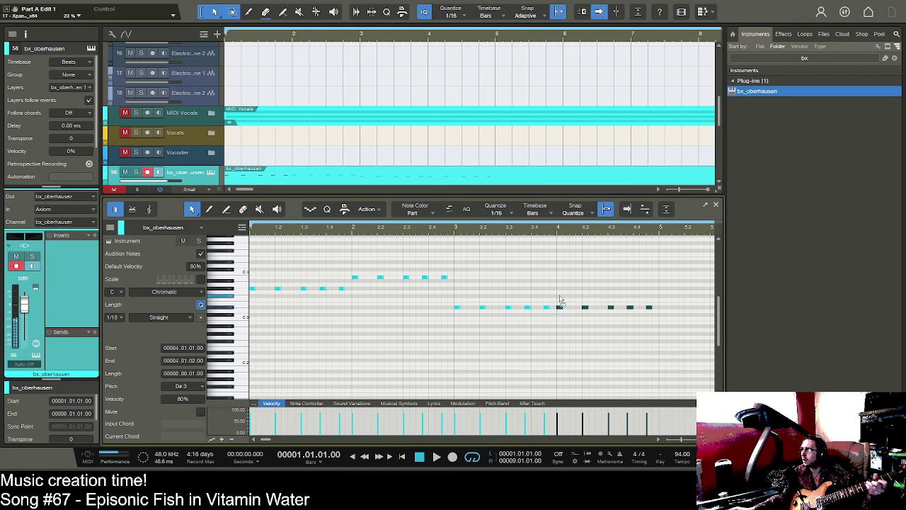
pyautogui.moveTo(559, 305); pyautogui.dragTo(559, 296)
pyautogui.click(438, 457)
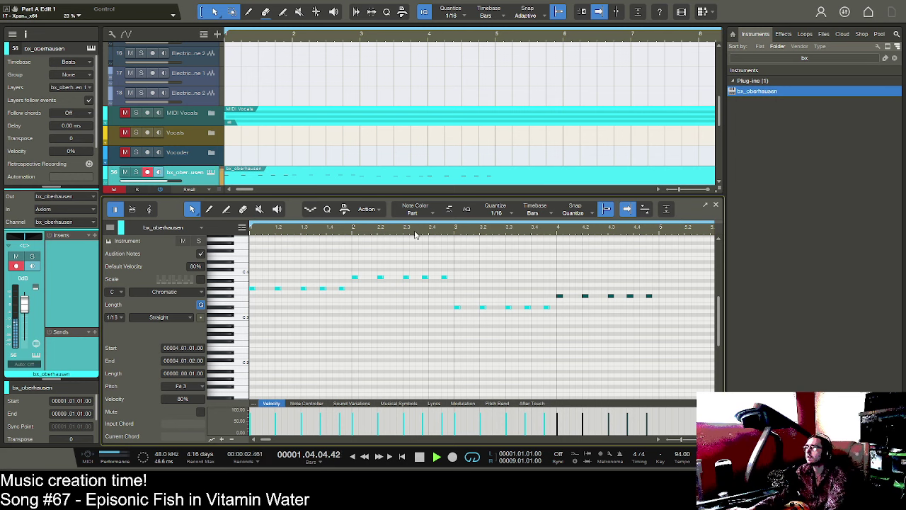
# - Duplicate the four-bar bx_oberhausen pattern into bars 5 to 8 and transpose all the notes down one octave
pyautogui.moveTo(416, 230); pyautogui.dragTo(391, 218)
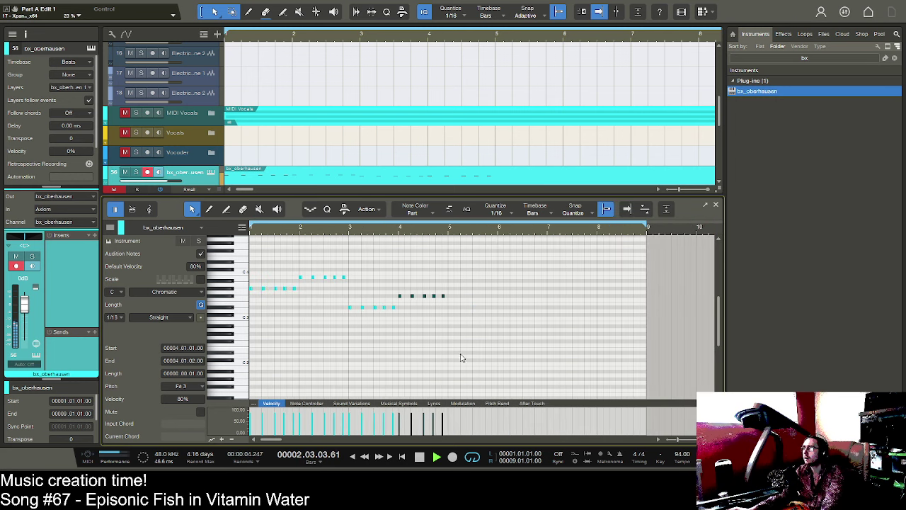
pyautogui.click(462, 360)
pyautogui.hotkey('ctrl', 'a')
pyautogui.press('d')
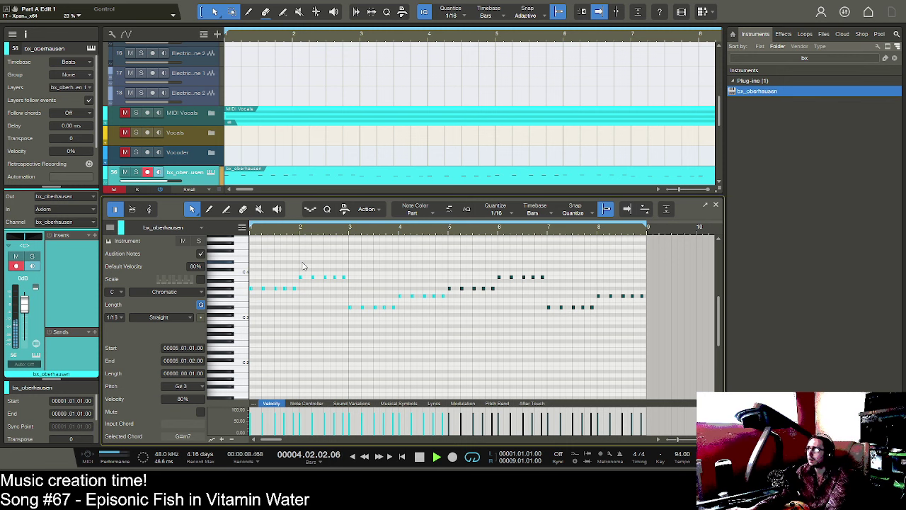
pyautogui.hotkey('ctrl', 'a')
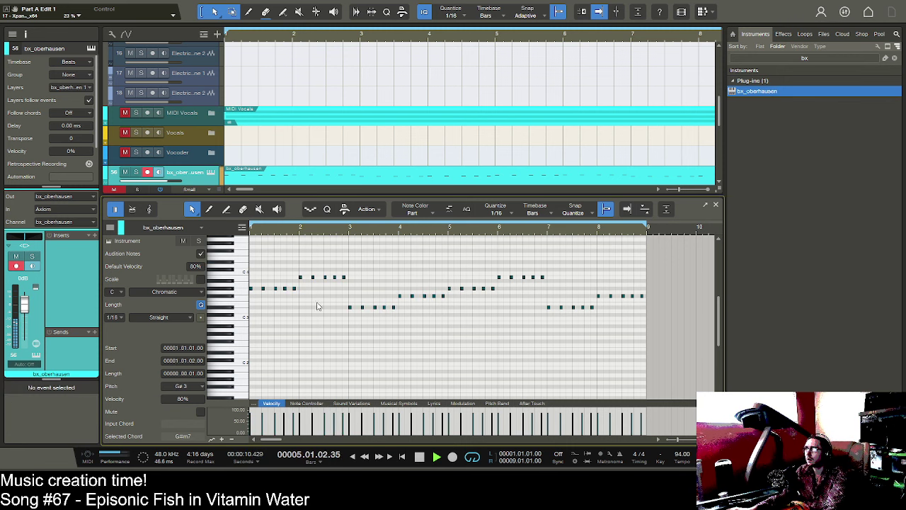
pyautogui.scroll(3, 456, 279)
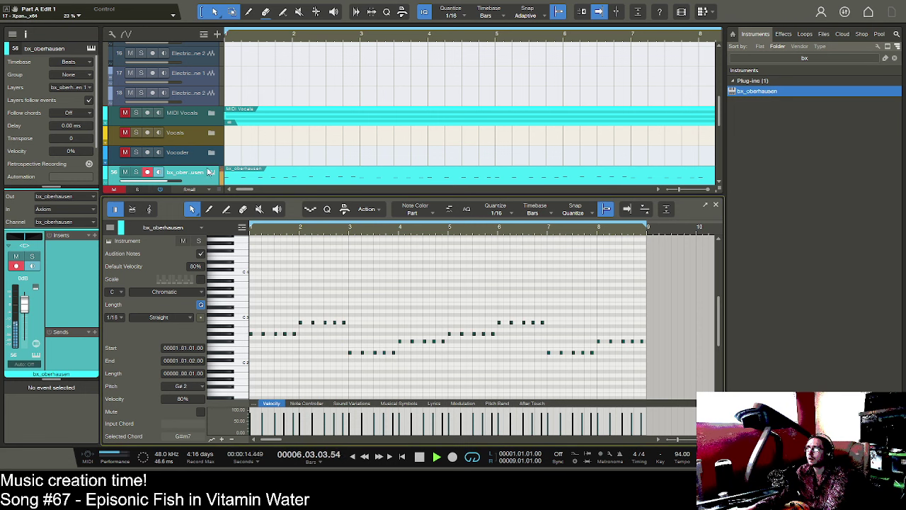
# - Switch bx_oberhausen to the Solid Bass 1 preset while the part plays, then close the instrument and the note editor
pyautogui.click(211, 173)
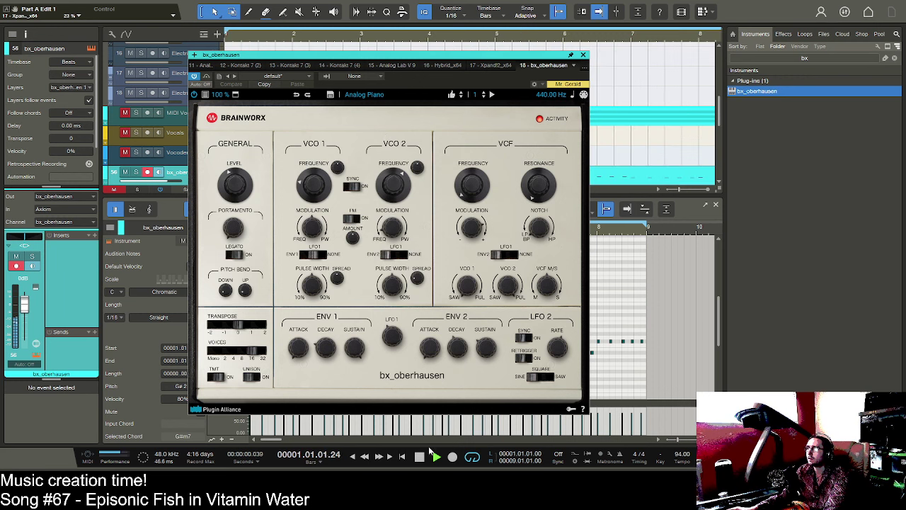
pyautogui.press('Down')
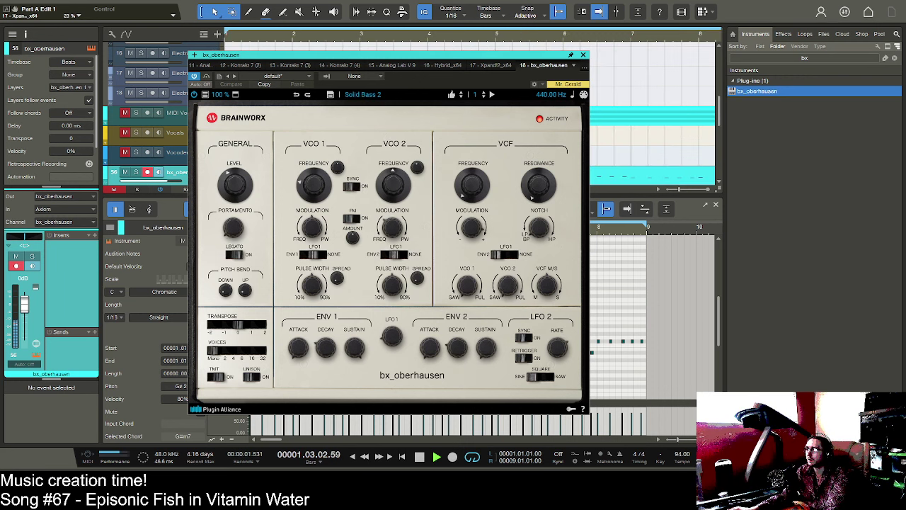
pyautogui.click(438, 449)
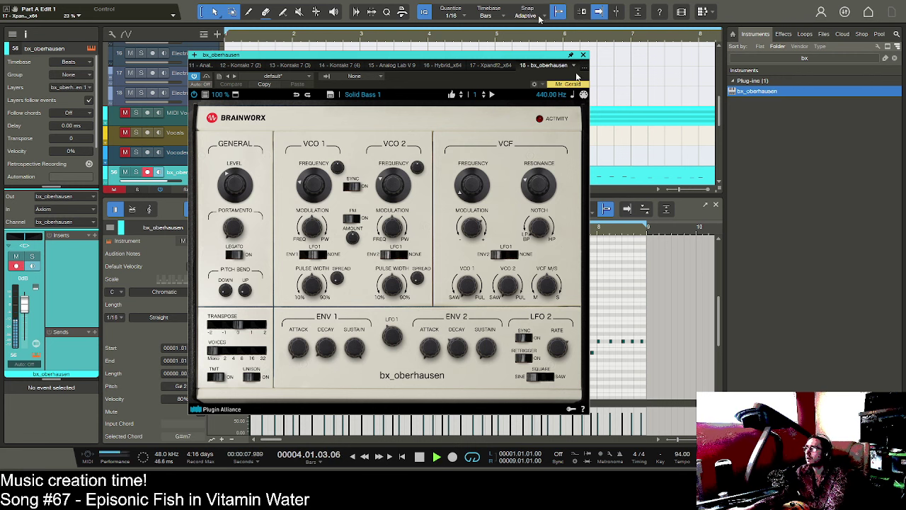
pyautogui.click(583, 55)
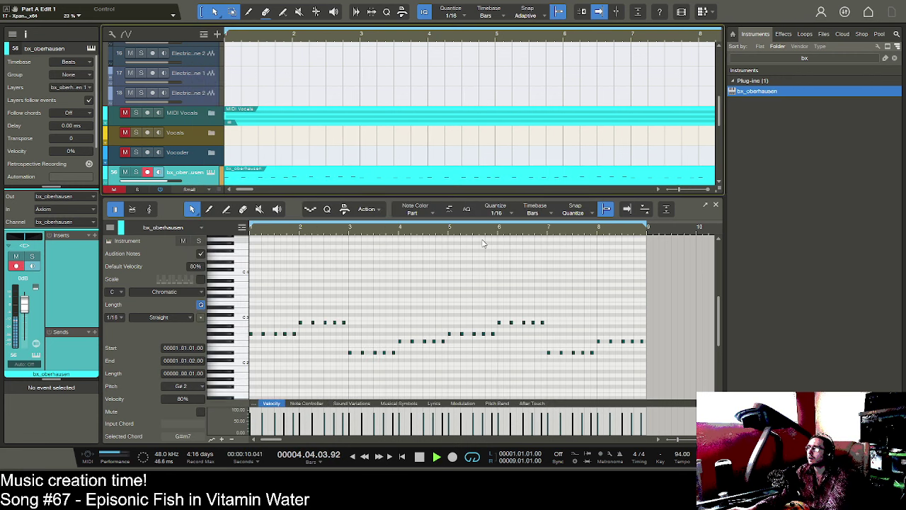
pyautogui.press('F2')
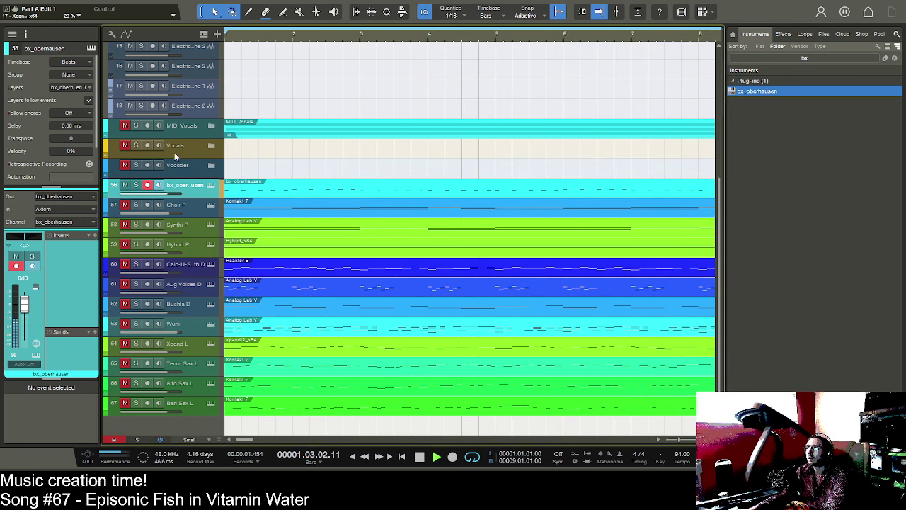
pyautogui.press('space')
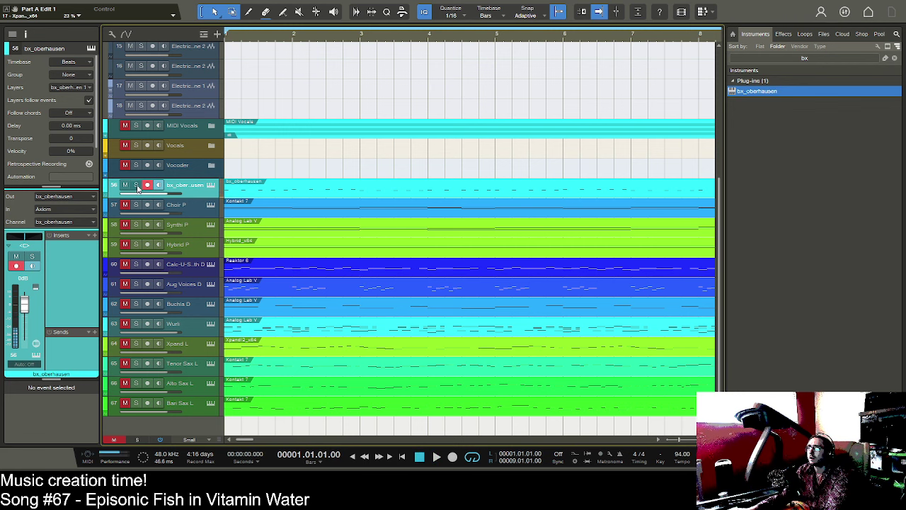
# - Search the instruments for kontakt, add Kontakt 7 as a new track below Bari Sax L and load the Cuba Cajon instrument
pyautogui.click(807, 58)
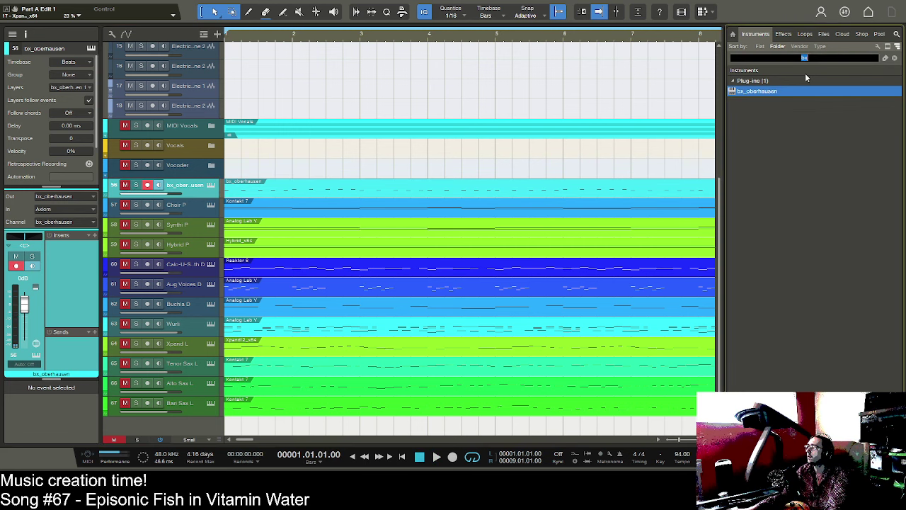
pyautogui.write('kontakt')
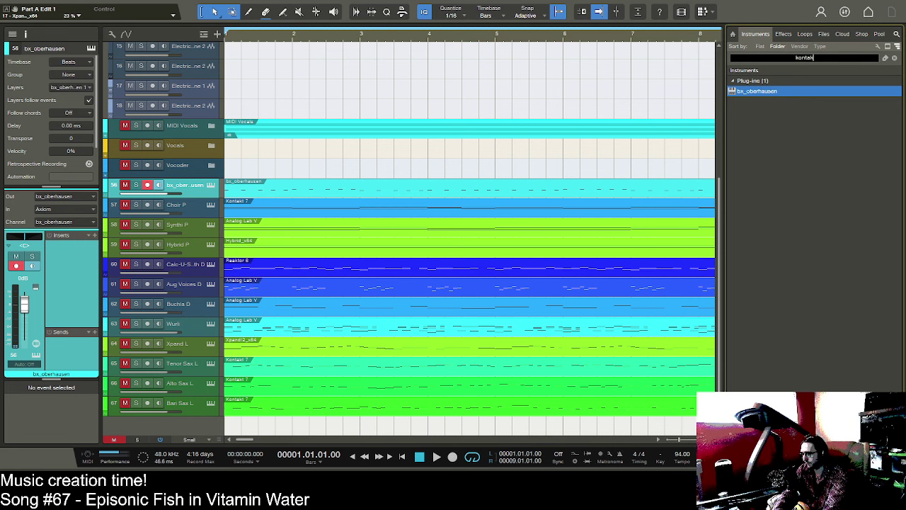
pyautogui.click(767, 121)
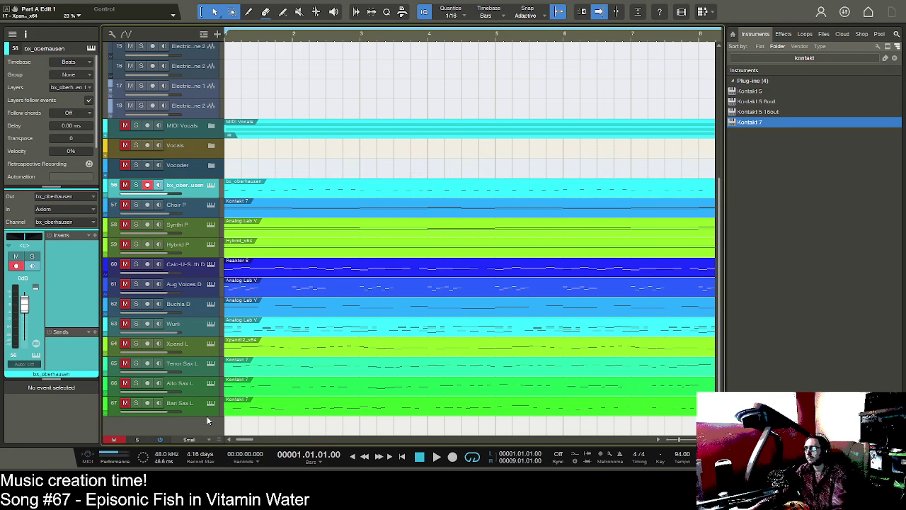
pyautogui.moveTo(768, 122); pyautogui.dragTo(207, 416)
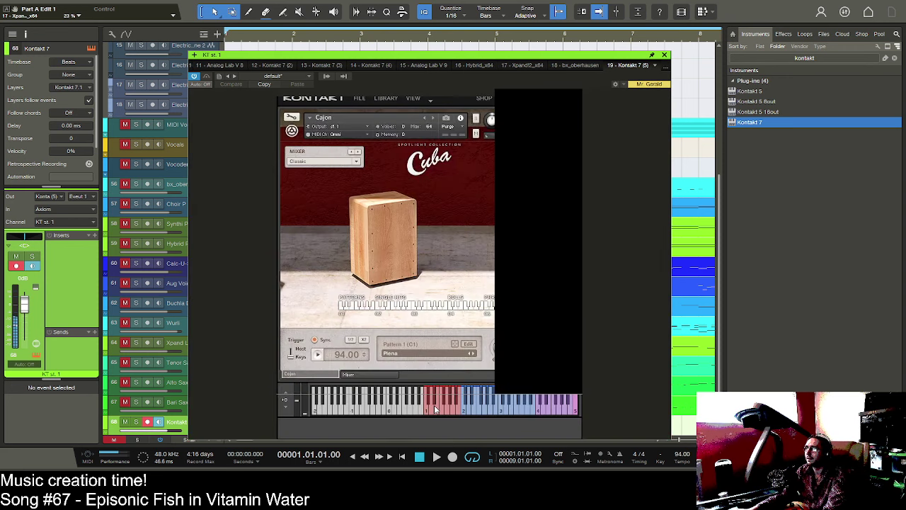
pyautogui.click(664, 56)
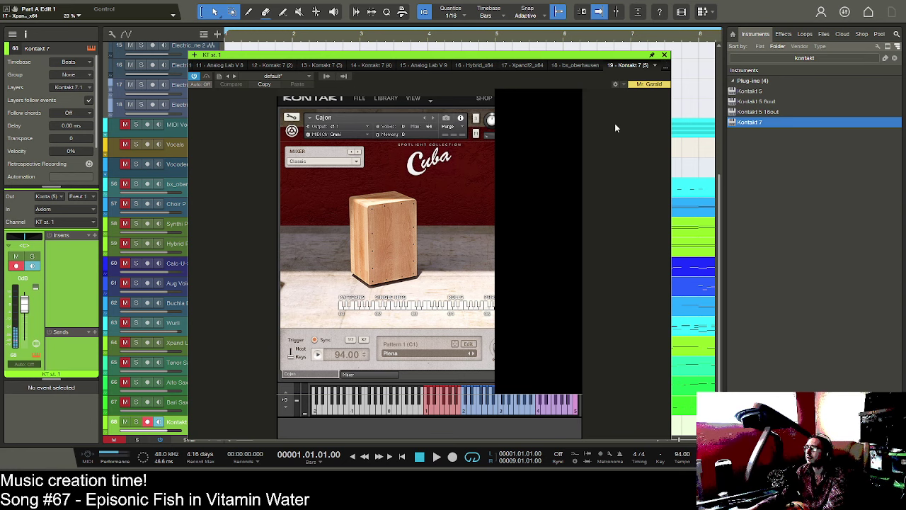
# - Create an event on the new Kontakt 7 track, draw a four-bar A1 note from bar 1 and duplicate it to bar 5
pyautogui.click(238, 402)
pyautogui.doubleClick(236, 404)
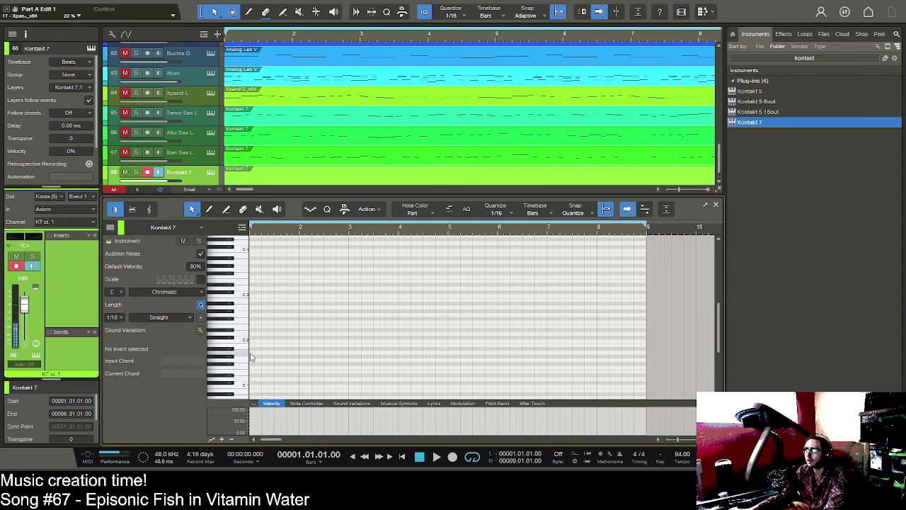
pyautogui.click(252, 353)
pyautogui.moveTo(252, 353); pyautogui.dragTo(399, 359)
pyautogui.press('space')
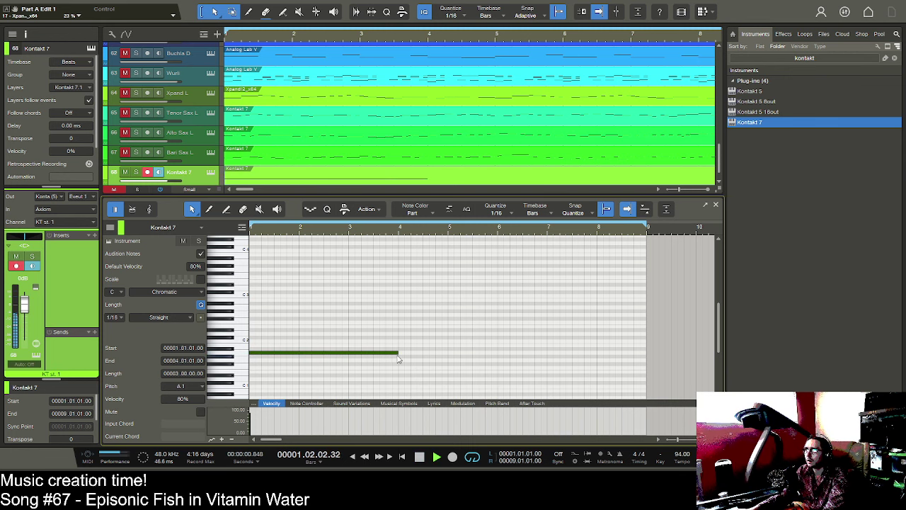
pyautogui.moveTo(399, 359); pyautogui.dragTo(444, 360)
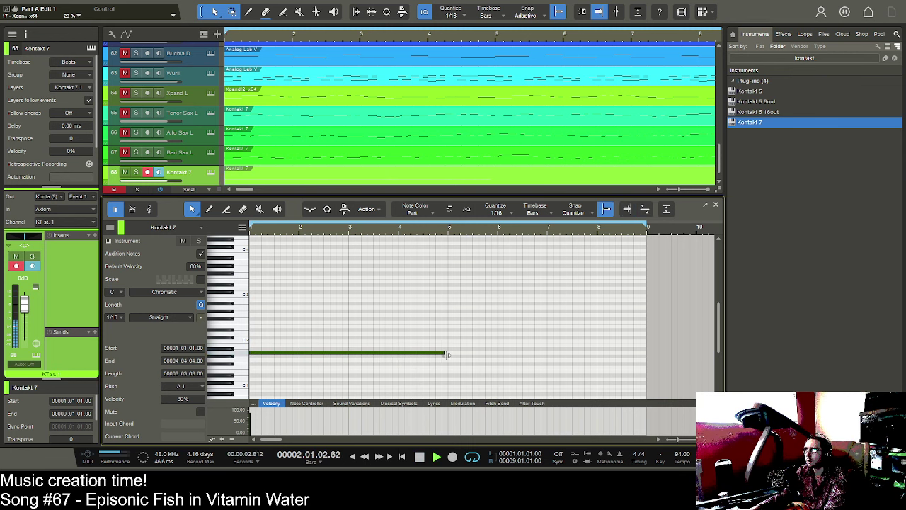
pyautogui.hotkey('ctrl', 'd')
pyautogui.press('space')
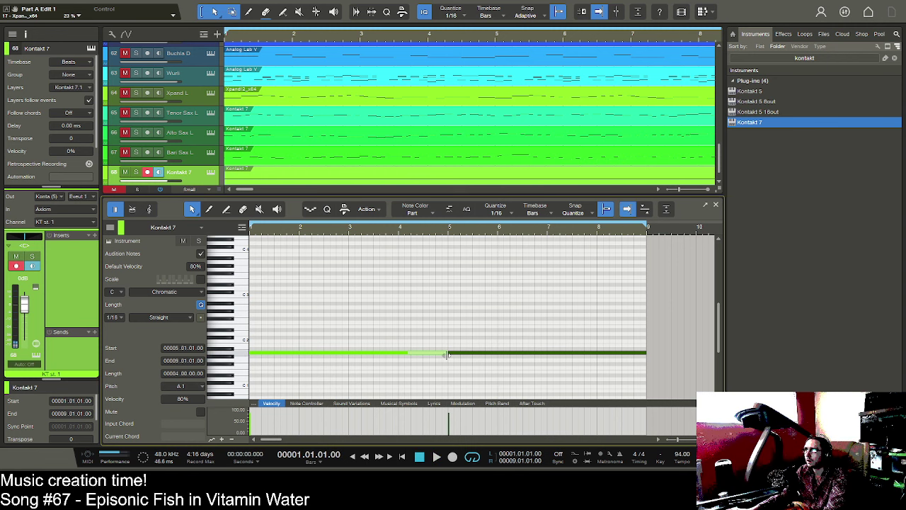
# - Shorten the first A1 note to two bars, add a one-bar G1 in bar 3 and fit the second A1 into bar 4
pyautogui.moveTo(446, 356); pyautogui.dragTo(348, 356)
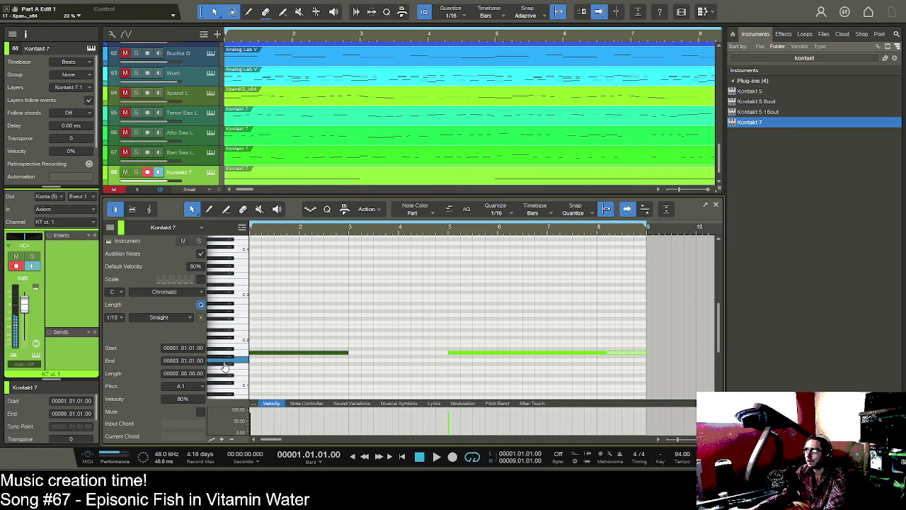
pyautogui.doubleClick(350, 361)
pyautogui.moveTo(350, 361); pyautogui.dragTo(404, 356)
pyautogui.click(455, 354)
pyautogui.moveTo(596, 353); pyautogui.dragTo(451, 347)
pyautogui.click(435, 457)
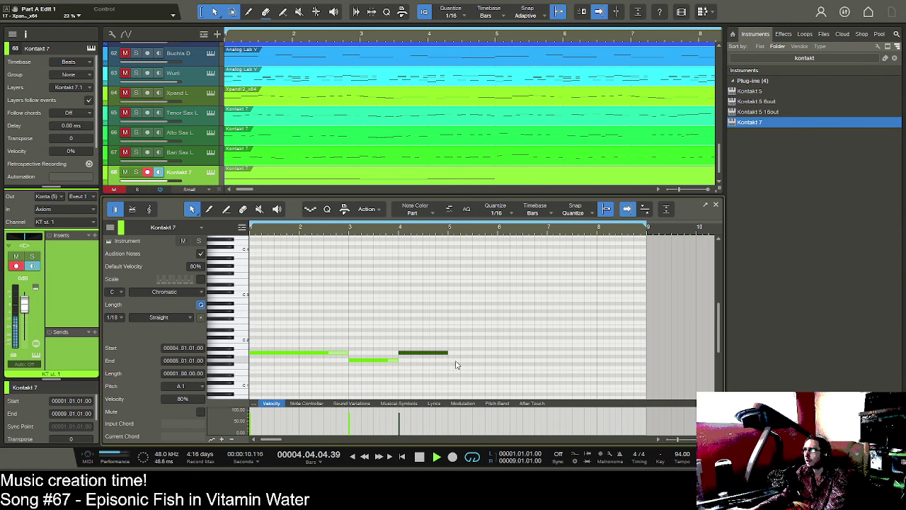
# - Duplicate the three-note, four-bar cajon pattern into bars 5 to 8 and play it
pyautogui.press('space')
pyautogui.click(286, 307)
pyautogui.hotkey('ctrl', 'a')
pyautogui.press('d')
pyautogui.press('space')
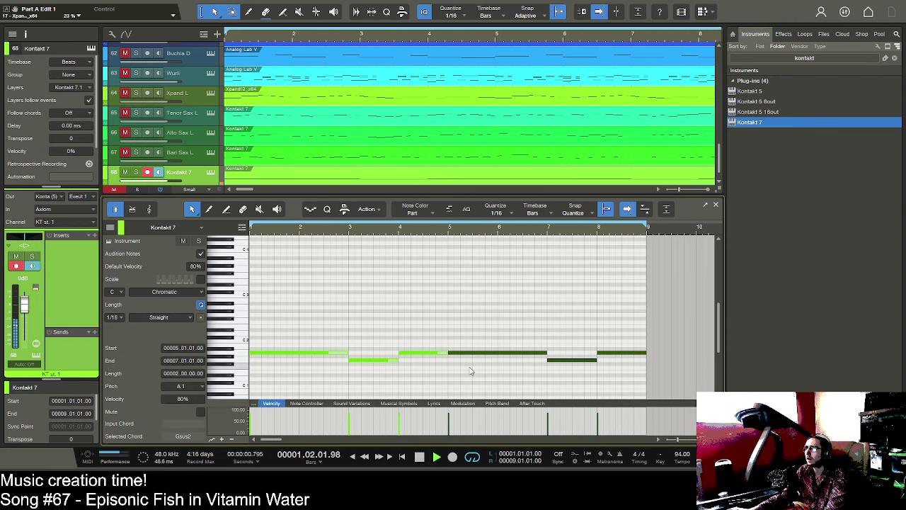
# - Rename the new Kontakt 7 track as Cajon and move it directly above the bx_oberhausen track
pyautogui.press('F2')
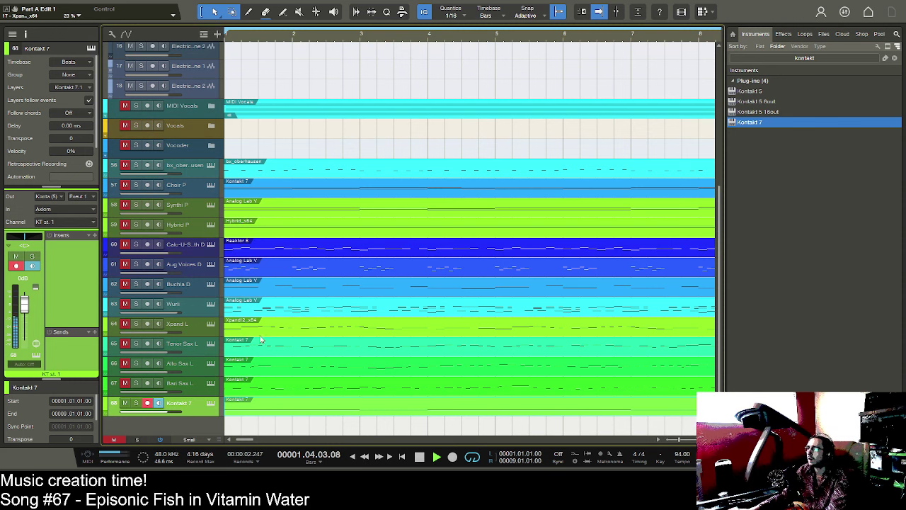
pyautogui.doubleClick(186, 403)
pyautogui.write('Cajon')
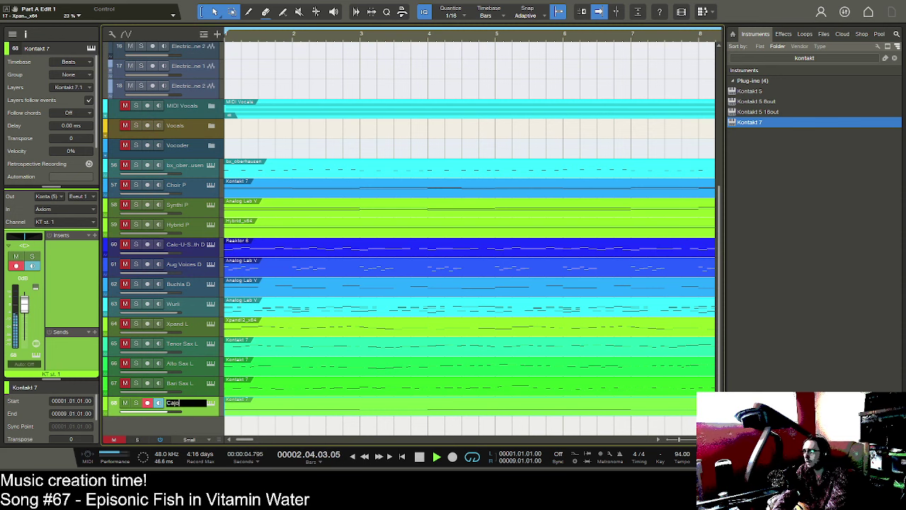
pyautogui.press('Return')
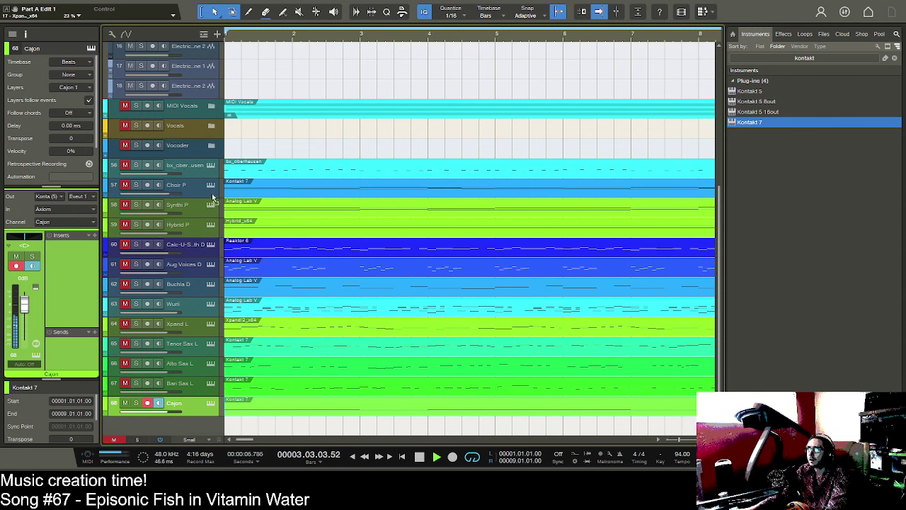
pyautogui.moveTo(211, 165); pyautogui.dragTo(212, 168)
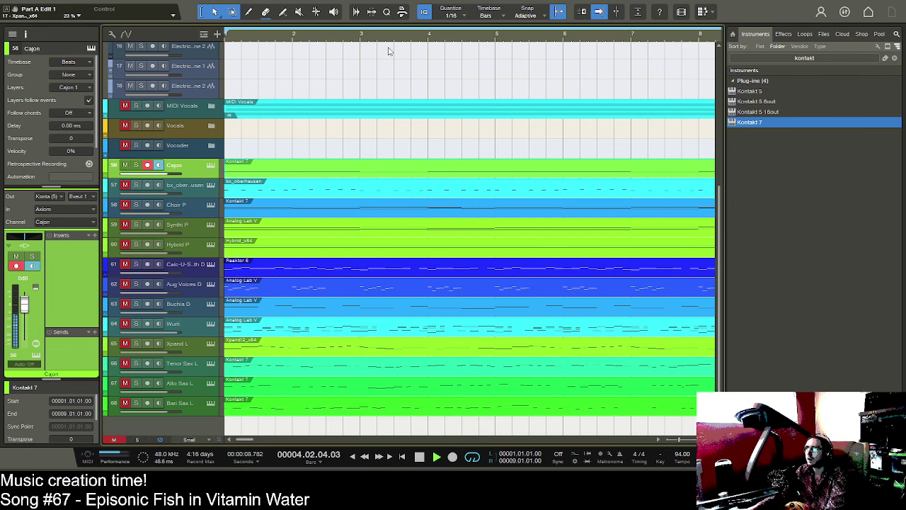
# - Stop playback and search the instrument browser for labs
pyautogui.scroll(-2, 419, 38)
pyautogui.press('w')
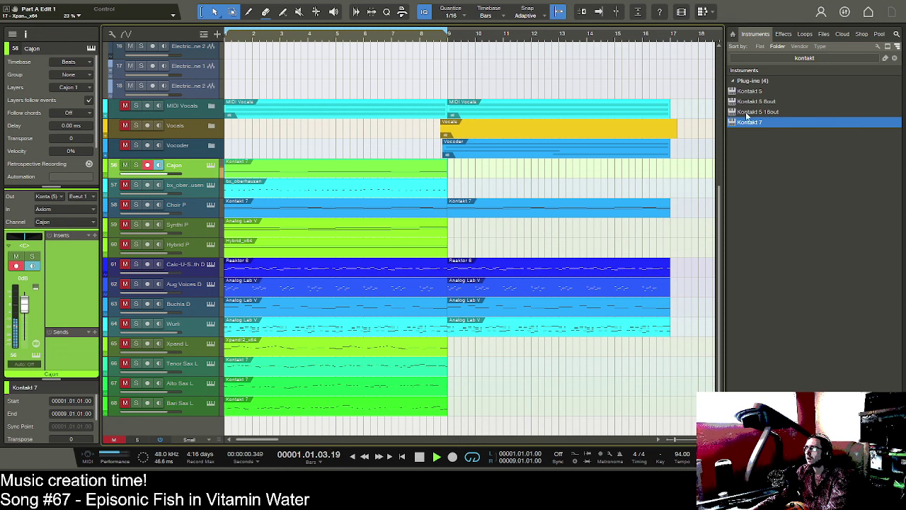
pyautogui.press('space')
pyautogui.click(778, 57)
pyautogui.press('BackSpace')
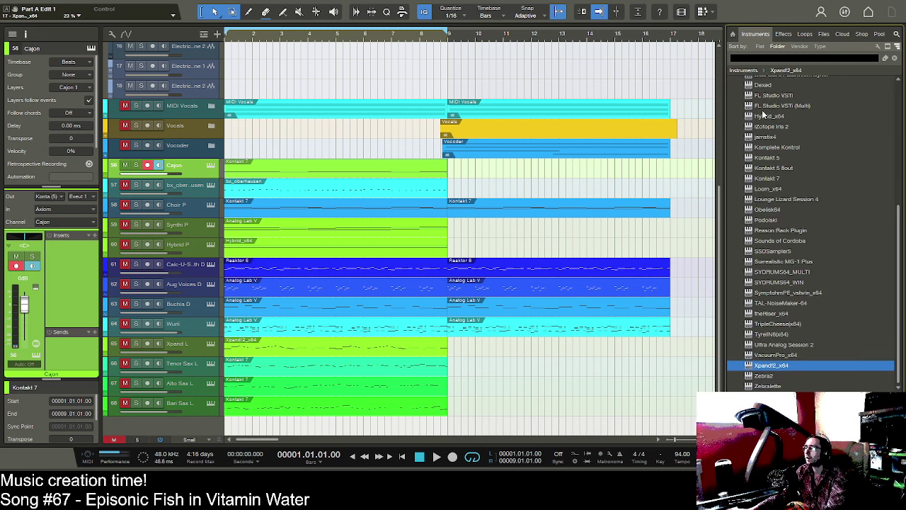
pyautogui.scroll(1, 775, 159)
pyautogui.scroll(4, 775, 159)
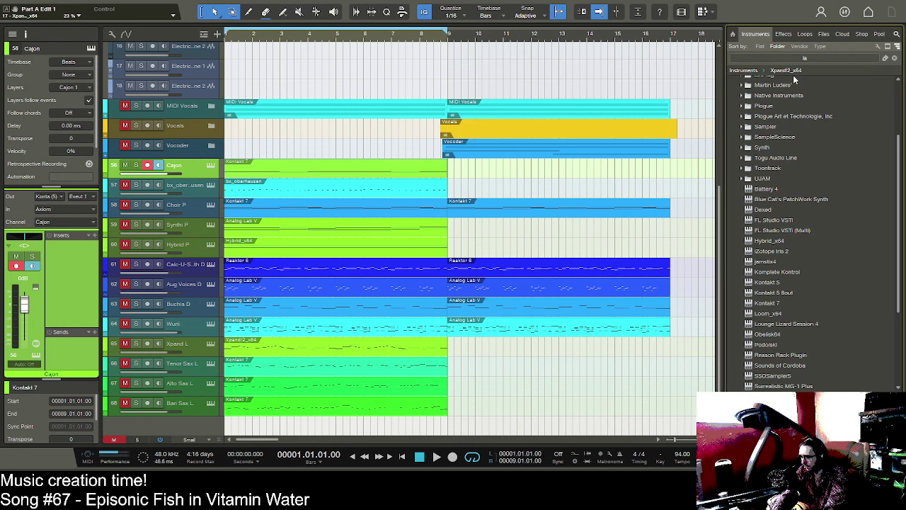
pyautogui.write('labs')
# - Search the instruments for kontakt and add another Kontakt 7 track below Bari Sax L, closing its instrument window
pyautogui.click(778, 46)
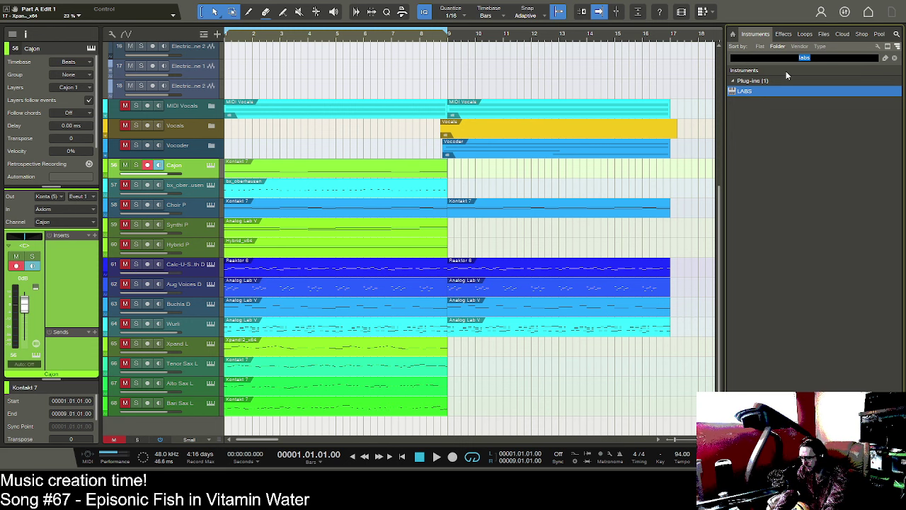
pyautogui.write('ntakt')
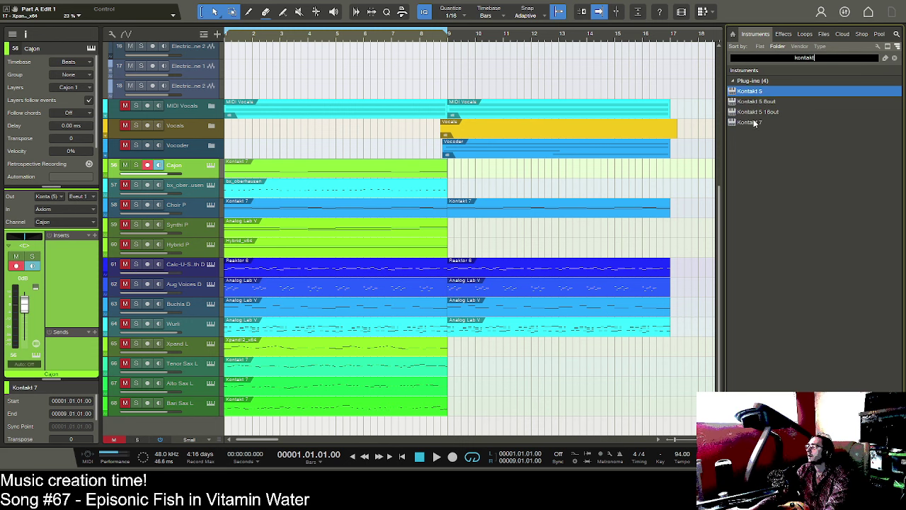
pyautogui.click(749, 121)
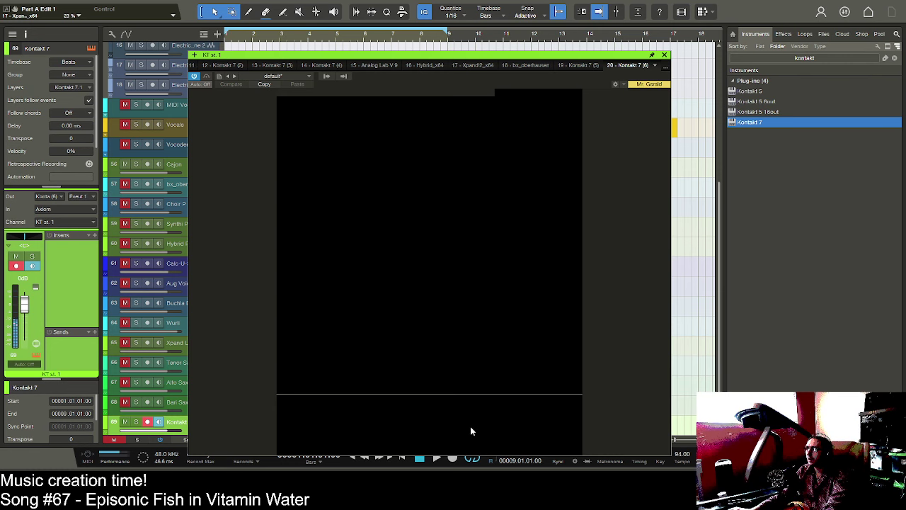
pyautogui.click(664, 56)
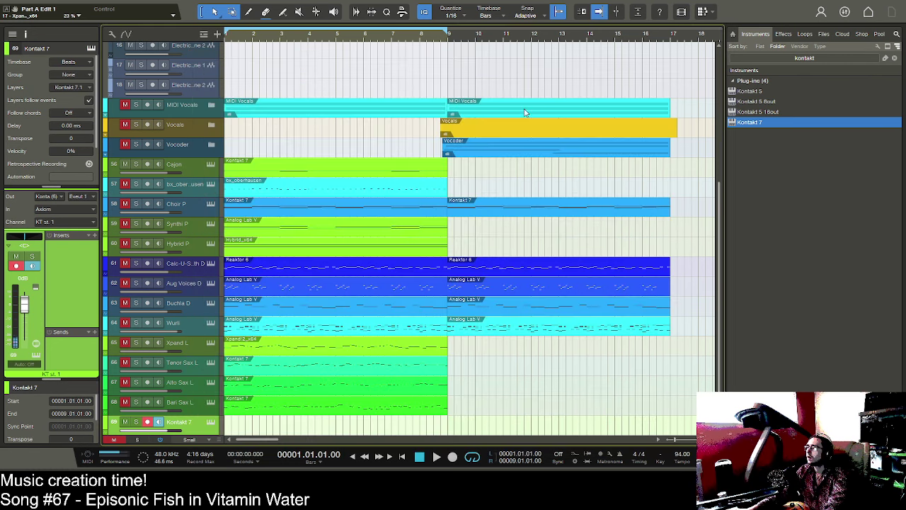
# - Open the newest Kontakt 7 part below Bari Sax L for note editing and enter a one-bar G#3 in bar 1
pyautogui.doubleClick(238, 423)
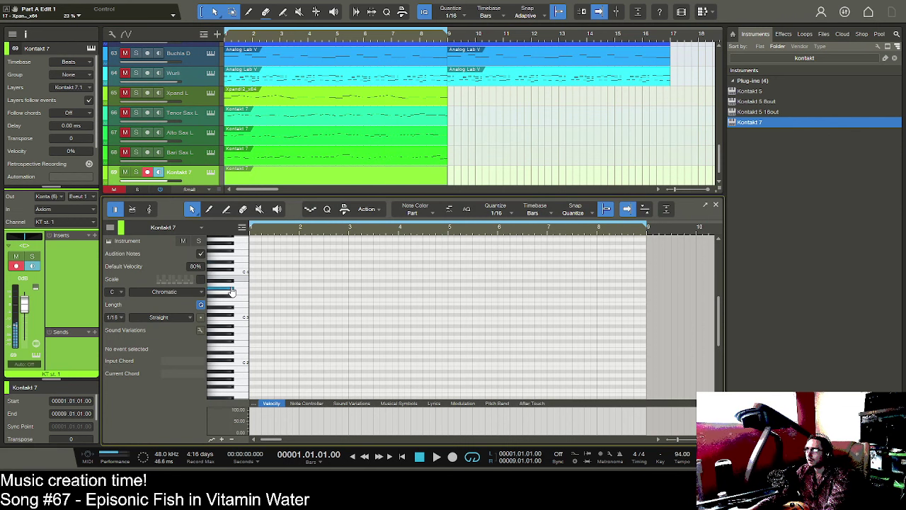
pyautogui.press('space')
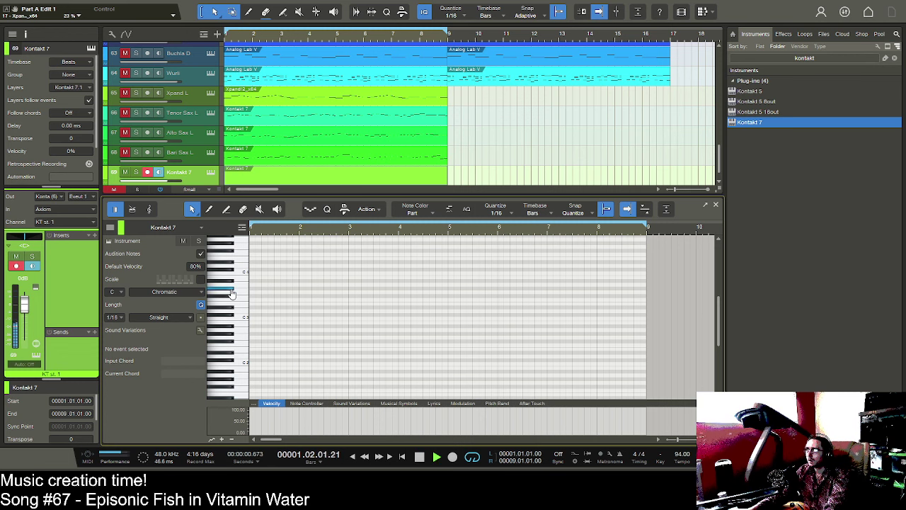
pyautogui.press('space')
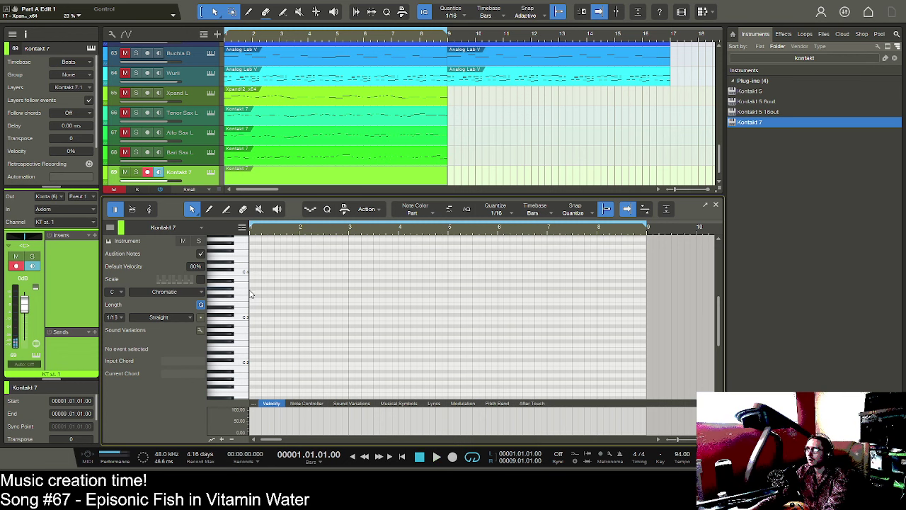
pyautogui.moveTo(320, 231); pyautogui.dragTo(388, 237)
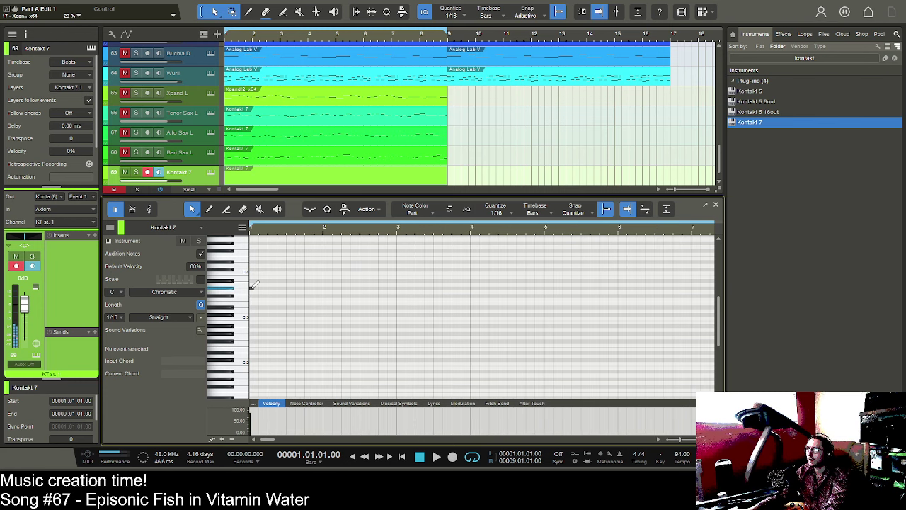
pyautogui.moveTo(252, 289); pyautogui.dragTo(323, 290)
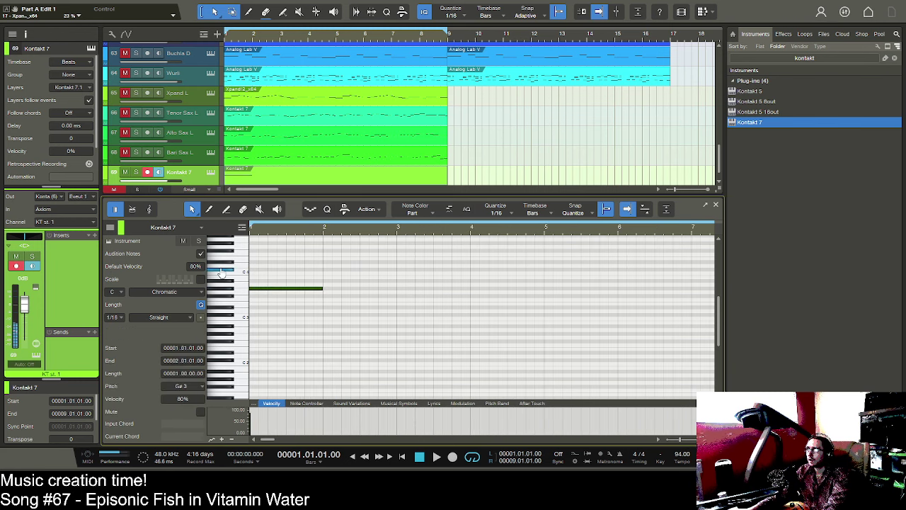
# - Enter a two-beat D#4 and one-beat C#4 and B3 above the G#3 in bar 1, set quantize to 1/8, and audition
pyautogui.moveTo(252, 262)
pyautogui.mouseDown()
pyautogui.moveTo(323, 264)
pyautogui.moveTo(285, 262)
pyautogui.moveTo(325, 278)
pyautogui.mouseUp()
pyautogui.press('space')
pyautogui.press('space')
pyautogui.scroll(1, 493, 216)
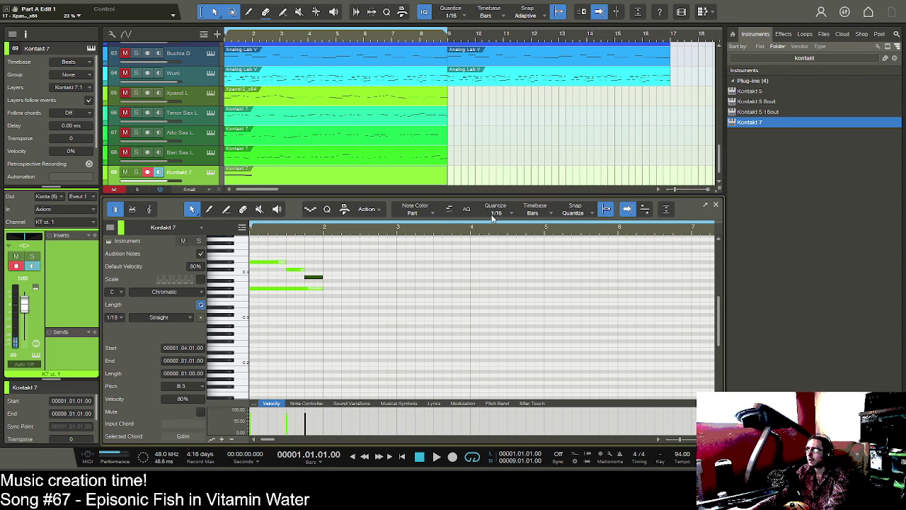
pyautogui.press('space')
pyautogui.press('space')
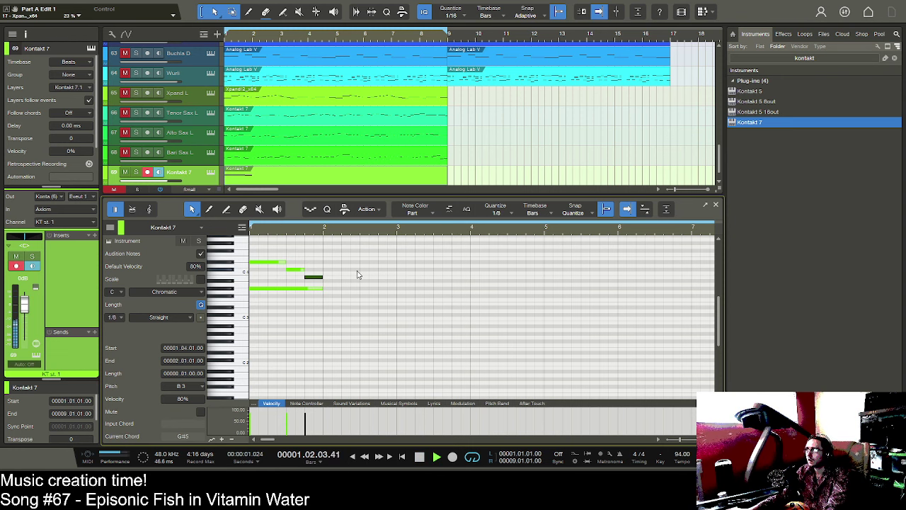
pyautogui.press('space')
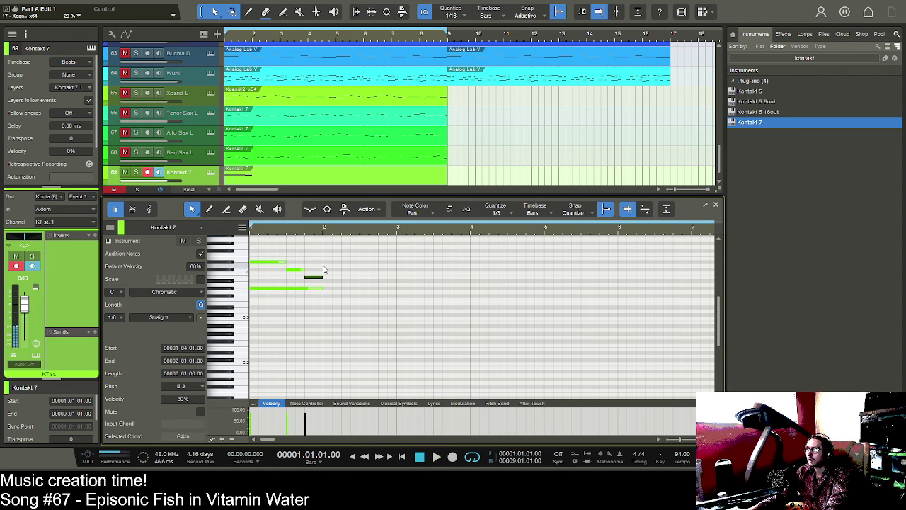
# - Fill bar 2 with two-beat F#4 and D#4 notes over a one-bar F#3, and play the phrase
pyautogui.click(324, 252)
pyautogui.moveTo(327, 253); pyautogui.dragTo(396, 259)
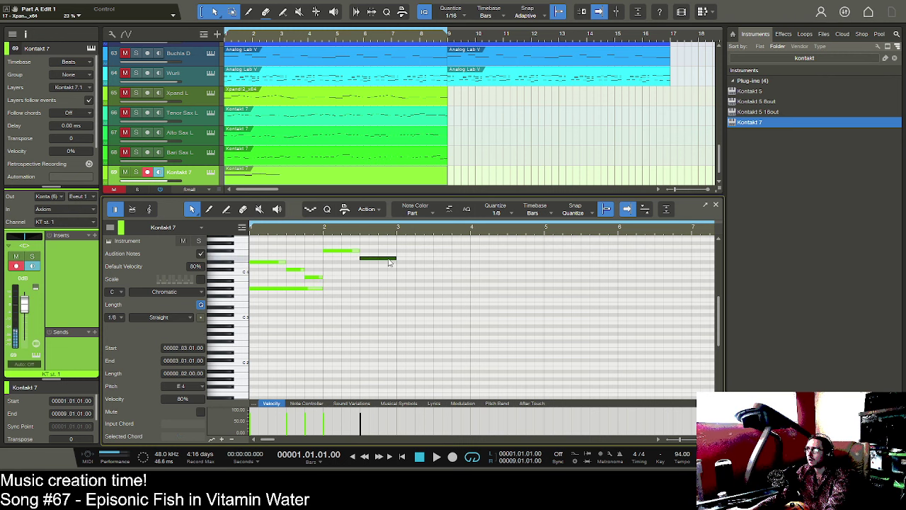
pyautogui.click(325, 296)
pyautogui.moveTo(336, 296); pyautogui.dragTo(394, 297)
pyautogui.press('space')
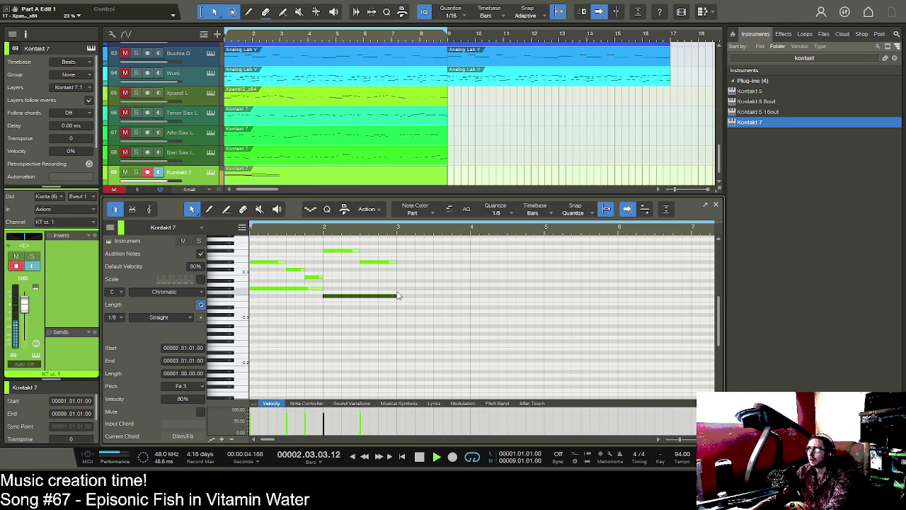
pyautogui.press('space')
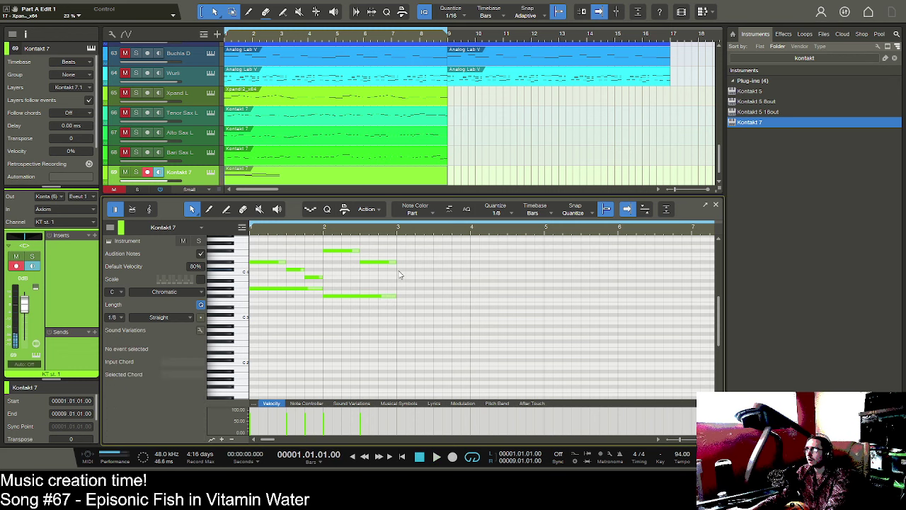
# - Enter the bar 3 melody as four one-beat notes: B3, A#3, C#4 and B3
pyautogui.click(400, 270)
pyautogui.moveTo(400, 271); pyautogui.dragTo(407, 277)
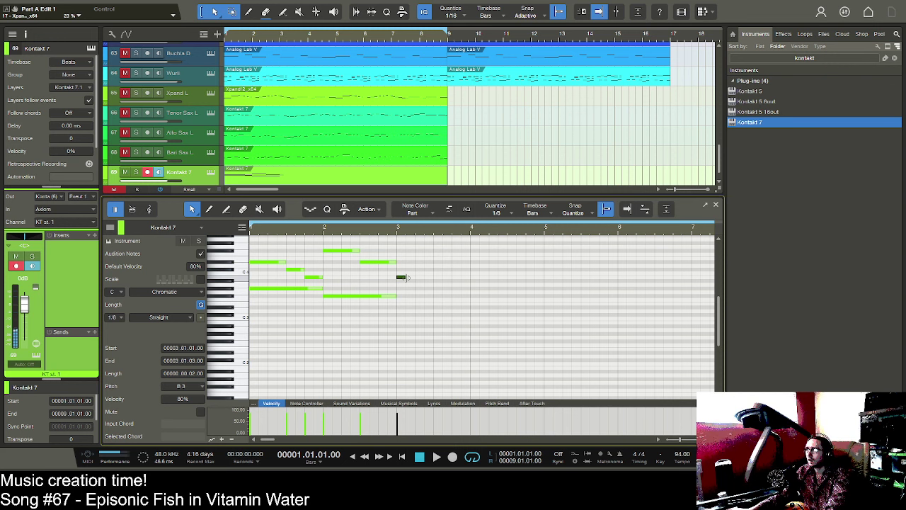
pyautogui.click(418, 281)
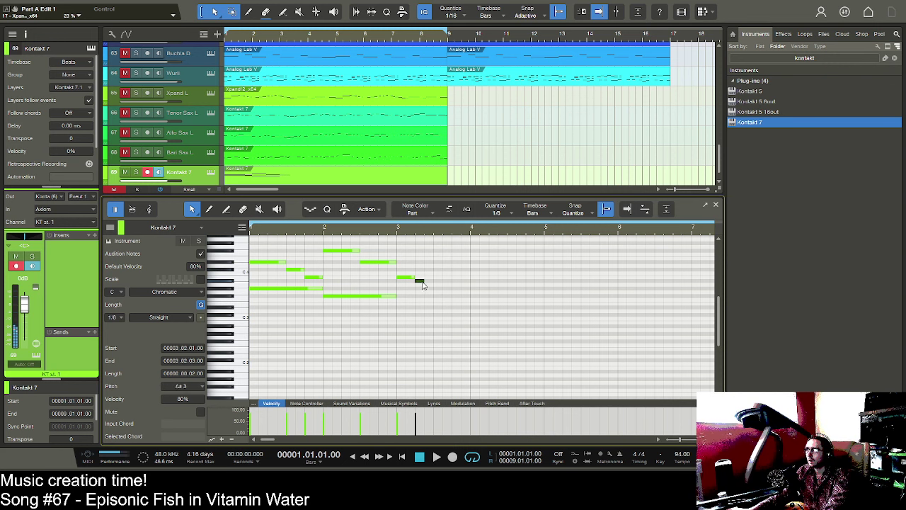
pyautogui.click(436, 270)
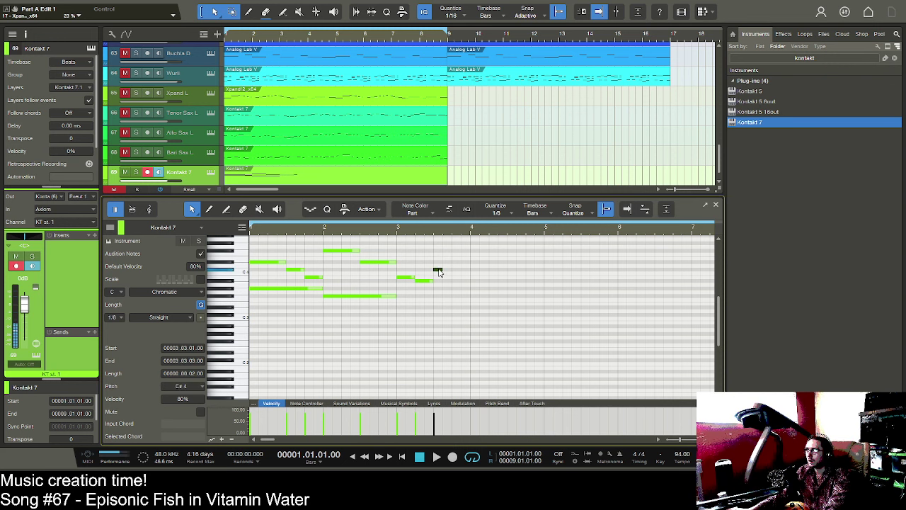
pyautogui.click(457, 280)
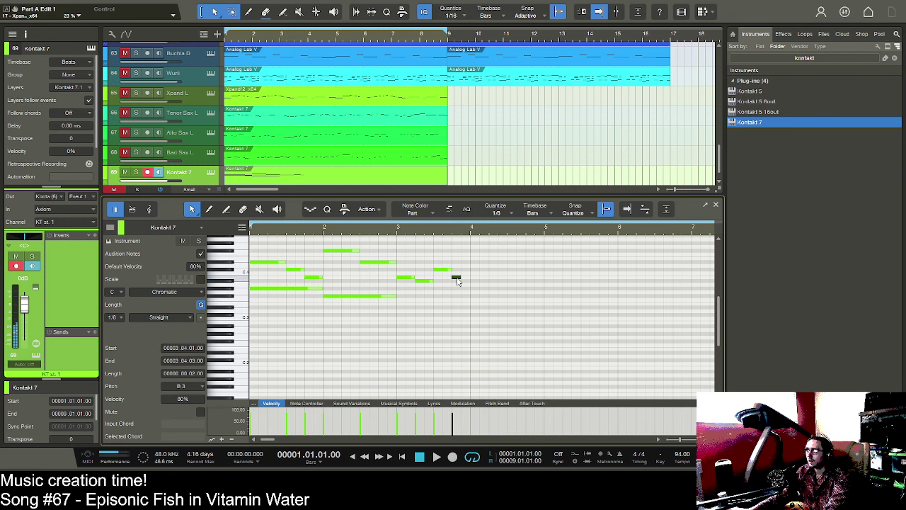
# - Enter a three-beat F#3 followed by a one-beat G3 in bar 4, and play the phrase
pyautogui.click(475, 297)
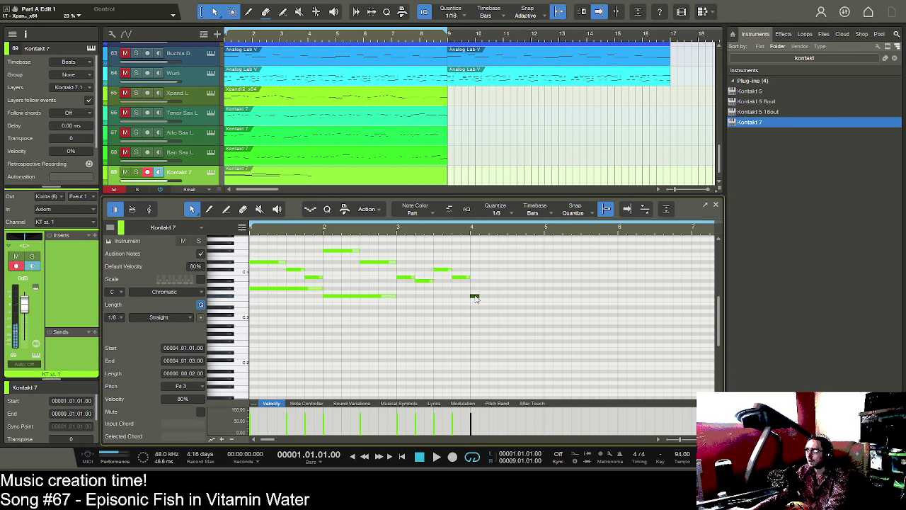
pyautogui.moveTo(478, 296); pyautogui.dragTo(539, 296)
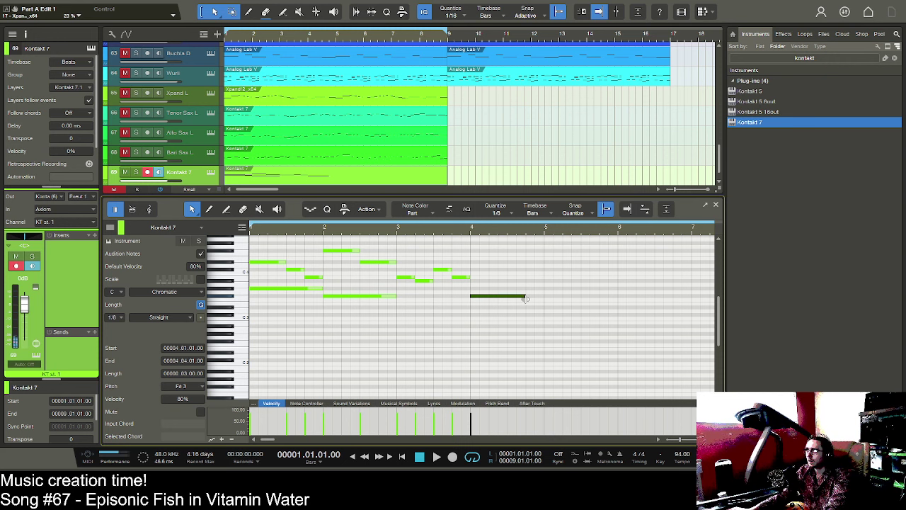
pyautogui.click(530, 290)
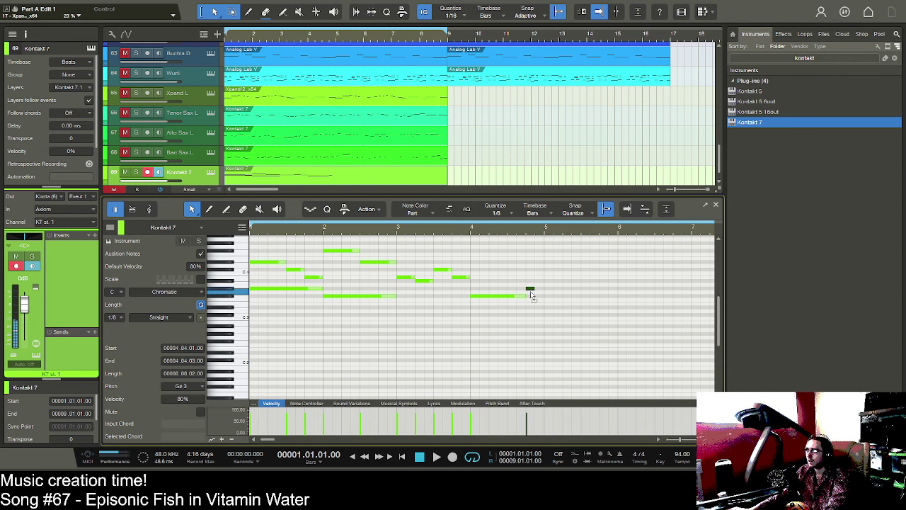
pyautogui.moveTo(531, 293); pyautogui.dragTo(531, 293)
pyautogui.moveTo(534, 292); pyautogui.dragTo(543, 293)
pyautogui.press('space')
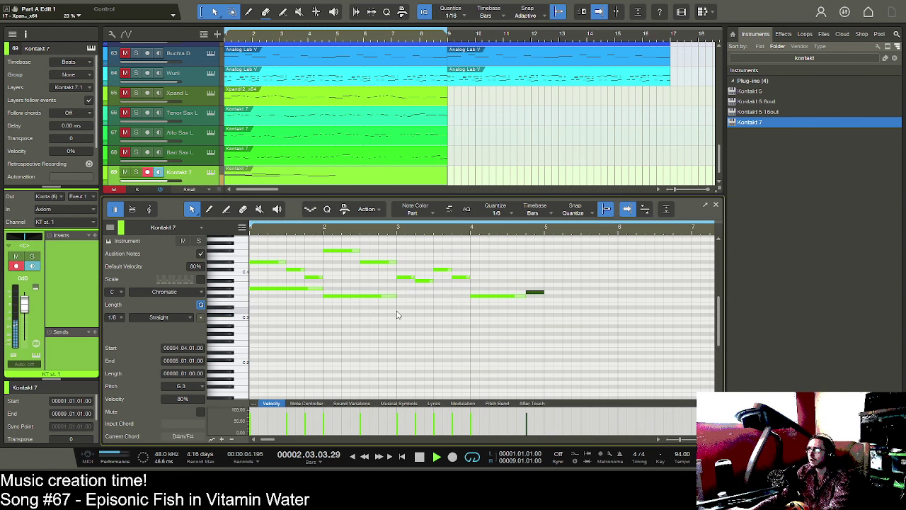
pyautogui.press('space')
# - Add a lower voice of one-bar notes, D#3 in bar 3 and C#3 in bar 4, and play it
pyautogui.click(399, 308)
pyautogui.moveTo(400, 310); pyautogui.dragTo(529, 315)
pyautogui.click(472, 316)
pyautogui.press('space')
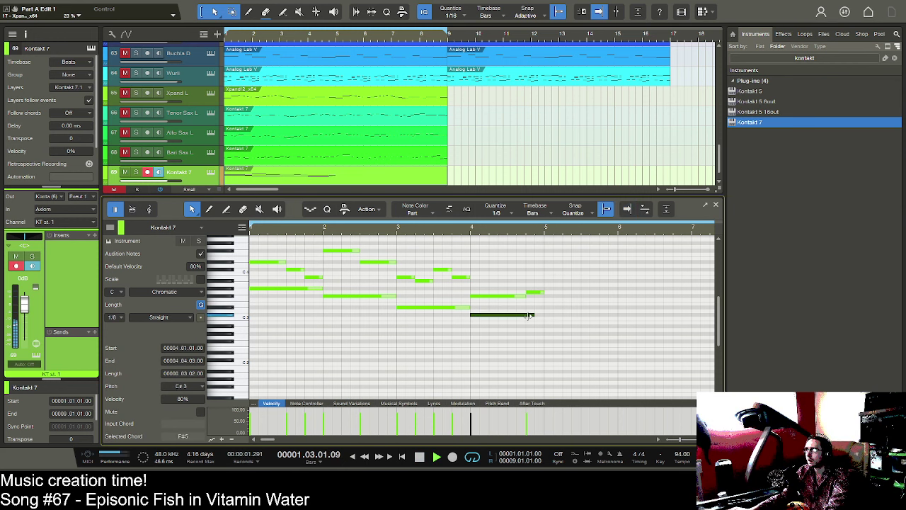
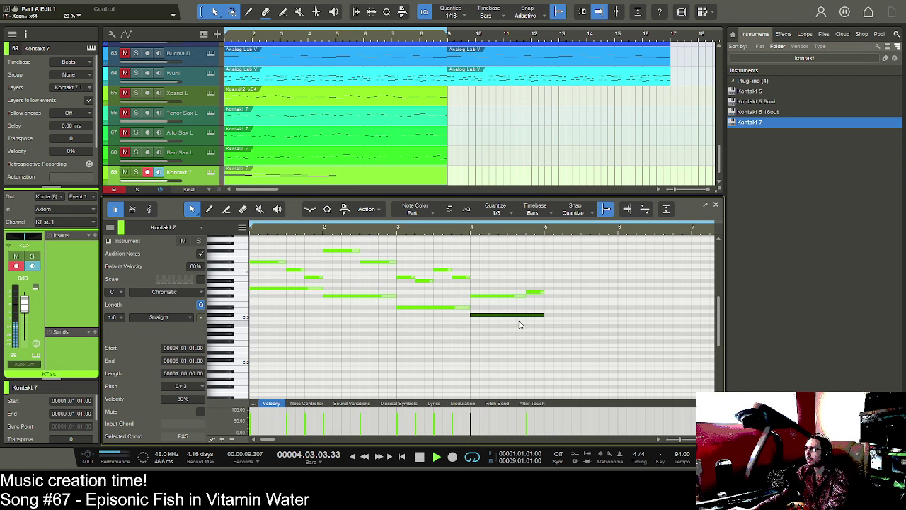
pyautogui.press('space')
# - Remove the one-beat note at the end of bar 4 and lengthen the F#3 to fill the whole bar during playback
pyautogui.click(538, 292)
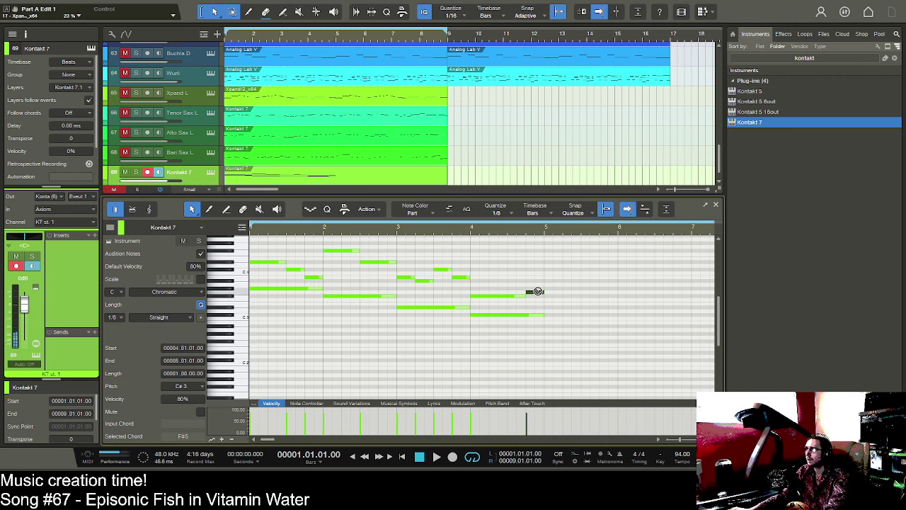
pyautogui.moveTo(540, 295); pyautogui.dragTo(537, 292)
pyautogui.press('space')
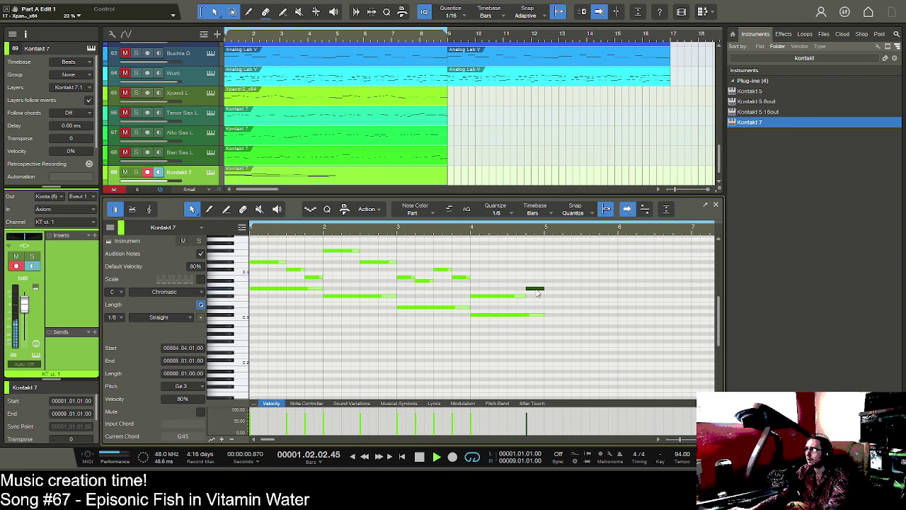
pyautogui.press('Delete')
pyautogui.moveTo(524, 296); pyautogui.dragTo(543, 297)
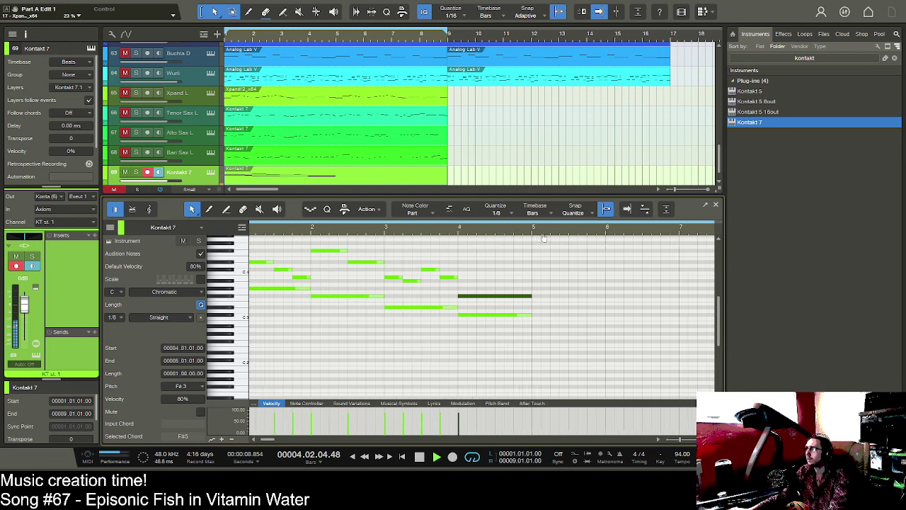
pyautogui.press('space')
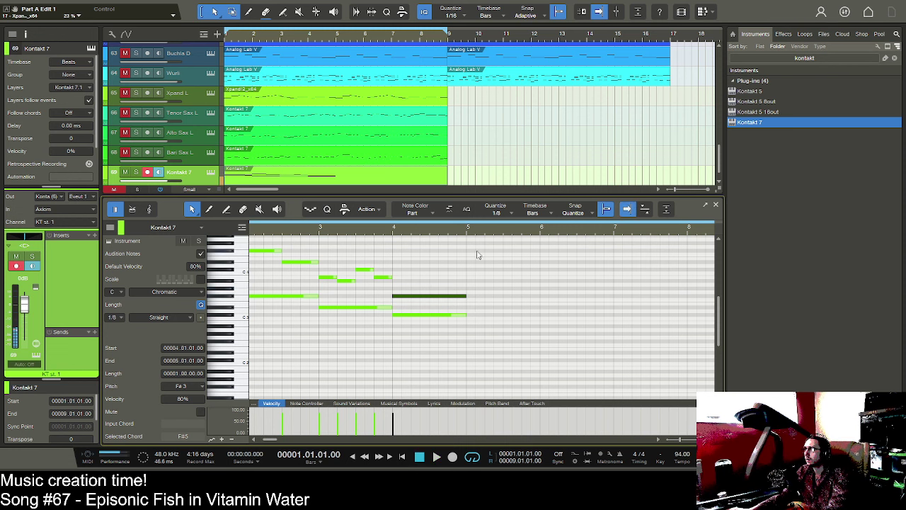
# - Try duplicating the four-bar phrase into bars 5 to 8, play it from bar 5, and undo the duplication
pyautogui.moveTo(481, 227); pyautogui.dragTo(485, 215)
pyautogui.moveTo(450, 340); pyautogui.dragTo(256, 241)
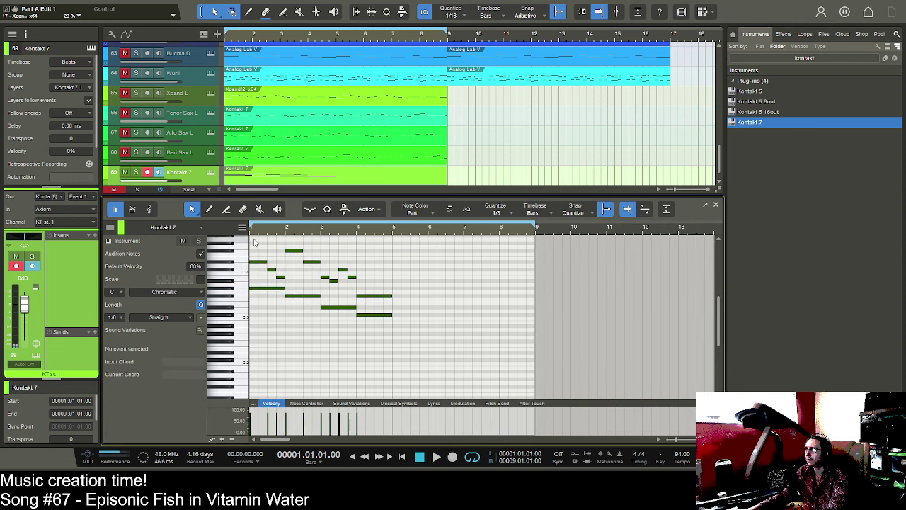
pyautogui.press('d')
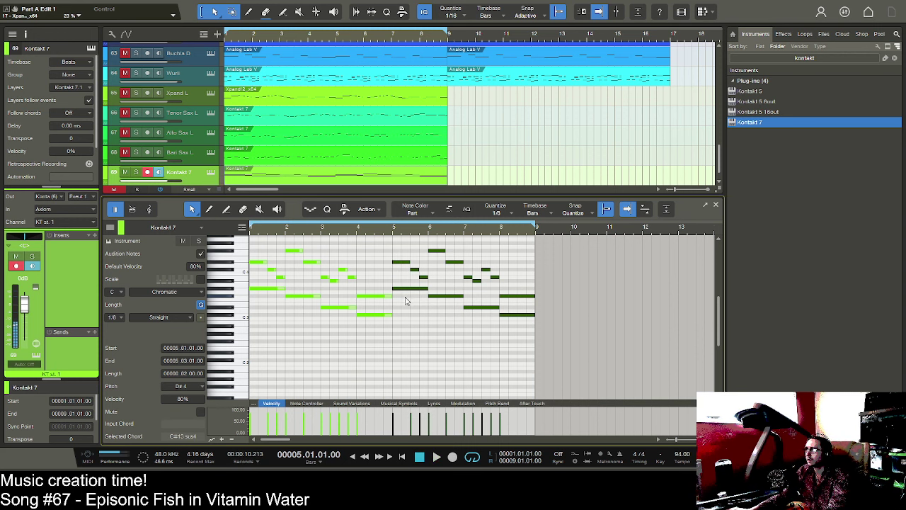
pyautogui.press('space')
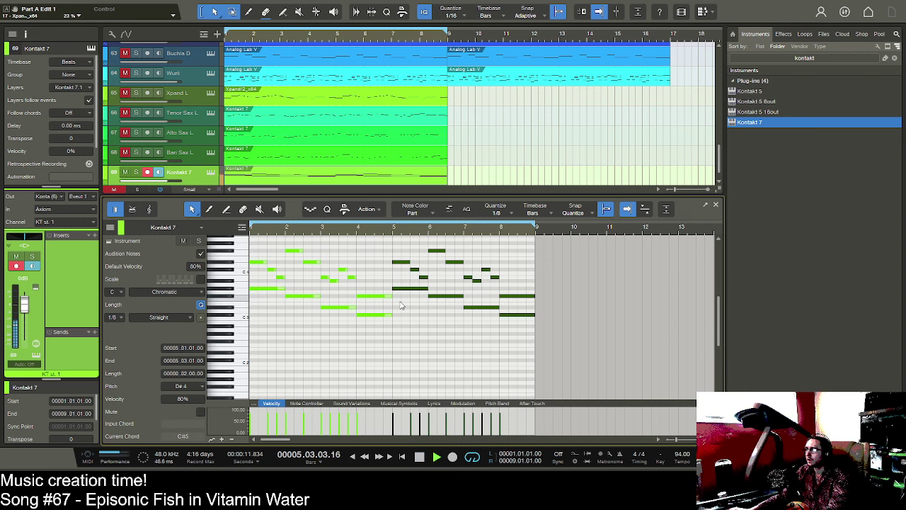
pyautogui.press('space')
pyautogui.hotkey('ctrl', 'z')
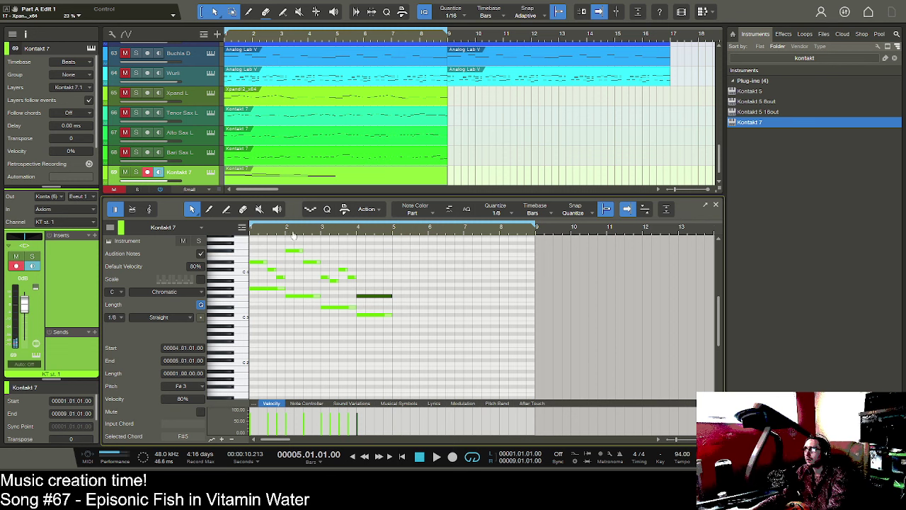
# - Add a one-bar G#2 bass note under bar 1 and play the phrase from the start
pyautogui.moveTo(293, 235); pyautogui.dragTo(327, 245)
pyautogui.click(231, 319)
pyautogui.click(226, 328)
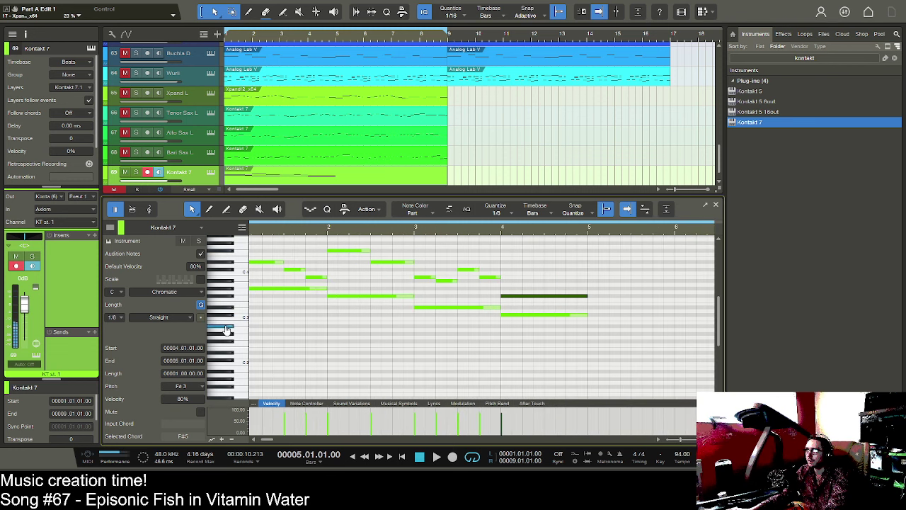
pyautogui.doubleClick(252, 336)
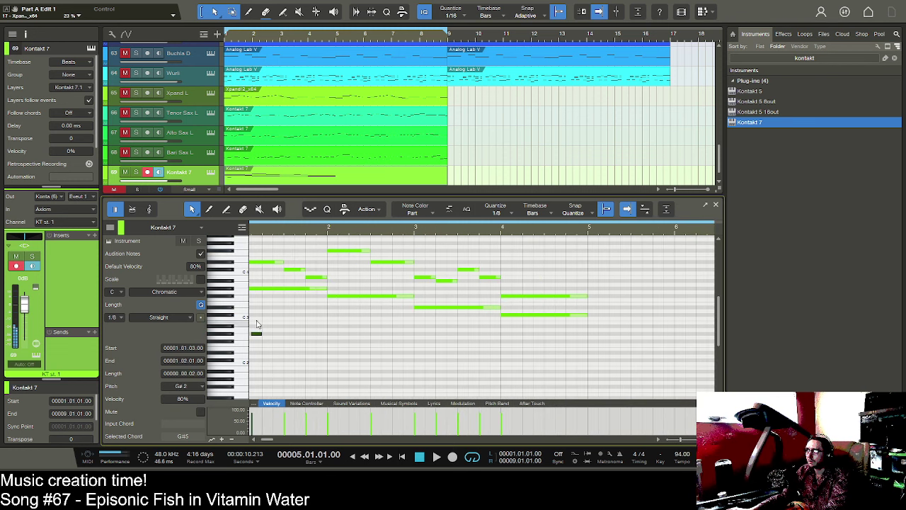
pyautogui.moveTo(271, 237); pyautogui.dragTo(307, 226)
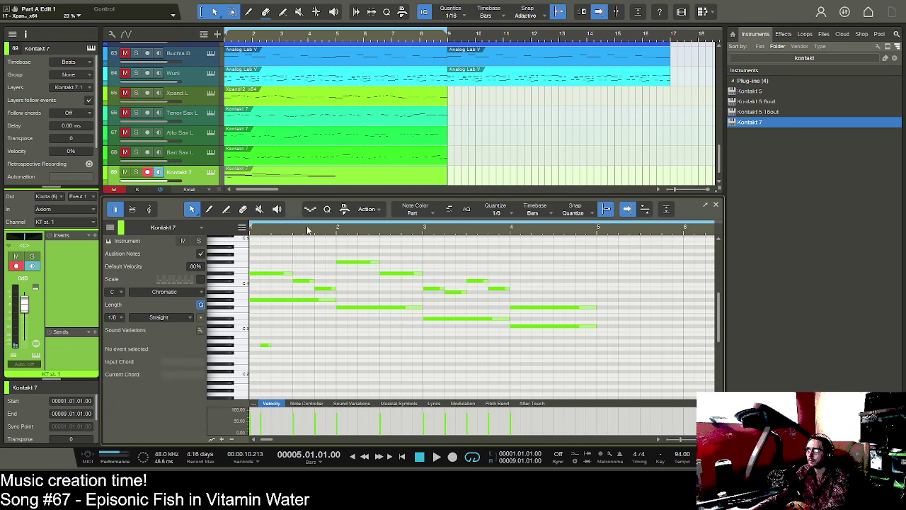
pyautogui.moveTo(262, 346); pyautogui.dragTo(338, 345)
pyautogui.click(436, 456)
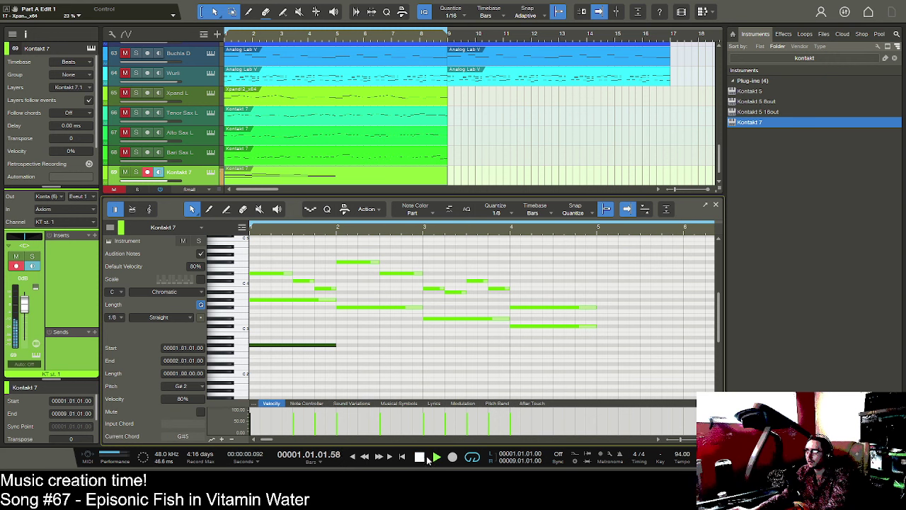
pyautogui.press('space')
# - Continue the bass line with one-bar notes, B2 in bar 2 and F#2 in bar 3
pyautogui.click(341, 335)
pyautogui.moveTo(345, 337); pyautogui.dragTo(500, 354)
pyautogui.click(427, 352)
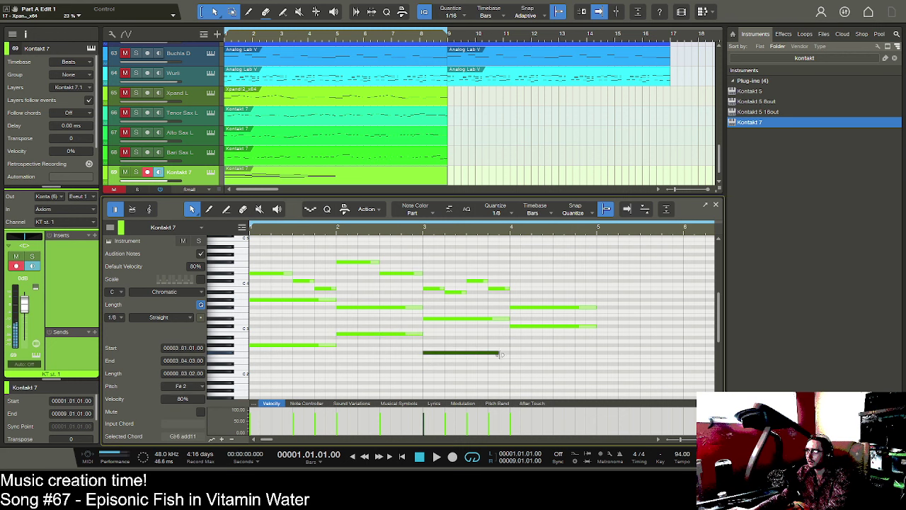
# - Add a one-bar C#2 bass note in bar 4 and play the four-bar phrase from the start
pyautogui.click(514, 338)
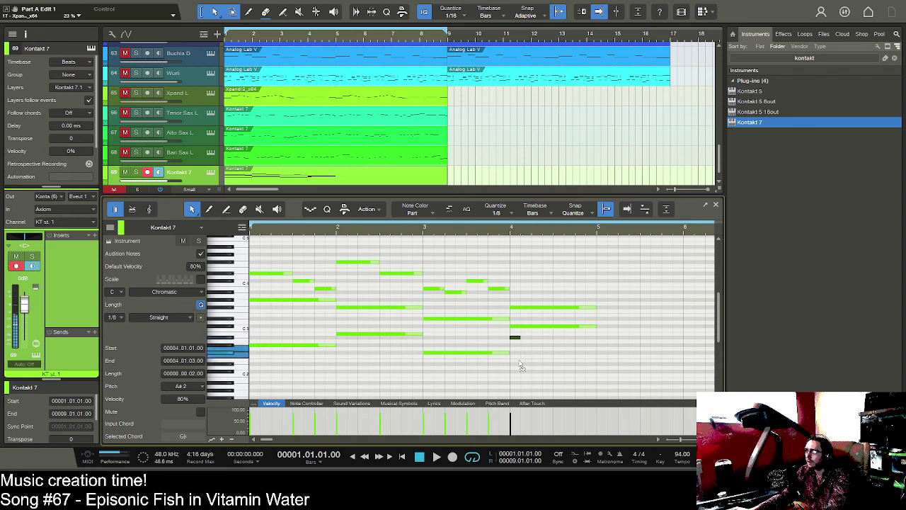
pyautogui.hotkey('ctrl', 'z')
pyautogui.doubleClick(519, 371)
pyautogui.moveTo(520, 372); pyautogui.dragTo(577, 372)
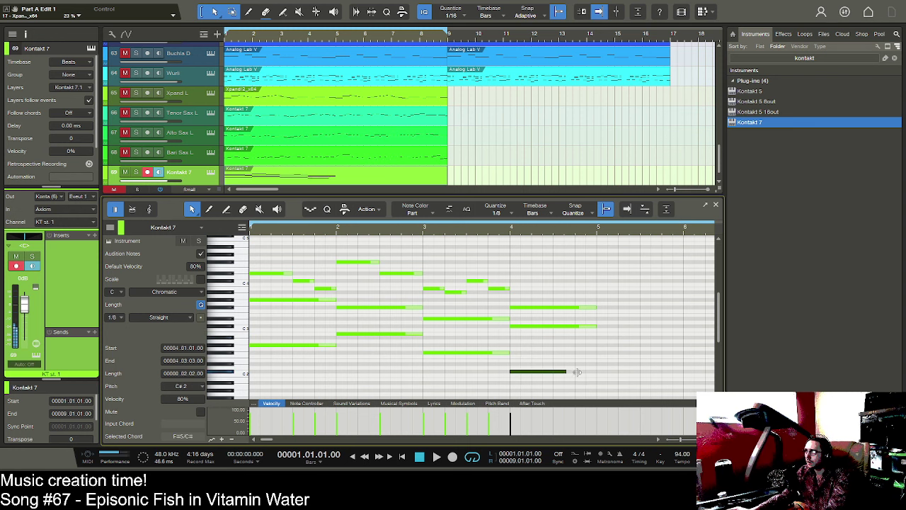
pyautogui.press('space')
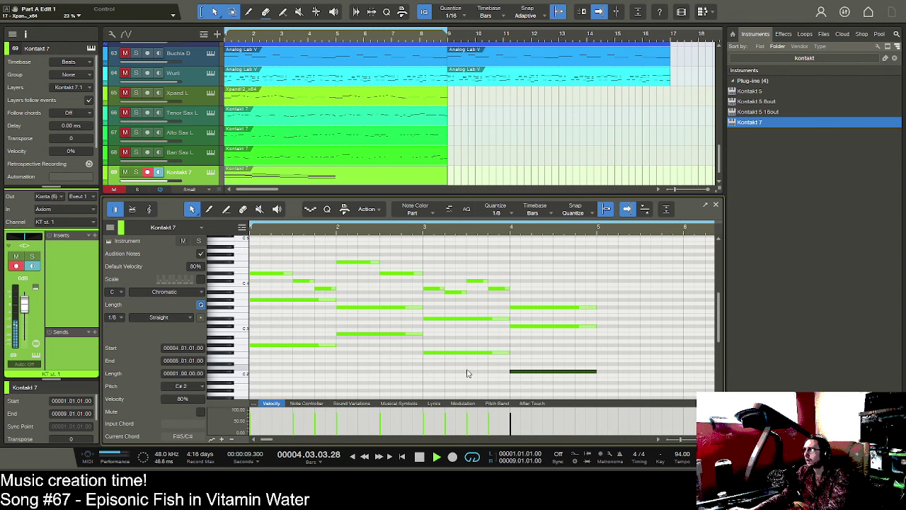
pyautogui.press('space')
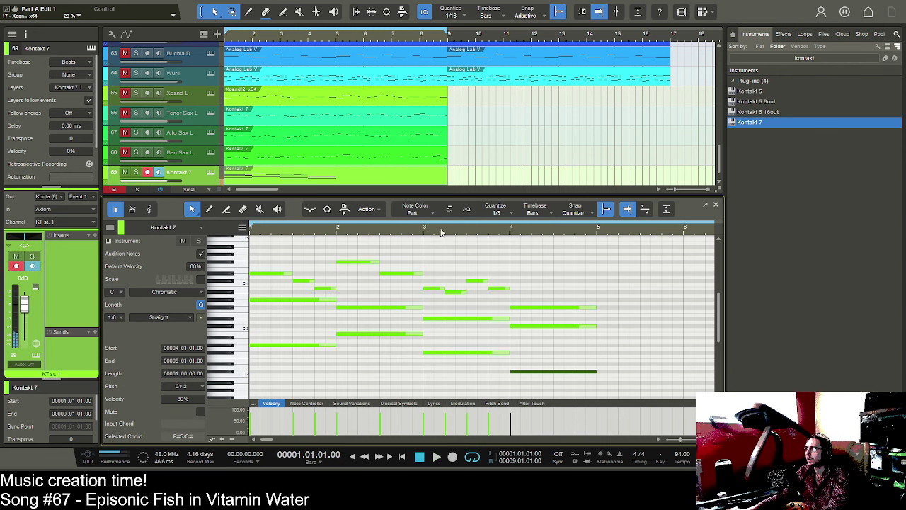
# - Write the bar 5 melody with one-beat G#3 and A#3, eighth notes B3, C#4, D#4 and C#4, and play from bar 4
pyautogui.scroll(-3, 435, 226)
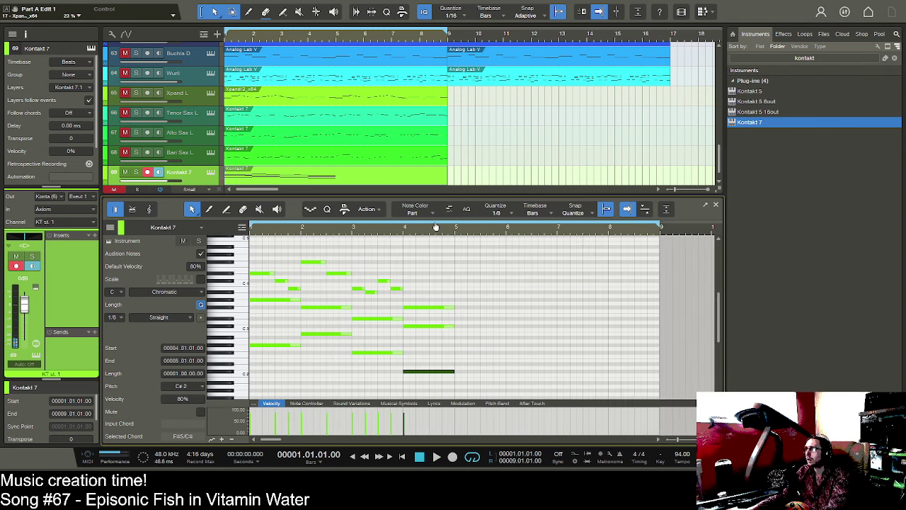
pyautogui.doubleClick(457, 302)
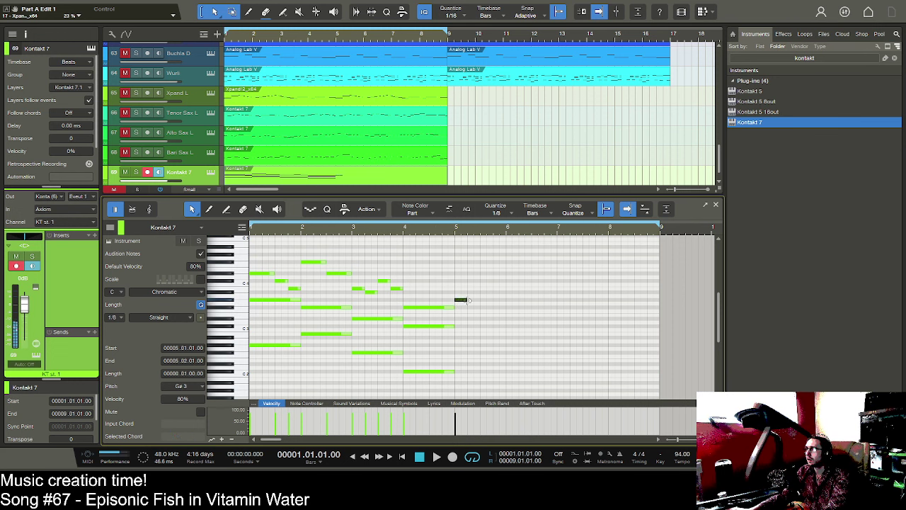
pyautogui.doubleClick(469, 292)
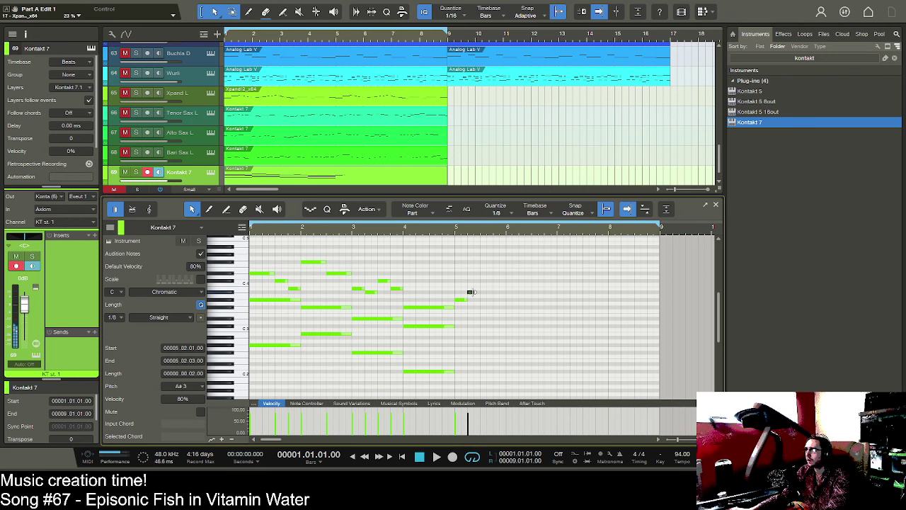
pyautogui.doubleClick(483, 288)
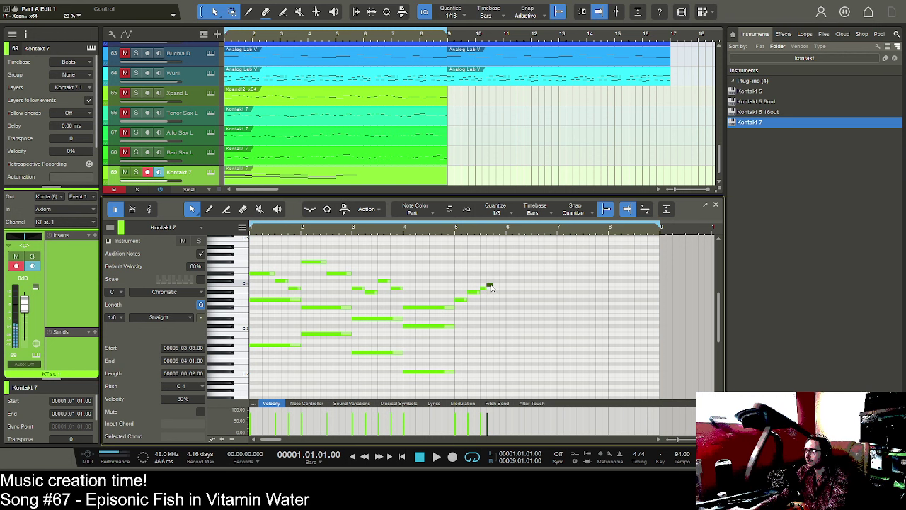
pyautogui.click(491, 284)
pyautogui.doubleClick(496, 273)
pyautogui.doubleClick(503, 281)
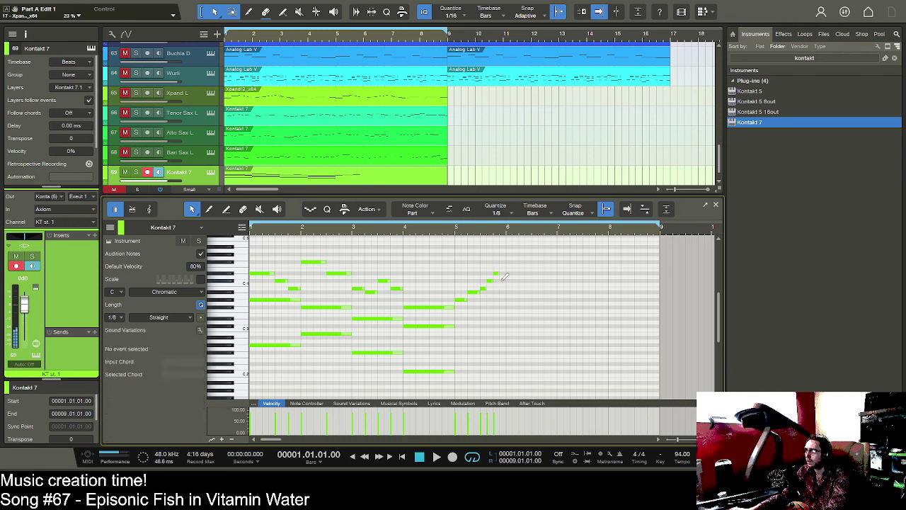
pyautogui.press('f')
pyautogui.click(405, 228)
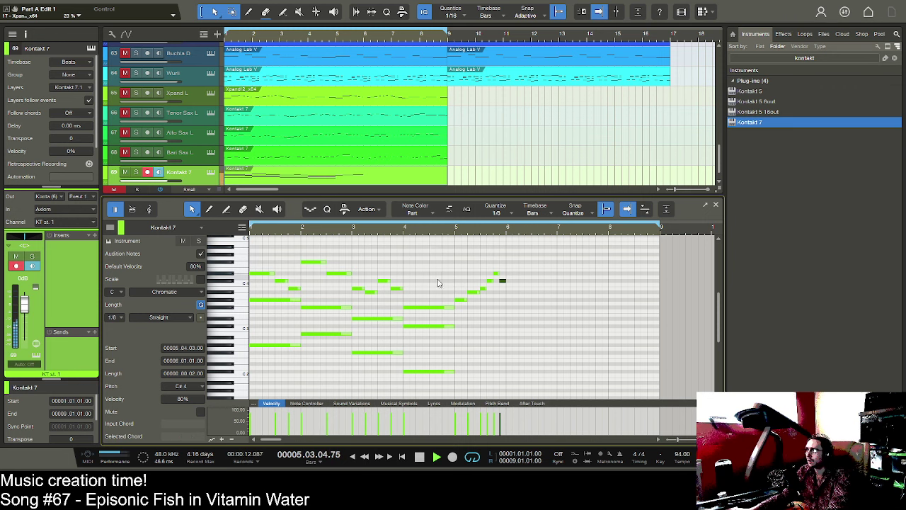
pyautogui.press('space')
# - Add half-bar melody notes G#4 and F#4 in bar 6 and play through them
pyautogui.doubleClick(508, 259)
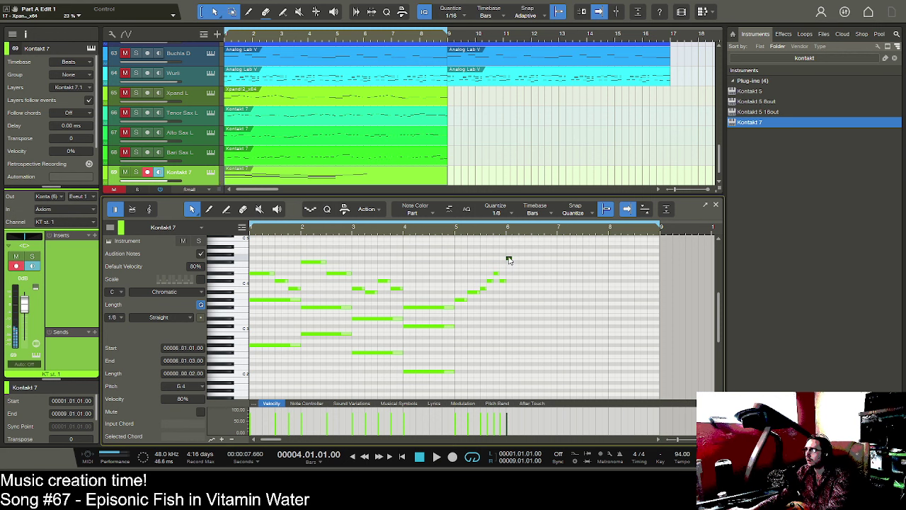
pyautogui.moveTo(507, 260); pyautogui.dragTo(531, 255)
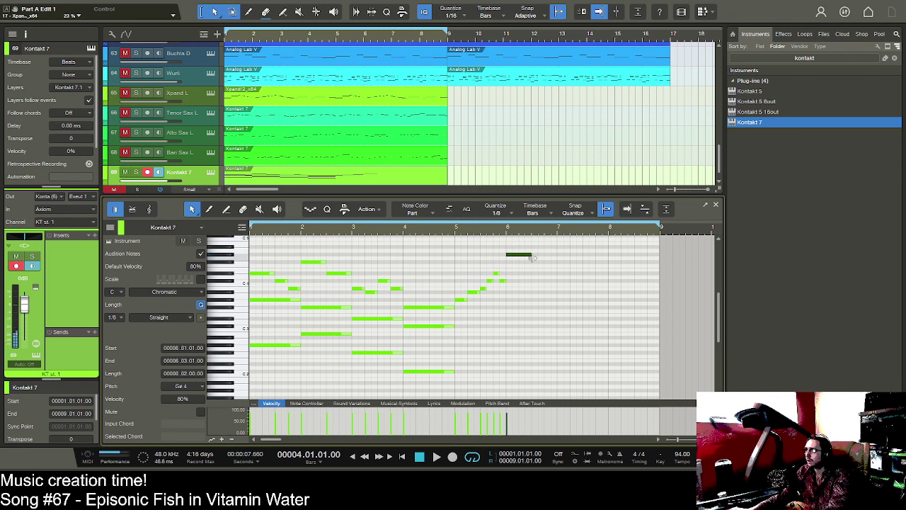
pyautogui.doubleClick(534, 261)
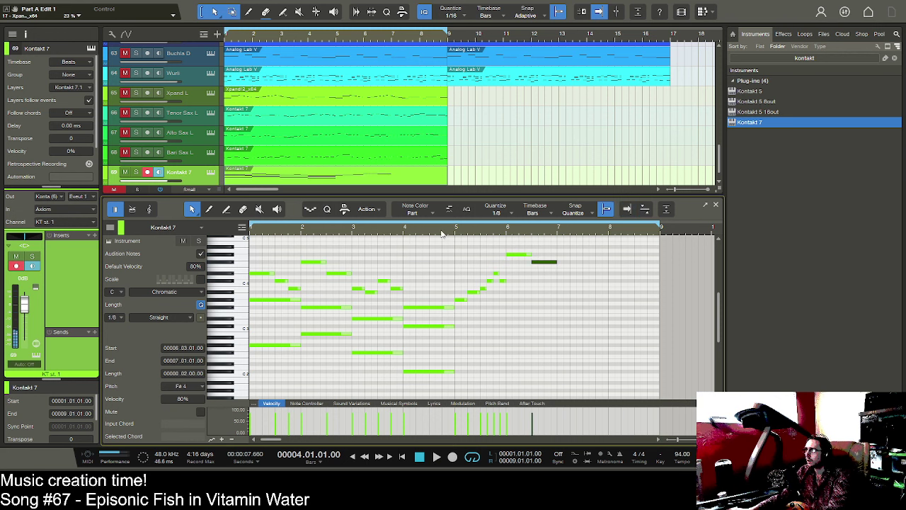
pyautogui.press('space')
pyautogui.moveTo(545, 232); pyautogui.dragTo(469, 241)
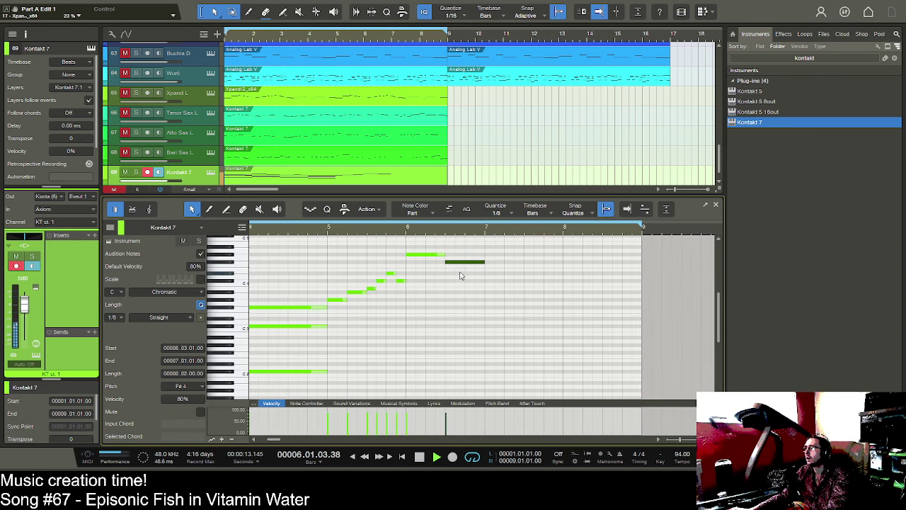
pyautogui.press('space')
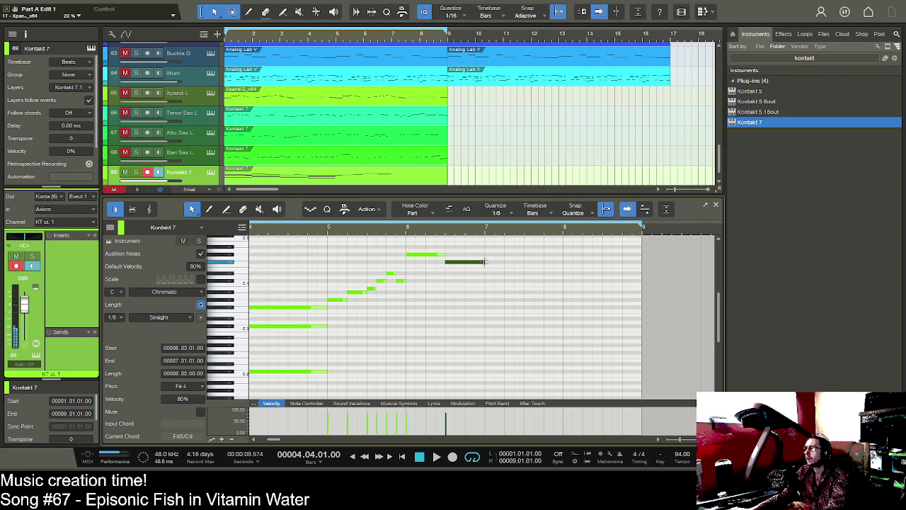
# - Shorten the F#4 in bar 6 by an eighth note, add an eighth-note A#4 after it, and play the result
pyautogui.moveTo(485, 261); pyautogui.dragTo(468, 263)
pyautogui.click(478, 247)
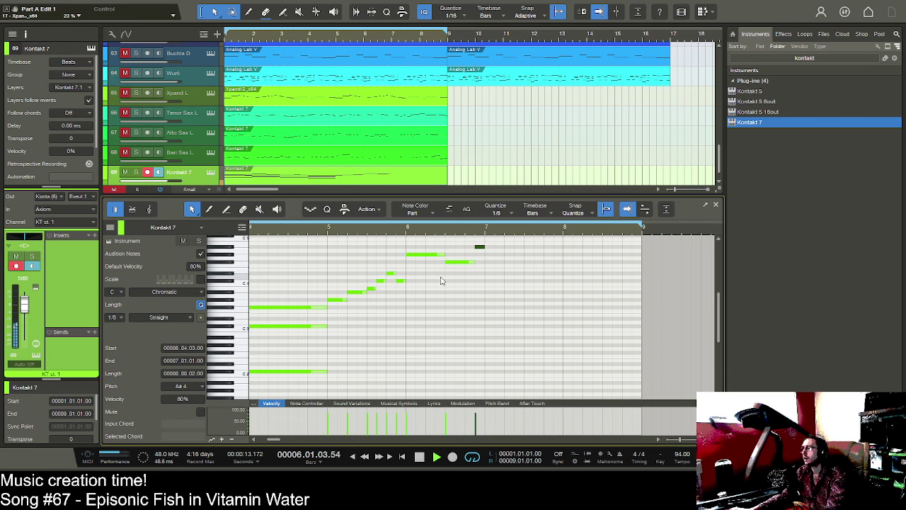
pyautogui.press('space')
# - Write the bar 7 melody with eighth notes D#4, D#4, C#4, F#4 and D#4, and start playback
pyautogui.click(499, 263)
pyautogui.moveTo(500, 266); pyautogui.dragTo(514, 277)
pyautogui.doubleClick(541, 281)
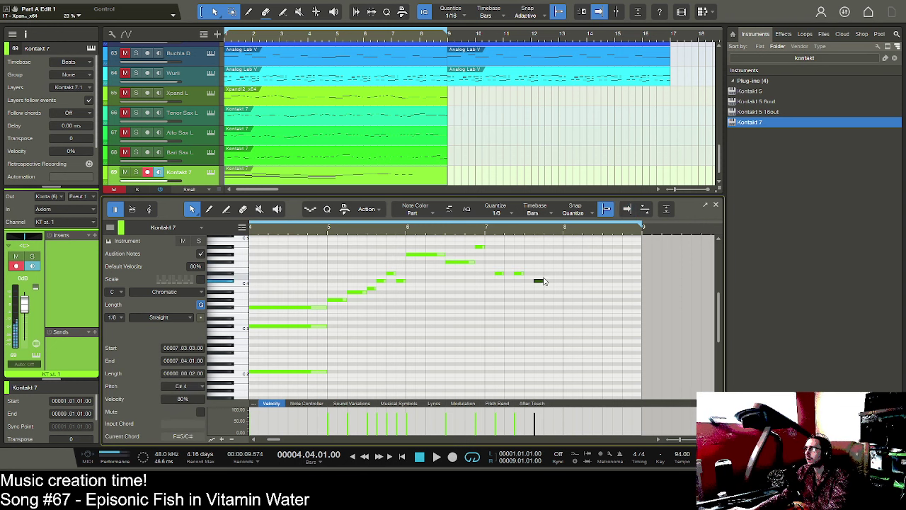
pyautogui.click(549, 273)
pyautogui.click(549, 263)
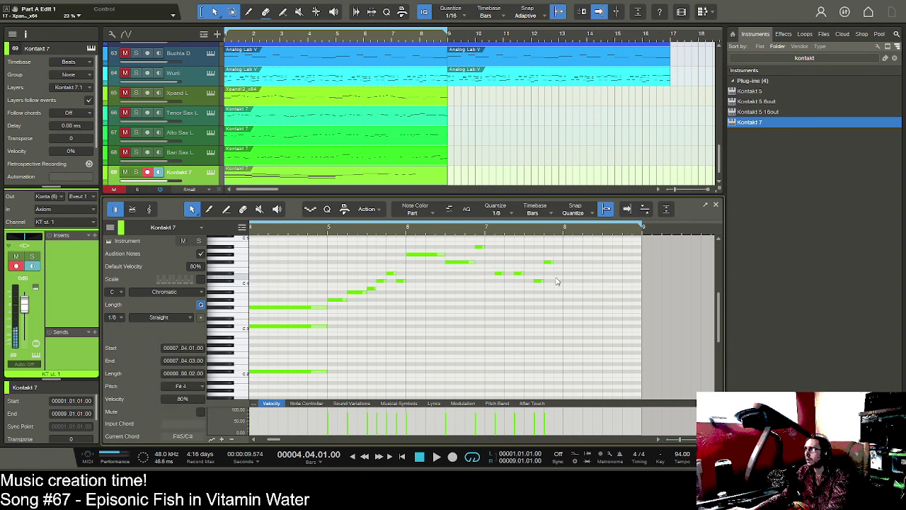
pyautogui.click(555, 281)
pyautogui.moveTo(557, 281); pyautogui.dragTo(558, 273)
pyautogui.press('space')
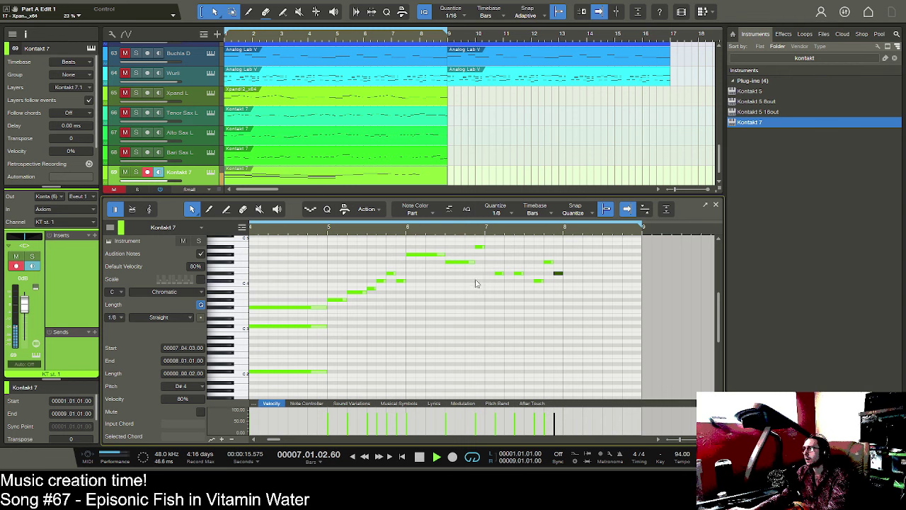
# - Lengthen the A#4 at the end of bar 6 to one beat and play the transition into bar 7
pyautogui.click(481, 247)
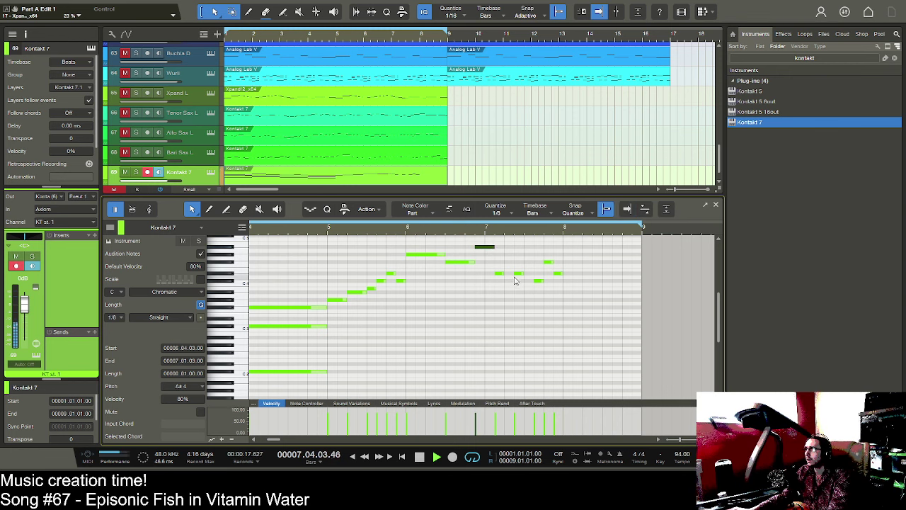
pyautogui.press('space')
pyautogui.press('space')
pyautogui.click(496, 230)
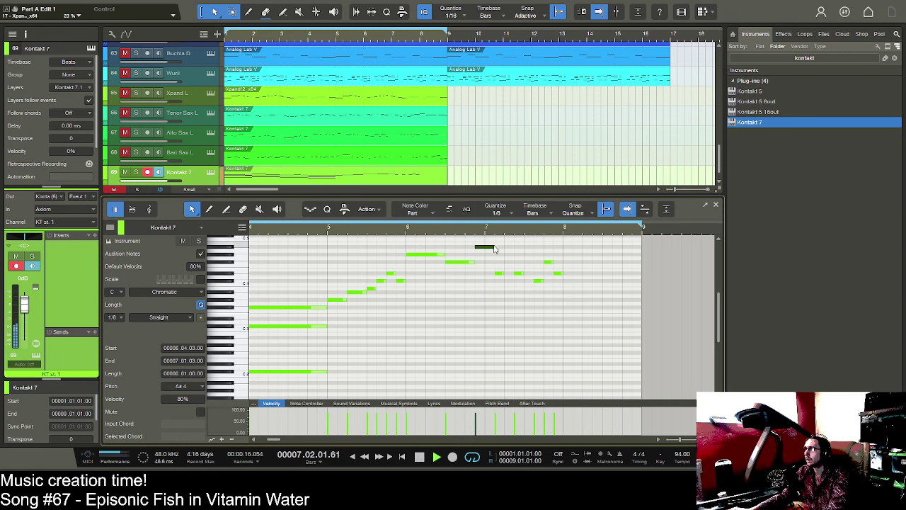
pyautogui.click(519, 274)
pyautogui.press('space')
# - Finish the melody in bar 8 with half-bar notes B3 and A#3
pyautogui.click(566, 288)
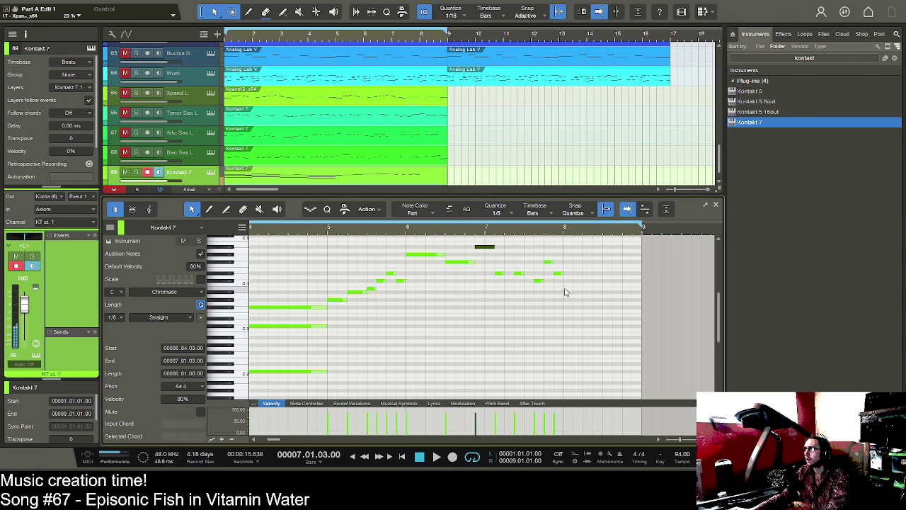
pyautogui.moveTo(572, 289); pyautogui.dragTo(639, 294)
pyautogui.click(605, 292)
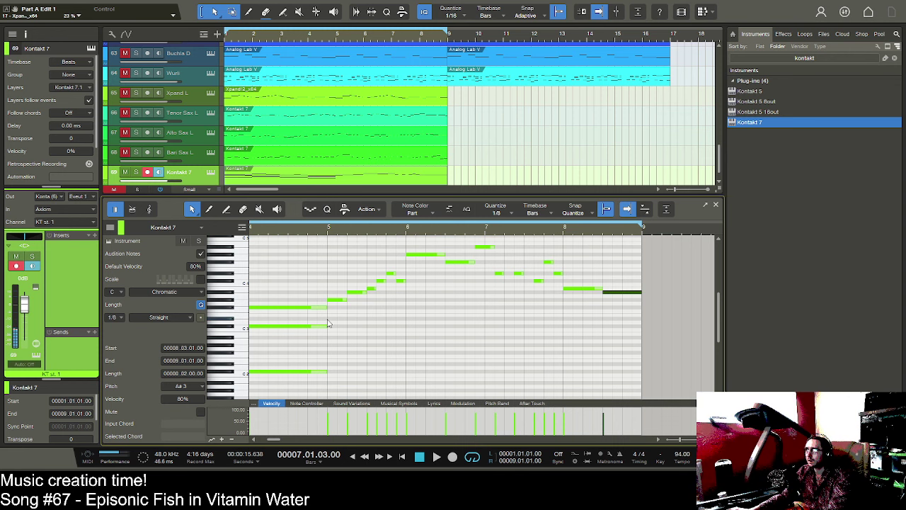
# - Add one-bar lower-voice notes, D#3 in bar 5 and F#3 in bar 6, playing back after each
pyautogui.moveTo(327, 323); pyautogui.dragTo(407, 325)
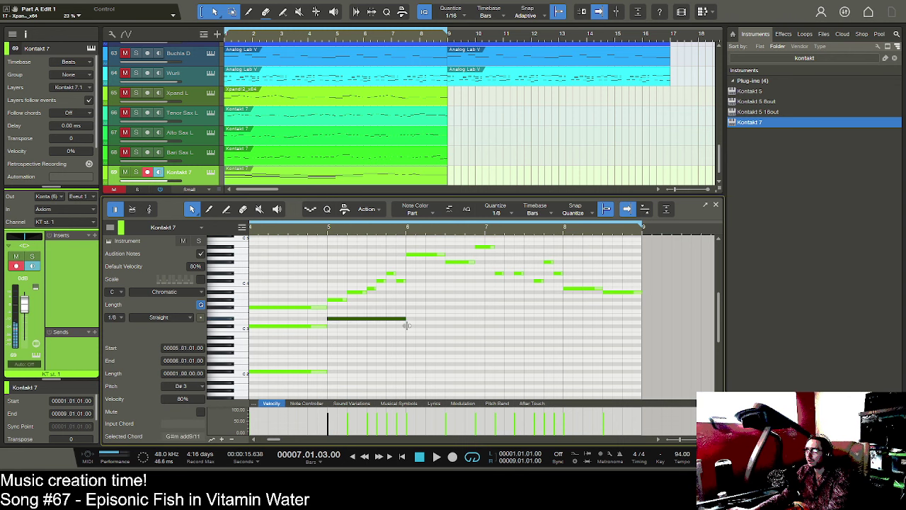
pyautogui.press('space')
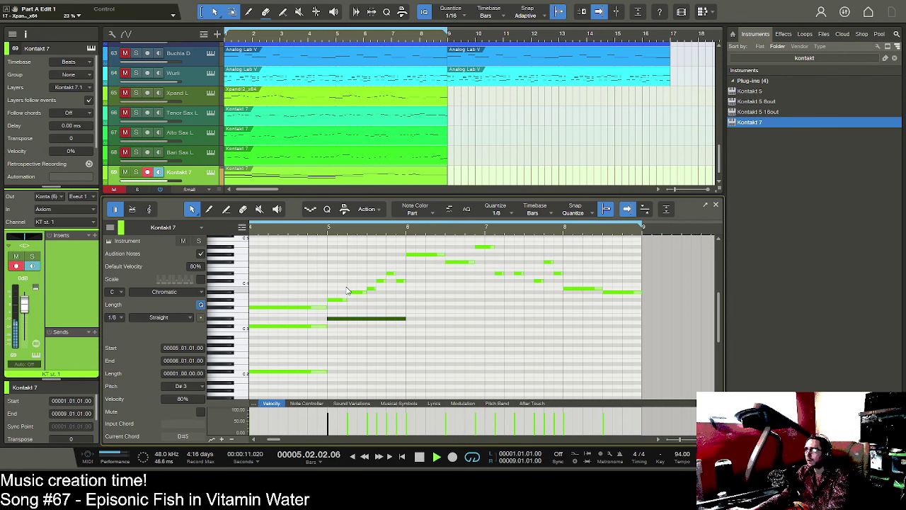
pyautogui.press('space')
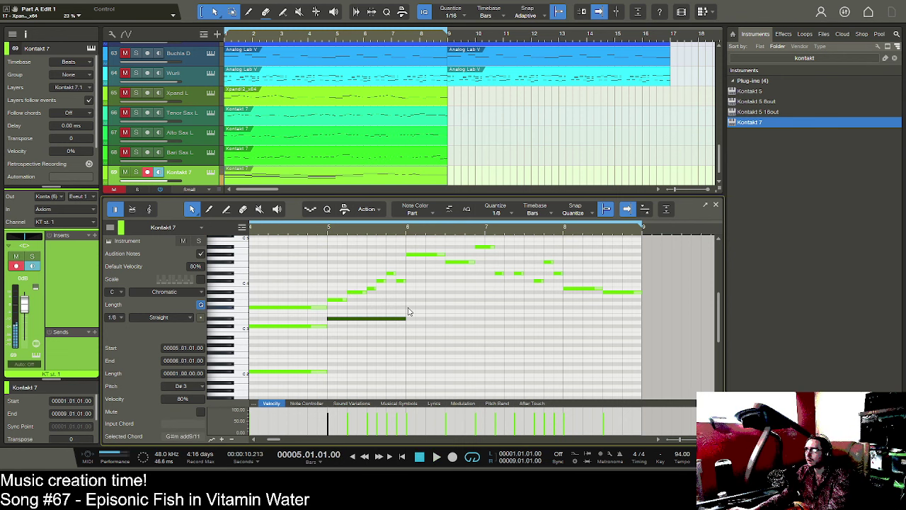
pyautogui.click(412, 300)
pyautogui.press('Down')
pyautogui.press('Down')
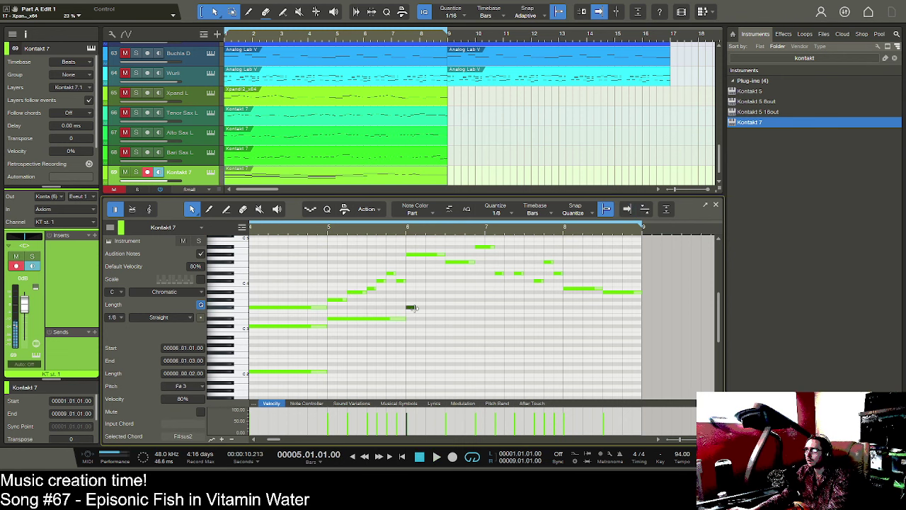
pyautogui.moveTo(414, 309); pyautogui.dragTo(484, 309)
pyautogui.press('space')
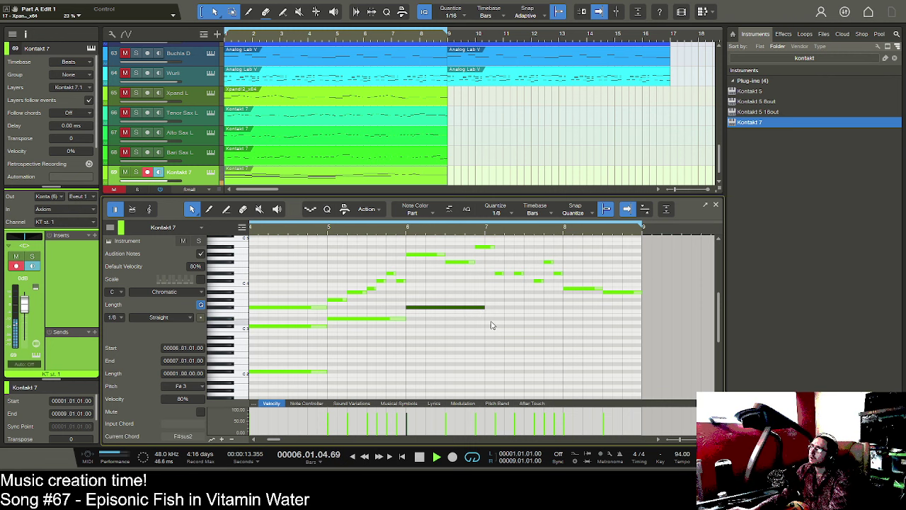
pyautogui.press('space')
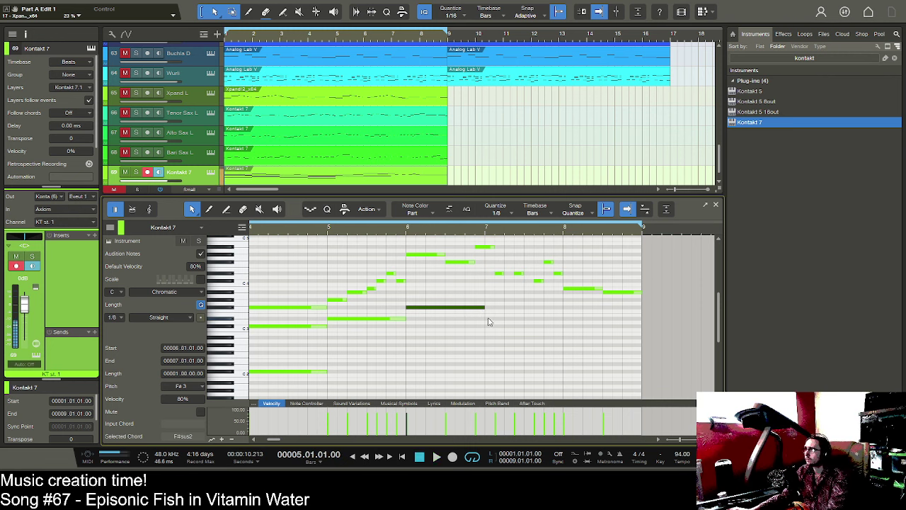
# - Add a one-bar lower-voice note in bar 7, play from bar 5, and lower the note to C#3
pyautogui.moveTo(488, 318); pyautogui.dragTo(562, 322)
pyautogui.press('space')
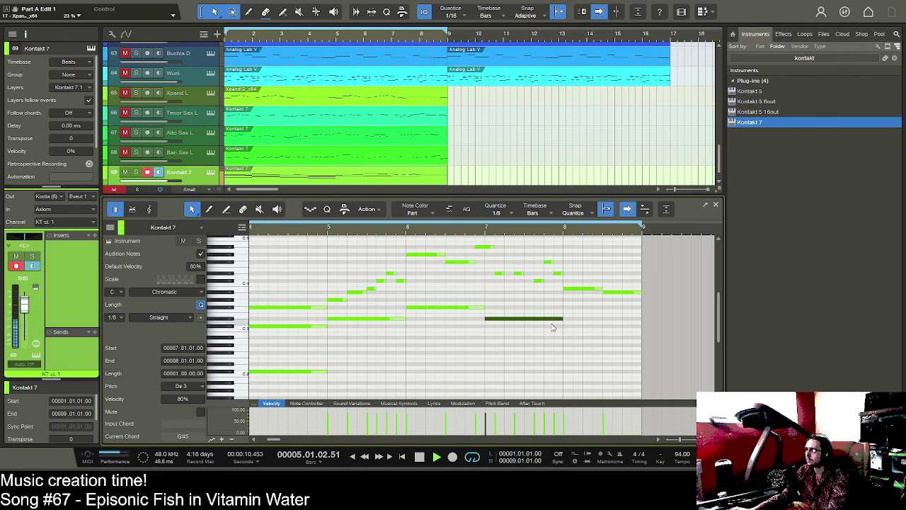
pyautogui.press('f')
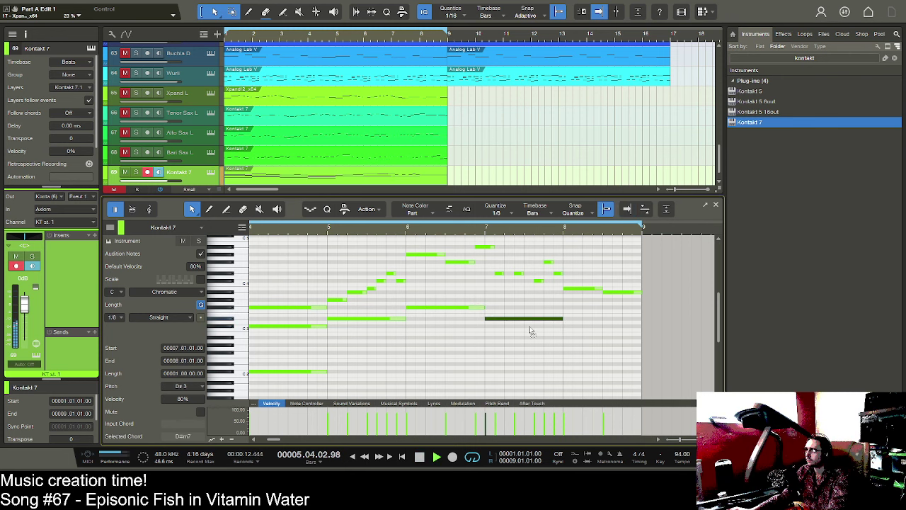
pyautogui.press('Down')
pyautogui.press('Down')
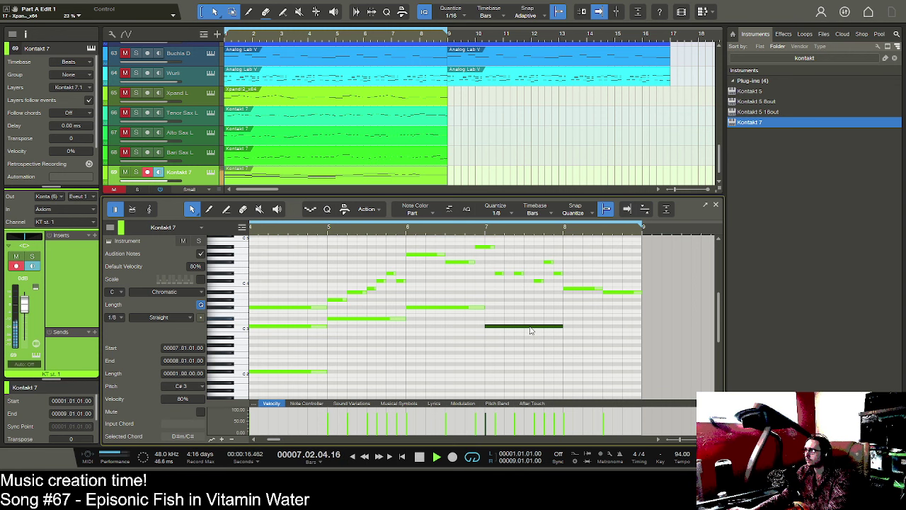
pyautogui.press('space')
# - Add a one-bar lower-voice note F#3 in bar 8 and play back from bar 5
pyautogui.click(567, 318)
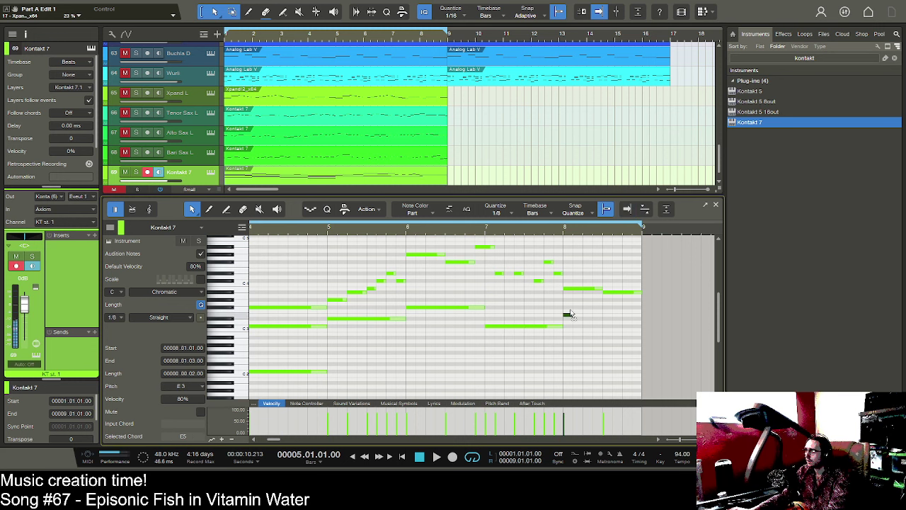
pyautogui.moveTo(567, 307); pyautogui.dragTo(641, 308)
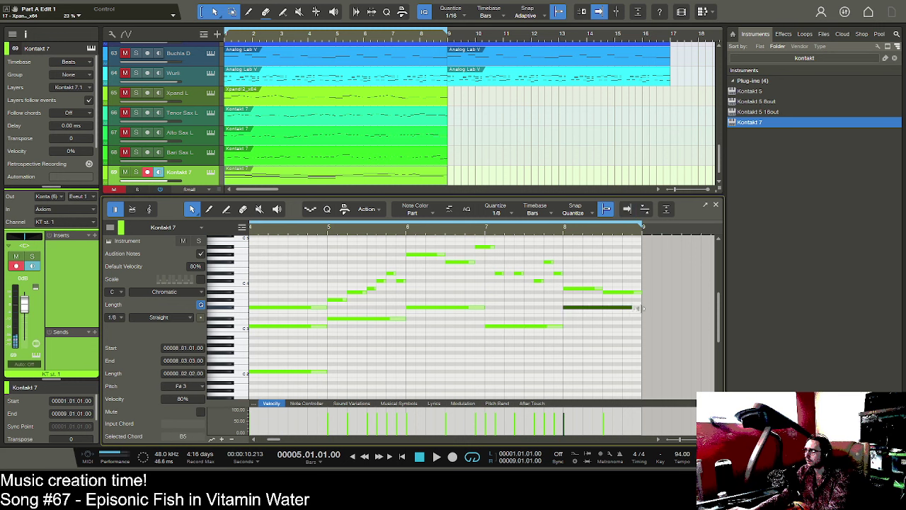
pyautogui.press('space')
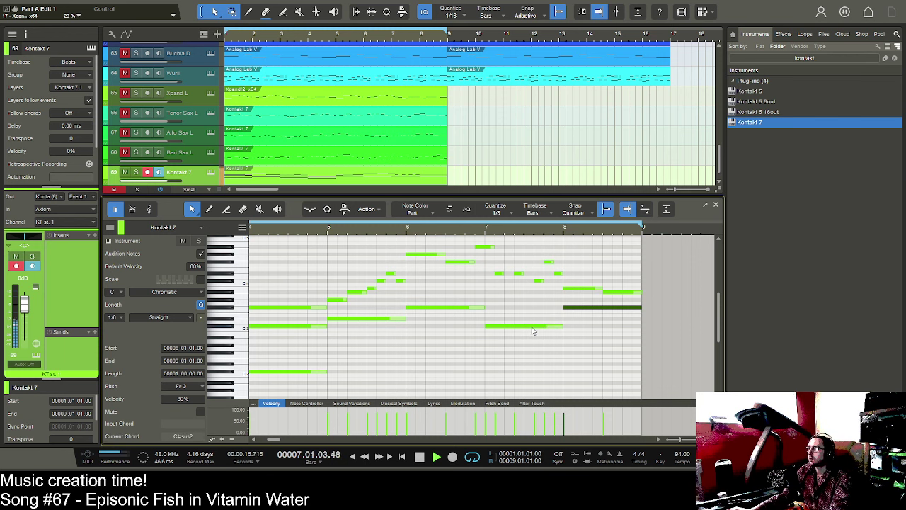
pyautogui.press('space')
# - Replace bar 7's one-bar lower-voice note with eighth notes C#3, C#3, D#3, G#3 and D#3 under the melody rhythm, and play them
pyautogui.moveTo(562, 326); pyautogui.dragTo(501, 326)
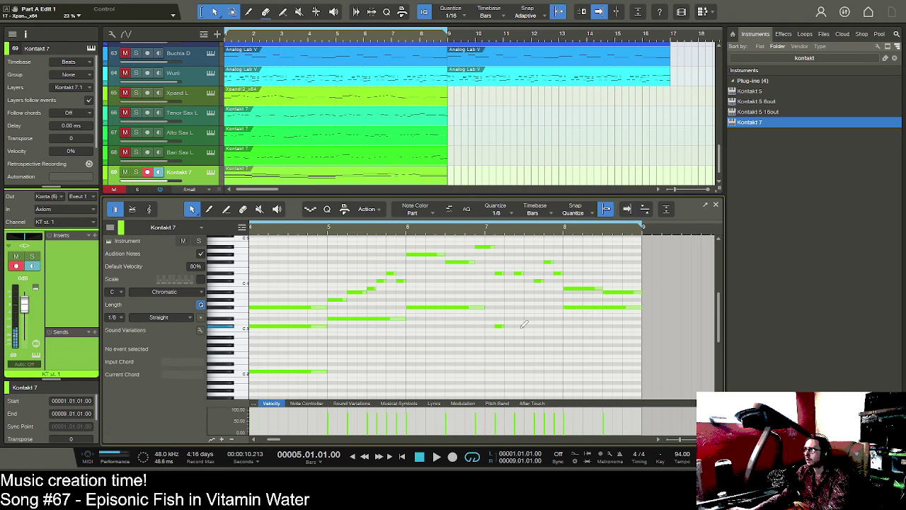
pyautogui.moveTo(514, 331); pyautogui.dragTo(560, 321)
pyautogui.click(472, 229)
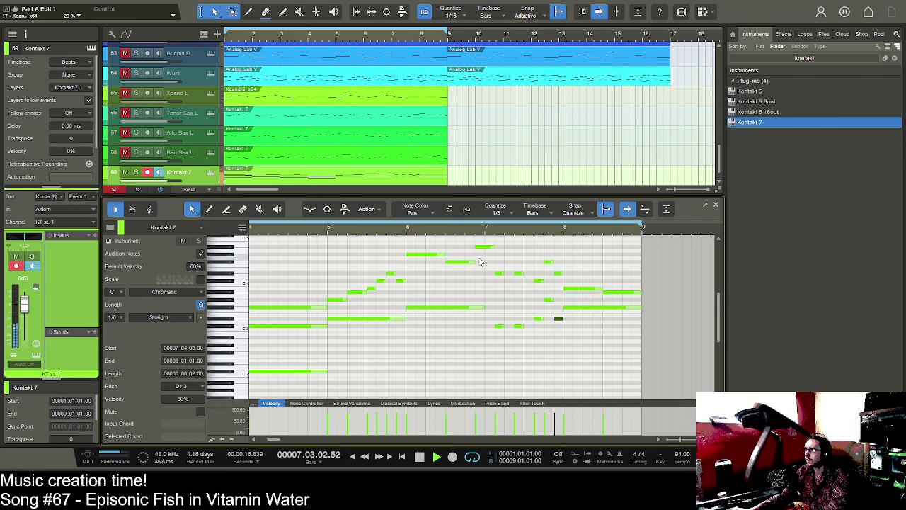
pyautogui.press('space')
# - Lower bar 7's lower-voice G#3 to F#3 and its two C#3 eighth notes to A#2, checking the changes by playback
pyautogui.moveTo(550, 302); pyautogui.dragTo(519, 337)
pyautogui.press('space')
pyautogui.press('space')
pyautogui.moveTo(498, 326); pyautogui.dragTo(520, 338)
pyautogui.press('space')
pyautogui.press('space')
pyautogui.moveTo(499, 333); pyautogui.dragTo(501, 339)
pyautogui.press('f')
pyautogui.press('space')
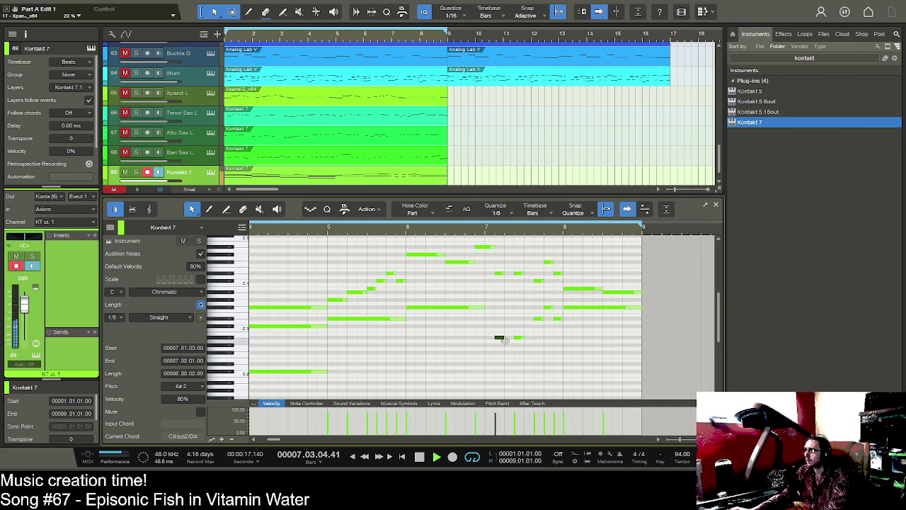
pyautogui.press('space')
pyautogui.press('space')
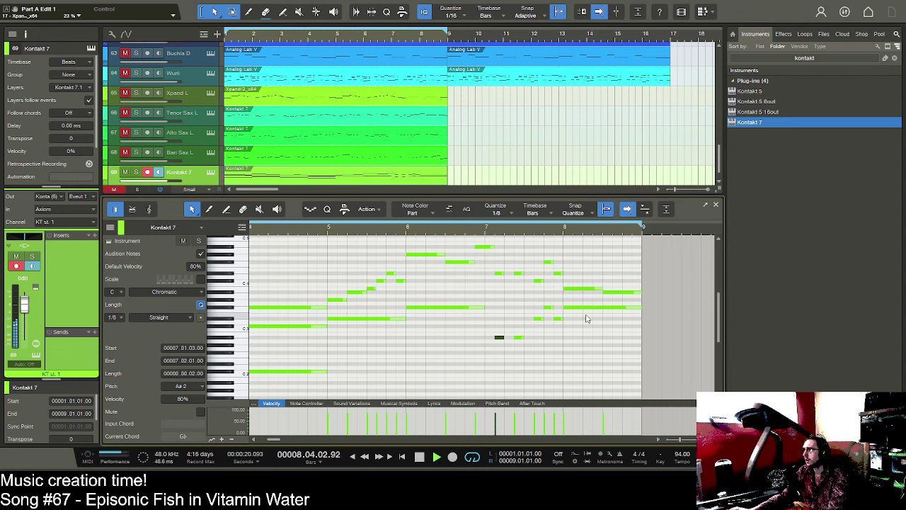
pyautogui.press('space')
# - Add a one-bar bass note G#2 in bar 5 and play back from bar 5
pyautogui.click(324, 371)
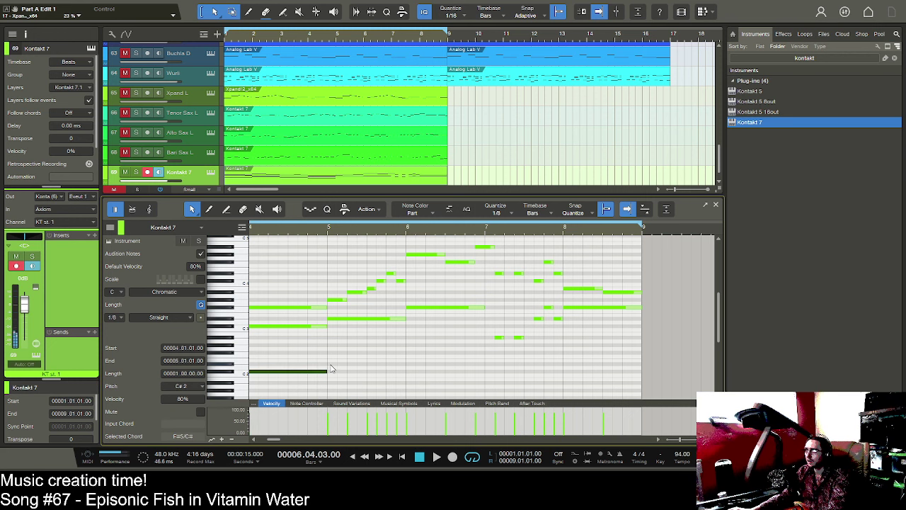
pyautogui.doubleClick(332, 364)
pyautogui.moveTo(333, 348); pyautogui.dragTo(333, 346)
pyautogui.moveTo(336, 345); pyautogui.dragTo(405, 349)
pyautogui.click(327, 231)
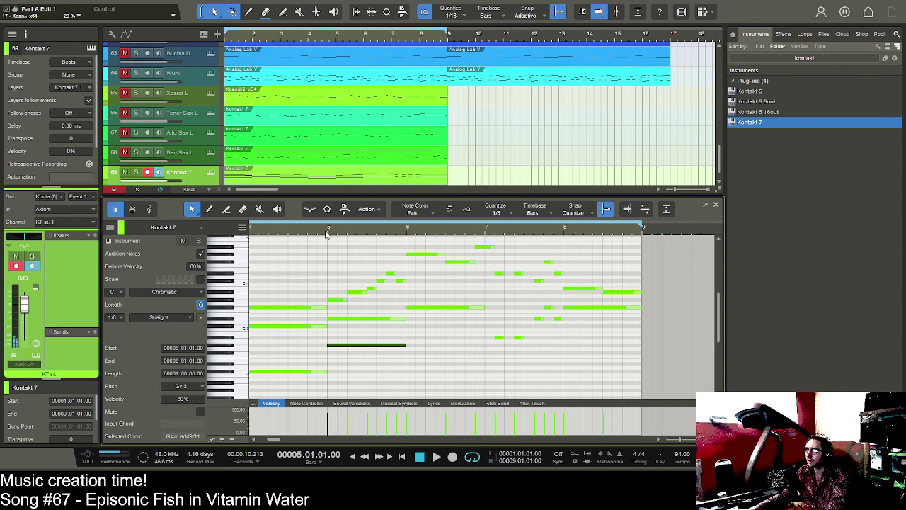
pyautogui.press('space')
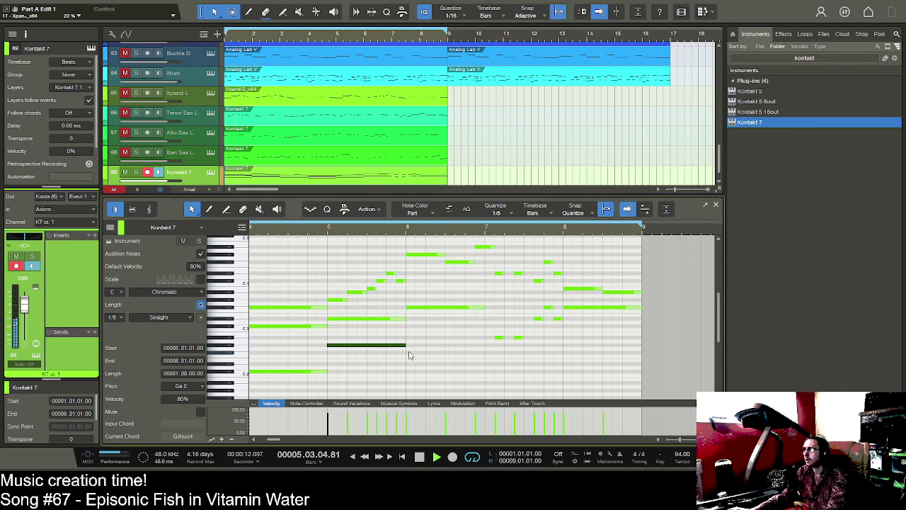
pyautogui.press('space')
# - Fill bar 6's bass line with eight eighth notes alternating between F#2 and D#2
pyautogui.doubleClick(411, 352)
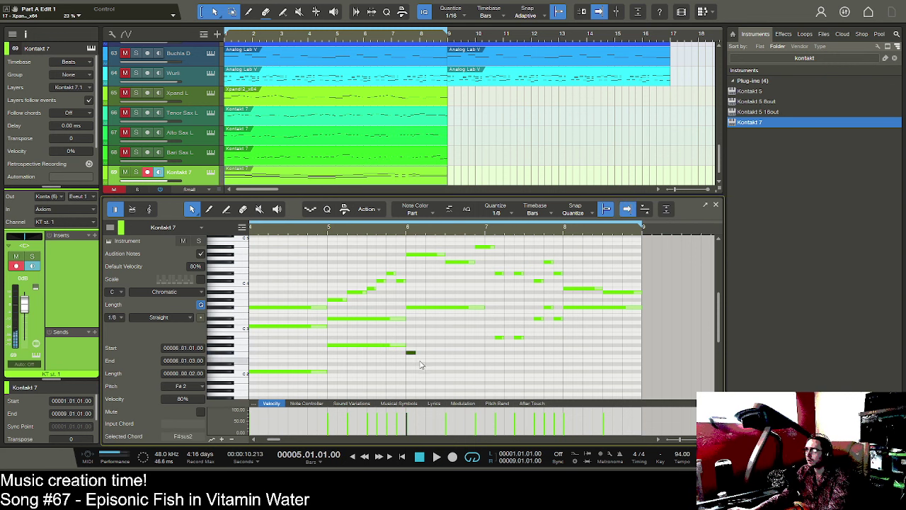
pyautogui.doubleClick(421, 365)
pyautogui.doubleClick(432, 353)
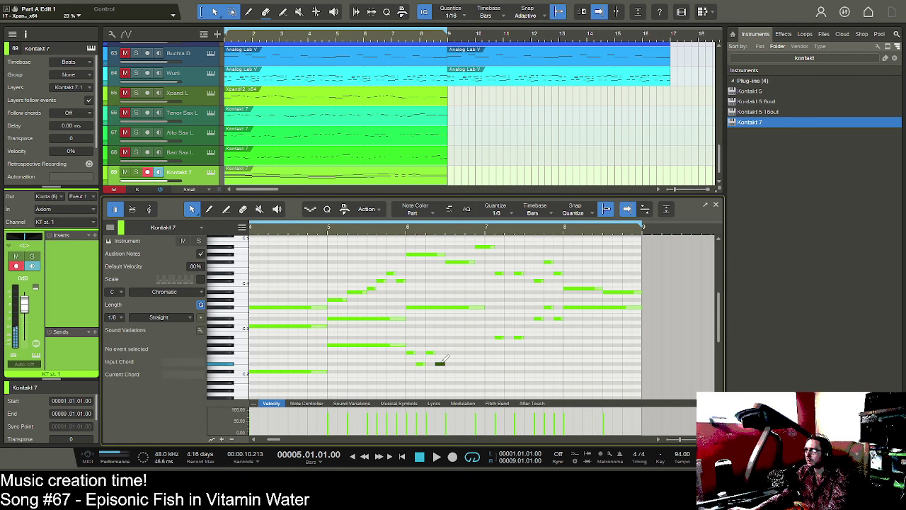
pyautogui.doubleClick(449, 352)
pyautogui.doubleClick(460, 363)
pyautogui.doubleClick(469, 352)
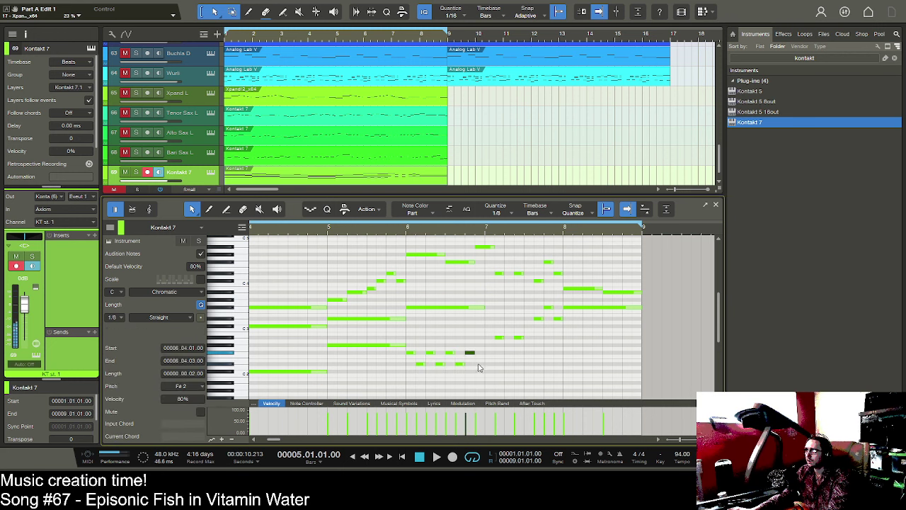
pyautogui.doubleClick(480, 363)
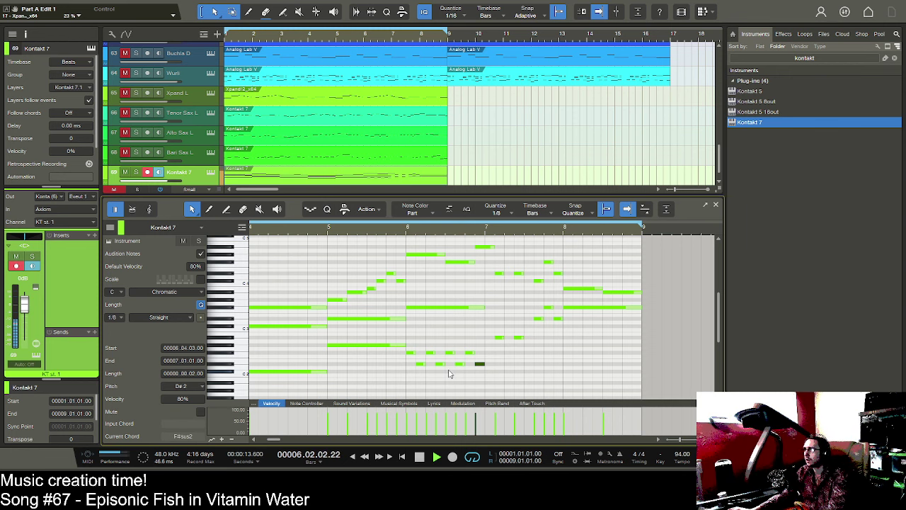
# - Write bar 7's bass line with eighth notes C#2, C#2, D#2, F#2 and G#2 matching the melody rhythm, and play it back
pyautogui.moveTo(487, 368); pyautogui.dragTo(499, 369)
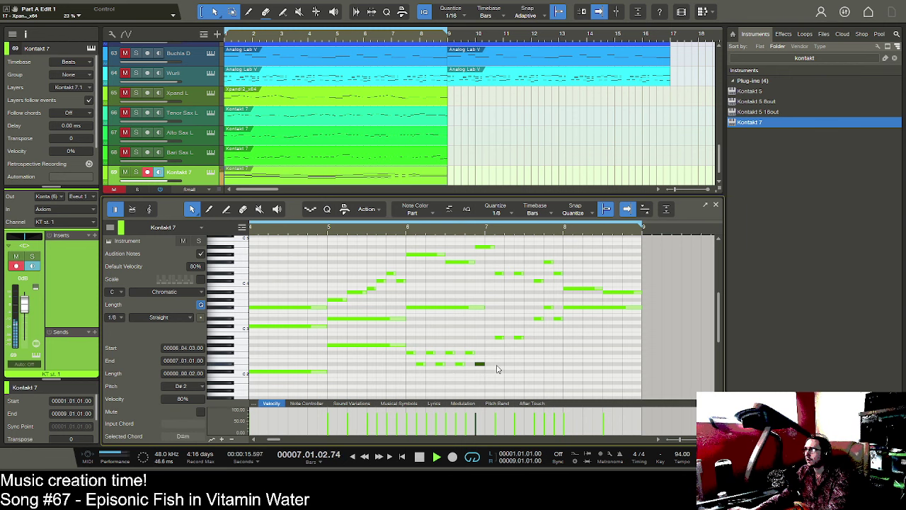
pyautogui.press('space')
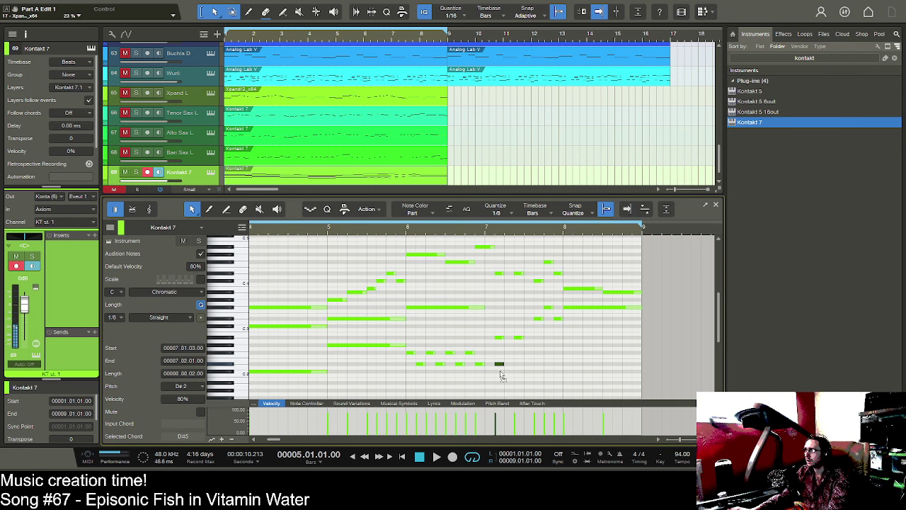
pyautogui.doubleClick(499, 372)
pyautogui.doubleClick(521, 371)
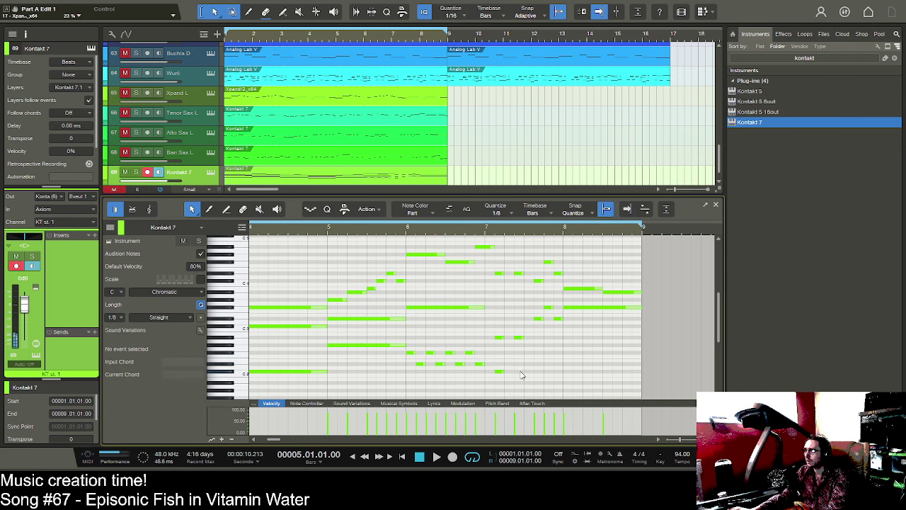
pyautogui.doubleClick(539, 364)
pyautogui.doubleClick(547, 354)
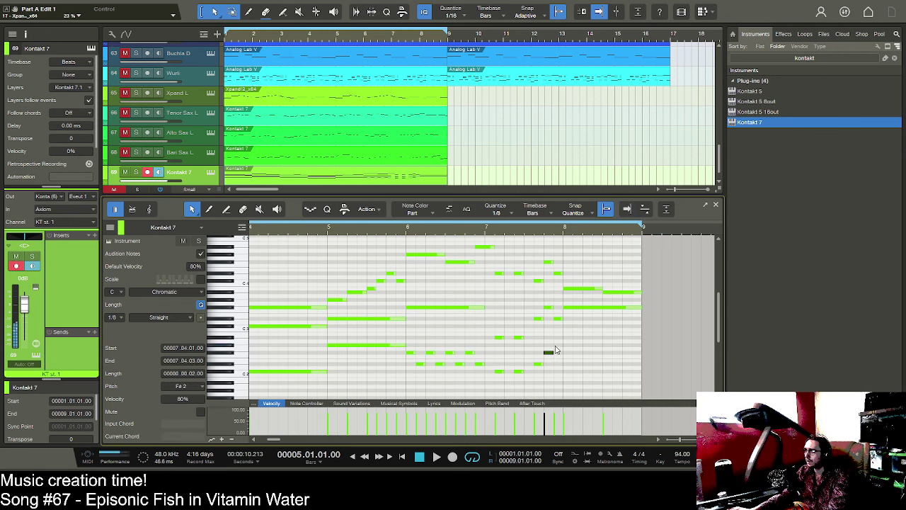
pyautogui.doubleClick(557, 346)
pyautogui.press('space')
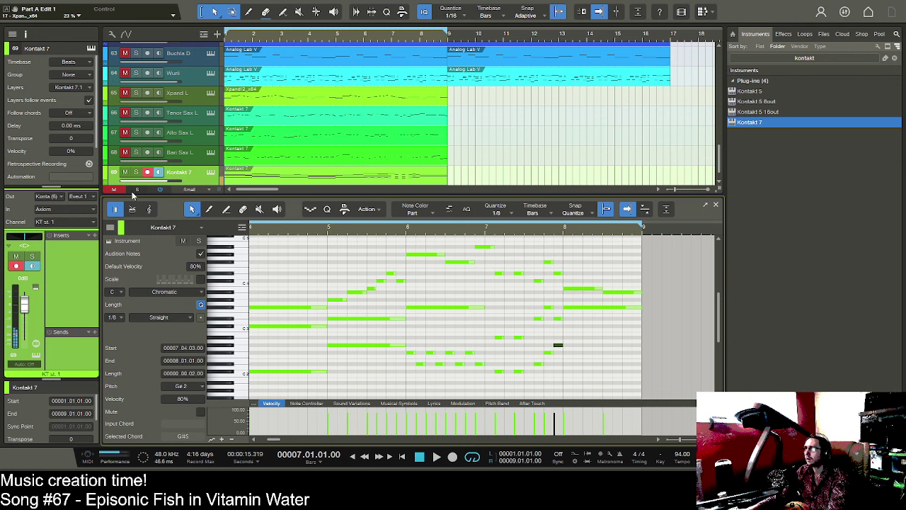
# - Disarm recording on the Kontakt 7 track, solo it, and play from bar 7
pyautogui.click(146, 172)
pyautogui.click(136, 172)
pyautogui.press('space')
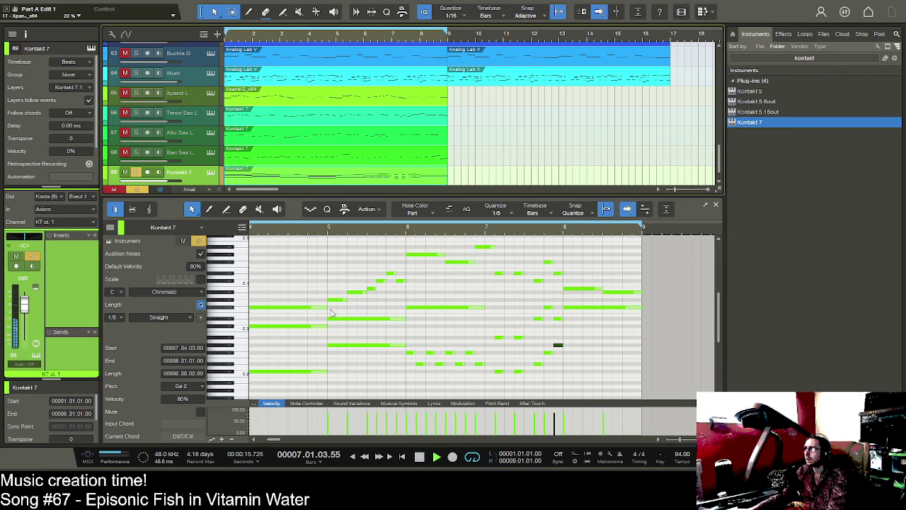
pyautogui.press('space')
# - Raise the two C#2 bass notes in bar 7 to F#2 and play the bar
pyautogui.moveTo(500, 370); pyautogui.dragTo(498, 354)
pyautogui.press('space')
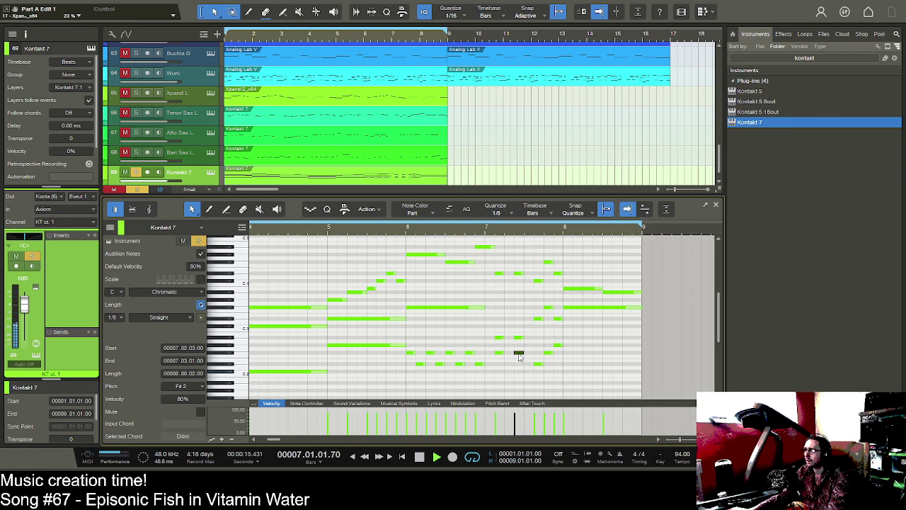
pyautogui.doubleClick(517, 354)
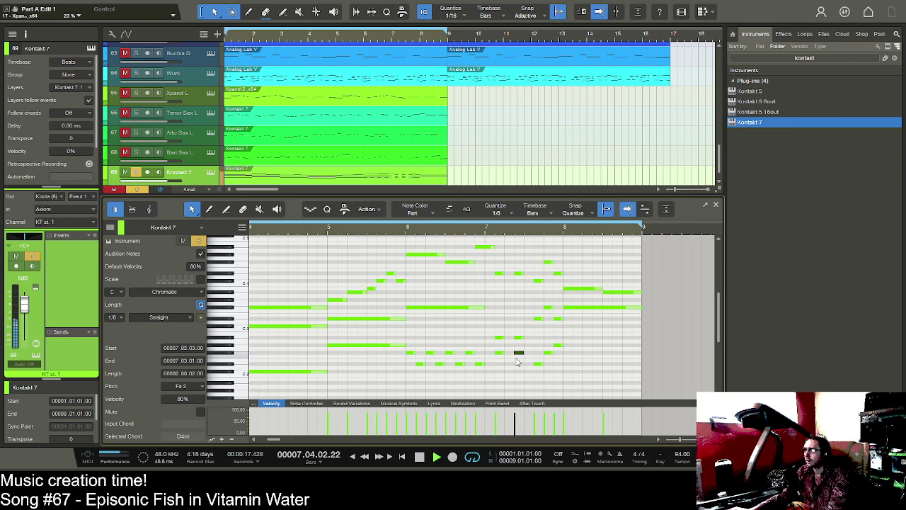
pyautogui.press('space')
# - Add half-bar bass notes B2 and C#3 in bar 8, and play the soloed part from bar 1
pyautogui.doubleClick(567, 337)
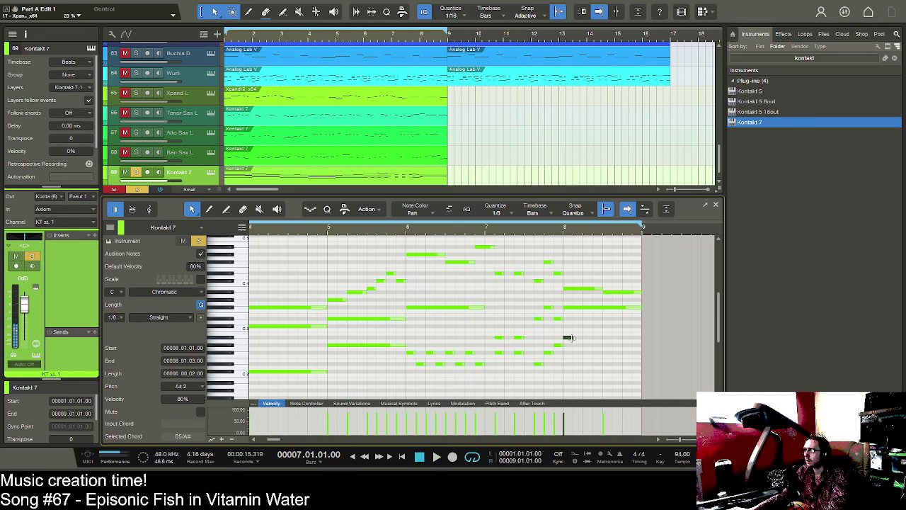
pyautogui.moveTo(569, 337); pyautogui.dragTo(643, 328)
pyautogui.doubleClick(606, 326)
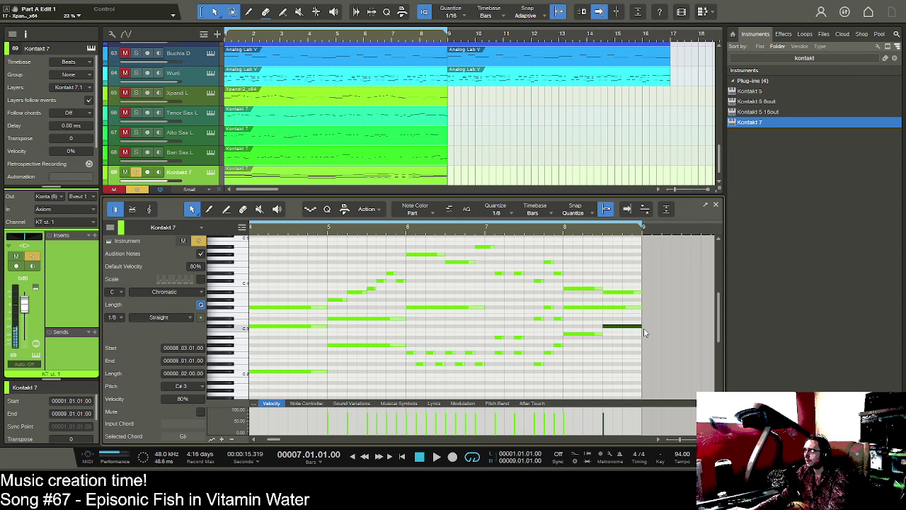
pyautogui.press('space')
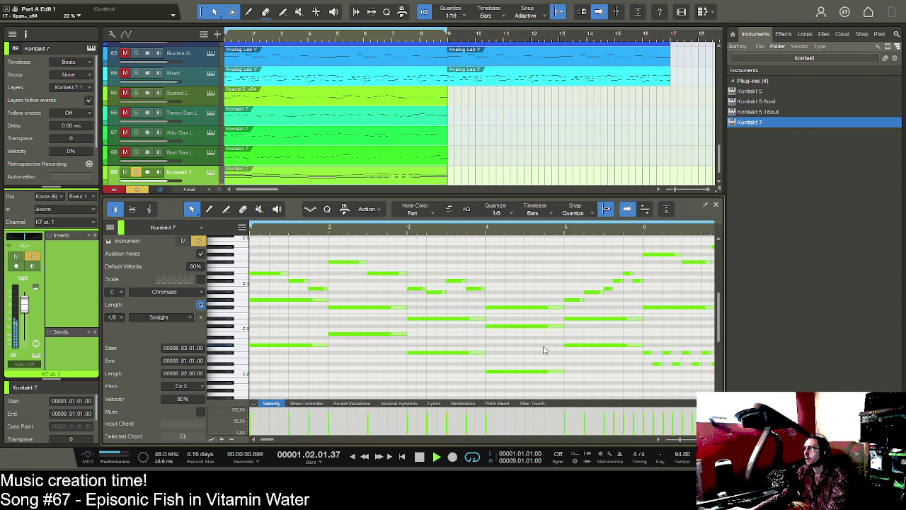
# - Unsolo the Kontakt 7 track, open its instrument window, and audition the part against the mix
pyautogui.click(137, 173)
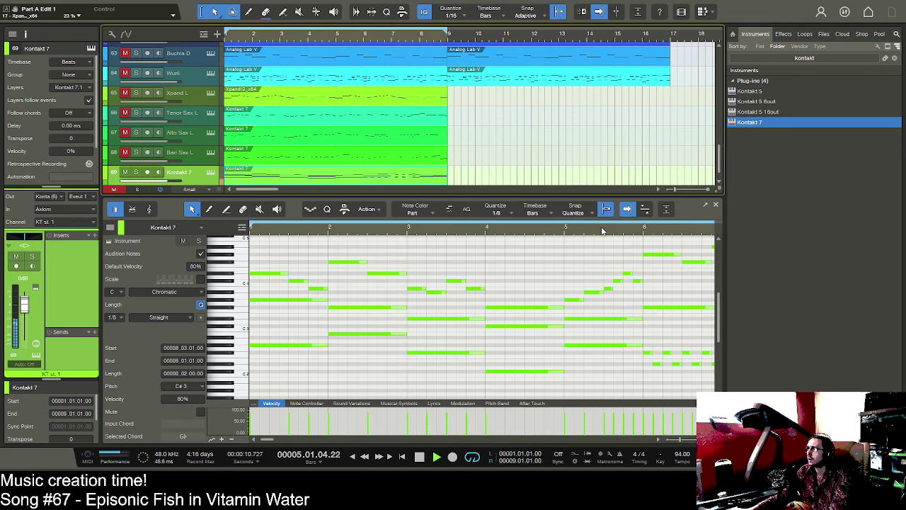
pyautogui.moveTo(602, 231); pyautogui.dragTo(570, 225)
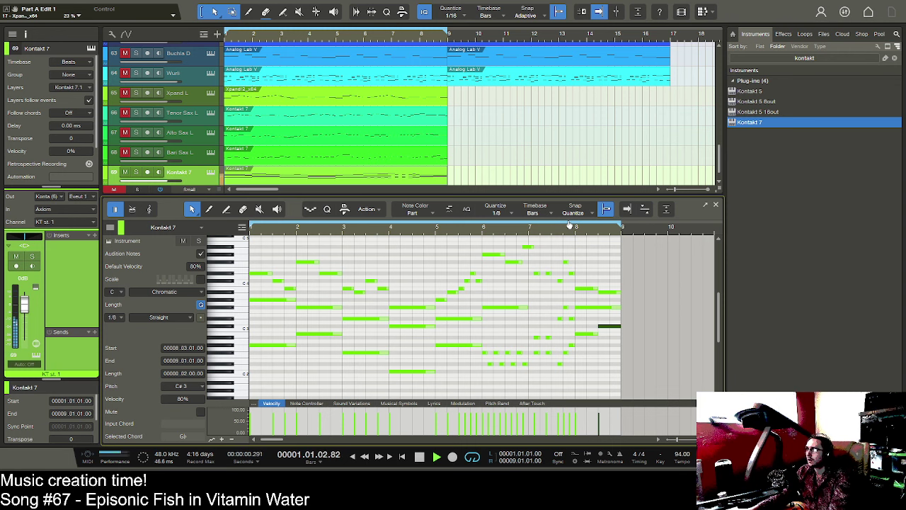
pyautogui.press('space')
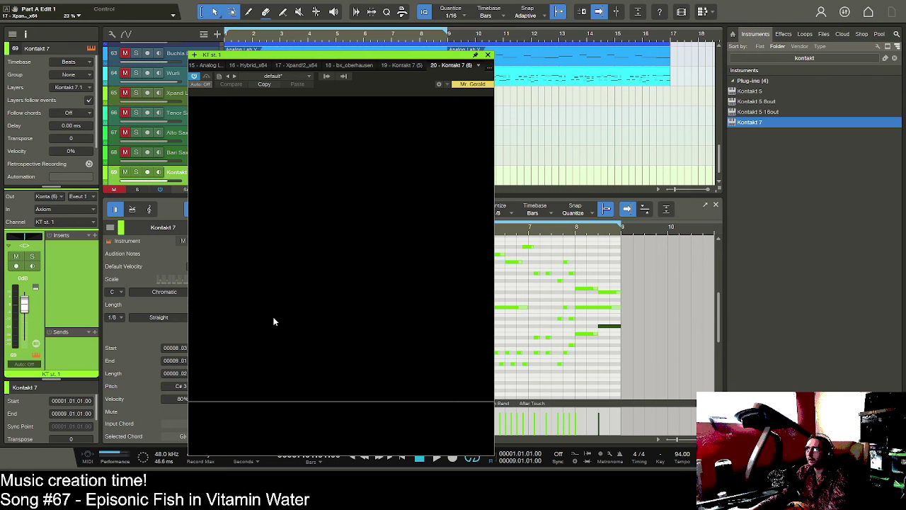
pyautogui.press('space')
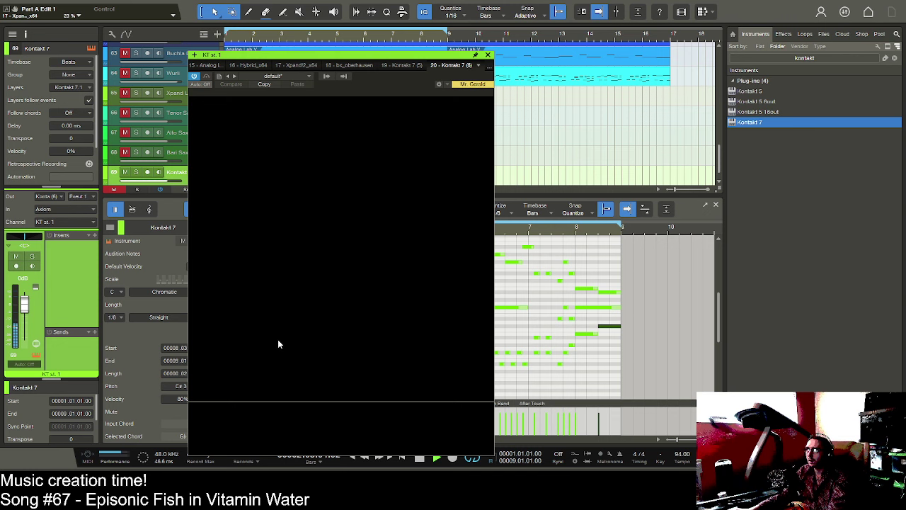
pyautogui.press('space')
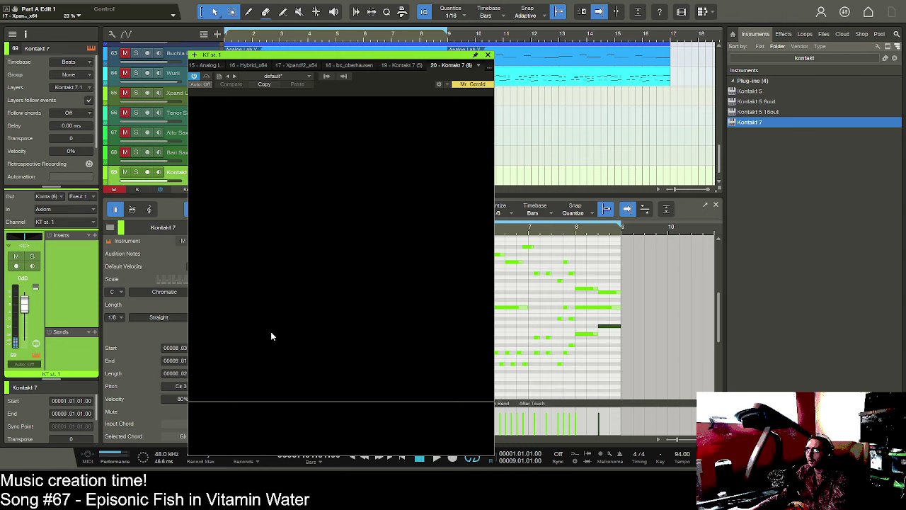
pyautogui.press('space')
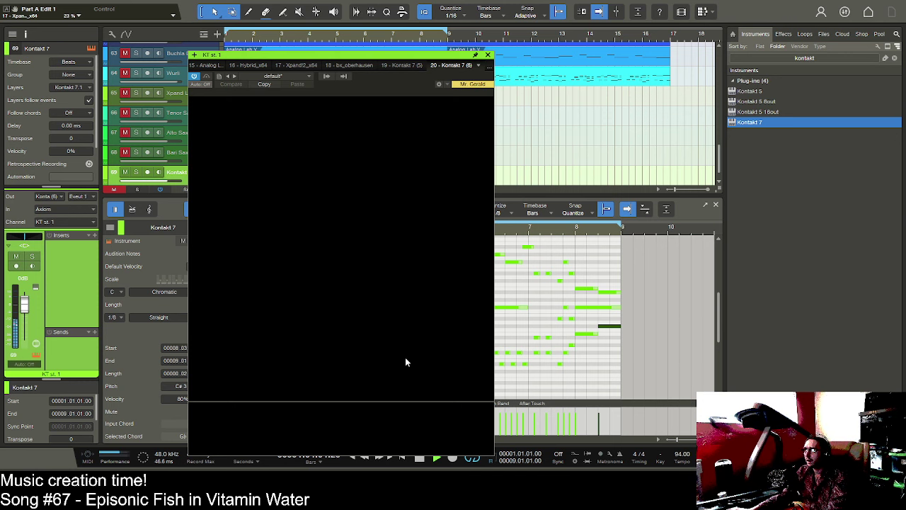
# - Select the six short notes in the first half of bar 7, try 100% velocity, and settle on 85% with playback
pyautogui.click(544, 261)
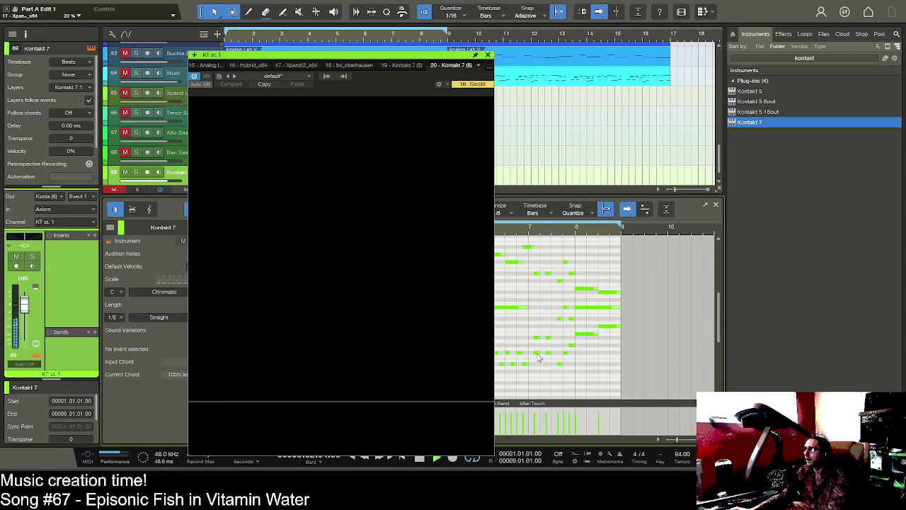
pyautogui.moveTo(532, 356); pyautogui.dragTo(553, 269)
pyautogui.press('space')
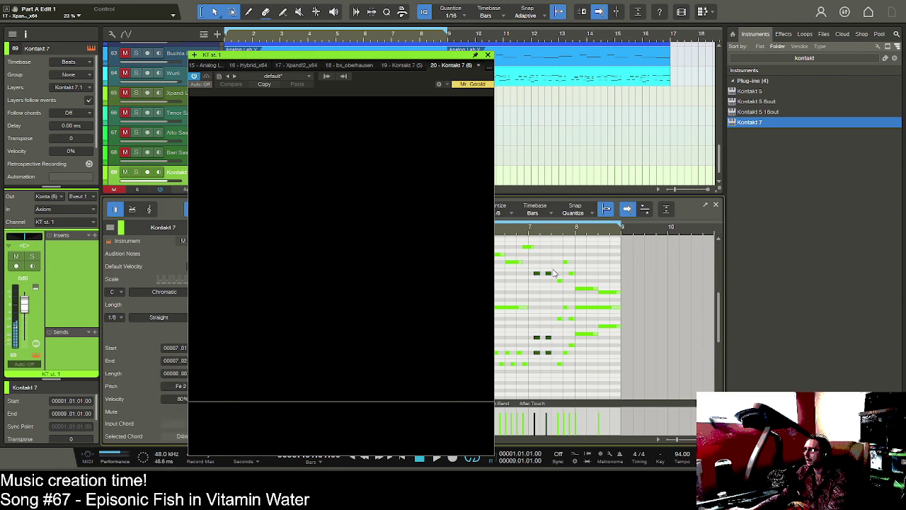
pyautogui.moveTo(535, 415); pyautogui.dragTo(535, 408)
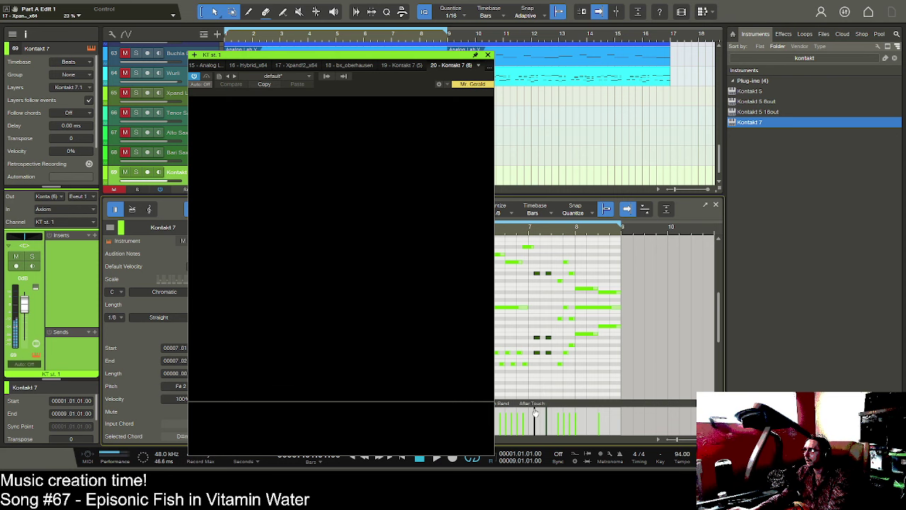
pyautogui.press('space')
pyautogui.press('space')
pyautogui.moveTo(535, 409); pyautogui.dragTo(535, 416)
pyautogui.press('space')
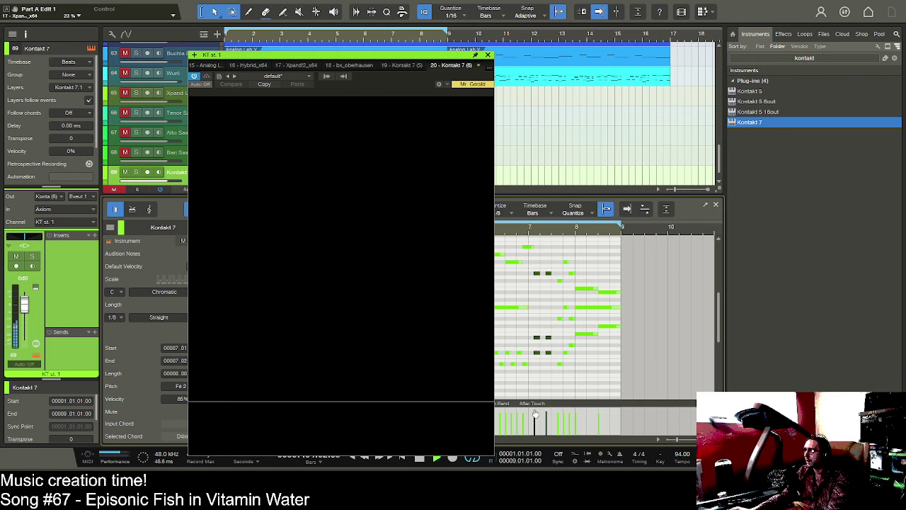
# - Set the six short notes in the first half of bar 7 to 90% velocity, audition them, and close the instrument window
pyautogui.press('f')
pyautogui.click(536, 410)
pyautogui.press('f')
pyautogui.press('f')
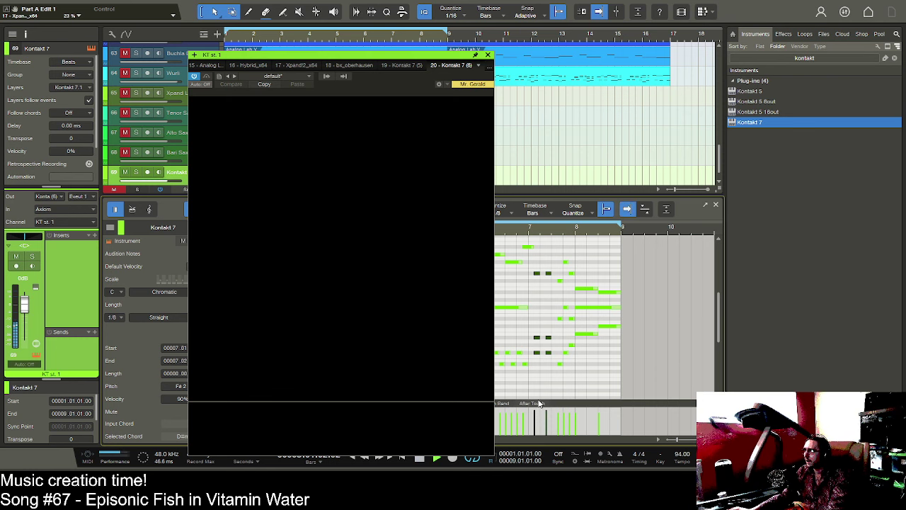
pyautogui.click(633, 348)
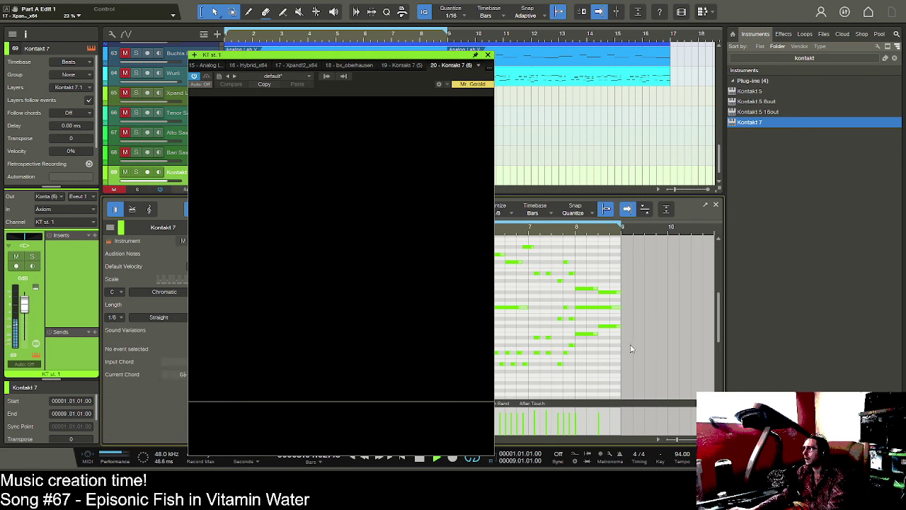
pyautogui.click(487, 55)
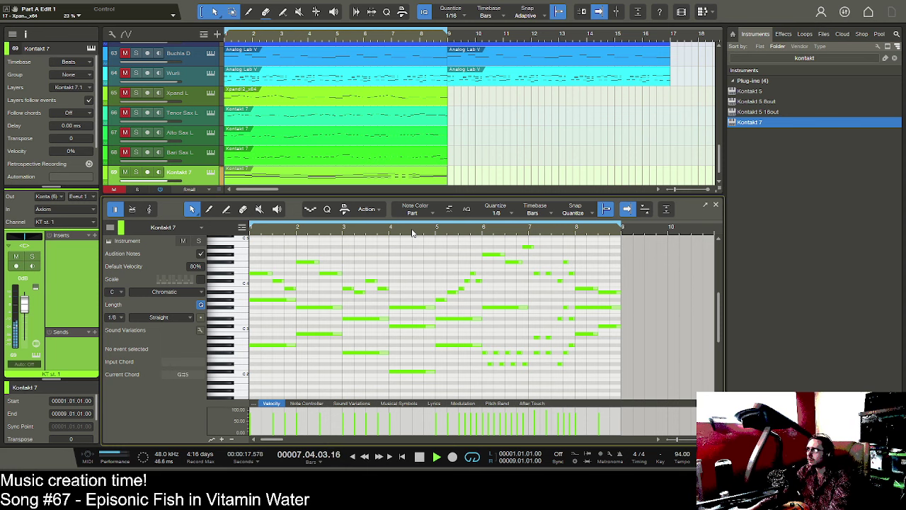
pyautogui.press('space')
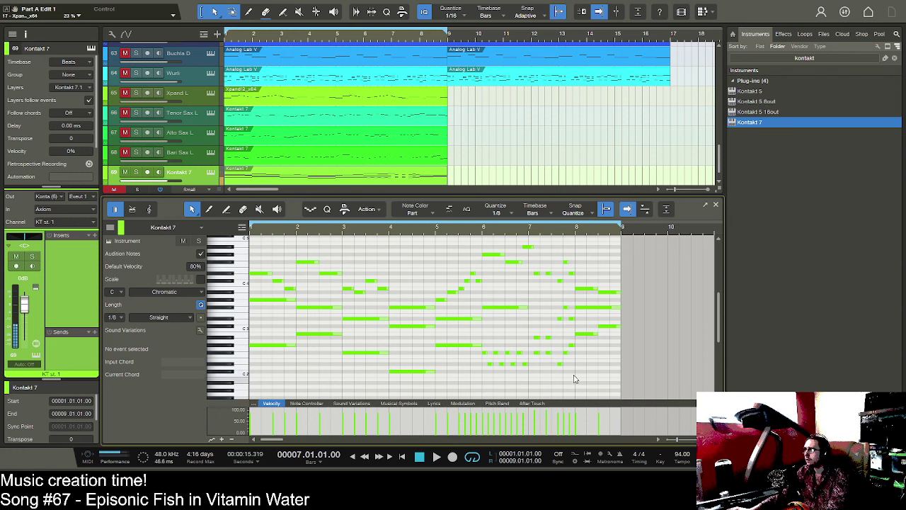
# - Select the short notes in the second half of bar 7, set their velocity to 88%, and play the passage
pyautogui.moveTo(575, 382); pyautogui.dragTo(557, 260)
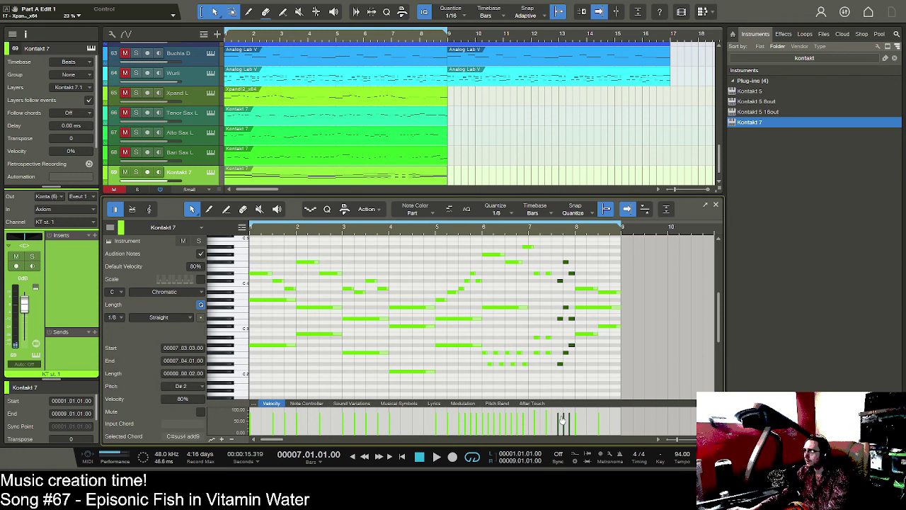
pyautogui.moveTo(561, 417); pyautogui.dragTo(561, 418)
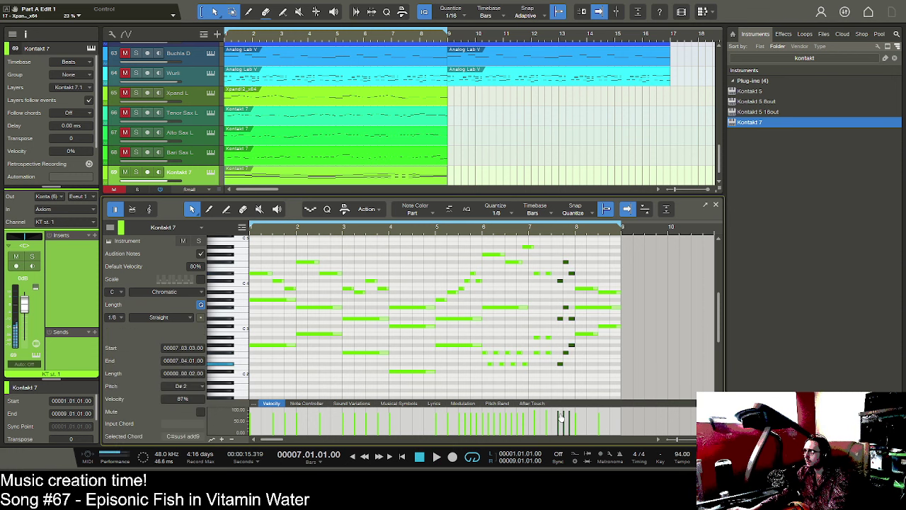
pyautogui.press('space')
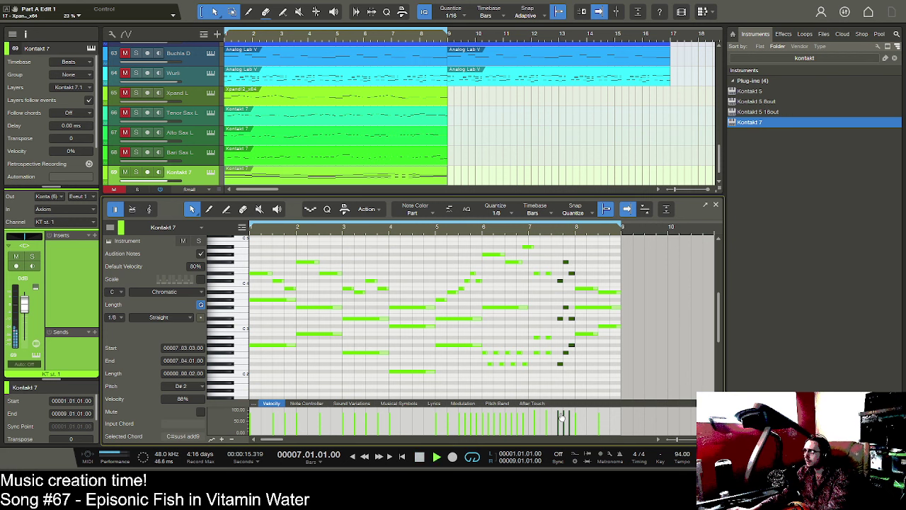
pyautogui.click(418, 456)
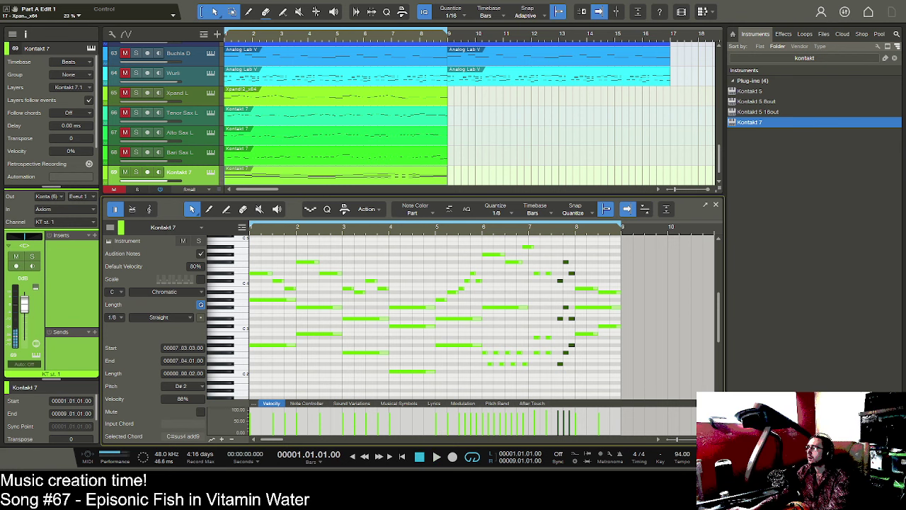
# - Close the note editor, rename the newest Kontakt 7 track Strings P, and move it directly below Hybrid P
pyautogui.press('F2')
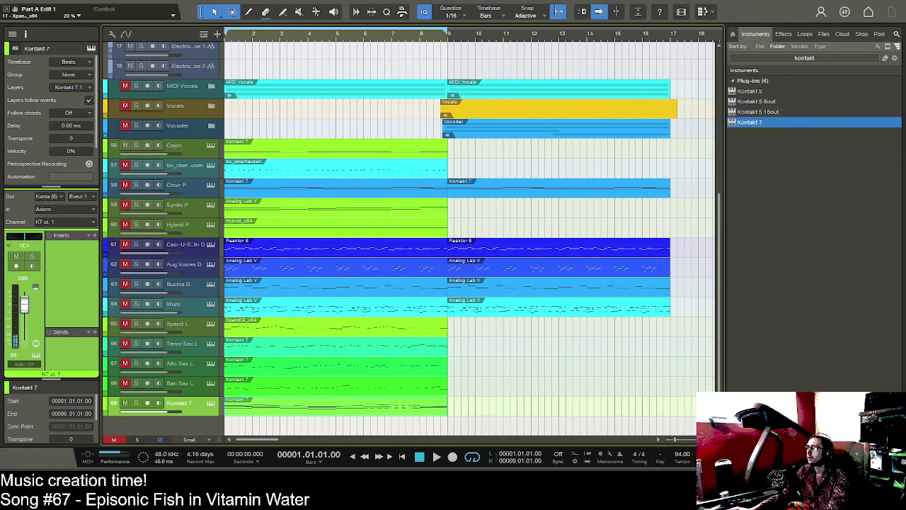
pyautogui.doubleClick(185, 403)
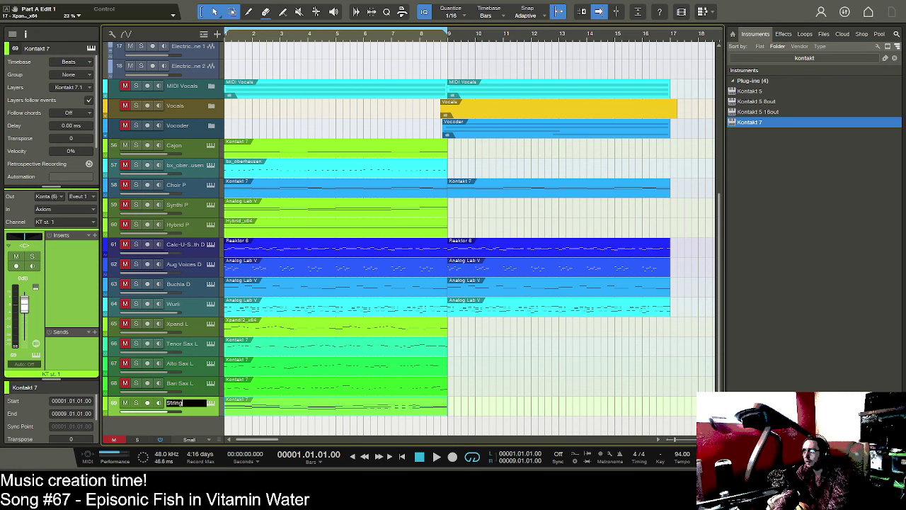
pyautogui.write('P')
pyautogui.press('Return')
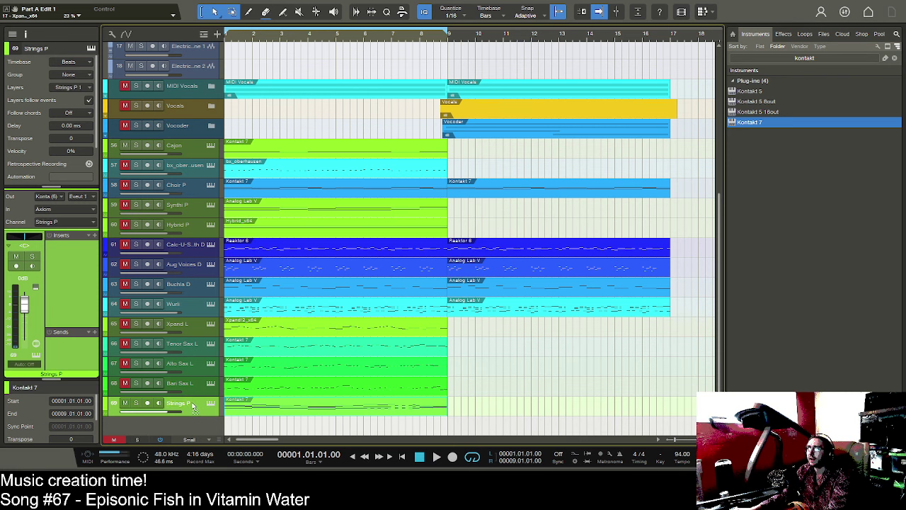
pyautogui.moveTo(199, 238); pyautogui.dragTo(200, 240)
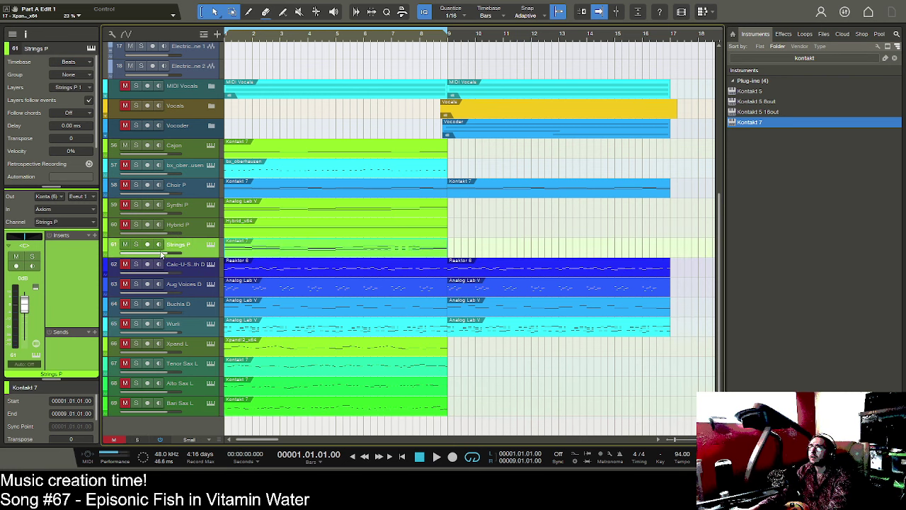
# - Unmute the Synthi P and Hybrid P tracks, audition them with Strings P from bar 1, and mute all three
pyautogui.click(124, 204)
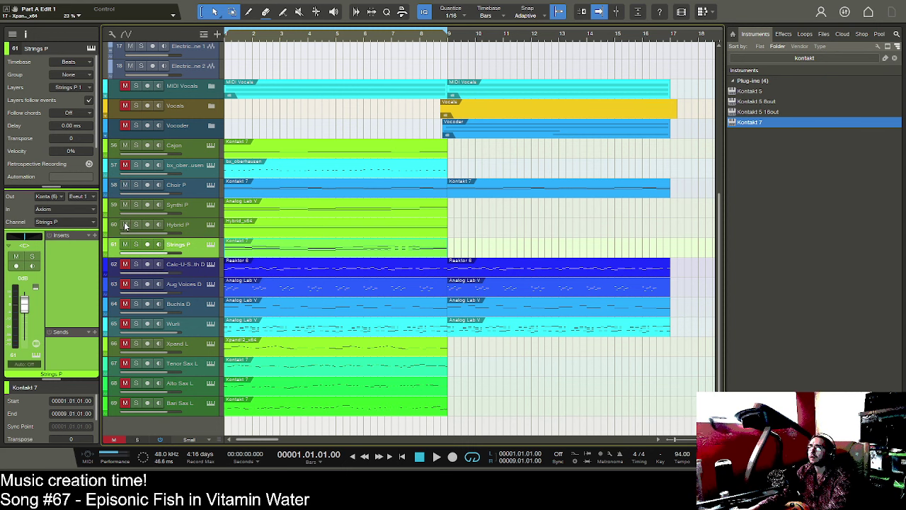
pyautogui.press('space')
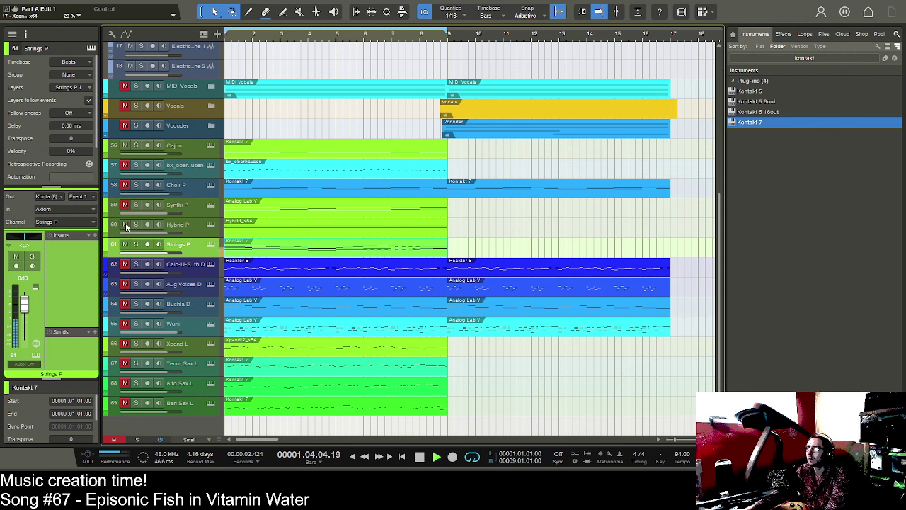
pyautogui.click(125, 244)
pyautogui.press('space')
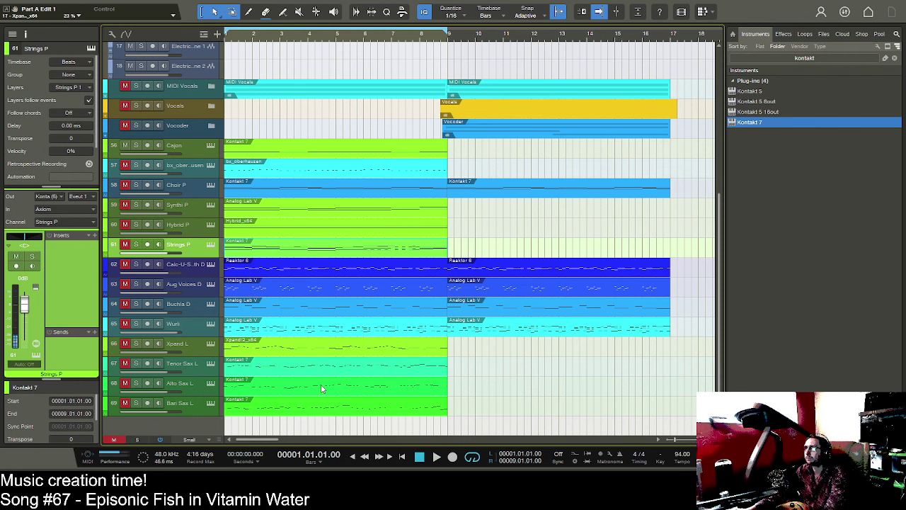
# - Show the whole arrangement with a wider timeline and Tiny track height, and turn off looping
pyautogui.scroll(1, 354, 389)
pyautogui.scroll(-1, 356, 381)
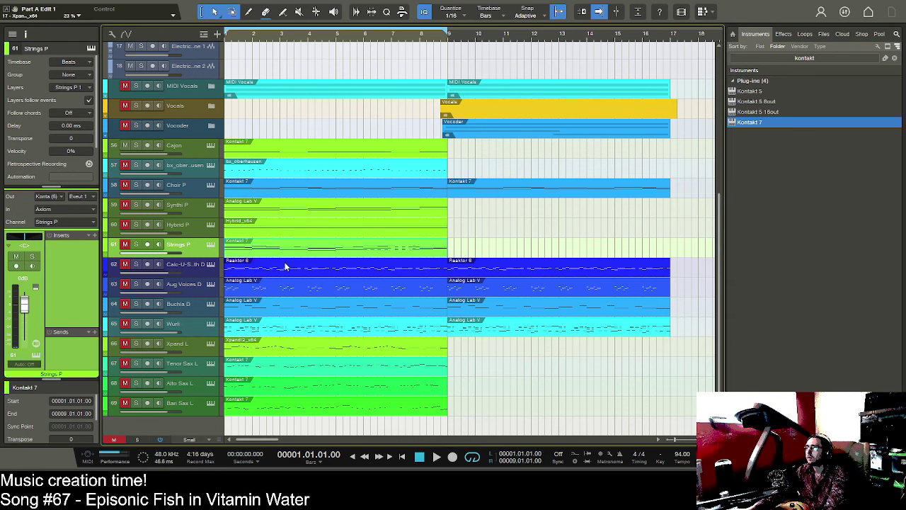
pyautogui.scroll(4, 285, 265)
pyautogui.scroll(4, 286, 266)
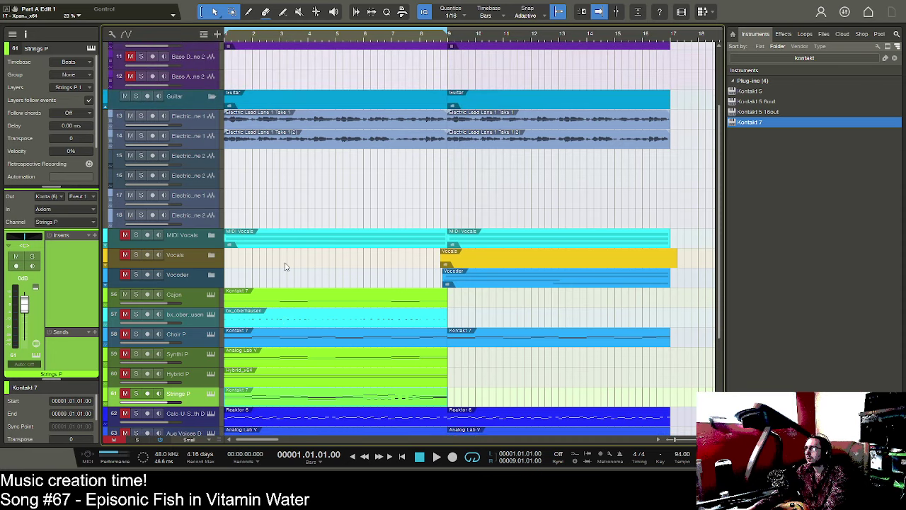
pyautogui.scroll(-8, 287, 266)
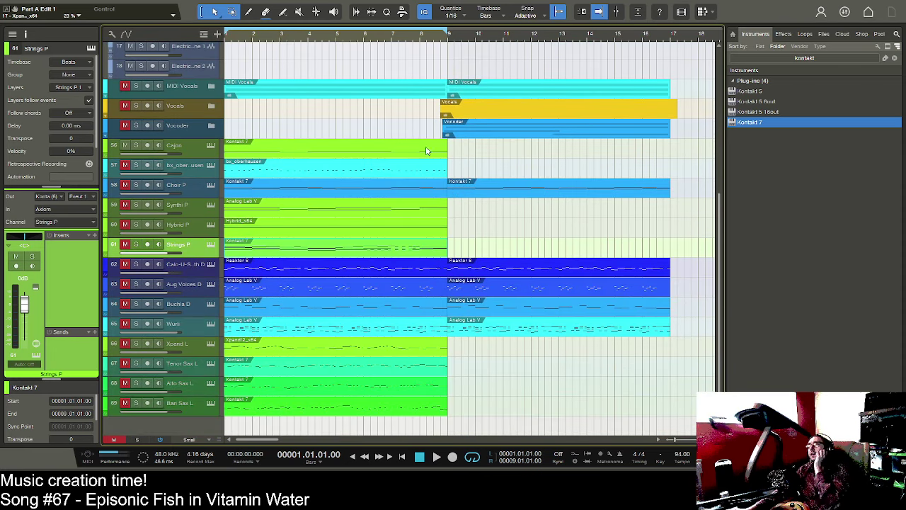
pyautogui.moveTo(435, 39); pyautogui.dragTo(432, 31)
pyautogui.scroll(-2, 432, 32)
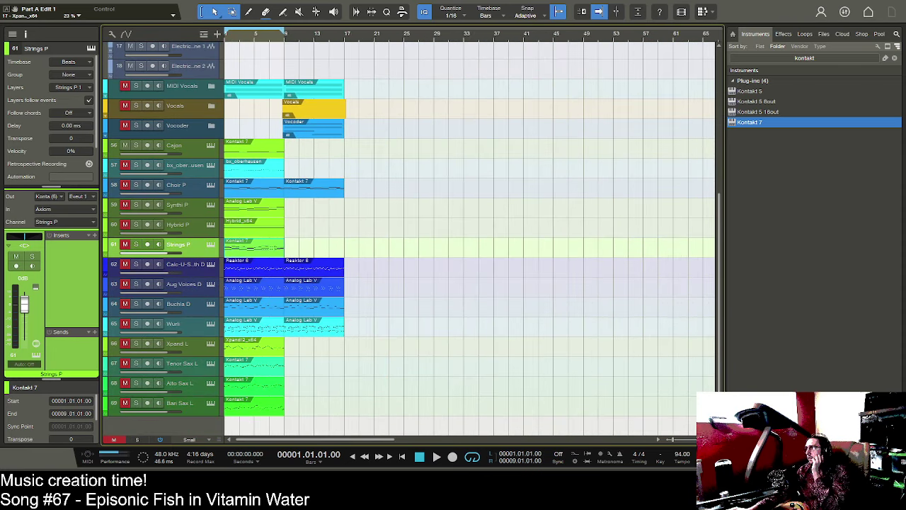
pyautogui.press('F2')
pyautogui.press('F2')
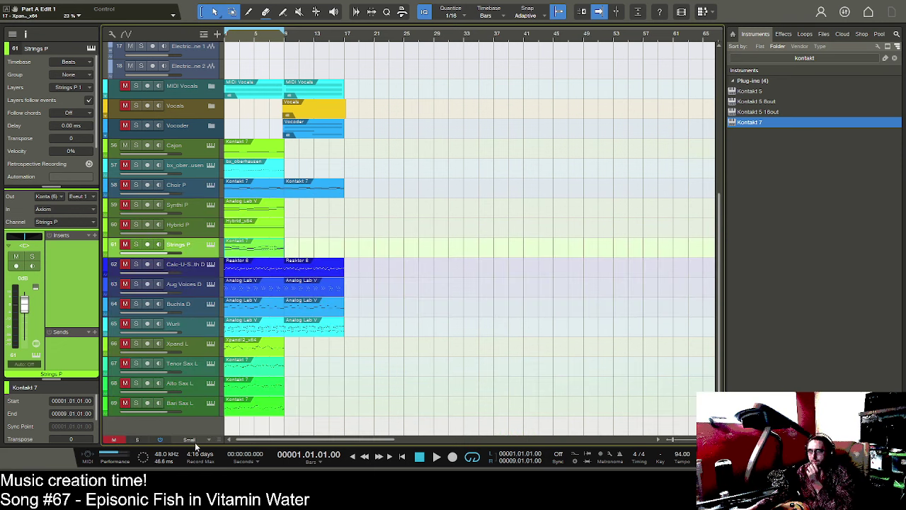
pyautogui.scroll(-1, 199, 383)
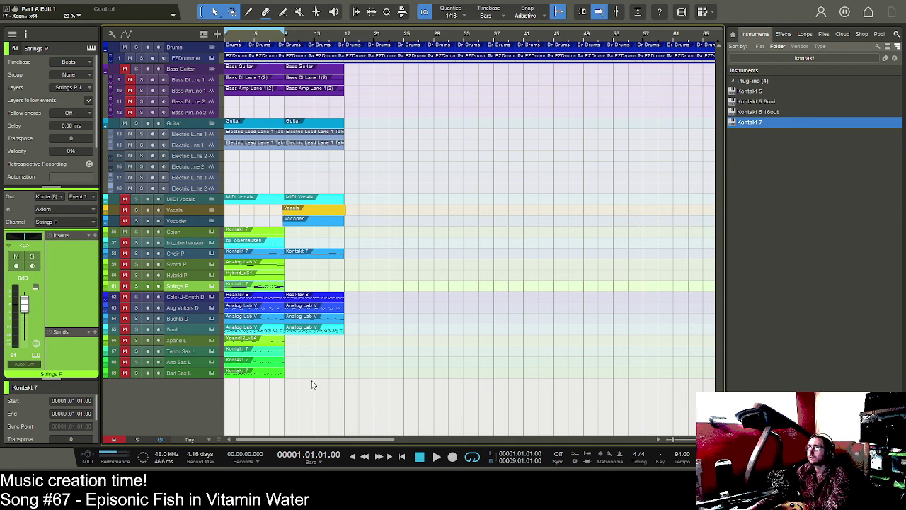
pyautogui.click(472, 456)
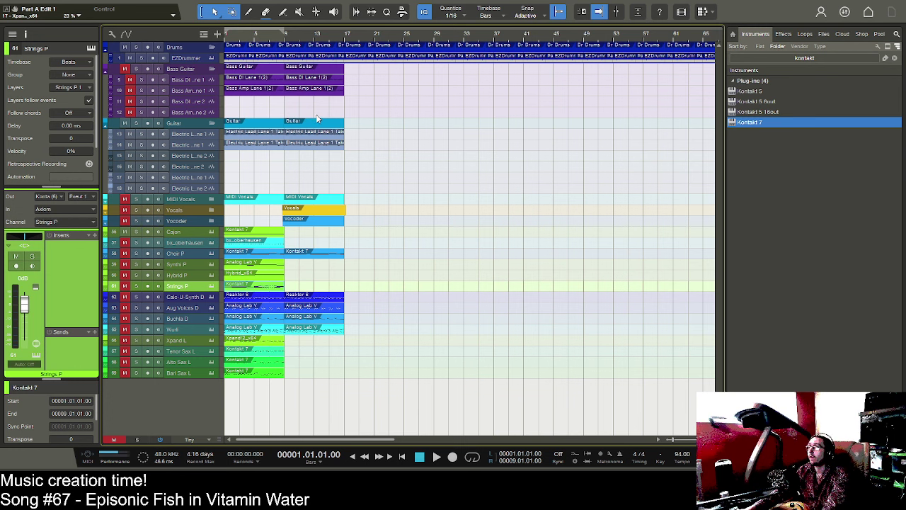
# - Move the Vocals and Vocoder events from bar 9 to bar 41
pyautogui.click(315, 209)
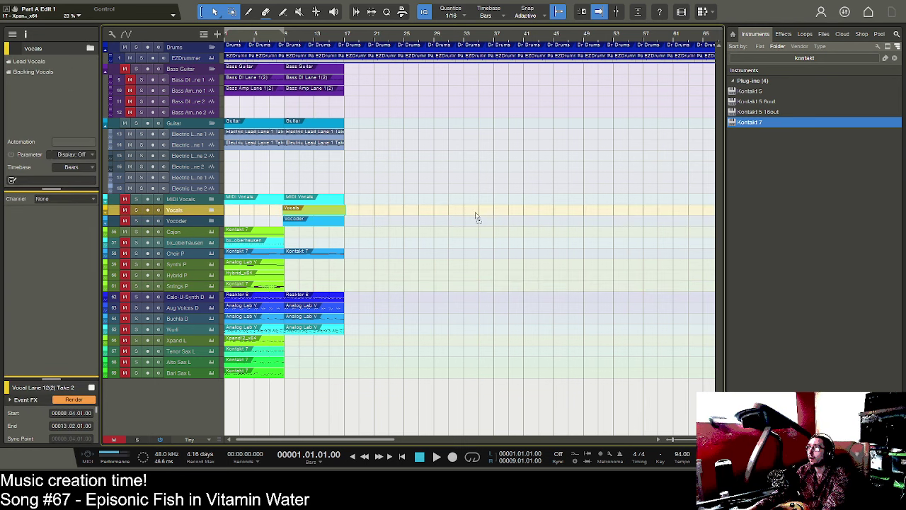
pyautogui.press('f')
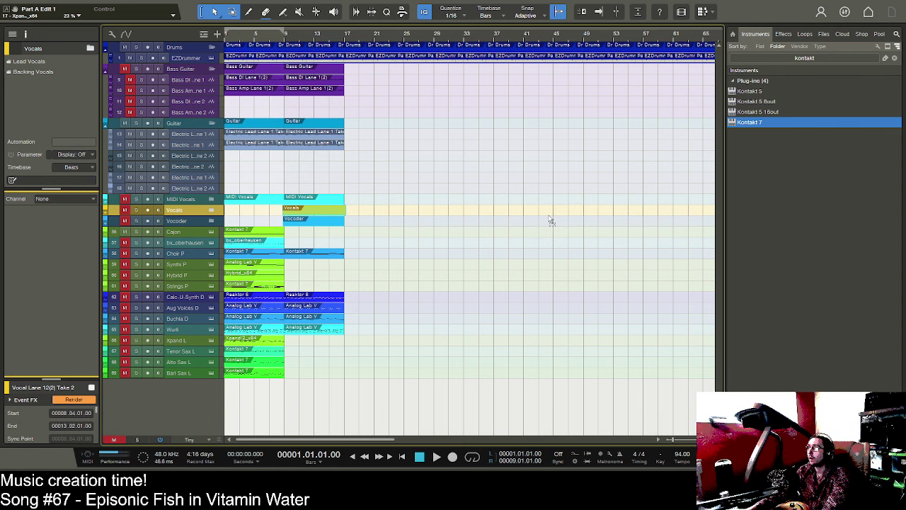
pyautogui.moveTo(311, 215); pyautogui.dragTo(552, 216)
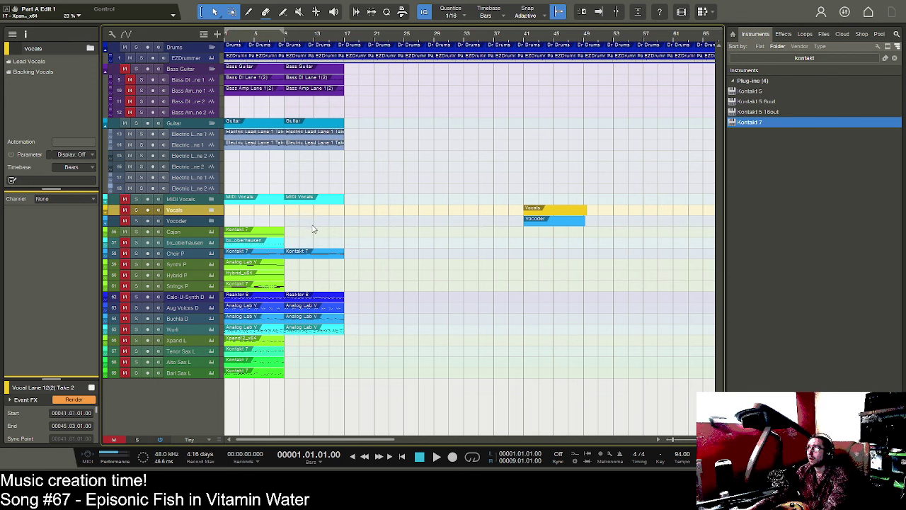
# - Delete the second eight-bar copies of the Choir P, synth, Wurli, MIDI Vocals, guitar and bass parts starting at bar 9
pyautogui.press('Delete')
pyautogui.click(313, 200)
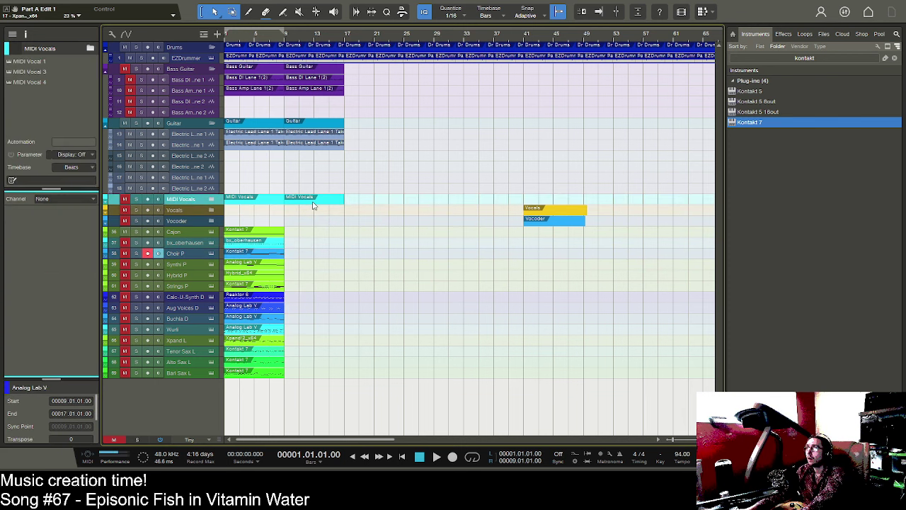
pyautogui.press('Delete')
pyautogui.click(308, 131)
pyautogui.press('Delete')
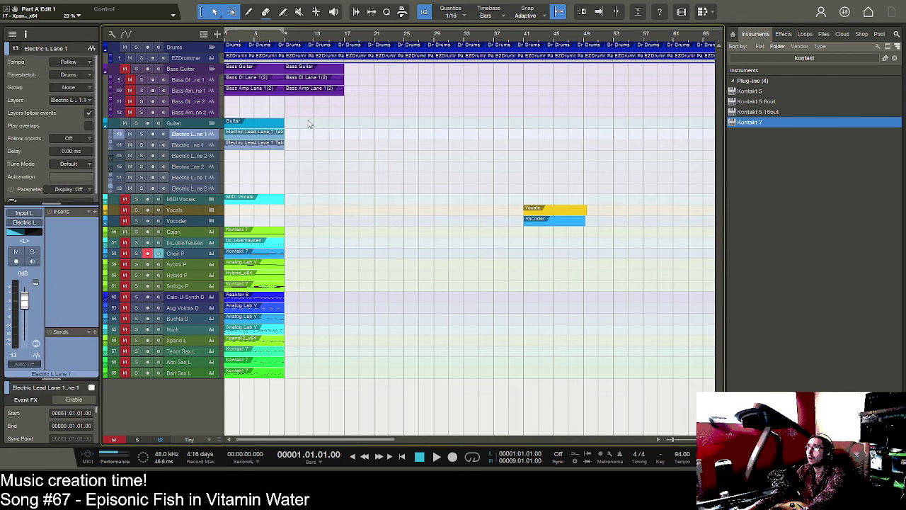
pyautogui.click(308, 87)
pyautogui.press('Delete')
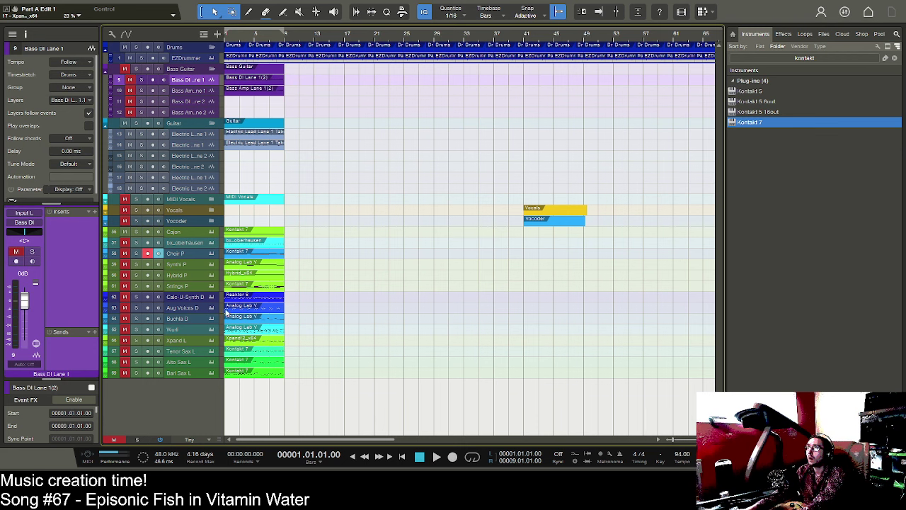
# - Move all the remaining non-drum, non-vocal parts from bar 1 to bar 11, and audition the opening from bar 1
pyautogui.click(234, 375)
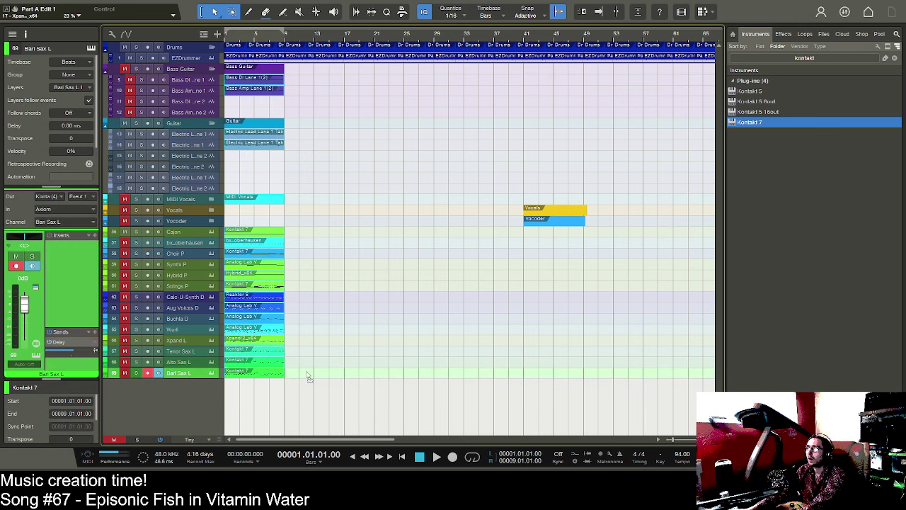
pyautogui.moveTo(233, 375); pyautogui.dragTo(308, 375)
pyautogui.click(433, 457)
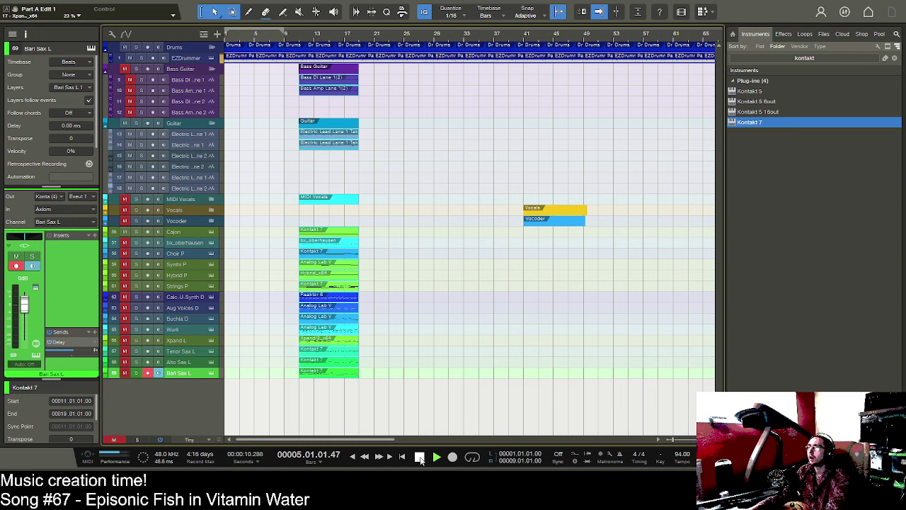
pyautogui.click(420, 458)
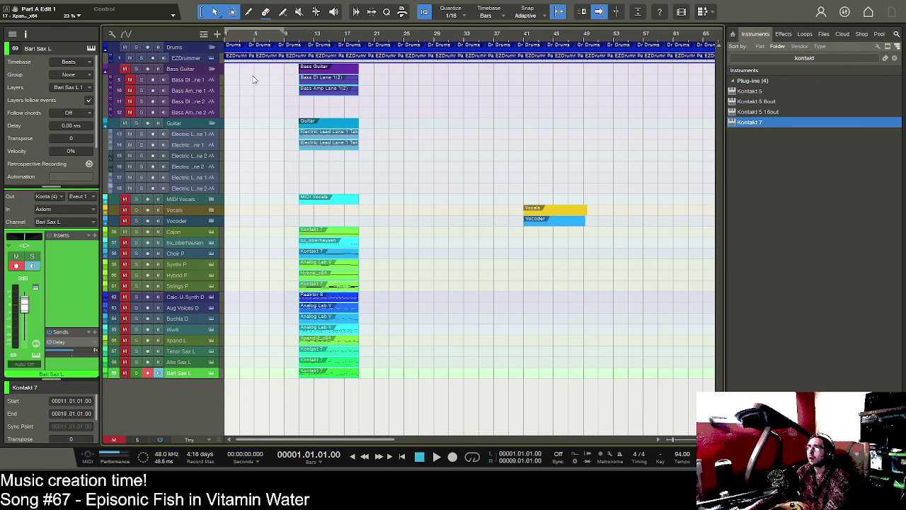
pyautogui.click(288, 180)
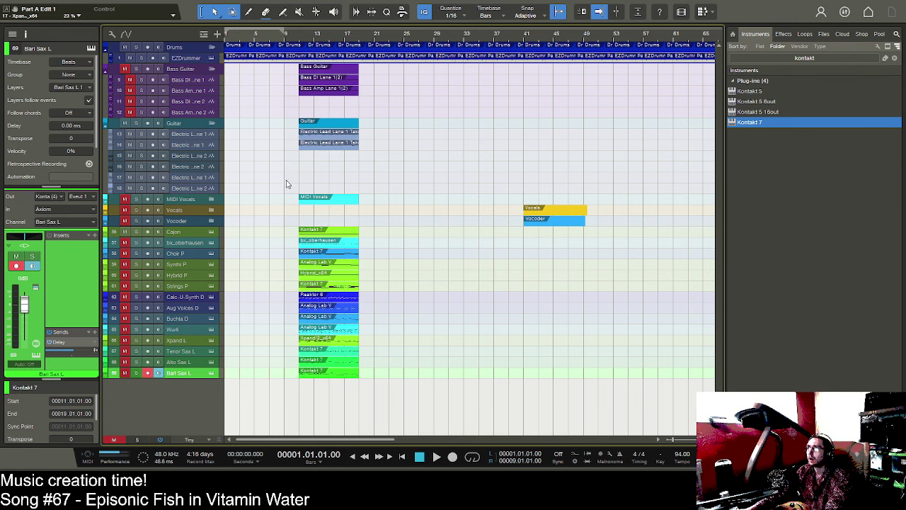
# - Unmute all tracks, move the Calc-U-Synth D part back to bar 1, and audition it with the drums
pyautogui.click(111, 438)
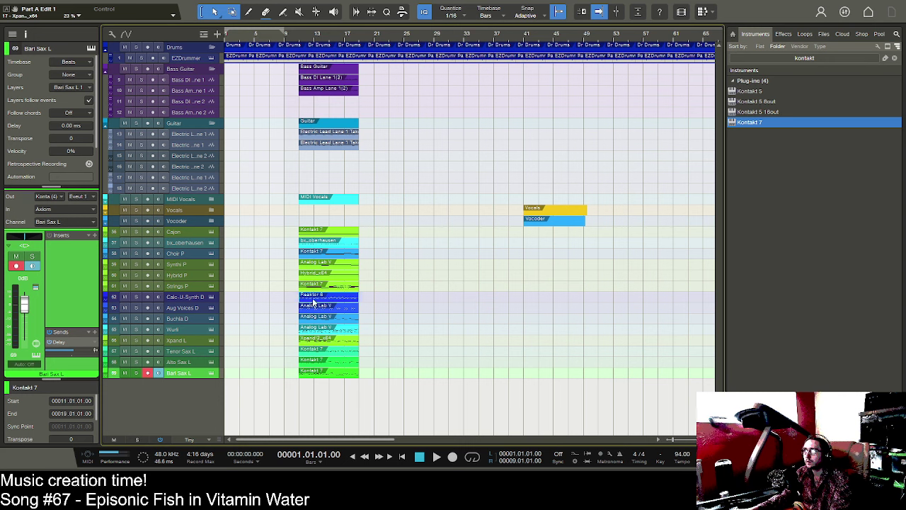
pyautogui.moveTo(309, 300); pyautogui.dragTo(230, 299)
pyautogui.press('space')
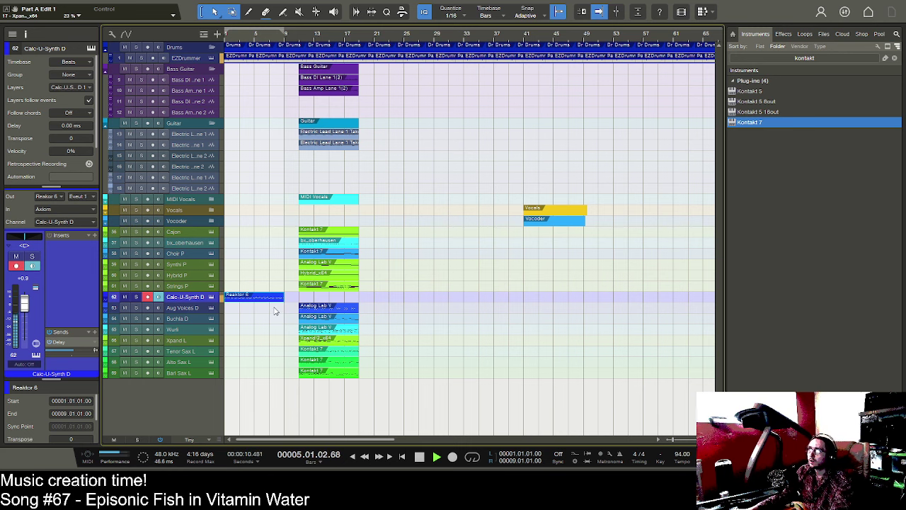
pyautogui.press('space')
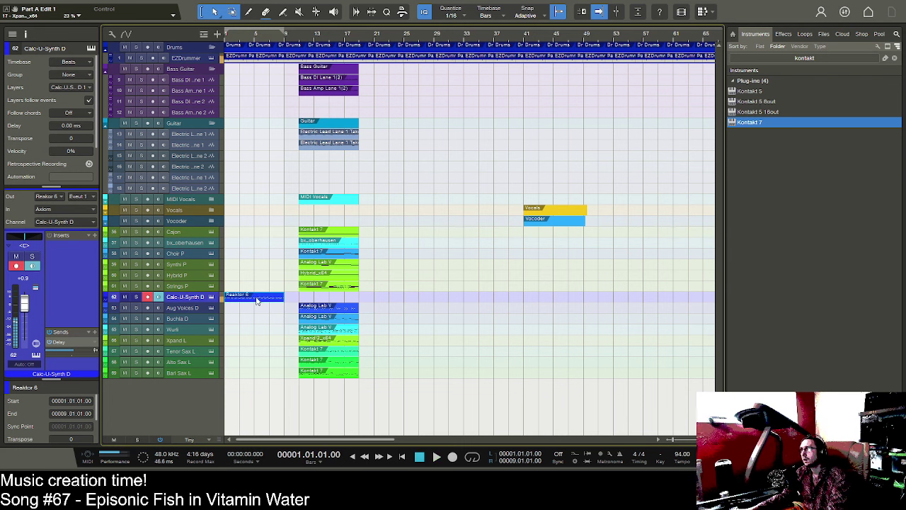
# - Move the Calc-U-Synth D part to bar 11 and the guitar parts to bar 1, and audition the opening
pyautogui.moveTo(259, 297); pyautogui.dragTo(332, 299)
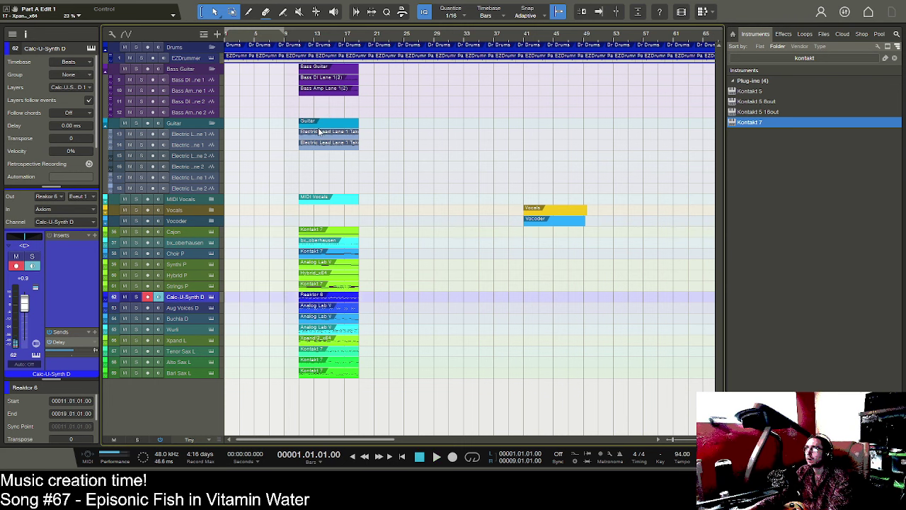
pyautogui.moveTo(339, 140); pyautogui.dragTo(240, 140)
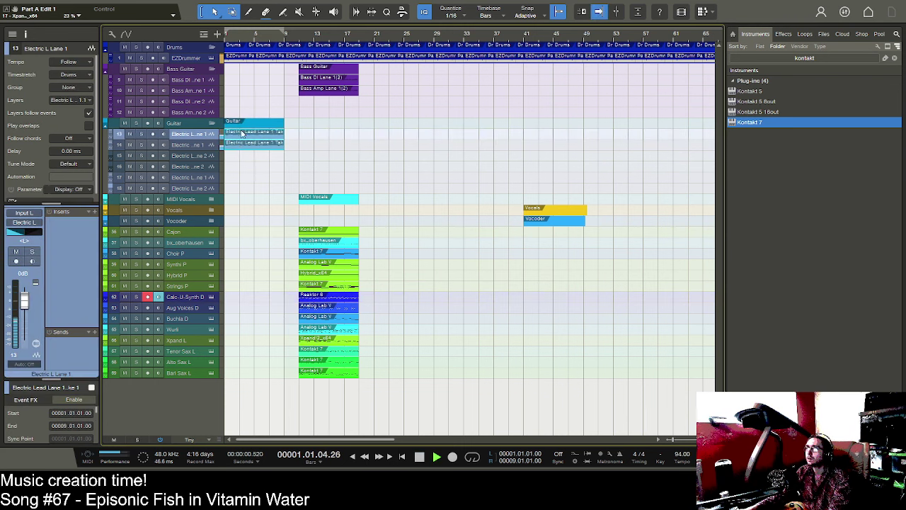
pyautogui.press('space')
pyautogui.click(233, 78)
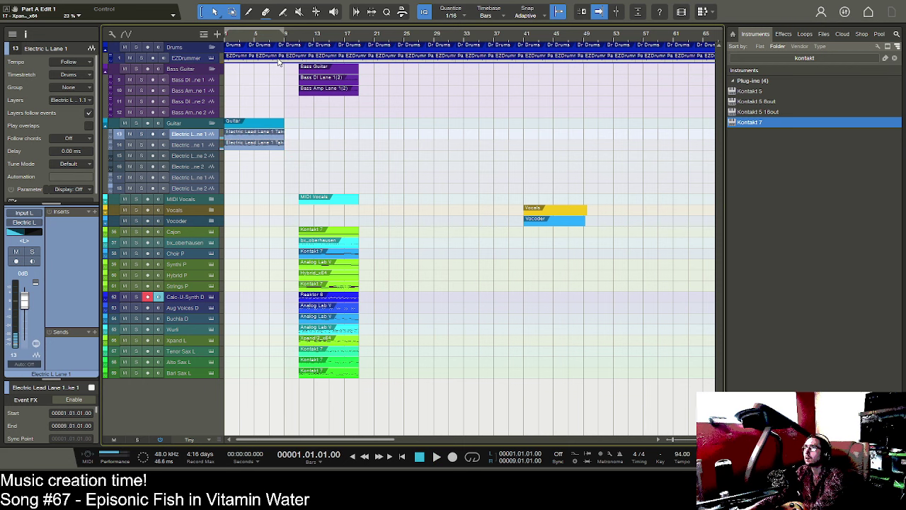
# - Delay the drum entrance to bar 5 and audition the opening with the guitar
pyautogui.click(278, 61)
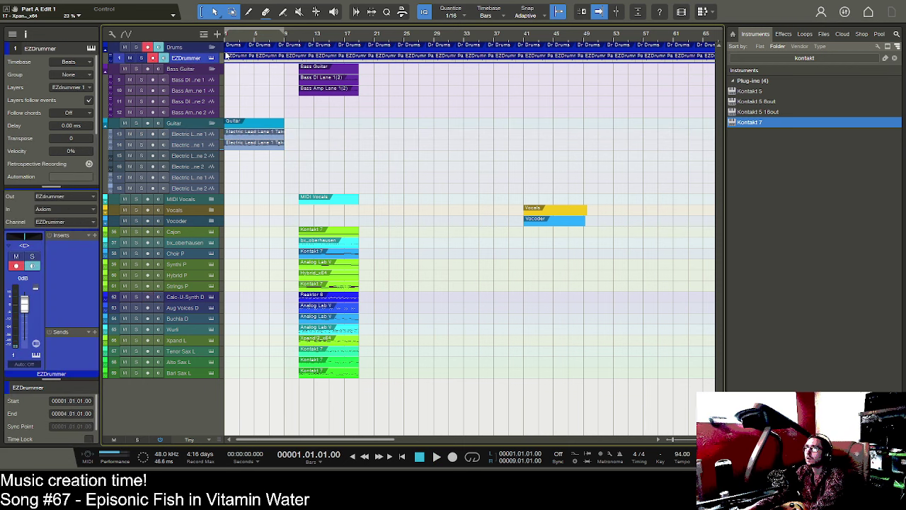
pyautogui.moveTo(237, 56); pyautogui.dragTo(267, 57)
pyautogui.click(436, 456)
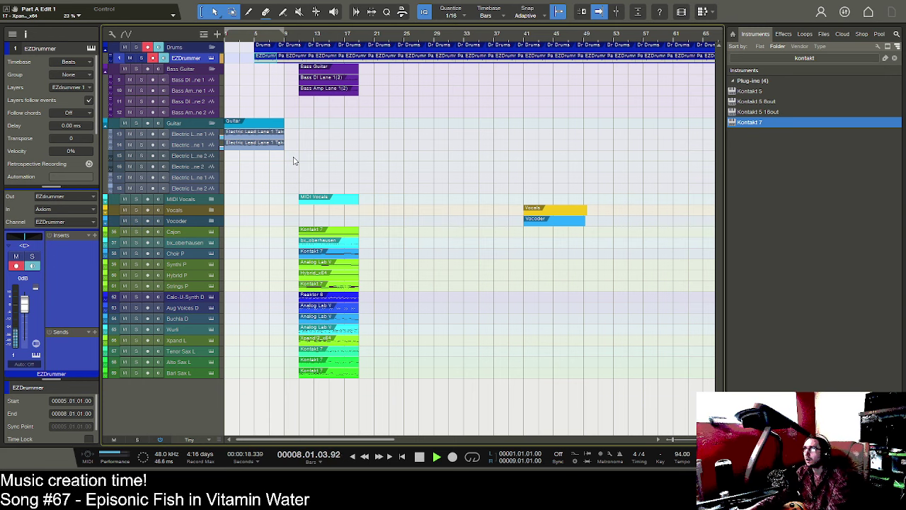
pyautogui.press('space')
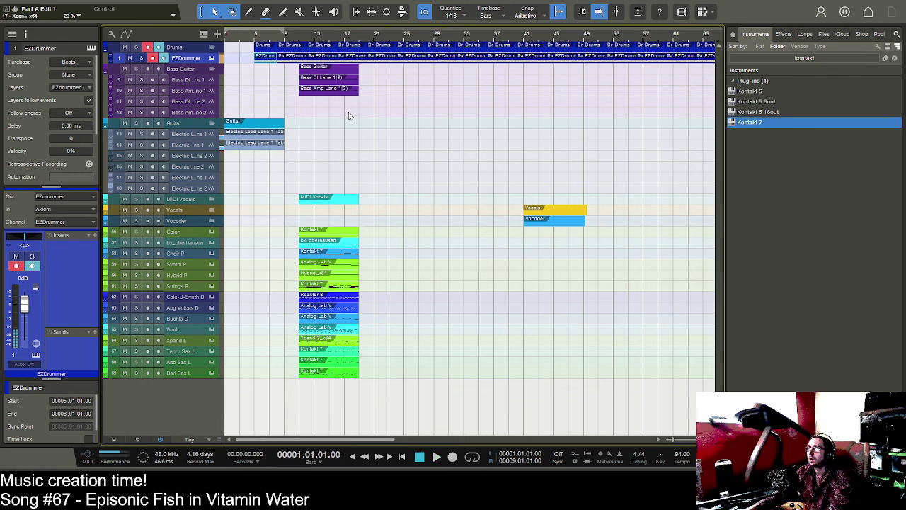
# - Move the Bass Guitar parts to start at bar 9
pyautogui.click(301, 81)
pyautogui.moveTo(301, 86); pyautogui.dragTo(287, 87)
pyautogui.click(294, 157)
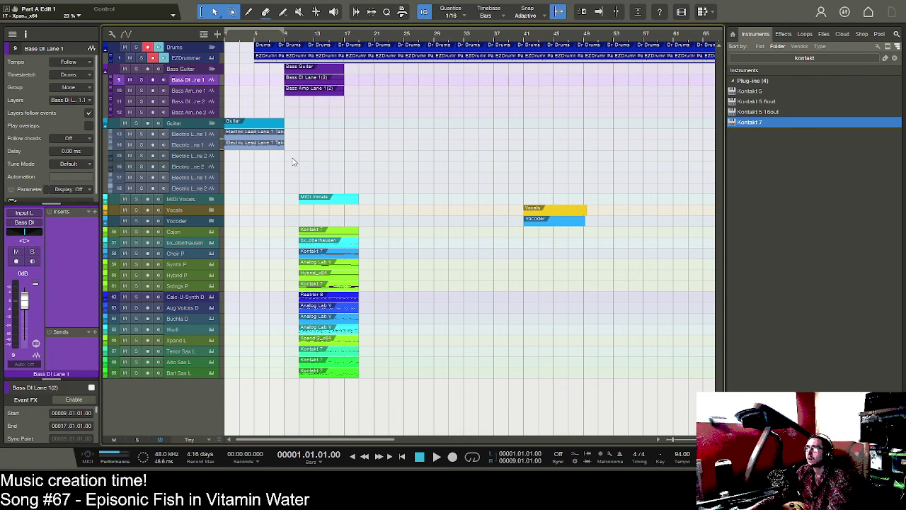
# - Duplicate the guitar parts into bar 9 and clear the drum events before bar 9 during playback
pyautogui.click(266, 136)
pyautogui.press('d')
pyautogui.press('space')
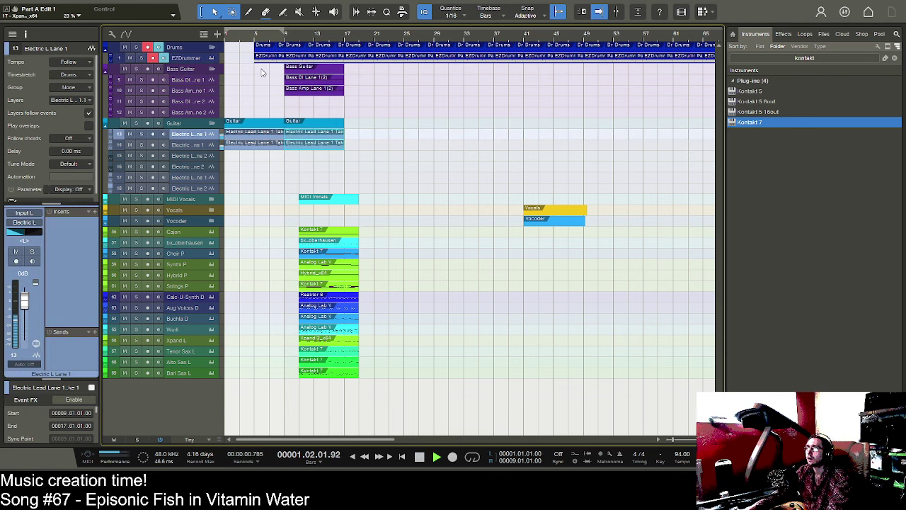
pyautogui.click(280, 59)
pyautogui.moveTo(280, 62); pyautogui.dragTo(310, 62)
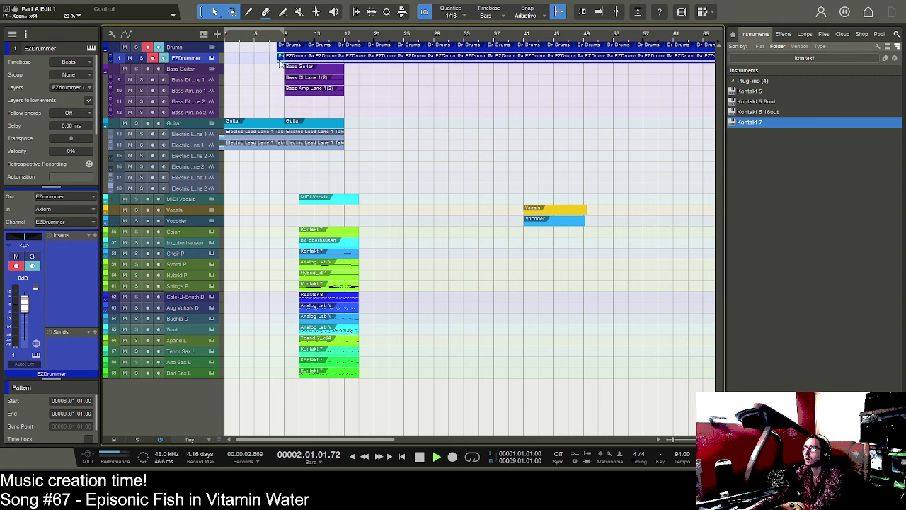
# - Try the Cajon part at bar 5 and listen to it against the guitar
pyautogui.click(322, 235)
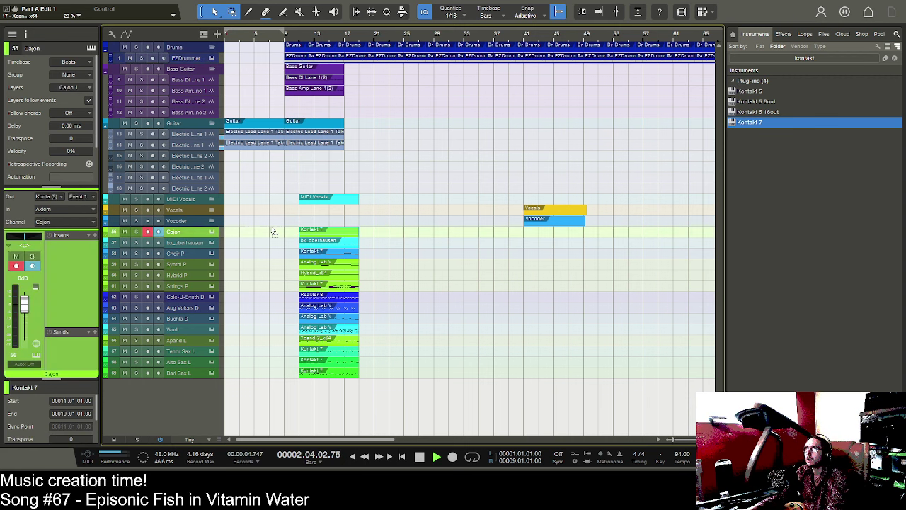
pyautogui.moveTo(280, 235); pyautogui.dragTo(279, 235)
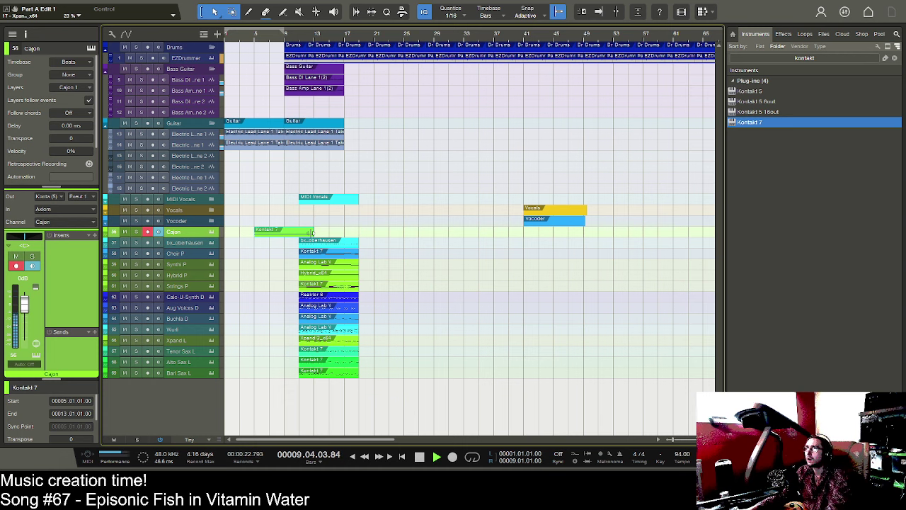
pyautogui.press('space')
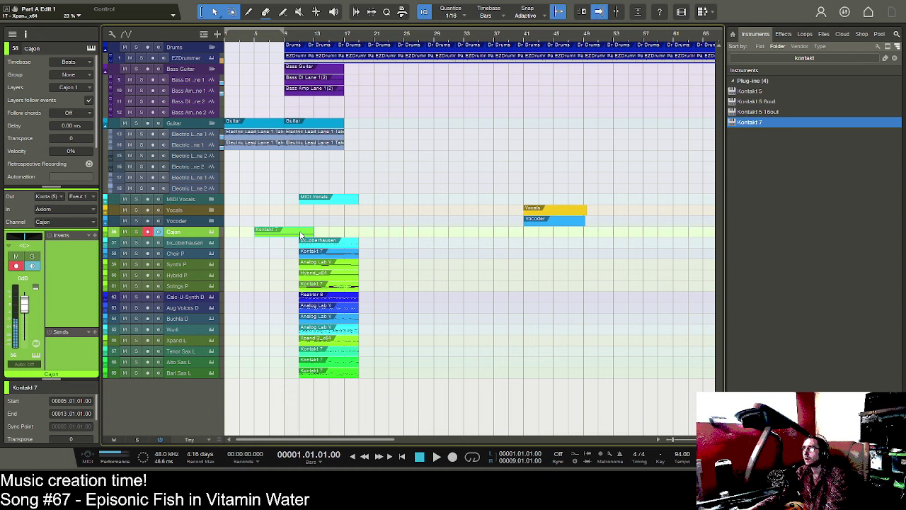
# - Move the Cajon part out to bar 14 and audition the bx_oberhausen part at bar 1
pyautogui.moveTo(300, 235); pyautogui.dragTo(252, 245)
pyautogui.press('space')
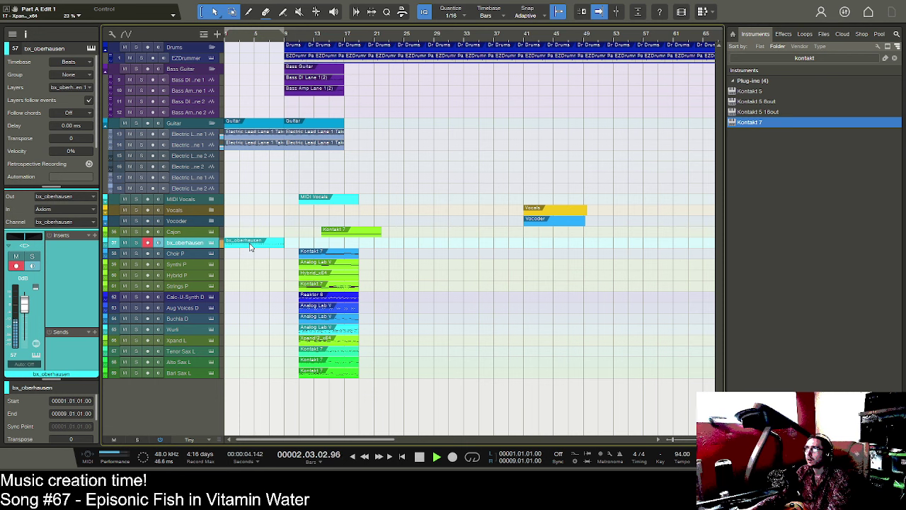
pyautogui.press('space')
# - Transpose all bx_oberhausen notes down one octave, close the note editor and audition the part
pyautogui.doubleClick(249, 243)
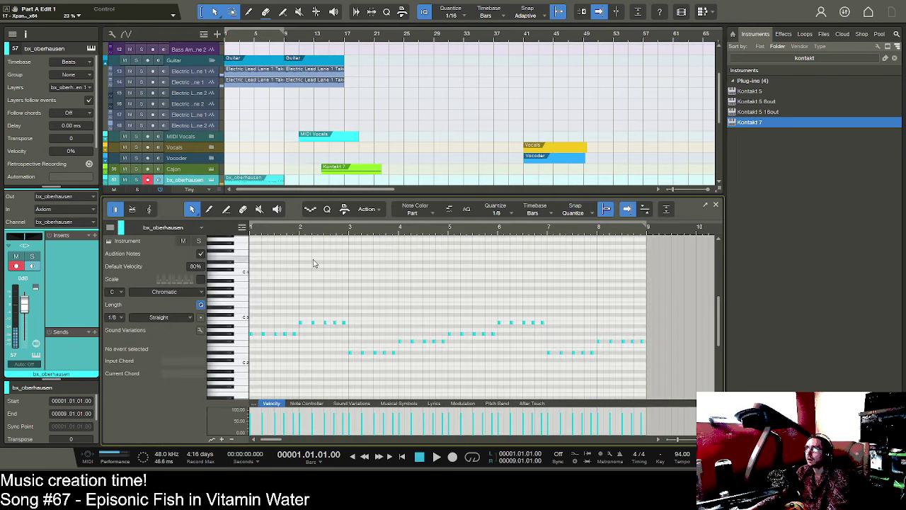
pyautogui.hotkey('ctrl', 'a')
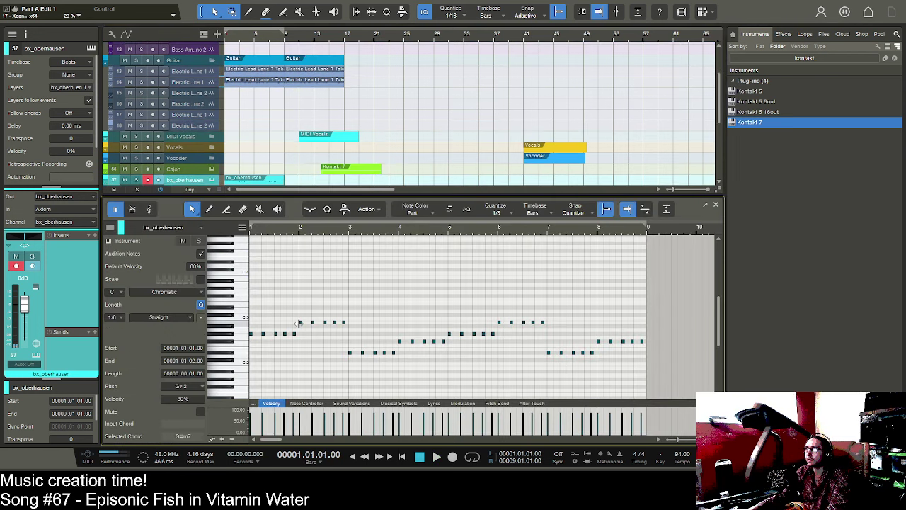
pyautogui.hotkey('shift', 'Down')
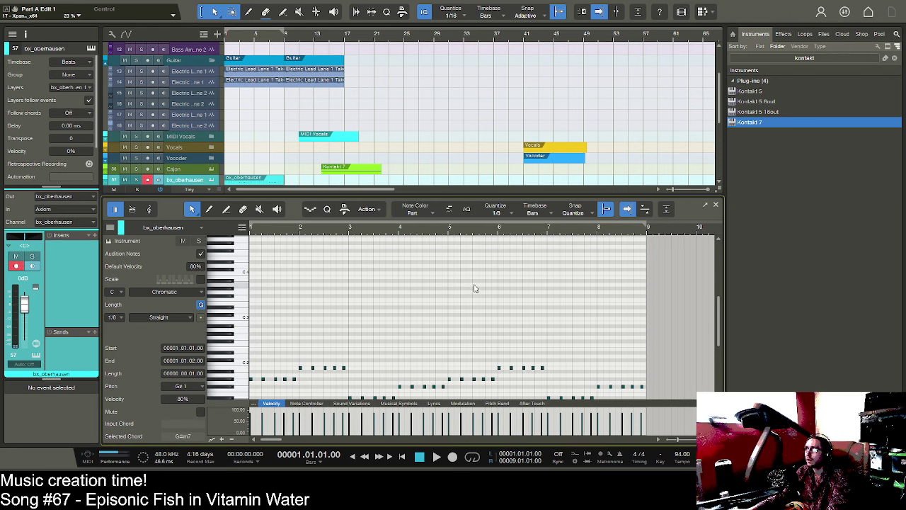
pyautogui.press('space')
pyautogui.press('F2')
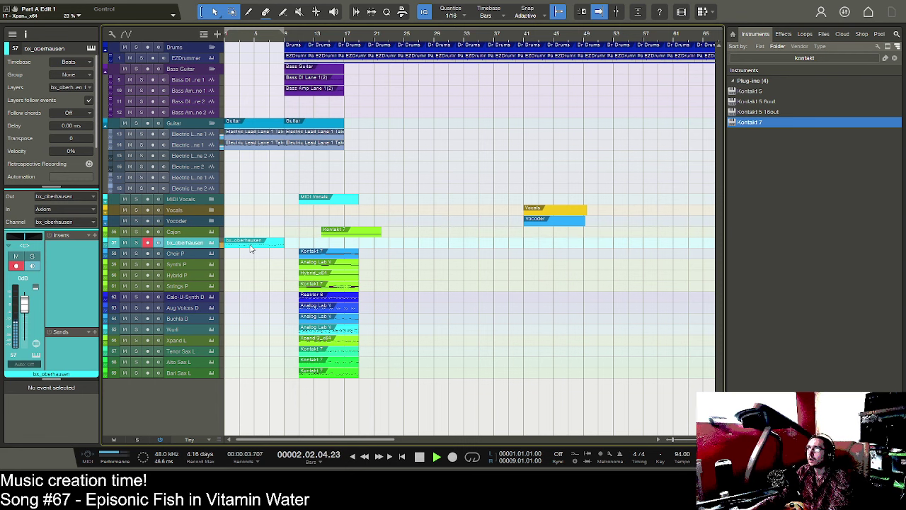
# - Move the bx_oberhausen part to bar 9 and all parts from Choir P down to Bari Sax L to bar 18
pyautogui.moveTo(250, 248); pyautogui.dragTo(311, 248)
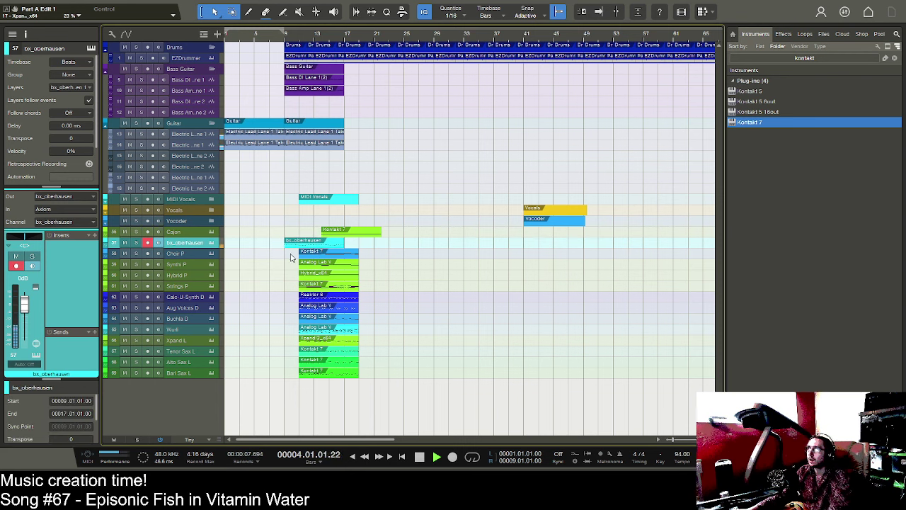
pyautogui.click(328, 255)
pyautogui.moveTo(378, 260); pyautogui.dragTo(382, 259)
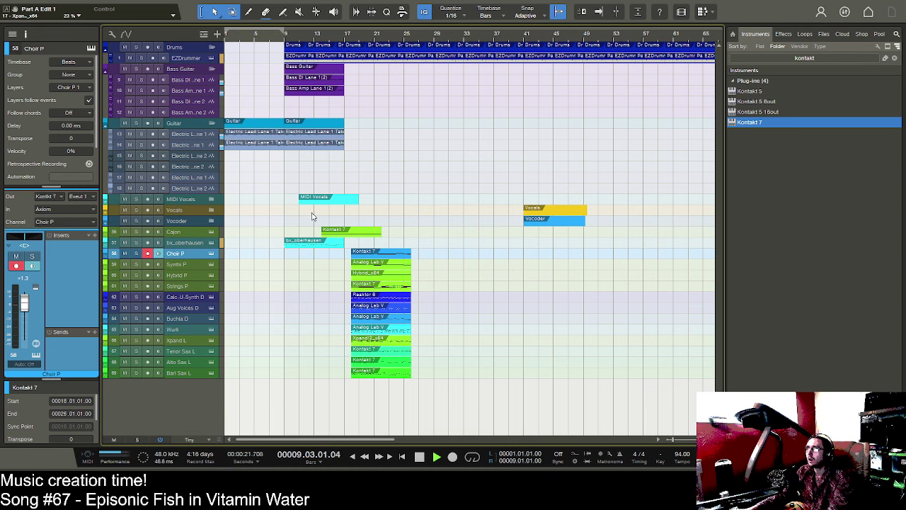
# - Move the MIDI Vocals part to bar 52 and the Cajon part to bar 20, and stop playback
pyautogui.click(349, 204)
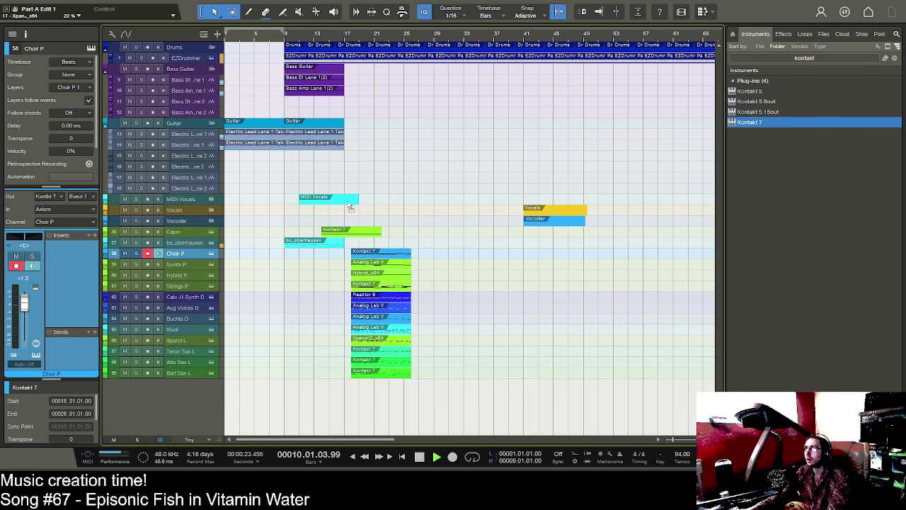
pyautogui.moveTo(439, 203); pyautogui.dragTo(618, 204)
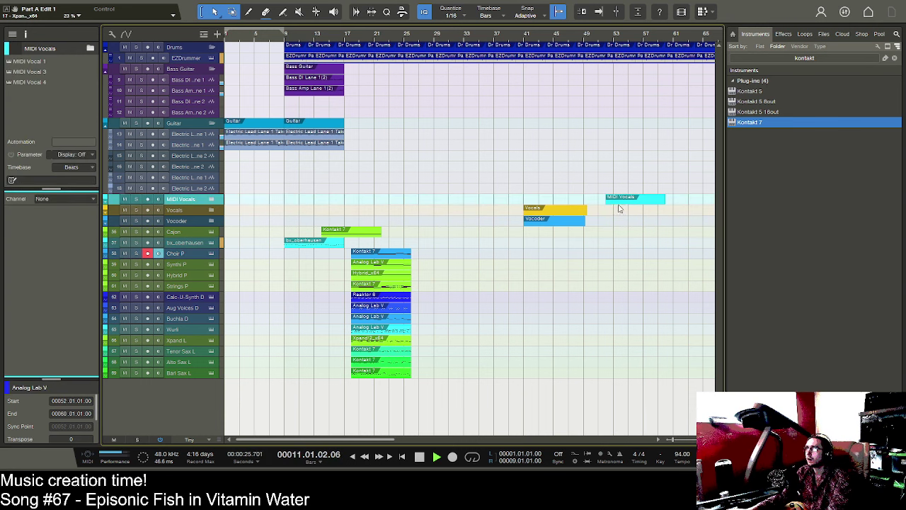
pyautogui.moveTo(360, 234); pyautogui.dragTo(404, 234)
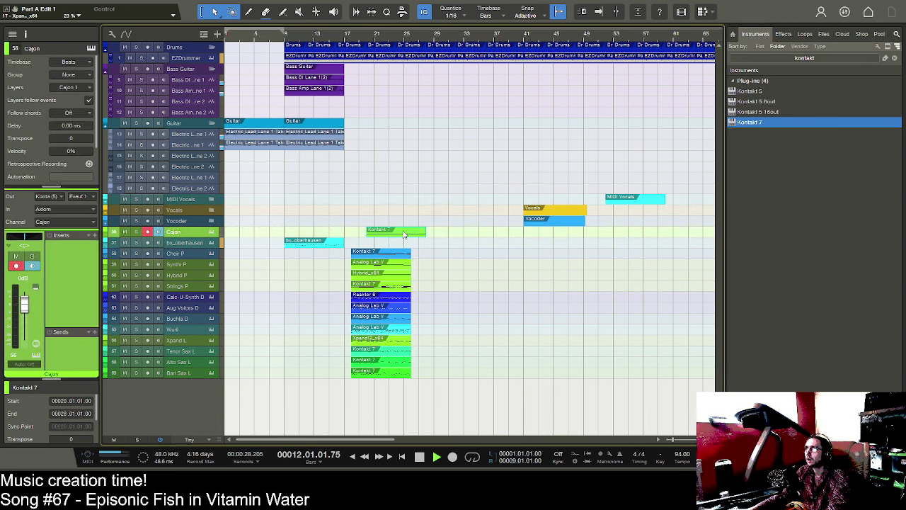
pyautogui.press('space')
# - Try the Calc-U-Synth D part at bar 9
pyautogui.click(369, 297)
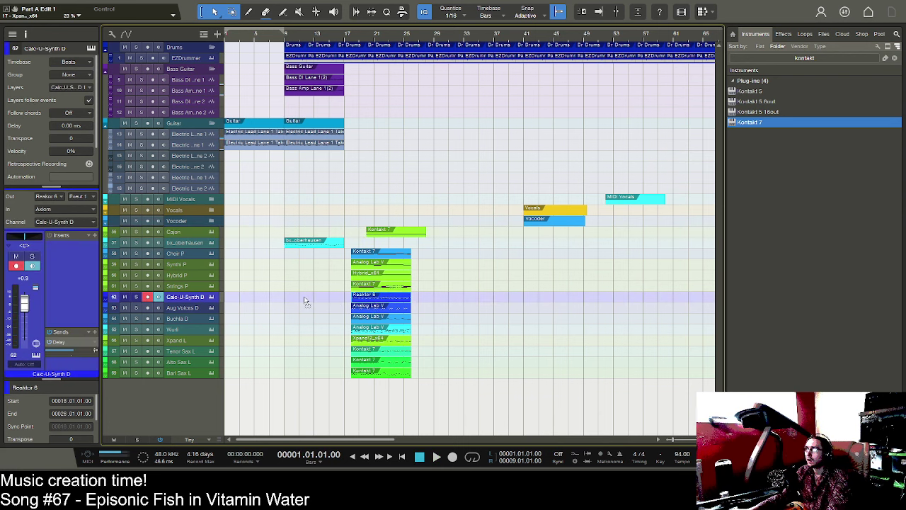
pyautogui.hotkey('ctrl', 'x')
pyautogui.hotkey('ctrl', 'v')
pyautogui.press('space')
pyautogui.press('space')
# - Move the Hybrid P part to bar 1, audition it and duplicate it into bar 9
pyautogui.click(375, 274)
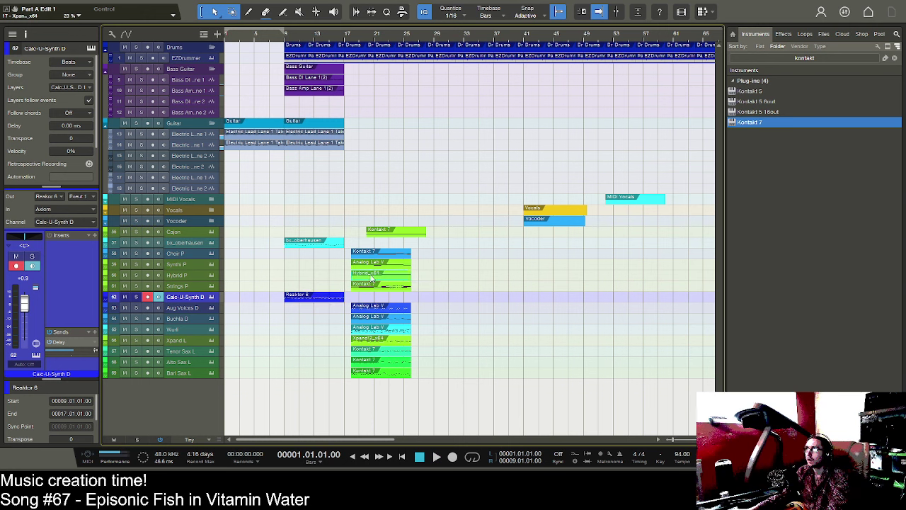
pyautogui.hotkey('ctrl', 'x')
pyautogui.hotkey('ctrl', 'v')
pyautogui.press('space')
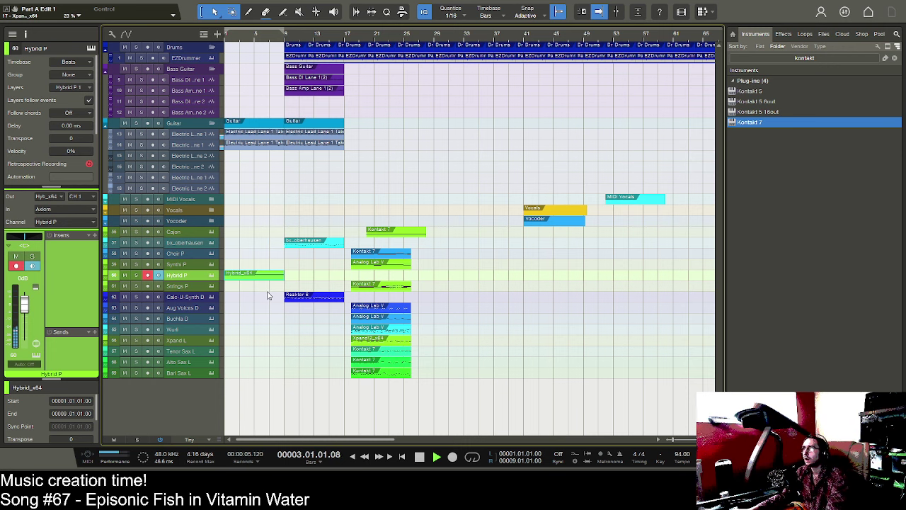
pyautogui.press('d')
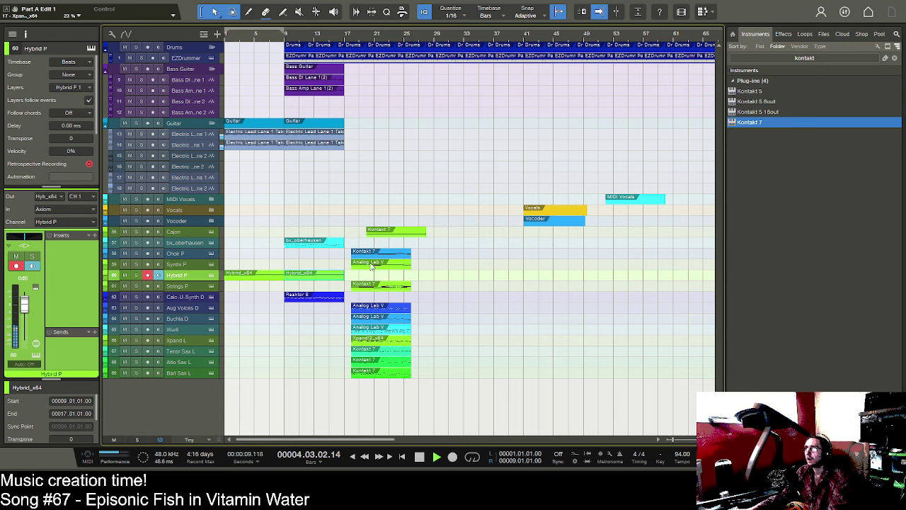
# - Move the Synth P part to bar 9 and lower the Hybrid P track volume to -4.8 dB while listening
pyautogui.click(370, 266)
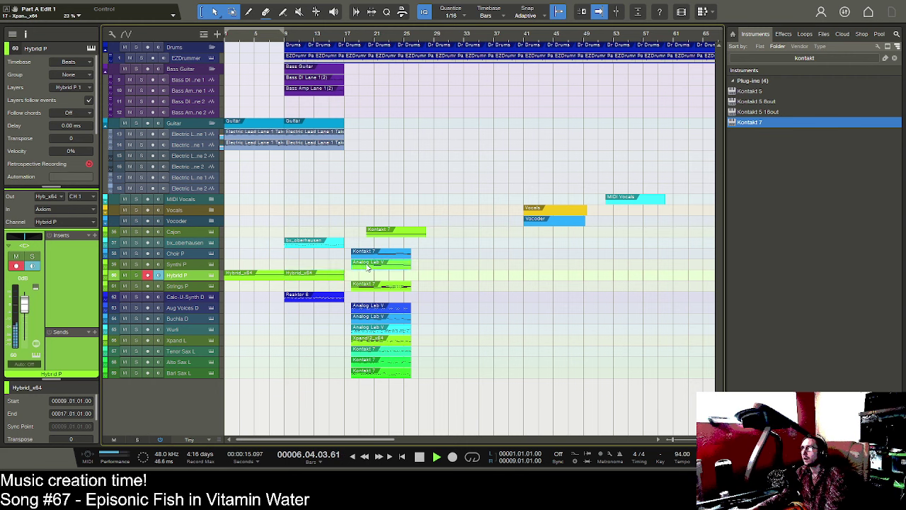
pyautogui.moveTo(302, 271); pyautogui.dragTo(303, 269)
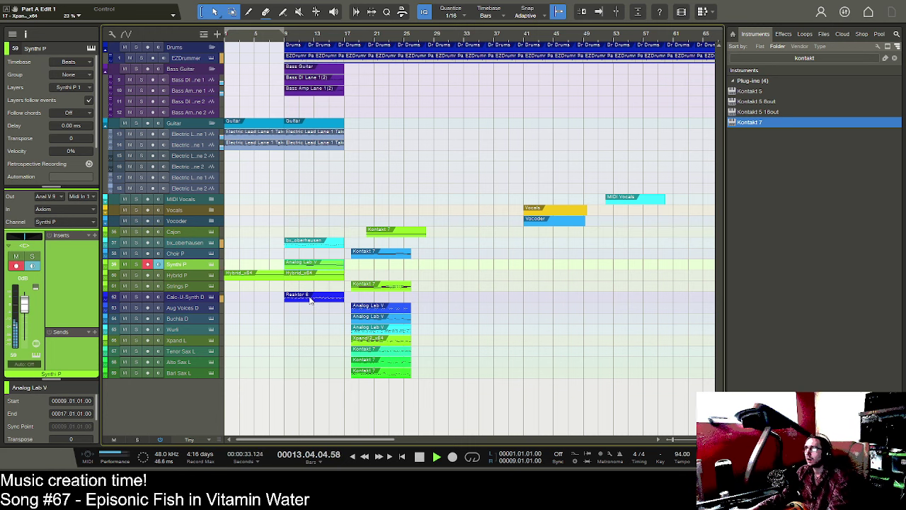
pyautogui.click(248, 276)
pyautogui.moveTo(26, 305); pyautogui.dragTo(26, 311)
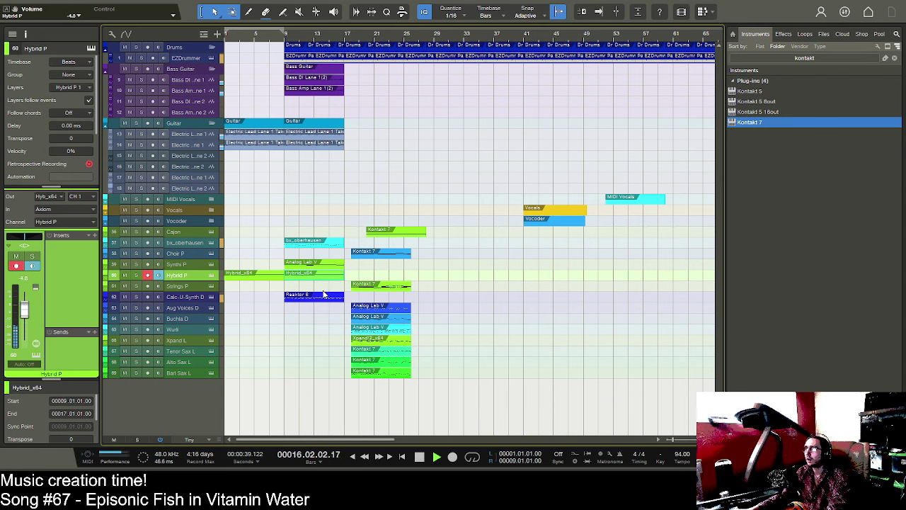
pyautogui.press('space')
# - Move the Calc-U-Synth D part to bar 18 and the Buchla D part to bar 9, and audition the arrangement
pyautogui.click(319, 297)
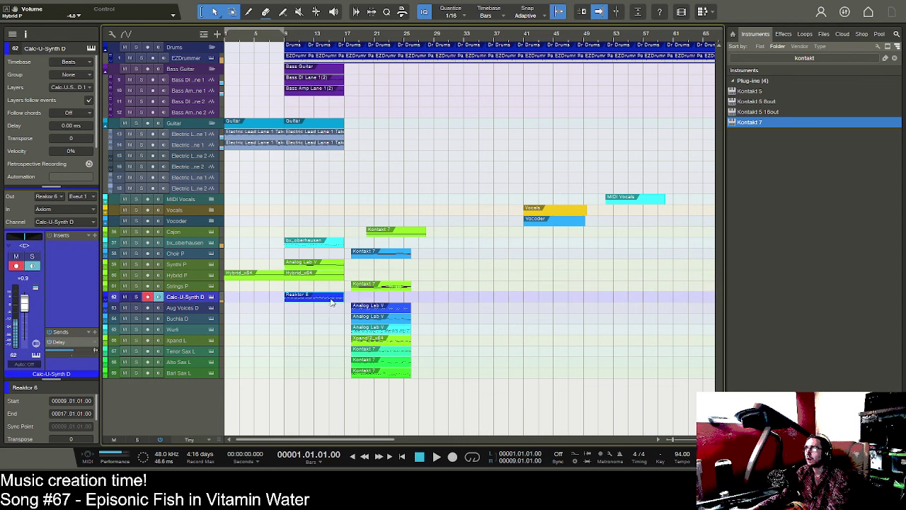
pyautogui.moveTo(390, 298); pyautogui.dragTo(386, 299)
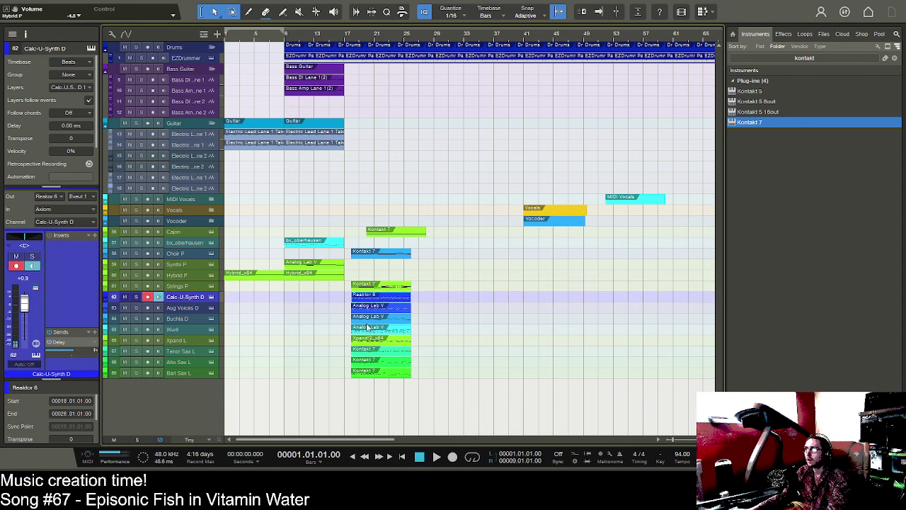
pyautogui.click(366, 320)
pyautogui.moveTo(302, 322); pyautogui.dragTo(301, 321)
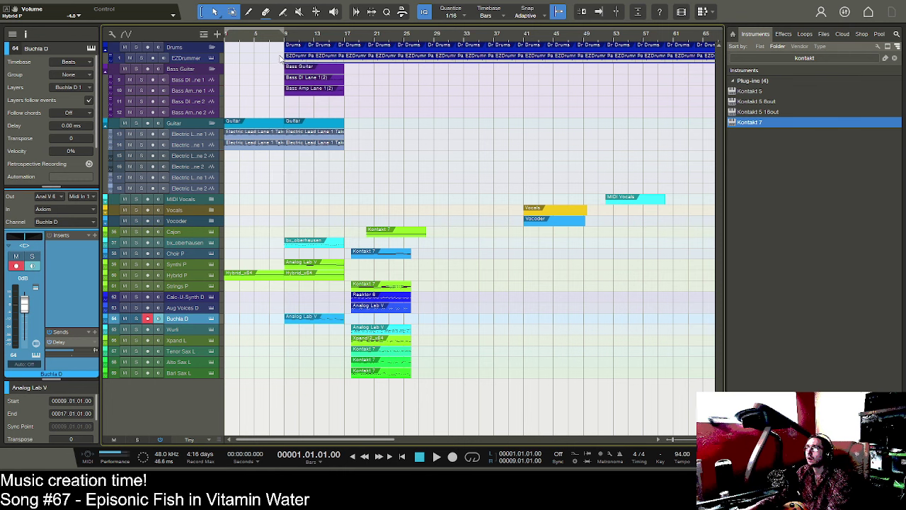
pyautogui.click(276, 31)
pyautogui.press('space')
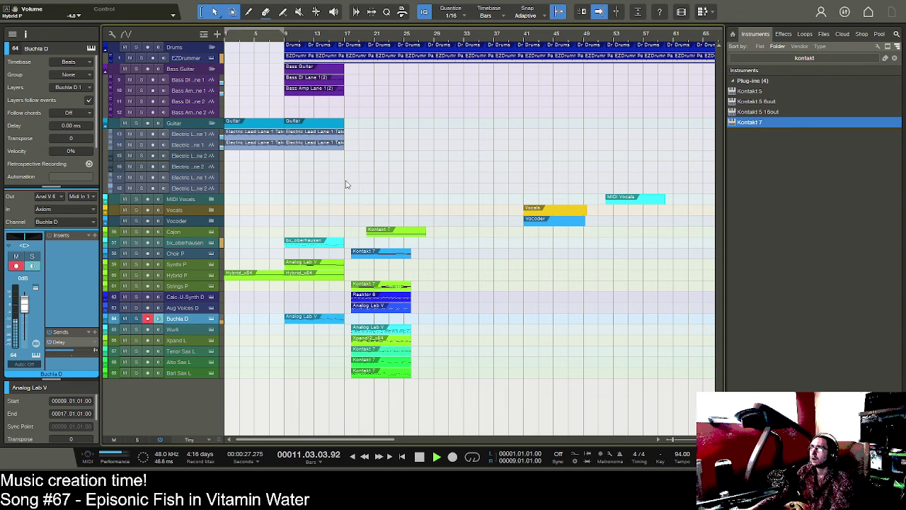
# - Duplicate the eight-bar bass and guitar parts at bar 9 into bar 17
pyautogui.click(313, 82)
pyautogui.press('d')
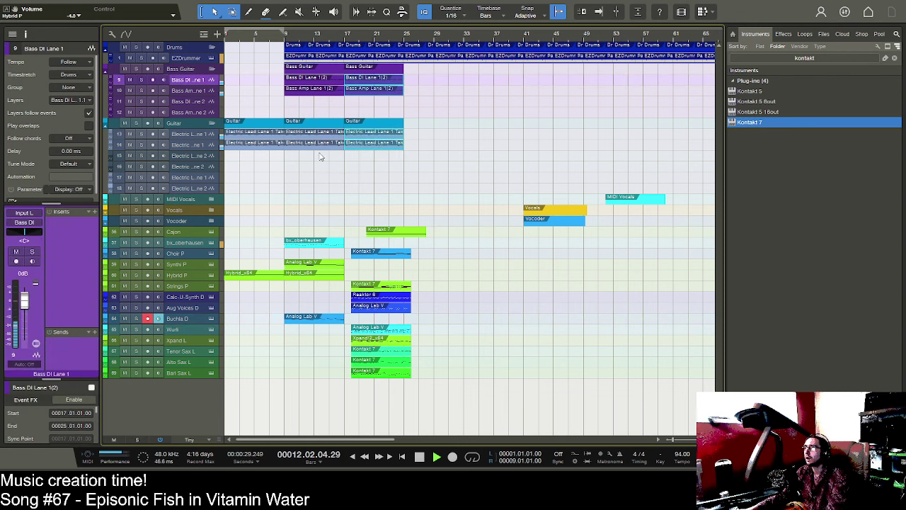
pyautogui.click(351, 210)
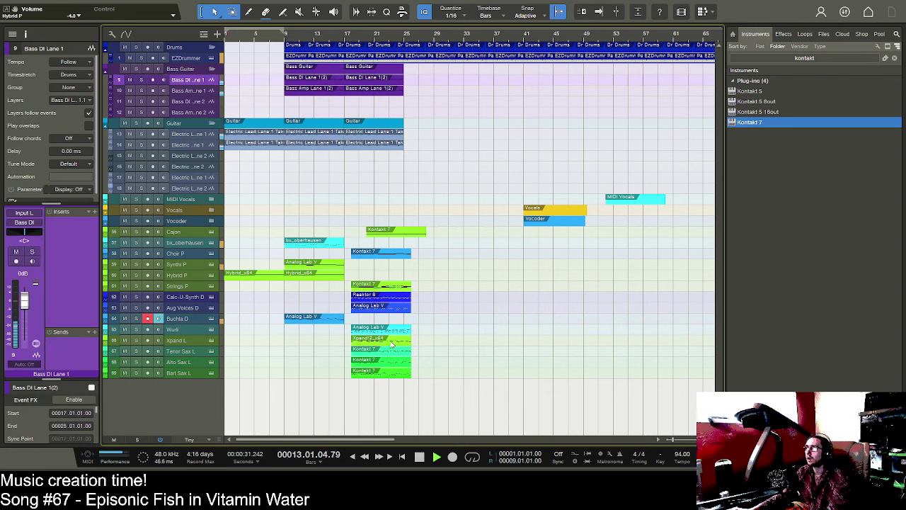
# - Move the unplaced group of parts at bar 18, including Choir P, Strings P, Wurli and the saxes, together with Cajon, nine bars later to bar 27
pyautogui.moveTo(390, 341); pyautogui.dragTo(407, 374)
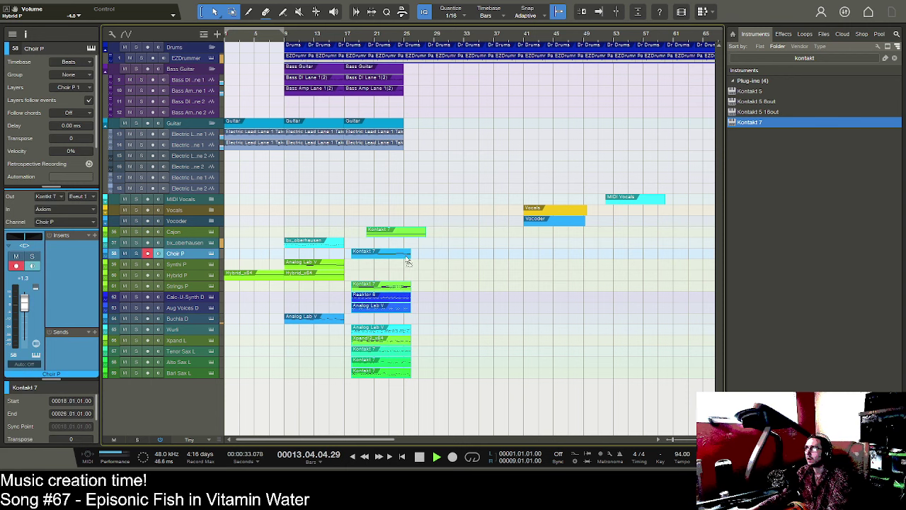
pyautogui.moveTo(406, 255); pyautogui.dragTo(440, 254)
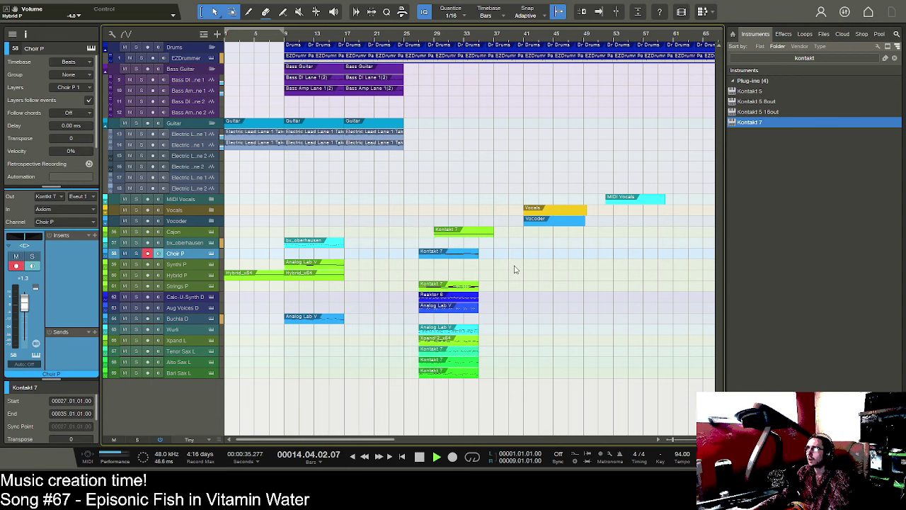
# - Stop playback and expand the Vocals and Lead Vocals folders to reach their individual lanes
pyautogui.click(106, 212)
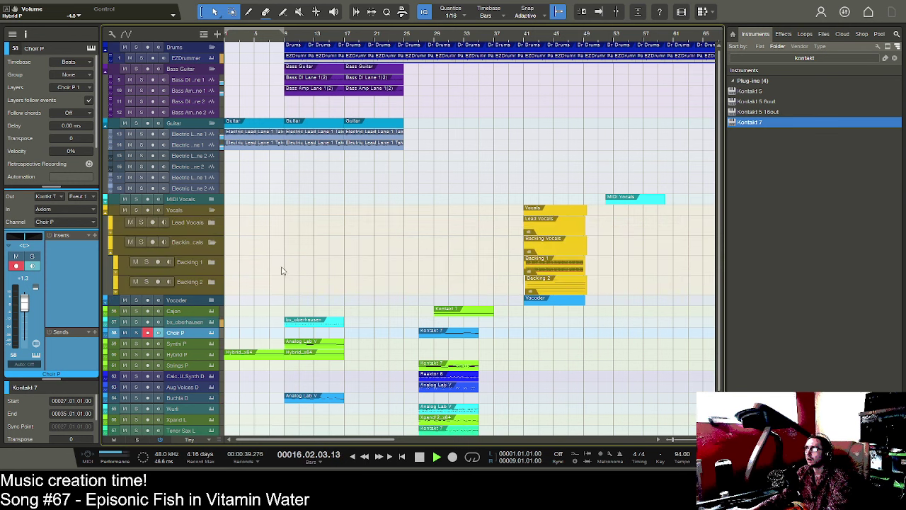
pyautogui.press('space')
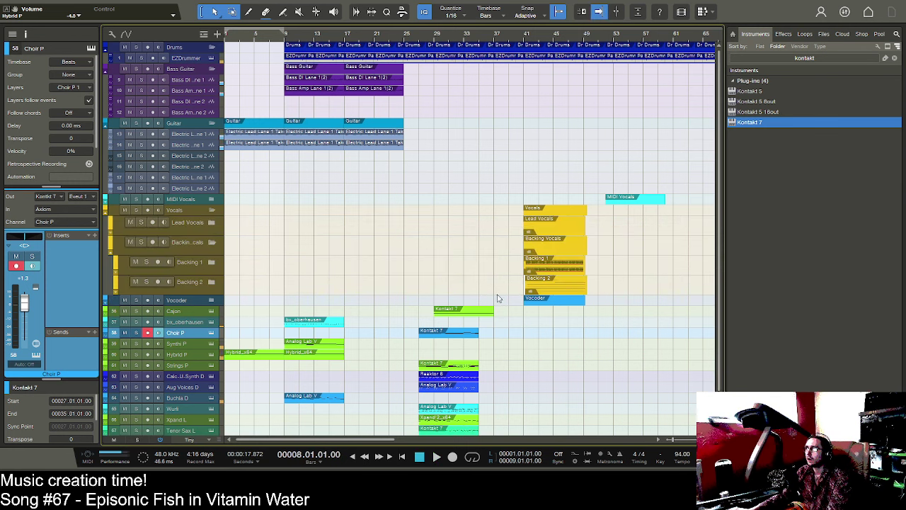
pyautogui.click(110, 237)
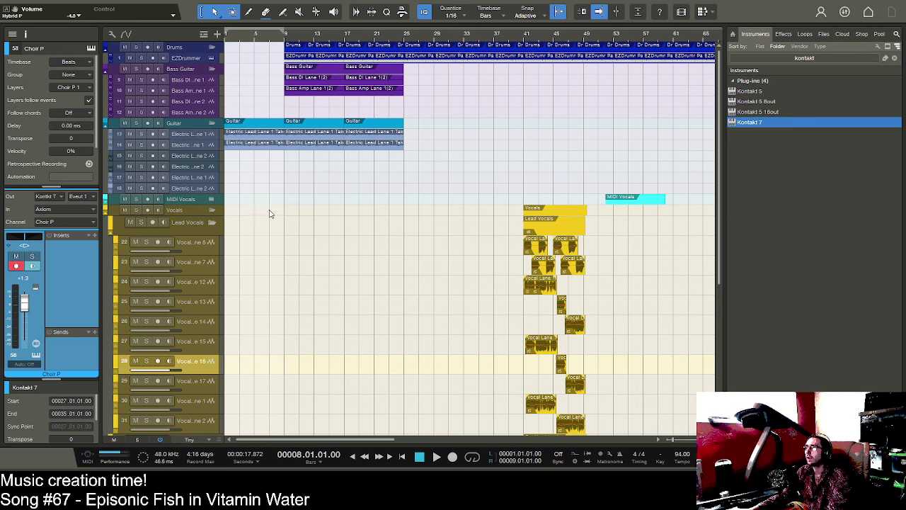
pyautogui.scroll(-5, 295, 237)
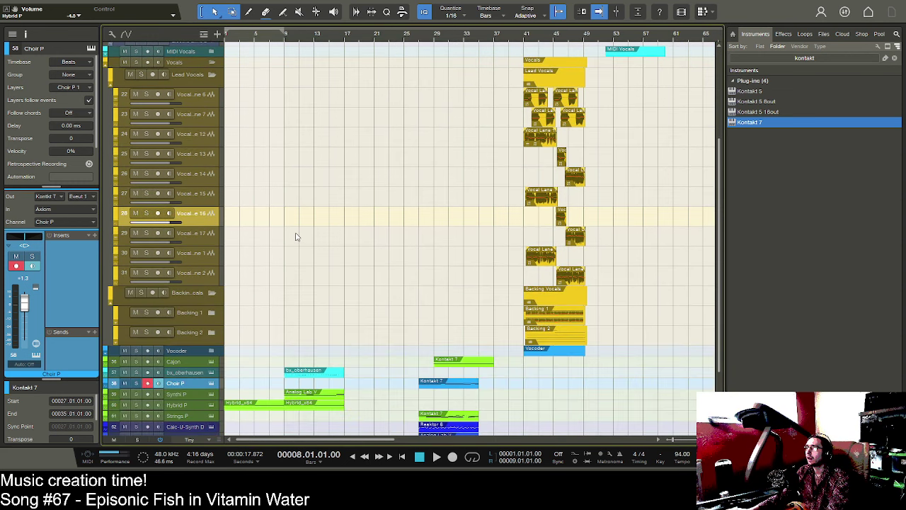
pyautogui.scroll(-2, 295, 237)
pyautogui.scroll(2, 296, 237)
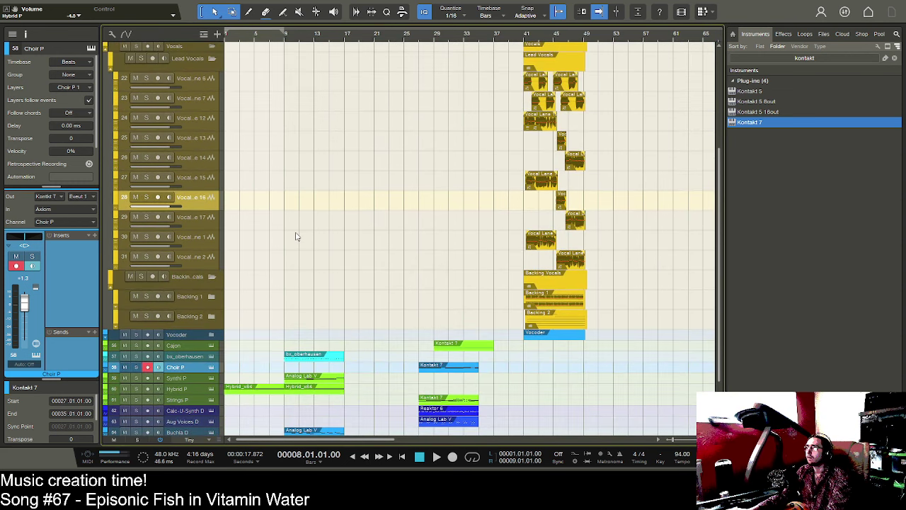
# - Solo Vocal Lane 1, Vocal Lane 2 and Backing 2, and audition the vocals from bar 41
pyautogui.click(146, 236)
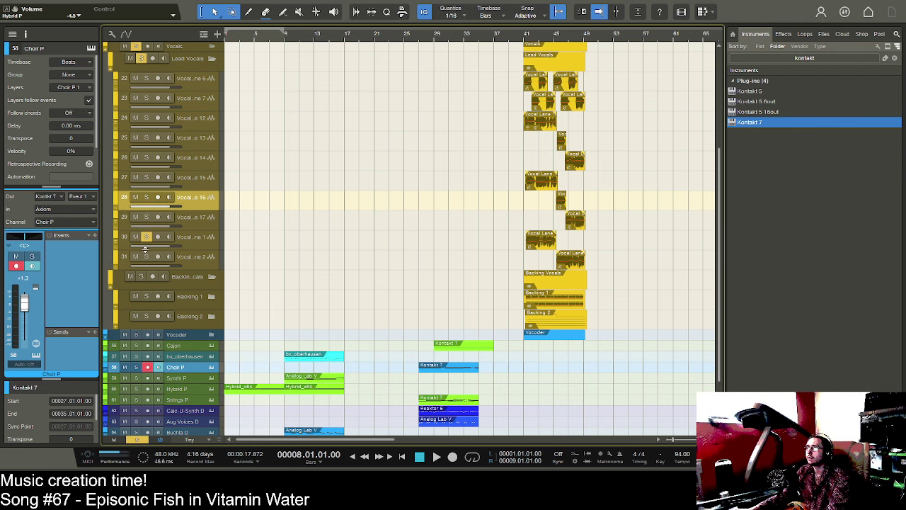
pyautogui.click(148, 237)
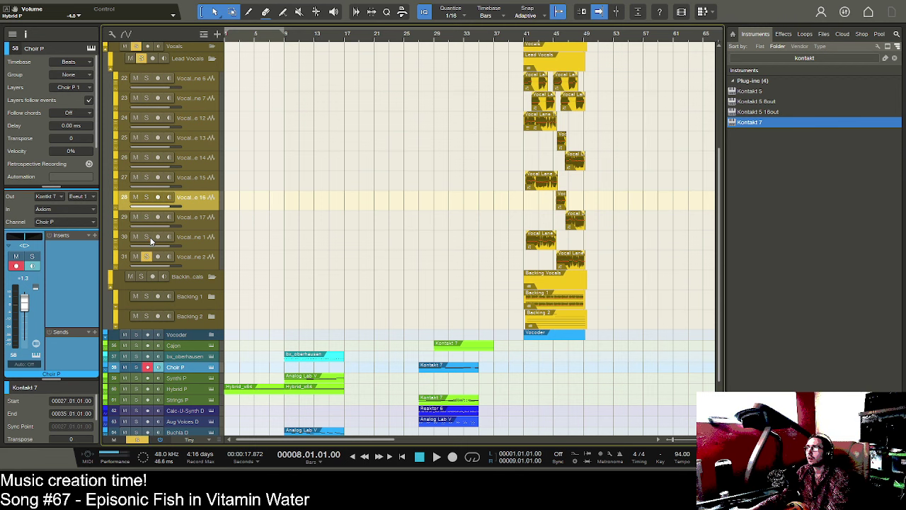
pyautogui.click(147, 256)
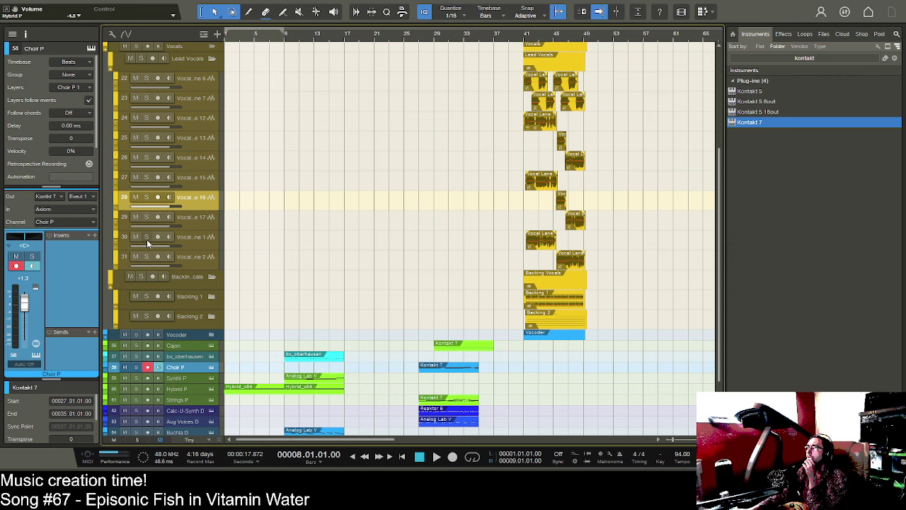
pyautogui.click(147, 238)
pyautogui.click(146, 256)
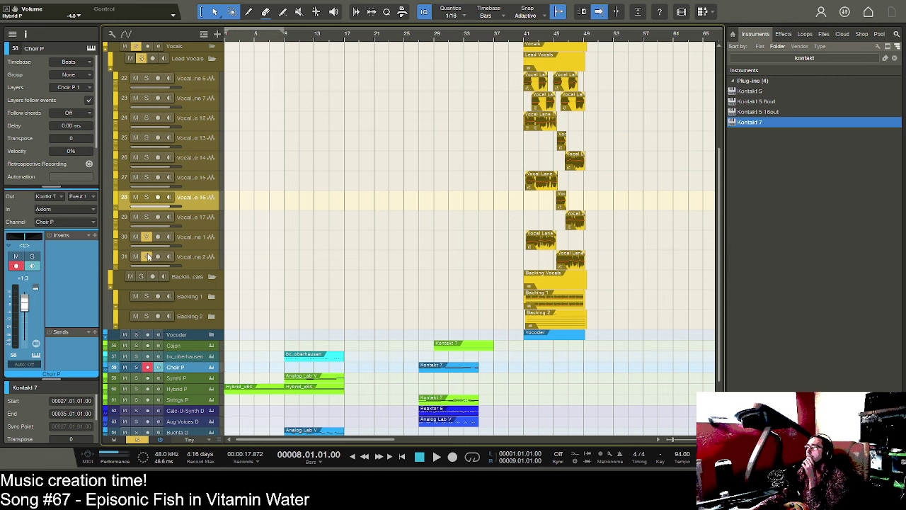
pyautogui.click(525, 39)
pyautogui.click(145, 316)
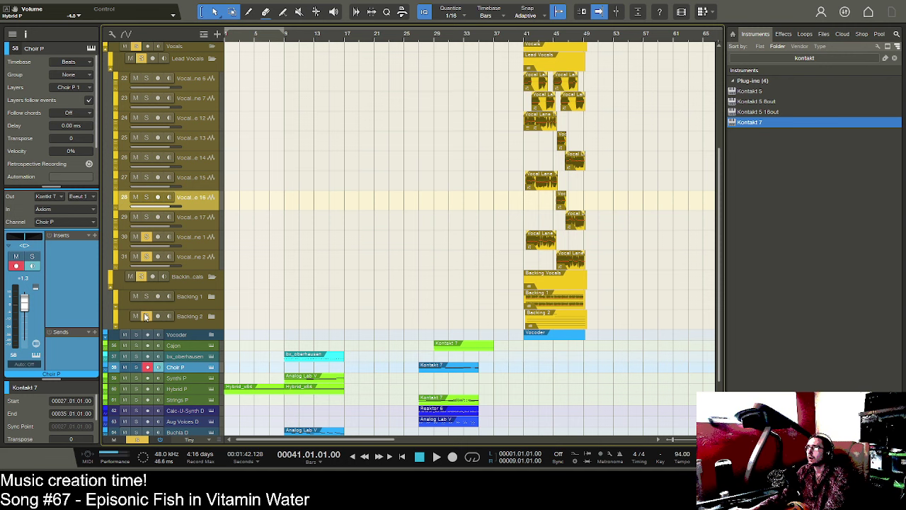
pyautogui.press('space')
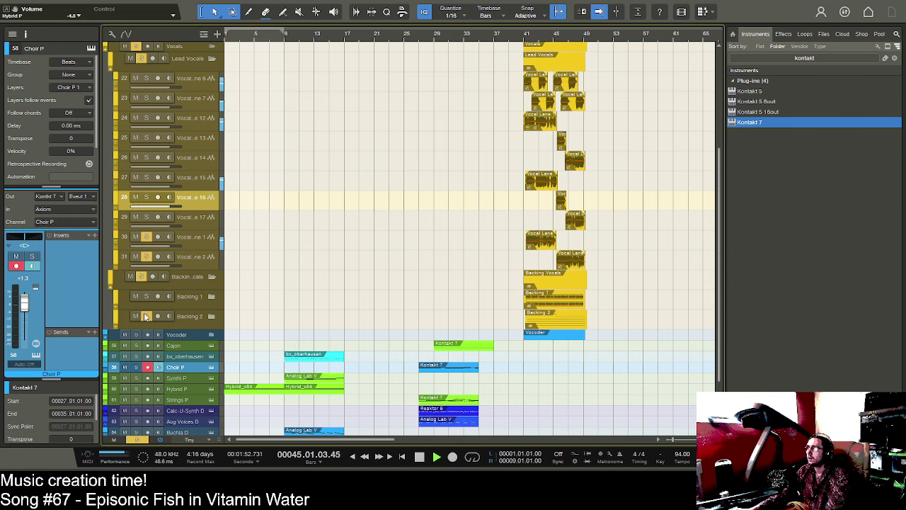
pyautogui.press('space')
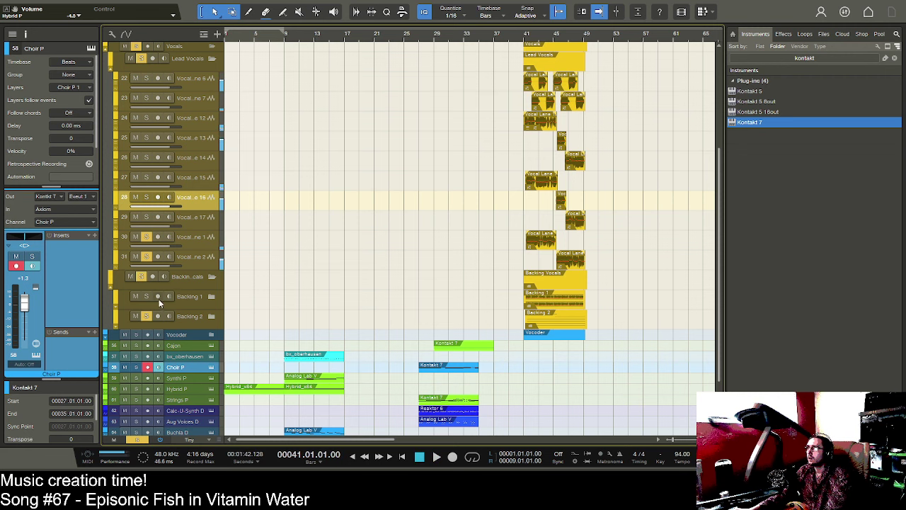
# - Clear the solos on Vocal Lane 1, Vocal Lane 2 and Backing 2
pyautogui.click(143, 239)
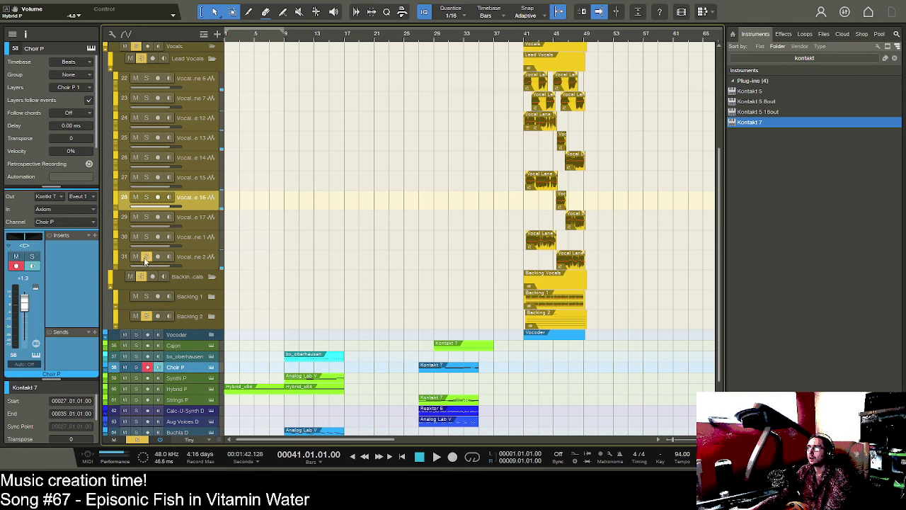
pyautogui.click(146, 258)
pyautogui.click(144, 315)
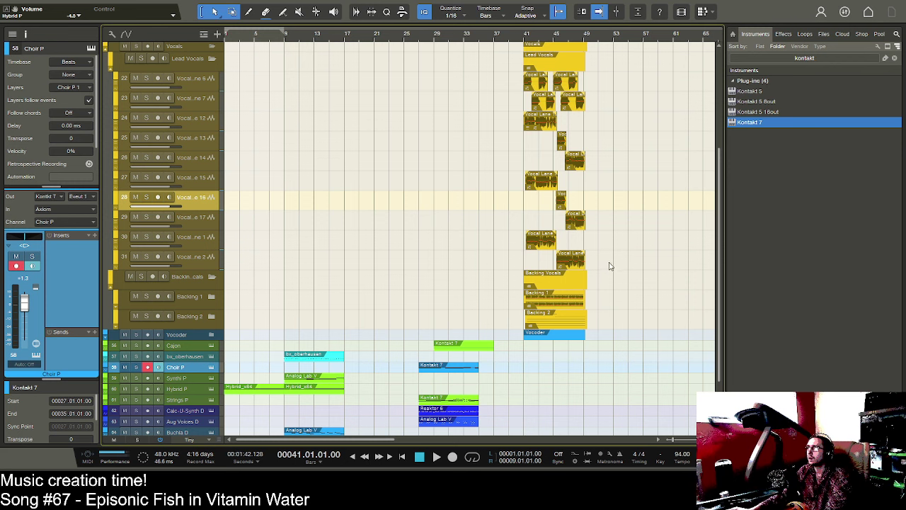
# - Move the Vocal Lane 1, Vocal Lane 2 and Backing 2 parts together from bar 41 to bar 17
pyautogui.click(542, 244)
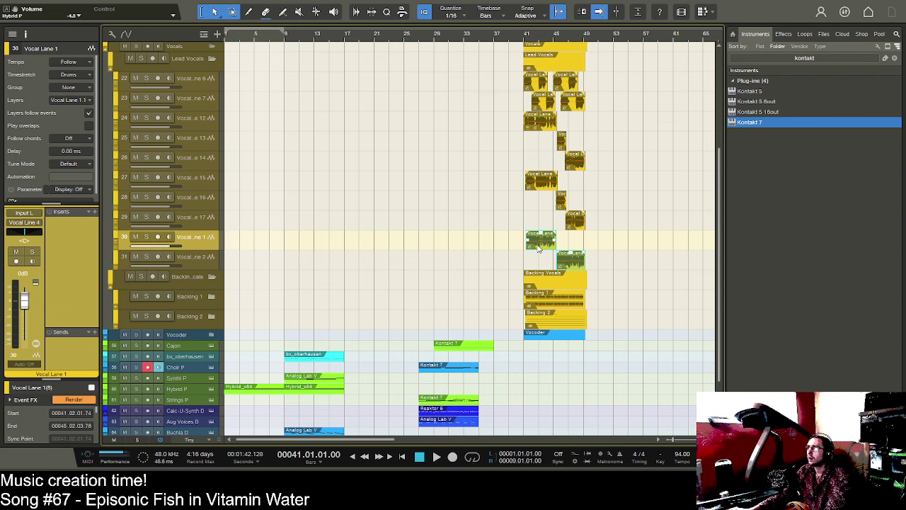
pyautogui.keyDown('shift'); pyautogui.click(543, 323); pyautogui.keyUp('shift')
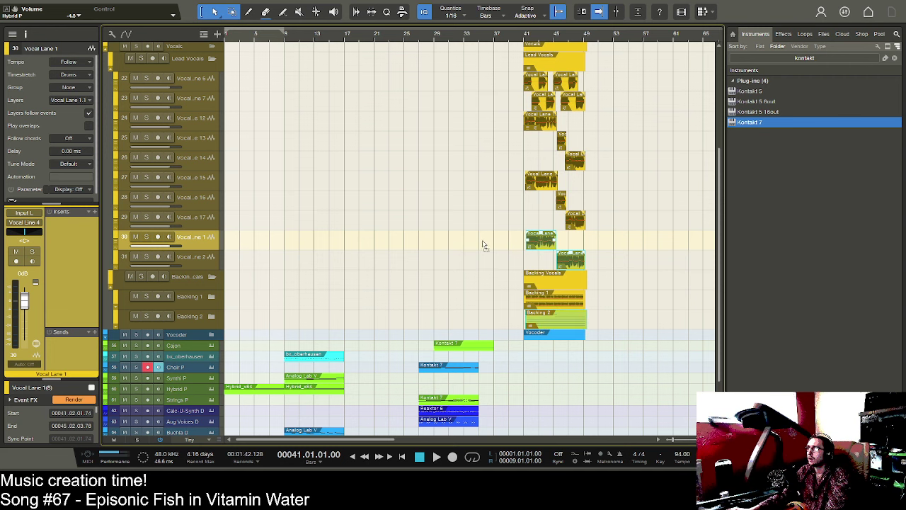
pyautogui.moveTo(361, 241); pyautogui.dragTo(359, 240)
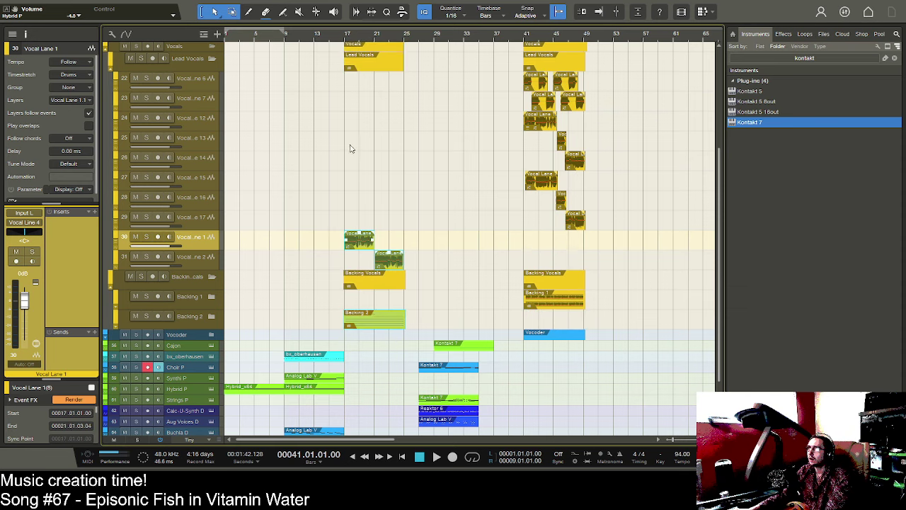
# - Duplicate the bx_oberhausen and Synthi P parts at bar 9 into bar 17
pyautogui.moveTo(333, 36); pyautogui.dragTo(358, 47)
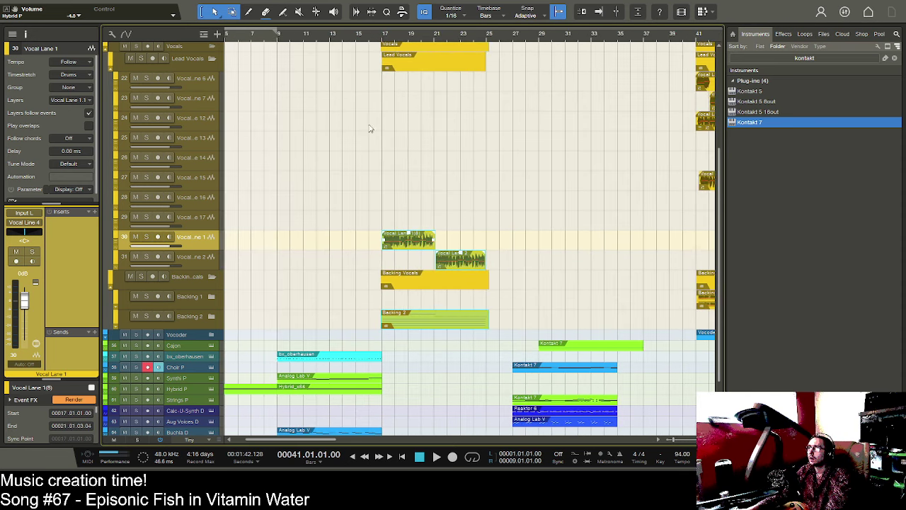
pyautogui.scroll(-5, 362, 182)
pyautogui.scroll(1, 362, 182)
pyautogui.scroll(1, 362, 181)
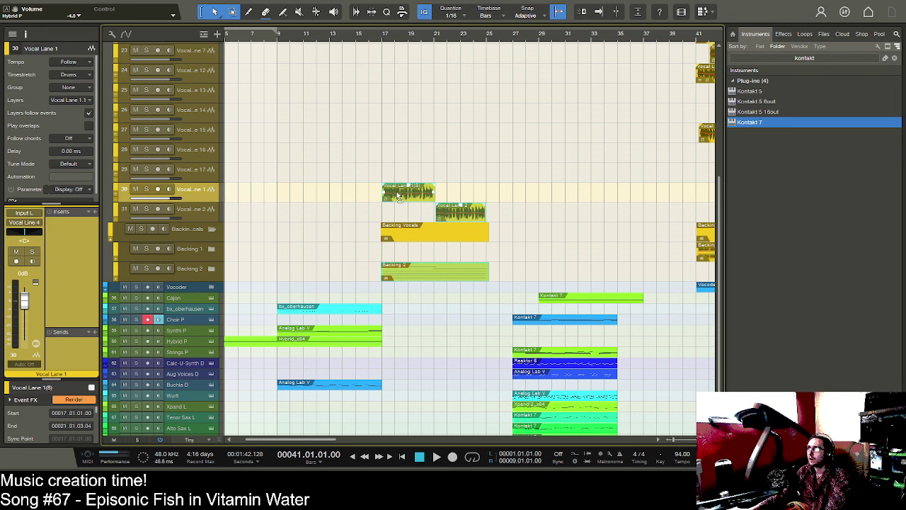
pyautogui.click(347, 309)
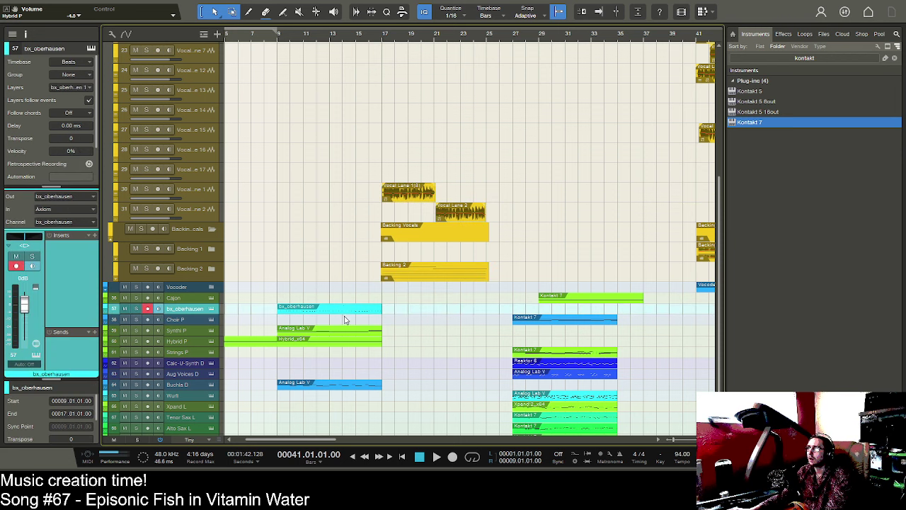
pyautogui.hotkey('ctrl', 'd')
pyautogui.click(344, 330)
pyautogui.hotkey('ctrl', 'd')
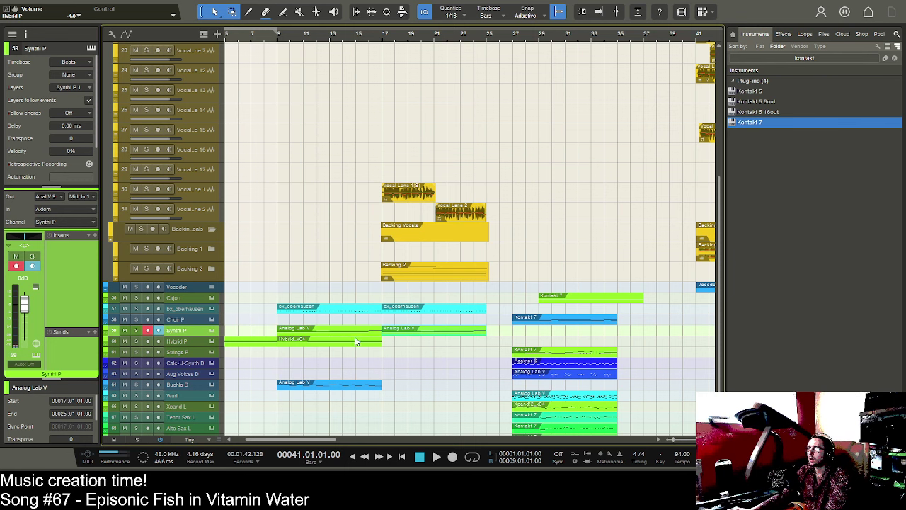
# - Play the arrangement from bar 16 to check how the vocals enter at bar 17
pyautogui.scroll(10, 368, 312)
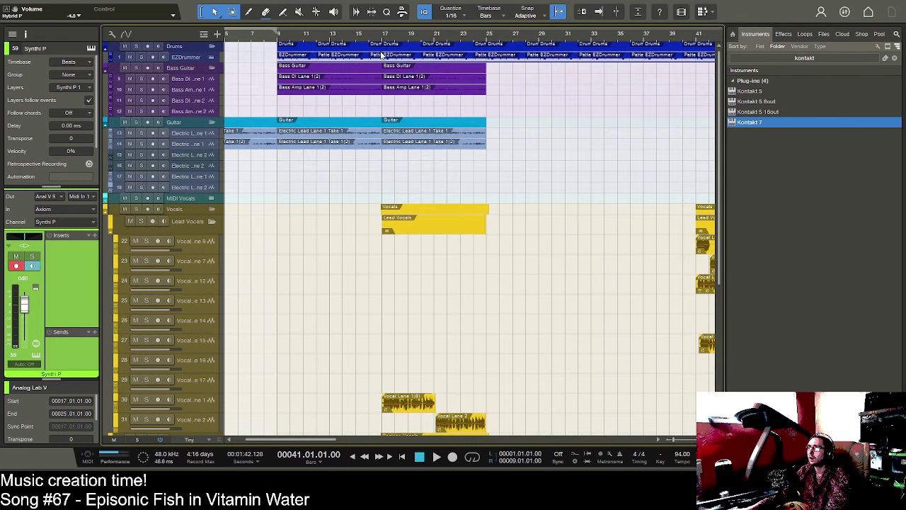
pyautogui.doubleClick(369, 35)
pyautogui.scroll(-5, 379, 159)
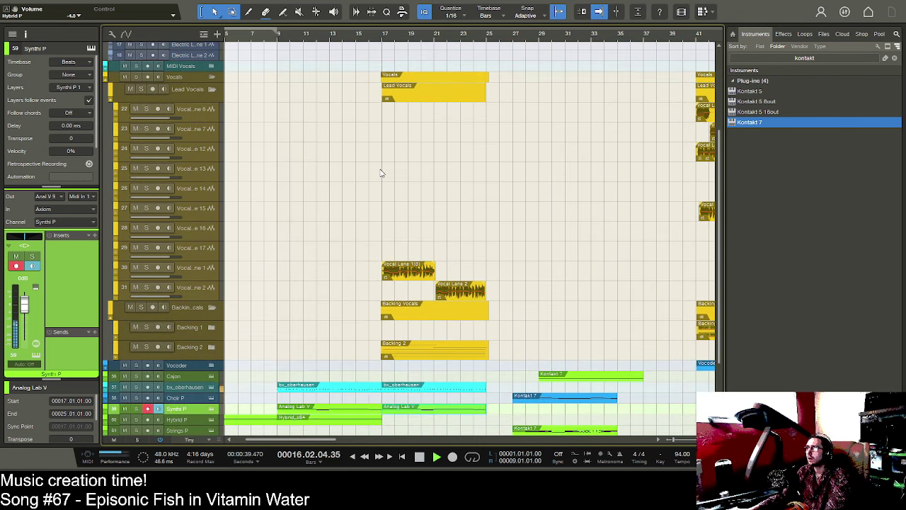
pyautogui.scroll(-1, 380, 173)
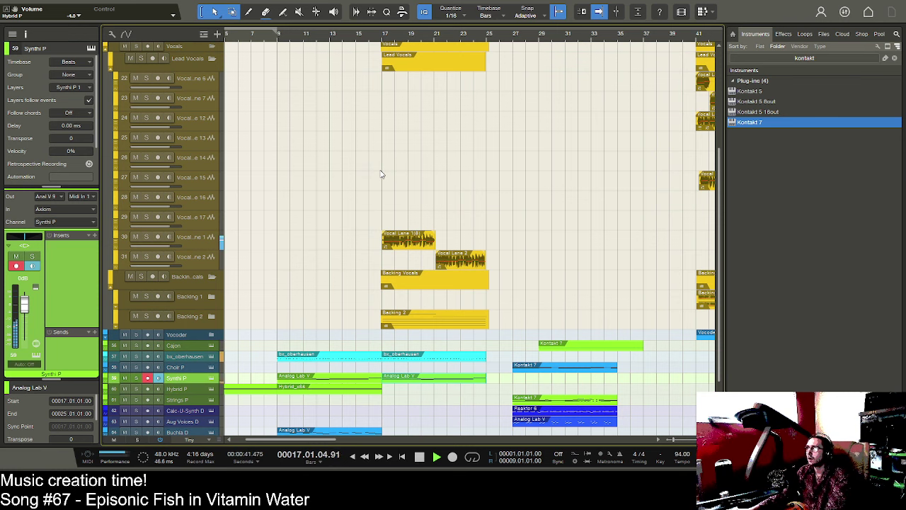
pyautogui.press('space')
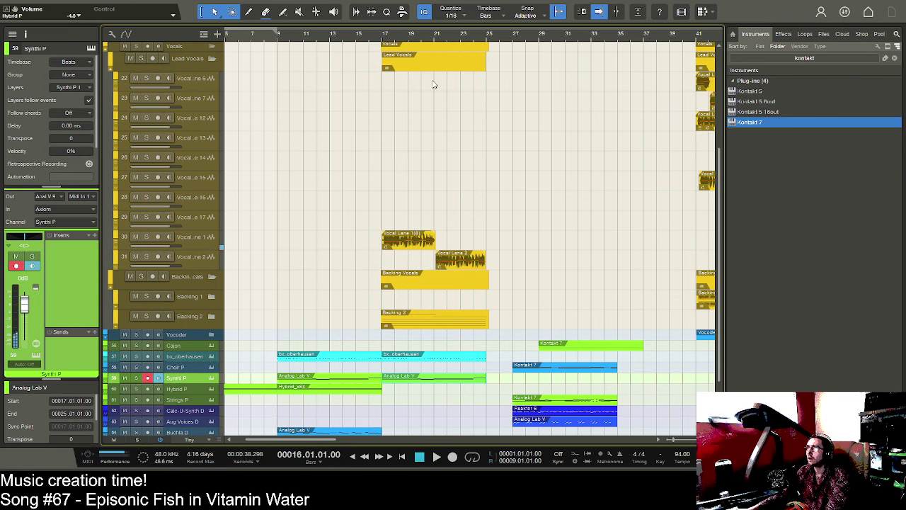
# - Try shifting the vocal parts at bar 17 to beat 2 of that bar, and audition the timing from bar 16
pyautogui.scroll(1, 429, 74)
pyautogui.click(416, 67)
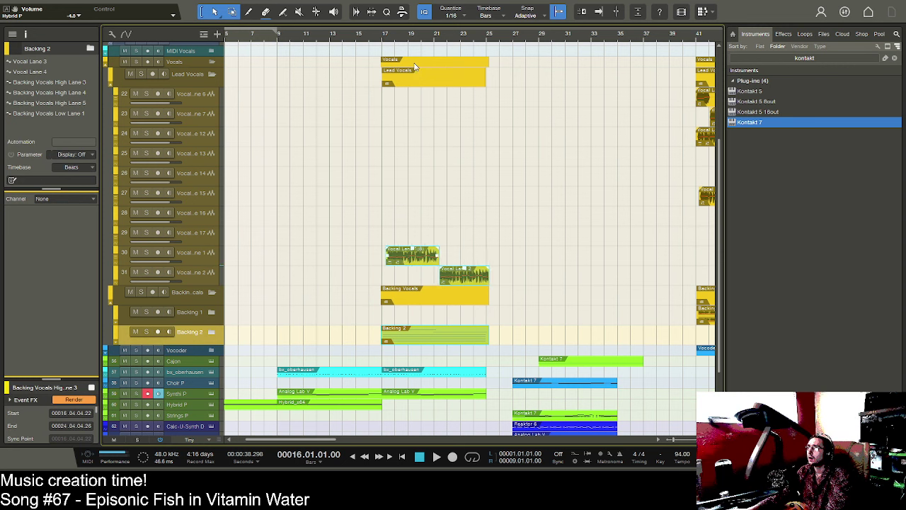
pyautogui.moveTo(411, 67); pyautogui.dragTo(415, 67)
pyautogui.press('space')
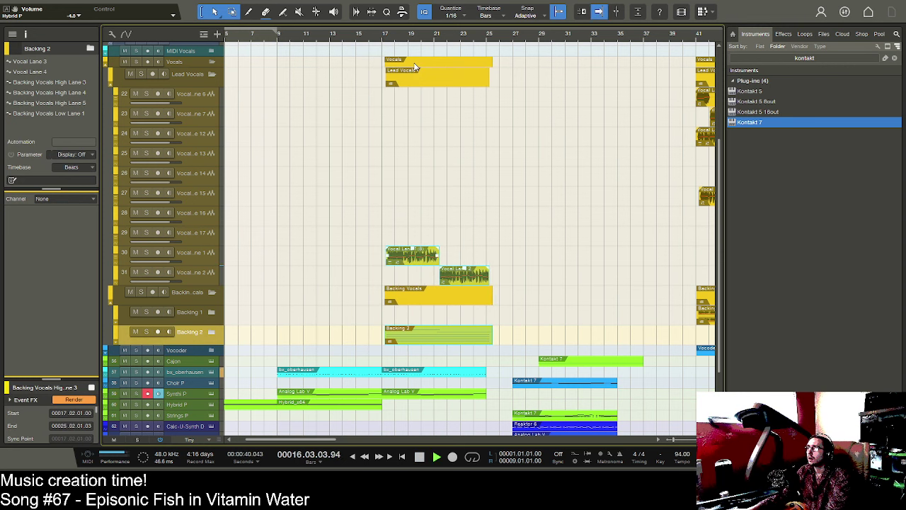
pyautogui.press('space')
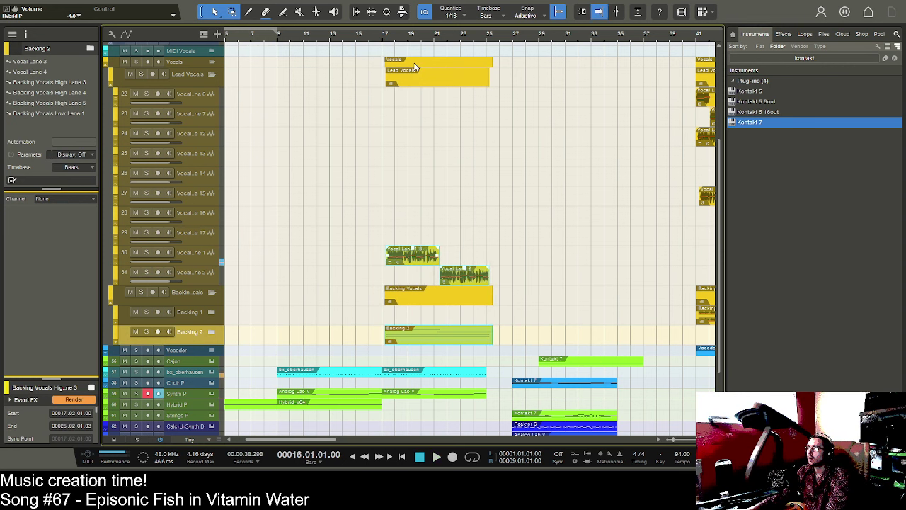
# - Try the vocal parts on beat 4 of bar 16, audition them, and nudge them onto the start of bar 17
pyautogui.moveTo(415, 66); pyautogui.dragTo(407, 66)
pyautogui.press('space')
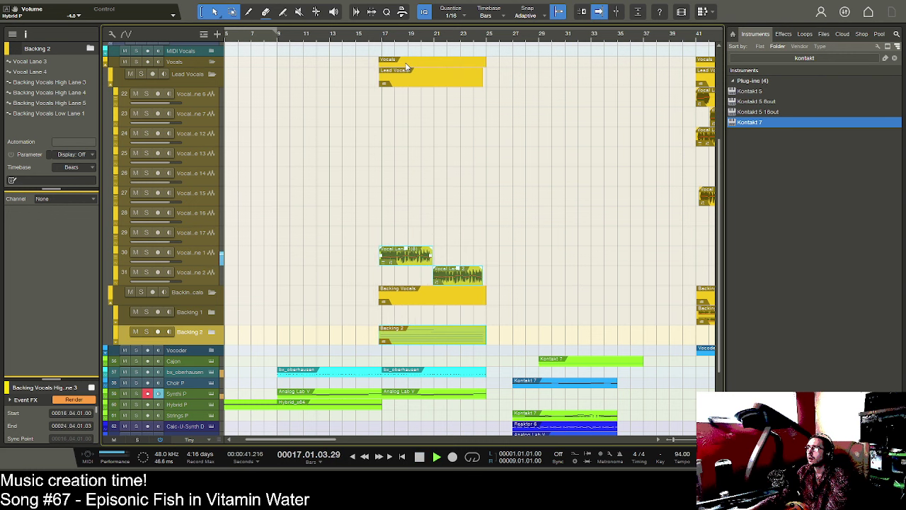
pyautogui.press('space')
pyautogui.hotkey('alt', 'Right')
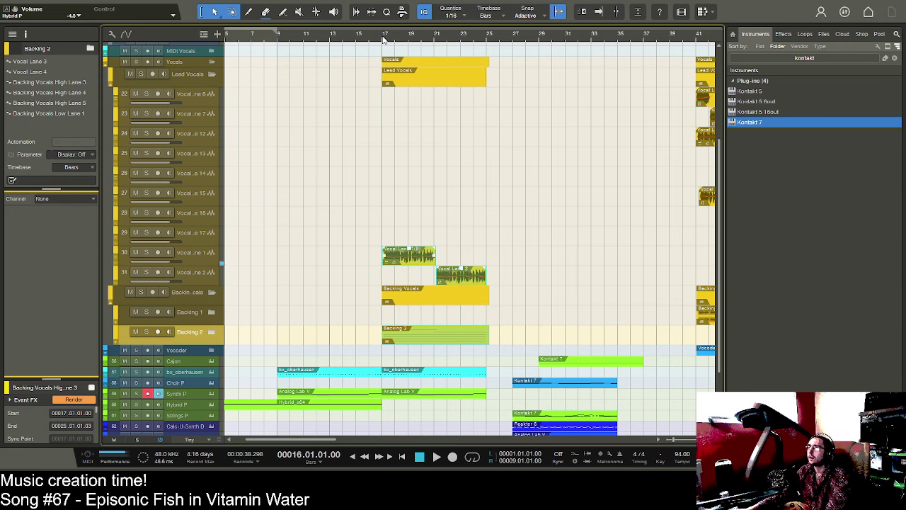
# - Audition the repositioned vocals with the arrangement from bar 16 through bar 24
pyautogui.press('e')
pyautogui.press('space')
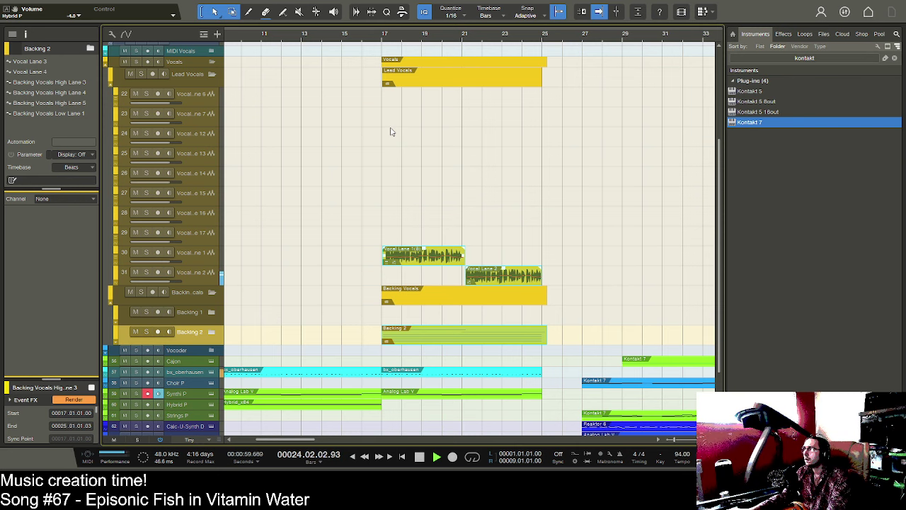
pyautogui.press('space')
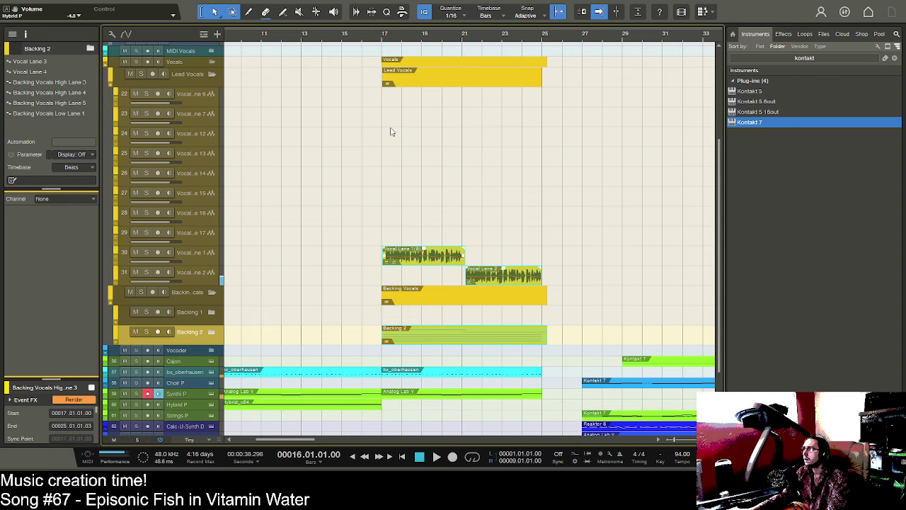
pyautogui.scroll(3, 390, 120)
pyautogui.moveTo(378, 26); pyautogui.dragTo(377, 23)
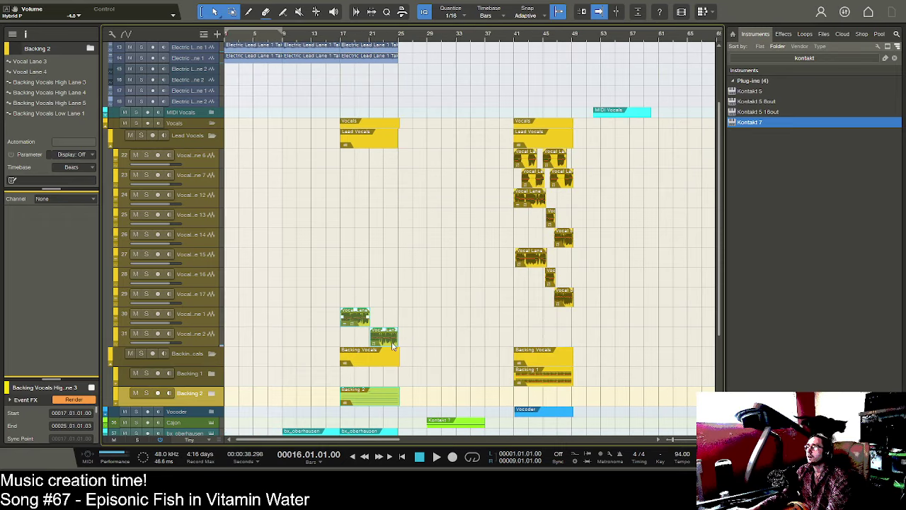
# - Move the second Hybrid P clip from bar 9 to start at bar 17 while playing the song from the beginning
pyautogui.click(419, 456)
pyautogui.click(435, 456)
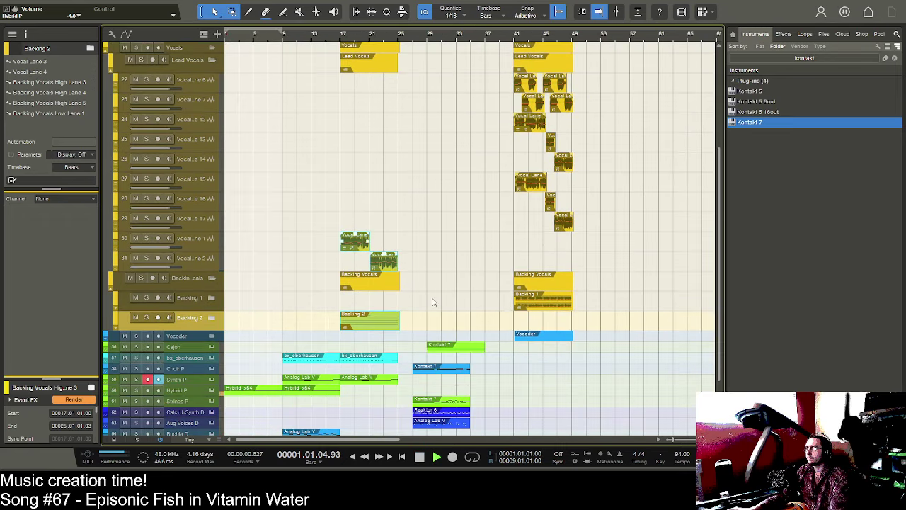
pyautogui.scroll(-2, 434, 302)
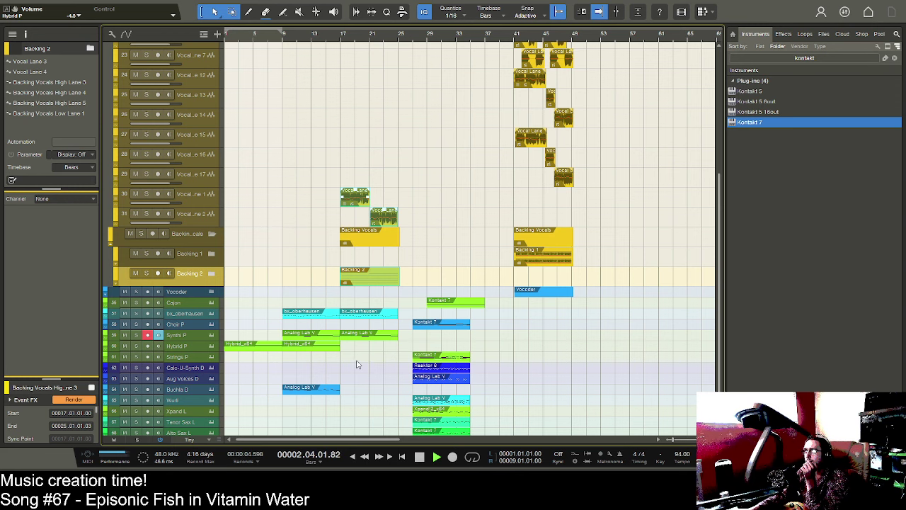
pyautogui.click(310, 346)
pyautogui.doubleClick(310, 348)
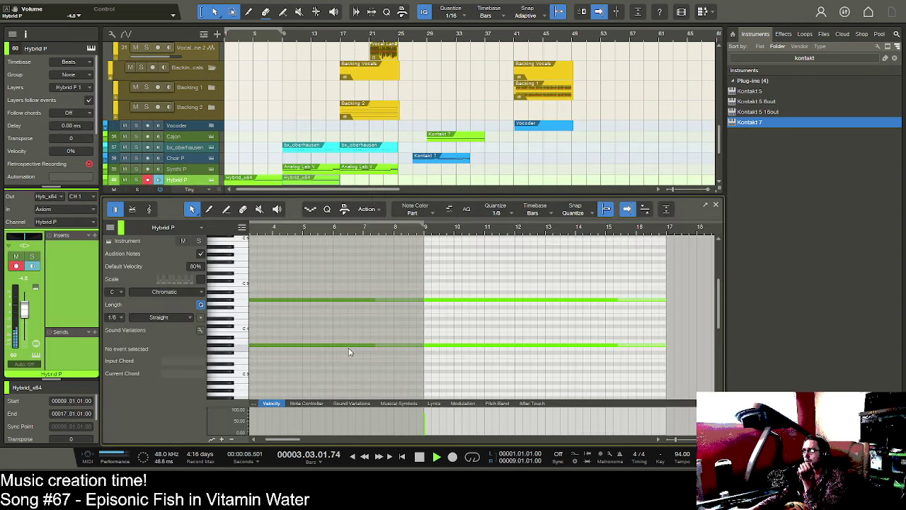
pyautogui.press('F2')
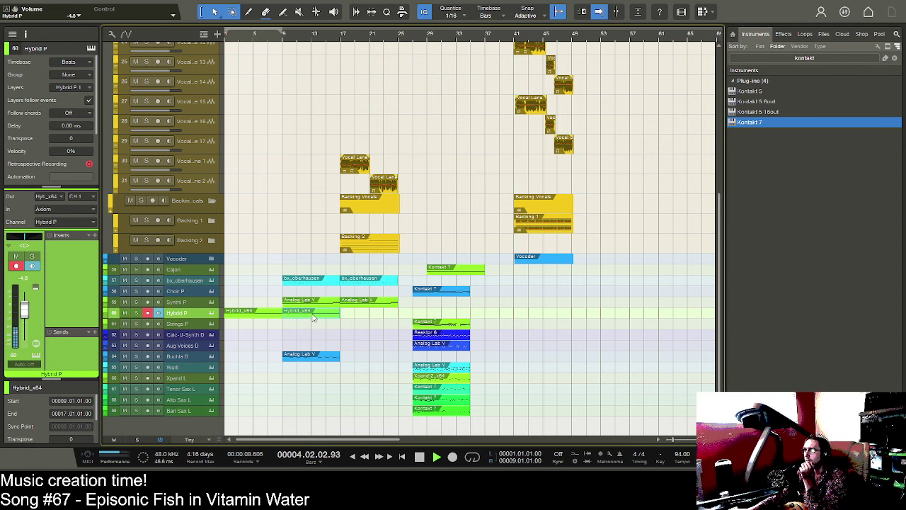
pyautogui.moveTo(316, 315); pyautogui.dragTo(368, 317)
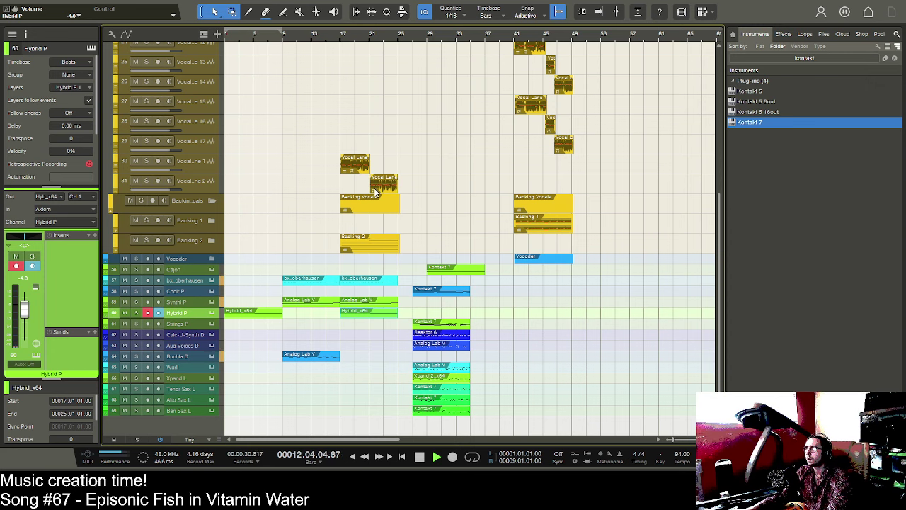
# - Audition the arrangement from bar 14 through bar 24 with the Hybrid P clip in its new place
pyautogui.press('space')
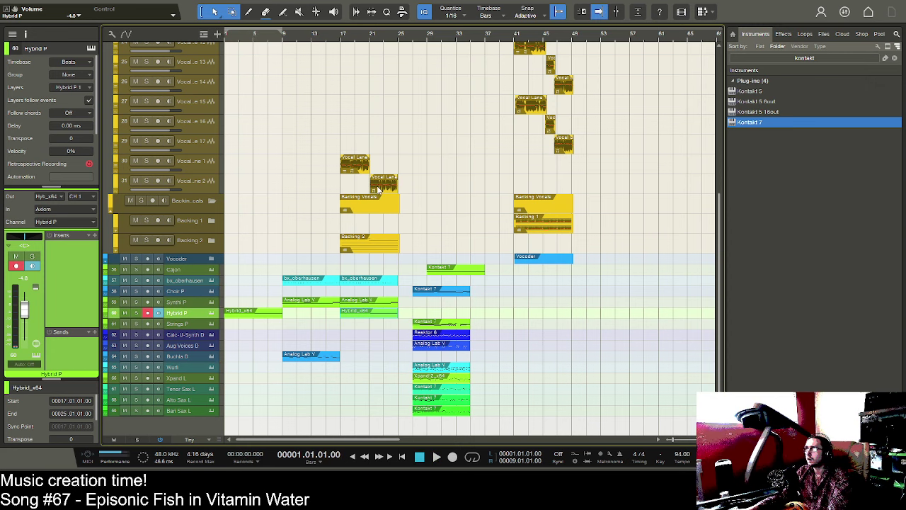
pyautogui.press('space')
pyautogui.click(322, 40)
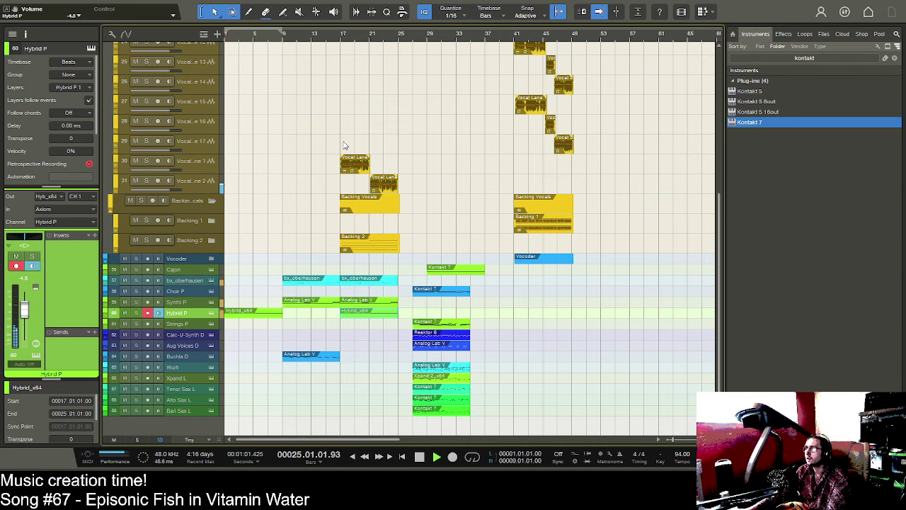
pyautogui.press('space')
# - Move the whole vocal section at bar 17, including Backing 2, back to bar 41 with the other vocals
pyautogui.scroll(5, 347, 150)
pyautogui.scroll(-3, 351, 155)
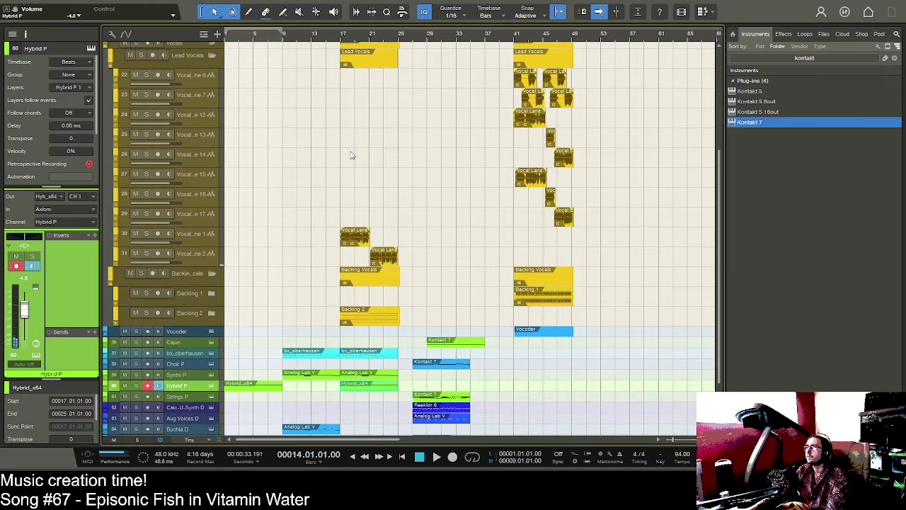
pyautogui.click(355, 177)
pyautogui.click(381, 201)
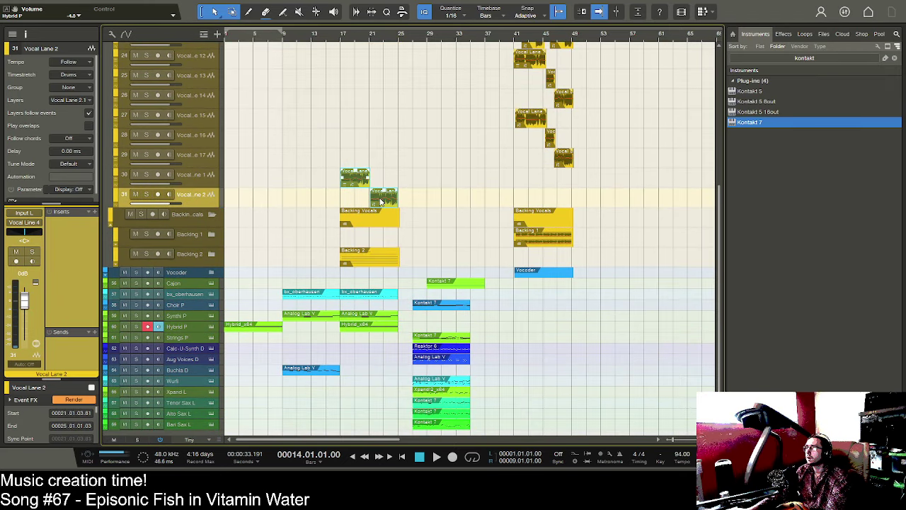
pyautogui.scroll(3, 373, 235)
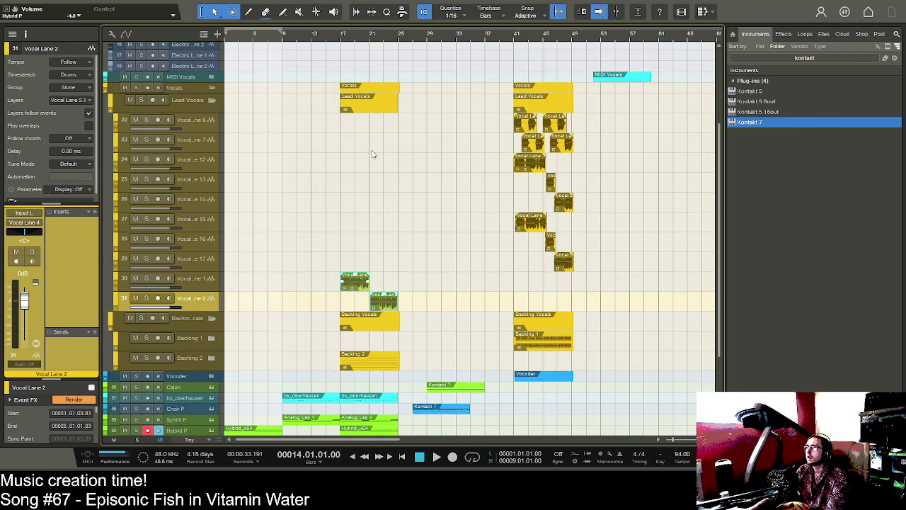
pyautogui.moveTo(361, 90); pyautogui.dragTo(536, 87)
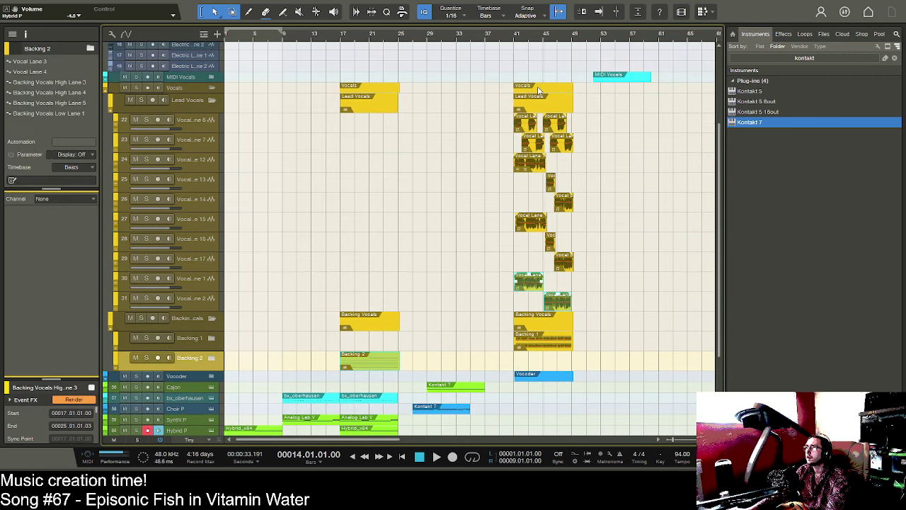
pyautogui.click(464, 186)
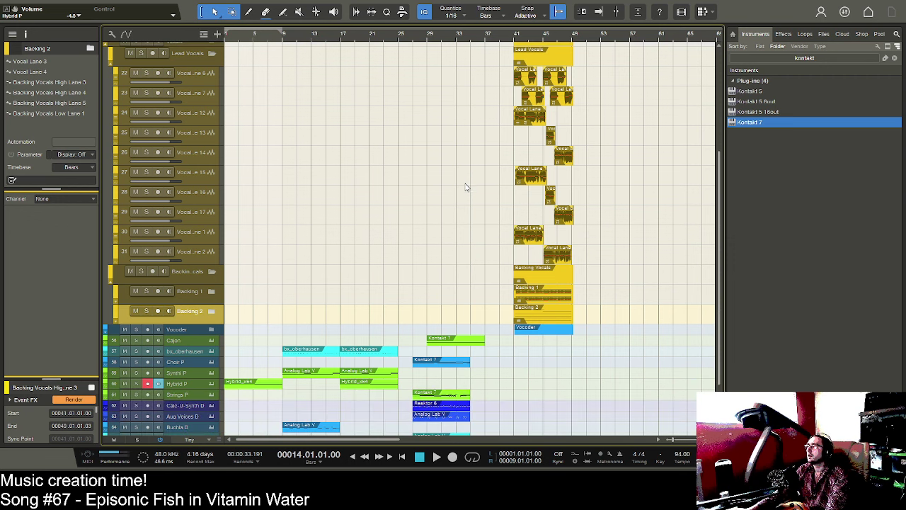
pyautogui.scroll(-1, 465, 186)
pyautogui.scroll(1, 501, 161)
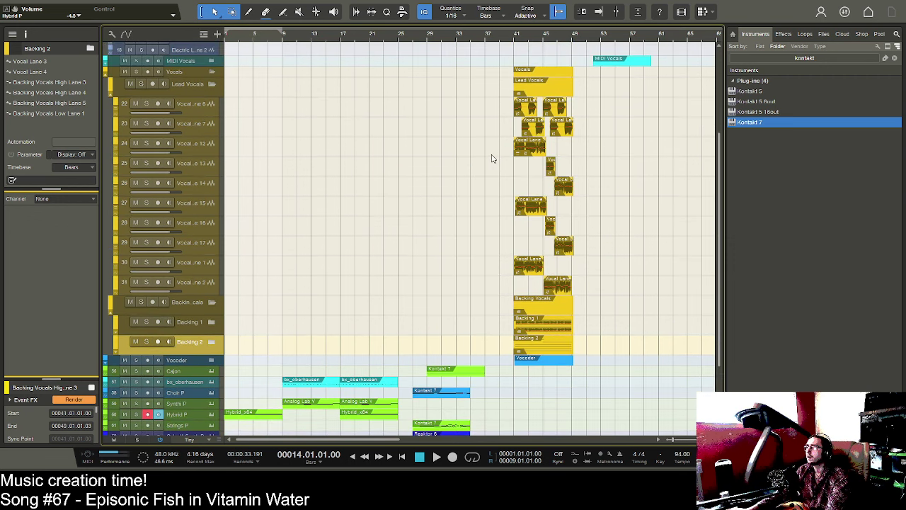
# - Duplicate all lead and backing vocal clips of the bar 41 section to bar 50
pyautogui.click(198, 107)
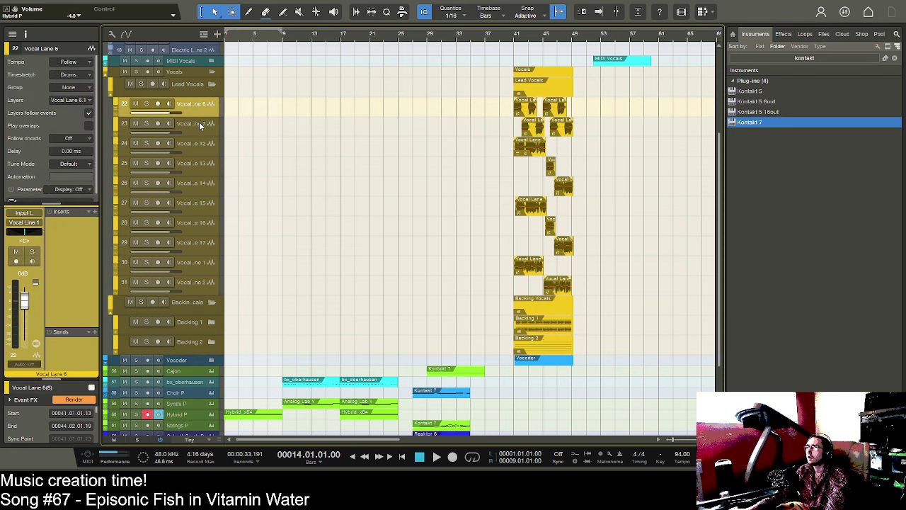
pyautogui.click(556, 73)
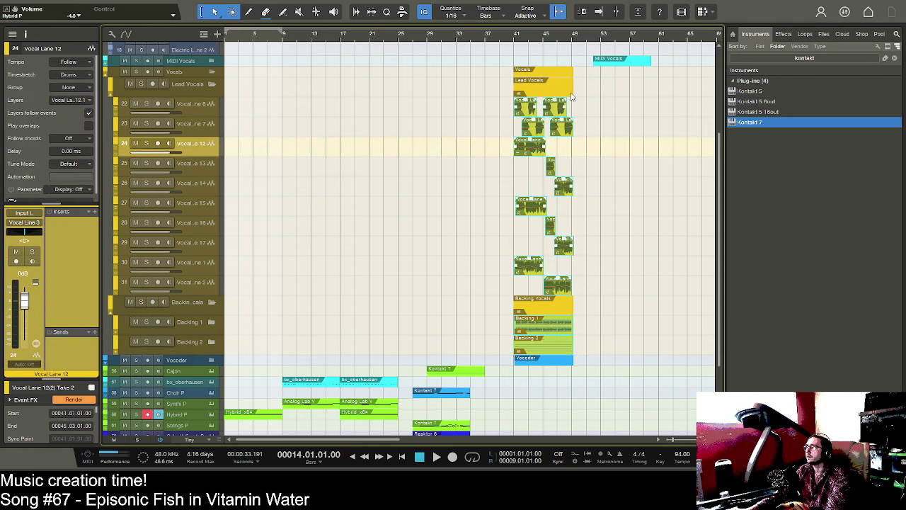
pyautogui.hotkey('ctrl', 'd')
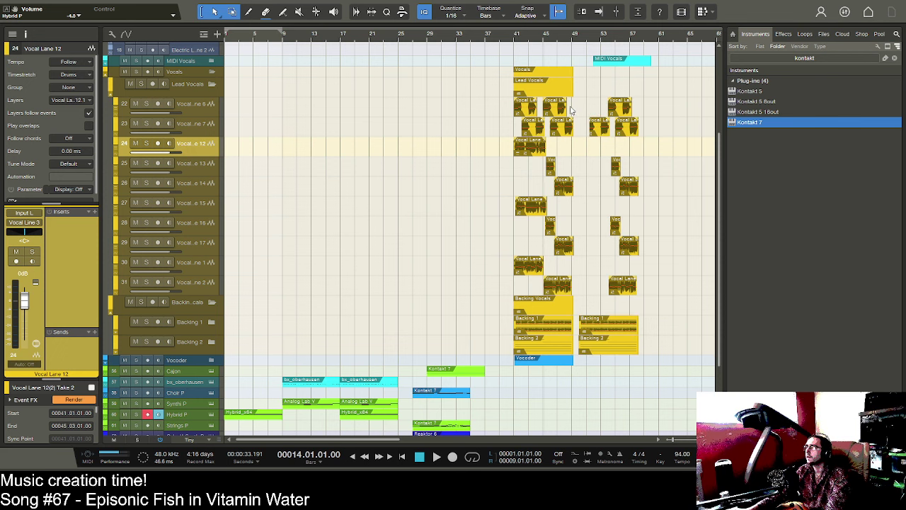
# - Bounce the Vocal Lane 6 and Vocal Lane 7 clips at bar 41 into one continuous clip per track
pyautogui.click(525, 107)
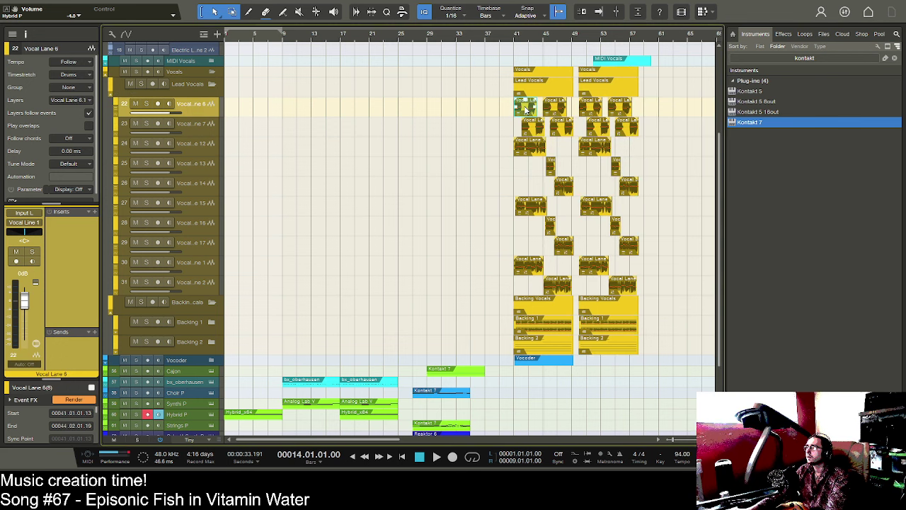
pyautogui.keyDown('shift'); pyautogui.click(551, 109); pyautogui.keyUp('shift')
pyautogui.keyDown('shift'); pyautogui.click(554, 126); pyautogui.keyUp('shift')
pyautogui.keyDown('shift'); pyautogui.click(533, 129); pyautogui.keyUp('shift')
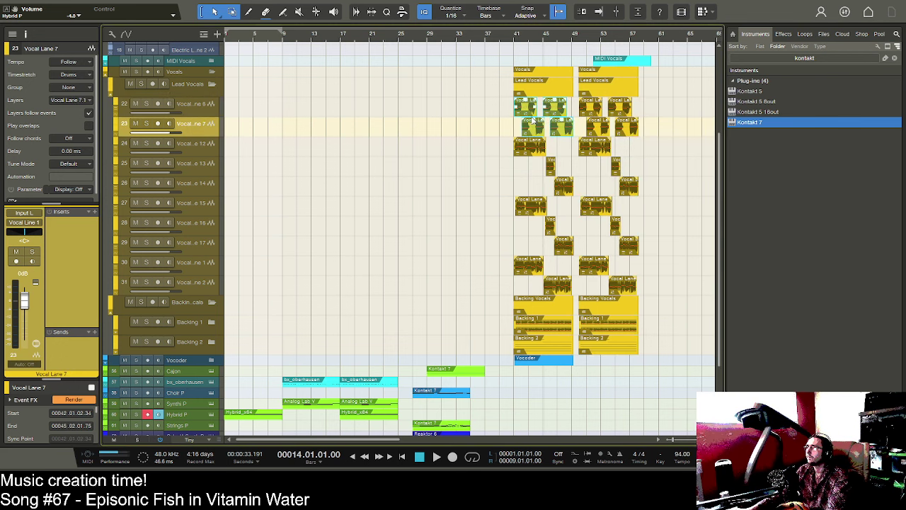
pyautogui.click(525, 110)
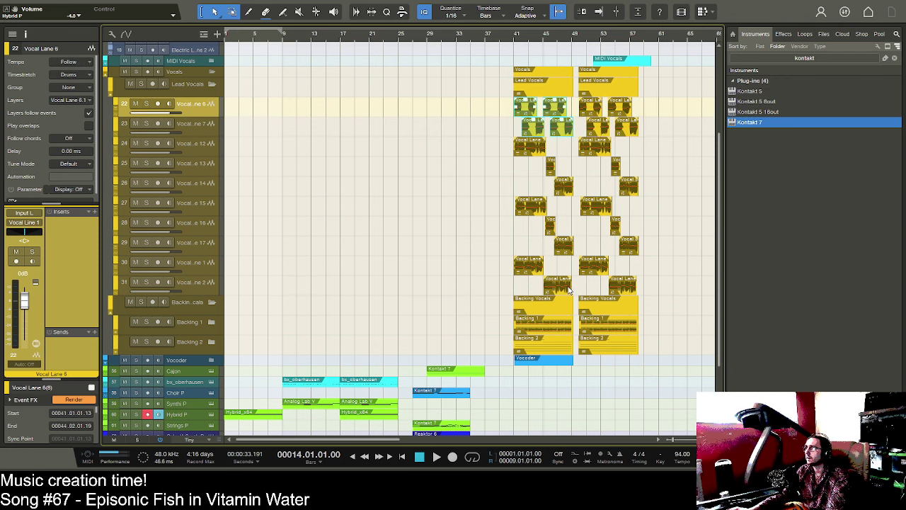
pyautogui.hotkey('ctrl', 'b')
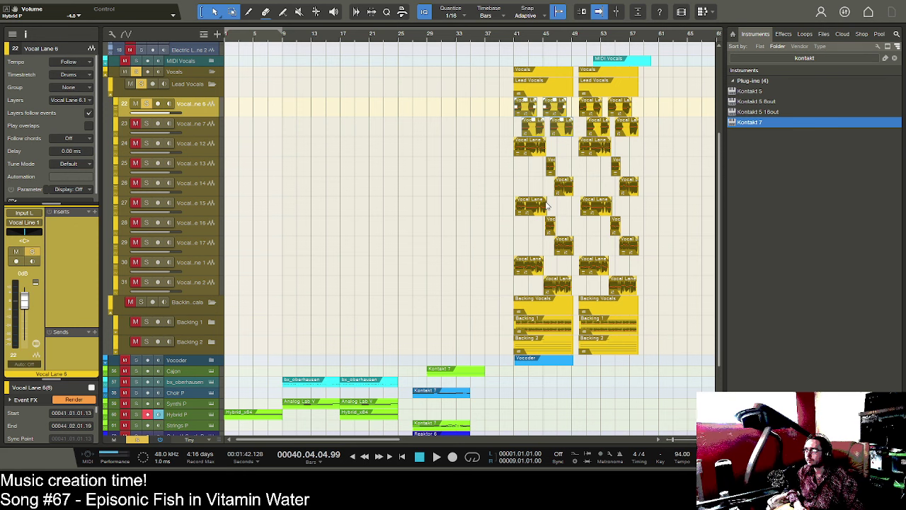
pyautogui.hotkey('ctrl', 'z')
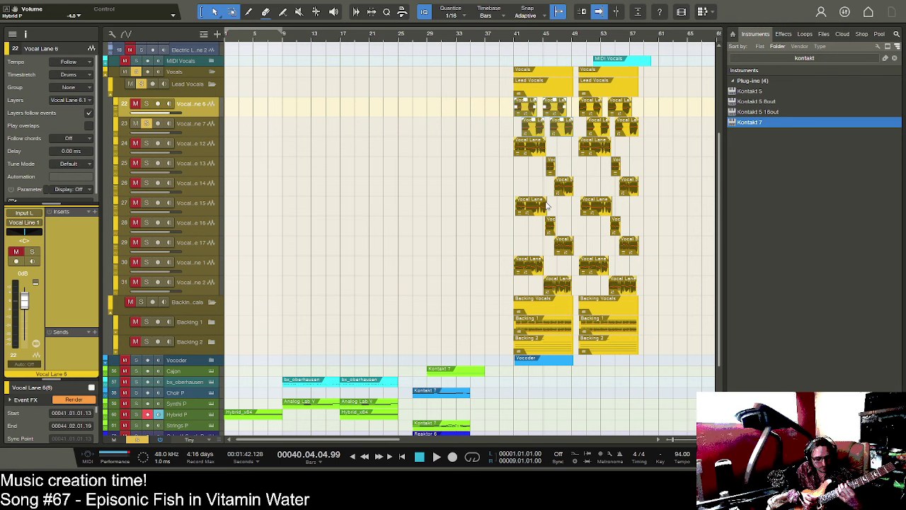
pyautogui.hotkey('ctrl', 'b')
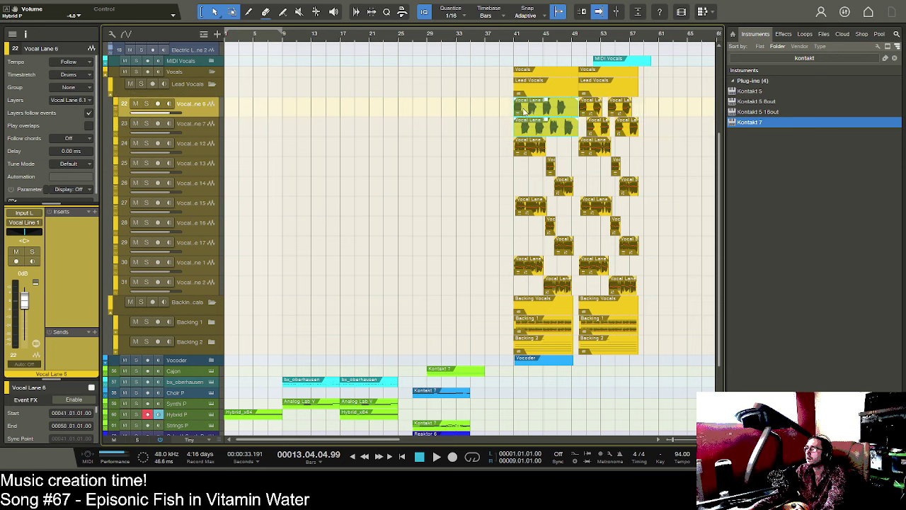
# - Move the bounced Vocal Lane 6 and 7 clips to bar 17 and audition their entry from bar 14
pyautogui.moveTo(393, 104); pyautogui.dragTo(356, 104)
pyautogui.press('space')
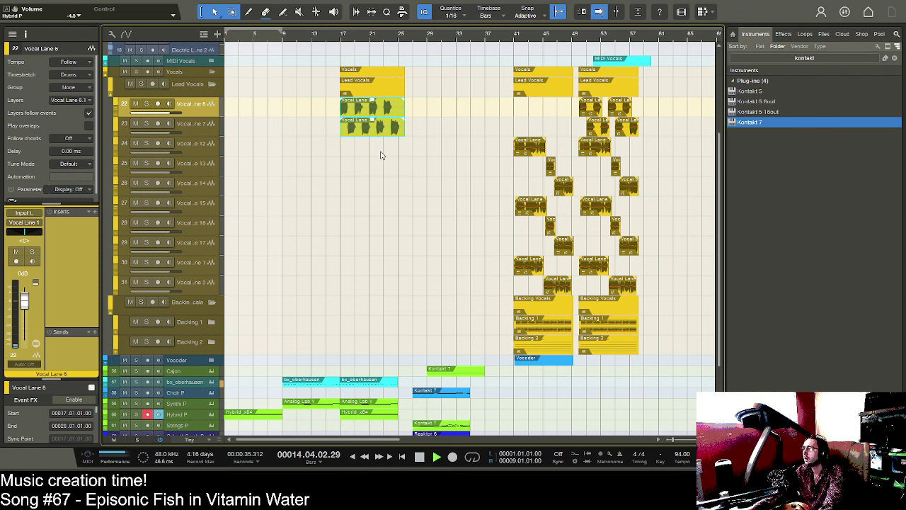
pyautogui.scroll(-3, 403, 203)
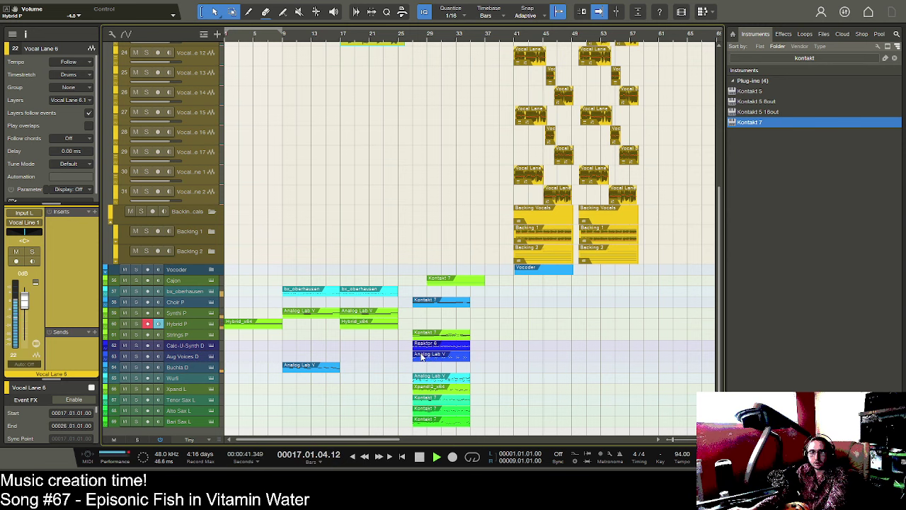
pyautogui.scroll(4, 375, 337)
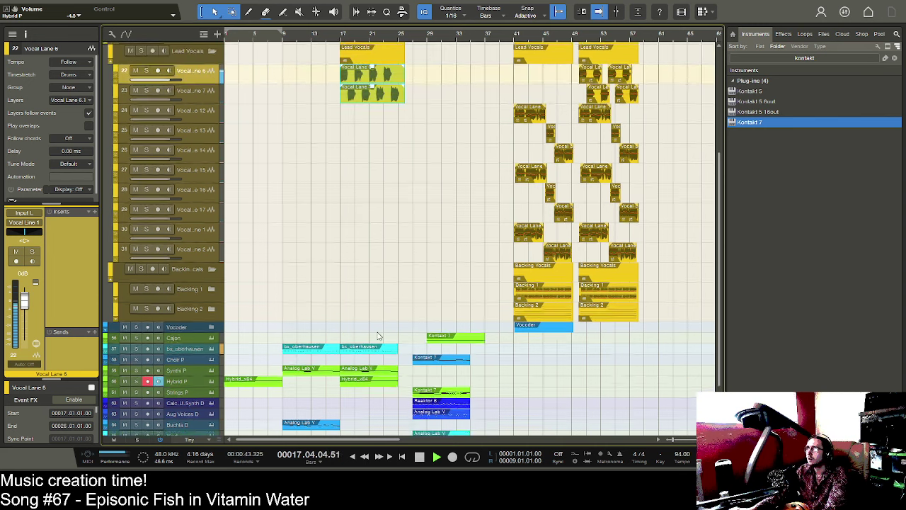
pyautogui.press('space')
# - Shift the bounced Vocal Lane 6 and 7 clips to beat 4 of bar 16 and audition the timing
pyautogui.moveTo(337, 34); pyautogui.dragTo(349, 67)
pyautogui.moveTo(377, 106); pyautogui.dragTo(370, 107)
pyautogui.press('space')
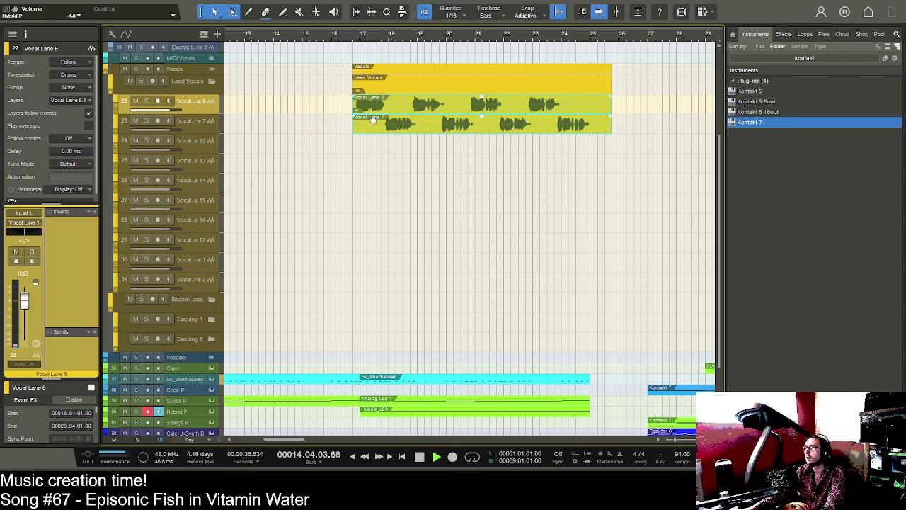
pyautogui.scroll(-4, 439, 38)
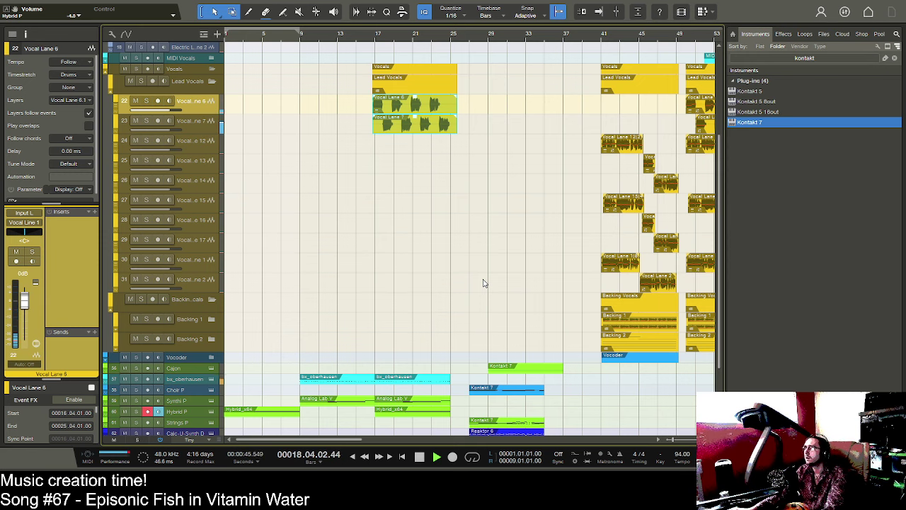
pyautogui.press('space')
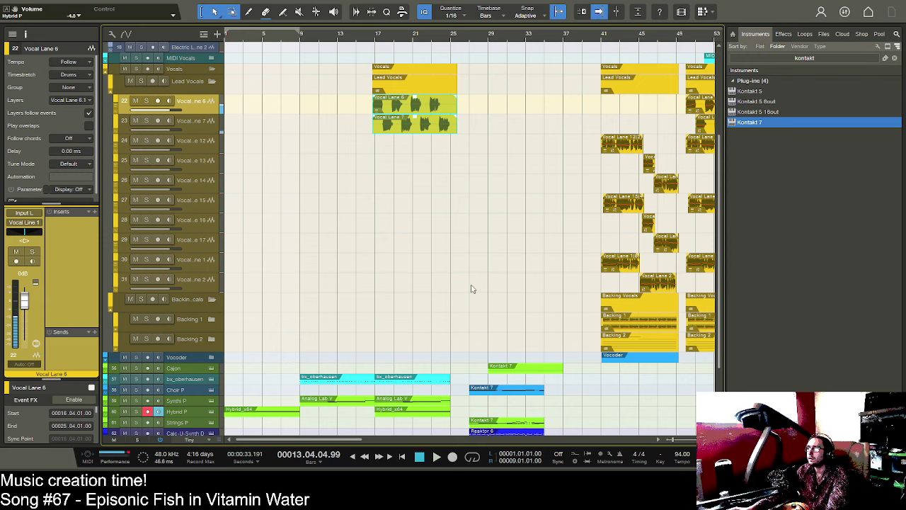
# - Open the Analog Lab V 9 instrument from the mixer's instrument list, check its preset, and close both again
pyautogui.click(115, 454)
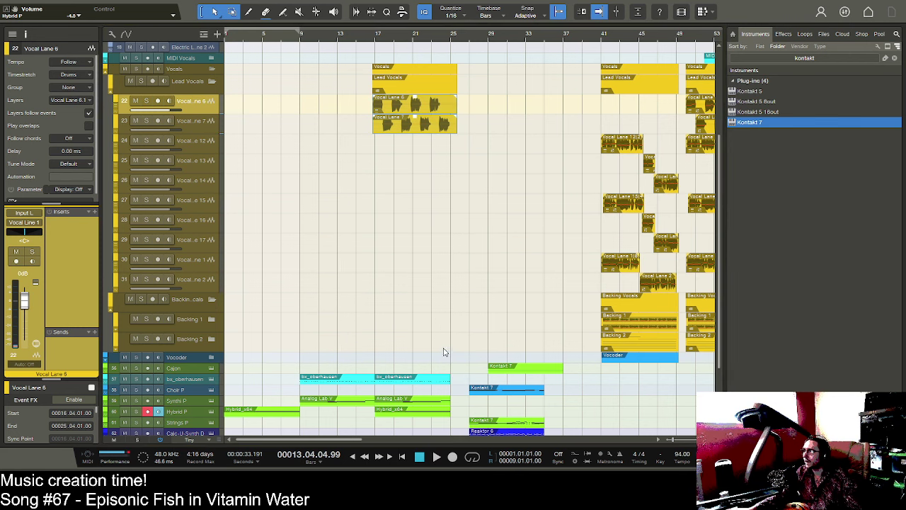
pyautogui.click(686, 168)
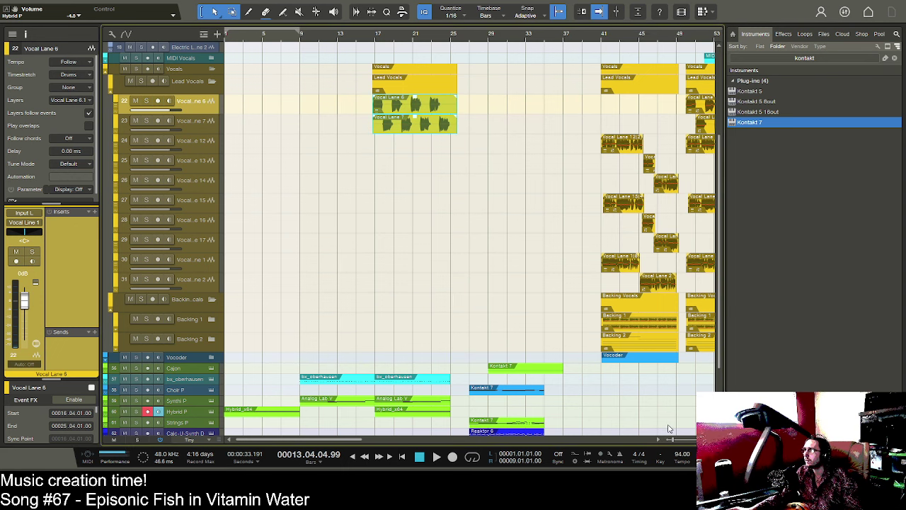
pyautogui.press('F3')
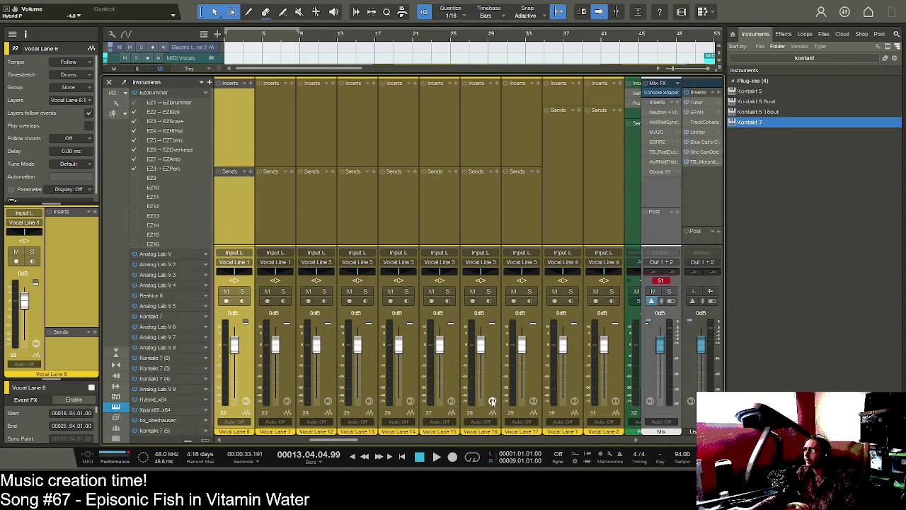
pyautogui.doubleClick(167, 389)
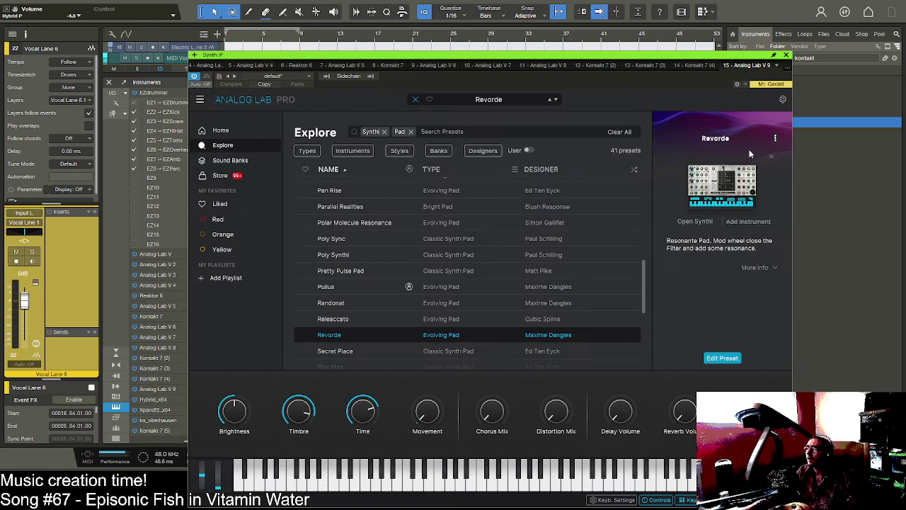
pyautogui.click(785, 55)
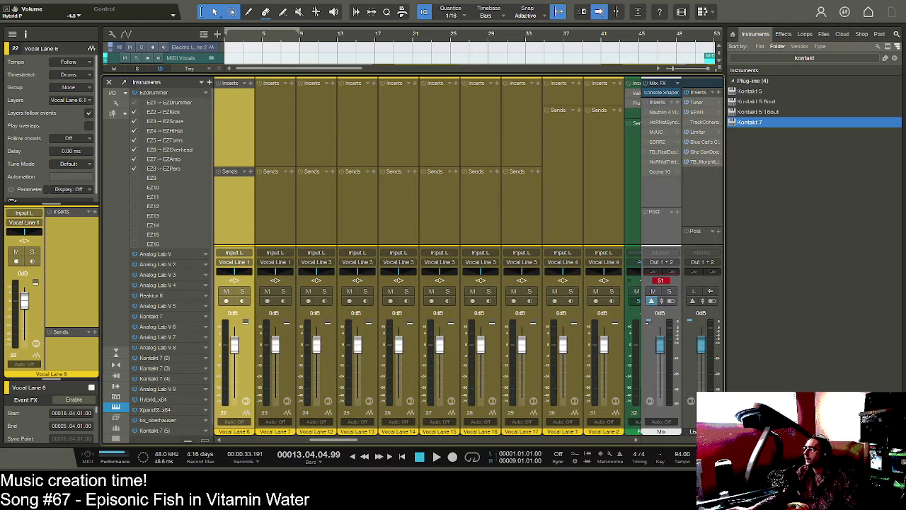
pyautogui.press('F3')
# - Play the song from the end of bar 13 and review the vocal and instrument tracks
pyautogui.scroll(1, 297, 337)
pyautogui.scroll(-2, 298, 336)
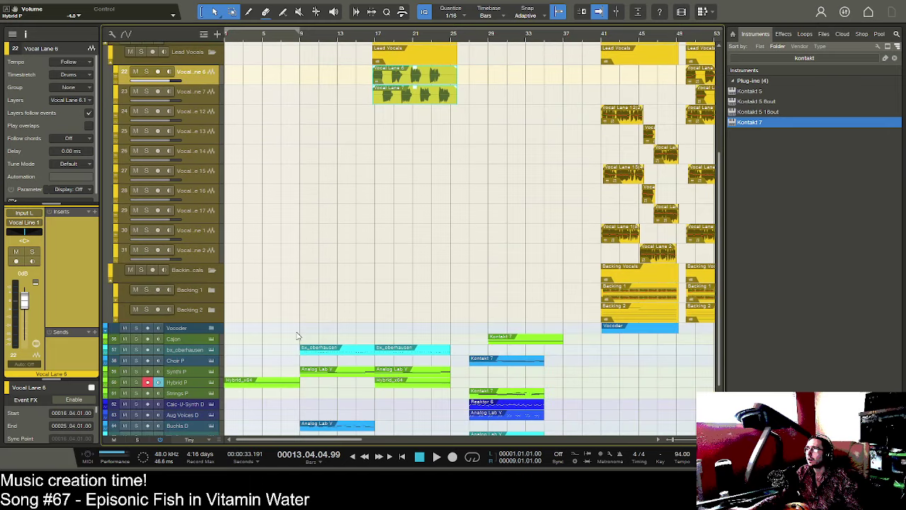
pyautogui.scroll(-3, 298, 335)
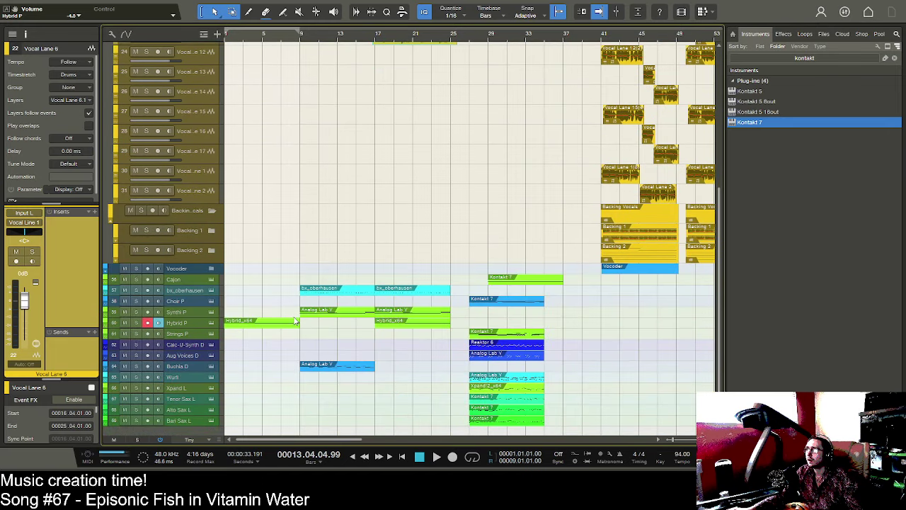
pyautogui.moveTo(296, 321); pyautogui.dragTo(306, 320)
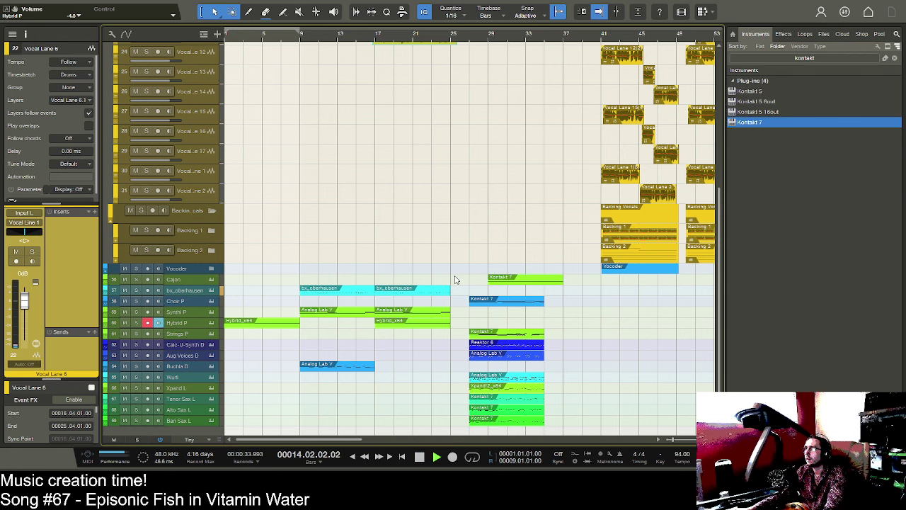
pyautogui.press('space')
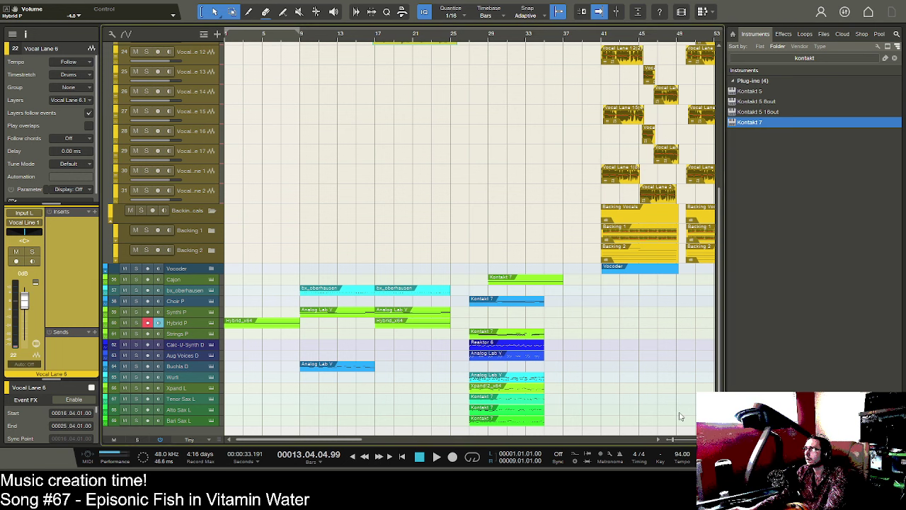
pyautogui.press('space')
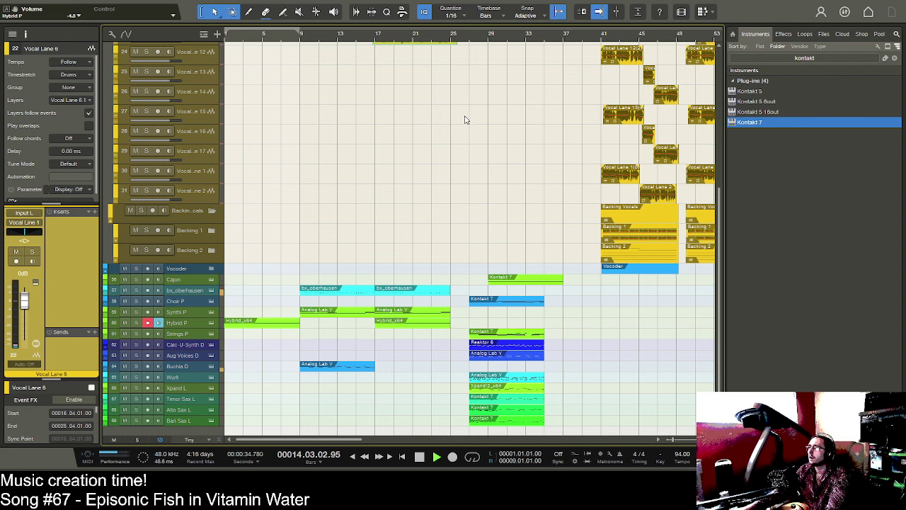
pyautogui.scroll(2, 474, 201)
pyautogui.scroll(2, 475, 201)
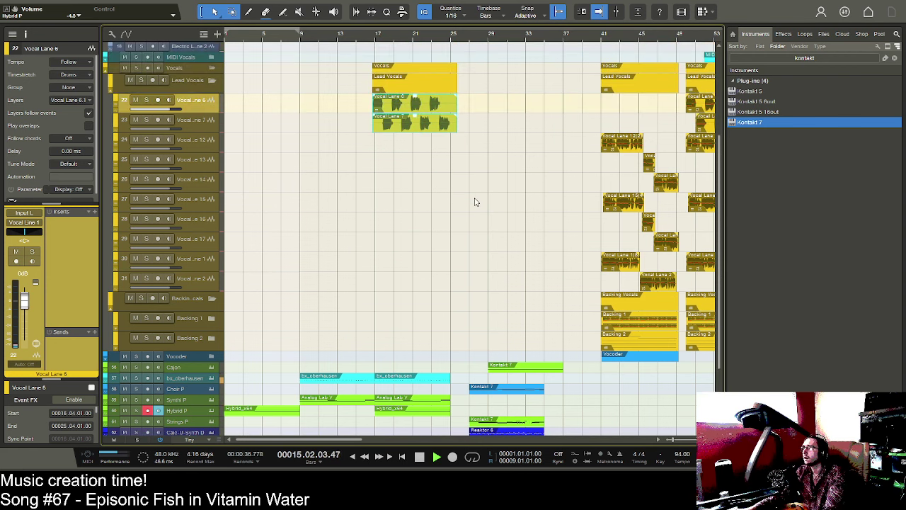
pyautogui.scroll(-2, 474, 201)
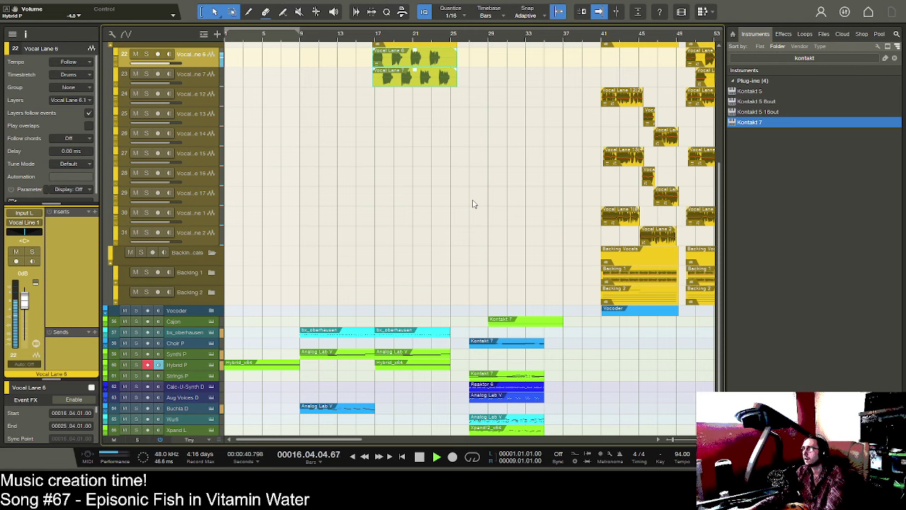
# - Move the Backing 1 folder event from bar 41 to start at 16.01.01.00, under the lead vocals
pyautogui.click(633, 281)
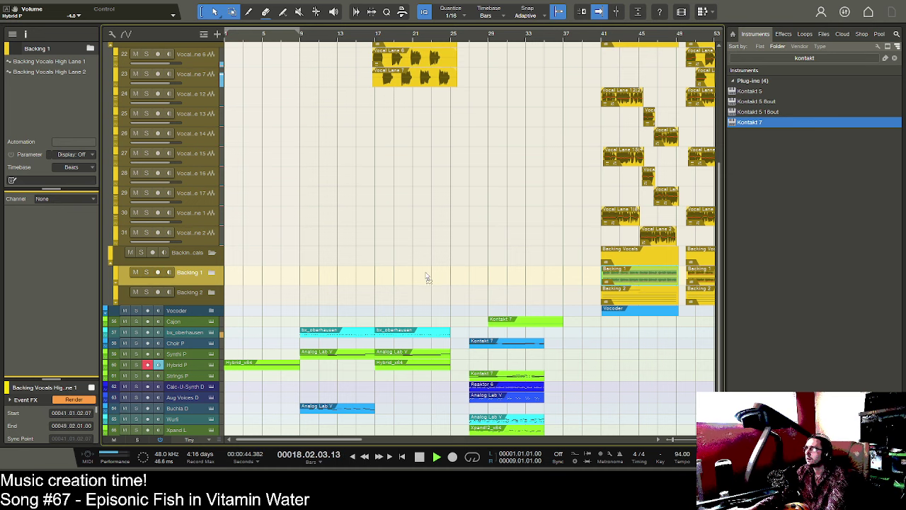
pyautogui.moveTo(397, 273); pyautogui.dragTo(397, 275)
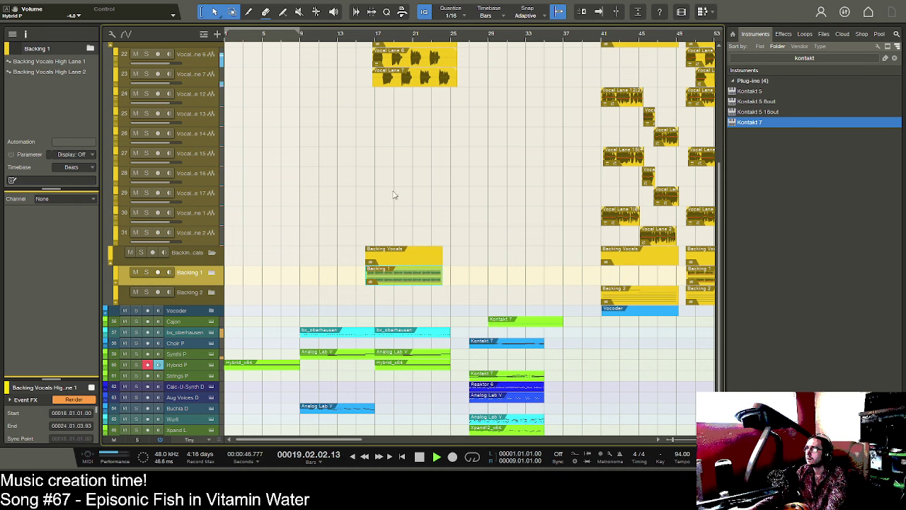
pyautogui.press('space')
pyautogui.moveTo(382, 36); pyautogui.dragTo(390, 130)
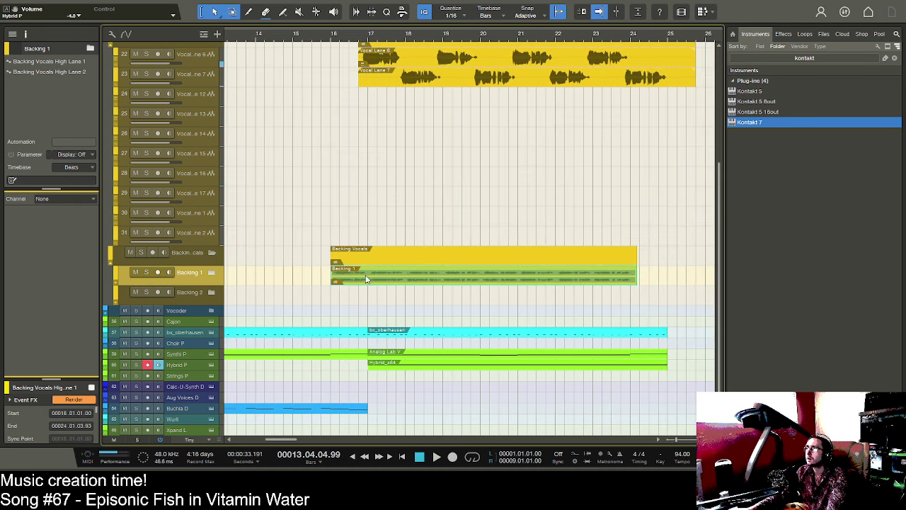
pyautogui.press('f')
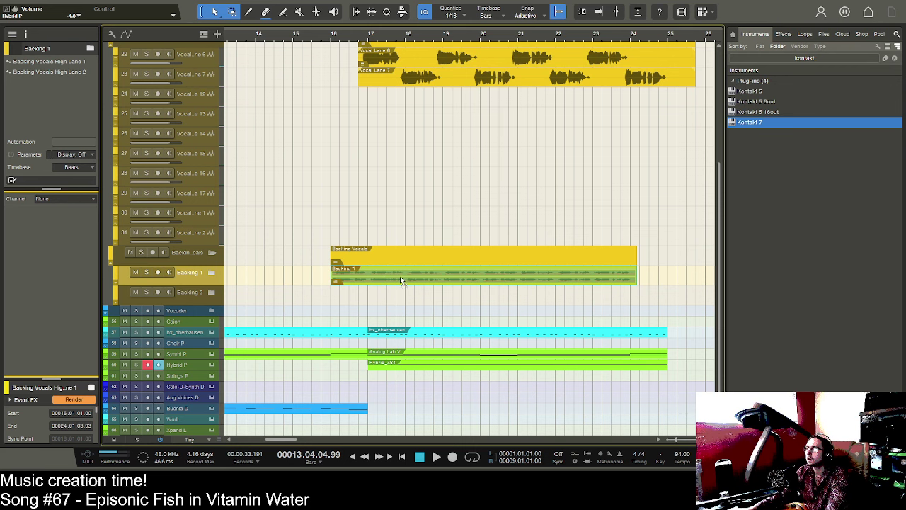
# - Nudge the Backing 1 event later to start at 16.04.01.00 and play it back
pyautogui.hotkey('alt', 'Right')
pyautogui.hotkey('alt', 'Right')
pyautogui.hotkey('alt', 'Right')
pyautogui.press('f')
pyautogui.press('space')
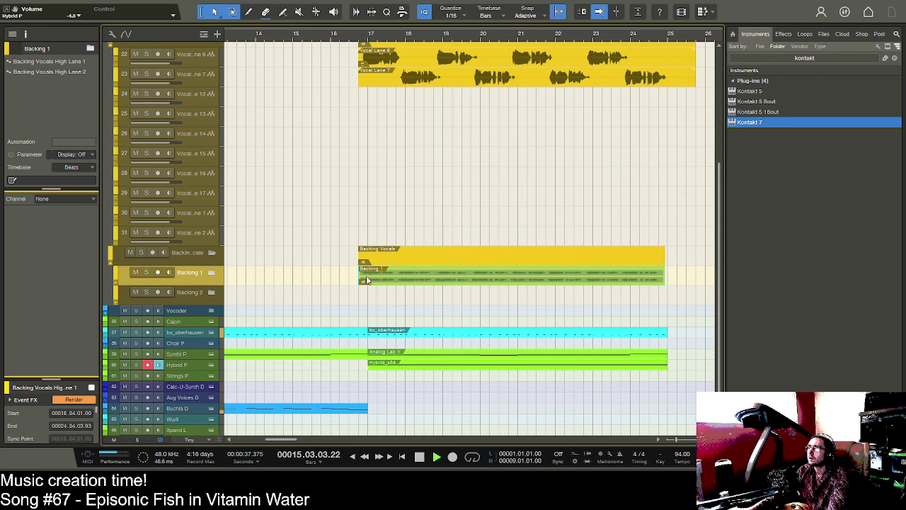
# - Expand the Backing 1 folder and nudge its two High Lane events to start at 17.01.01.00
pyautogui.click(116, 282)
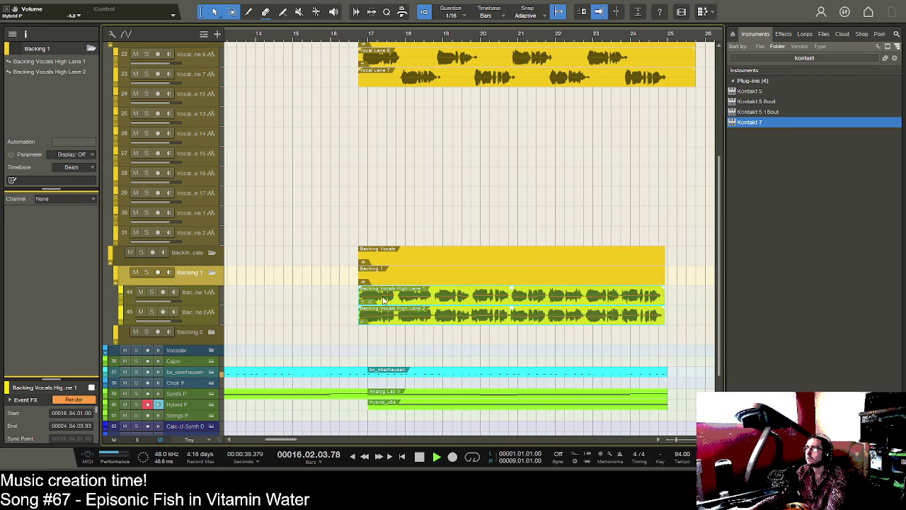
pyautogui.press('space')
pyautogui.click(386, 300)
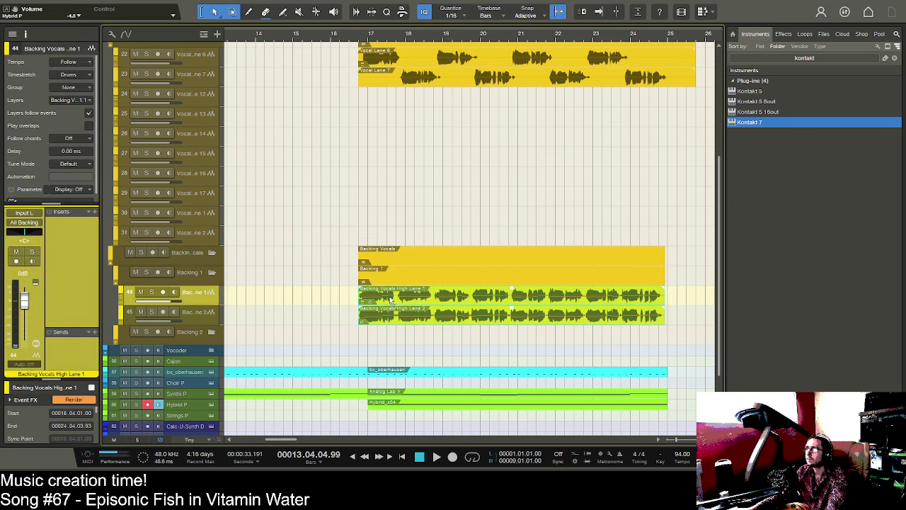
pyautogui.hotkey('alt', 'Right')
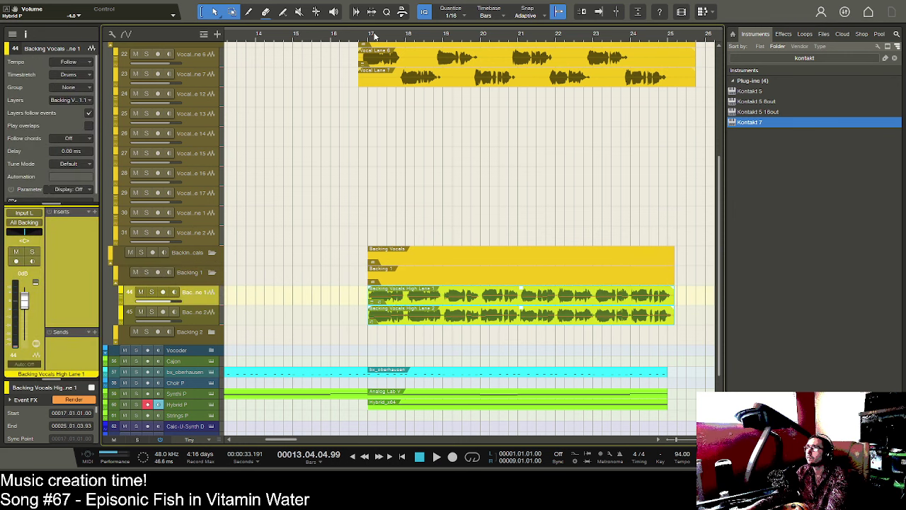
# - Shift the two Backing Vocals High Lane events to start at 16.04.04.00 and listen to the timing
pyautogui.moveTo(374, 34); pyautogui.dragTo(373, 43)
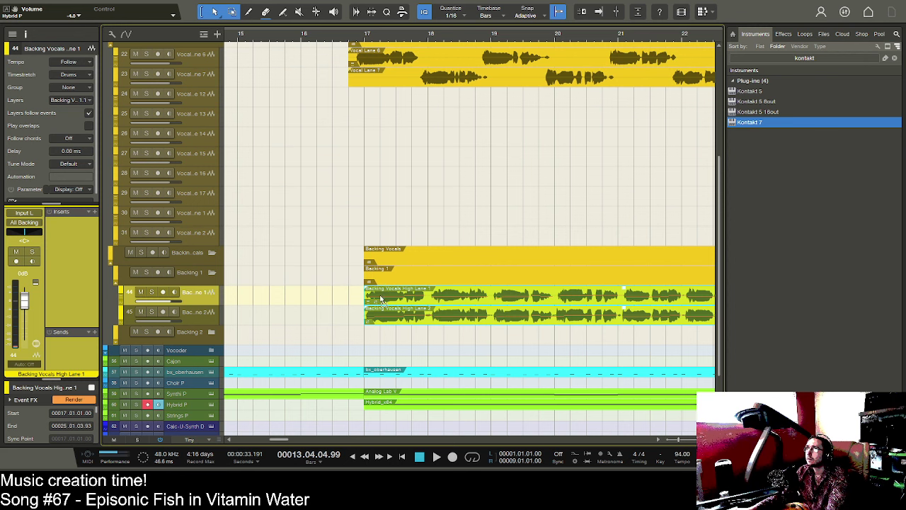
pyautogui.moveTo(381, 300); pyautogui.dragTo(377, 300)
pyautogui.press('space')
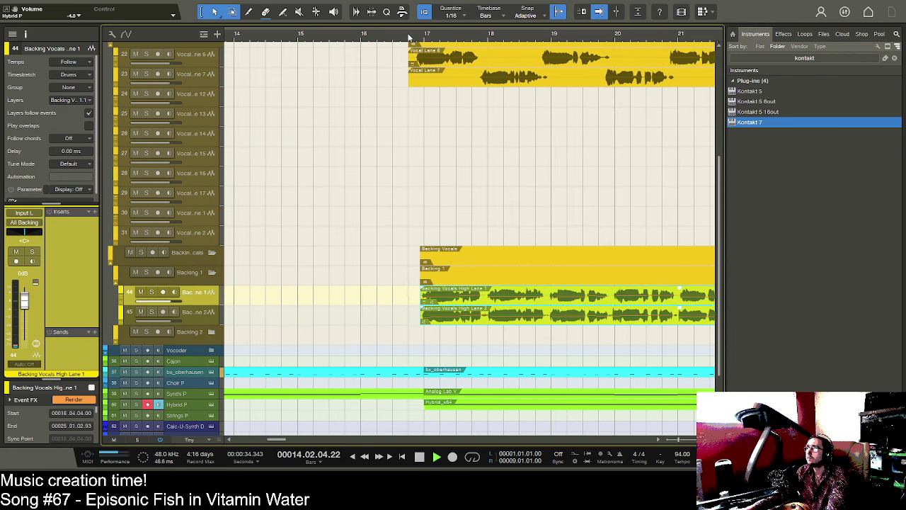
pyautogui.press('space')
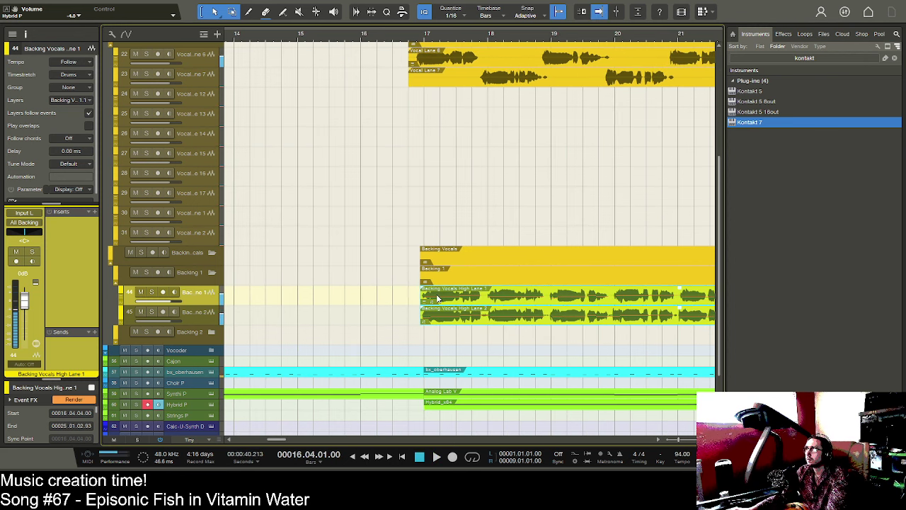
# - Try the High Lane events at 16.04.03.00, listen to them, and return them to 17.01.01.00
pyautogui.moveTo(438, 298); pyautogui.dragTo(436, 298)
pyautogui.press('space')
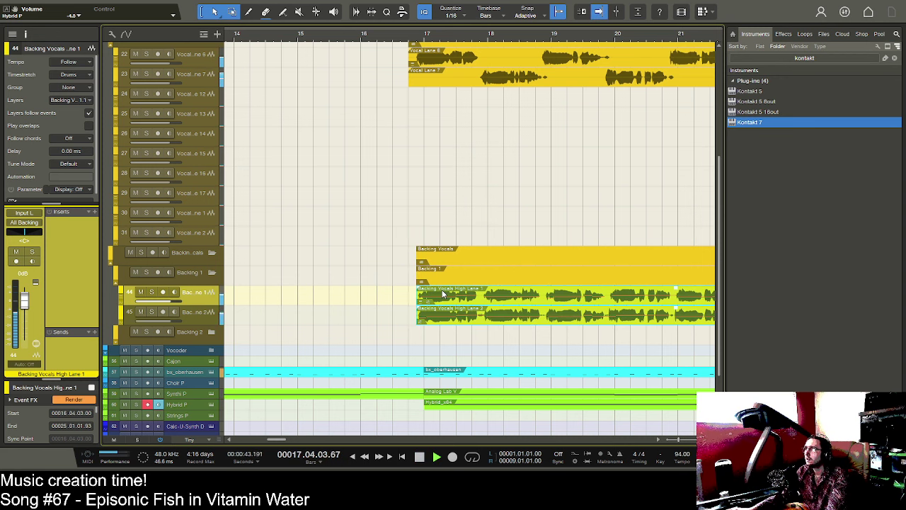
pyautogui.press('space')
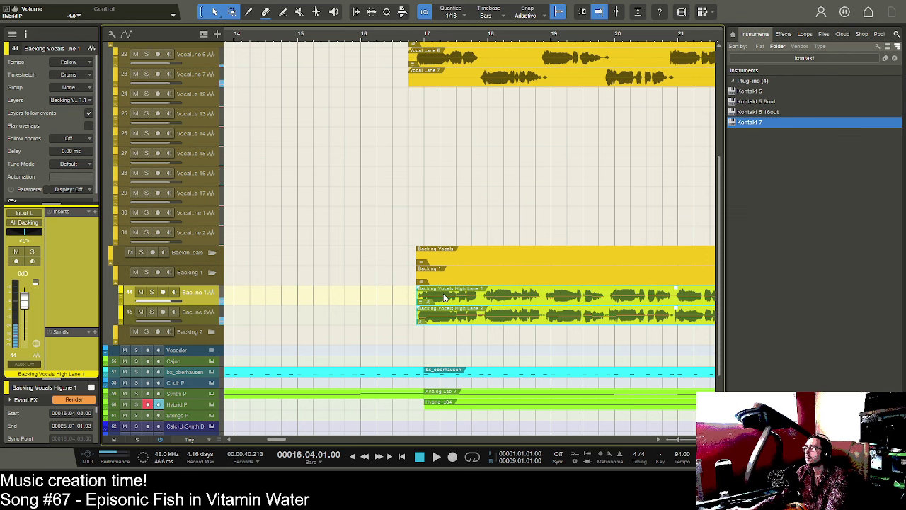
pyautogui.hotkey('alt', 'Right')
pyautogui.hotkey('alt', 'Right')
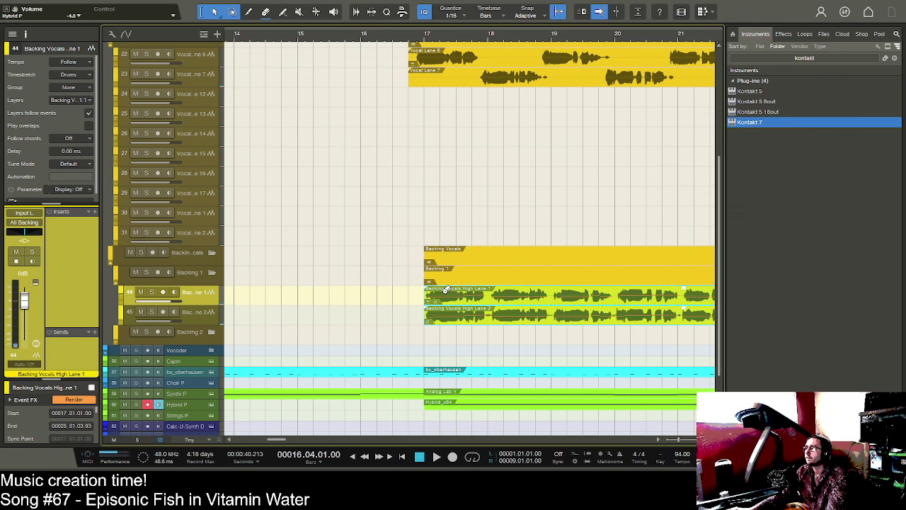
# - Solo the Backing Vocals High Lane 1 track, and mute it
pyautogui.moveTo(484, 33); pyautogui.dragTo(440, 16)
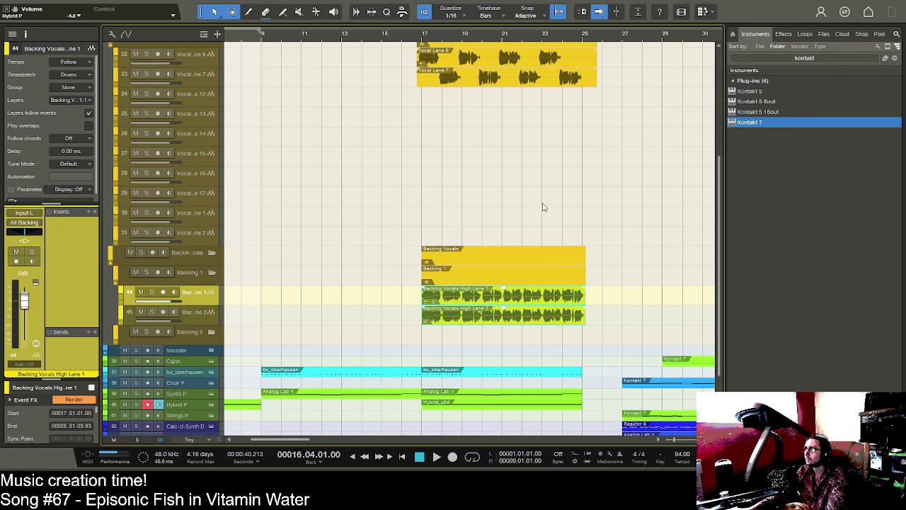
pyautogui.press('s')
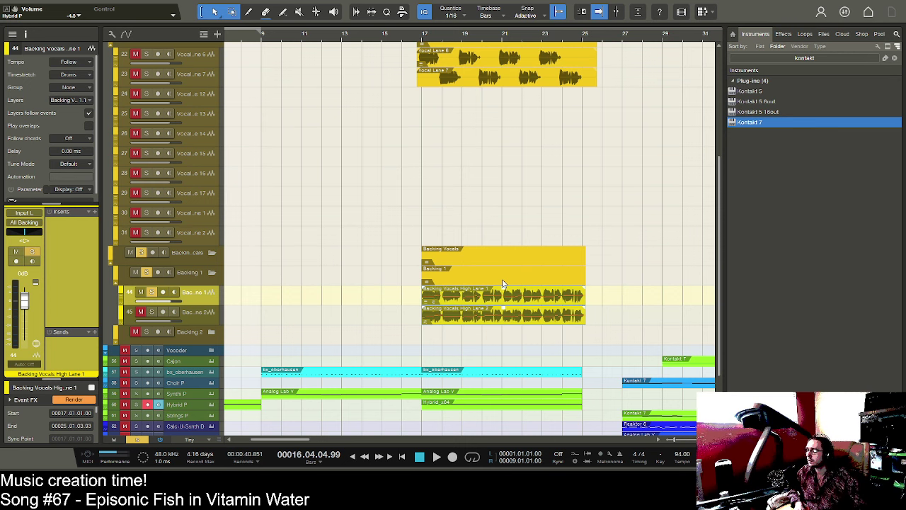
pyautogui.hotkey('shift', 'm')
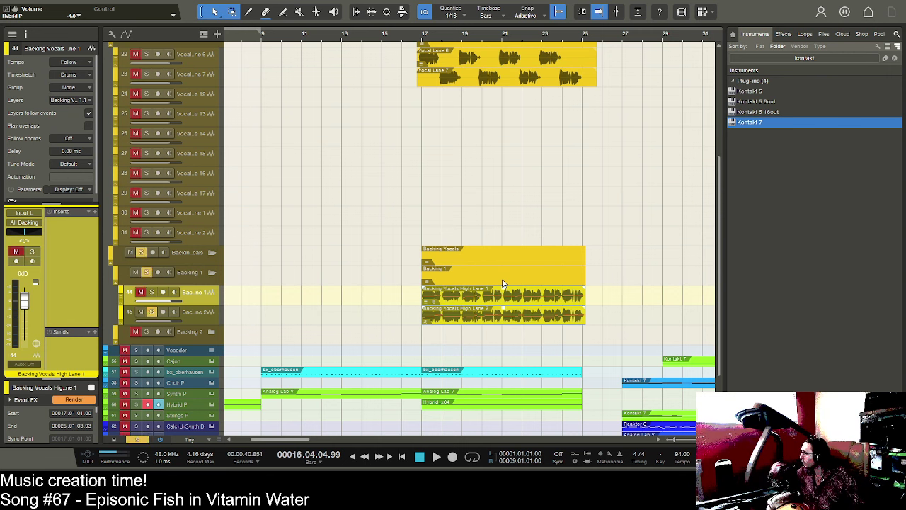
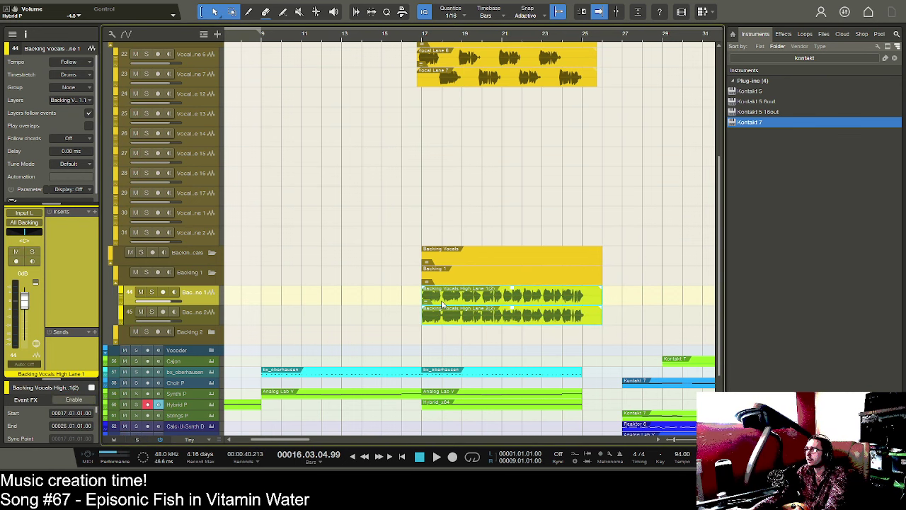
# - Shift both Backing Vocals High Lane events earlier in small steps to start at 16.04.03.00, playing back each placement
pyautogui.press('space')
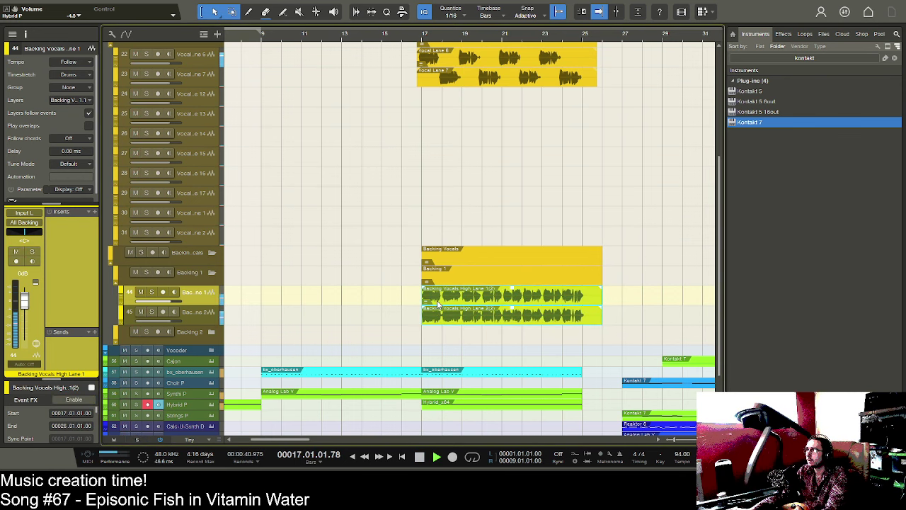
pyautogui.press('space')
pyautogui.scroll(4, 415, 38)
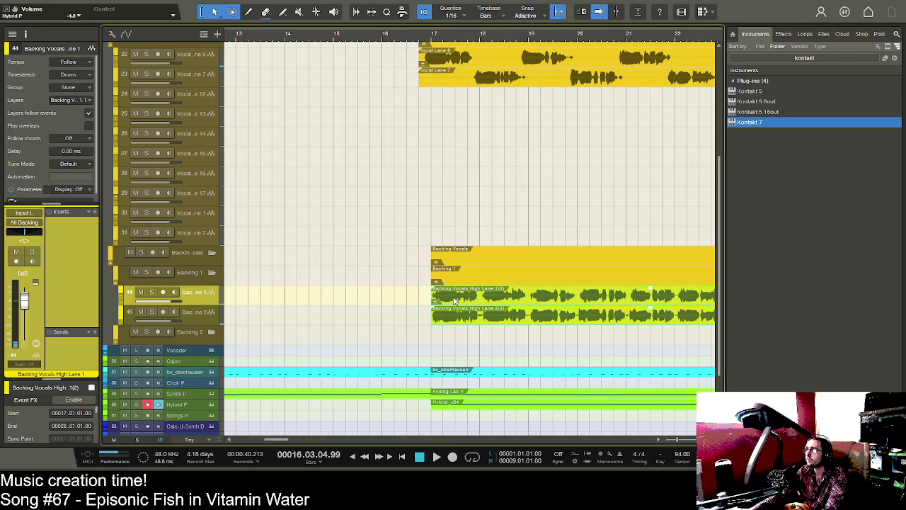
pyautogui.moveTo(454, 301); pyautogui.dragTo(451, 301)
pyautogui.press('space')
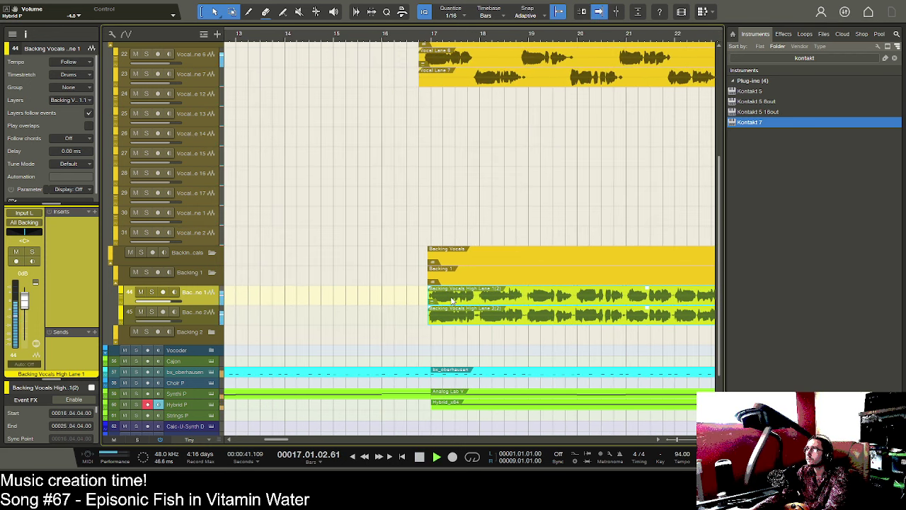
pyautogui.press('space')
pyautogui.moveTo(451, 301); pyautogui.dragTo(448, 301)
pyautogui.press('space')
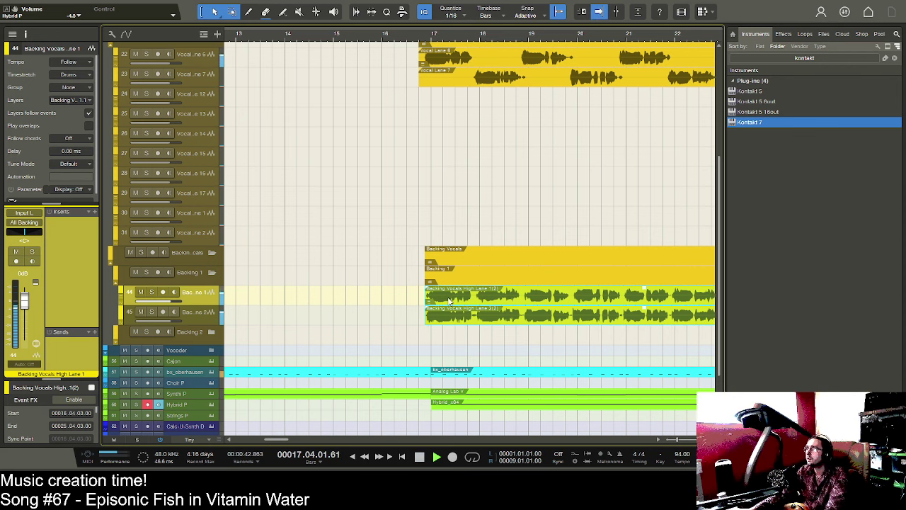
pyautogui.press('space')
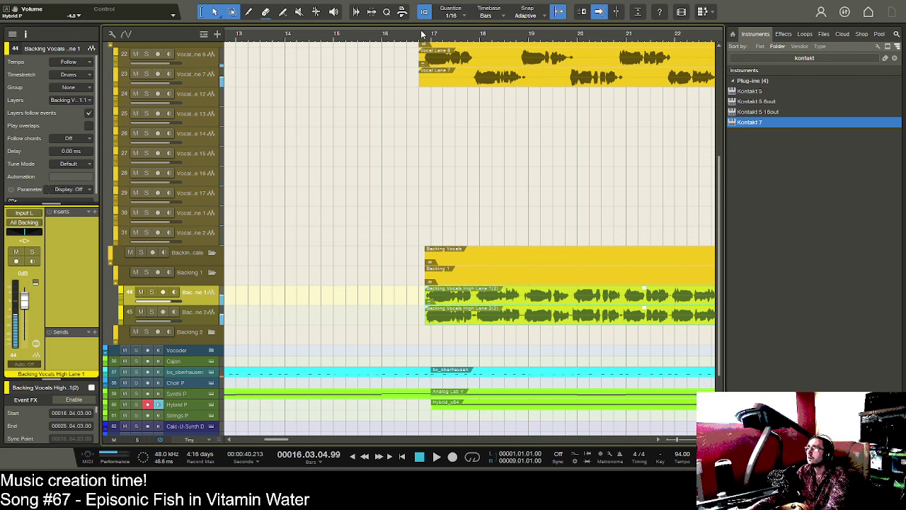
# - Nudge both Backing Vocals High Lane events earlier to start at 16.04.02.00, and listen to the whole passage
pyautogui.moveTo(424, 35); pyautogui.dragTo(391, 57)
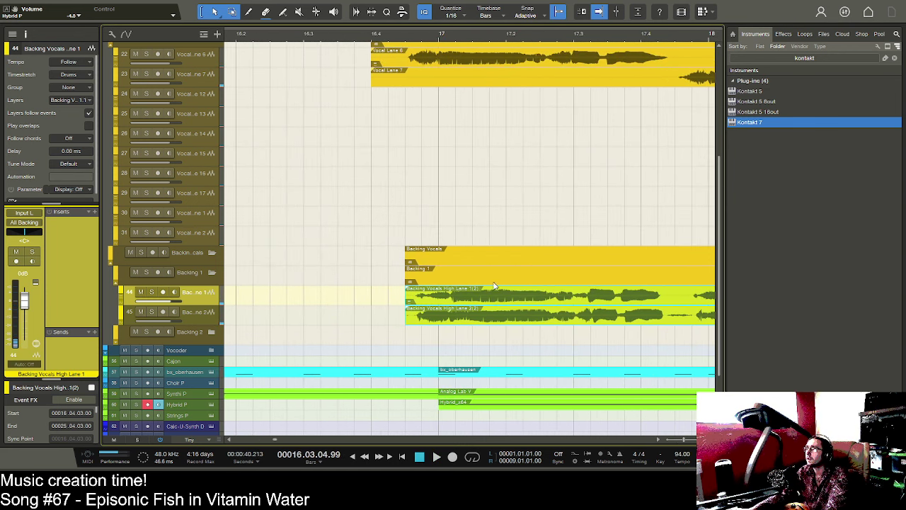
pyautogui.press('f')
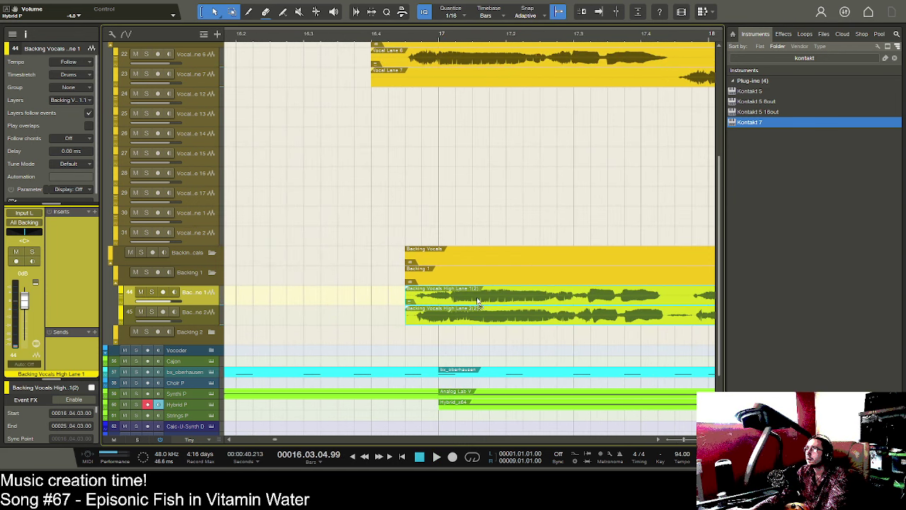
pyautogui.hotkey('alt', 'Left')
pyautogui.press('f')
pyautogui.press('space')
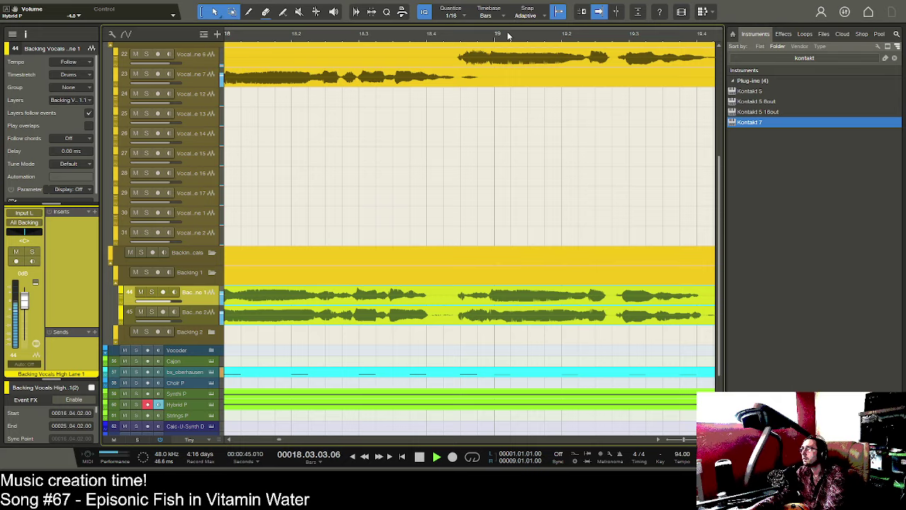
pyautogui.press('f')
pyautogui.moveTo(507, 31); pyautogui.dragTo(432, 6)
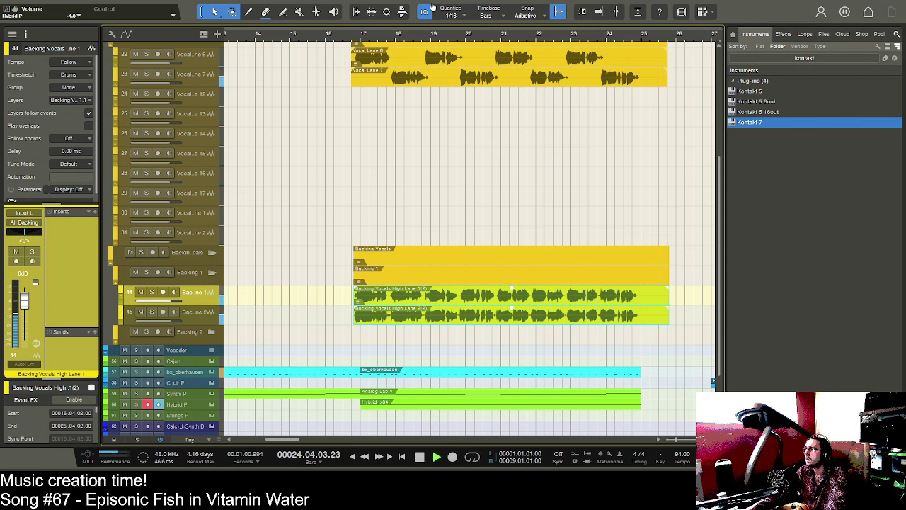
pyautogui.moveTo(432, 6); pyautogui.dragTo(432, 9)
pyautogui.press('space')
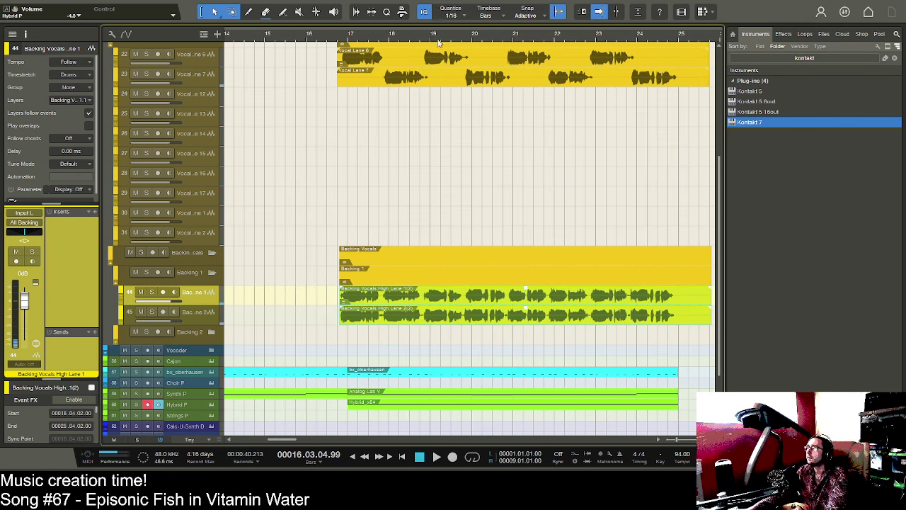
# - Move the Vocal Lane 6 and 7 events together with both Backing Vocals High Lane events from bar 17 to bar 40
pyautogui.scroll(-5, 434, 38)
pyautogui.scroll(3, 415, 157)
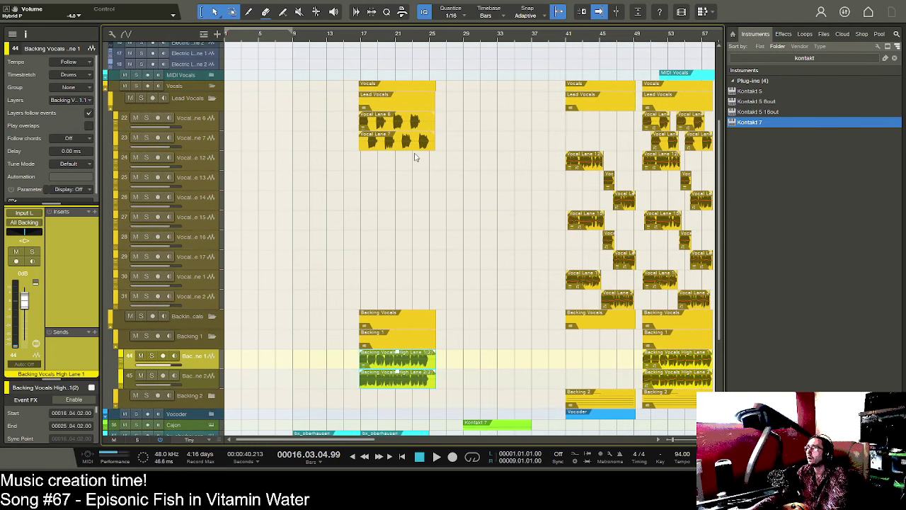
pyautogui.scroll(-1, 416, 157)
pyautogui.click(396, 99)
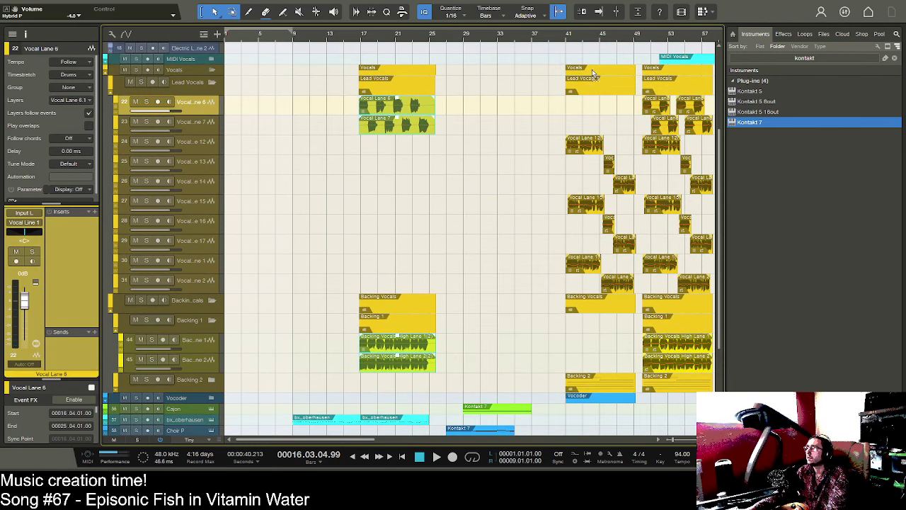
pyautogui.moveTo(597, 73); pyautogui.dragTo(593, 73)
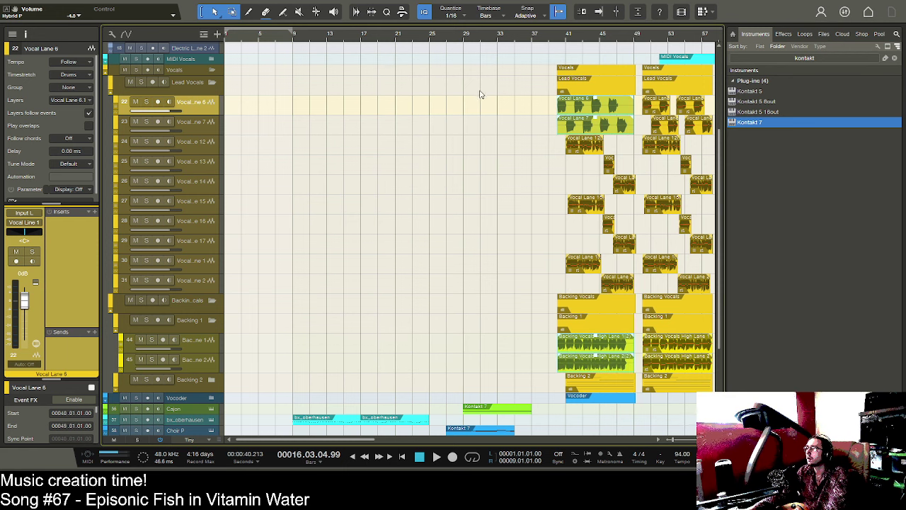
# - Move the Vocal Lane 12, 13 and 14 events from bar 41 so that Lane 12 starts at 17.01.01.00
pyautogui.scroll(-3, 467, 133)
pyautogui.scroll(2, 484, 142)
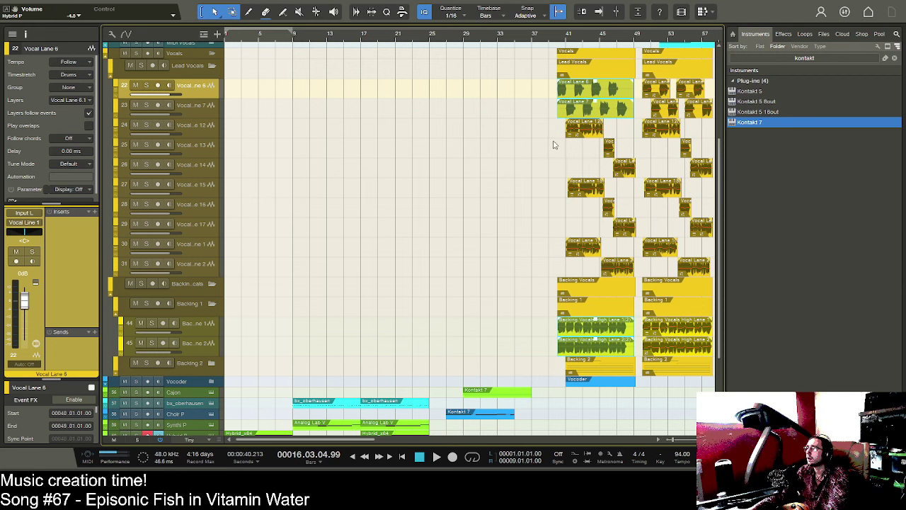
pyautogui.moveTo(645, 169); pyautogui.dragTo(560, 139)
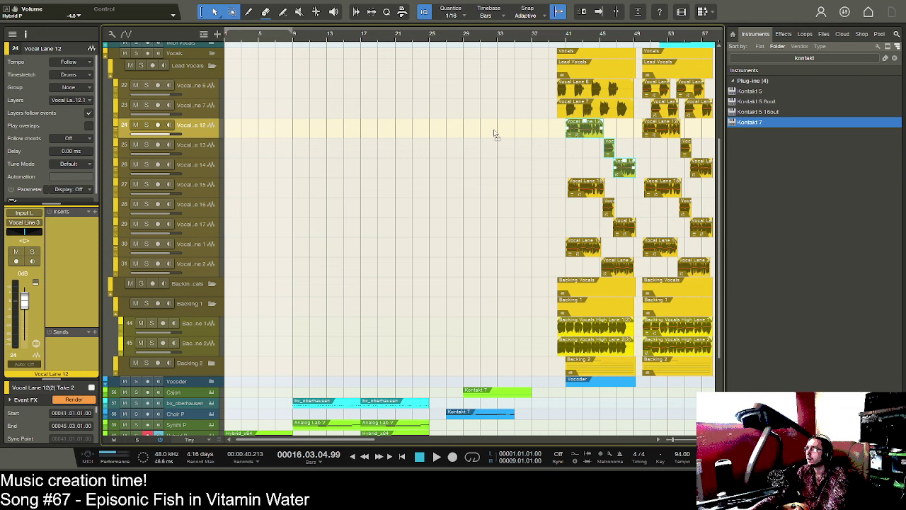
pyautogui.hotkey('ctrl', 'v')
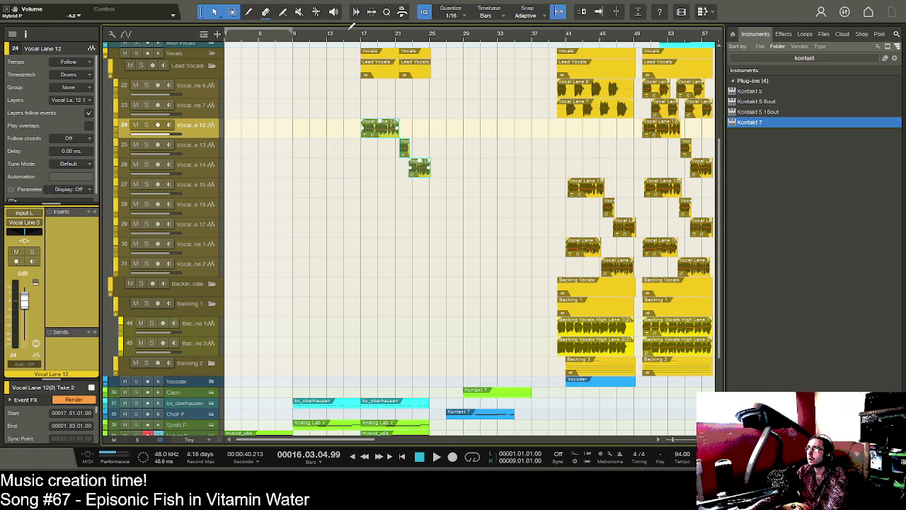
# - Shift the three moved vocal events earlier so that Lane 12 starts at 16.04.01.00, and check the timing by listening
pyautogui.moveTo(352, 38); pyautogui.dragTo(354, 56)
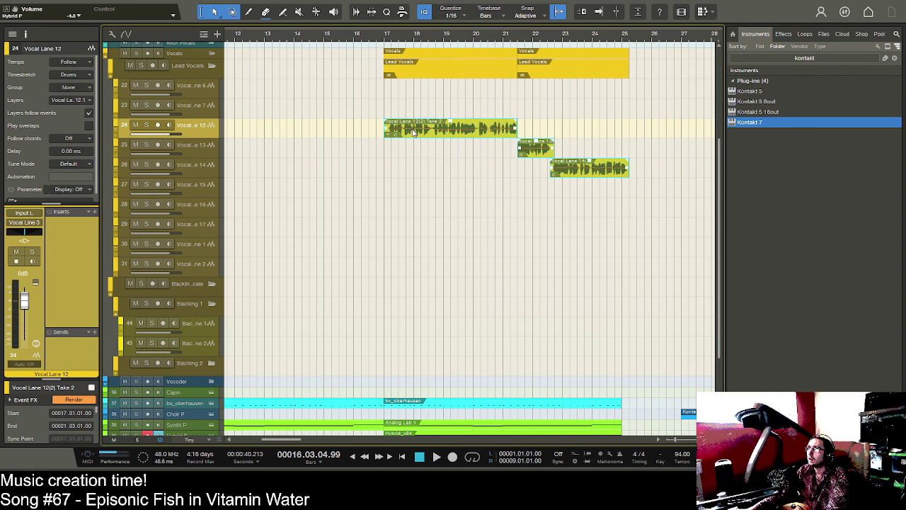
pyautogui.hotkey('alt', 'Left')
pyautogui.press('space')
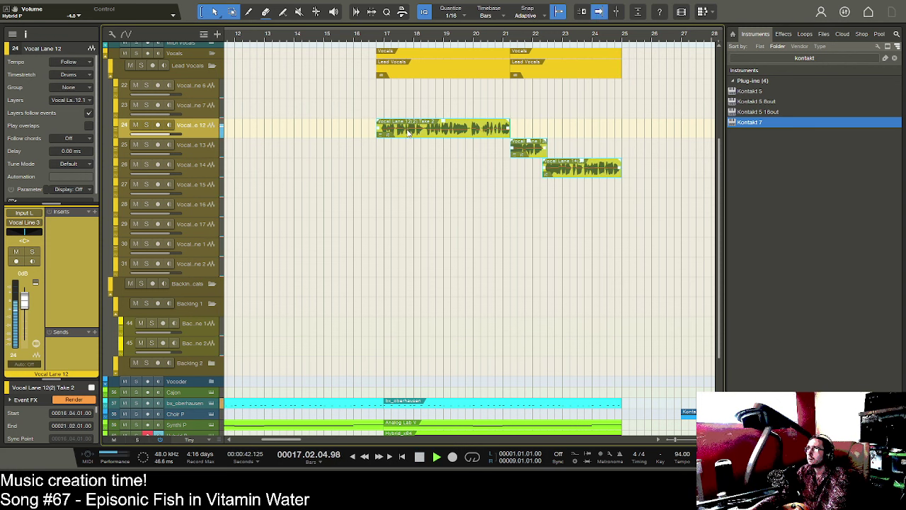
pyautogui.press('space')
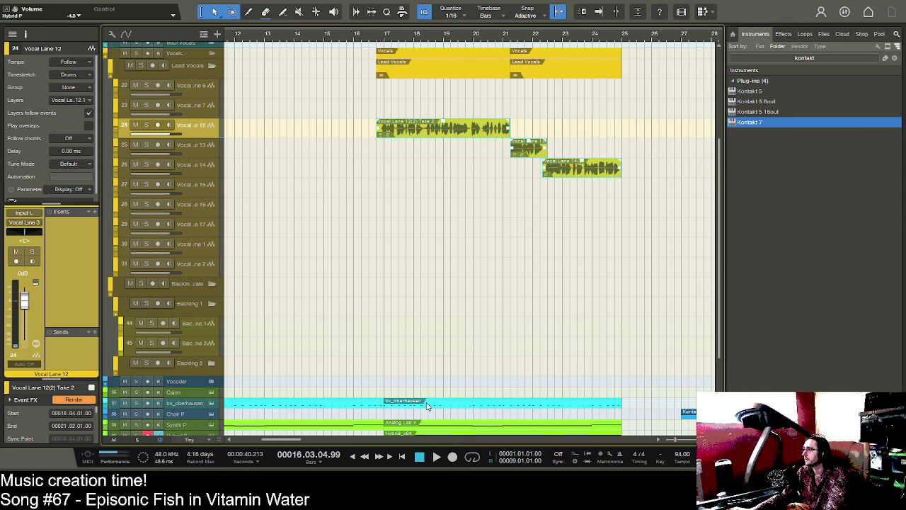
# - Review the compressor, EQ, de-esser, saturation and reverb modules of Nectar 4 on the All Vocals bus, and play back the moved vocals
pyautogui.press('F3')
pyautogui.moveTo(311, 438); pyautogui.dragTo(629, 432)
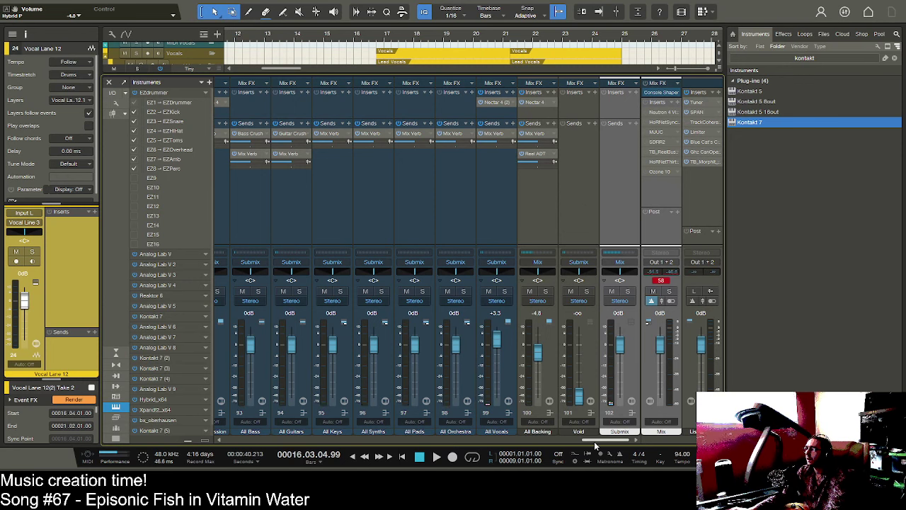
pyautogui.moveTo(595, 445)
pyautogui.mouseDown()
pyautogui.moveTo(379, 440)
pyautogui.moveTo(592, 441)
pyautogui.mouseUp()
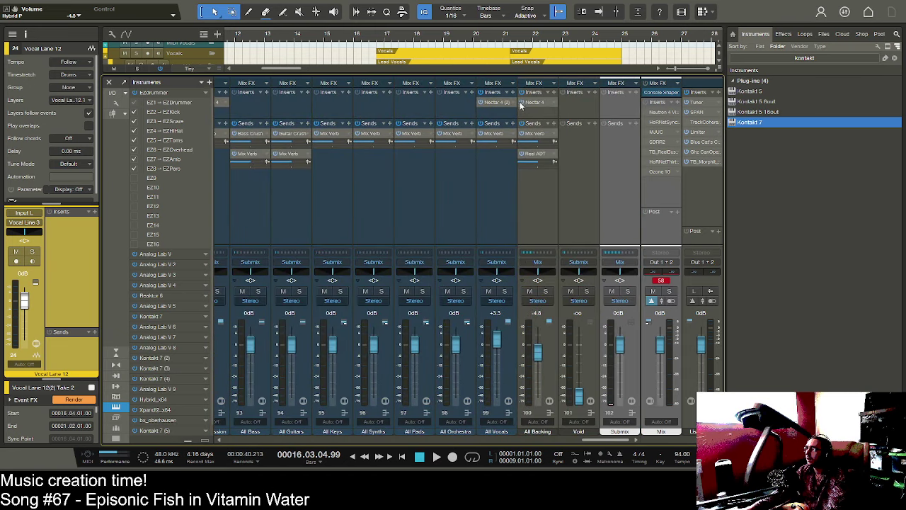
pyautogui.click(504, 103)
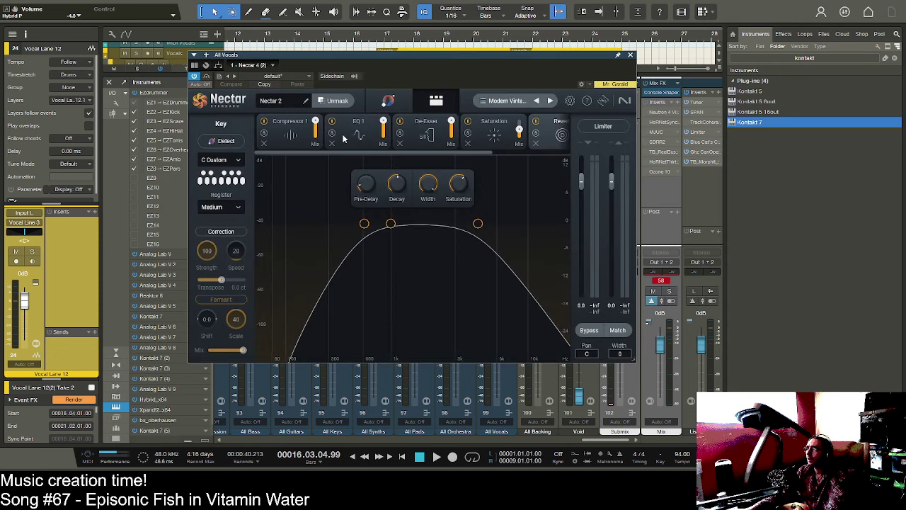
pyautogui.click(298, 133)
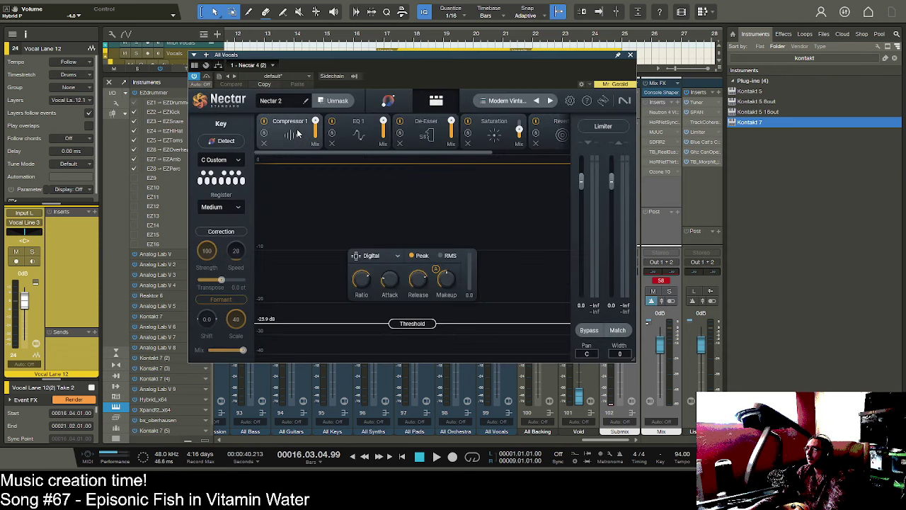
pyautogui.click(348, 130)
pyautogui.click(412, 132)
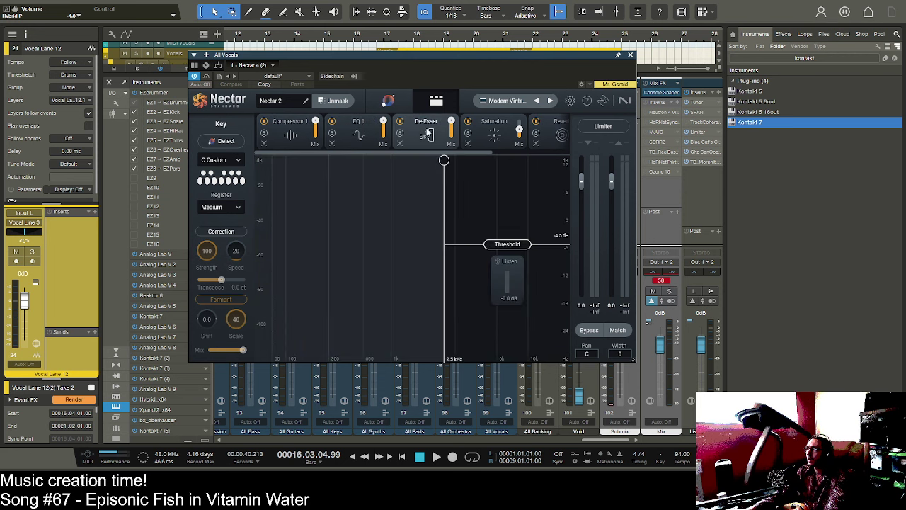
pyautogui.click(484, 132)
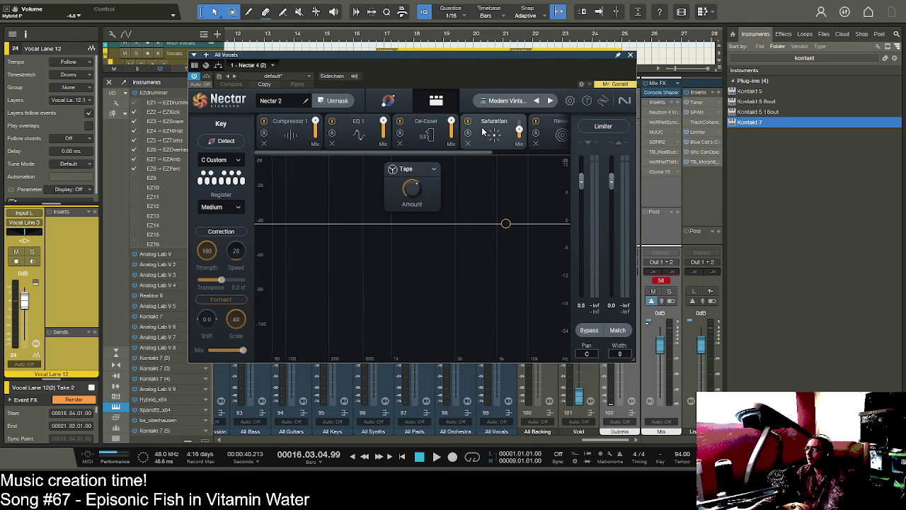
pyautogui.click(548, 134)
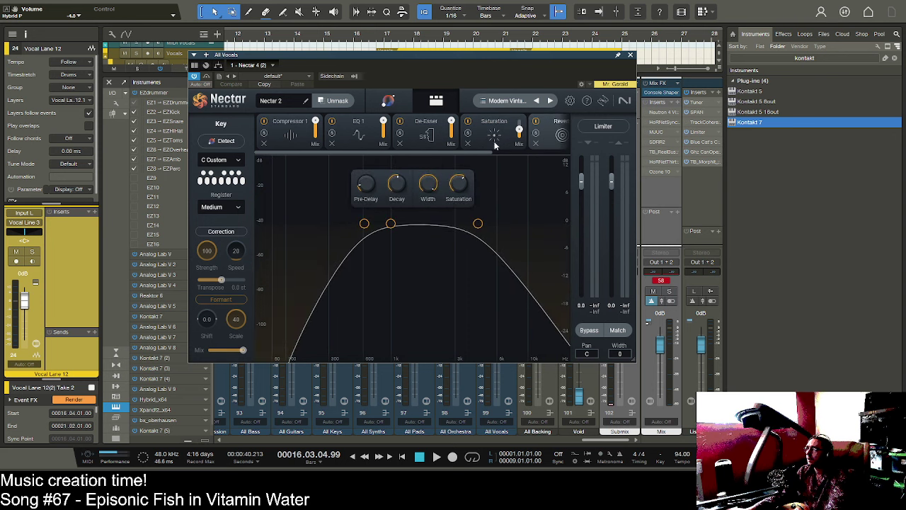
pyautogui.moveTo(484, 153); pyautogui.dragTo(555, 160)
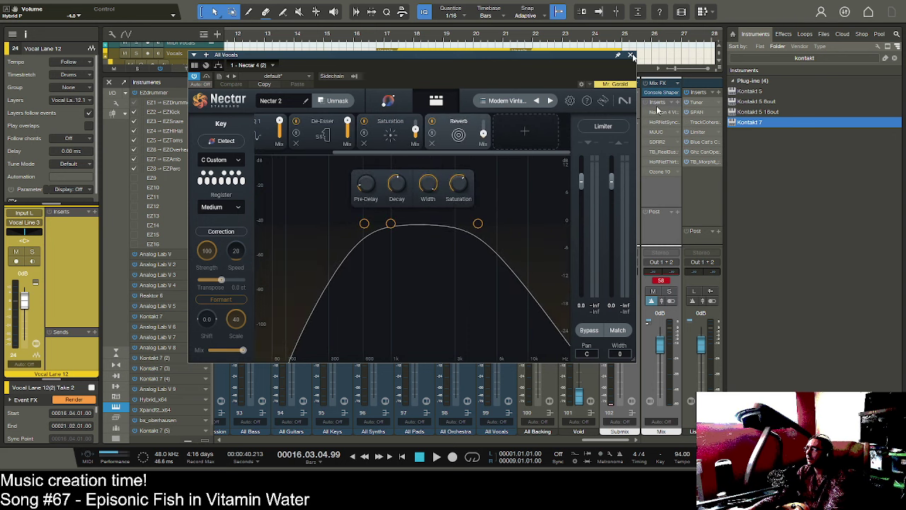
pyautogui.press('Escape')
pyautogui.press('F3')
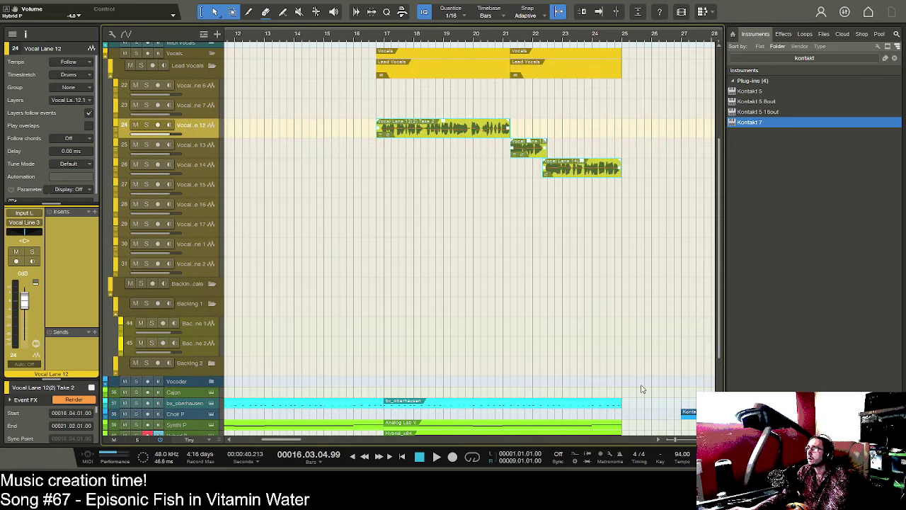
pyautogui.press('space')
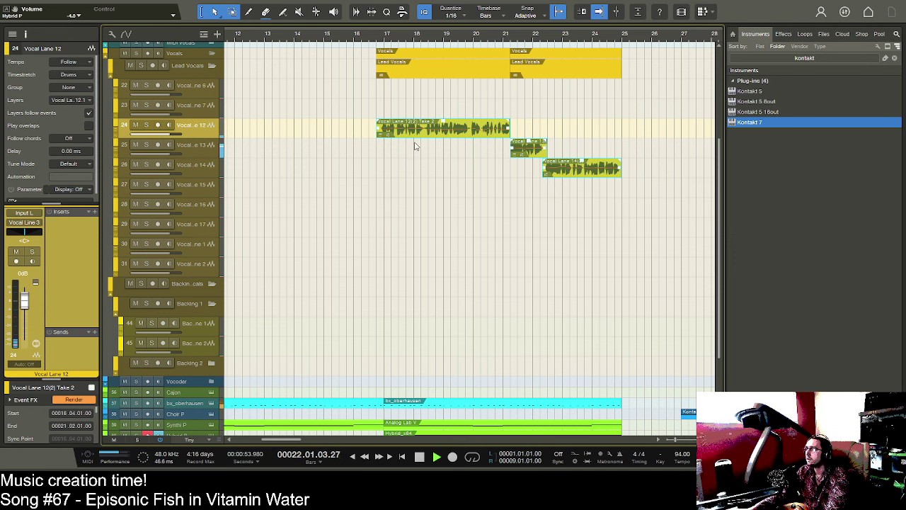
pyautogui.press('space')
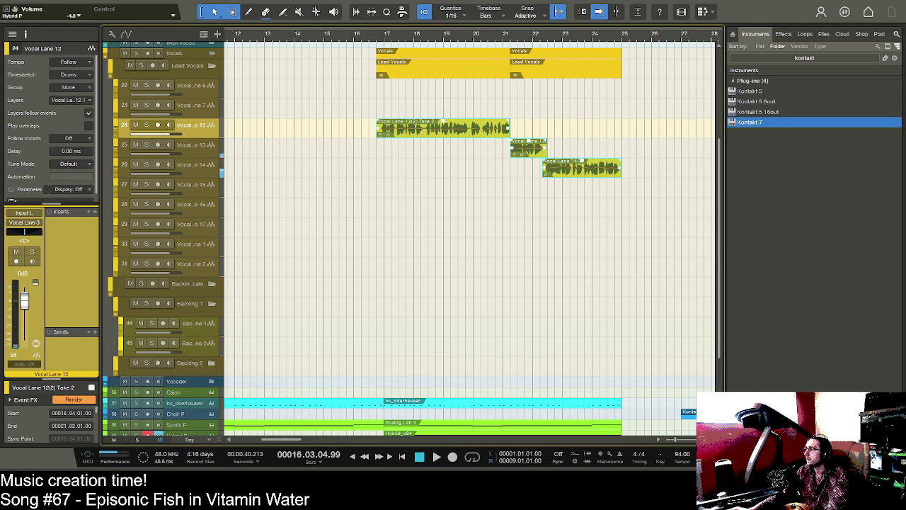
# - Set the effect return levels to -24.4 dB for Plate, -30.8 dB for Shimmer and -22.7 dB for Slapback
pyautogui.press('F3')
pyautogui.moveTo(340, 439); pyautogui.dragTo(361, 439)
pyautogui.moveTo(367, 369); pyautogui.dragTo(405, 384)
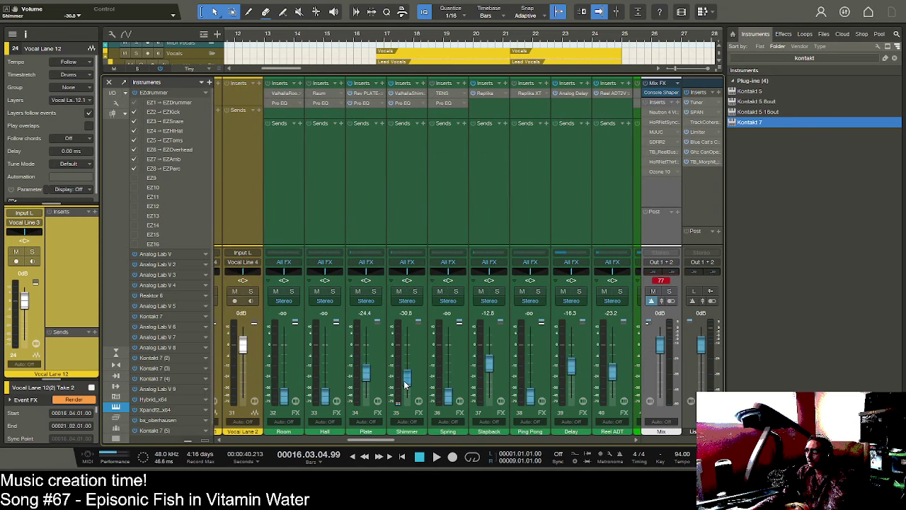
pyautogui.moveTo(487, 367); pyautogui.dragTo(487, 386)
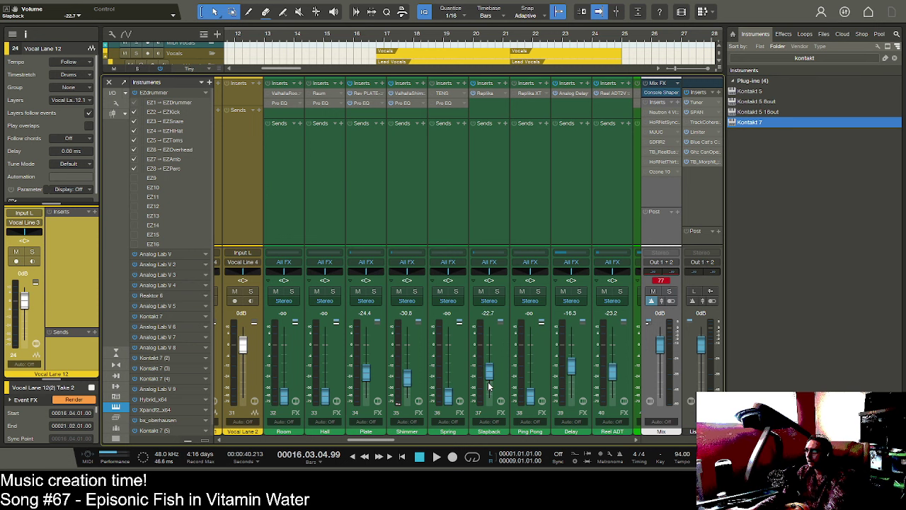
# - Lower the Shimmer return to -33.1 dB during playback, and listen to the vocals through bar 24
pyautogui.press('space')
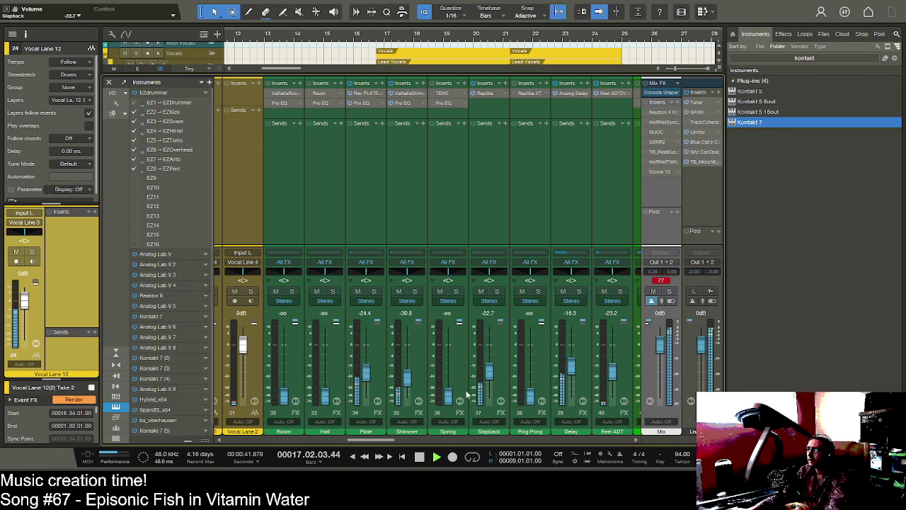
pyautogui.moveTo(409, 383); pyautogui.dragTo(408, 387)
pyautogui.moveTo(373, 441); pyautogui.dragTo(419, 440)
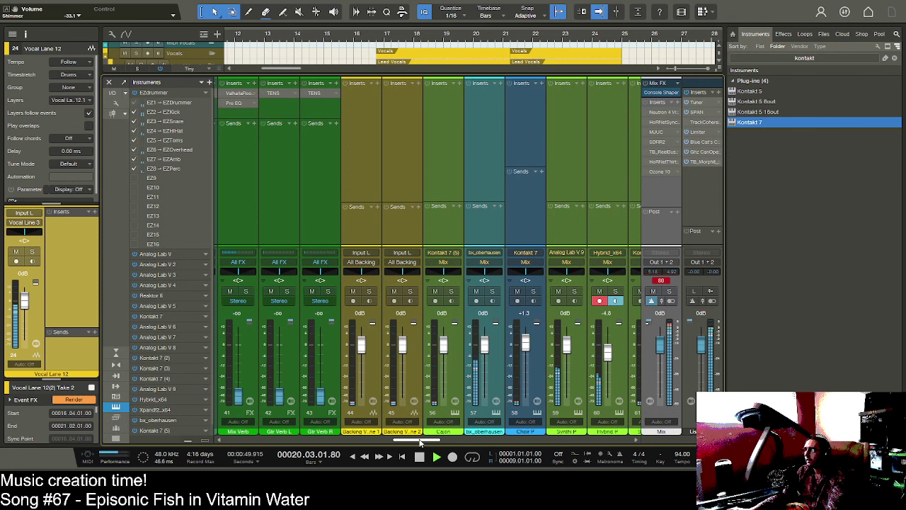
pyautogui.click(869, 457)
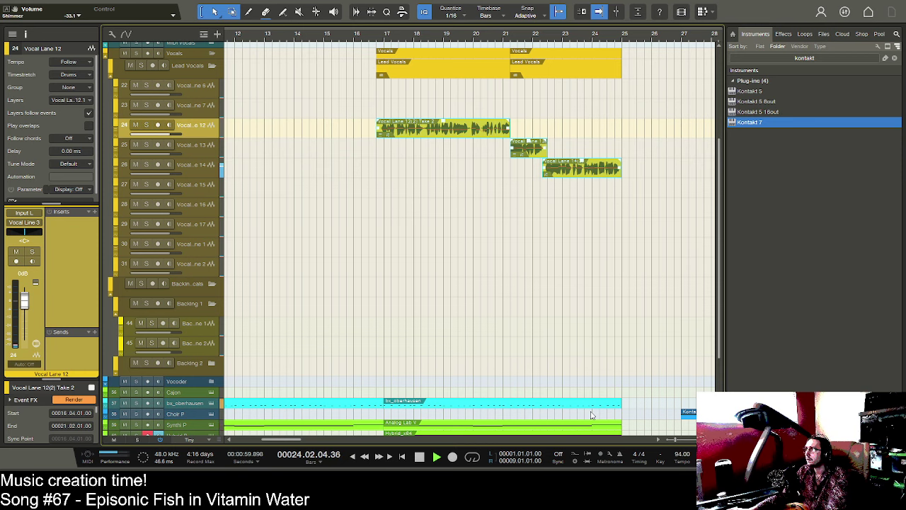
pyautogui.press('space')
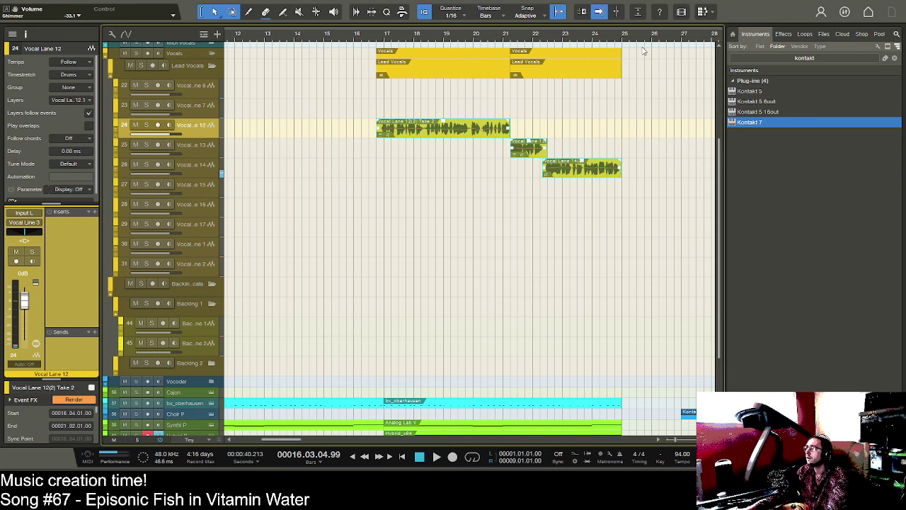
# - Move the Vocal Lane 6 and 7 events from bar 40 to start at 24.04.01.00, and place the playback cursor at 24.03.01.00
pyautogui.moveTo(641, 35); pyautogui.dragTo(484, 24)
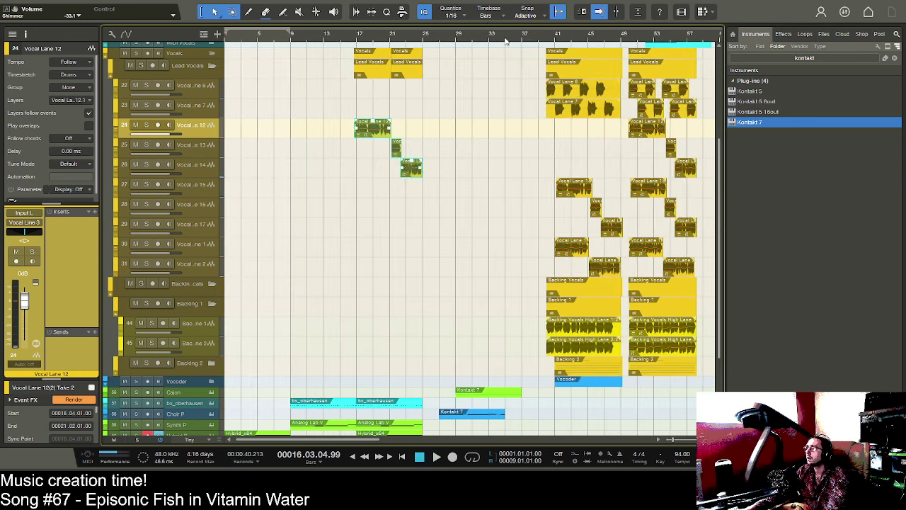
pyautogui.click(587, 102)
pyautogui.keyDown('shift'); pyautogui.click(584, 93); pyautogui.keyUp('shift')
pyautogui.click(586, 93)
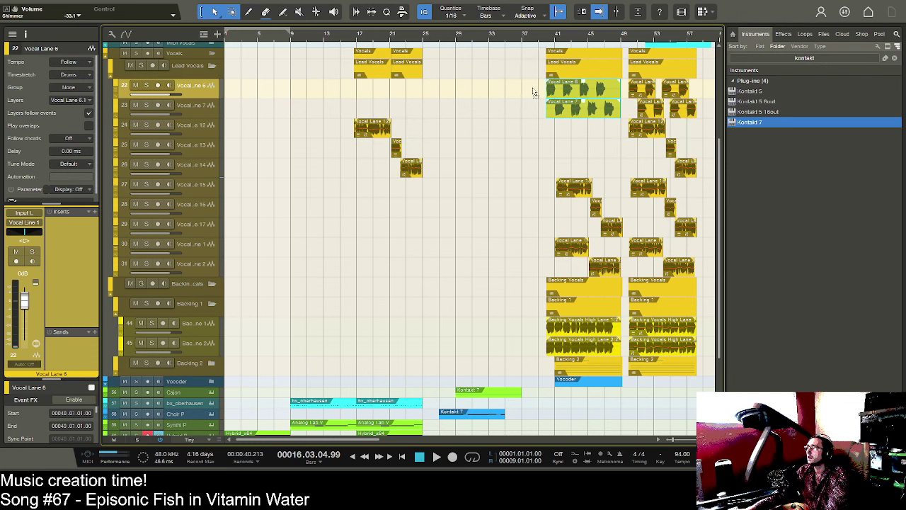
pyautogui.press('f')
pyautogui.moveTo(461, 92); pyautogui.dragTo(462, 93)
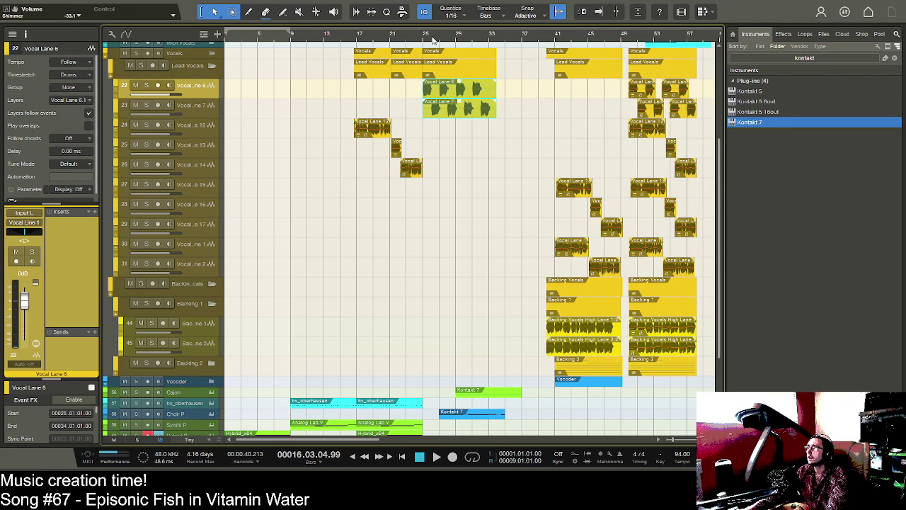
pyautogui.moveTo(434, 40); pyautogui.dragTo(425, 92)
pyautogui.click(389, 36)
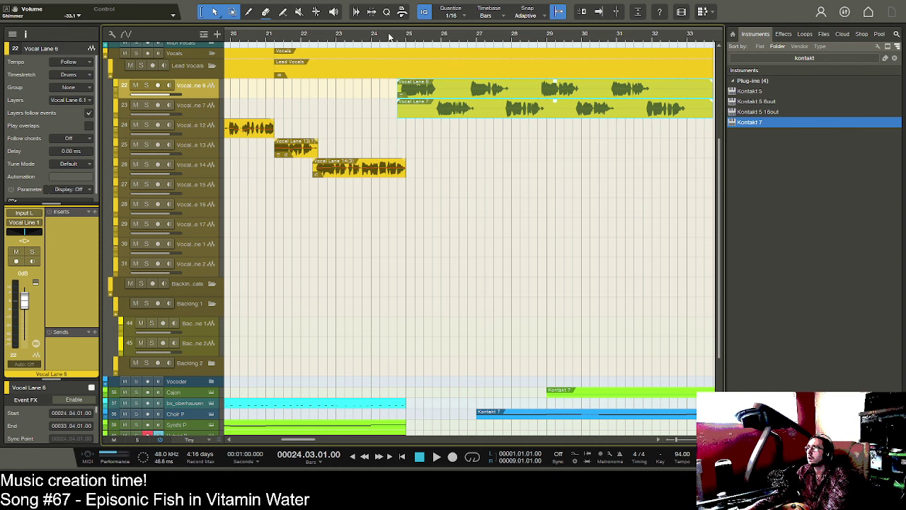
# - Play back the moved lead vocals, and move the group of instrument parts at bars 27 to 29 thirteen bars later, starting at bar 40
pyautogui.press('space')
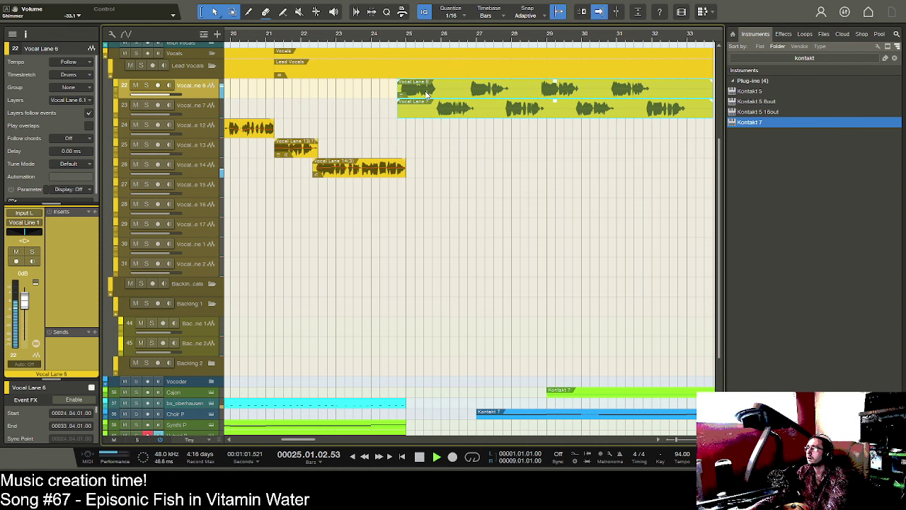
pyautogui.scroll(-5, 446, 34)
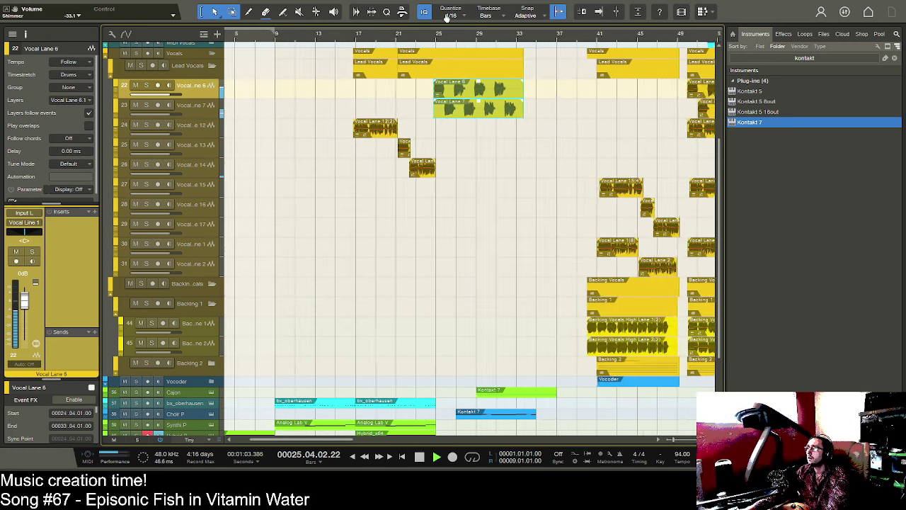
pyautogui.press('space')
pyautogui.scroll(-5, 446, 186)
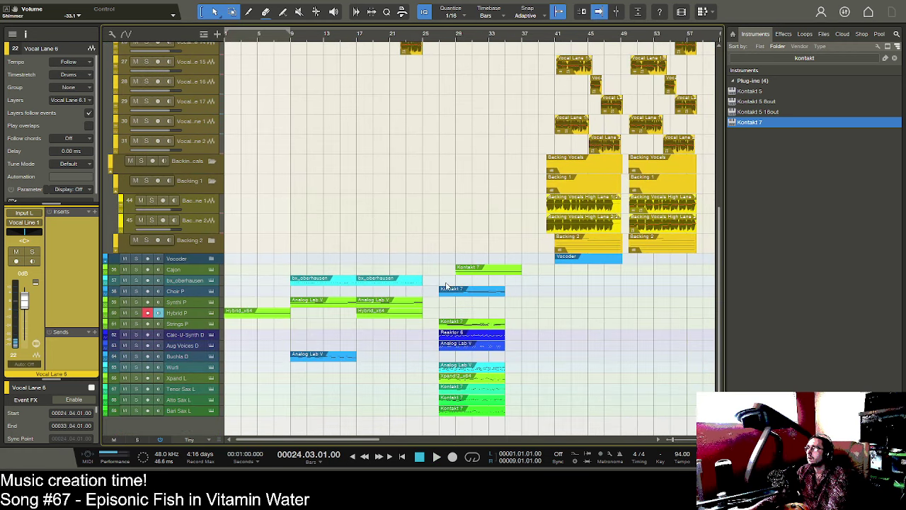
pyautogui.click(487, 273)
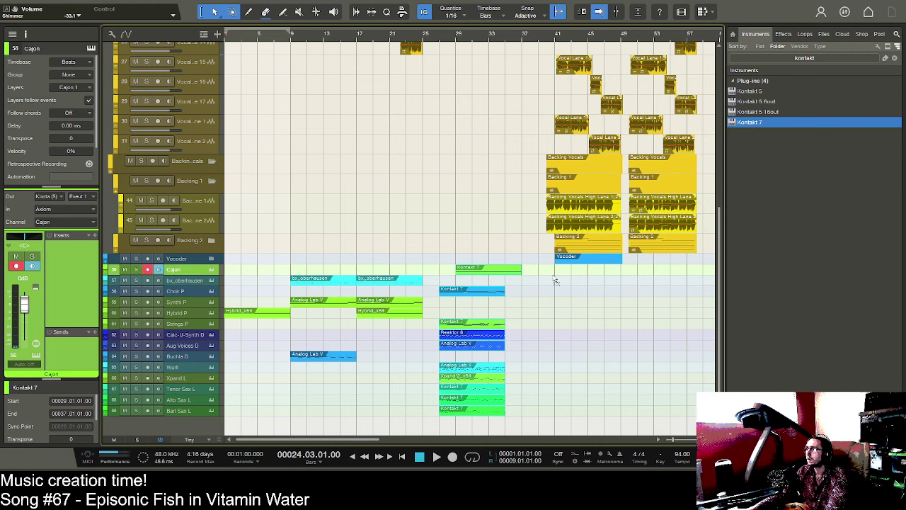
pyautogui.moveTo(556, 281); pyautogui.dragTo(592, 276)
# - Duplicate the bar 17 parts on the Synthi P, Hybrid P and bx_oberhausen tracks to bar 25
pyautogui.click(409, 304)
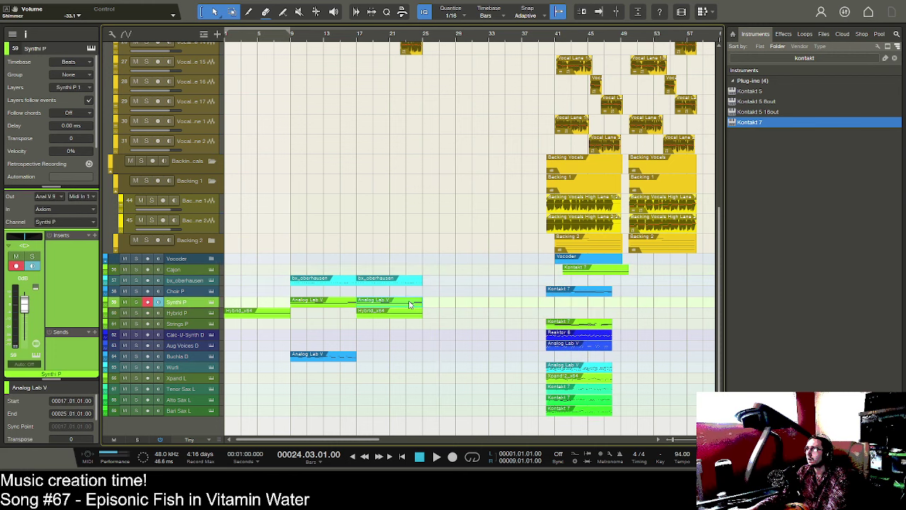
pyautogui.press('d')
pyautogui.click(407, 314)
pyautogui.press('d')
pyautogui.click(407, 280)
pyautogui.press('d')
# - Move the two Backing Vocals High Lane events from bar 40 to start at bar 25
pyautogui.scroll(1, 439, 283)
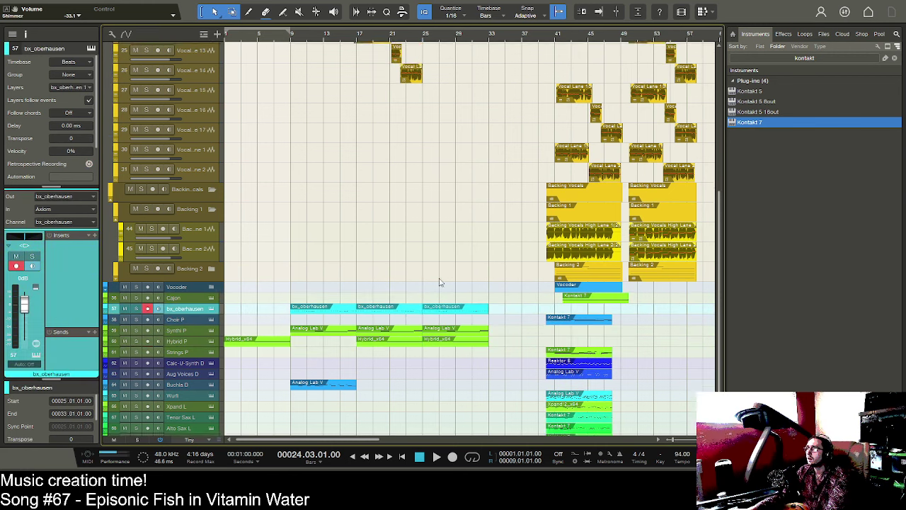
pyautogui.scroll(3, 439, 283)
pyautogui.scroll(-1, 442, 281)
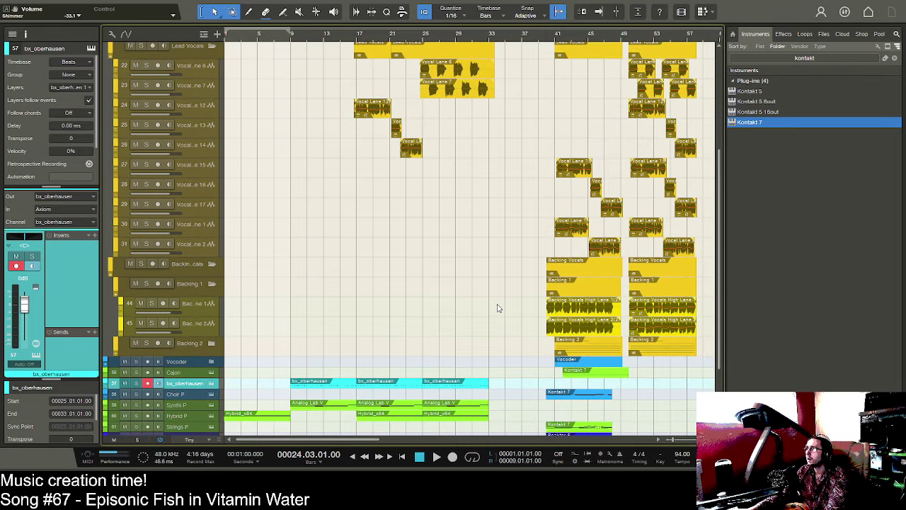
pyautogui.click(578, 313)
pyautogui.keyDown('shift'); pyautogui.click(578, 323); pyautogui.keyUp('shift')
pyautogui.moveTo(548, 311); pyautogui.dragTo(450, 309)
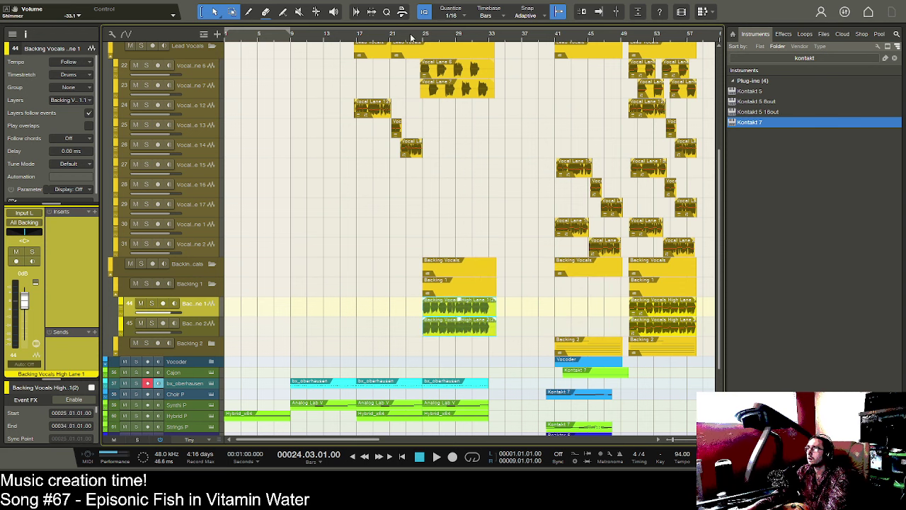
# - Nudge both Backing Vocals High Lane events to start at 24.04.02.00, checking their timing against the lead vocals in playback
pyautogui.moveTo(434, 36); pyautogui.dragTo(452, 58)
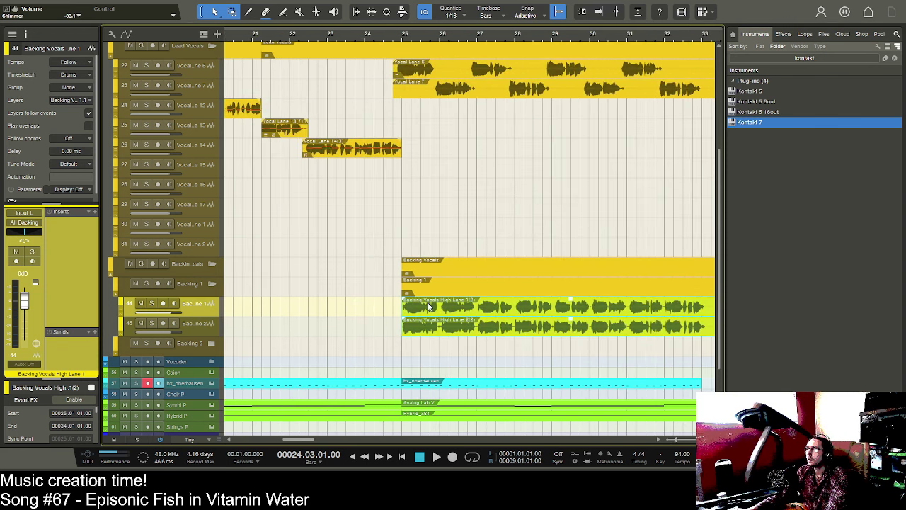
pyautogui.hotkey('alt', 'Left')
pyautogui.press('space')
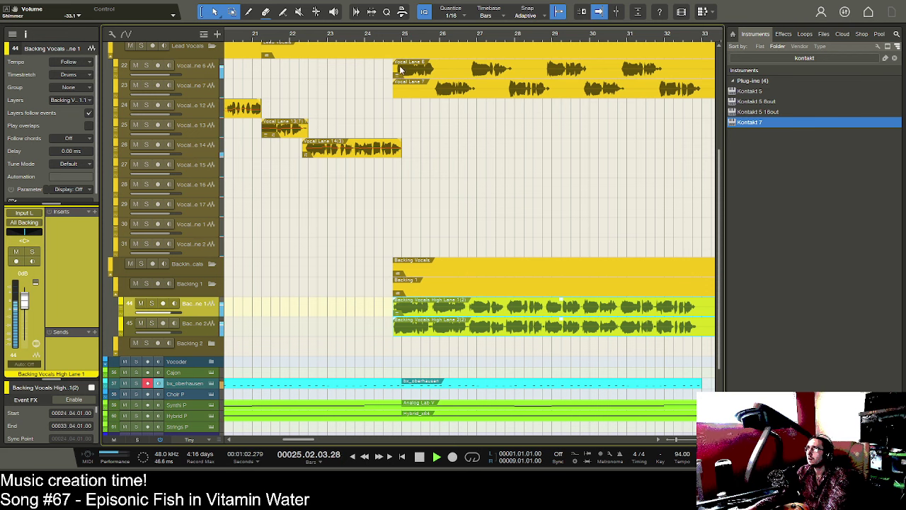
pyautogui.moveTo(398, 36); pyautogui.dragTo(400, 57)
pyautogui.press('space')
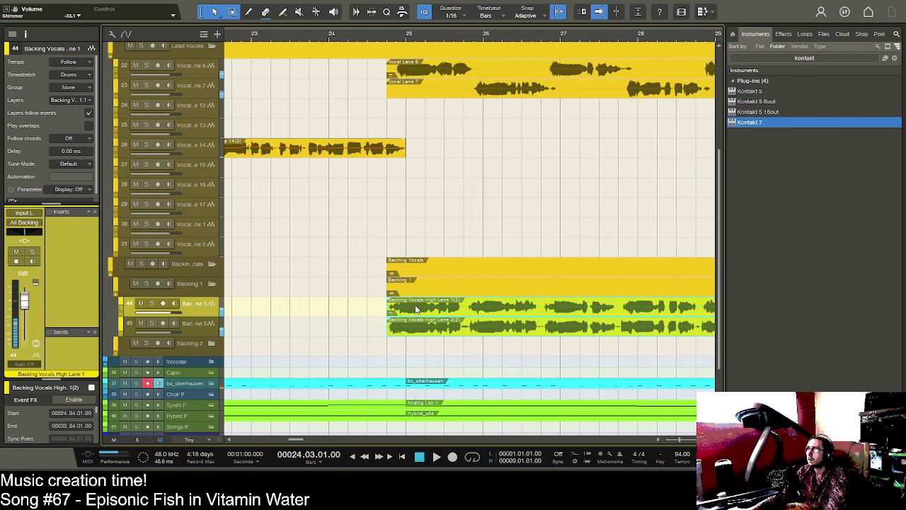
pyautogui.hotkey('alt', 'Right')
pyautogui.press('space')
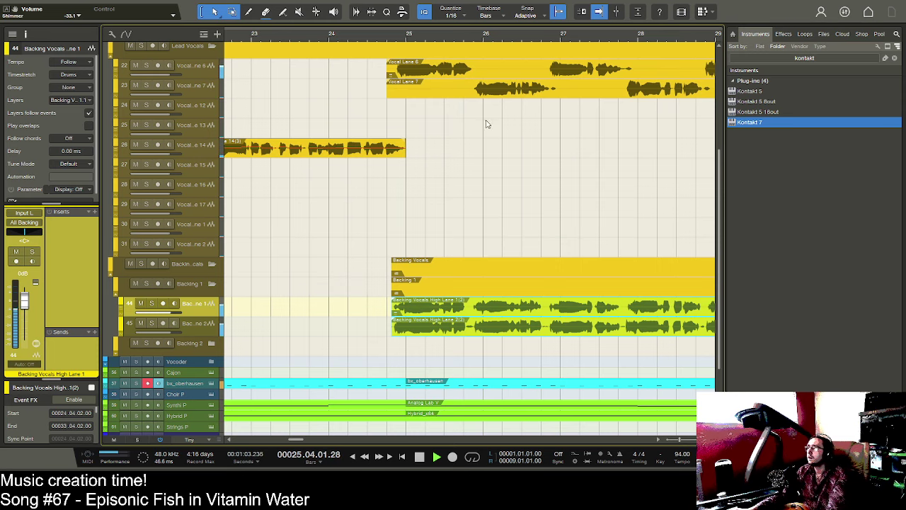
# - Duplicate the bar 17 Electric Lead guitar and Bass DI and Amp events twice, filling bars 25 to 41
pyautogui.moveTo(479, 37); pyautogui.dragTo(465, 166)
pyautogui.scroll(6, 465, 167)
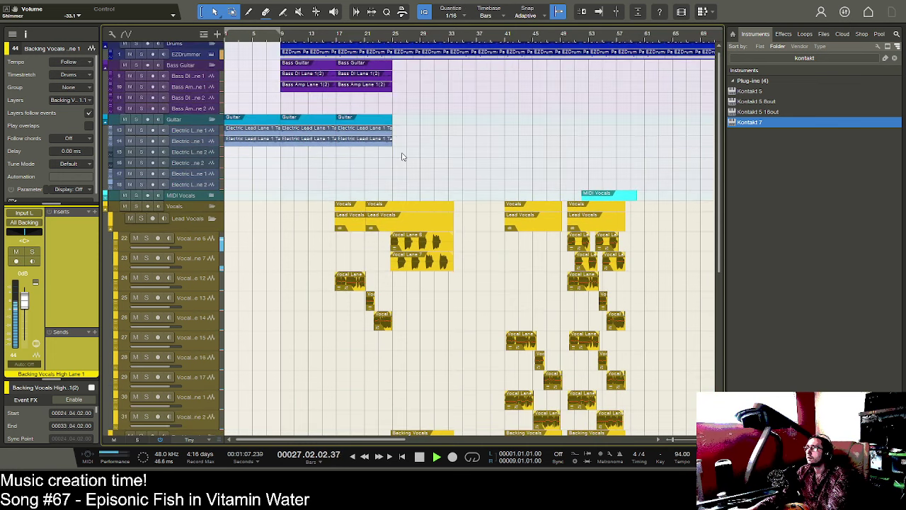
pyautogui.click(373, 135)
pyautogui.press('d')
pyautogui.press('d')
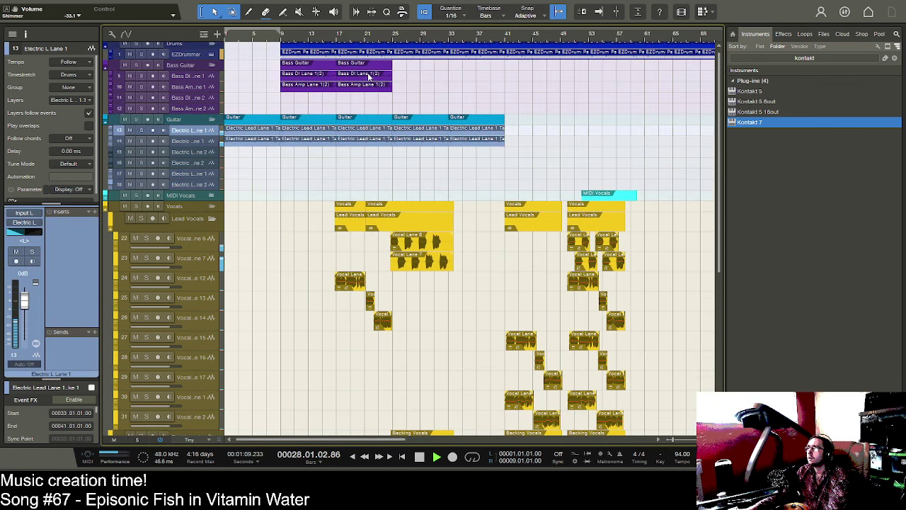
pyautogui.click(375, 83)
pyautogui.press('d')
pyautogui.press('d')
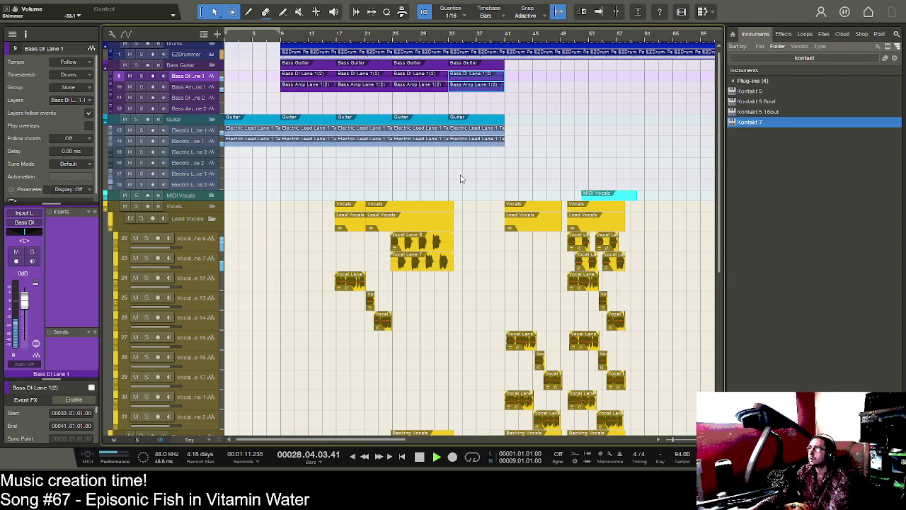
# - Stop playback, delete the Hybrid P part at bar 25, and duplicate the bar 25 Synthi P part to bar 33
pyautogui.scroll(-5, 460, 178)
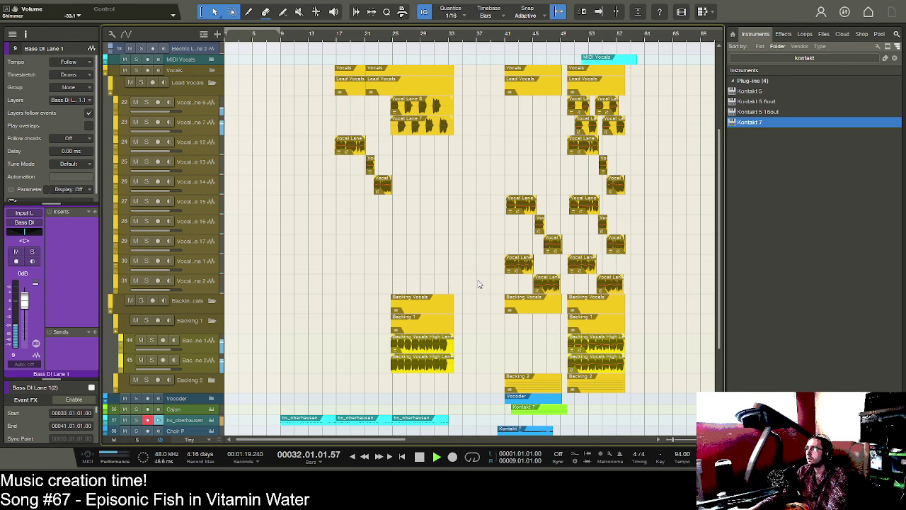
pyautogui.scroll(-5, 478, 284)
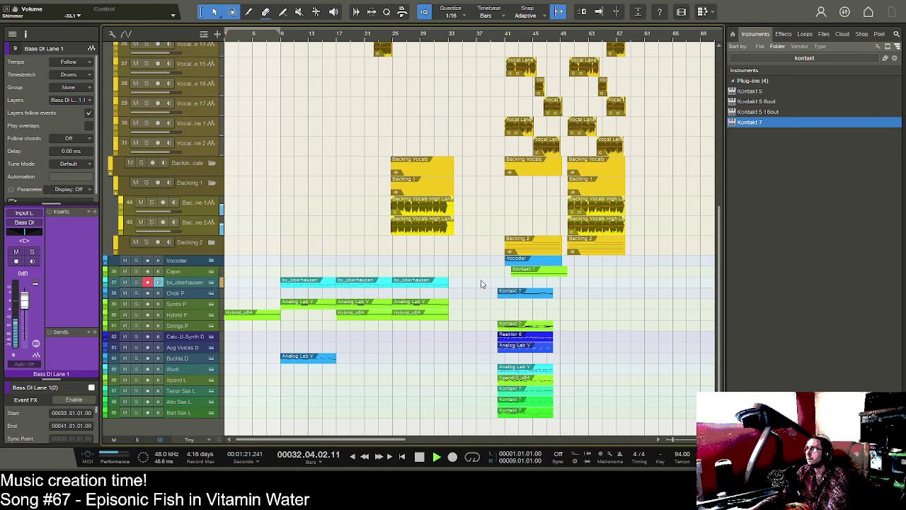
pyautogui.press('space')
pyautogui.click(436, 315)
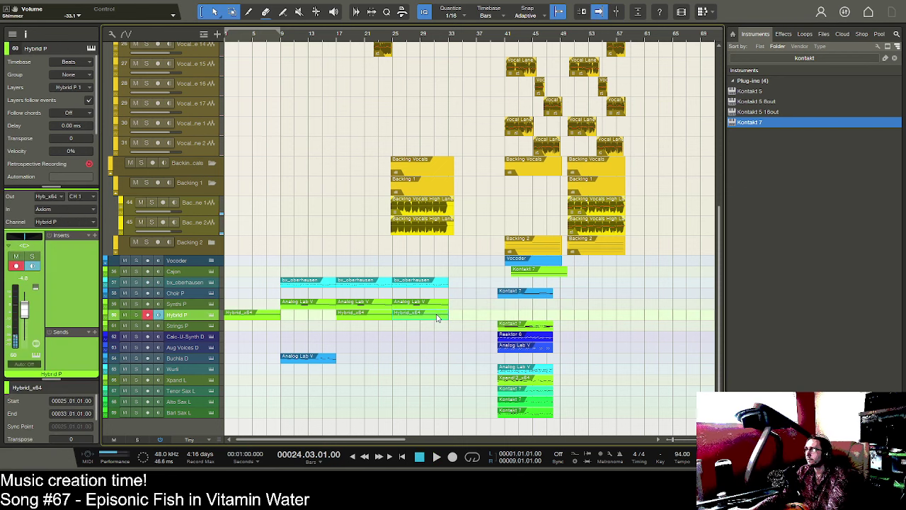
pyautogui.press('Delete')
pyautogui.click(437, 305)
pyautogui.press('d')
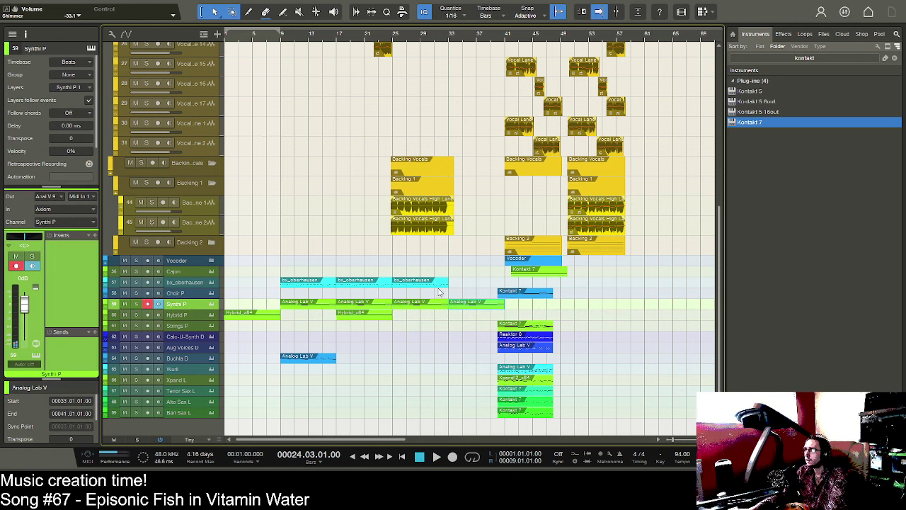
# - Duplicate the bar 25 bx_oberhausen part to bar 33, and move the Choir P part from bar 40 to bar 33
pyautogui.click(439, 284)
pyautogui.hotkey('ctrl', 'd')
pyautogui.click(522, 293)
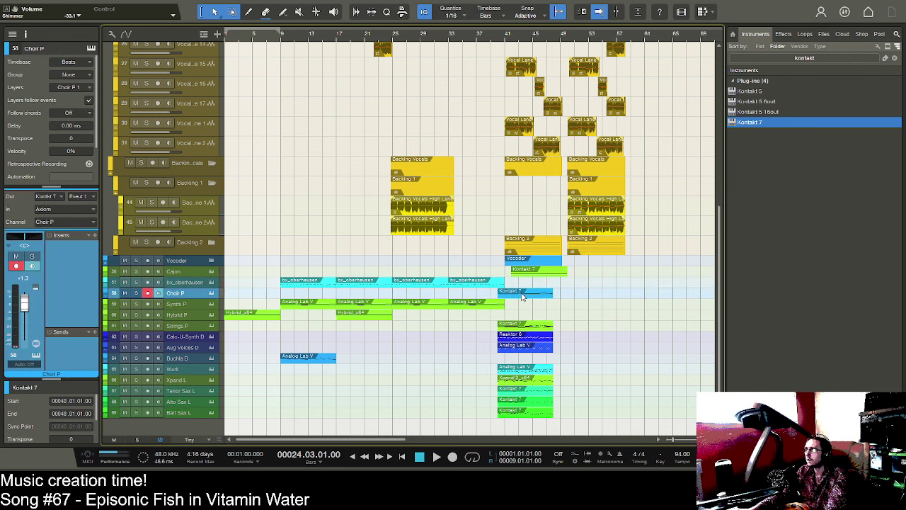
pyautogui.moveTo(490, 297); pyautogui.dragTo(472, 293)
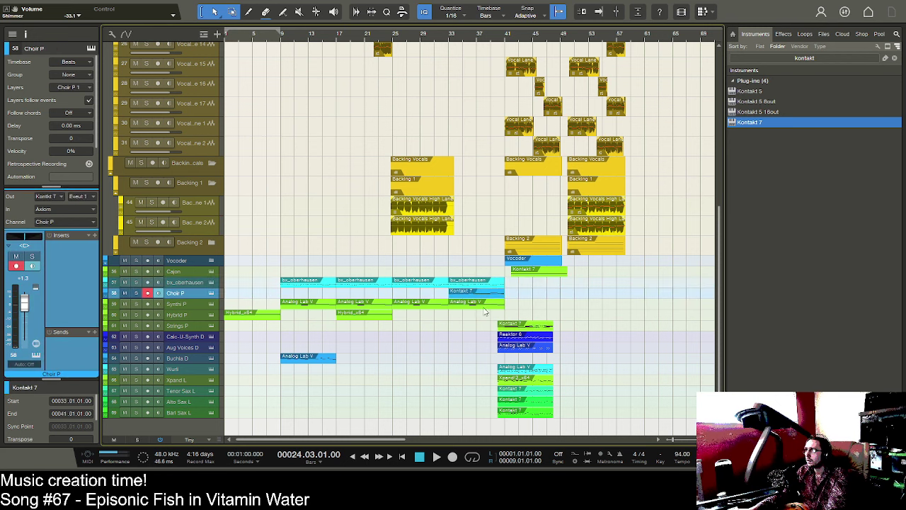
# - Try the Aug Voices D part at bar 33, and return it to bar 40
pyautogui.click(520, 348)
pyautogui.moveTo(476, 351); pyautogui.dragTo(534, 349)
pyautogui.press('space')
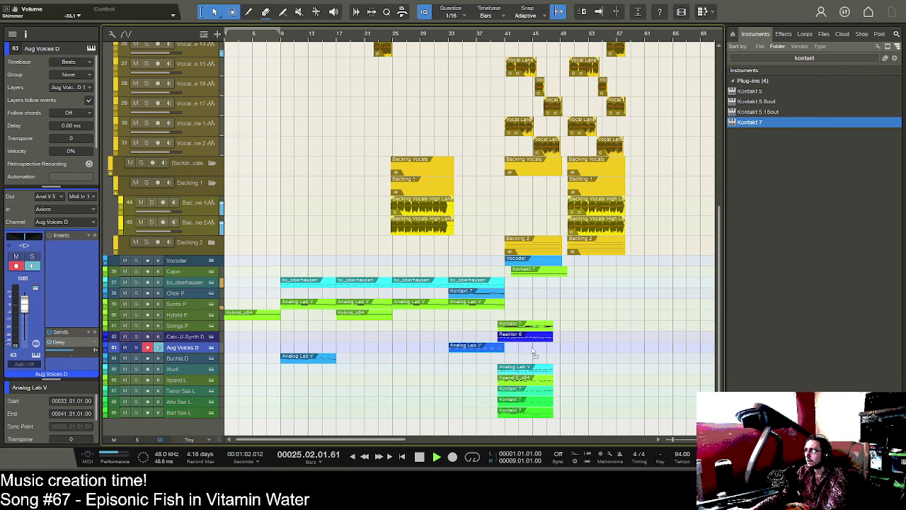
pyautogui.press('space')
# - Try the Tenor Sax L part at bar 33 and at bar 25 during playback
pyautogui.moveTo(521, 390); pyautogui.dragTo(467, 395)
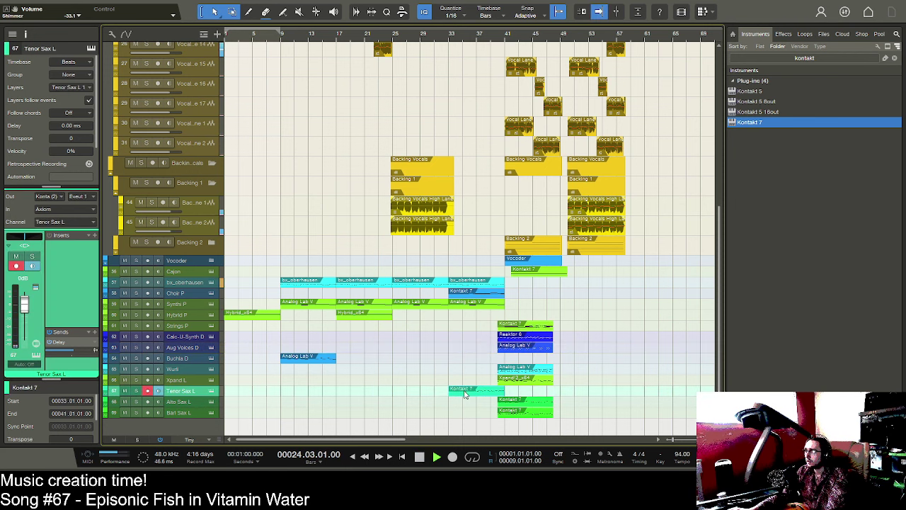
pyautogui.press('space')
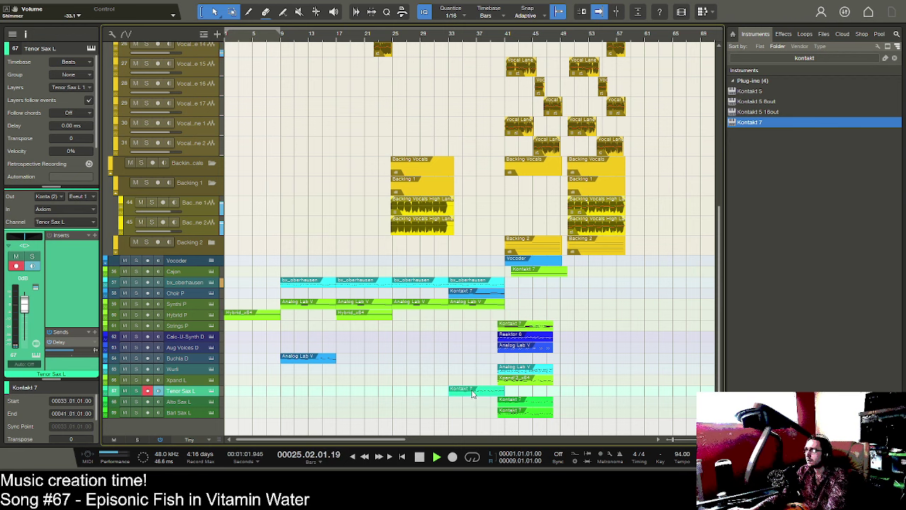
pyautogui.moveTo(473, 395); pyautogui.dragTo(418, 395)
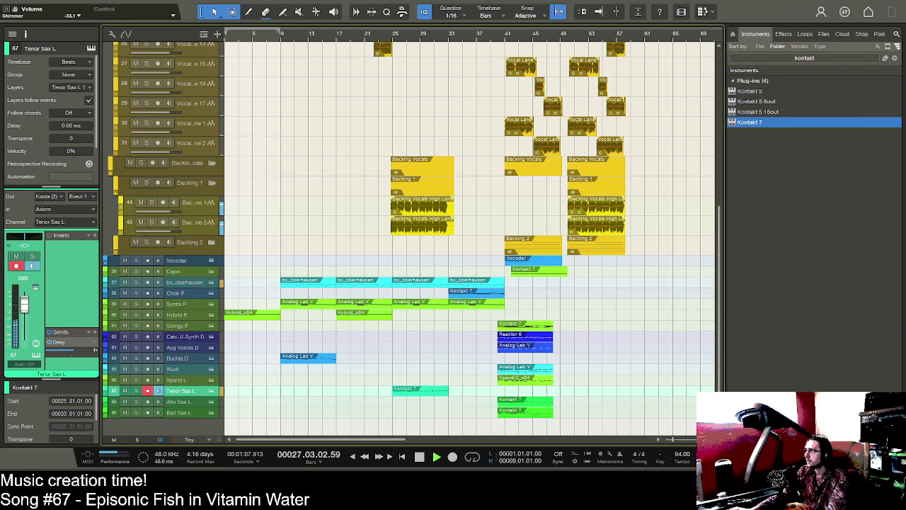
# - Set the All Vocals bus level to 0 dB in the mixer during playback
pyautogui.press('F3')
pyautogui.moveTo(499, 440); pyautogui.dragTo(614, 440)
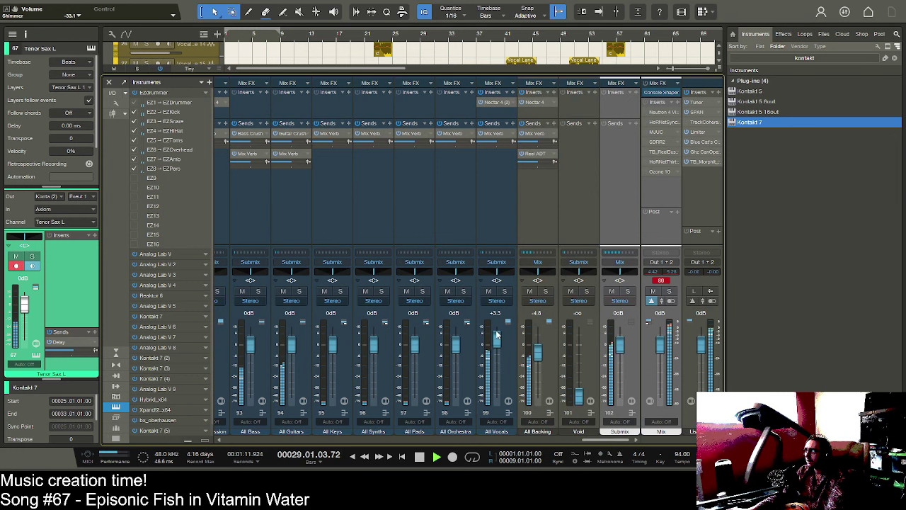
pyautogui.moveTo(497, 336); pyautogui.dragTo(497, 341)
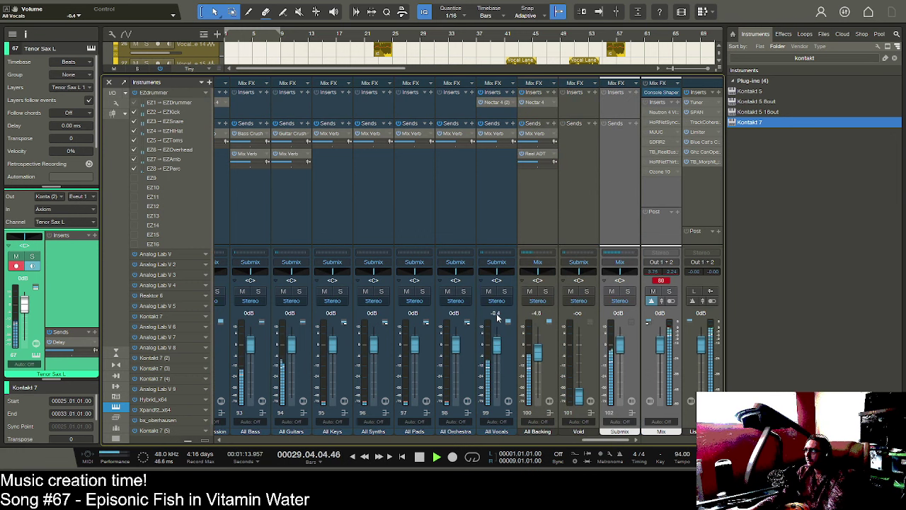
pyautogui.click(497, 314)
pyautogui.write('0')
pyautogui.press('Return')
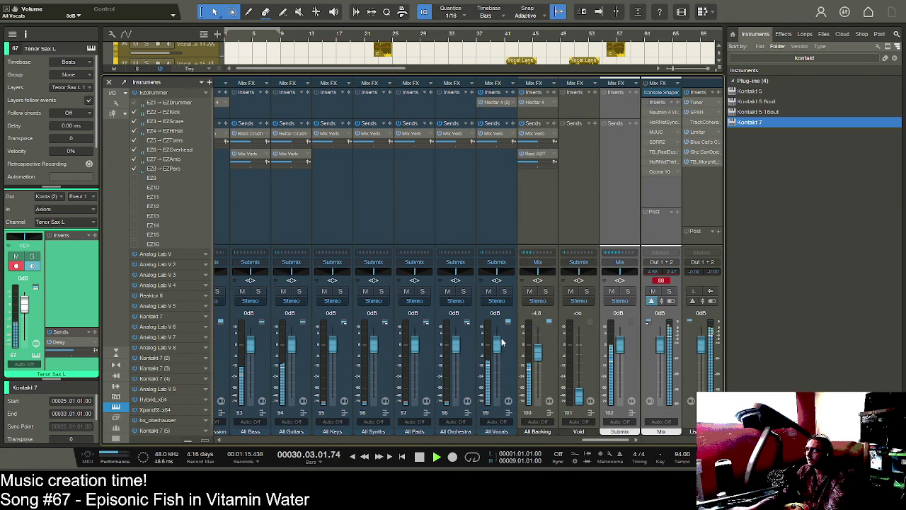
# - Set the All Backing bus level to -5.0 dB and close the mixer
pyautogui.click(537, 312)
pyautogui.write('-')
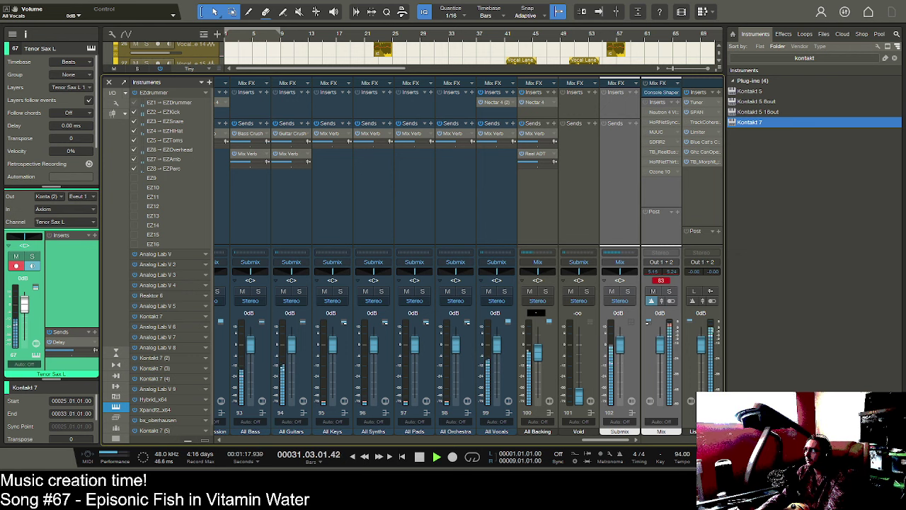
pyautogui.write('5')
pyautogui.press('Return')
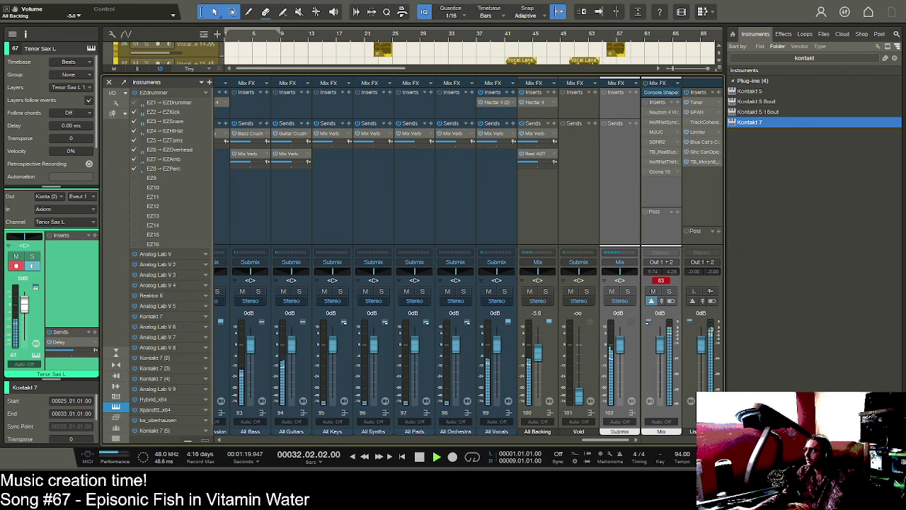
pyautogui.press('F3')
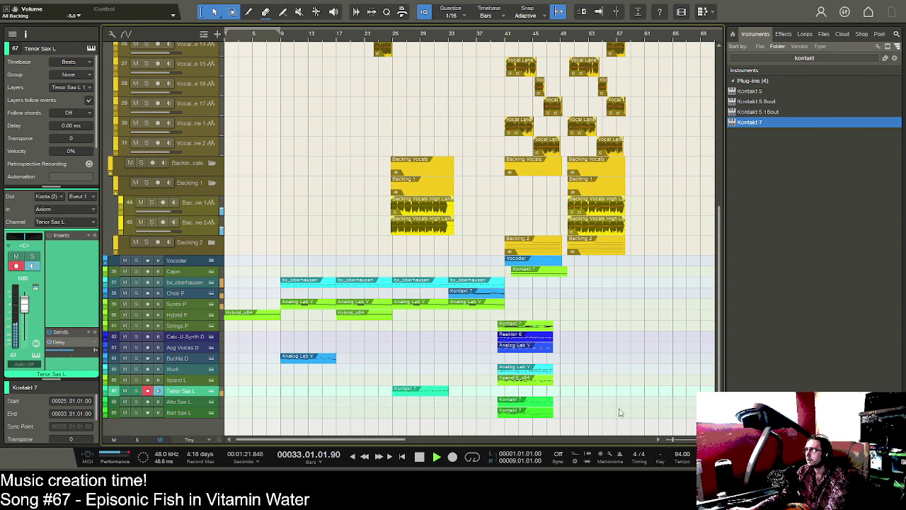
# - Replay the section from 24.03.01.00 with the Tenor Sax L part at bar 25, and return that part to bar 40
pyautogui.press('space')
pyautogui.press('space')
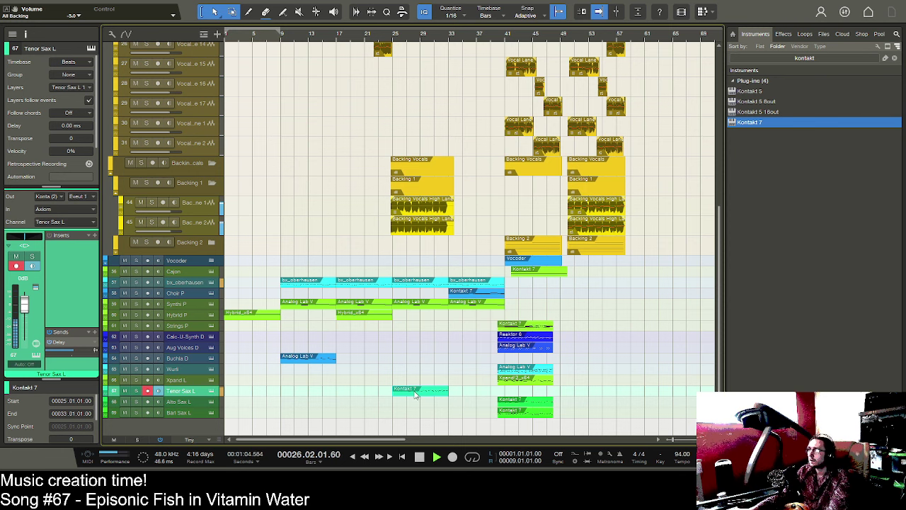
pyautogui.moveTo(416, 395); pyautogui.dragTo(521, 395)
pyautogui.press('space')
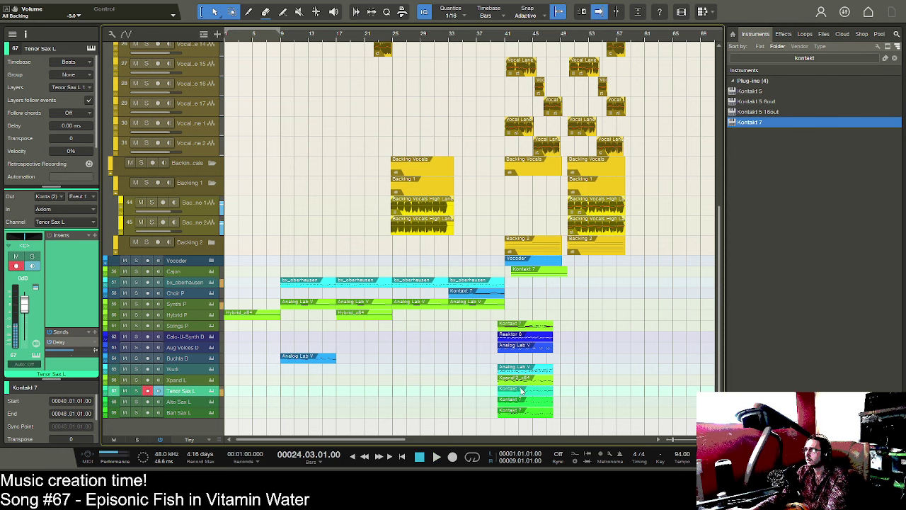
# - Move the Vocal Lane 6 and 7 events and the Backing Vocals High events from about bar 25 to bar 40
pyautogui.scroll(5, 418, 269)
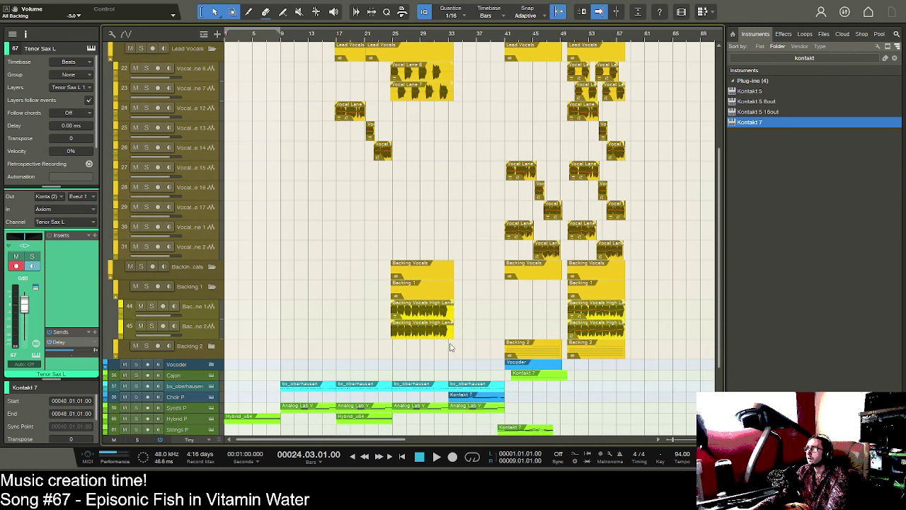
pyautogui.click(400, 79)
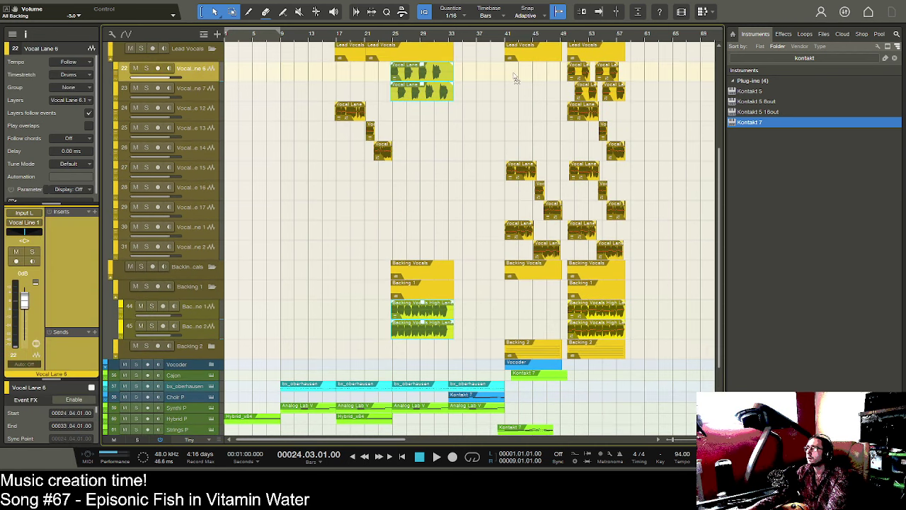
pyautogui.moveTo(407, 76); pyautogui.dragTo(515, 76)
# - Move the Bari Sax L part to bar 25 and play the section from 24.03.01.00
pyautogui.scroll(-5, 440, 266)
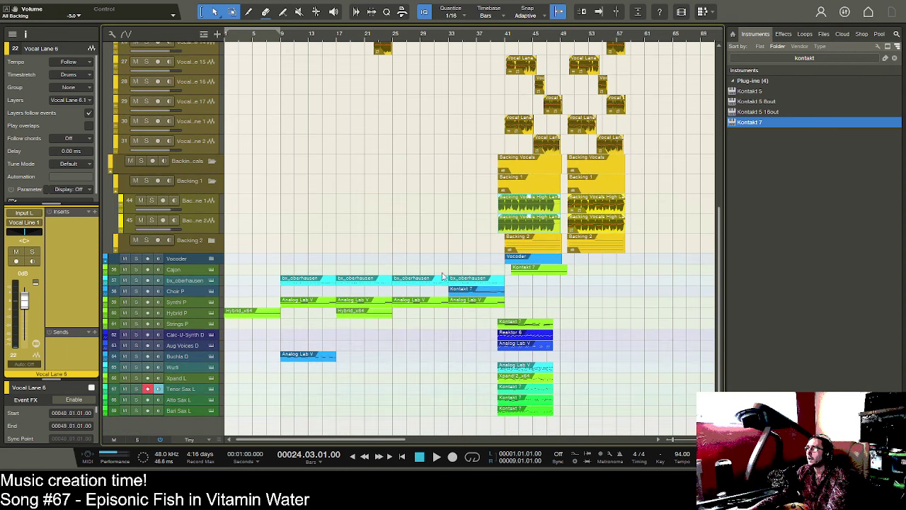
pyautogui.click(510, 410)
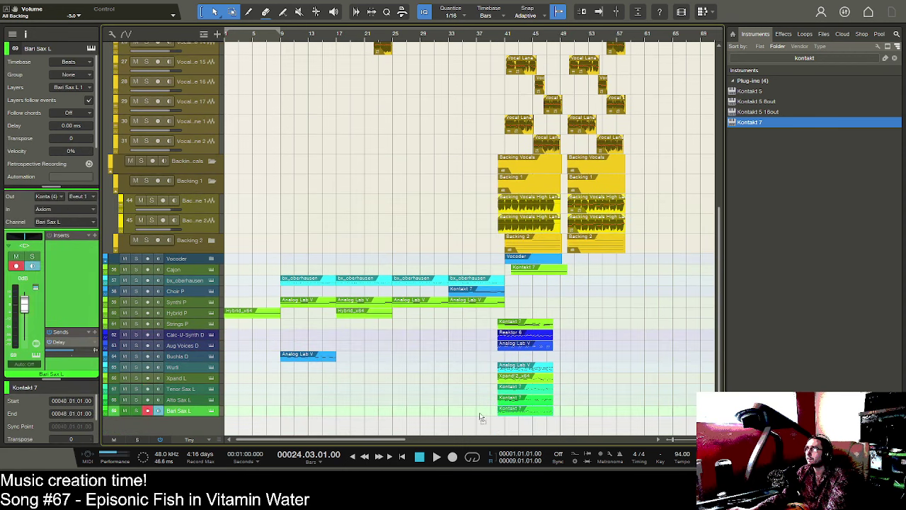
pyautogui.moveTo(407, 415); pyautogui.dragTo(407, 415)
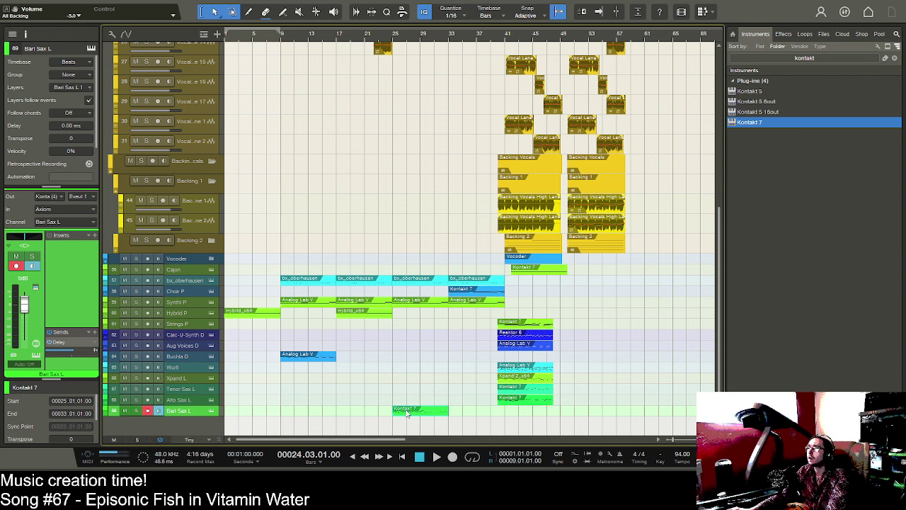
pyautogui.press('space')
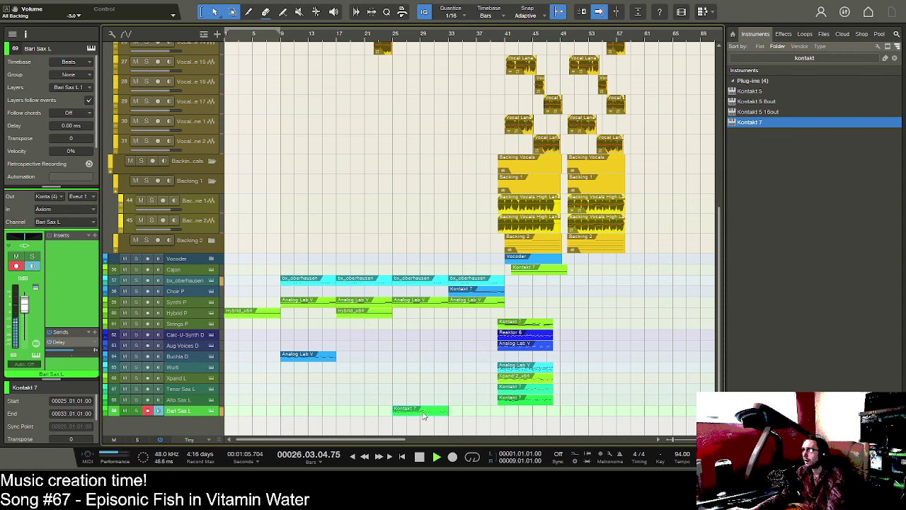
pyautogui.scroll(3, 476, 401)
pyautogui.scroll(-3, 476, 402)
pyautogui.click(476, 409)
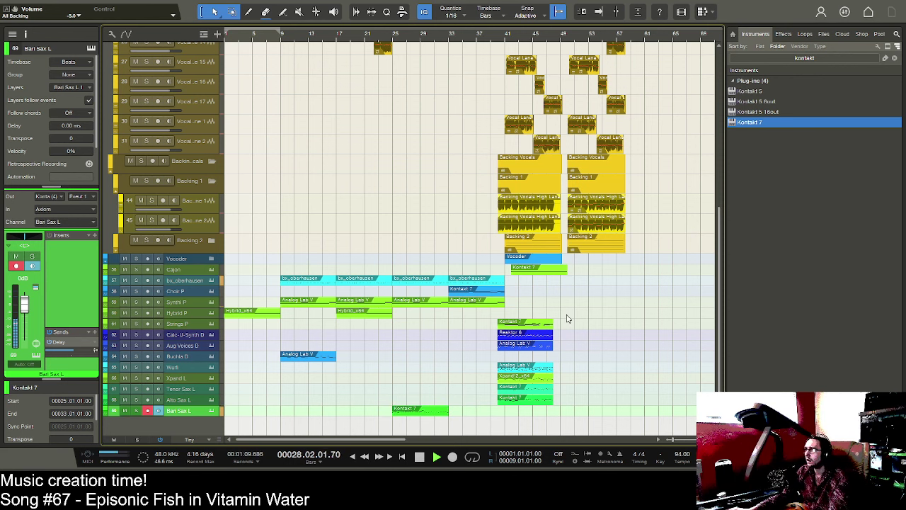
# - Shift the instrument parts from Strings P to Alto Sax L to bar 50, and both later vocal sections to start at bar 52
pyautogui.click(527, 324)
pyautogui.moveTo(583, 328); pyautogui.dragTo(597, 327)
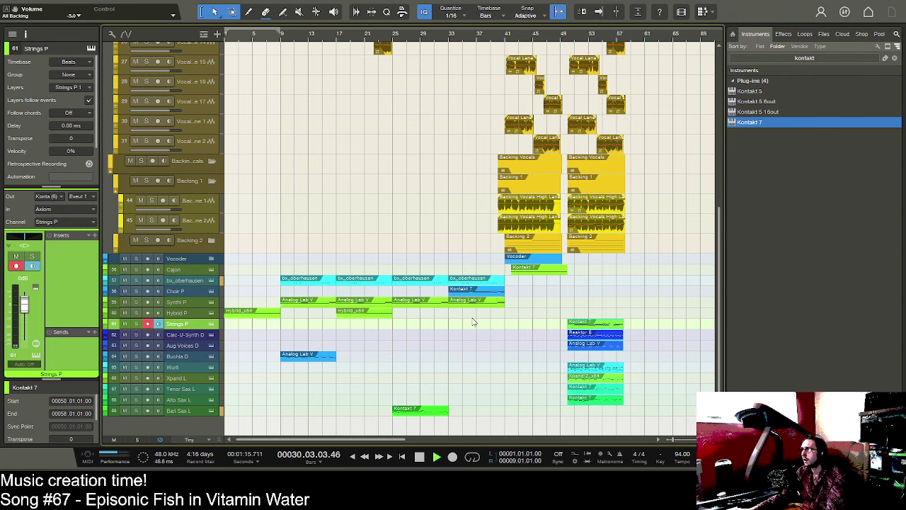
pyautogui.scroll(5, 473, 322)
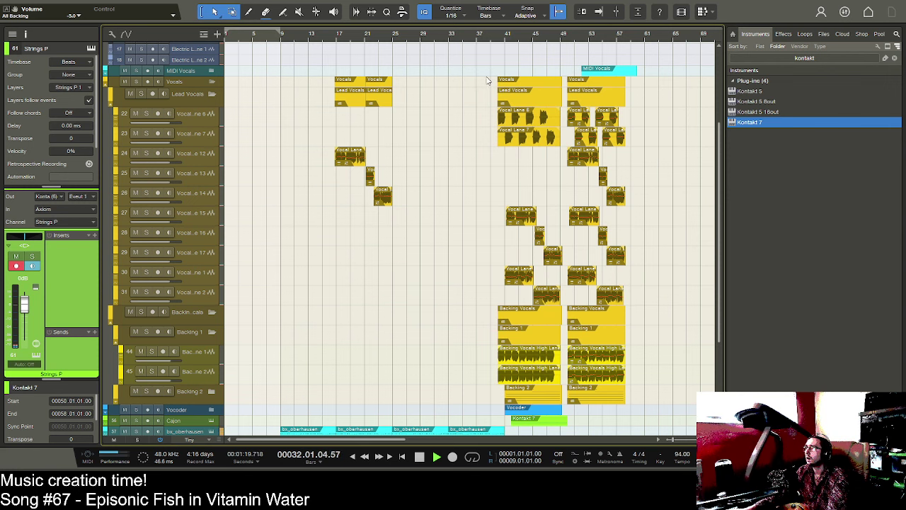
pyautogui.click(542, 99)
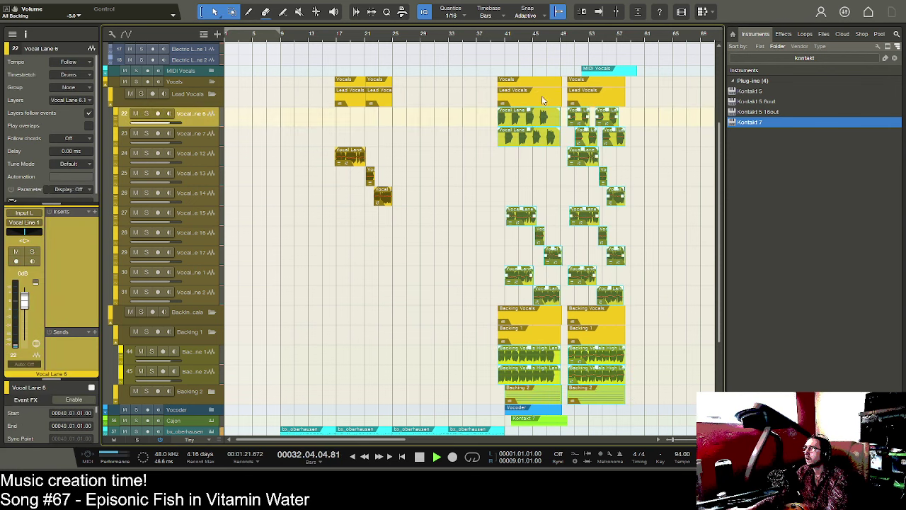
pyautogui.moveTo(570, 84); pyautogui.dragTo(610, 87)
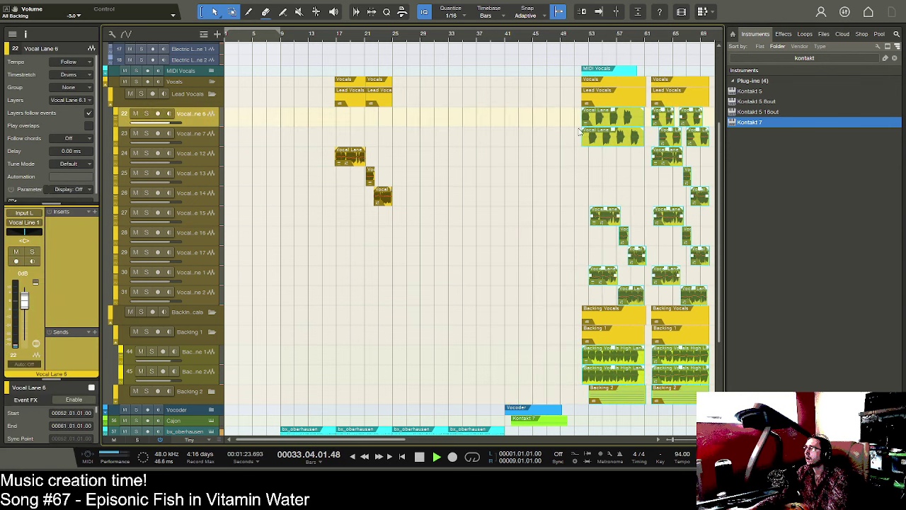
pyautogui.scroll(-2, 560, 145)
pyautogui.click(518, 166)
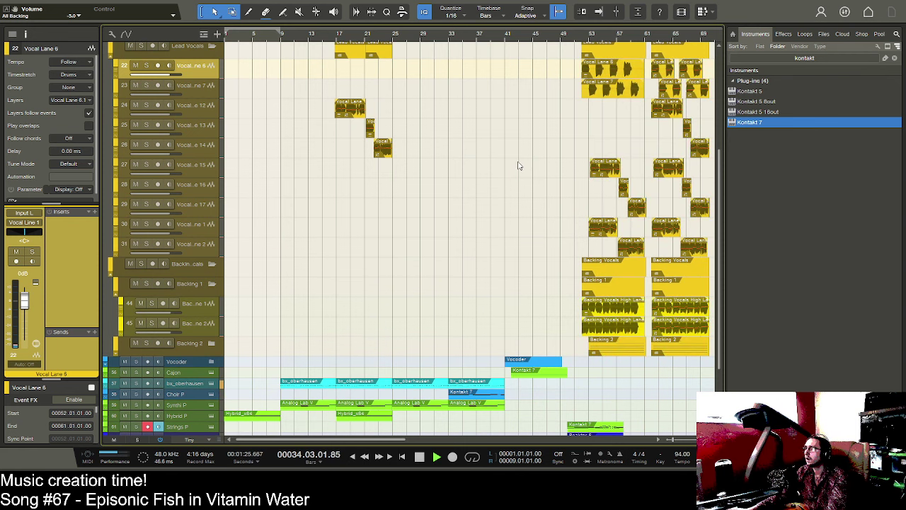
# - Move the Aug Voices D part to bar 33 and play the song from bar 33
pyautogui.scroll(-3, 518, 166)
pyautogui.press('space')
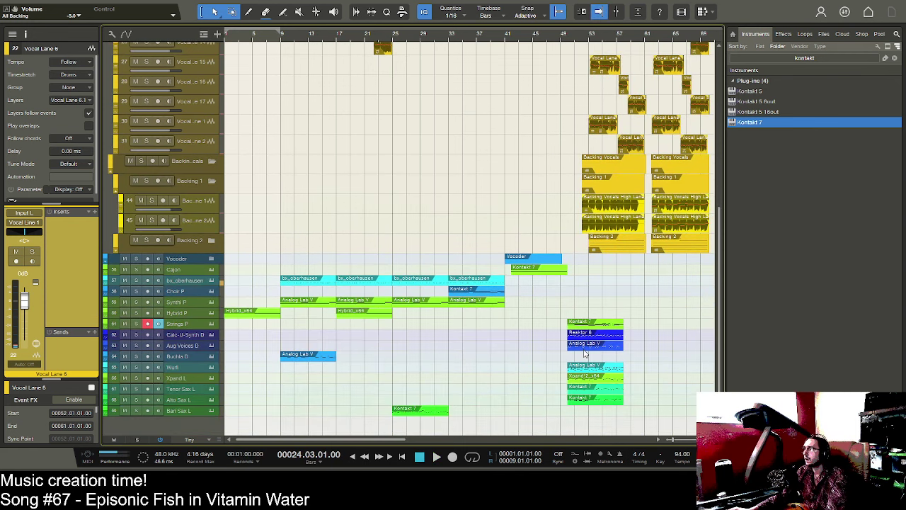
pyautogui.moveTo(585, 353); pyautogui.dragTo(458, 341)
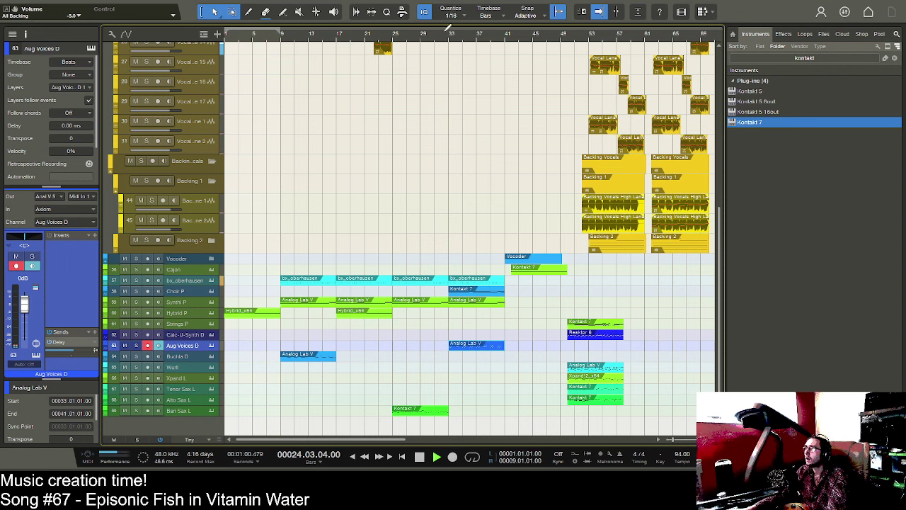
pyautogui.click(449, 41)
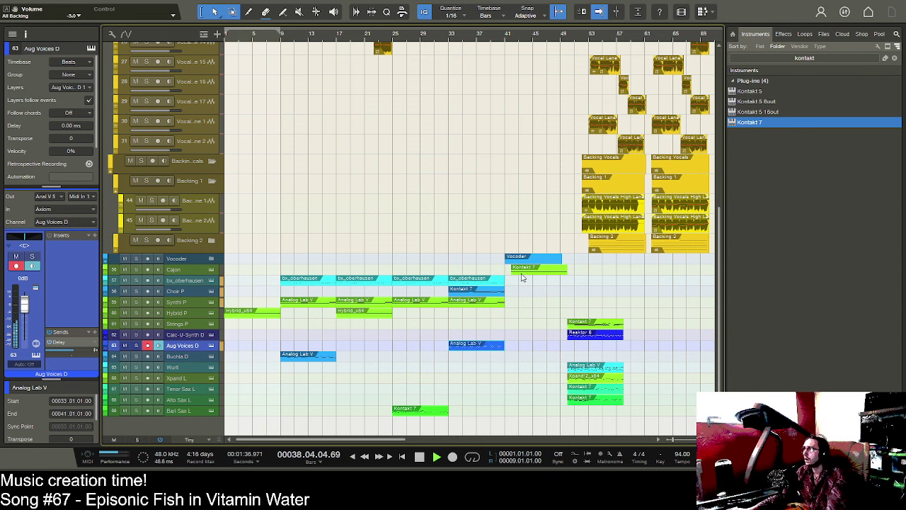
# - Move the Cajon part to bar 53 and the Vocoder part to bar 54, and stop playback
pyautogui.click(554, 273)
pyautogui.moveTo(598, 273); pyautogui.dragTo(599, 273)
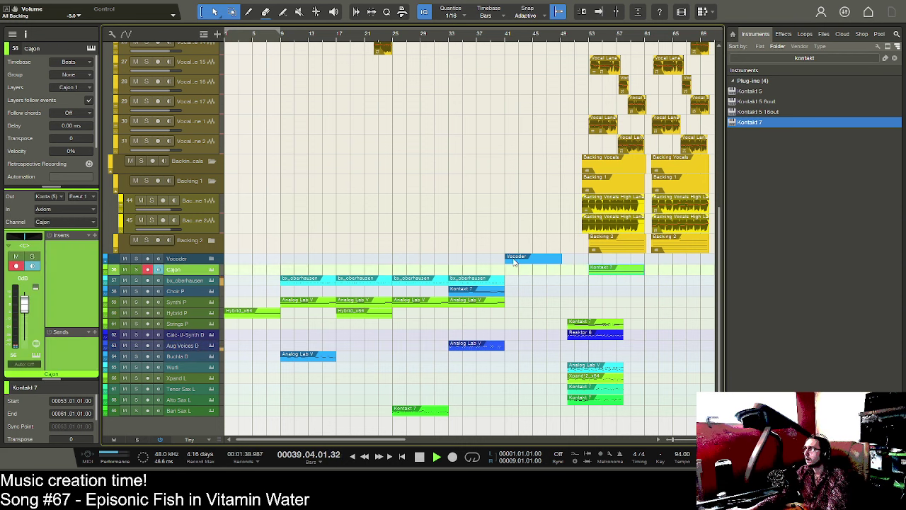
pyautogui.moveTo(513, 260); pyautogui.dragTo(602, 262)
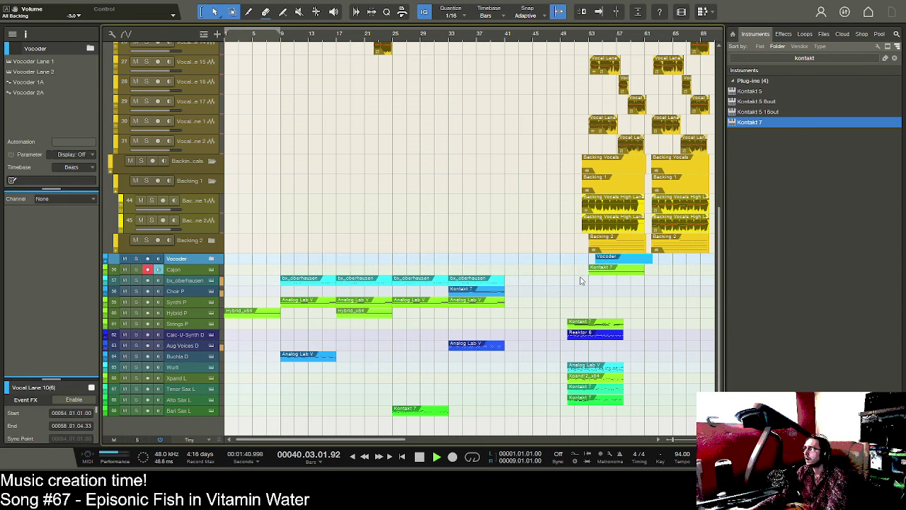
pyautogui.press('space')
# - Move the first group of Vocal Lane 15, 16 and 17 events to start at bar 41
pyautogui.scroll(2, 578, 282)
pyautogui.scroll(5, 579, 282)
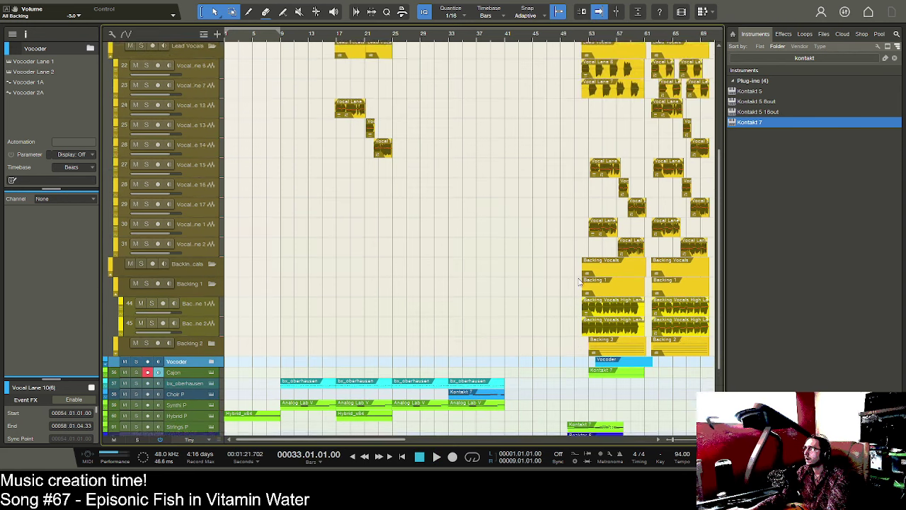
pyautogui.scroll(-3, 582, 216)
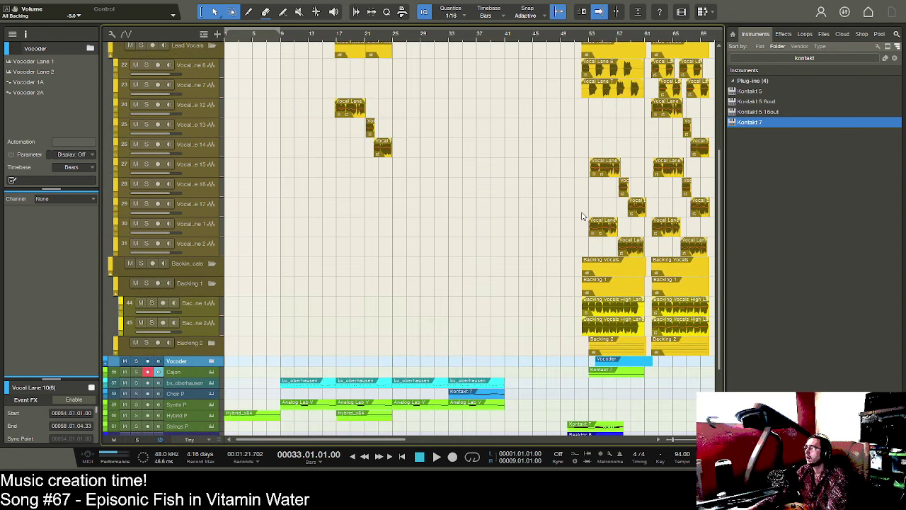
pyautogui.click(607, 172)
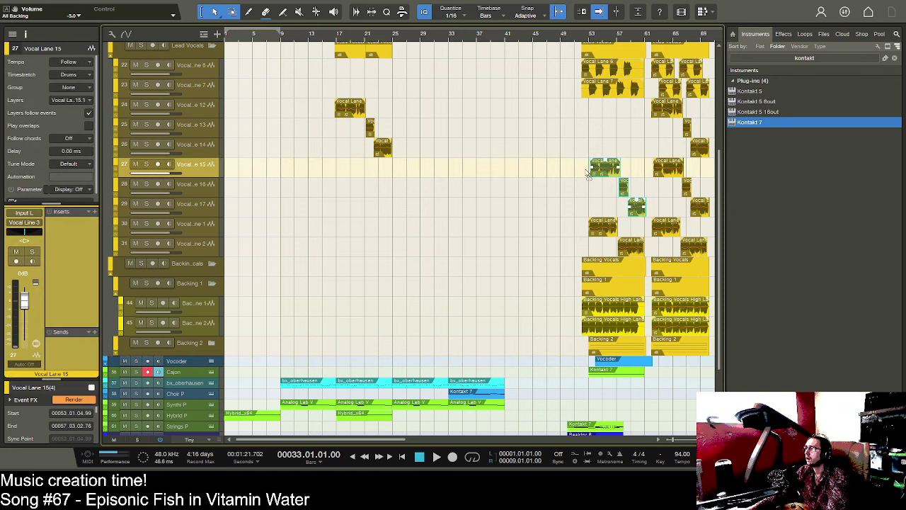
pyautogui.press('f')
pyautogui.moveTo(518, 176); pyautogui.dragTo(522, 142)
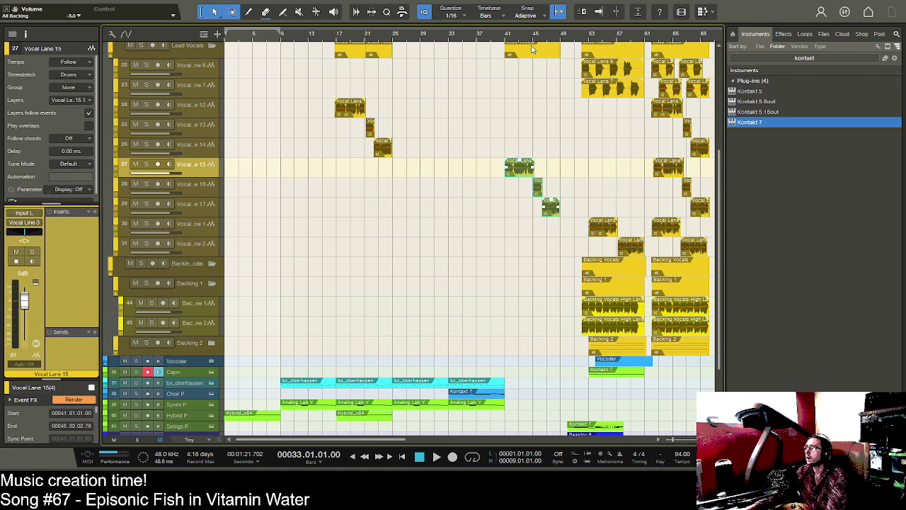
# - Play the lead vocal entry at bar 41, starting from 40.03.01.00
pyautogui.scroll(4, 532, 48)
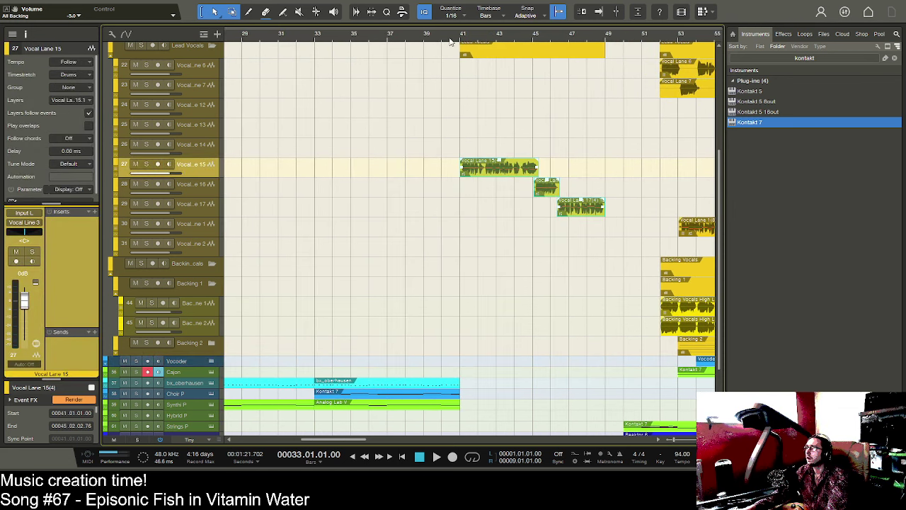
pyautogui.click(450, 41)
pyautogui.press('space')
pyautogui.press('f')
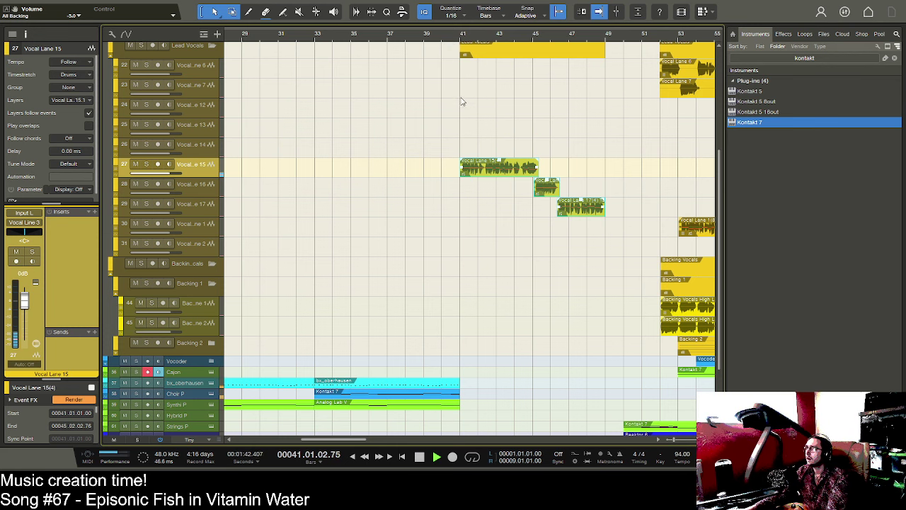
pyautogui.press('space')
# - Duplicate the bar 33 electric lead guitar events and the bass DI and amp events to bar 41
pyautogui.scroll(5, 471, 204)
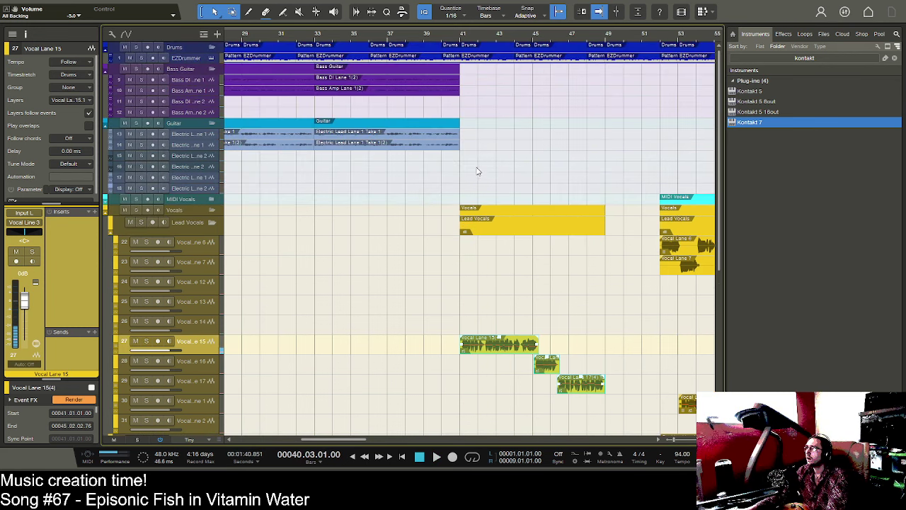
pyautogui.moveTo(476, 168); pyautogui.dragTo(438, 136)
pyautogui.press('d')
pyautogui.moveTo(462, 103); pyautogui.dragTo(423, 77)
pyautogui.press('d')
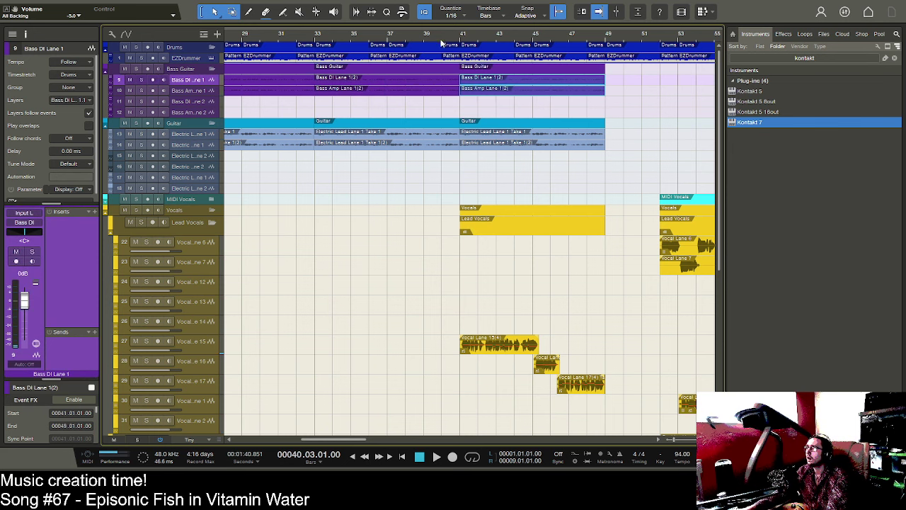
# - Duplicate the bar 33 bx_oberhausen and Synthi P parts to bar 41
pyautogui.scroll(-10, 436, 210)
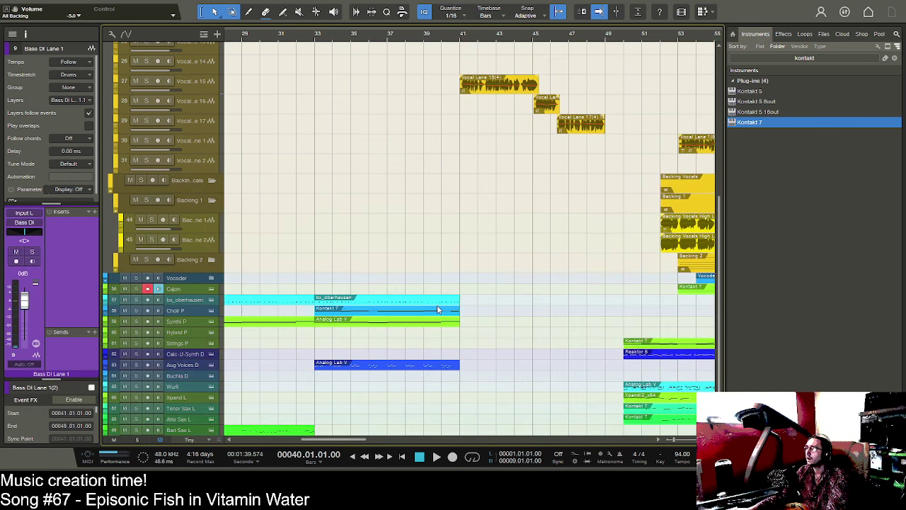
pyautogui.click(438, 305)
pyautogui.click(442, 298)
pyautogui.press('d')
pyautogui.click(444, 319)
pyautogui.press('d')
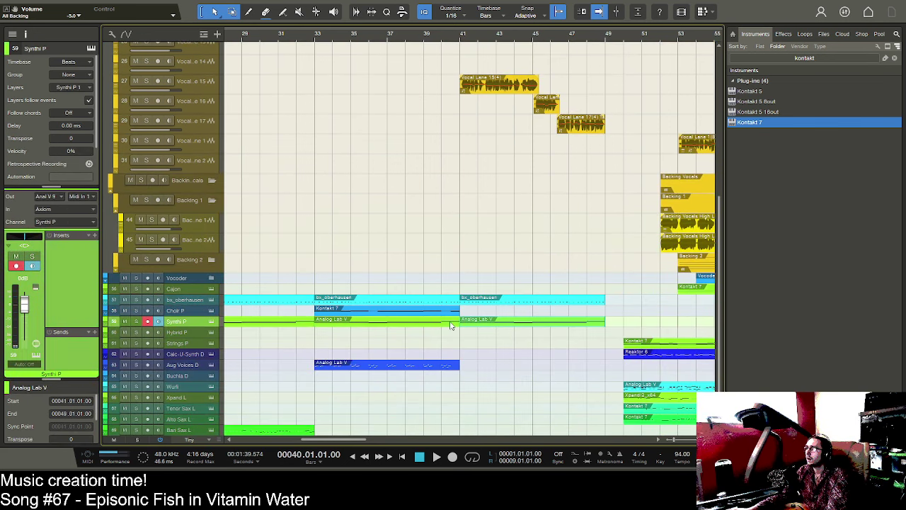
# - Play the extended section from bar 40 to check the lead vocals against the duplicated parts
pyautogui.press('space')
pyautogui.scroll(-1, 471, 330)
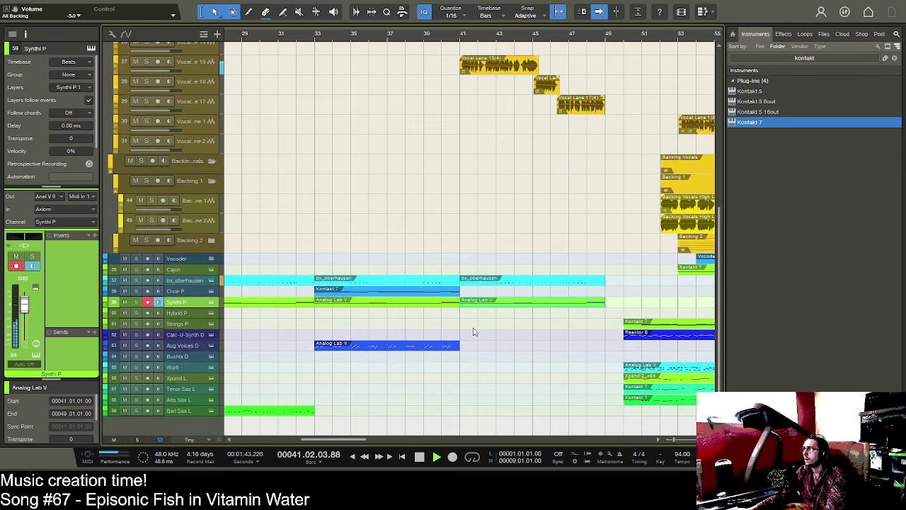
pyautogui.scroll(3, 492, 331)
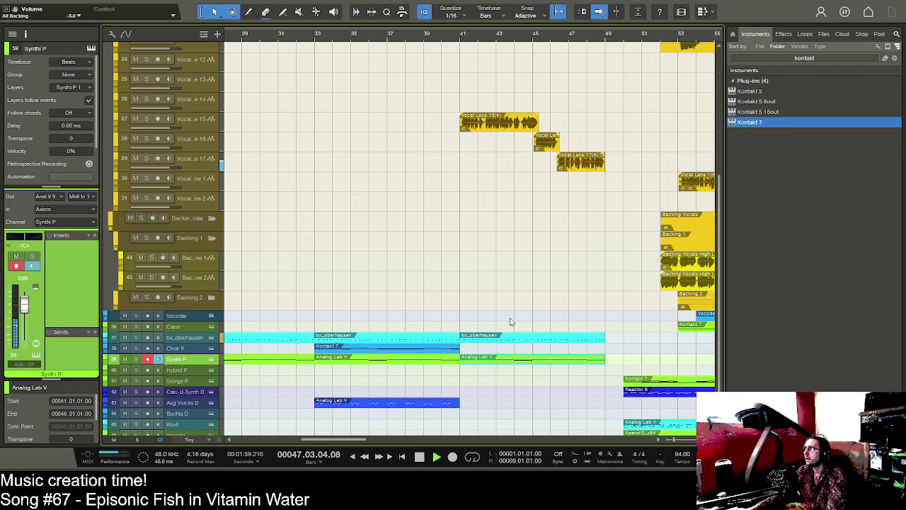
pyautogui.scroll(3, 510, 322)
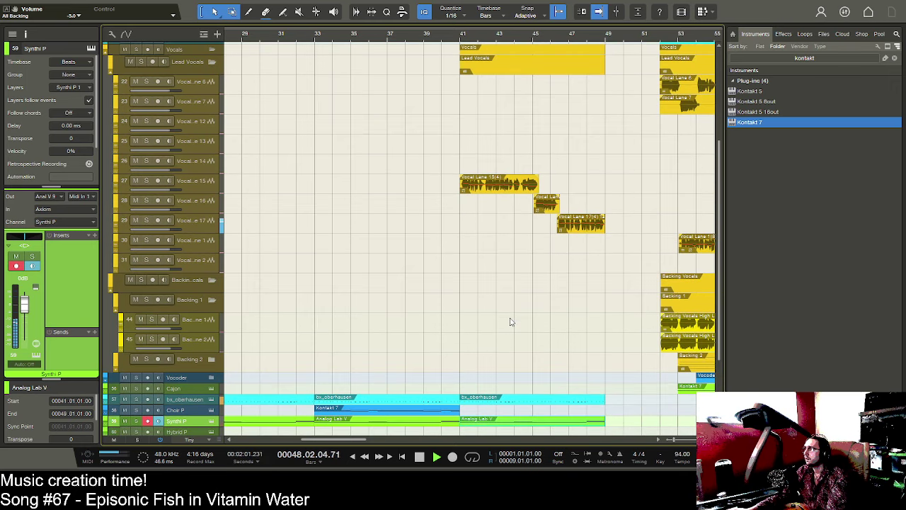
pyautogui.press('space')
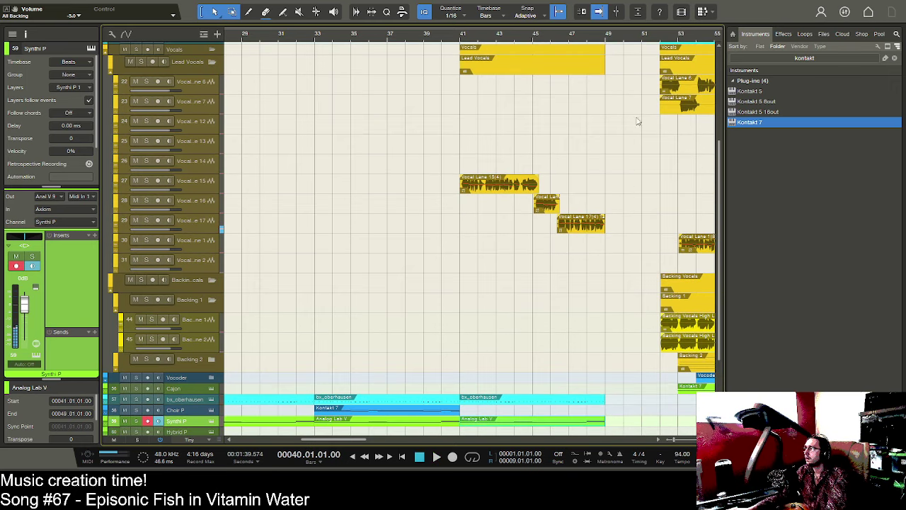
# - Move the Tenor Sax L part to bar 49 and the Alto Sax L part to bar 53
pyautogui.hscroll(2, 580, 41)
pyautogui.scroll(-5, 571, 298)
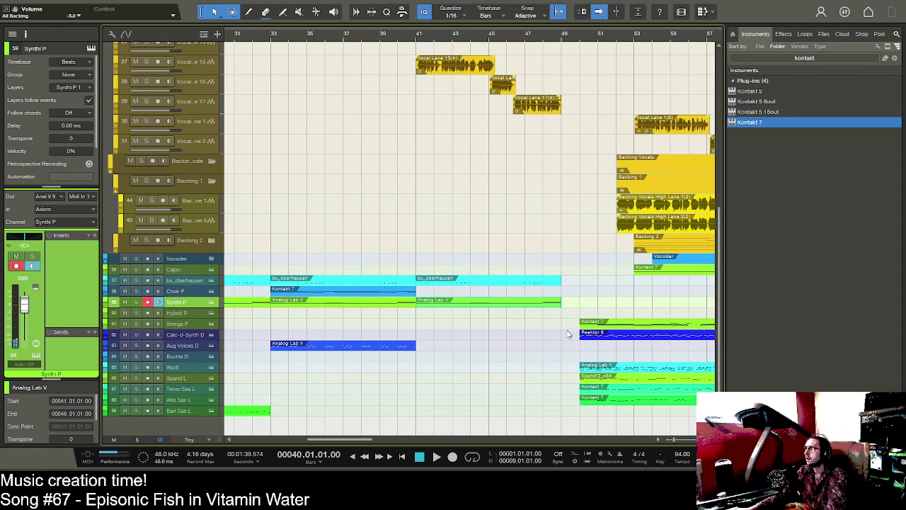
pyautogui.click(601, 389)
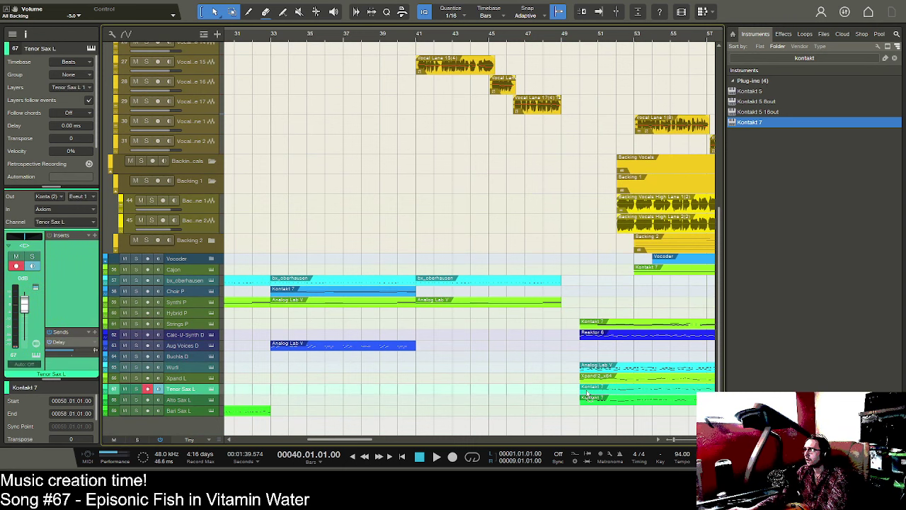
pyautogui.hotkey('alt', 'Left')
pyautogui.click(622, 401)
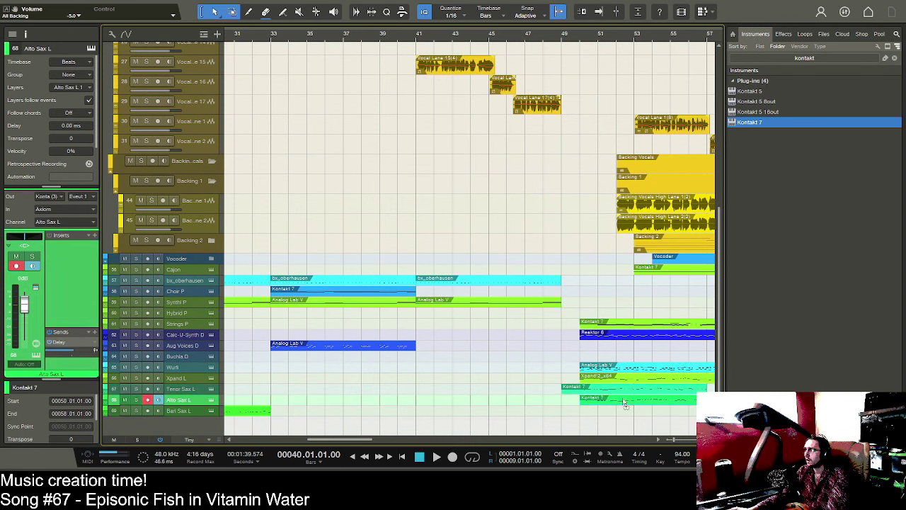
pyautogui.moveTo(643, 398); pyautogui.dragTo(698, 399)
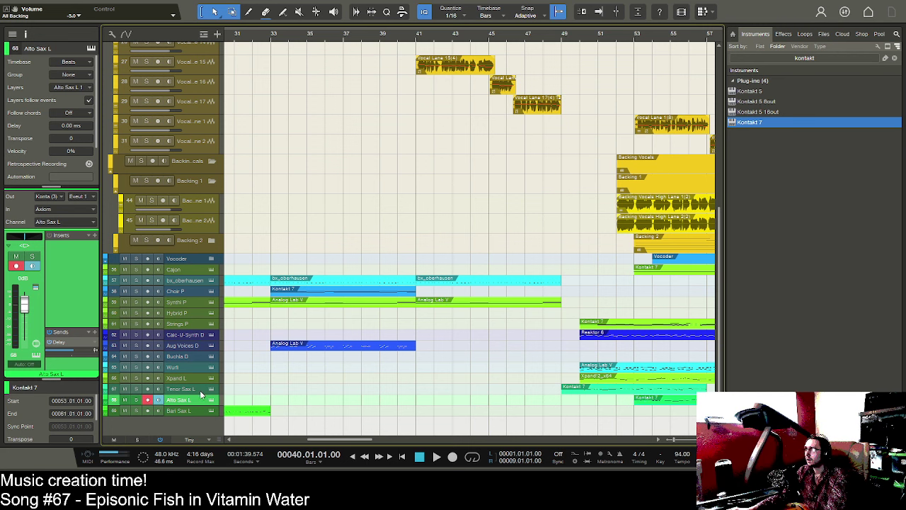
# - Reorder the sax tracks so Bari Sax L sits above Tenor Sax L and Alto Sax L, and start playback from bar 40
pyautogui.moveTo(183, 410); pyautogui.dragTo(190, 388)
pyautogui.click(186, 410)
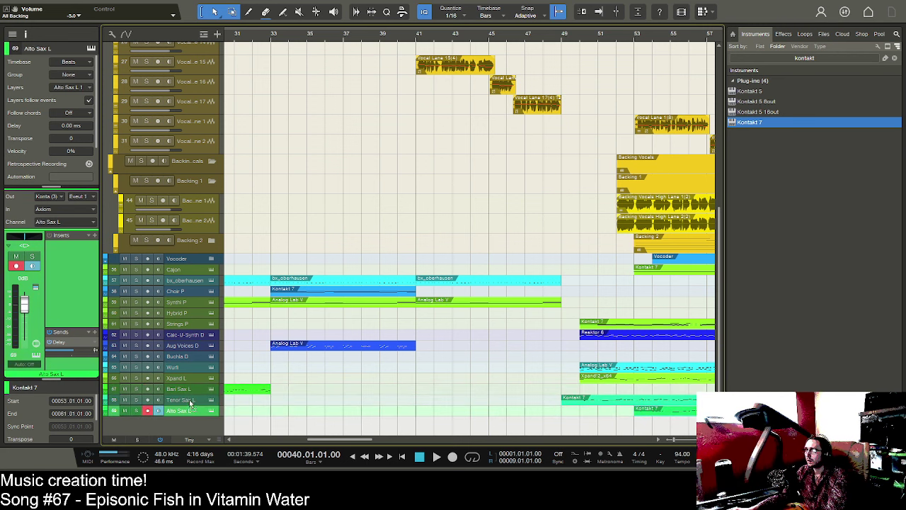
pyautogui.press('space')
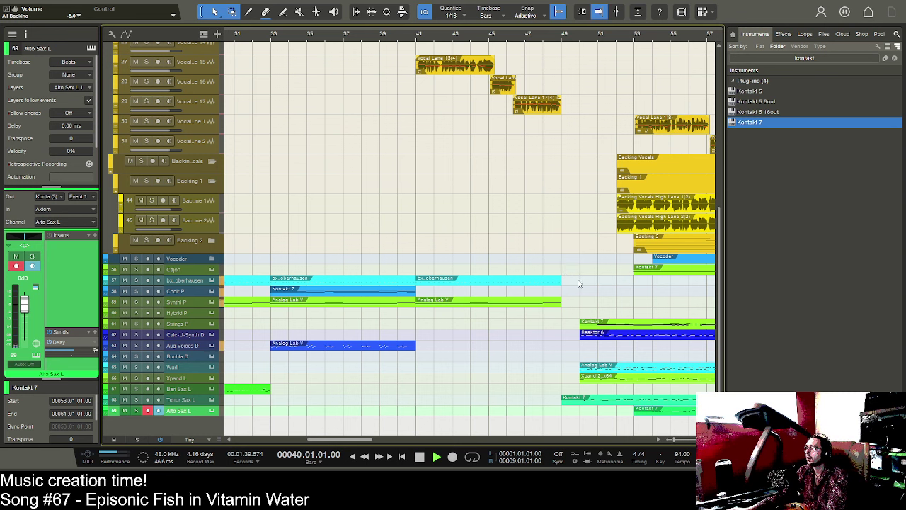
# - Shift the Vocoder, Cajon, Strings P, Calc-U-Synth D, Wurli and Xpand L parts nine bars later, with Strings P starting at bar 59
pyautogui.moveTo(620, 38); pyautogui.dragTo(595, 33)
pyautogui.scroll(-3, 595, 34)
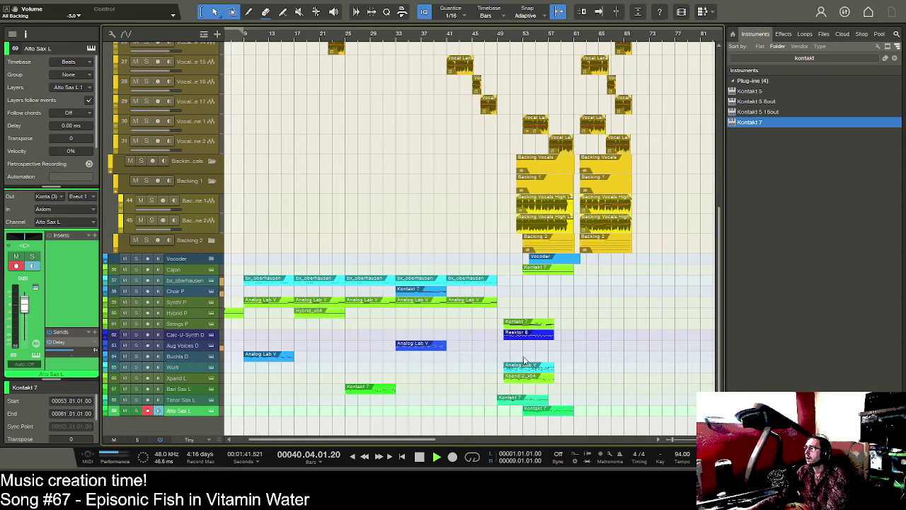
pyautogui.click(550, 324)
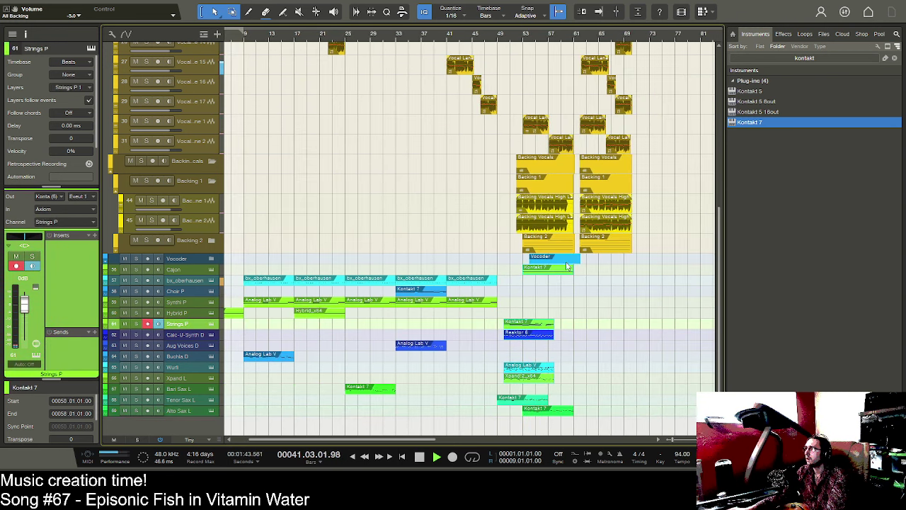
pyautogui.moveTo(608, 263); pyautogui.dragTo(610, 264)
pyautogui.scroll(6, 571, 297)
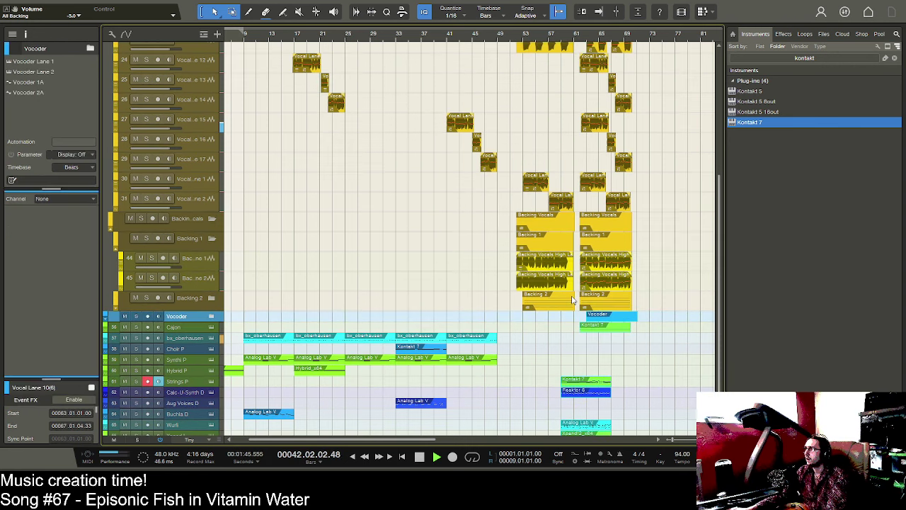
# - Move the last two lead and backing vocal sections 13 bars later, with the first section starting at bar 65
pyautogui.click(548, 68)
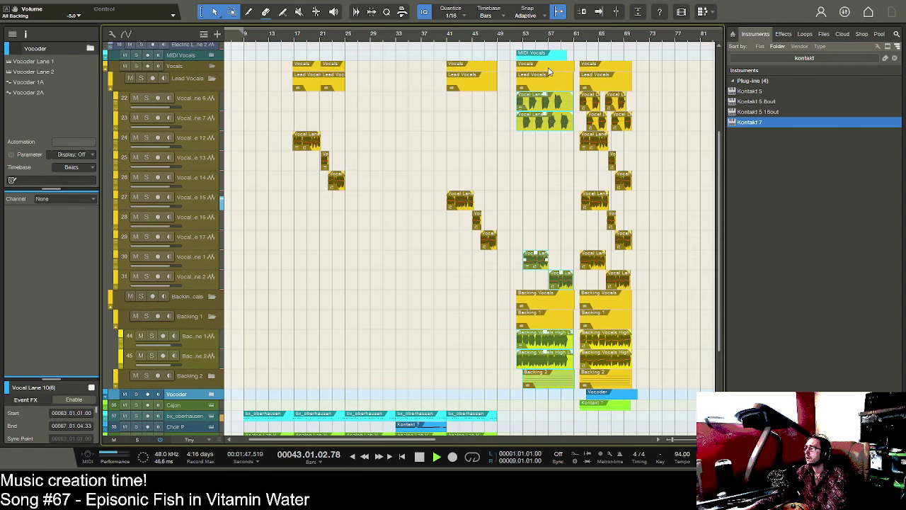
pyautogui.keyDown('shift'); pyautogui.click(596, 68); pyautogui.keyUp('shift')
pyautogui.moveTo(556, 68); pyautogui.dragTo(639, 66)
pyautogui.scroll(-2, 571, 170)
pyautogui.scroll(-2, 570, 173)
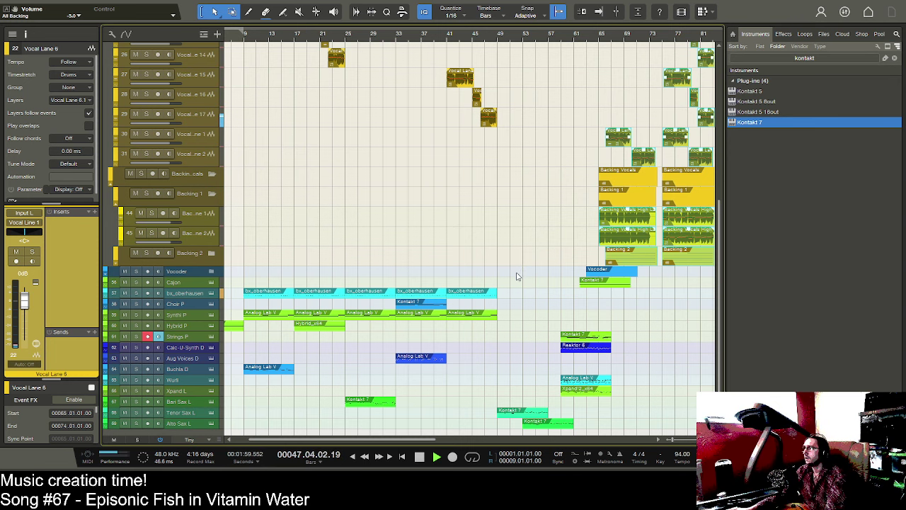
# - Duplicate the bar 41 bx_oberhausen and Synthi P parts to bar 49, and move the Alto Sax L part to bar 59
pyautogui.click(487, 295)
pyautogui.press('d')
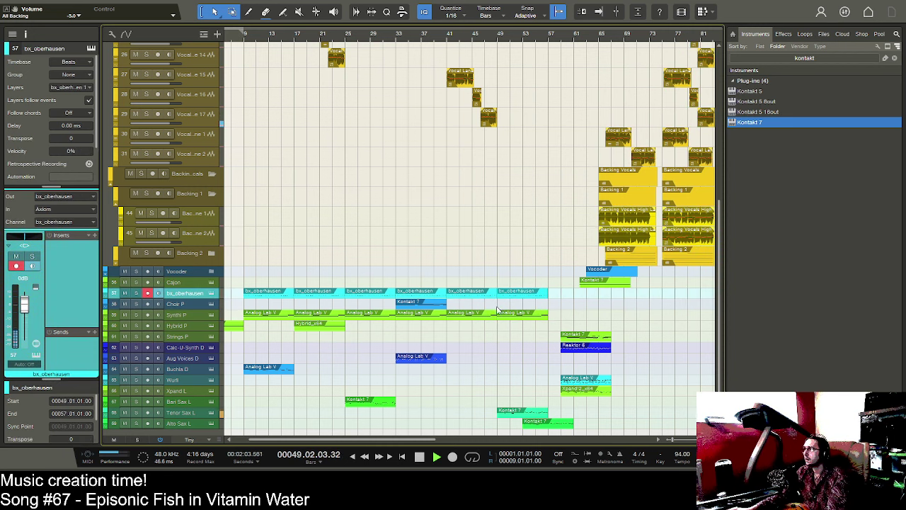
pyautogui.moveTo(554, 423); pyautogui.dragTo(593, 428)
# - Duplicate the bar 41 electric lead guitar events to bar 49
pyautogui.scroll(5, 517, 386)
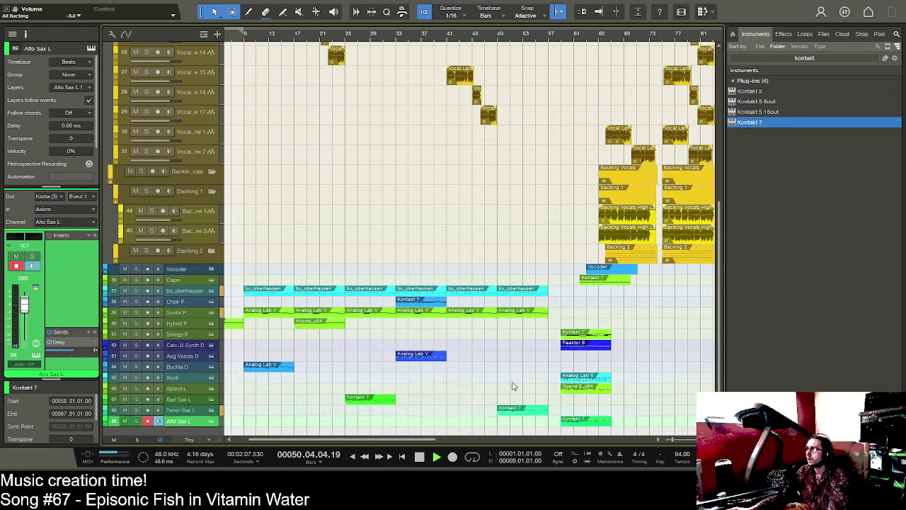
pyautogui.scroll(8, 514, 387)
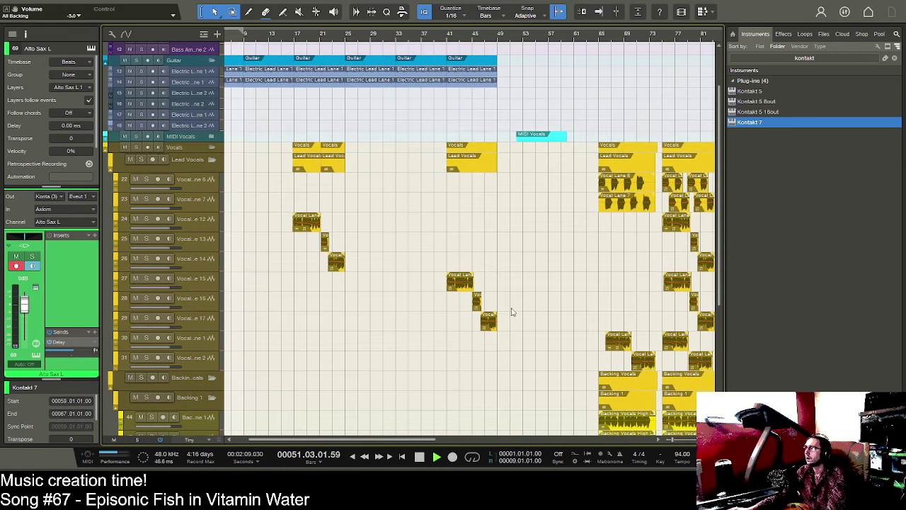
pyautogui.click(482, 75)
pyautogui.press('d')
# - Mute the MIDI Vocals folder and duplicate the bar 41 bass DI and amp events to bar 49
pyautogui.scroll(4, 525, 126)
pyautogui.press('space')
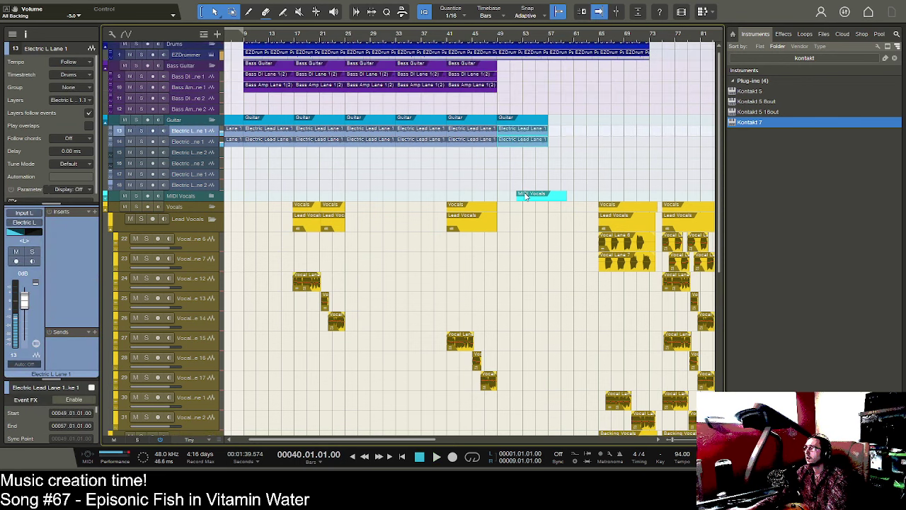
pyautogui.click(525, 197)
pyautogui.press('space')
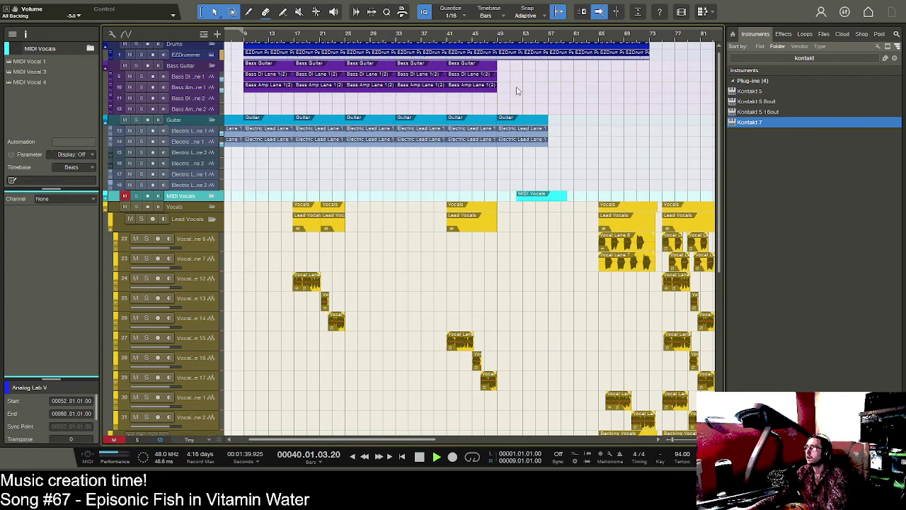
pyautogui.click(484, 78)
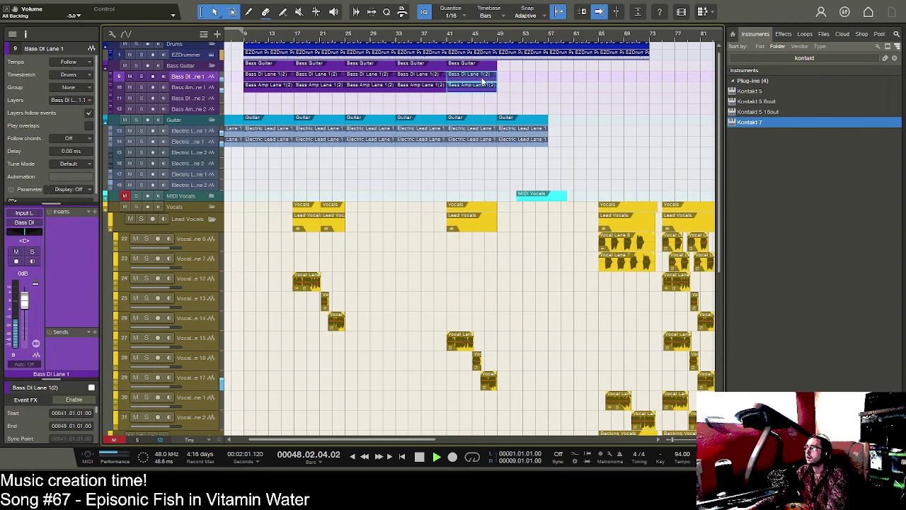
pyautogui.press('d')
# - Raise the Tenor Sax L track volume to +5.7 dB during playback
pyautogui.scroll(-15, 505, 142)
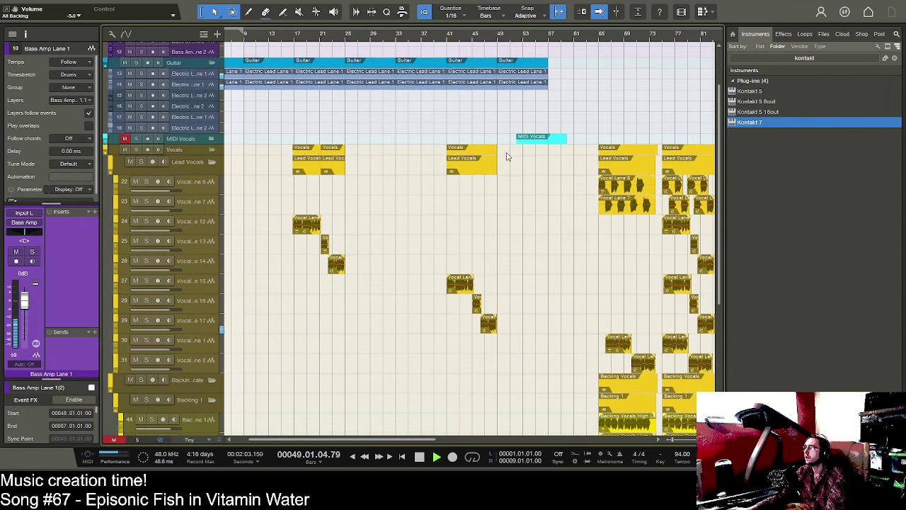
pyautogui.scroll(-1, 269, 370)
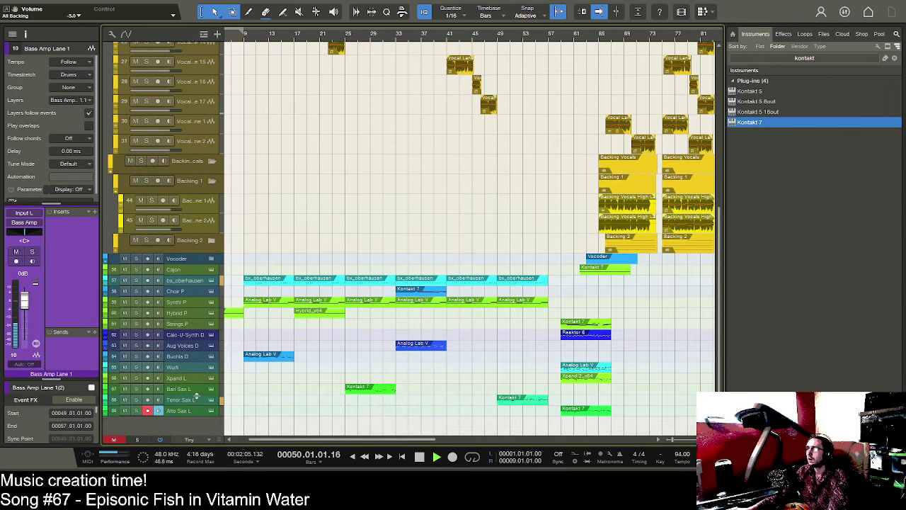
pyautogui.click(191, 400)
pyautogui.moveTo(25, 303); pyautogui.dragTo(26, 301)
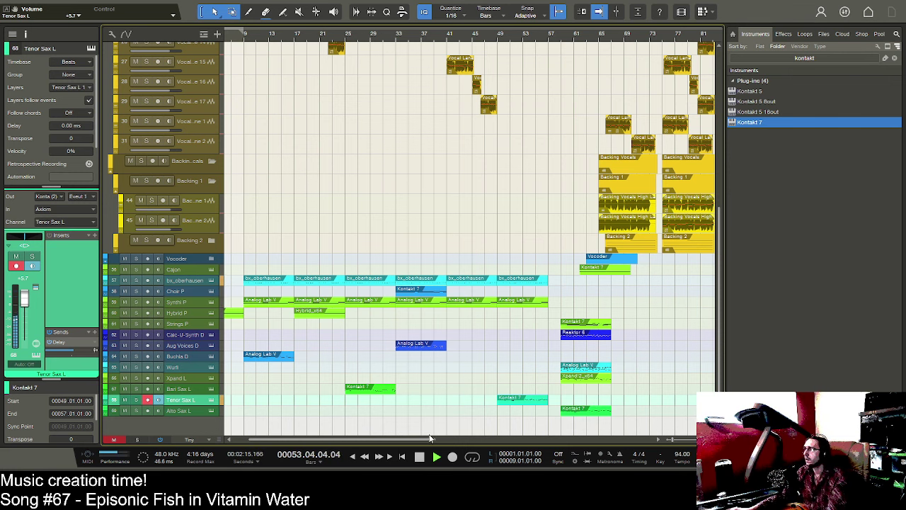
# - Move the Cajon, Strings P, Calc-U-Synth D, Wurli, Xpand L and Alto Sax L parts 14 bars later, with Cajon at bar 76
pyautogui.moveTo(431, 439); pyautogui.dragTo(488, 440)
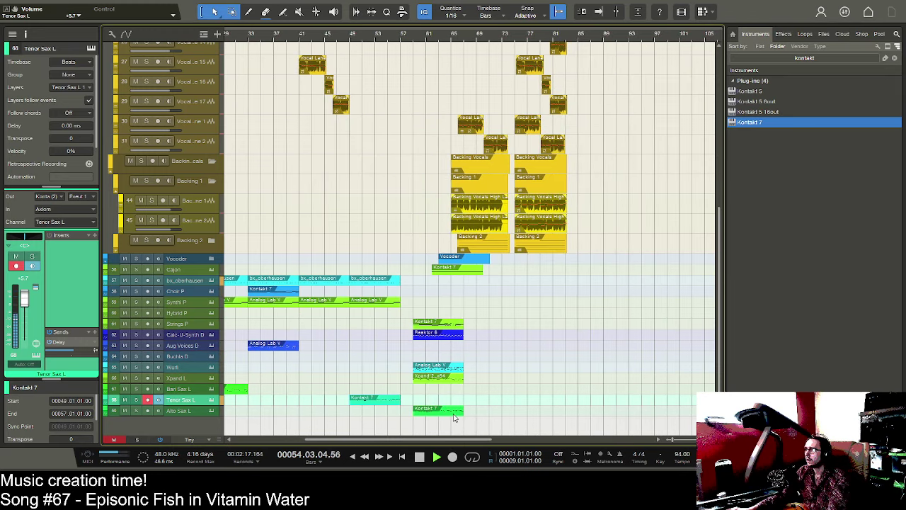
pyautogui.moveTo(448, 272); pyautogui.dragTo(538, 271)
pyautogui.scroll(5, 481, 283)
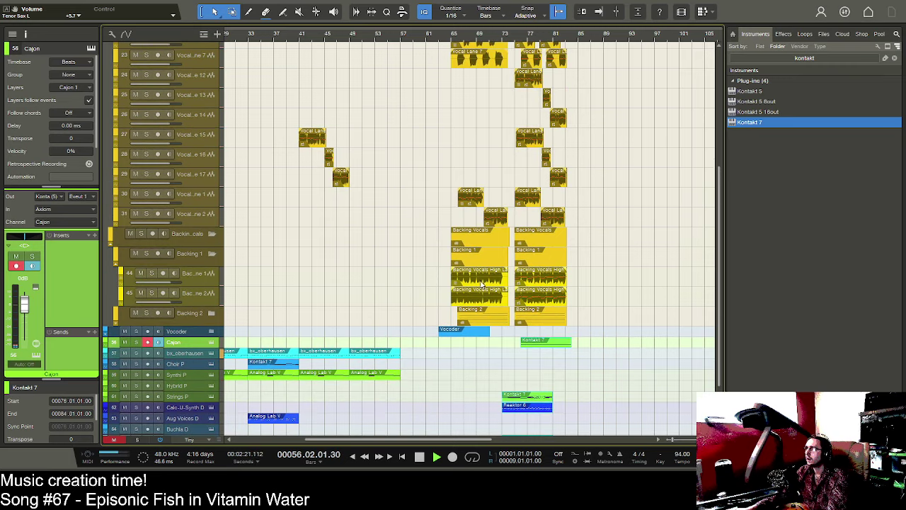
pyautogui.press('space')
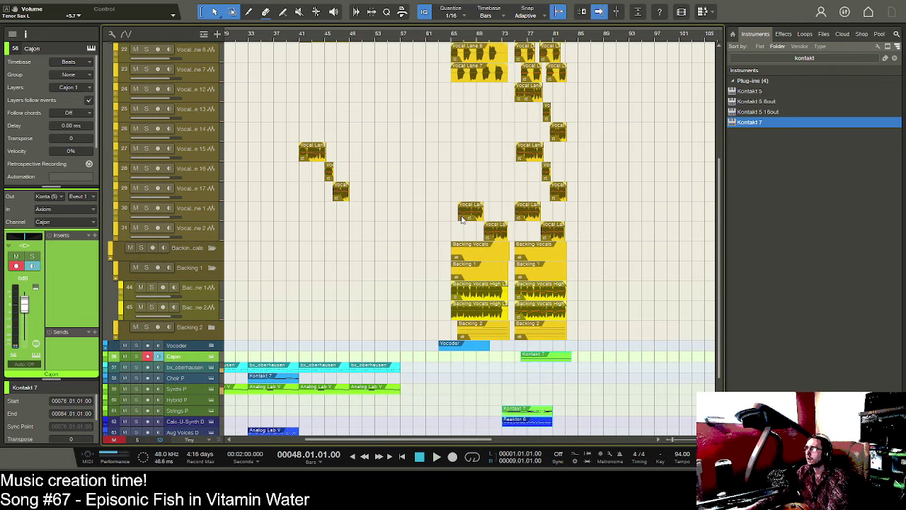
# - Move the bar 65 Vocal Lane 6 and Vocal Lane 7 events to bar 57
pyautogui.scroll(3, 462, 164)
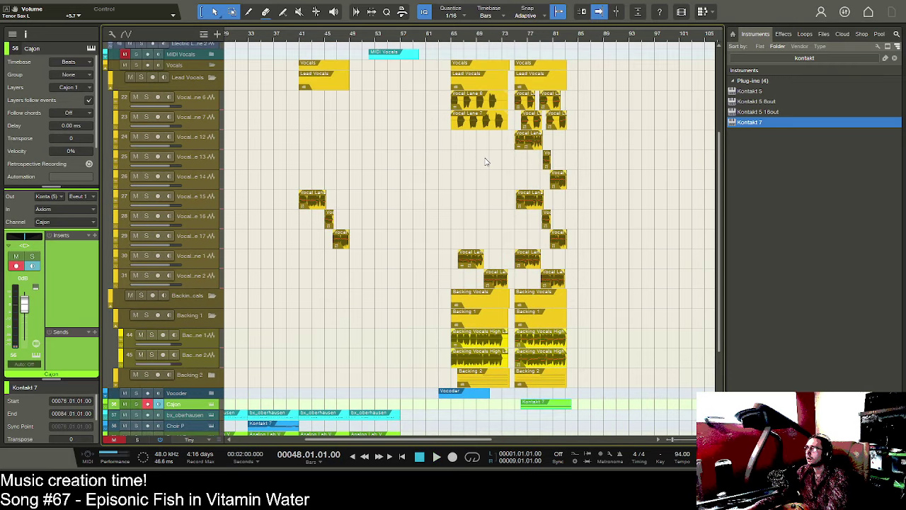
pyautogui.click(468, 108)
pyautogui.moveTo(467, 108); pyautogui.dragTo(416, 106)
pyautogui.moveTo(410, 38); pyautogui.dragTo(412, 60)
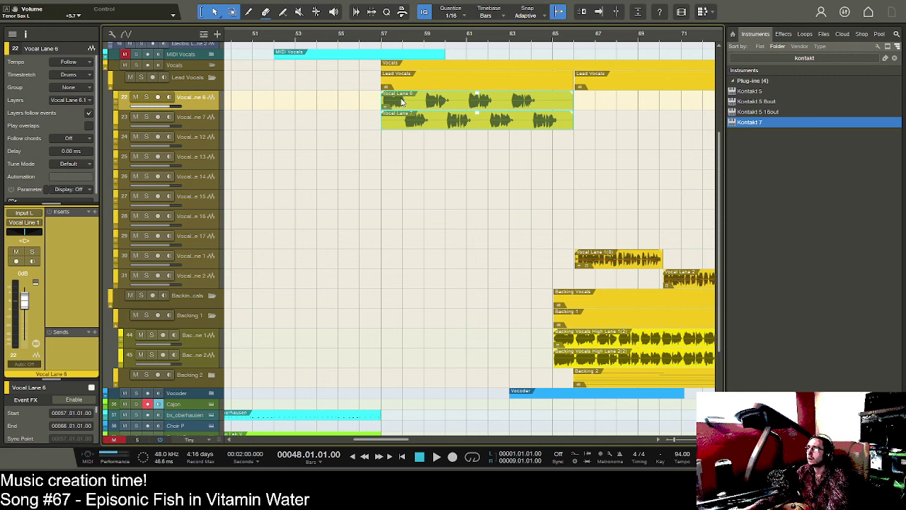
# - Shift the Vocal Lane 6 and 7 events to start at bar 56 beat 4, and audition their entry from bar 56 beat 3
pyautogui.moveTo(398, 103); pyautogui.dragTo(385, 75)
pyautogui.click(372, 41)
pyautogui.press('f')
pyautogui.press('space')
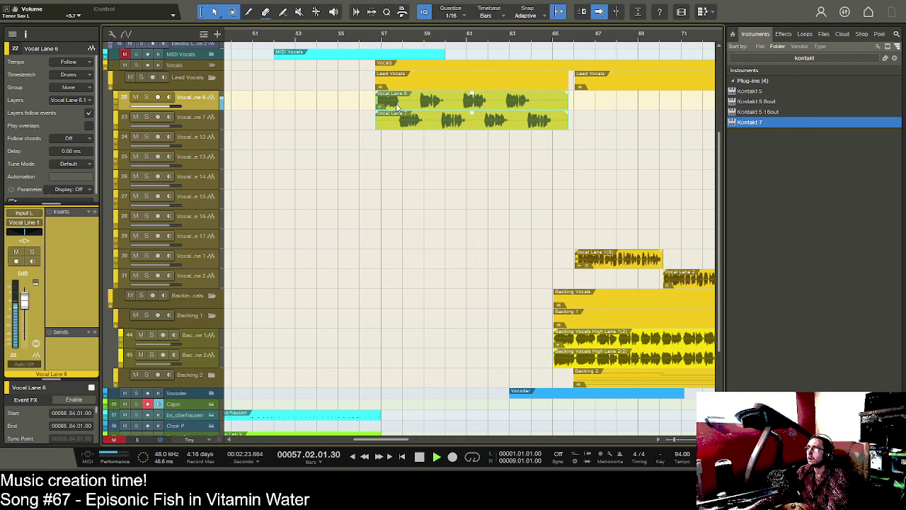
pyautogui.press('space')
# - Duplicate the bar 49 electric lead guitar events and the bass DI and amp events to bar 57
pyautogui.scroll(5, 396, 107)
pyautogui.click(357, 139)
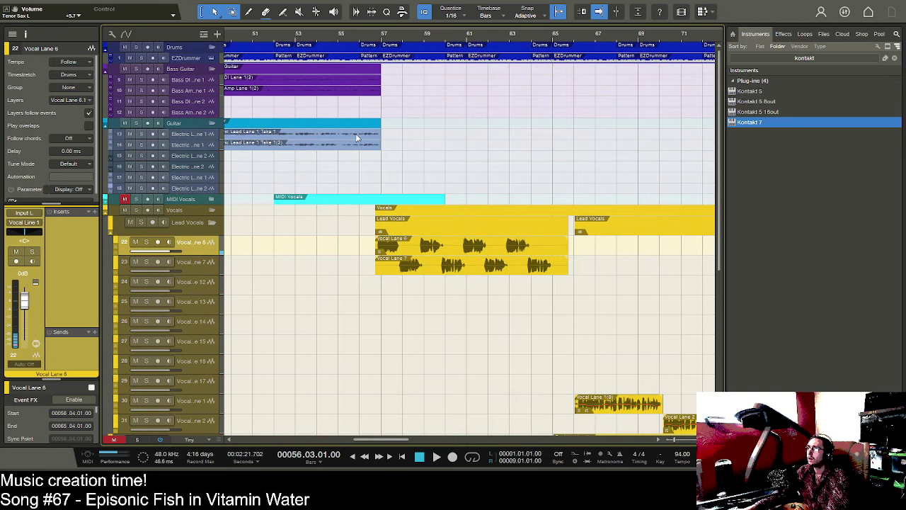
pyautogui.press('d')
pyautogui.click(368, 78)
pyautogui.press('d')
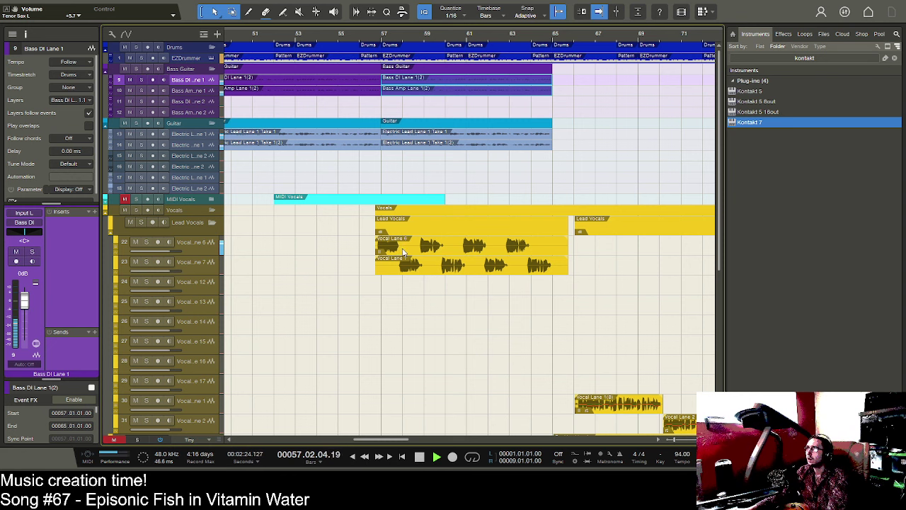
# - Move the bar 65 Backing Vocals High Lane 1 and 2 events together to bar 56 beat 4
pyautogui.scroll(-6, 441, 277)
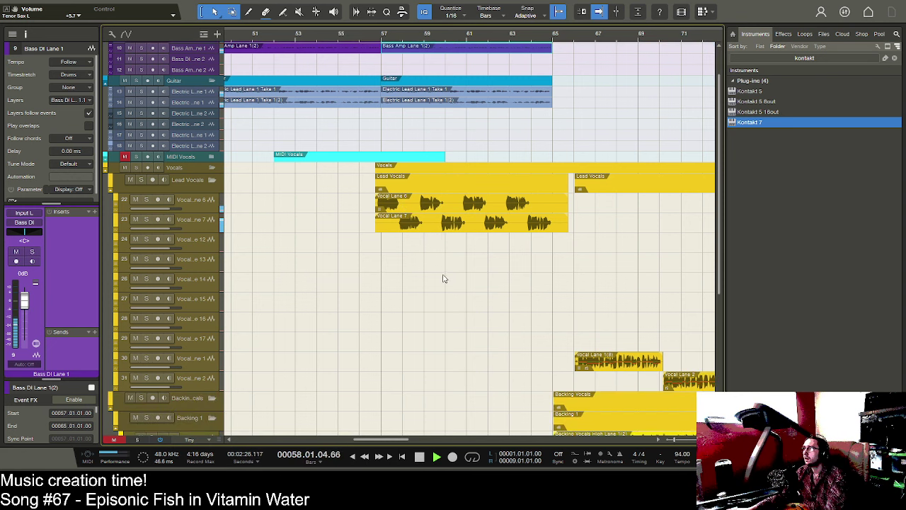
pyautogui.click(592, 273)
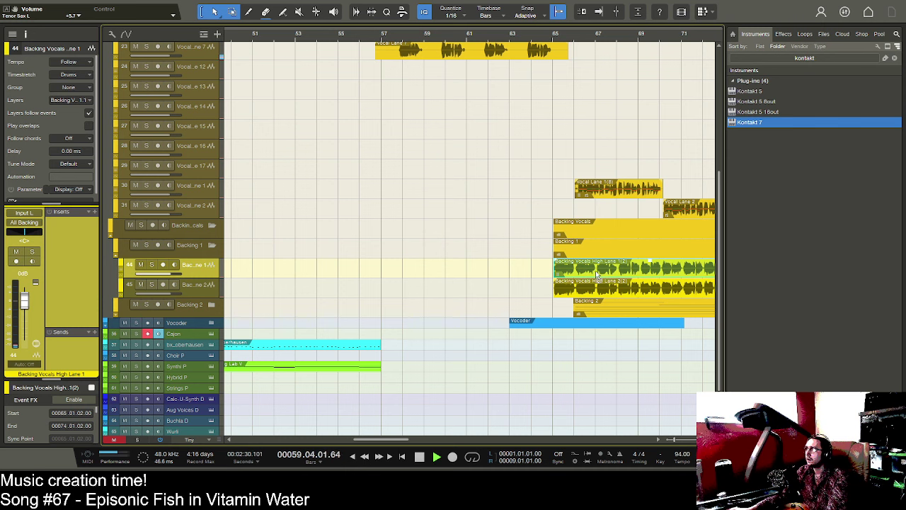
pyautogui.hotkey('alt', 'Left')
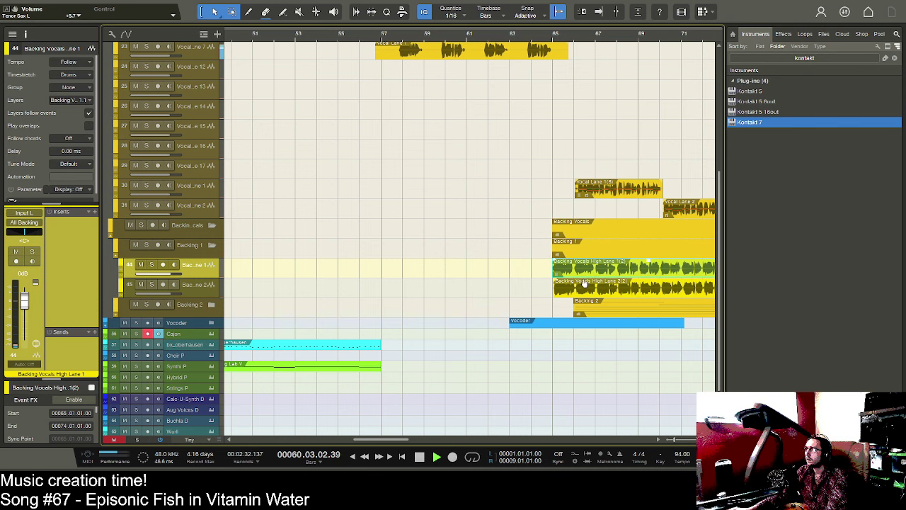
pyautogui.hotkey('ctrl', 'z')
pyautogui.keyDown('shift'); pyautogui.click(582, 286); pyautogui.keyUp('shift')
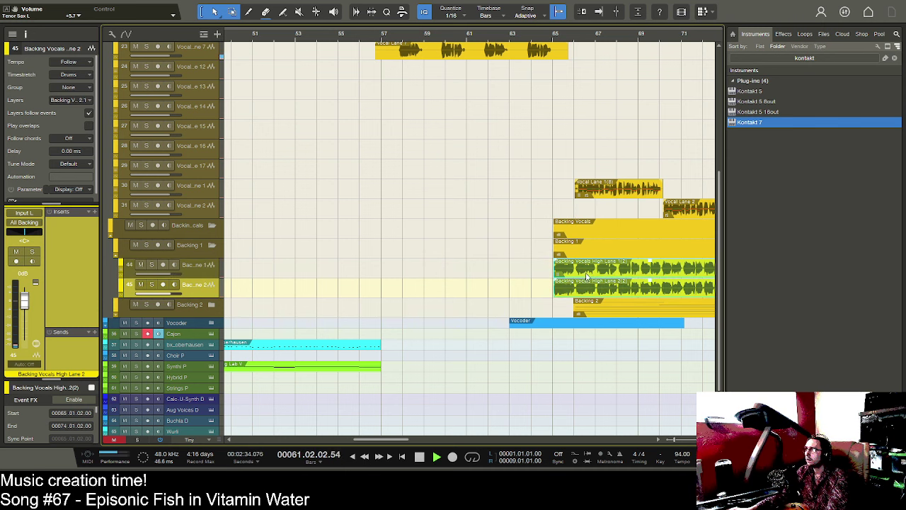
pyautogui.click(439, 275)
pyautogui.moveTo(439, 275); pyautogui.dragTo(411, 273)
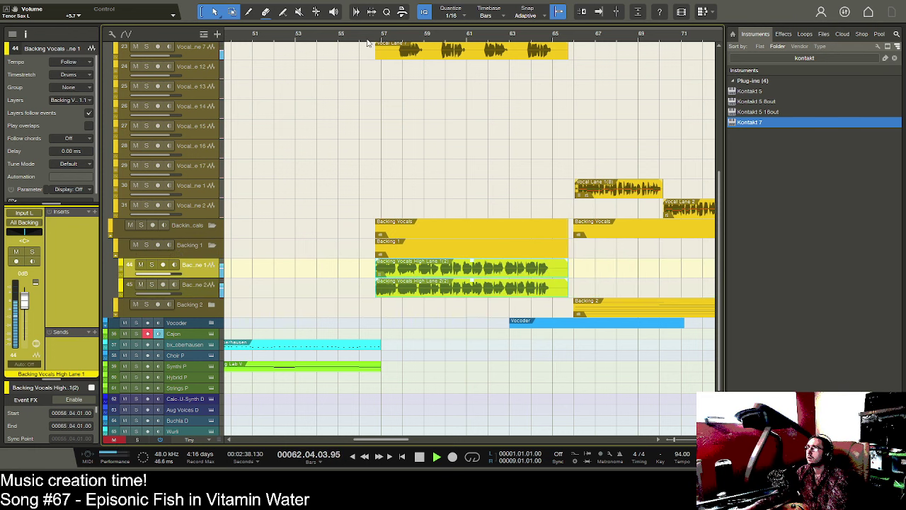
# - Nudge both Backing Vocals High Lane events to start at 56.04.02 and play their entry from bar 56 beat 3
pyautogui.moveTo(370, 34); pyautogui.dragTo(383, 93)
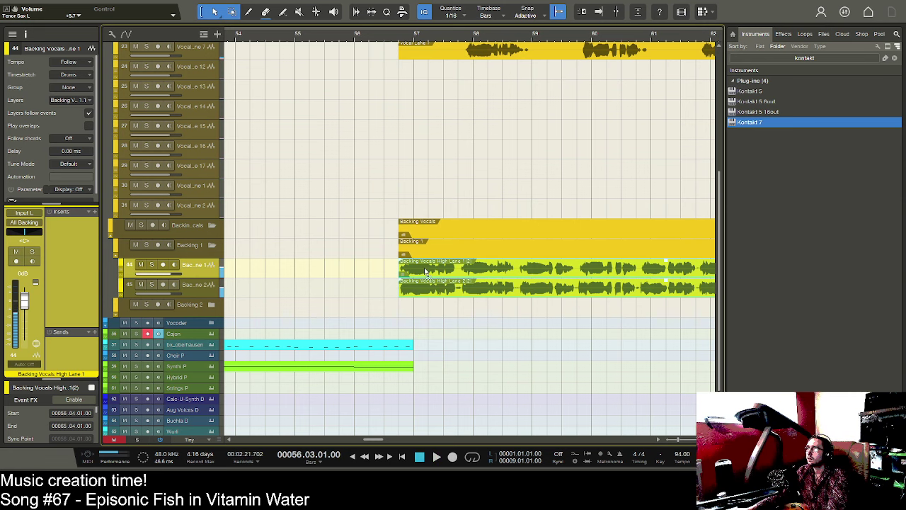
pyautogui.moveTo(422, 271); pyautogui.dragTo(424, 272)
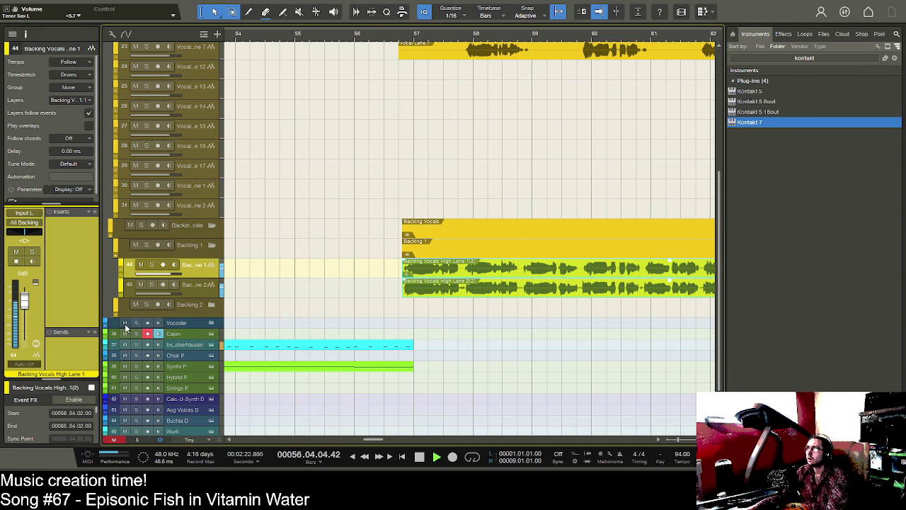
pyautogui.scroll(1, 487, 303)
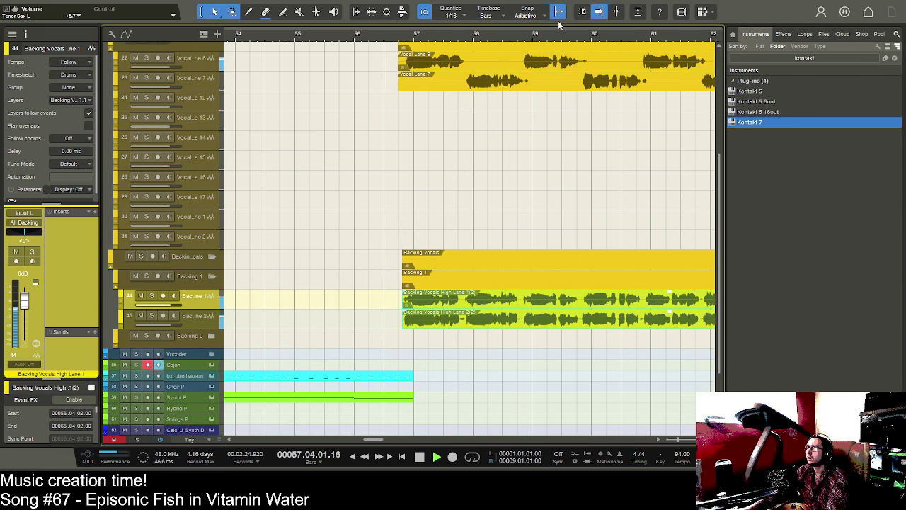
# - Move the Vocoder folder part to bar 66, aligned with the Backing 2 section
pyautogui.moveTo(555, 34); pyautogui.dragTo(480, 17)
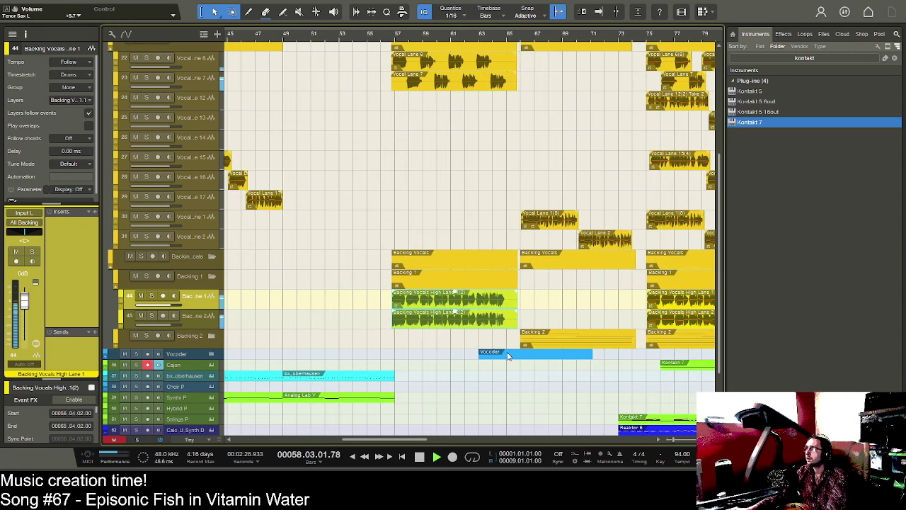
pyautogui.click(552, 358)
pyautogui.moveTo(510, 357); pyautogui.dragTo(551, 358)
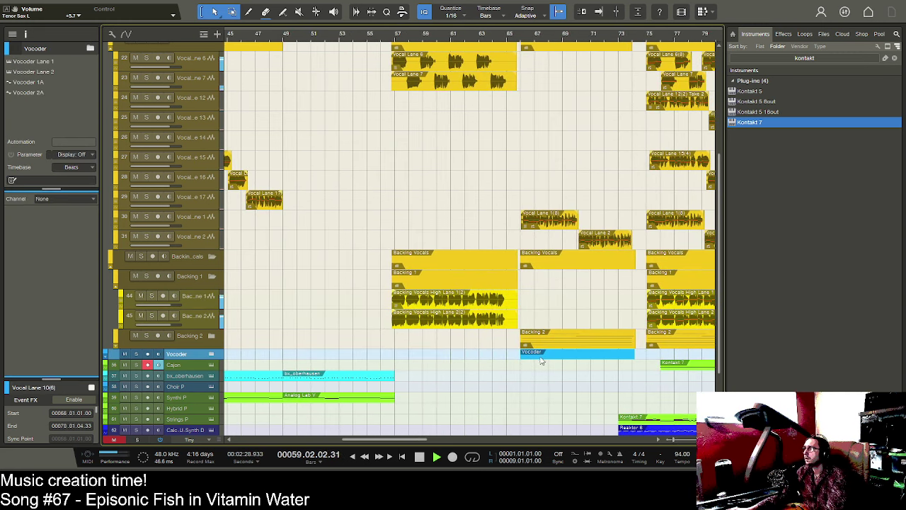
pyautogui.scroll(-5, 504, 363)
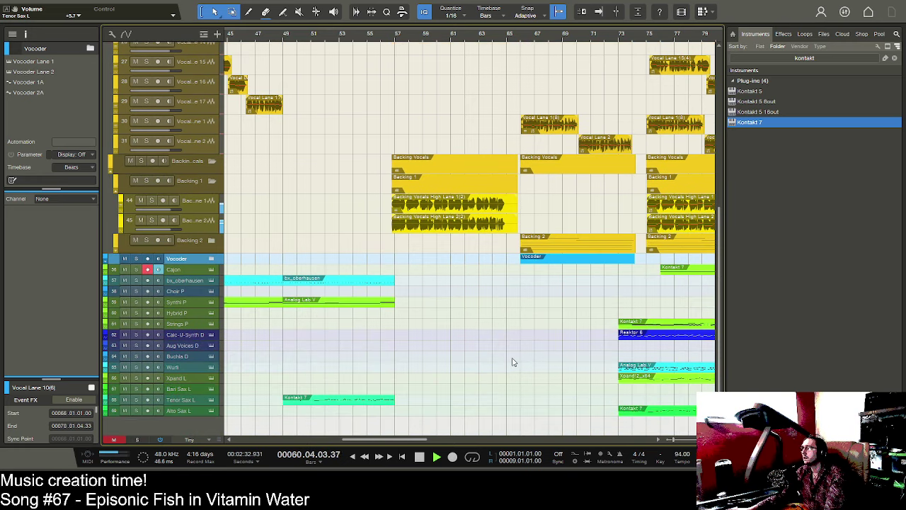
# - Move the lead and backing vocal sections at bars 66 and 75 together so the first starts at bar 90
pyautogui.scroll(8, 549, 354)
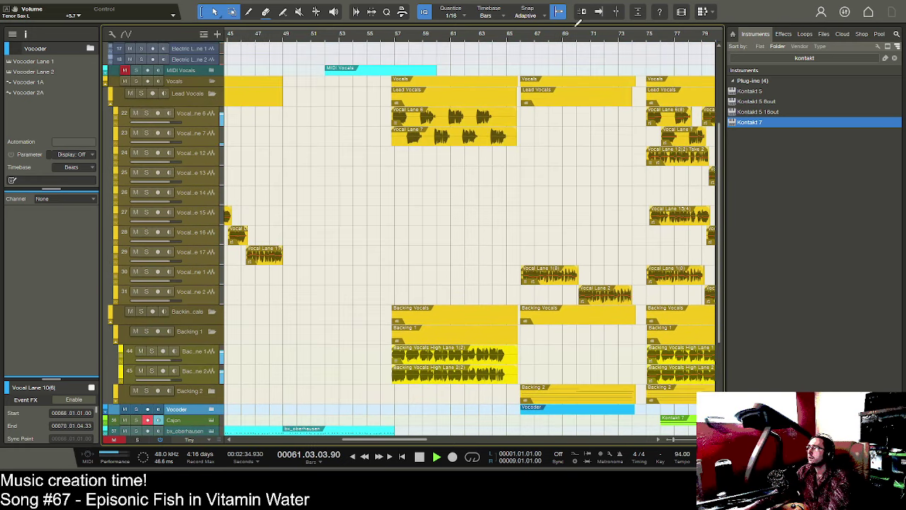
pyautogui.moveTo(570, 34); pyautogui.dragTo(479, 20)
pyautogui.click(489, 81)
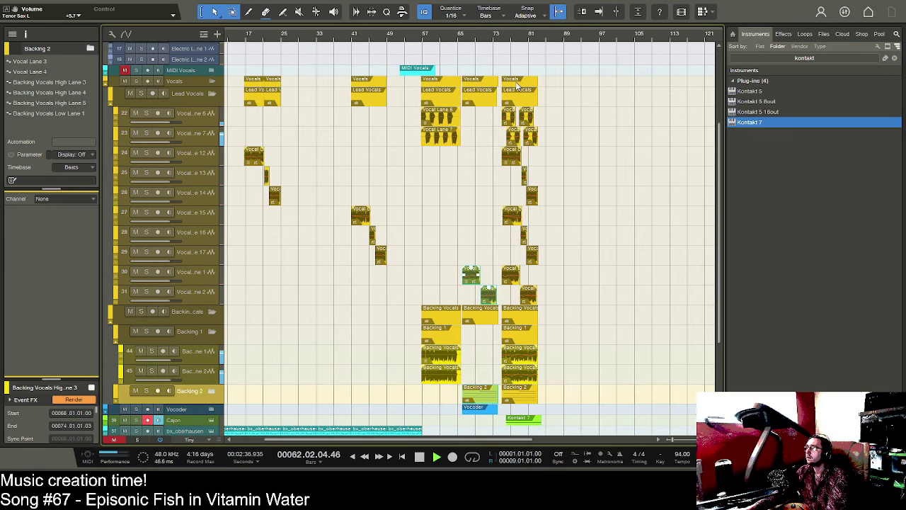
pyautogui.keyDown('shift'); pyautogui.click(517, 85); pyautogui.keyUp('shift')
pyautogui.moveTo(557, 82); pyautogui.dragTo(622, 83)
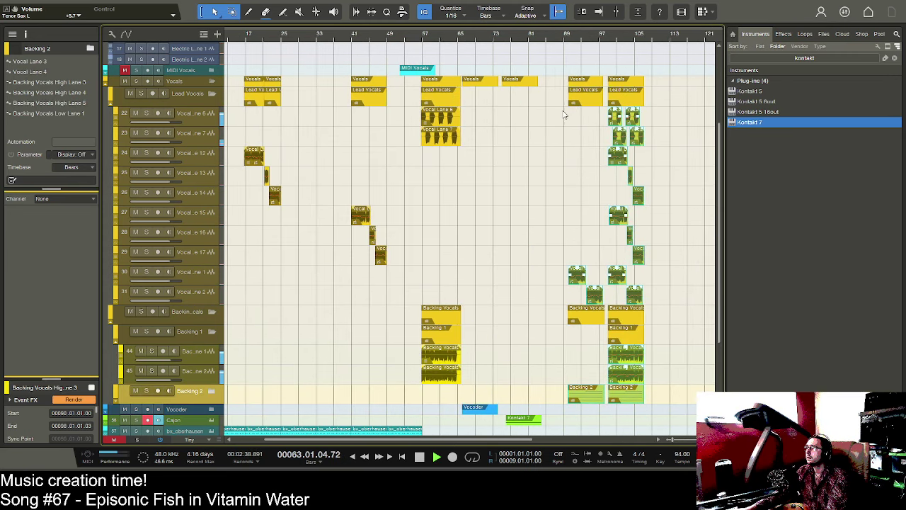
# - Move the Vocoder folder part to bar 74 and the Alto Sax L event to bar 65
pyautogui.scroll(-6, 526, 185)
pyautogui.moveTo(481, 285); pyautogui.dragTo(516, 286)
pyautogui.scroll(-3, 503, 288)
pyautogui.moveTo(503, 411); pyautogui.dragTo(467, 416)
# - Duplicate the bar 57 bass and electric lead guitar events to bar 65, and move the MIDI Vocals part to bar 115
pyautogui.scroll(11, 465, 399)
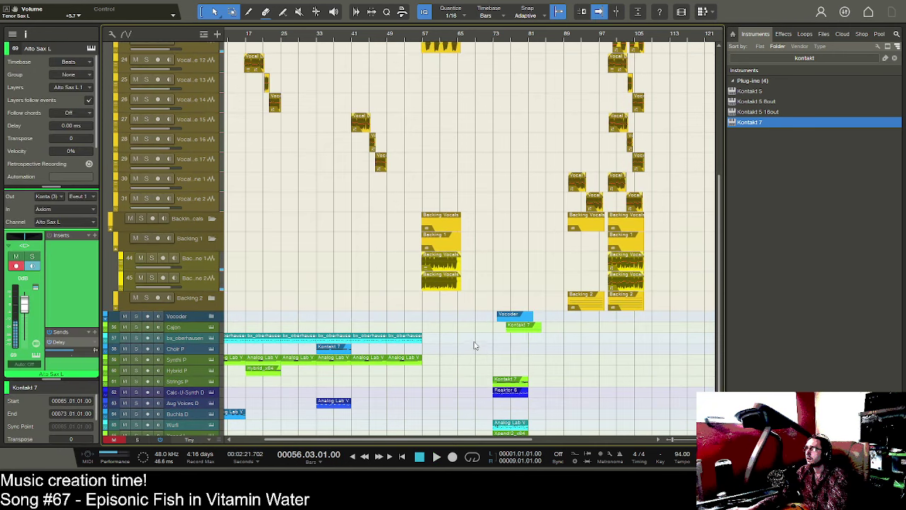
pyautogui.scroll(1, 466, 148)
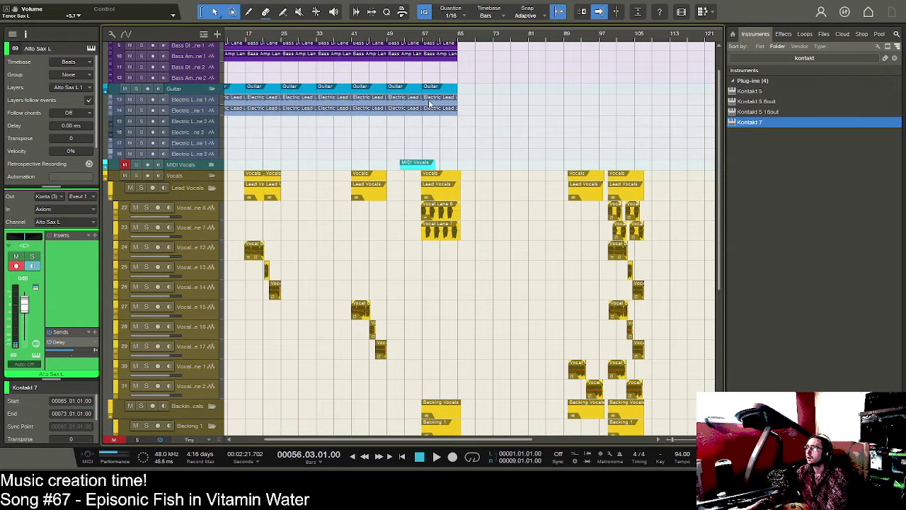
pyautogui.press('d')
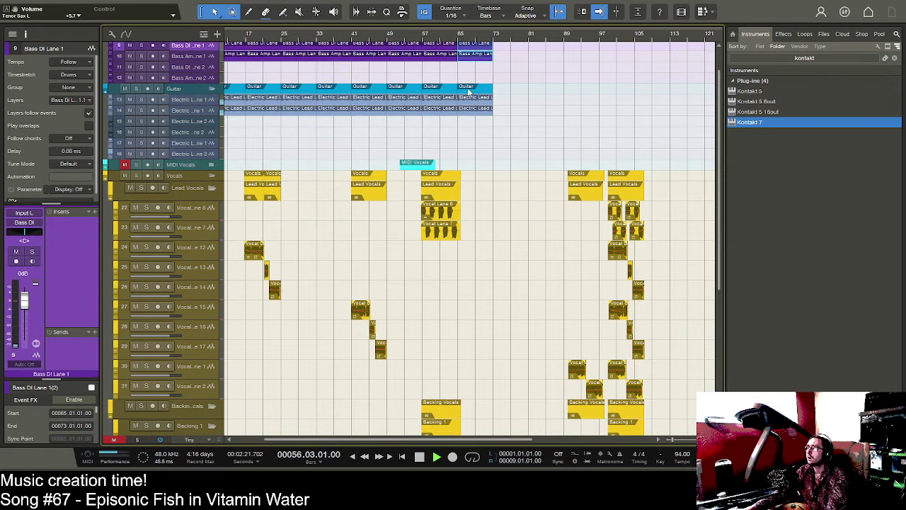
pyautogui.moveTo(416, 169); pyautogui.dragTo(694, 167)
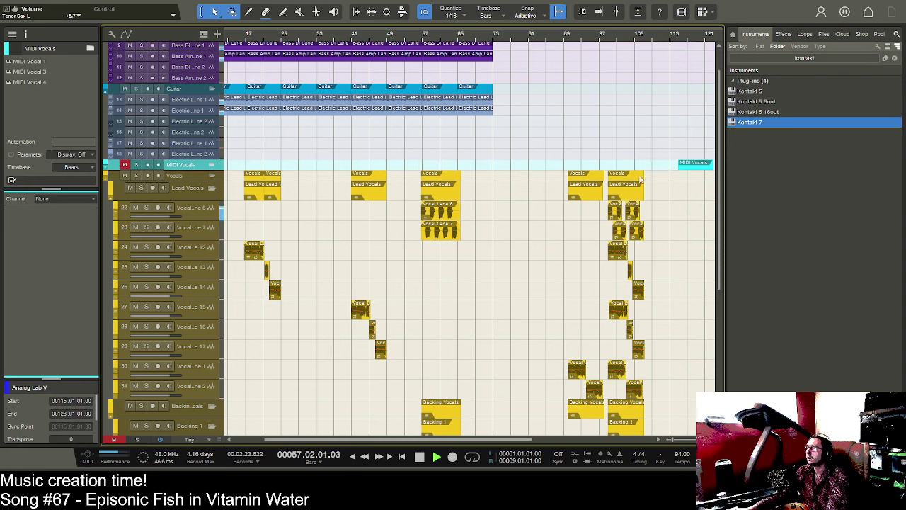
# - Extend the bx_oberhausen and Synthi P parts to bar 73 by duplicating their last events to bars 57 and 65
pyautogui.scroll(-7, 516, 185)
pyautogui.scroll(-2, 514, 185)
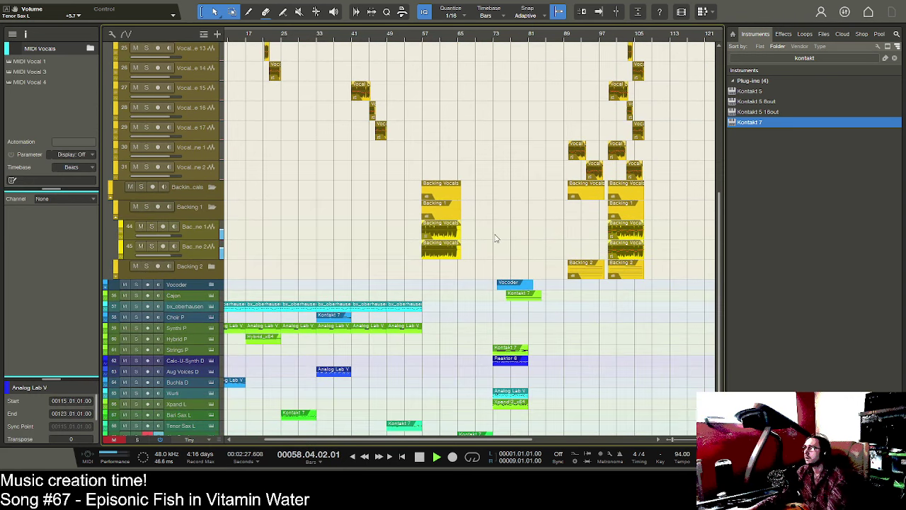
pyautogui.scroll(-2, 493, 239)
pyautogui.click(408, 281)
pyautogui.press('d')
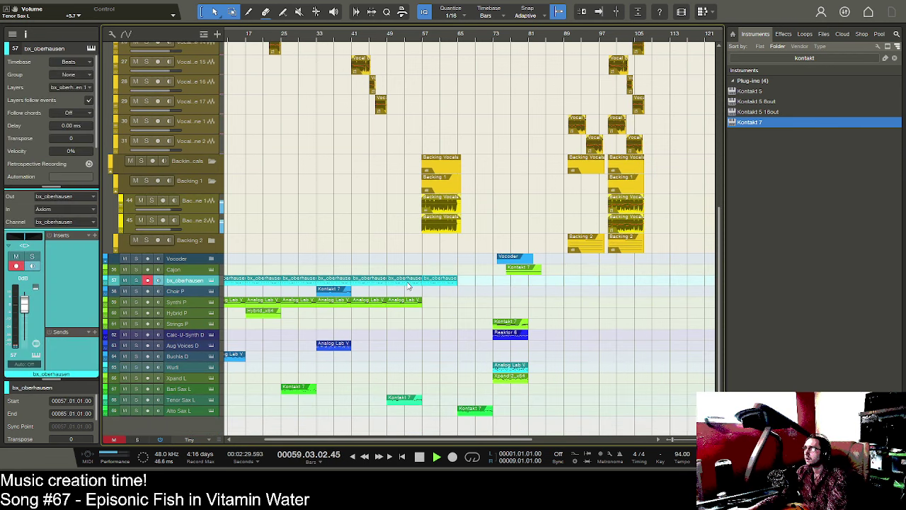
pyautogui.click(408, 300)
pyautogui.press('d')
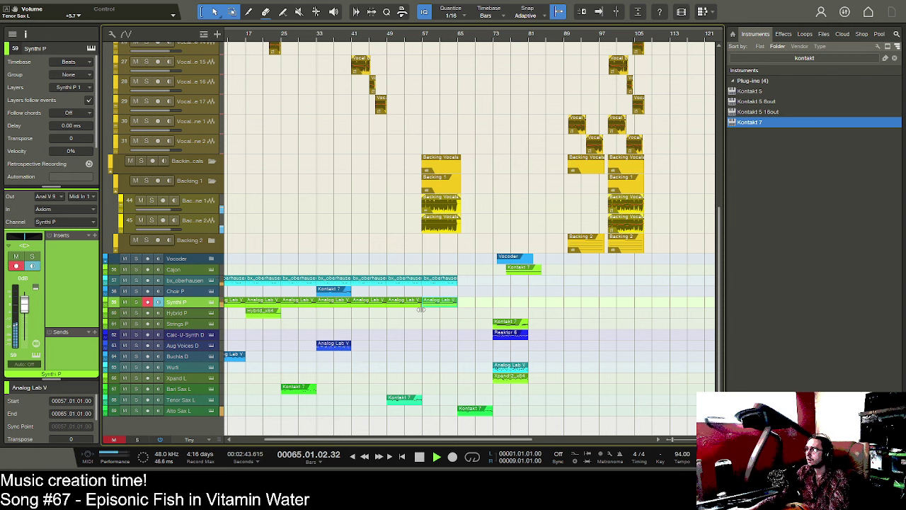
pyautogui.moveTo(449, 318); pyautogui.dragTo(431, 286)
pyautogui.press('d')
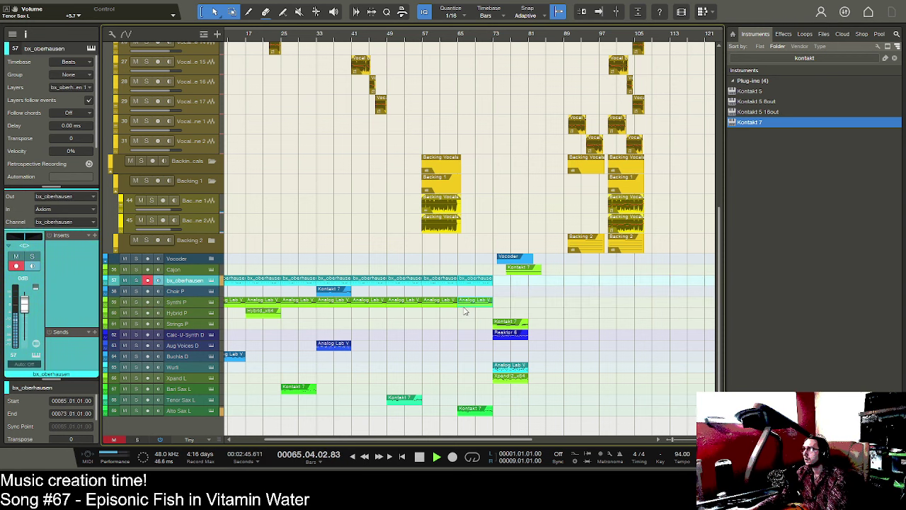
# - Raise the Alto Sax L track volume to +4.4 dB
pyautogui.click(184, 411)
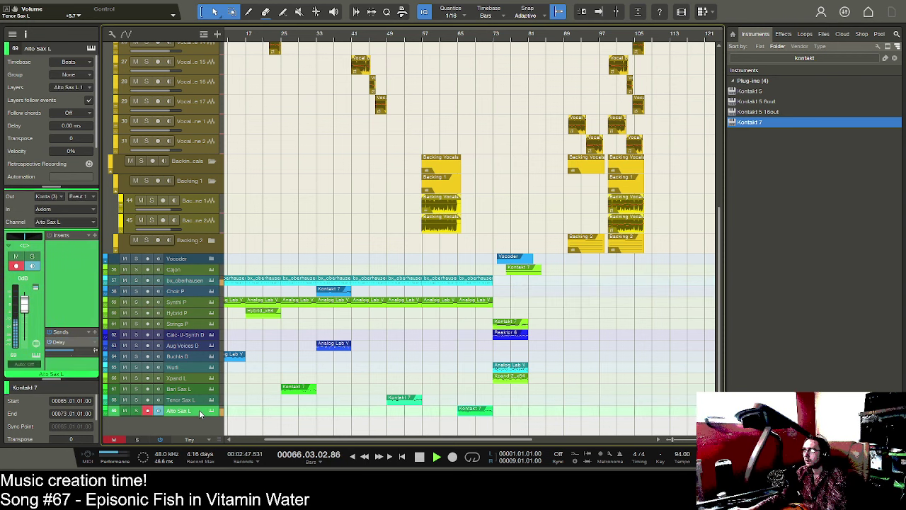
pyautogui.moveTo(24, 306); pyautogui.dragTo(24, 304)
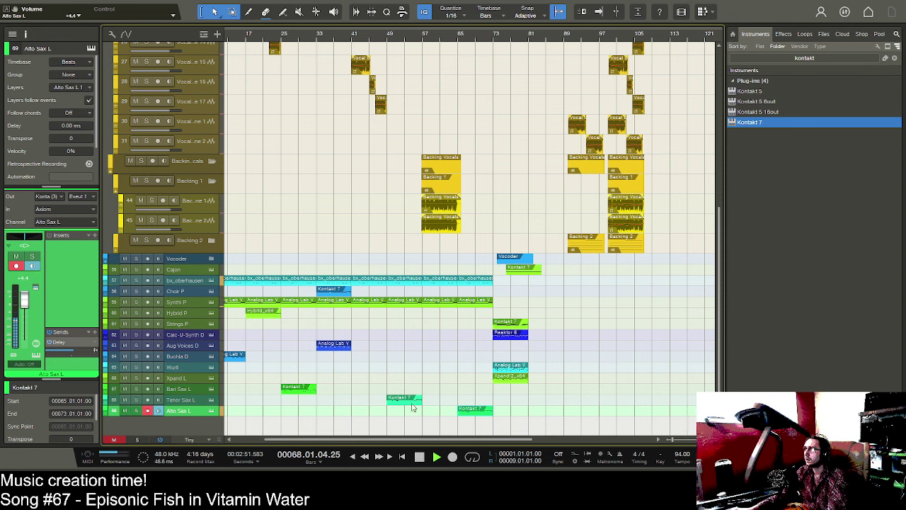
# - Move the Vocoder, Cajon, Strings P, Calc-U-Synth D, Wurli and Xpand L events eight bars later, with the strings at bar 81
pyautogui.click(522, 265)
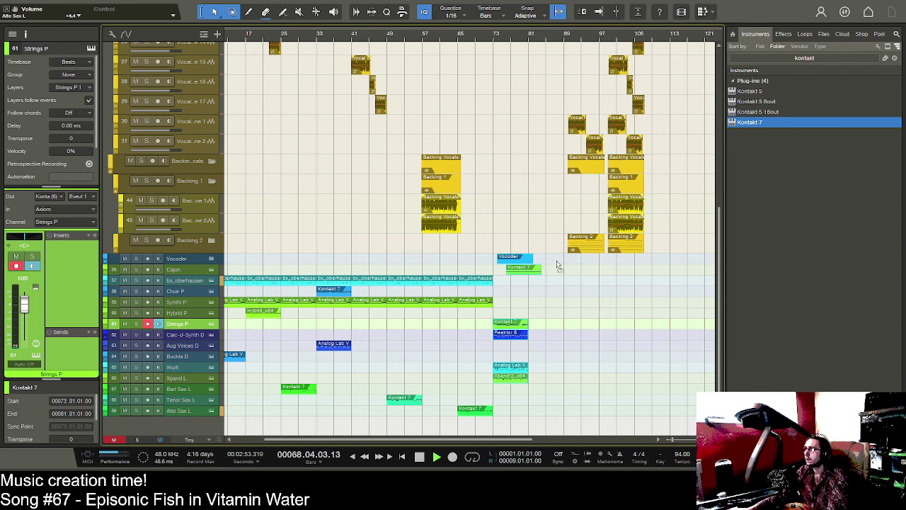
pyautogui.moveTo(556, 264); pyautogui.dragTo(557, 266)
# - Duplicate the bar 65 drum, bass, guitar, bx_oberhausen and Synthi P events to bar 73
pyautogui.scroll(4, 518, 299)
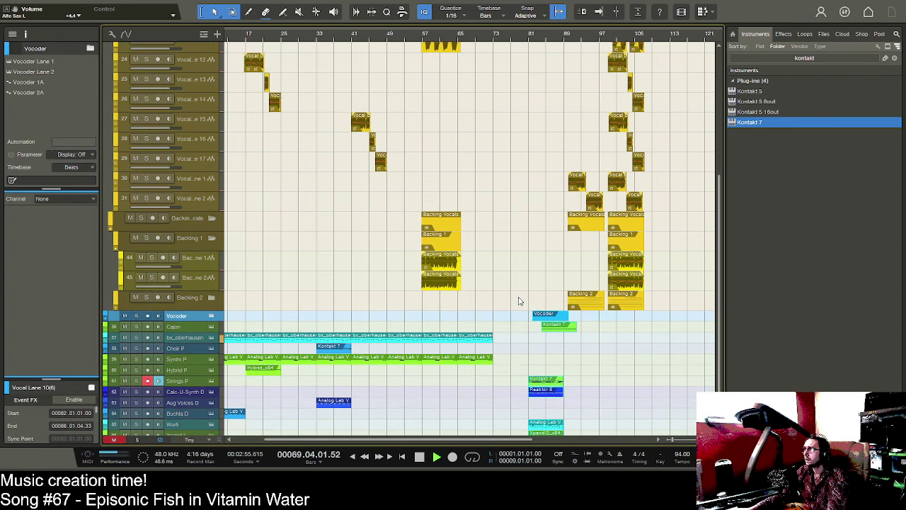
pyautogui.scroll(10, 519, 301)
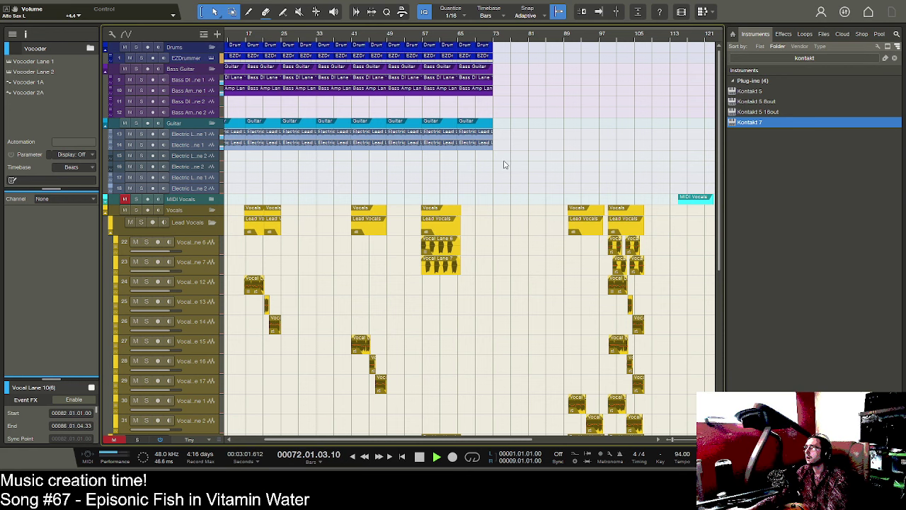
pyautogui.moveTo(504, 161); pyautogui.dragTo(463, 60)
pyautogui.press('d')
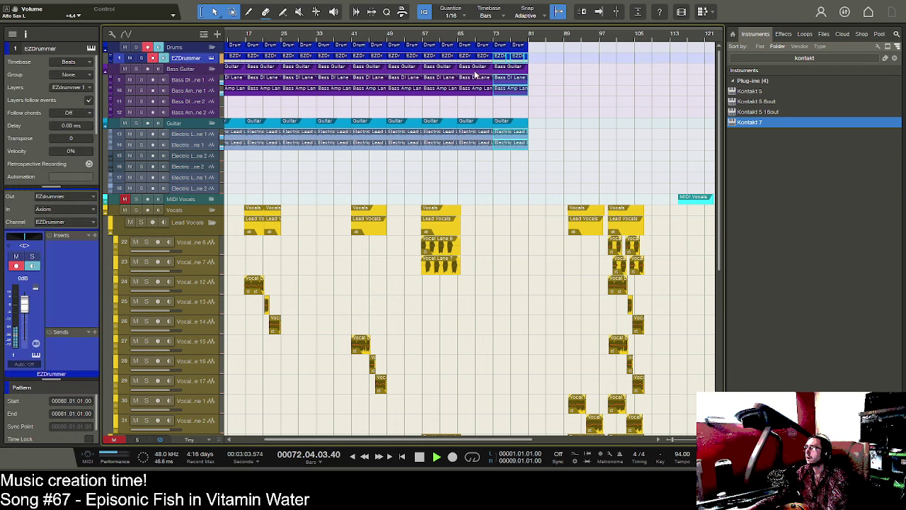
pyautogui.scroll(-8, 510, 156)
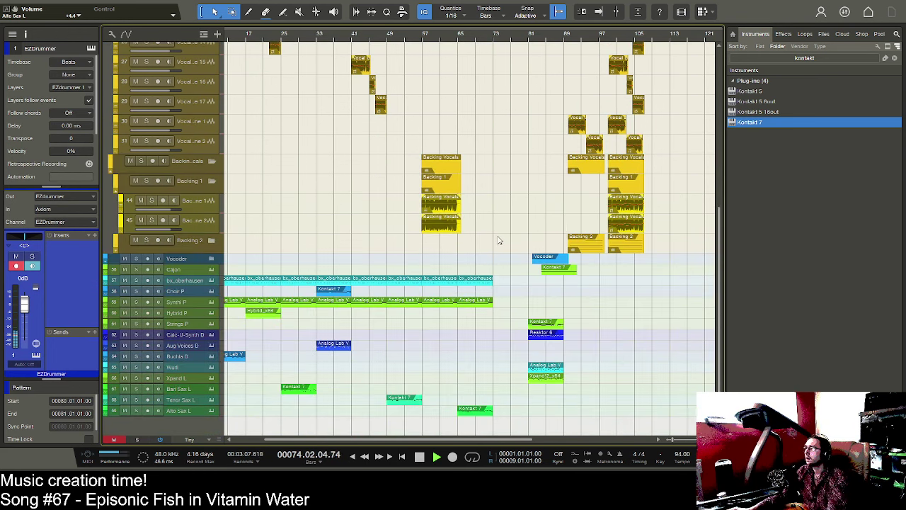
pyautogui.click(486, 275)
pyautogui.click(482, 302)
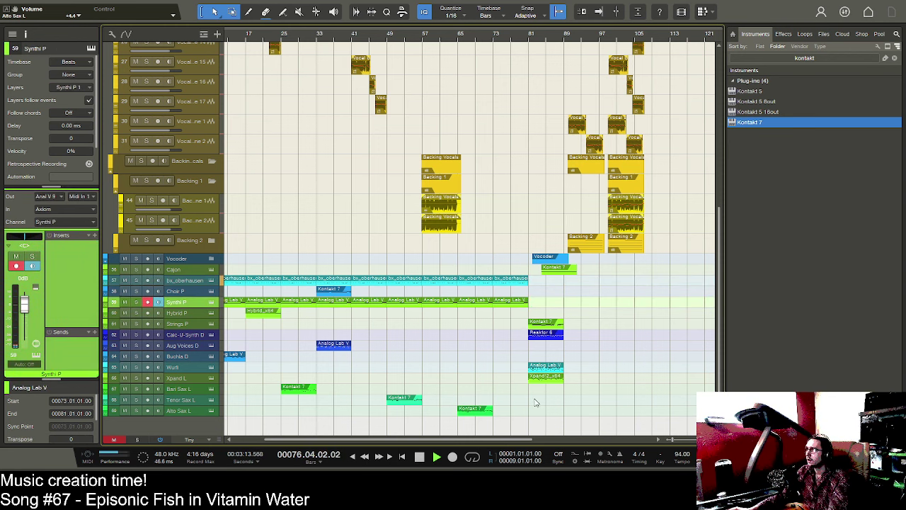
# - Move the Vocoder part to bar 97 along with the Cajon and lower instrument events, and the bar 90 and following vocals to bar 106
pyautogui.click(551, 265)
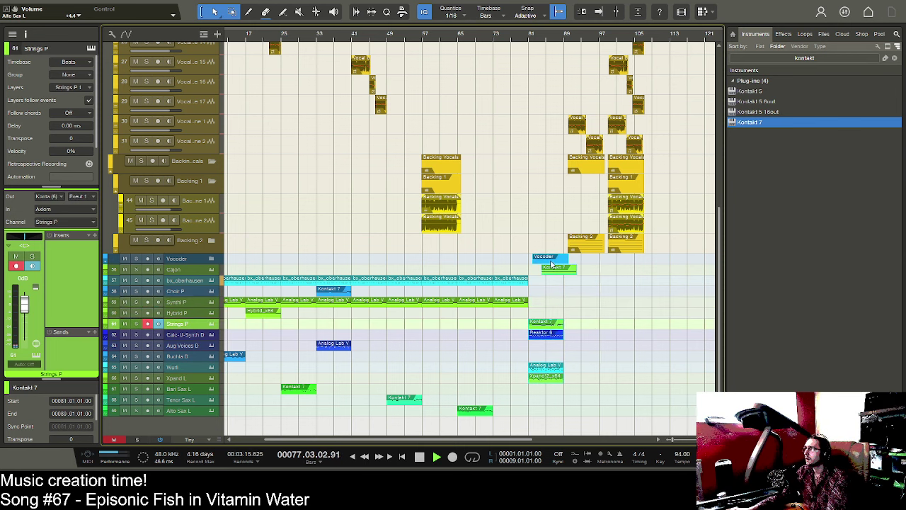
pyautogui.click(619, 265)
pyautogui.scroll(8, 601, 213)
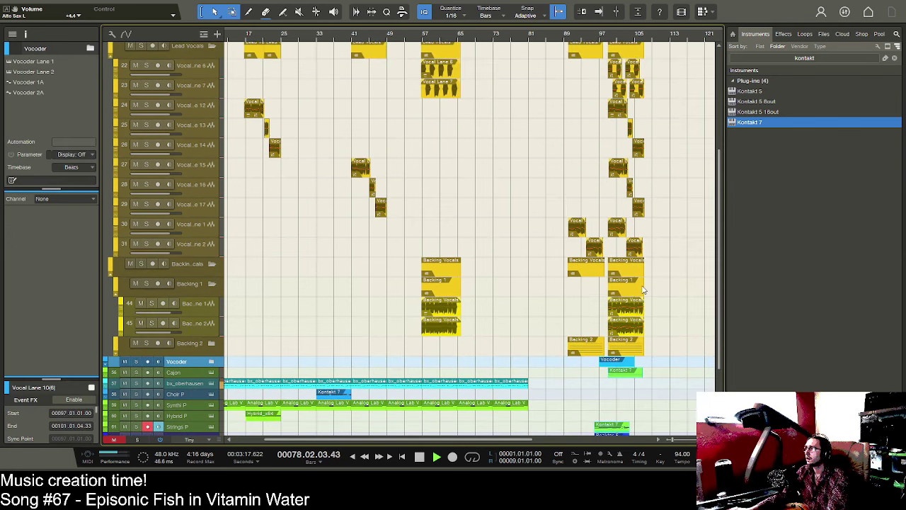
pyautogui.click(590, 147)
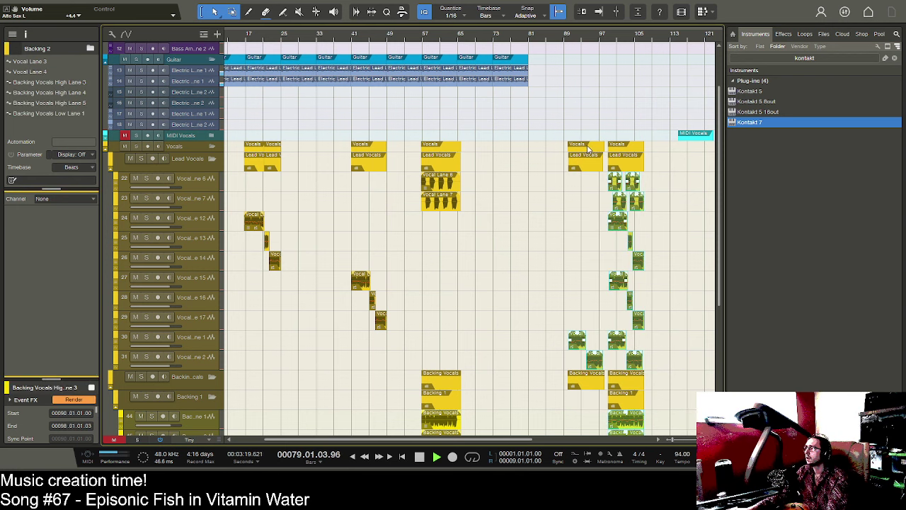
pyautogui.moveTo(642, 149); pyautogui.dragTo(660, 150)
# - Duplicate the bar 73 bx_oberhausen, Synthi P, bass, guitar and drum events to bar 81
pyautogui.scroll(-8, 583, 176)
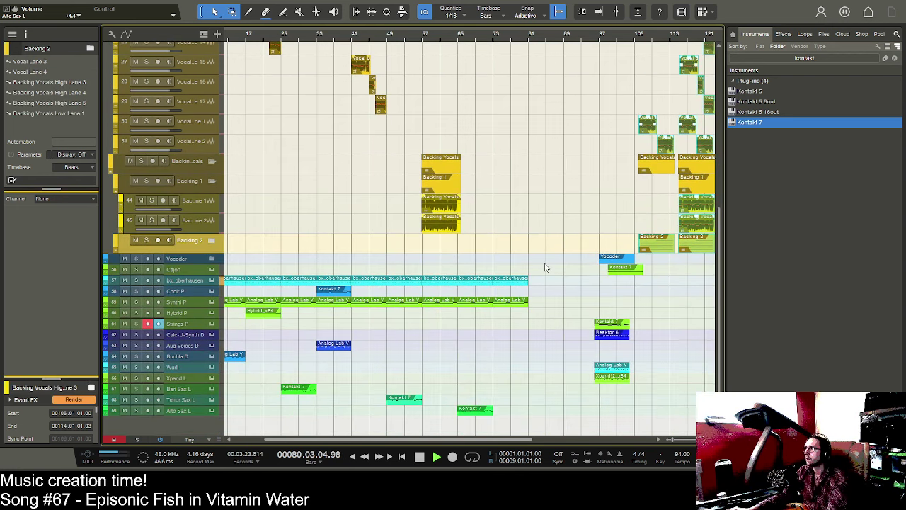
pyautogui.press('space')
pyautogui.moveTo(541, 271); pyautogui.dragTo(508, 306)
pyautogui.press('d')
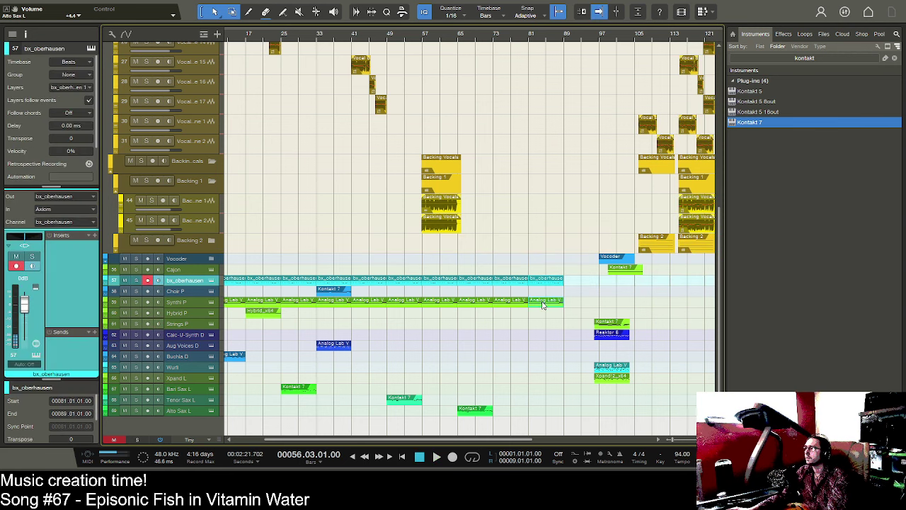
pyautogui.scroll(10, 543, 304)
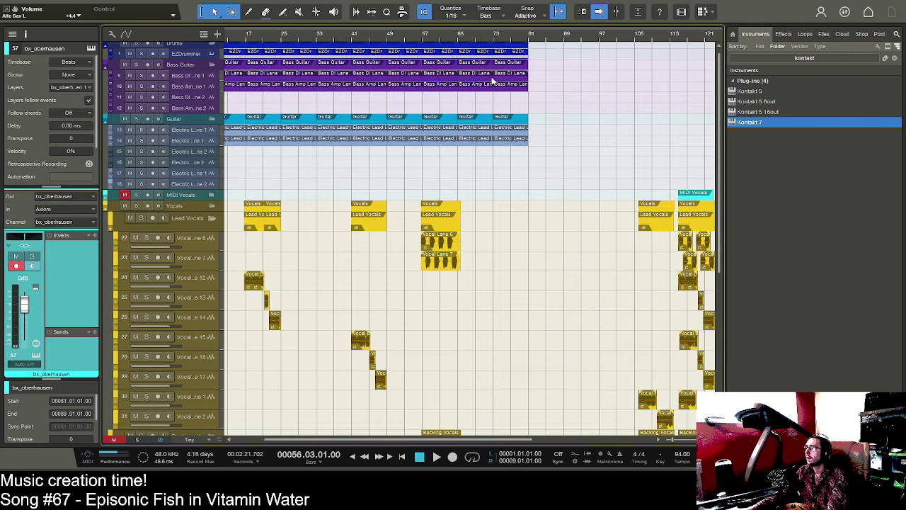
pyautogui.moveTo(492, 81); pyautogui.dragTo(529, 71)
pyautogui.click(498, 62)
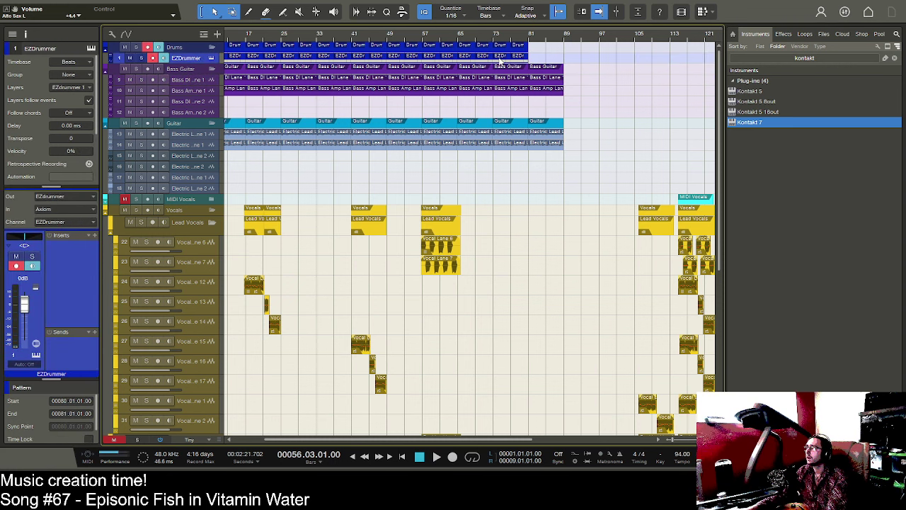
pyautogui.press('d')
# - Play the arrangement from bar 73 and review the vocal and instrument tracks for the next section's parts
pyautogui.click(495, 37)
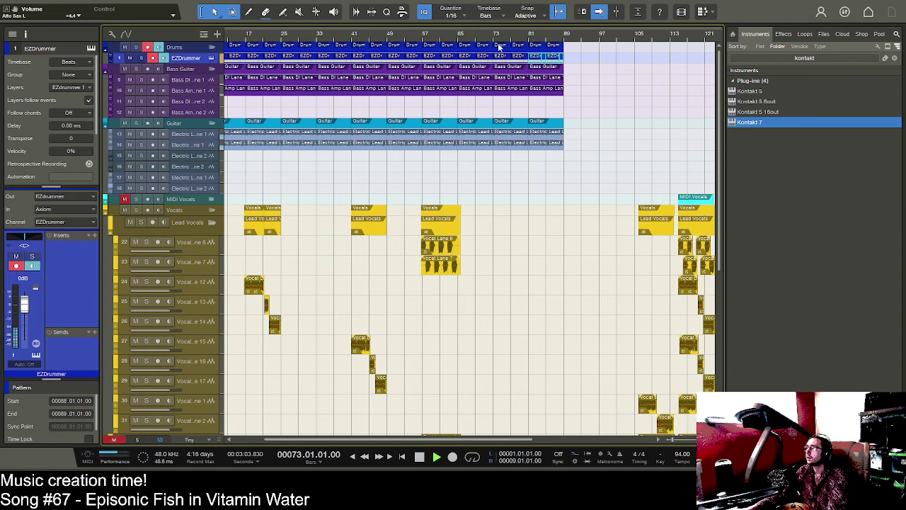
pyautogui.press('space')
pyautogui.scroll(-10, 538, 135)
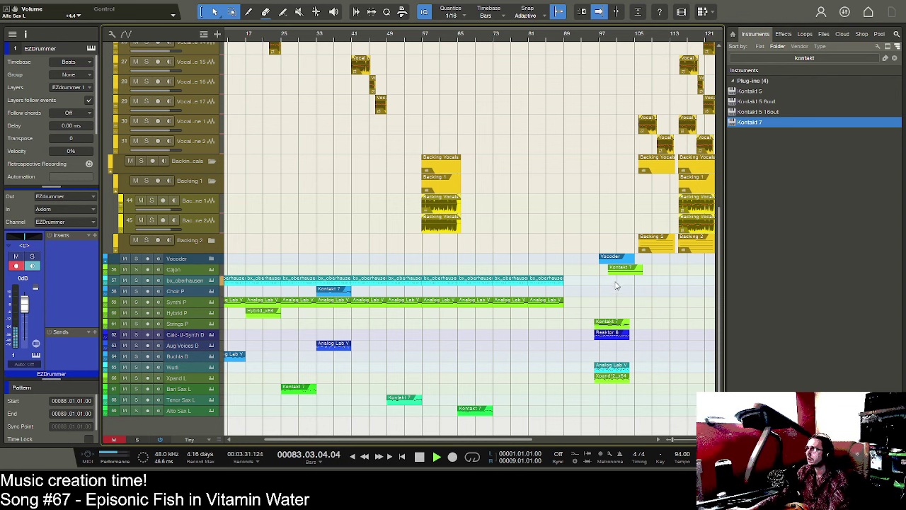
pyautogui.scroll(5, 609, 289)
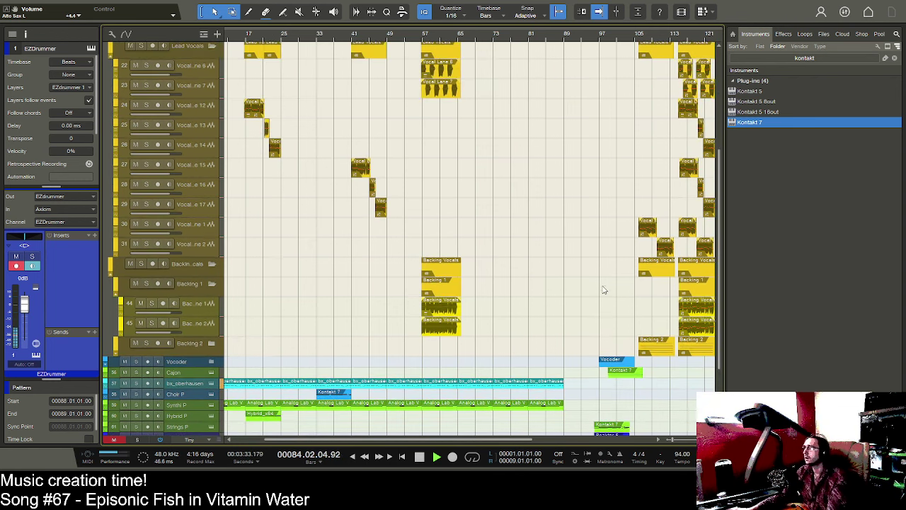
pyautogui.scroll(3, 602, 289)
pyautogui.scroll(-10, 601, 288)
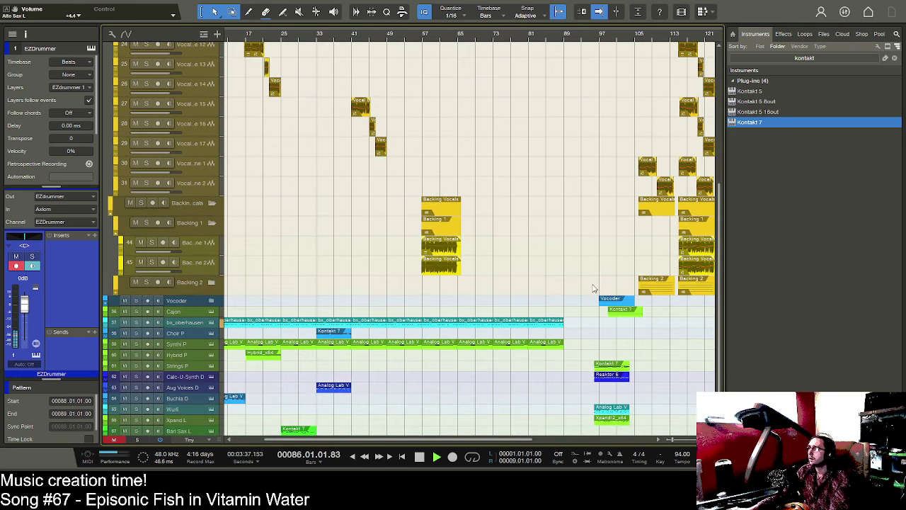
pyautogui.scroll(-2, 582, 291)
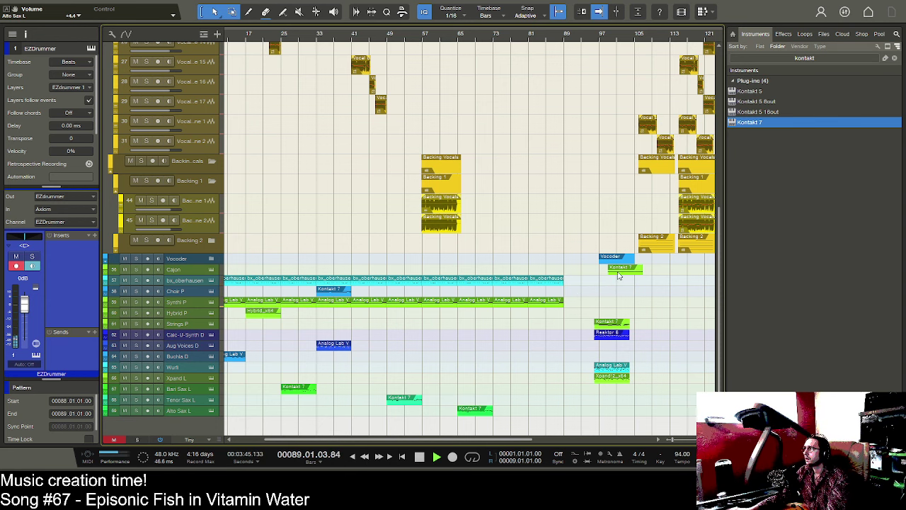
pyautogui.press('space')
# - Move the Cajon event to bar 107 and the Vocoder part to bar 89, with the Vocoder folder expanded
pyautogui.scroll(12, 602, 283)
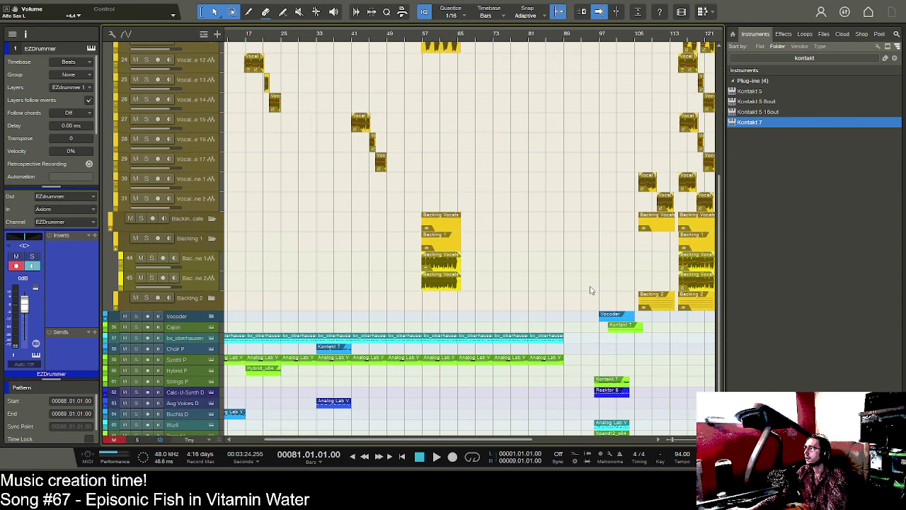
pyautogui.scroll(-10, 591, 290)
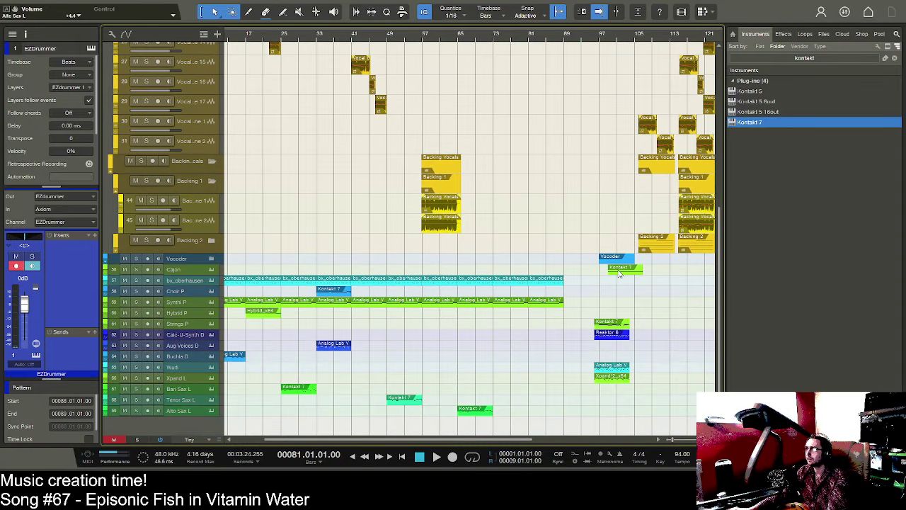
pyautogui.moveTo(615, 261); pyautogui.dragTo(660, 274)
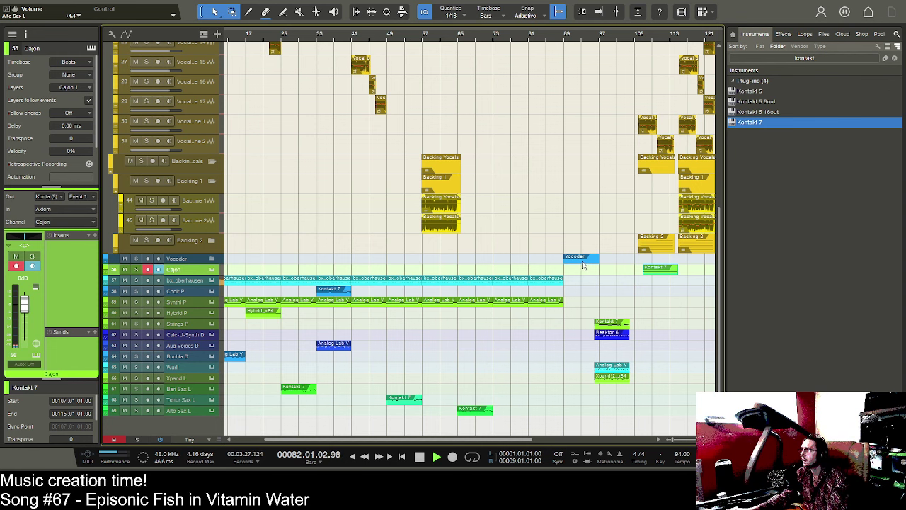
pyautogui.click(107, 264)
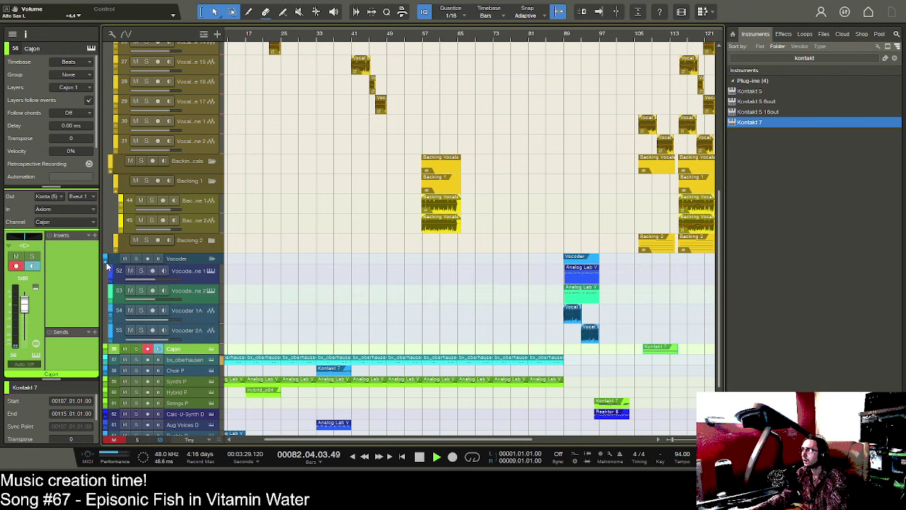
# - Collapse the Vocoder folder and duplicate the bar 81 bx_oberhausen and Synthi P events to bar 89
pyautogui.click(107, 264)
pyautogui.click(545, 279)
pyautogui.press('d')
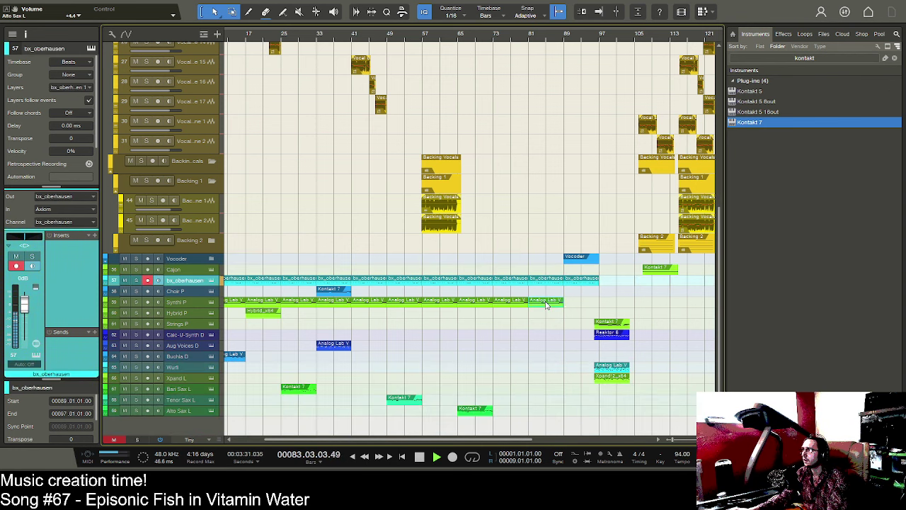
pyautogui.click(546, 302)
pyautogui.scroll(10, 557, 266)
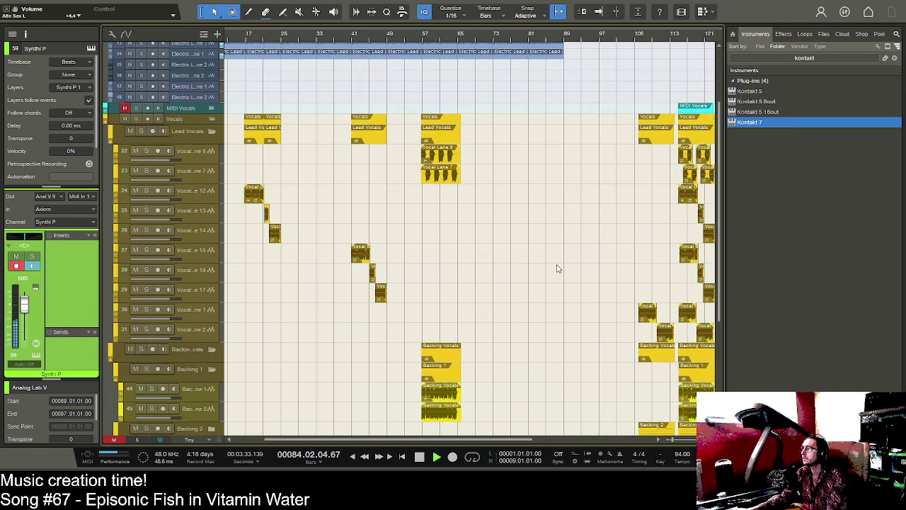
pyautogui.scroll(-6, 557, 268)
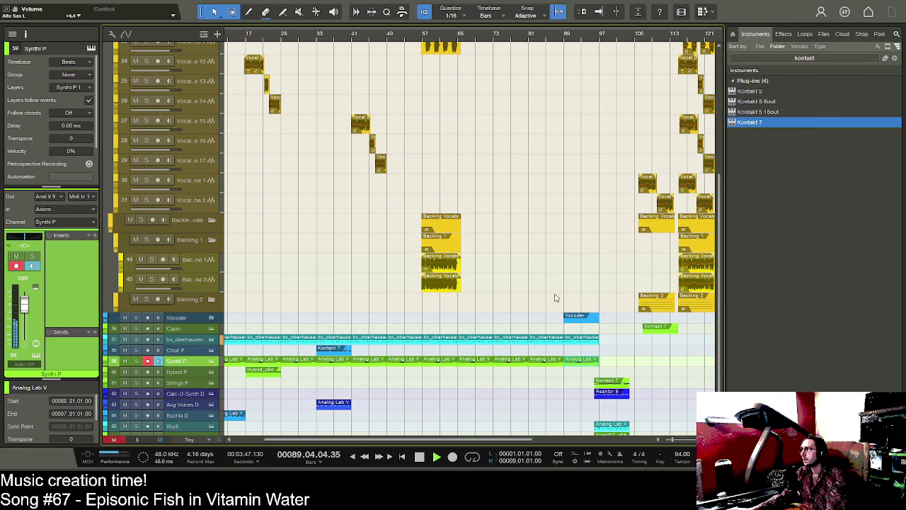
# - Expand the Vocoder folder, nudge its two vocal audio events at bars 89 and 93 slightly earlier, and play the section
pyautogui.click(576, 320)
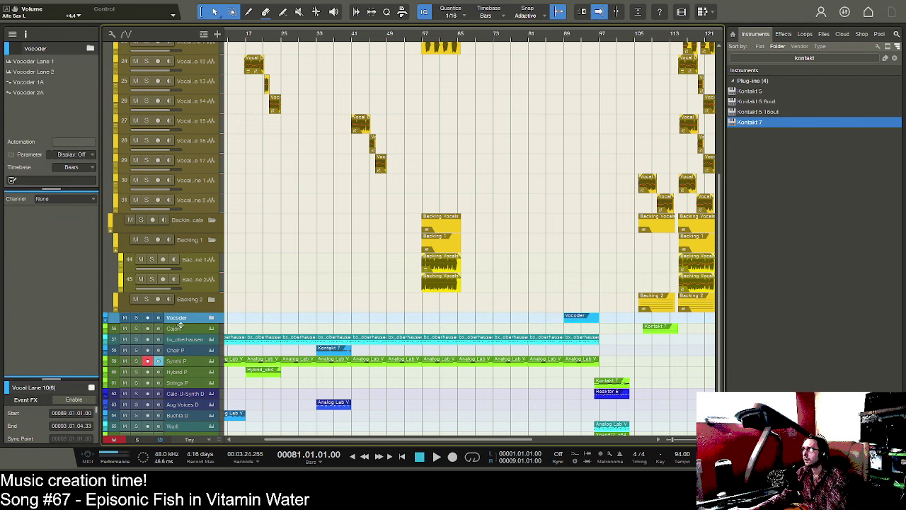
pyautogui.click(108, 322)
pyautogui.scroll(-2, 578, 274)
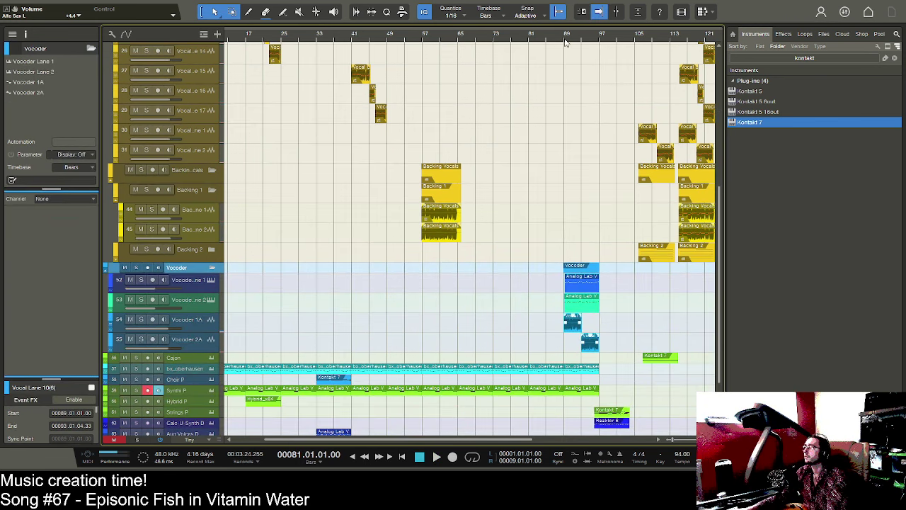
pyautogui.moveTo(565, 40); pyautogui.dragTo(449, 164)
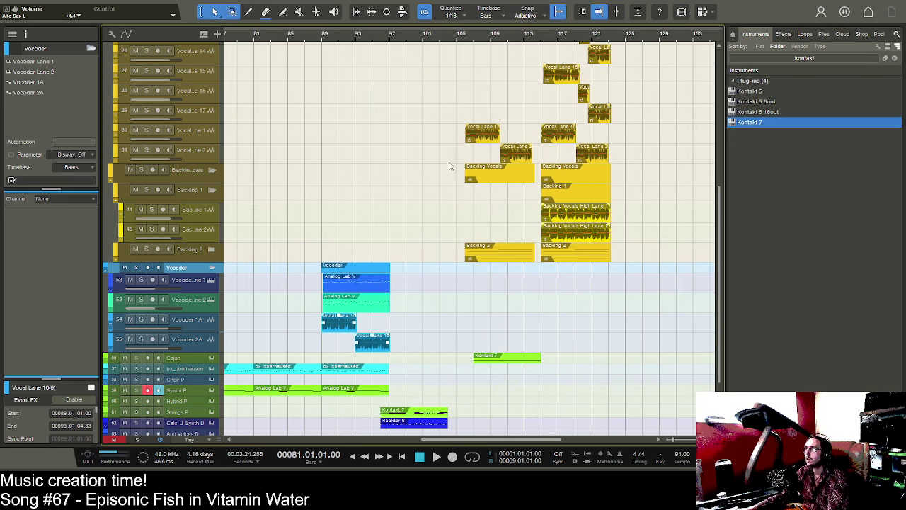
pyautogui.click(340, 290)
pyautogui.press('space')
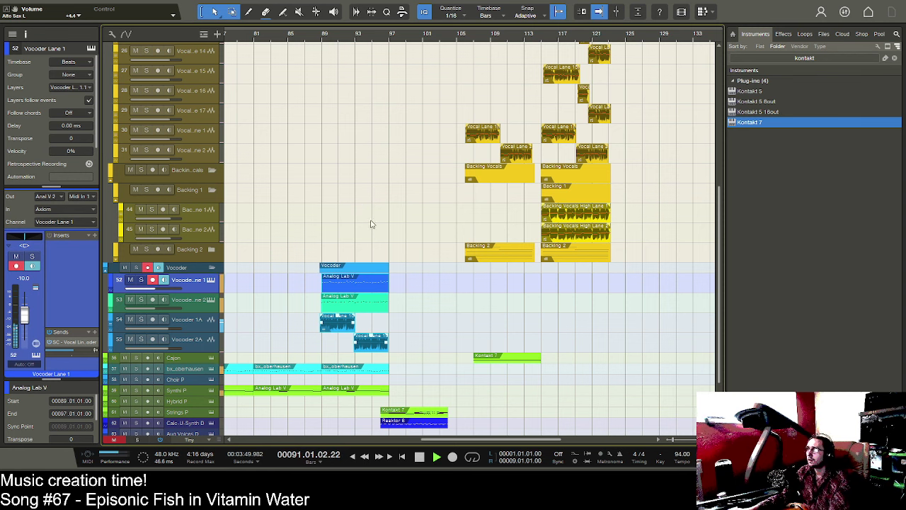
# - Move the Strings P event to bar 101 together with the Calc-U-Synth D, Wurli and Xpand L events
pyautogui.scroll(-5, 385, 316)
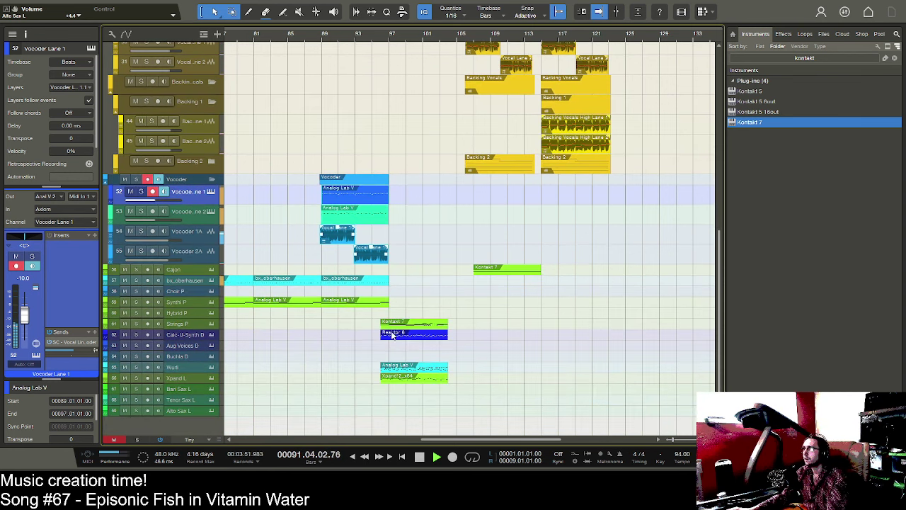
pyautogui.click(400, 323)
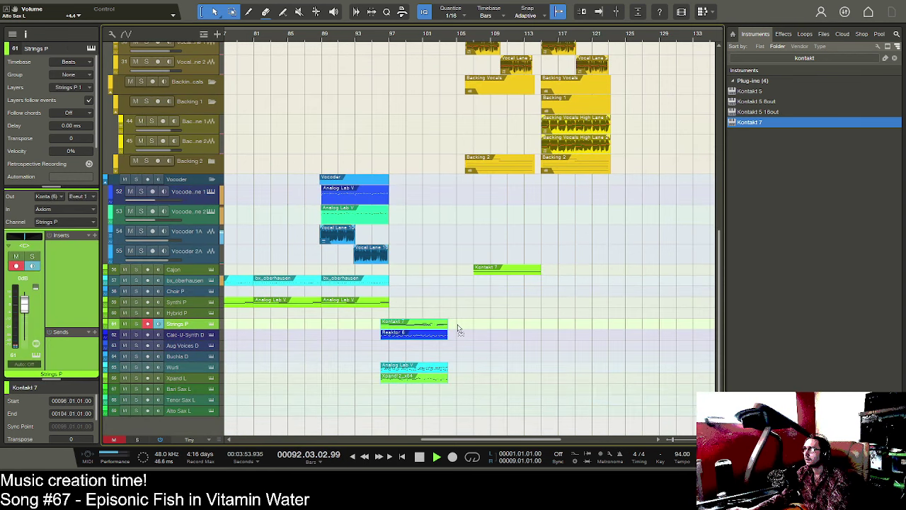
pyautogui.moveTo(416, 324); pyautogui.dragTo(458, 325)
# - Add an empty EZDrummer pattern at bar 89, extend it to bar 98, and open it for editing
pyautogui.scroll(6, 413, 311)
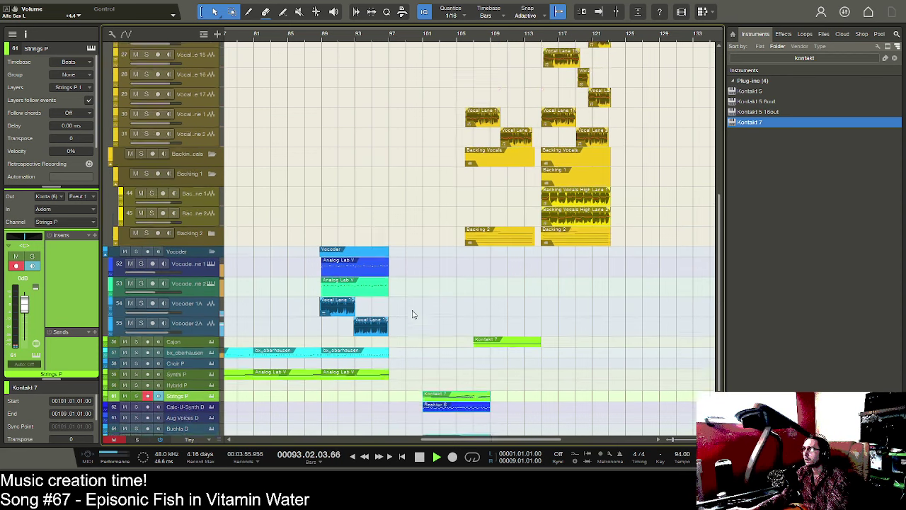
pyautogui.scroll(14, 414, 314)
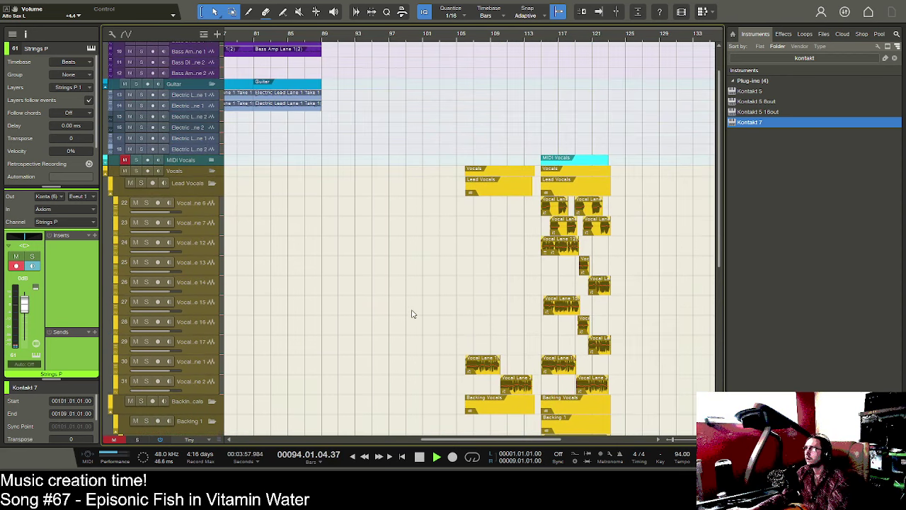
pyautogui.scroll(-13, 412, 314)
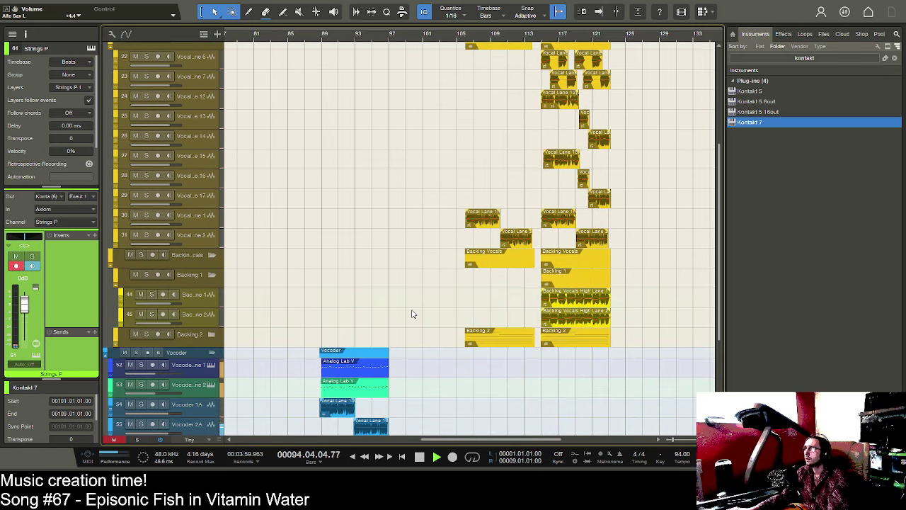
pyautogui.scroll(13, 411, 314)
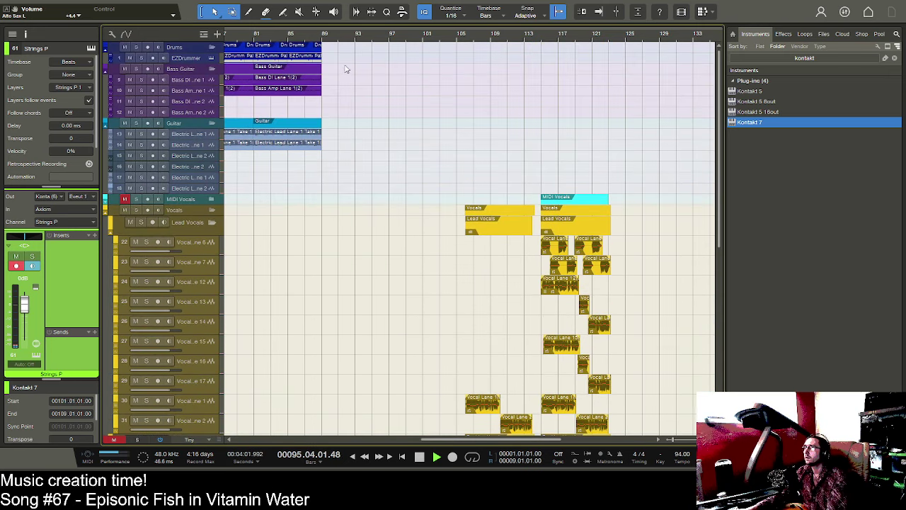
pyautogui.scroll(-11, 350, 85)
pyautogui.scroll(-6, 358, 99)
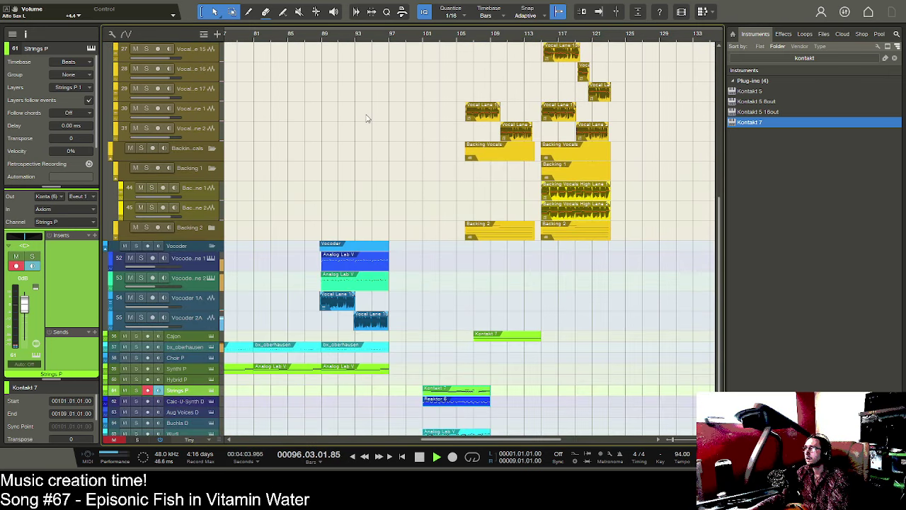
pyautogui.scroll(17, 366, 118)
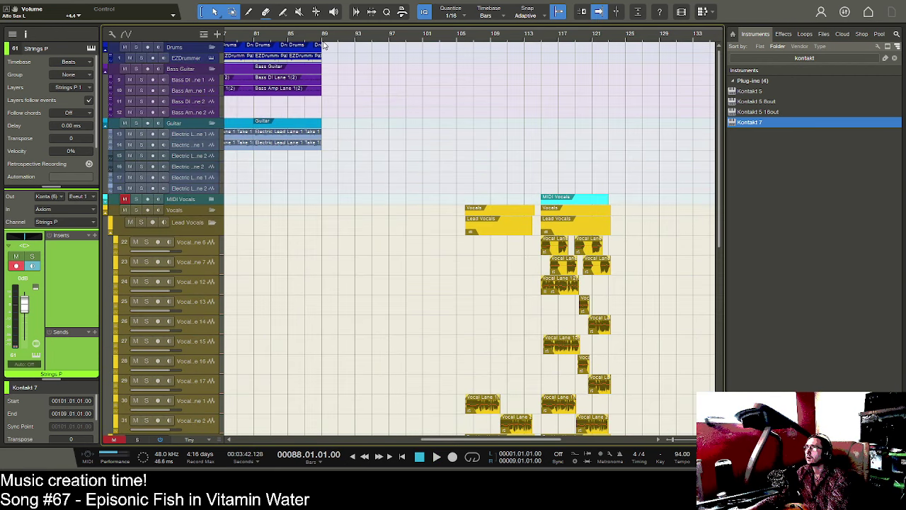
pyautogui.click(186, 58)
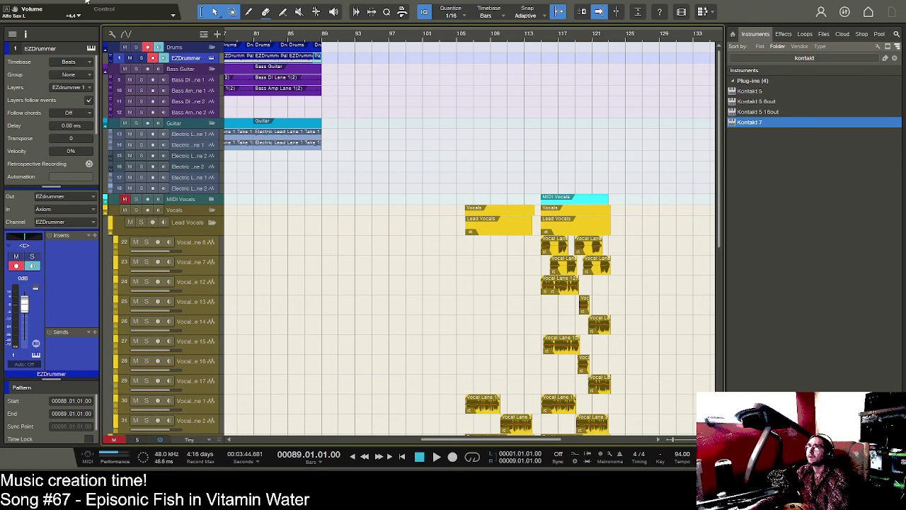
pyautogui.press('d')
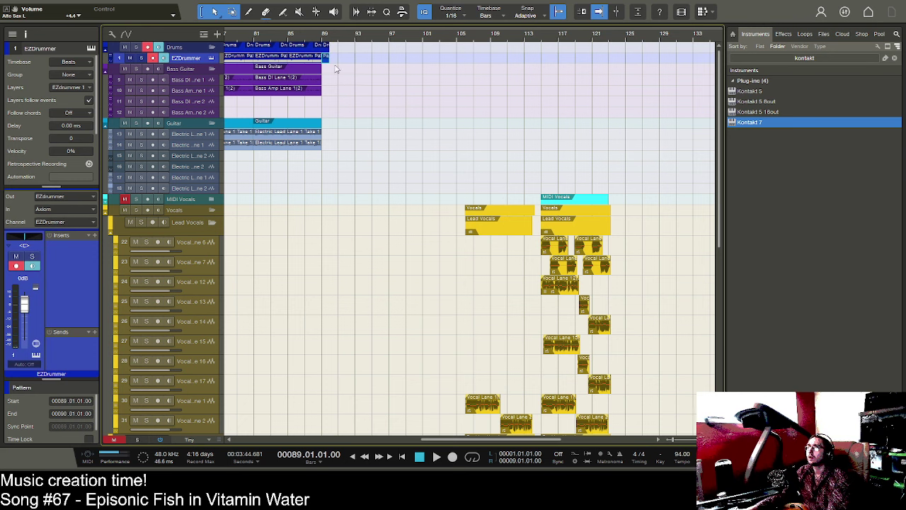
pyautogui.moveTo(331, 62); pyautogui.dragTo(397, 62)
pyautogui.doubleClick(366, 62)
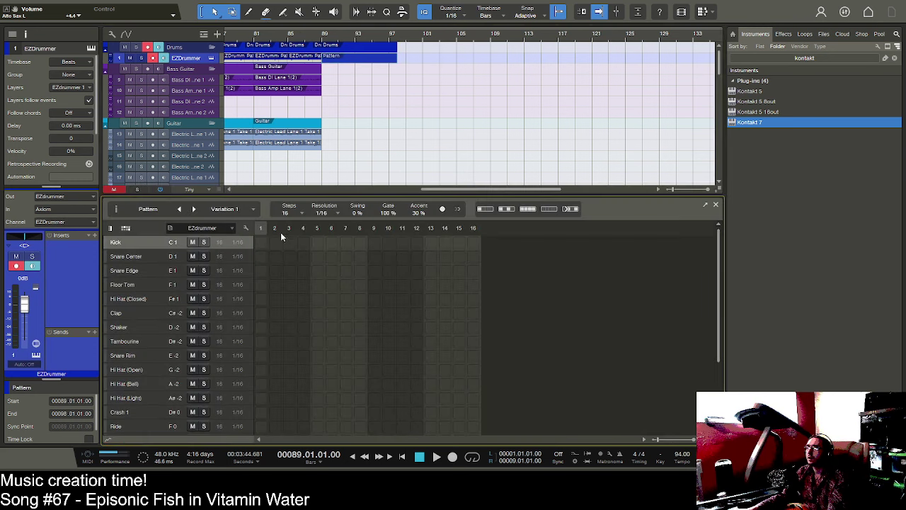
# - Program Kick hits on steps 1, 5, 9 and 13 and Snare Edge hits on steps 7 and 15
pyautogui.click(260, 242)
pyautogui.click(317, 242)
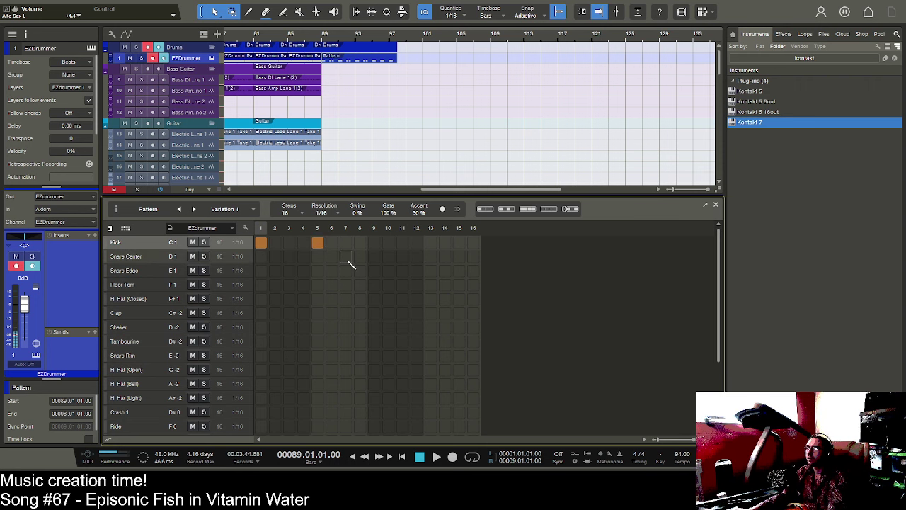
pyautogui.click(347, 257)
pyautogui.moveTo(347, 257); pyautogui.dragTo(347, 270)
pyautogui.click(374, 242)
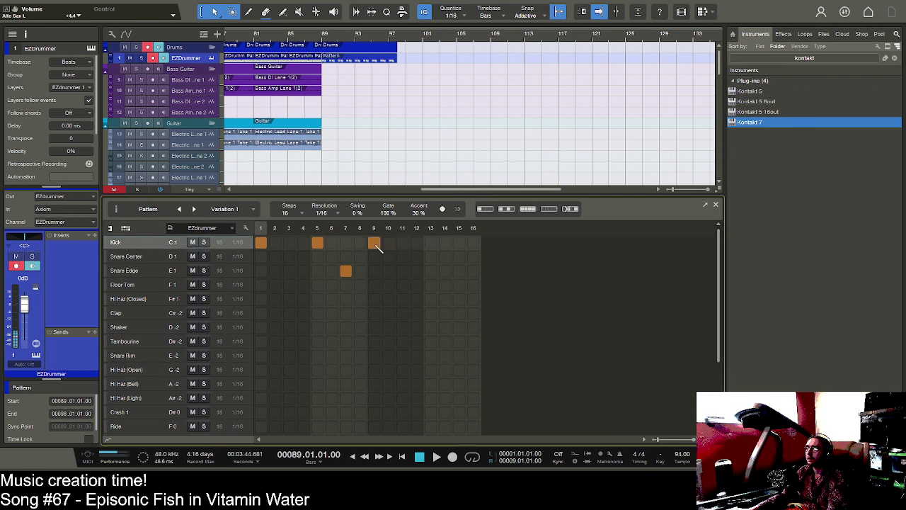
pyautogui.click(402, 242)
pyautogui.click(458, 271)
pyautogui.click(402, 242)
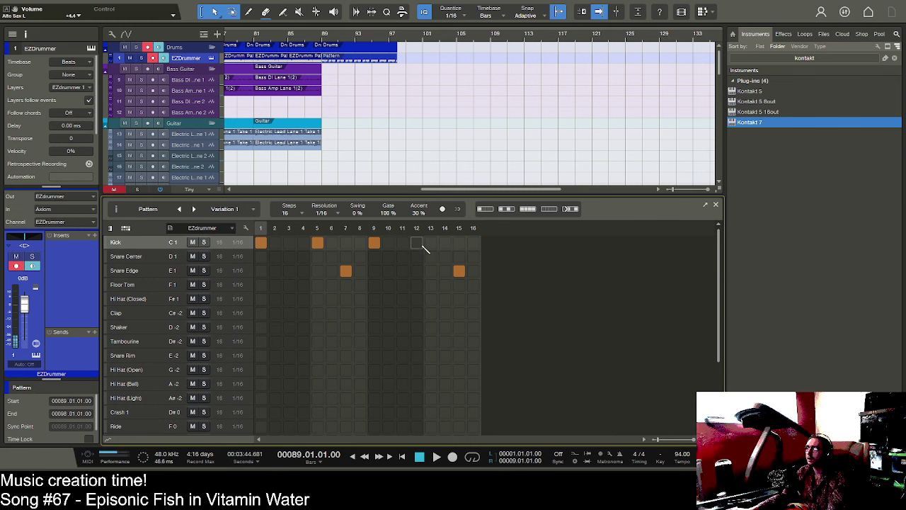
pyautogui.click(431, 242)
# - Audition the pattern from bar 89 and shift the Kick hits on steps 5 and 13 to steps 4 and 12
pyautogui.press('space')
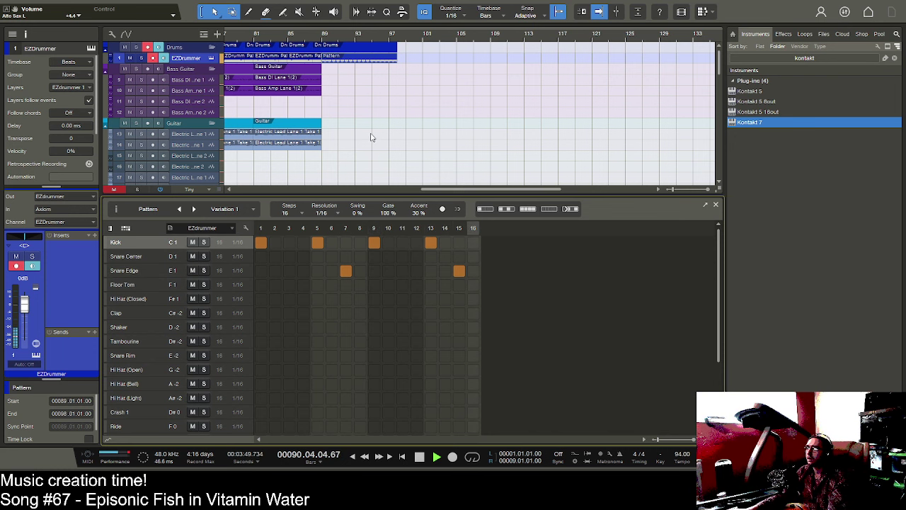
pyautogui.click(320, 39)
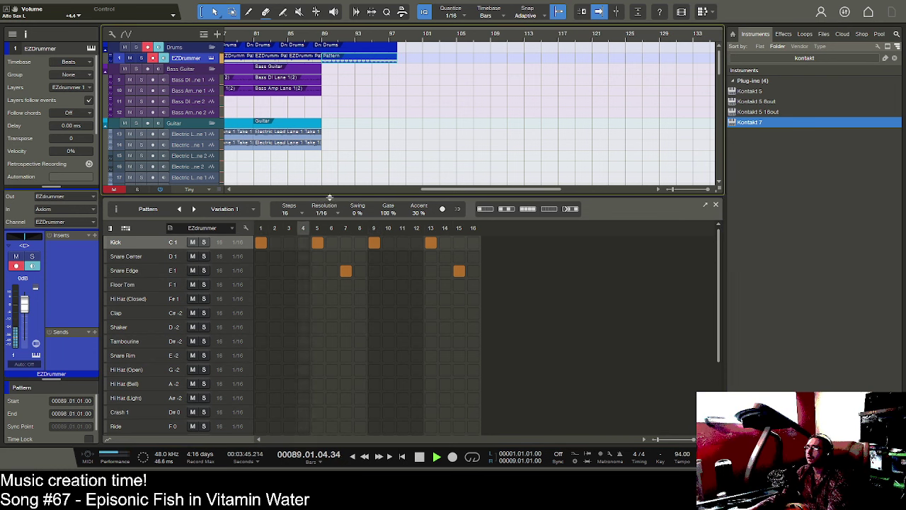
pyautogui.press('space')
pyautogui.click(306, 243)
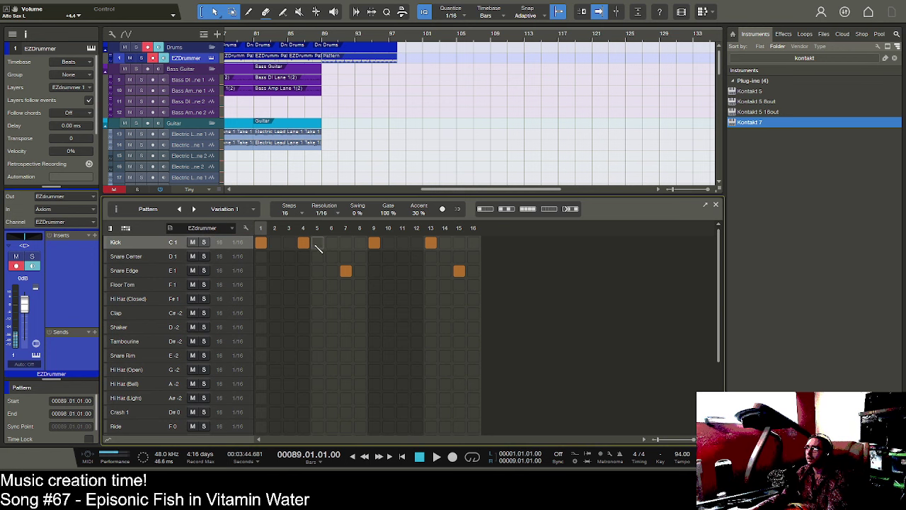
pyautogui.click(317, 243)
pyautogui.press('space')
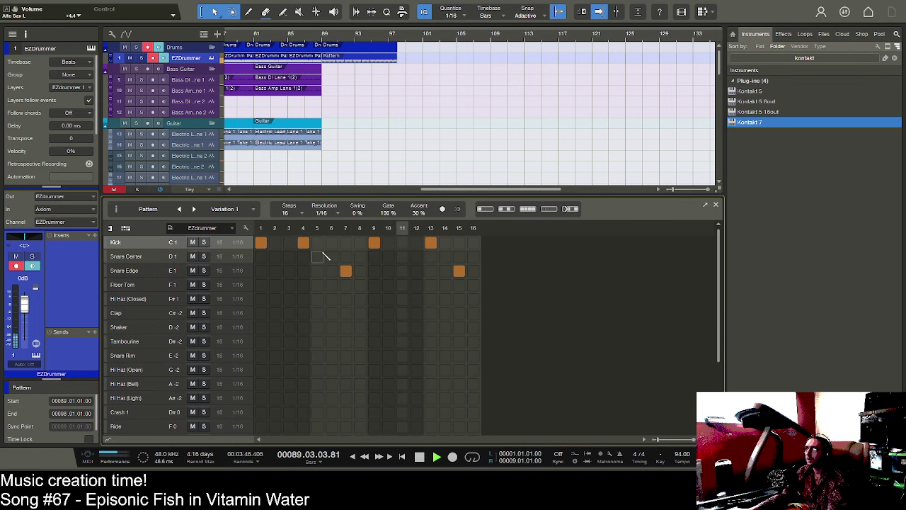
pyautogui.click(431, 242)
pyautogui.click(416, 243)
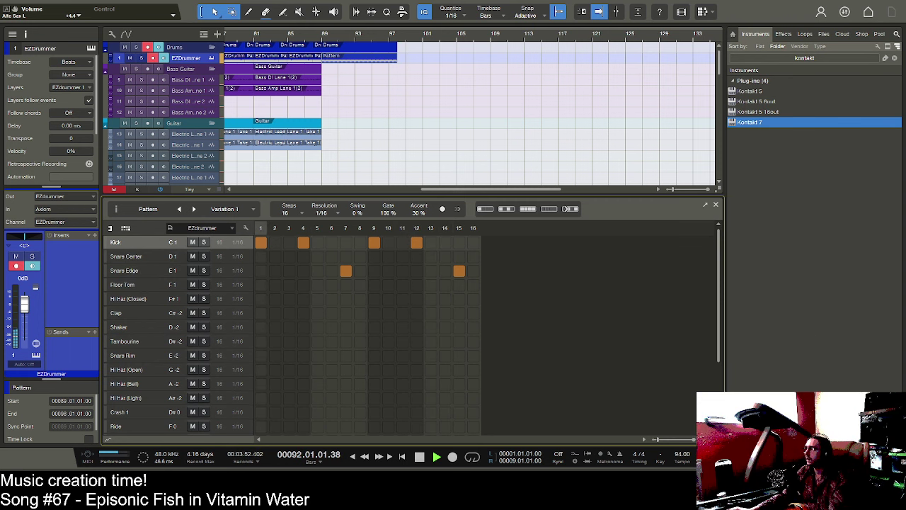
# - Close the pattern editor, stop playback, and shorten the bar 89 EZDrummer pattern to end at bar 93
pyautogui.press('F2')
pyautogui.scroll(-6, 467, 298)
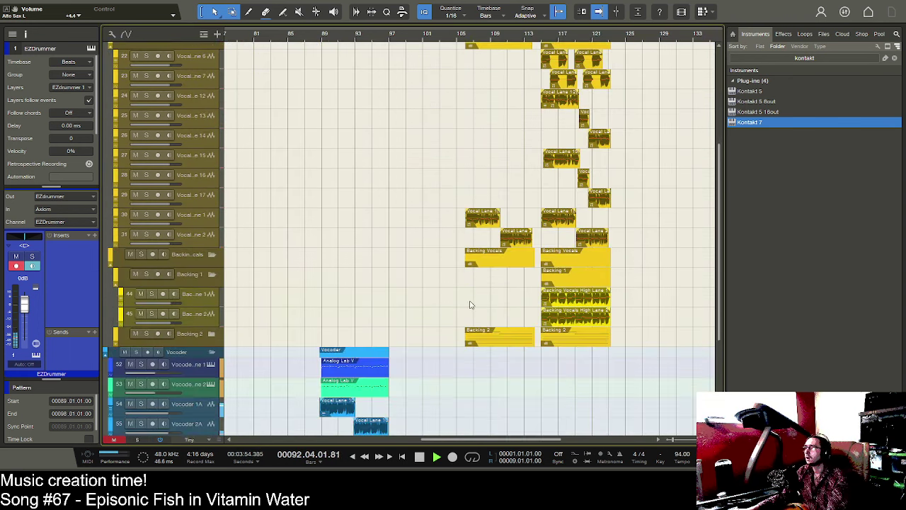
pyautogui.scroll(1, 424, 290)
pyautogui.scroll(5, 419, 286)
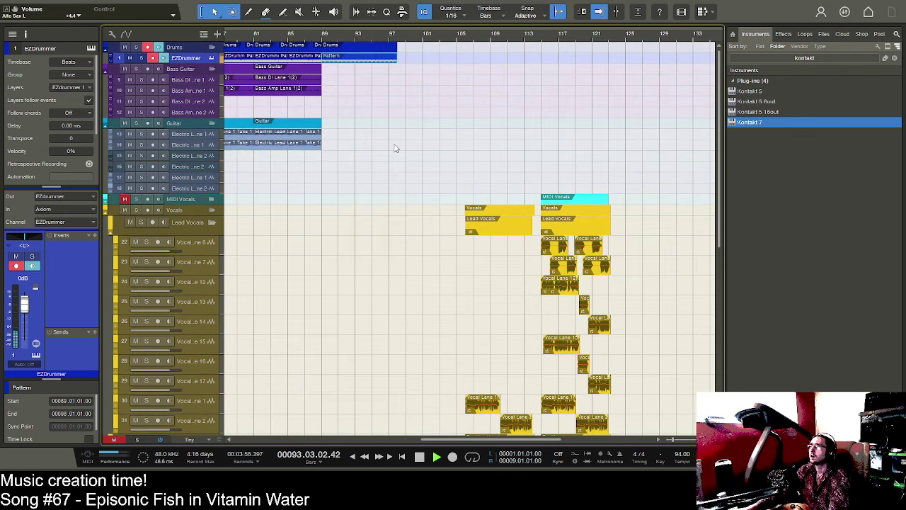
pyautogui.press('space')
pyautogui.moveTo(359, 57); pyautogui.dragTo(358, 61)
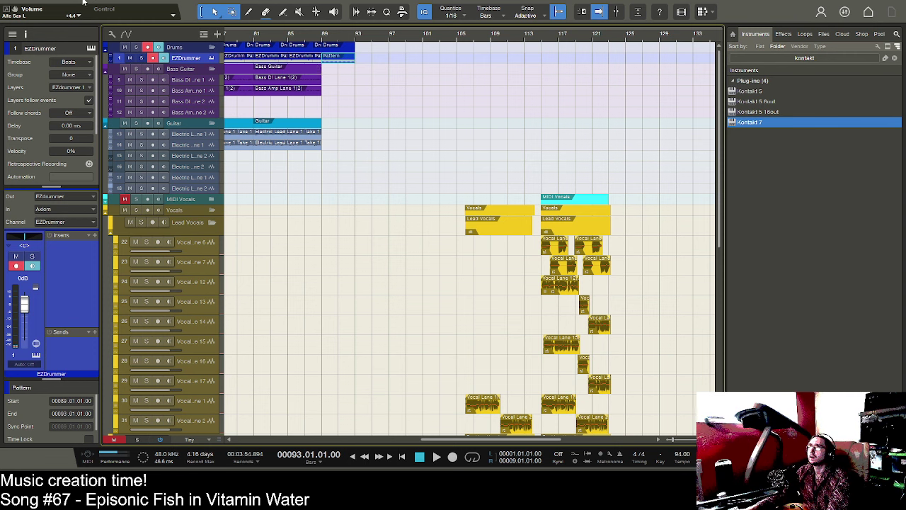
# - Add a second EZDrummer pattern at bar 93, extend it to bar 97, and open it for editing
pyautogui.doubleClick(357, 56)
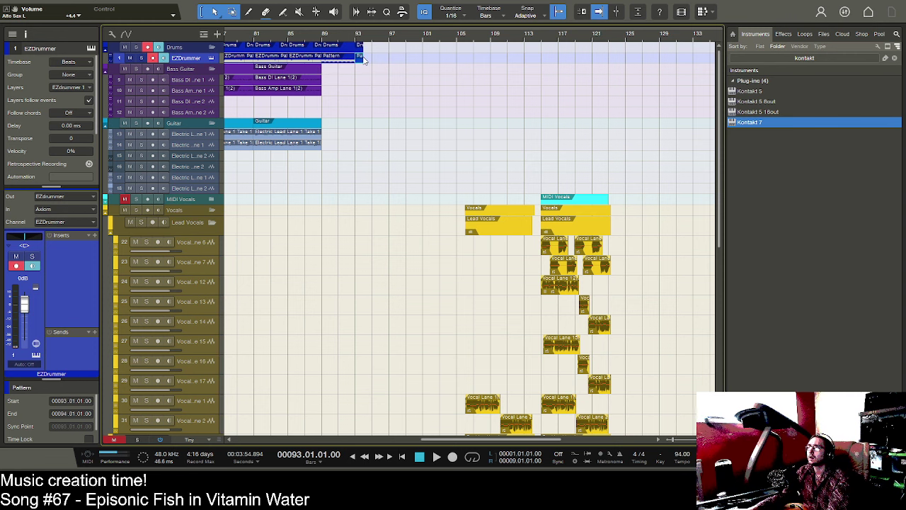
pyautogui.moveTo(359, 56); pyautogui.dragTo(389, 56)
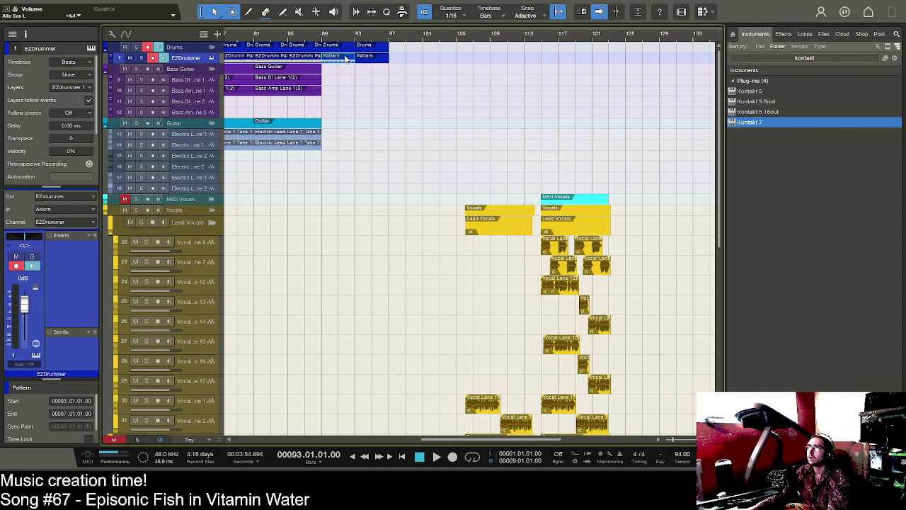
pyautogui.doubleClick(347, 60)
pyautogui.click(370, 59)
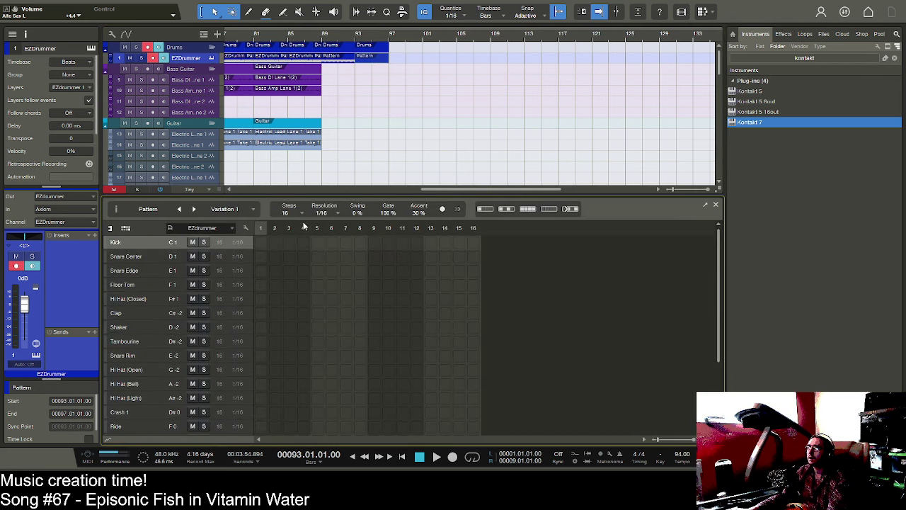
# - Program Kick on steps 1, 4, 5, 9, 12 and 13 and Snare Edge on steps 7 and 15, and audition both patterns
pyautogui.click(261, 243)
pyautogui.click(303, 243)
pyautogui.click(317, 243)
pyautogui.click(346, 270)
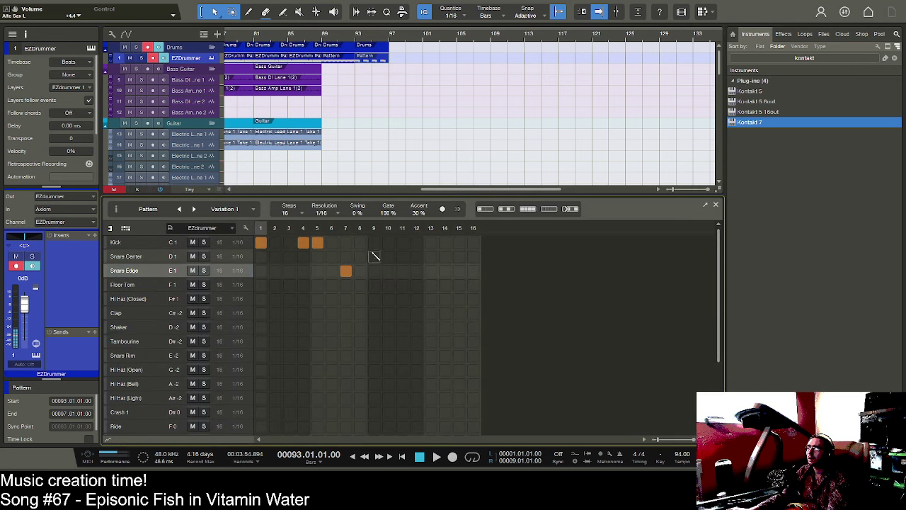
pyautogui.click(373, 242)
pyautogui.click(416, 243)
pyautogui.click(431, 242)
pyautogui.click(458, 271)
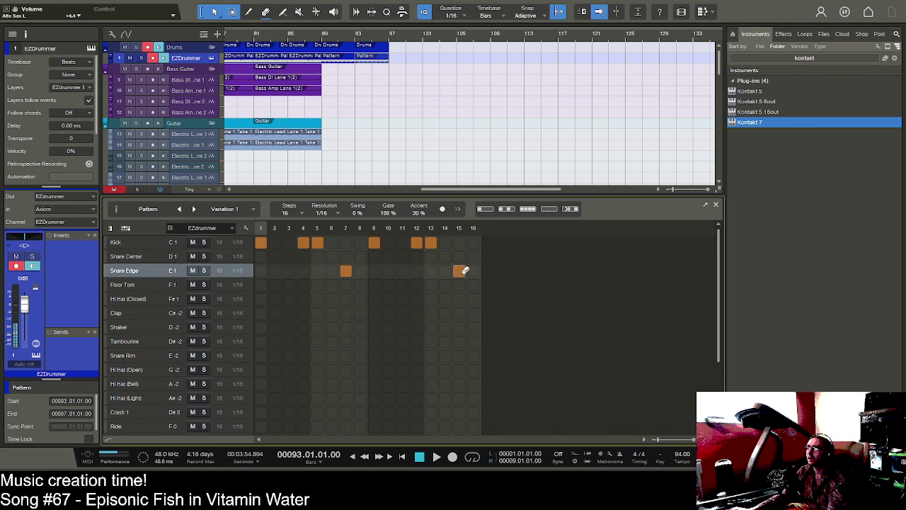
pyautogui.click(343, 40)
pyautogui.press('space')
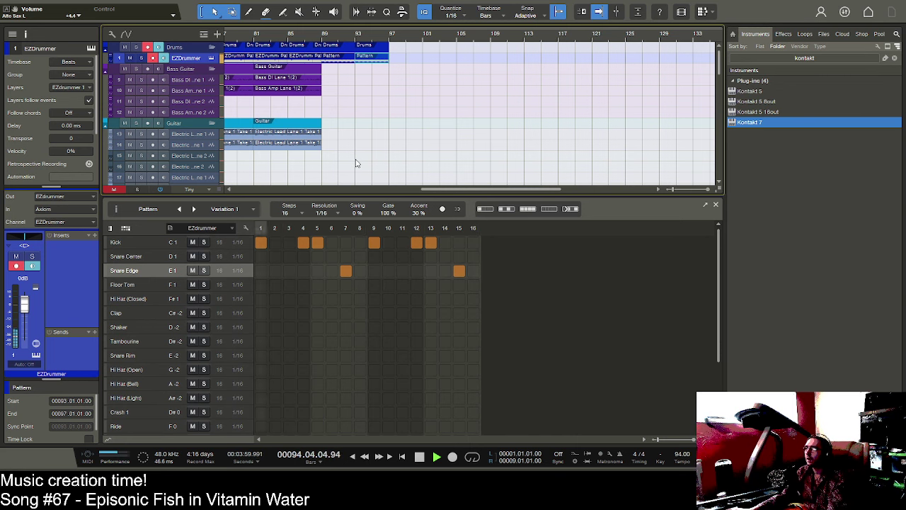
# - Stop playback, delete the second EZDrummer pattern at bar 93, and show the bar 89 pattern for editing
pyautogui.scroll(-4, 378, 142)
pyautogui.scroll(-8, 380, 145)
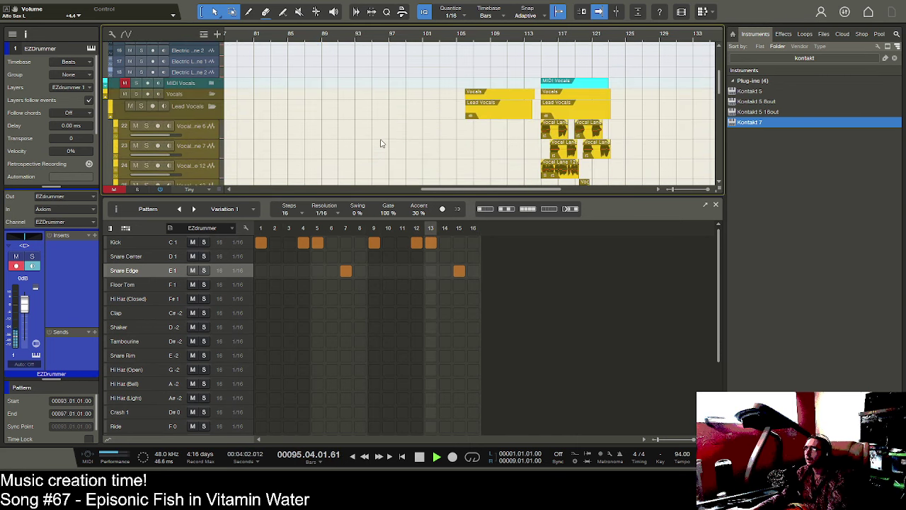
pyautogui.scroll(-2, 399, 160)
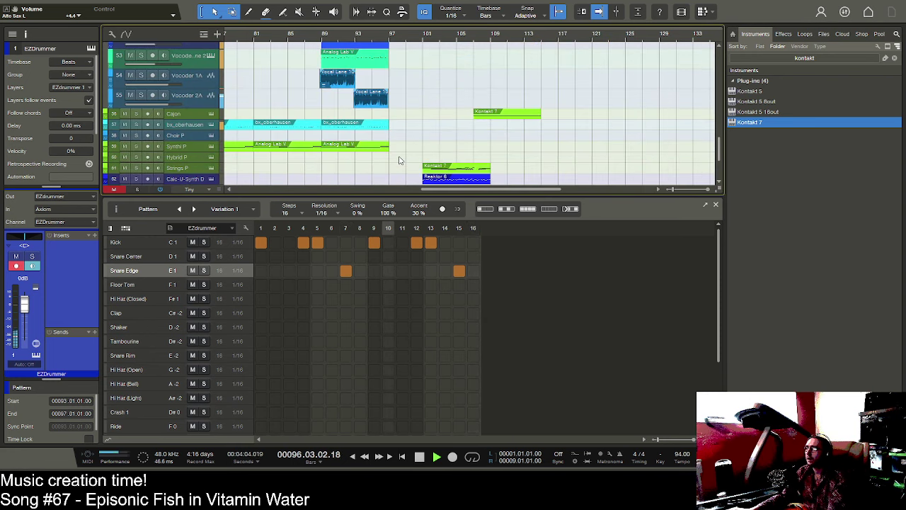
pyautogui.press('space')
pyautogui.scroll(5, 398, 161)
pyautogui.scroll(15, 398, 160)
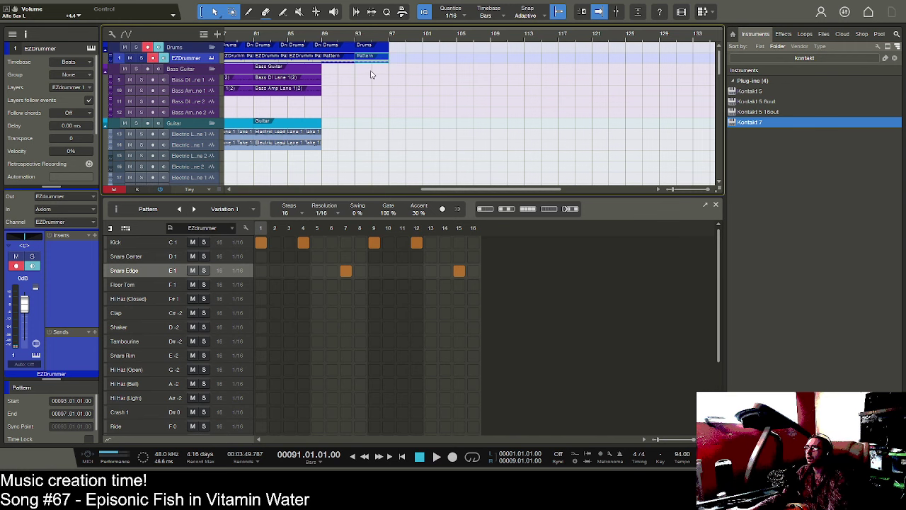
pyautogui.moveTo(373, 62); pyautogui.dragTo(346, 62)
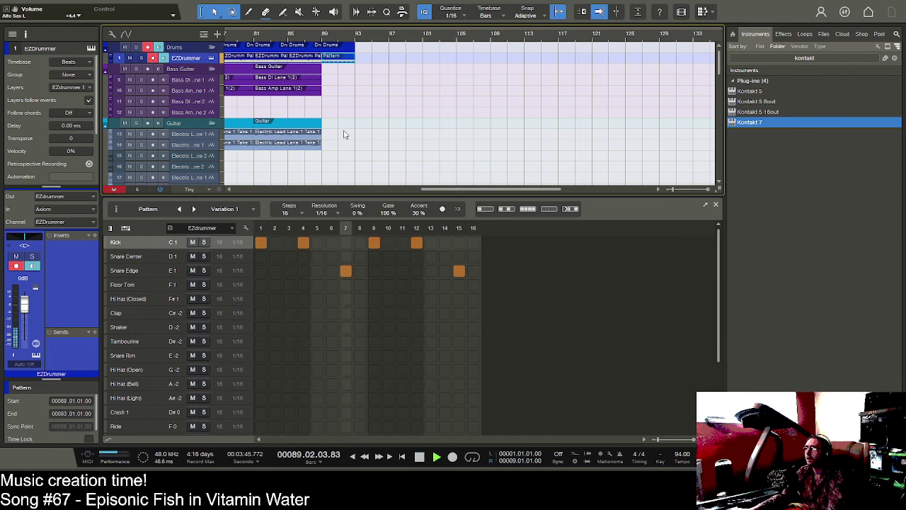
# - Shift the bar 89 pattern's Kick hits from steps 9 and 12 to steps 10 and 13, and audition it
pyautogui.press('space')
pyautogui.moveTo(374, 242); pyautogui.dragTo(388, 242)
pyautogui.press('space')
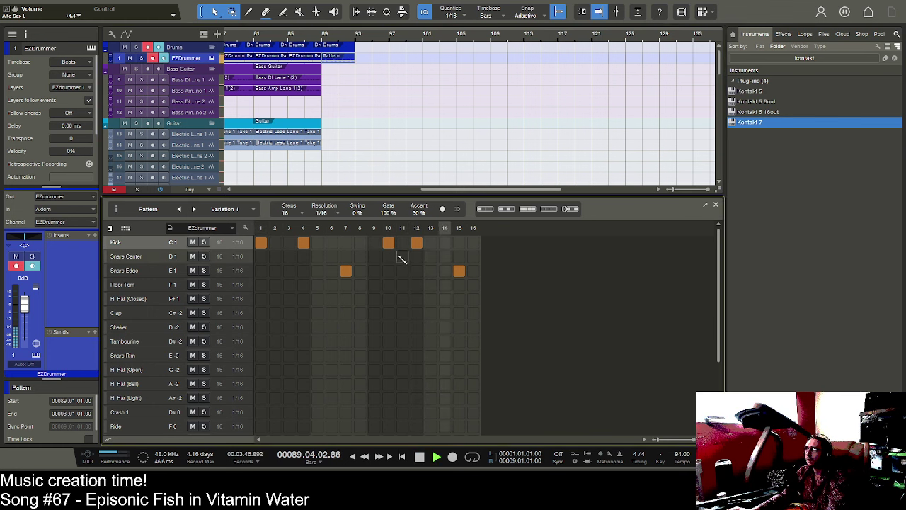
pyautogui.moveTo(416, 242); pyautogui.dragTo(430, 242)
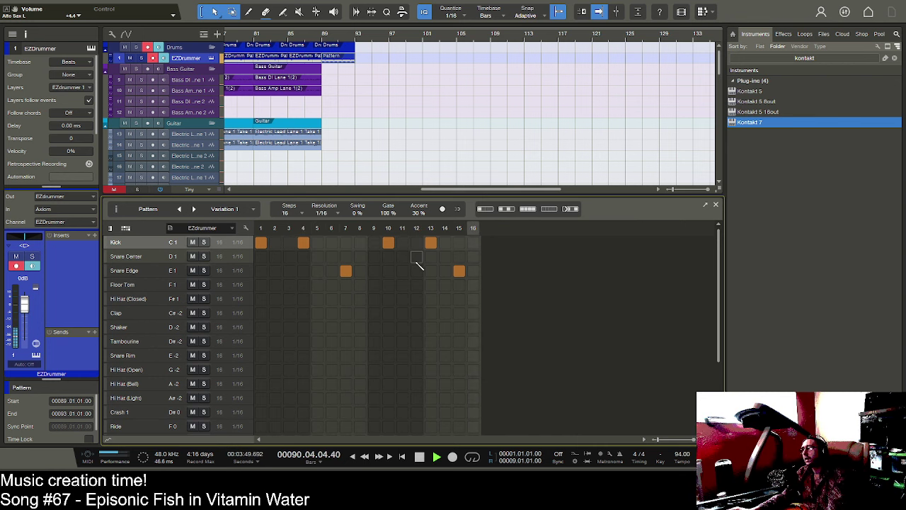
pyautogui.press('F2')
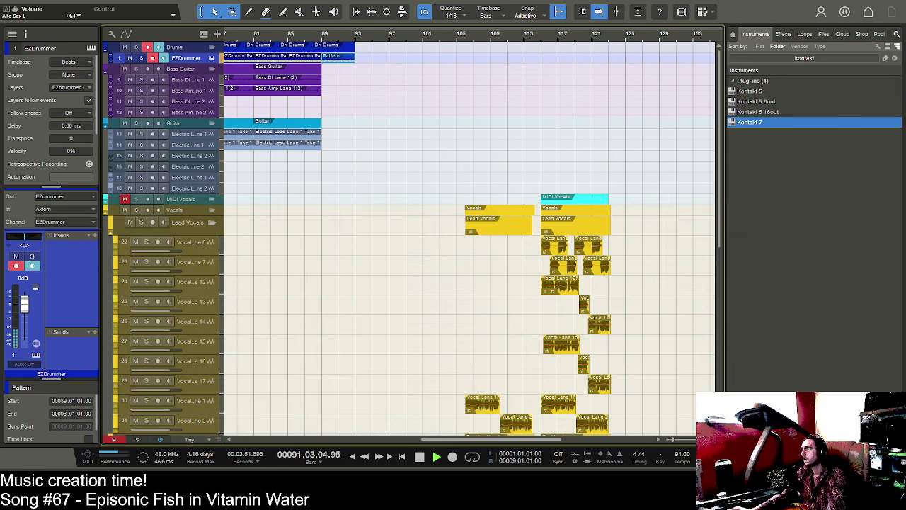
# - Program Hi Hat (Closed) on steps 1, 5, 9, 11, 13 and 15 of the bar 89 pattern and extend it to bar 97
pyautogui.doubleClick(343, 63)
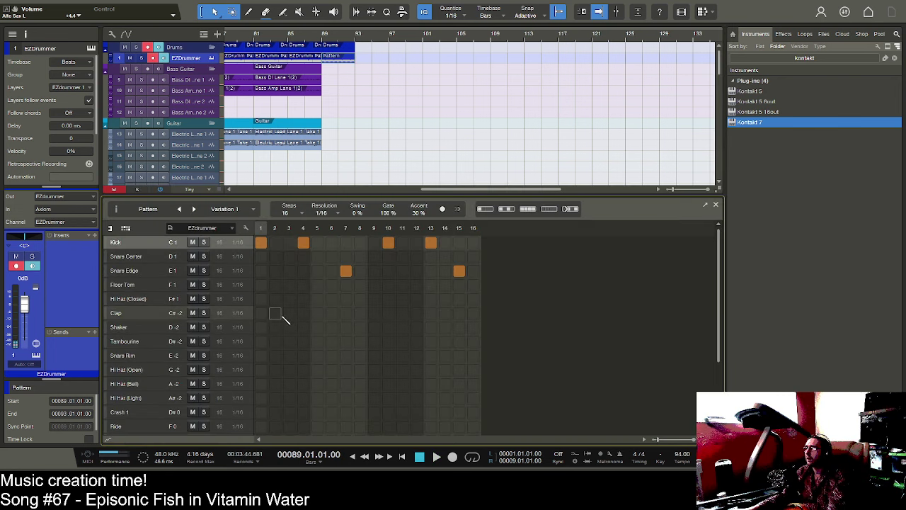
pyautogui.click(261, 369)
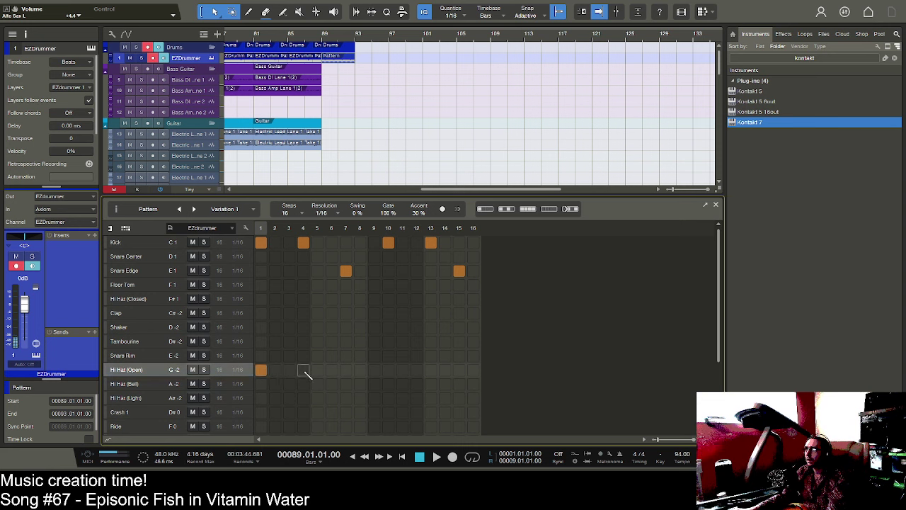
pyautogui.click(261, 370)
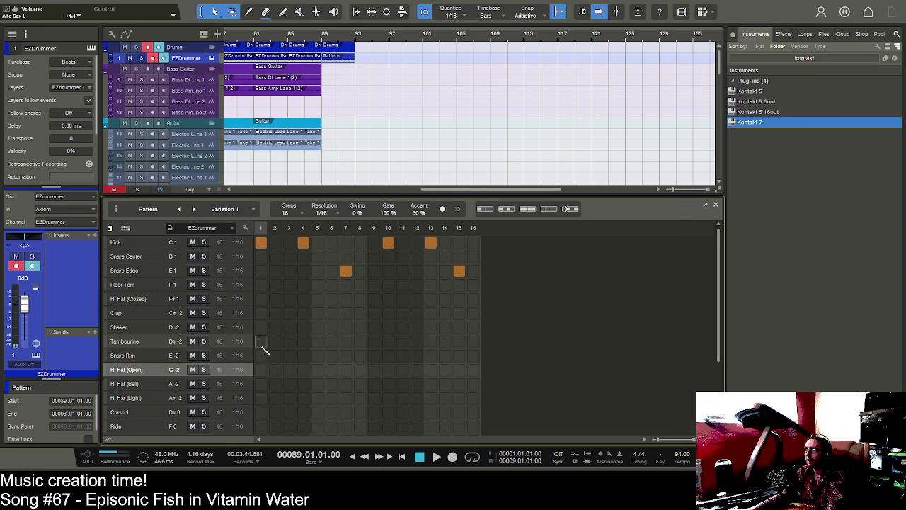
pyautogui.click(261, 299)
pyautogui.click(317, 299)
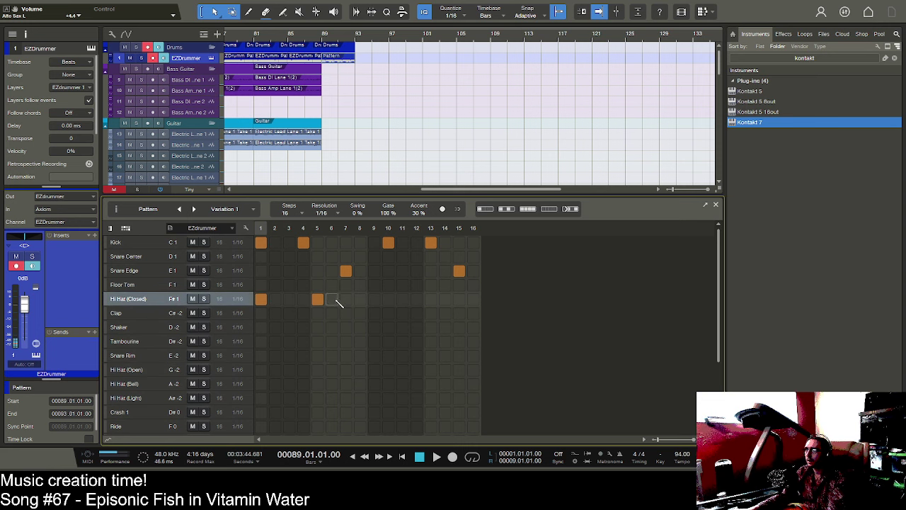
pyautogui.click(402, 299)
pyautogui.click(430, 299)
pyautogui.click(459, 299)
pyautogui.press('space')
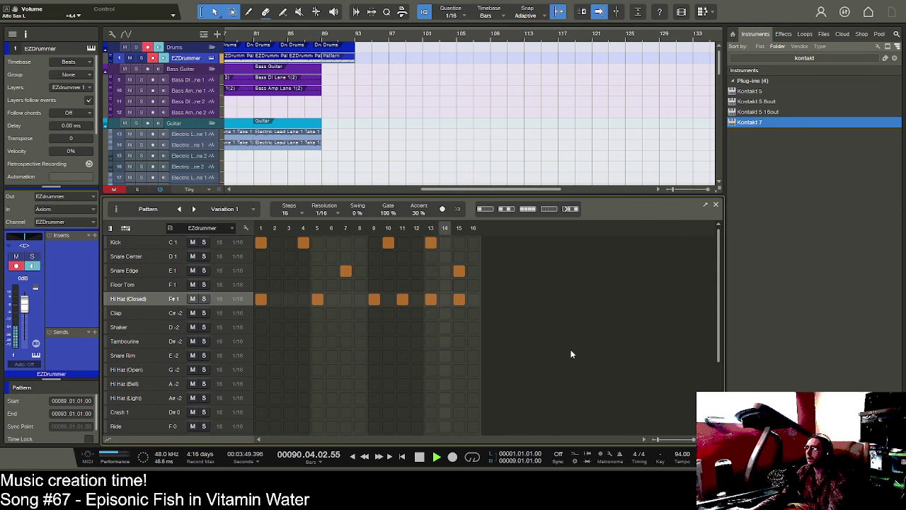
pyautogui.press('F2')
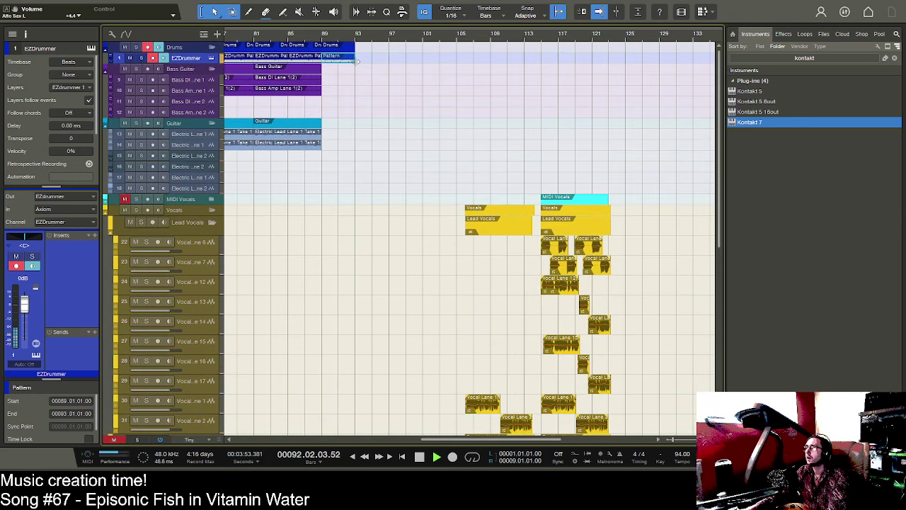
pyautogui.moveTo(357, 61); pyautogui.dragTo(388, 62)
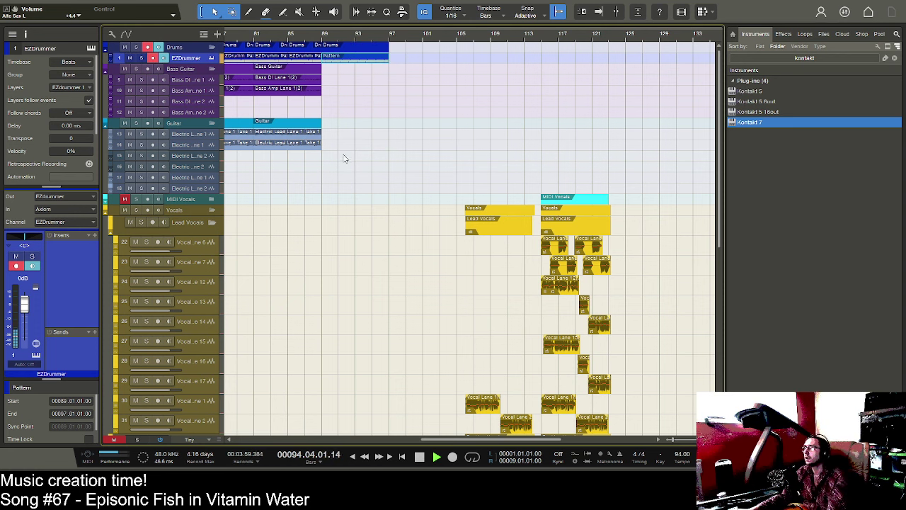
# - Copy the guitar and bass events spanning bars 81 to 89 and place the copies at bar 97
pyautogui.moveTo(343, 159); pyautogui.dragTo(293, 134)
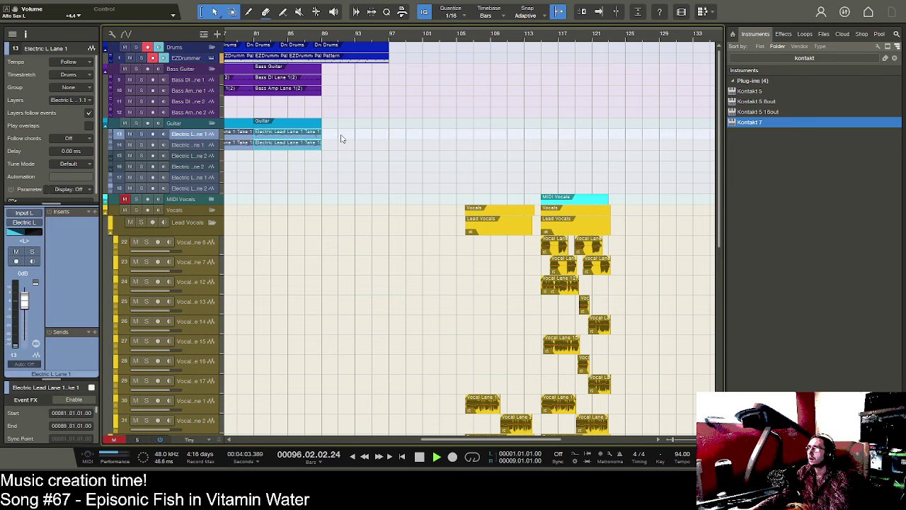
pyautogui.press('d')
pyautogui.press('space')
pyautogui.moveTo(342, 134); pyautogui.dragTo(411, 132)
pyautogui.moveTo(349, 103); pyautogui.dragTo(306, 84)
pyautogui.click(307, 84)
pyautogui.hotkey('ctrl', 'c')
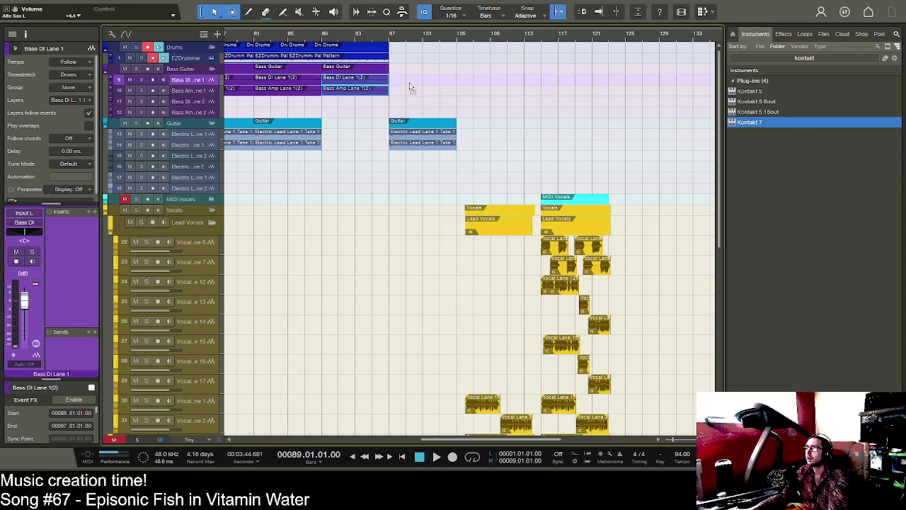
pyautogui.hotkey('ctrl', 'v')
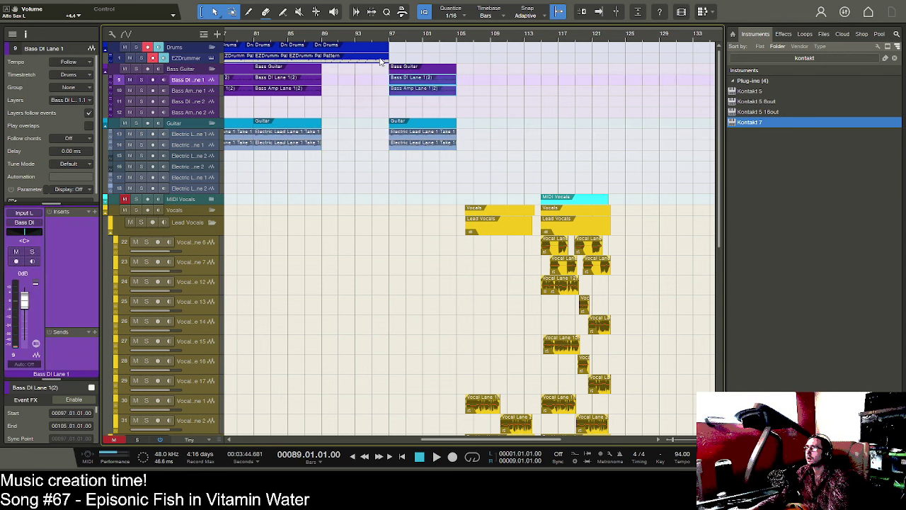
# - Copy the bar 89 EZDrummer pattern to bar 97 and start playback from there
pyautogui.click(380, 58)
pyautogui.hotkey('ctrl', 'c')
pyautogui.hotkey('ctrl', 'v')
pyautogui.click(390, 37)
pyautogui.press('space')
# - Duplicate the bar 89 bx_oberhausen and Synthi P parts to bar 97, and stop playback
pyautogui.scroll(-18, 420, 75)
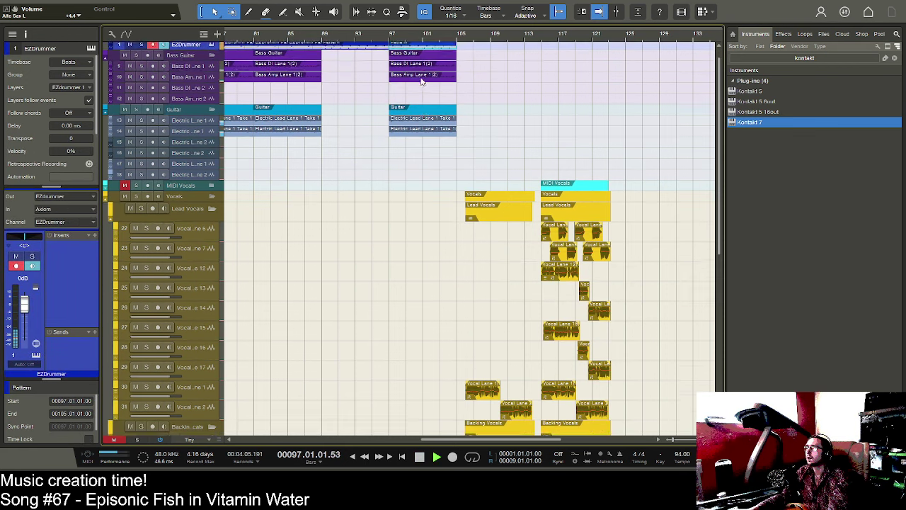
pyautogui.scroll(-3, 428, 106)
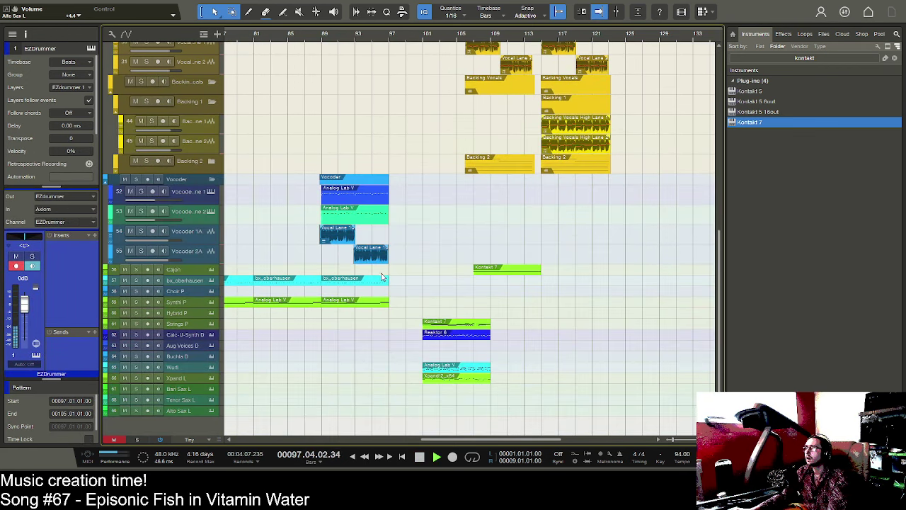
pyautogui.click(378, 281)
pyautogui.press('d')
pyautogui.click(378, 302)
pyautogui.press('d')
pyautogui.press('space')
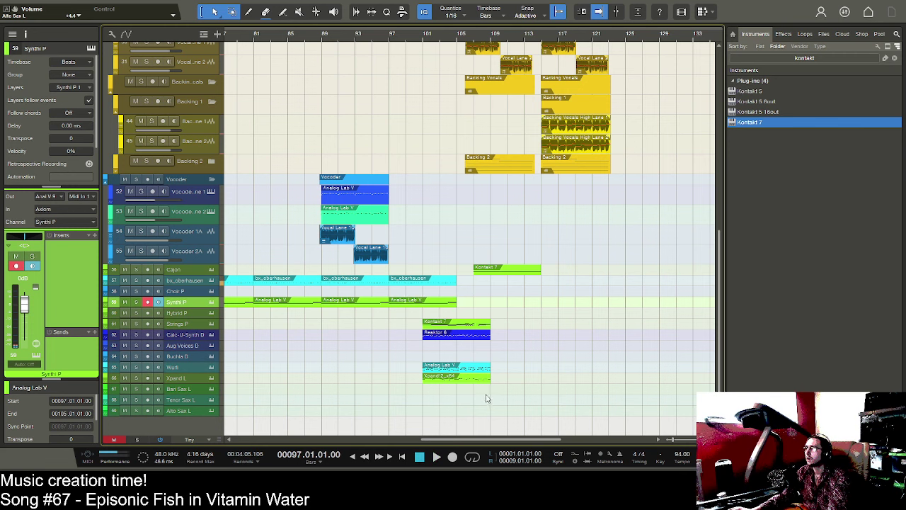
# - Move the Strings P, Calc-U-Synth D, Wurli and Xpand L parts to bar 108 and the Cajon part to bar 111
pyautogui.moveTo(470, 320); pyautogui.dragTo(520, 327)
pyautogui.scroll(4, 513, 327)
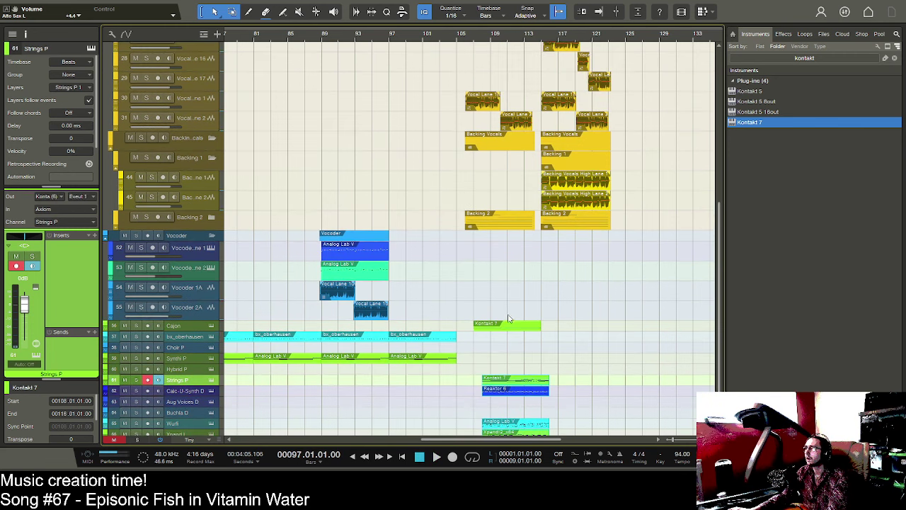
pyautogui.moveTo(499, 358); pyautogui.dragTo(533, 358)
pyautogui.scroll(6, 387, 61)
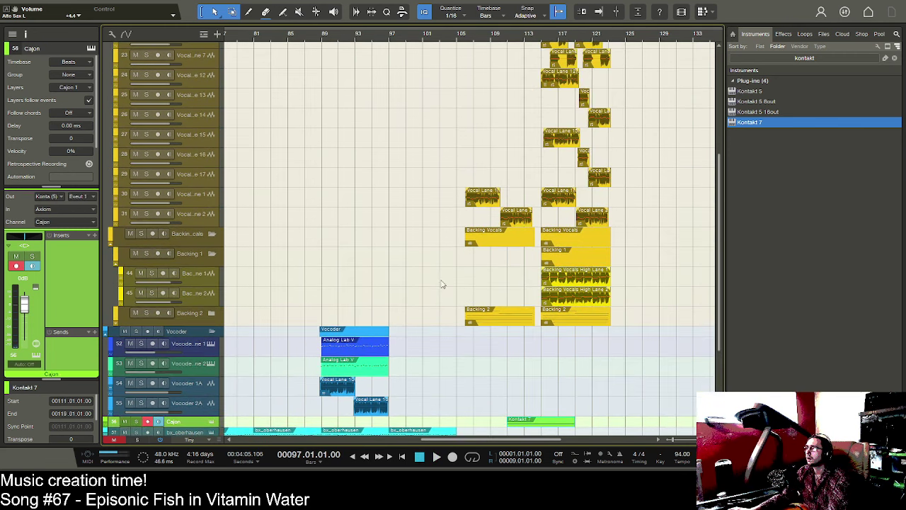
# - Shorten the bar 89 EZDrummer pattern to end at bar 96, and add a one-bar pattern at bar 96 for editing
pyautogui.press('space')
pyautogui.scroll(6, 405, 135)
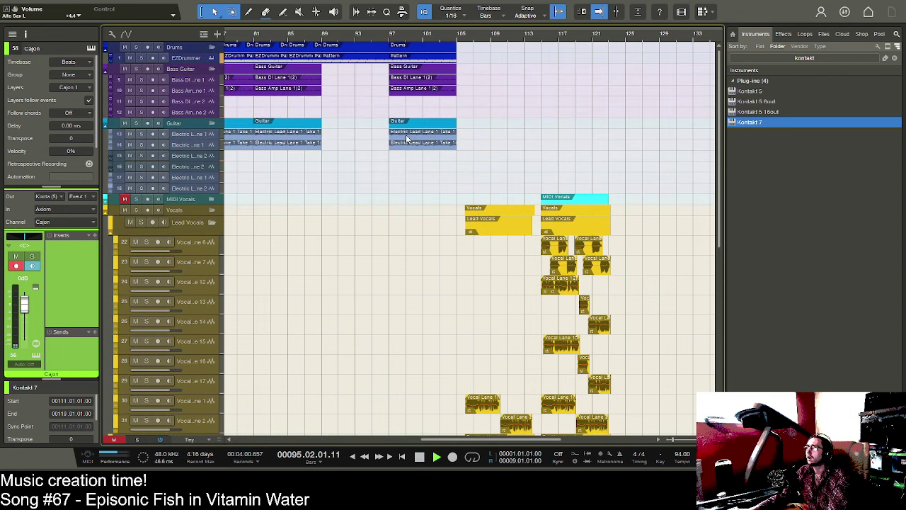
pyautogui.press('space')
pyautogui.click(387, 58)
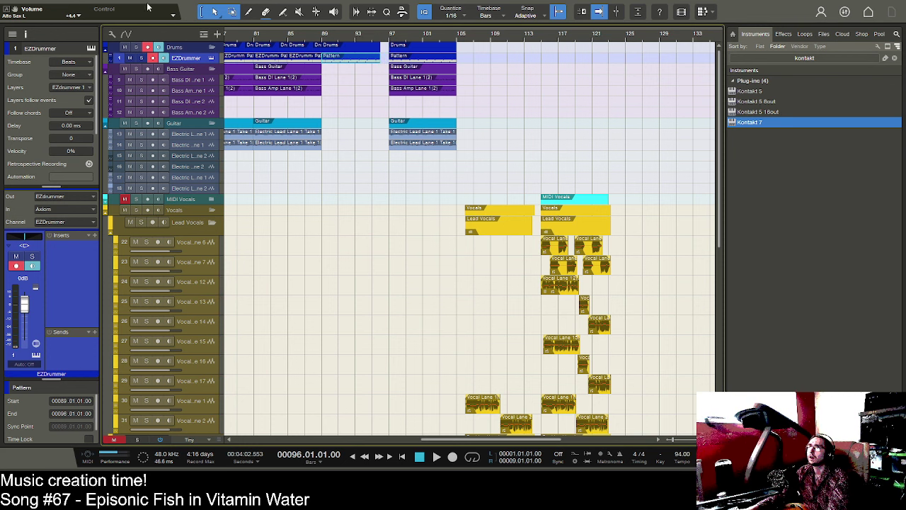
pyautogui.click(266, 23)
pyautogui.doubleClick(385, 58)
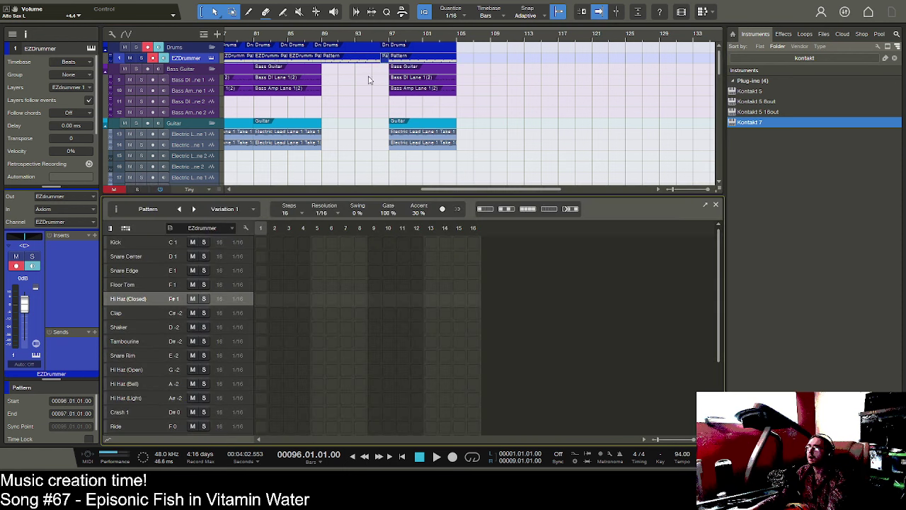
# - Program the bar 96 fill with Kick on steps 1, 3, 7, 9, 11, 15 and Snare Edge on 5, 10, 13, 14, 16, and audition it
pyautogui.click(260, 242)
pyautogui.click(289, 242)
pyautogui.click(317, 270)
pyautogui.click(345, 242)
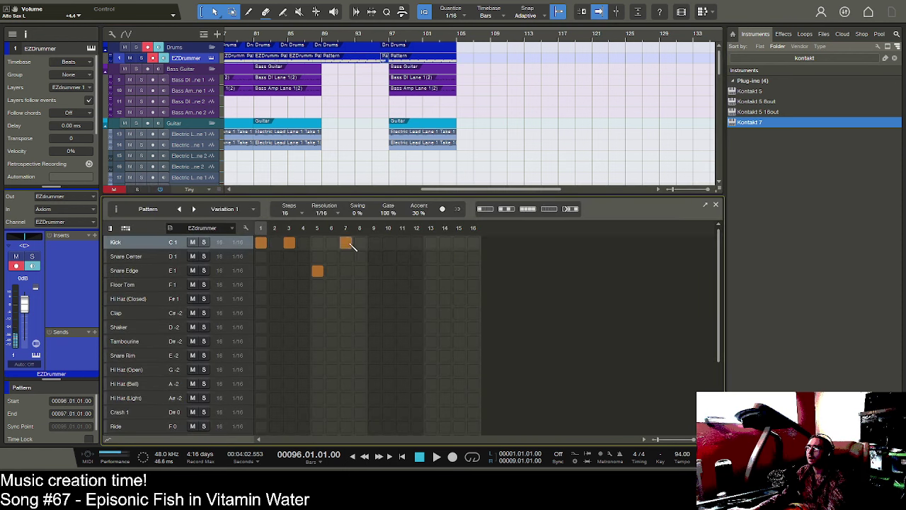
pyautogui.click(374, 242)
pyautogui.click(388, 270)
pyautogui.click(402, 242)
pyautogui.click(430, 271)
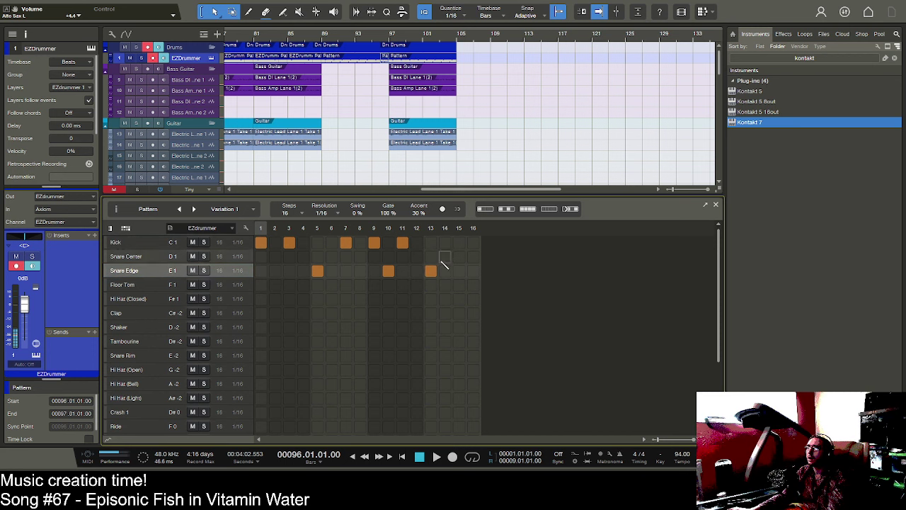
pyautogui.click(444, 271)
pyautogui.click(459, 242)
pyautogui.click(472, 270)
pyautogui.press('space')
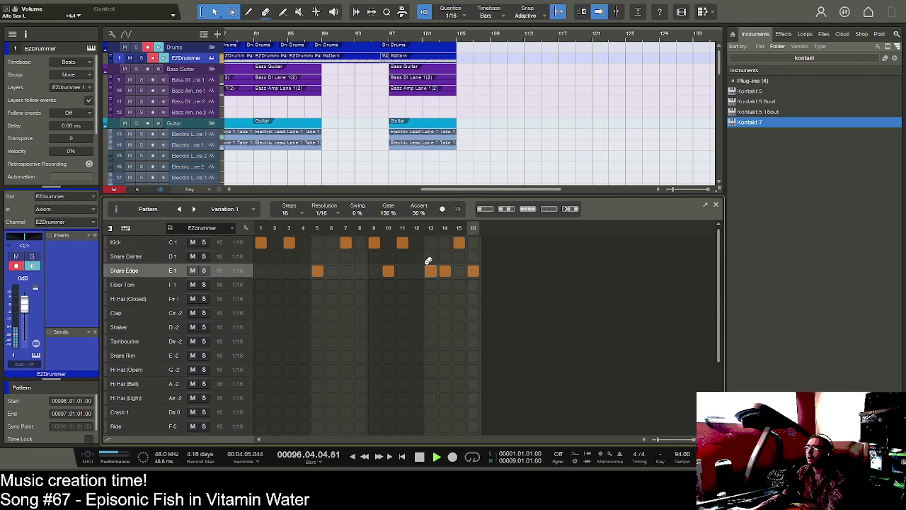
pyautogui.click(372, 36)
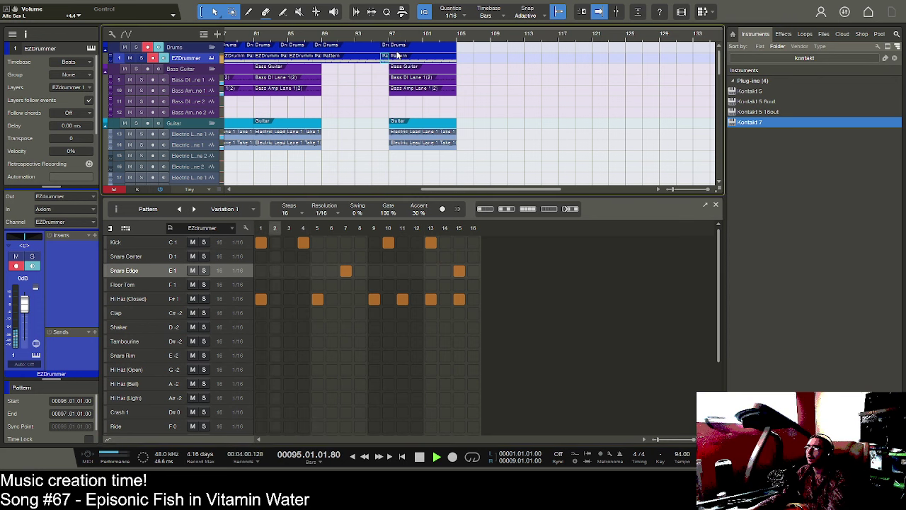
# - Replace the bar 97 pattern with copies of the earlier EZDrummer patterns up to bar 105, and audition the transition
pyautogui.click(400, 57)
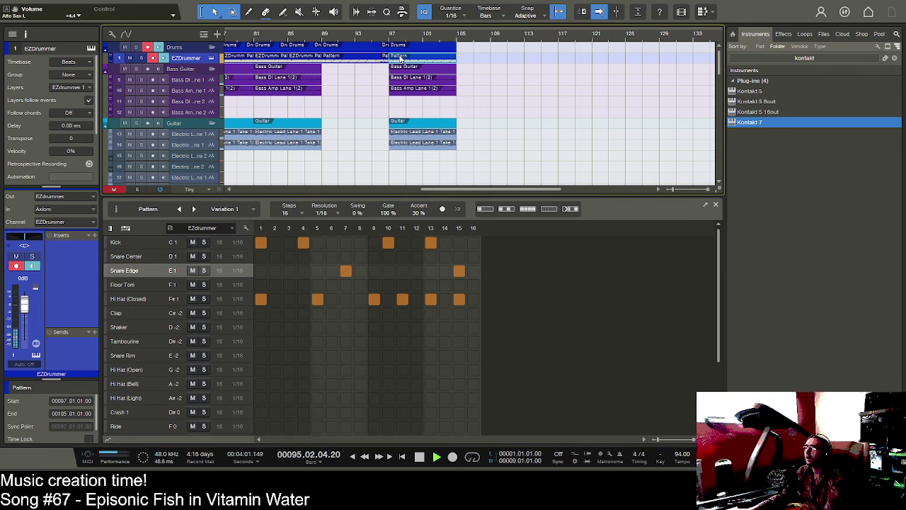
pyautogui.click(305, 57)
pyautogui.click(343, 57)
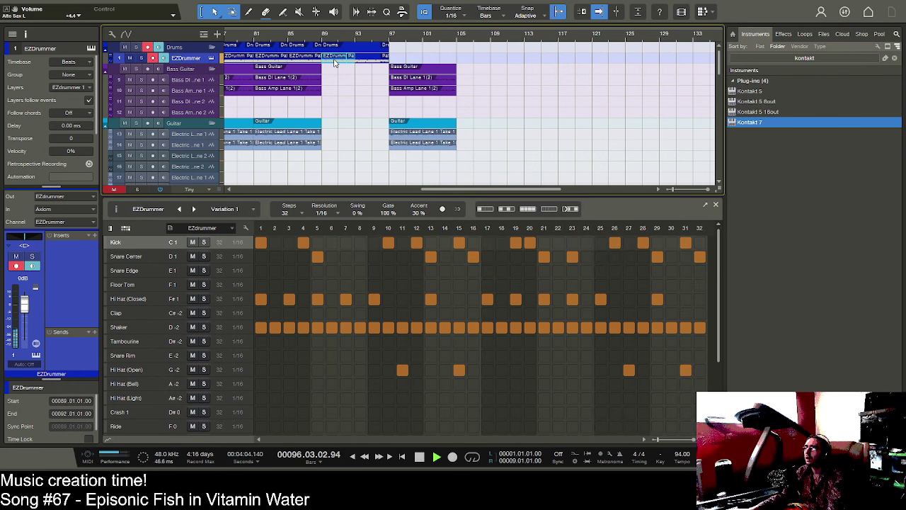
pyautogui.moveTo(402, 61); pyautogui.dragTo(402, 61)
pyautogui.press('d')
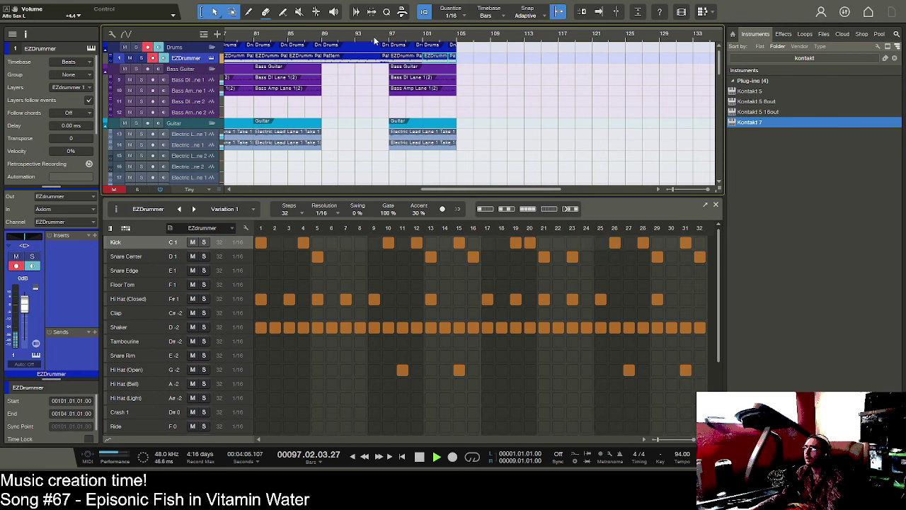
pyautogui.click(375, 37)
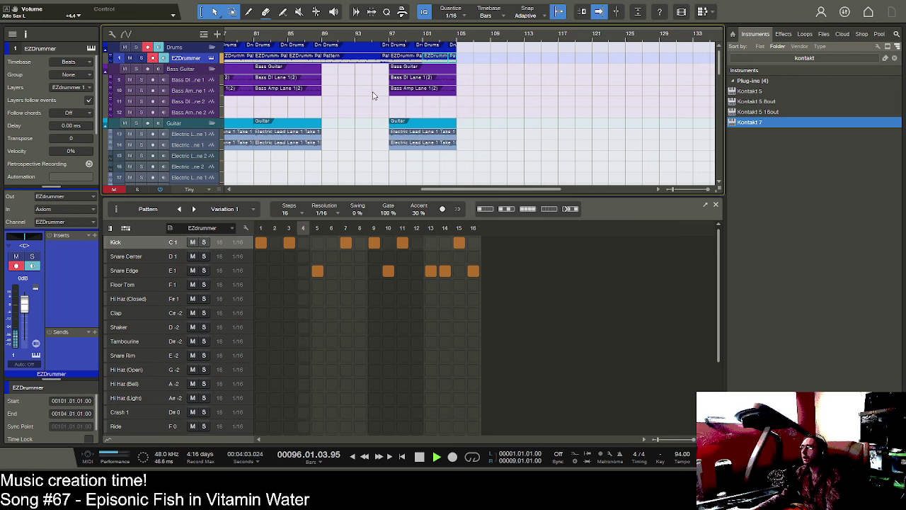
pyautogui.press('space')
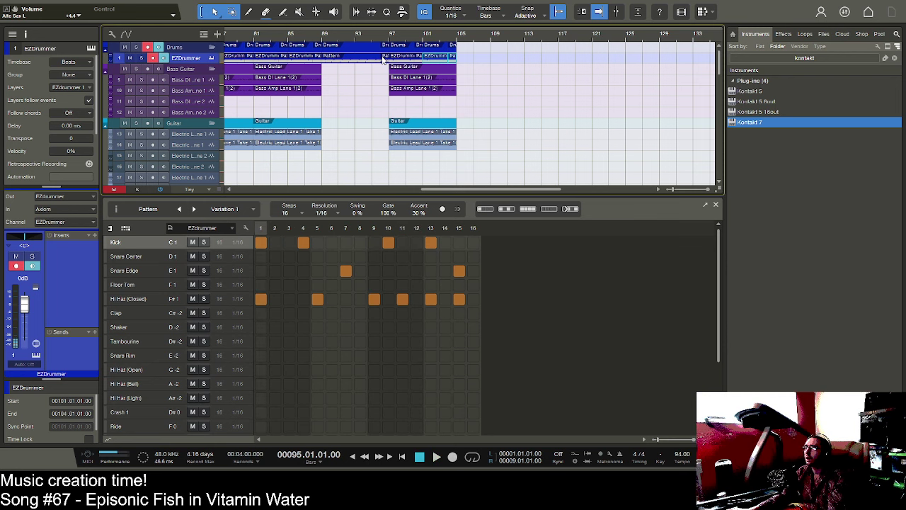
# - Rework the bar 96 fill with Kick on steps 1, 4, 8, 9, 11, 15 and Snare Edge on 6, 10, 13, 14, 16, and audition it
pyautogui.click(382, 59)
pyautogui.click(288, 242)
pyautogui.click(303, 242)
pyautogui.click(317, 271)
pyautogui.click(332, 270)
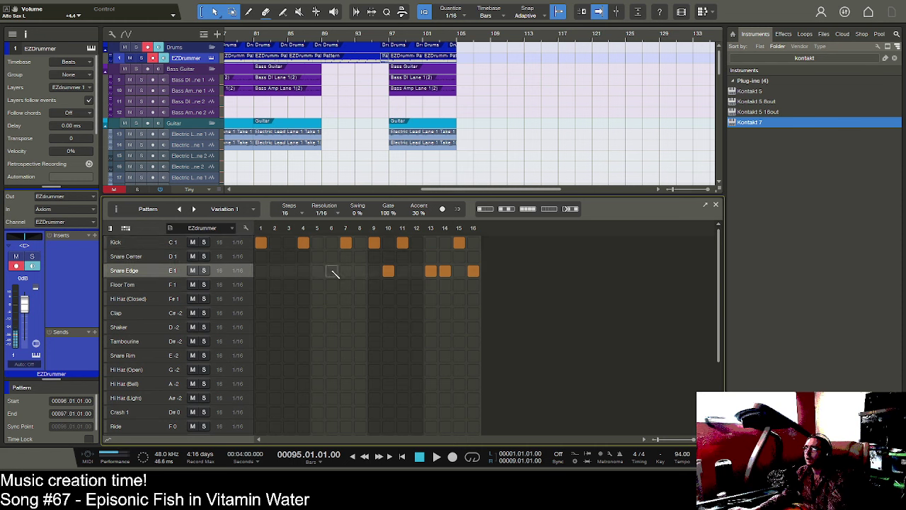
pyautogui.click(345, 242)
pyautogui.press('space')
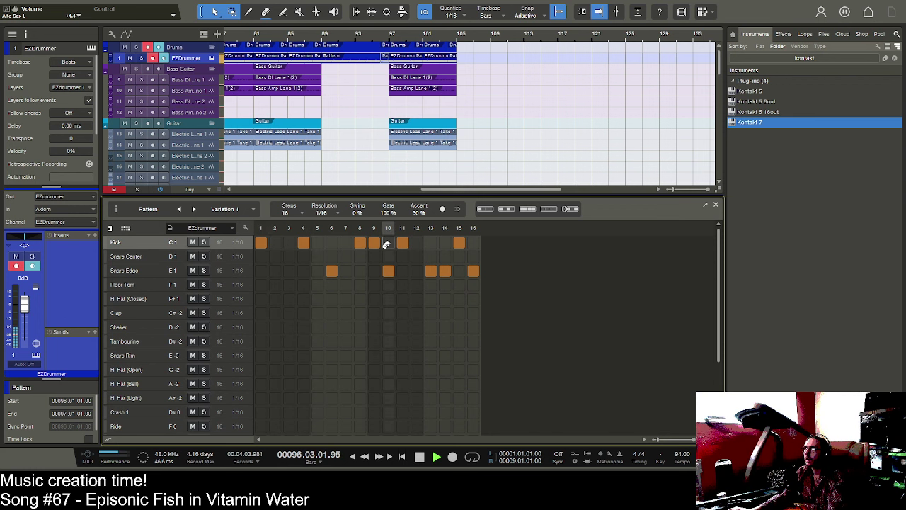
pyautogui.press('space')
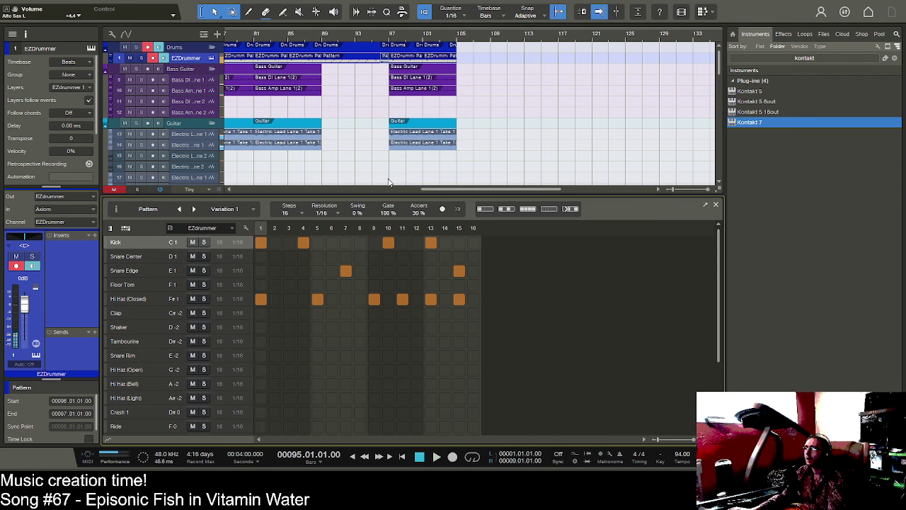
# - Remove the Kick on step 8 from the bar 96 fill and audition the transition into bar 97
pyautogui.click(377, 62)
pyautogui.click(386, 61)
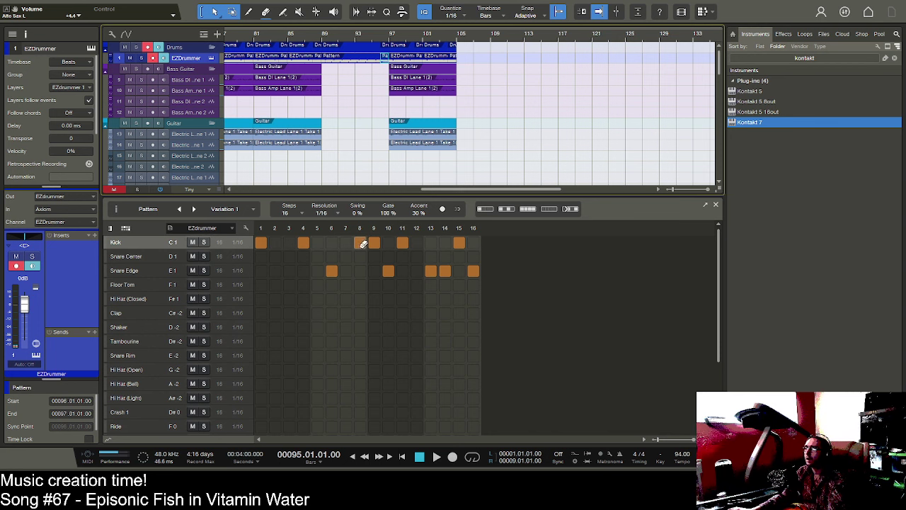
pyautogui.press('space')
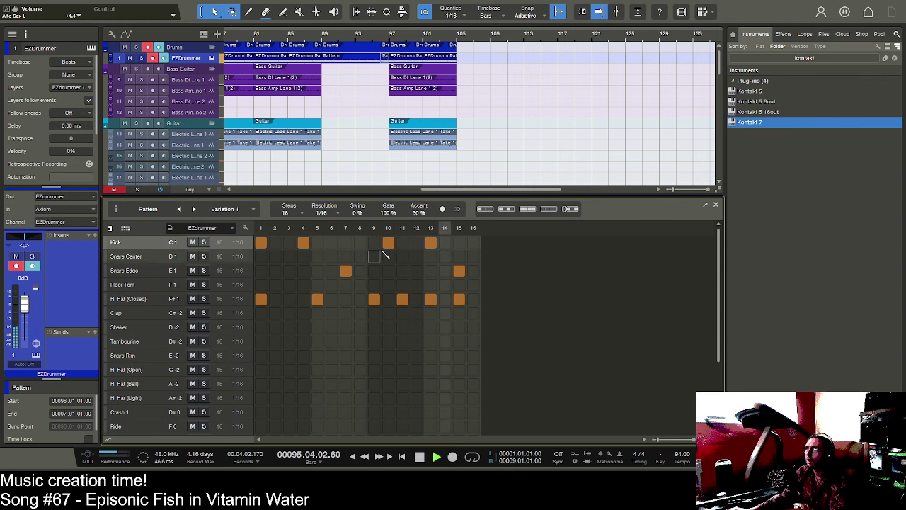
pyautogui.press('space')
pyautogui.click(345, 271)
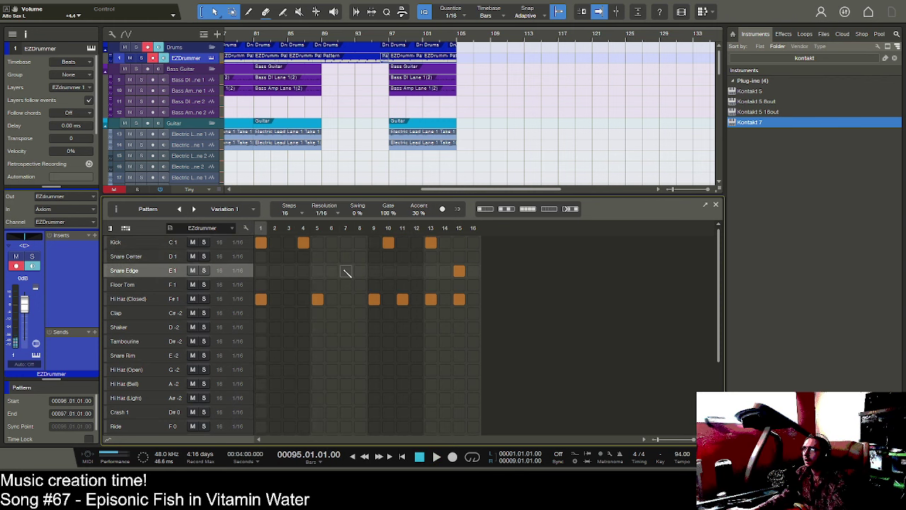
pyautogui.click(346, 270)
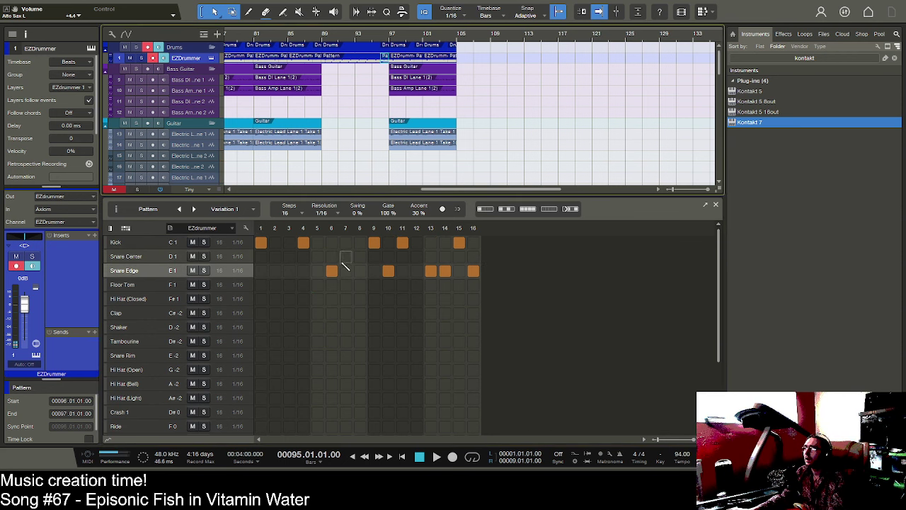
pyautogui.press('space')
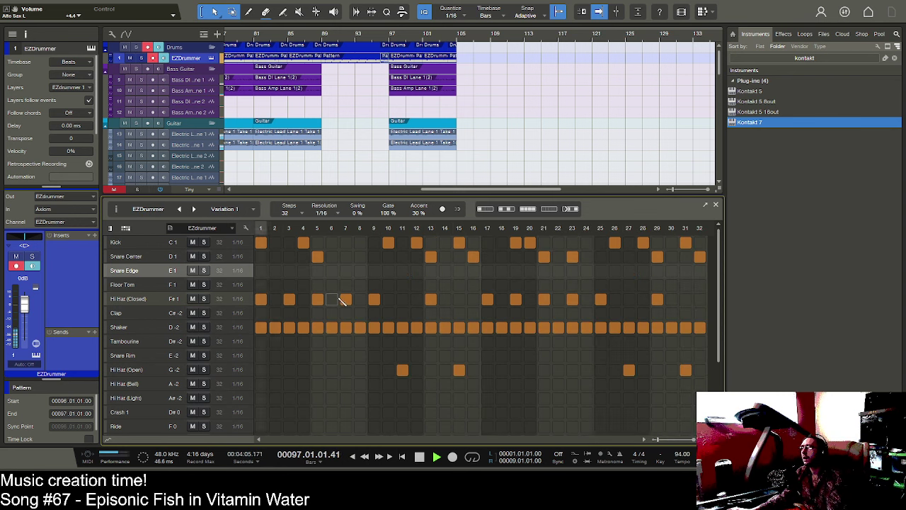
# - Close the pattern editor and review the guitar, vocal, vocoder and synth parts around bars 89 to 123 during playback
pyautogui.scroll(-2, 461, 146)
pyautogui.scroll(-4, 461, 147)
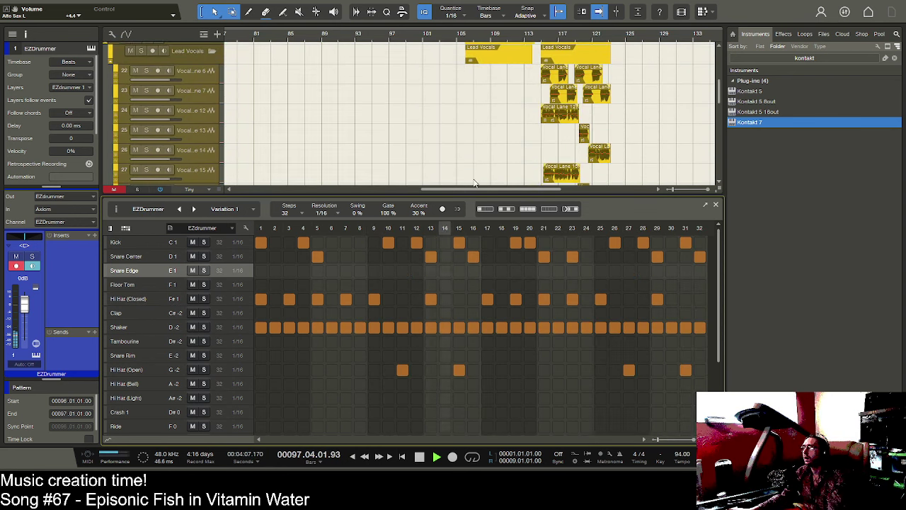
pyautogui.press('F2')
pyautogui.scroll(-5, 478, 368)
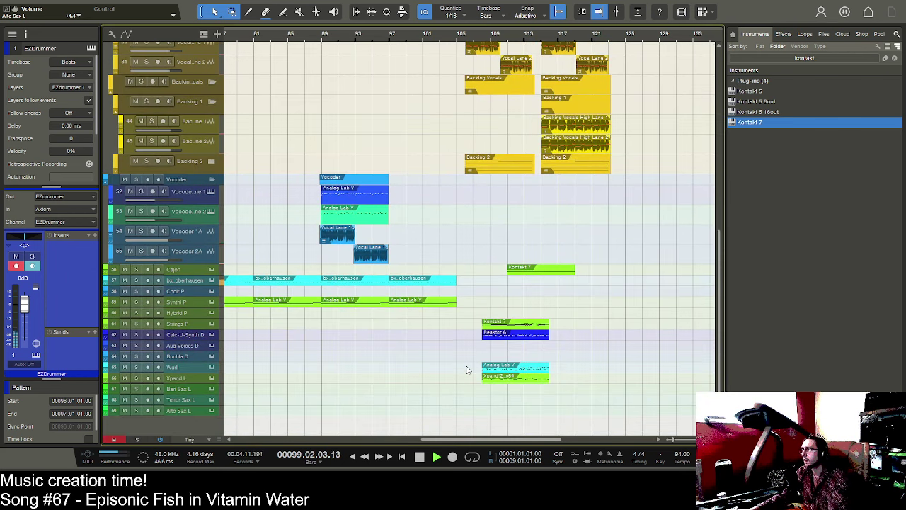
pyautogui.scroll(6, 466, 368)
pyautogui.scroll(-4, 467, 369)
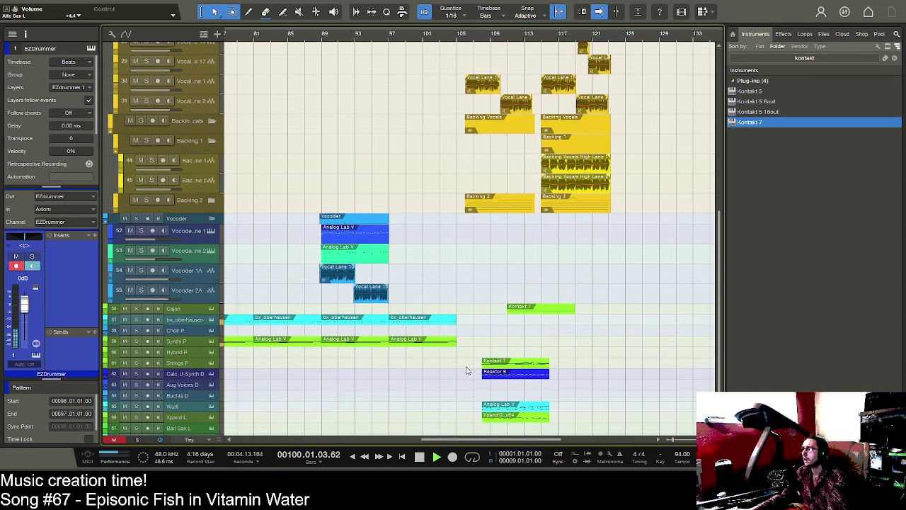
pyautogui.scroll(-2, 466, 370)
pyautogui.scroll(5, 465, 374)
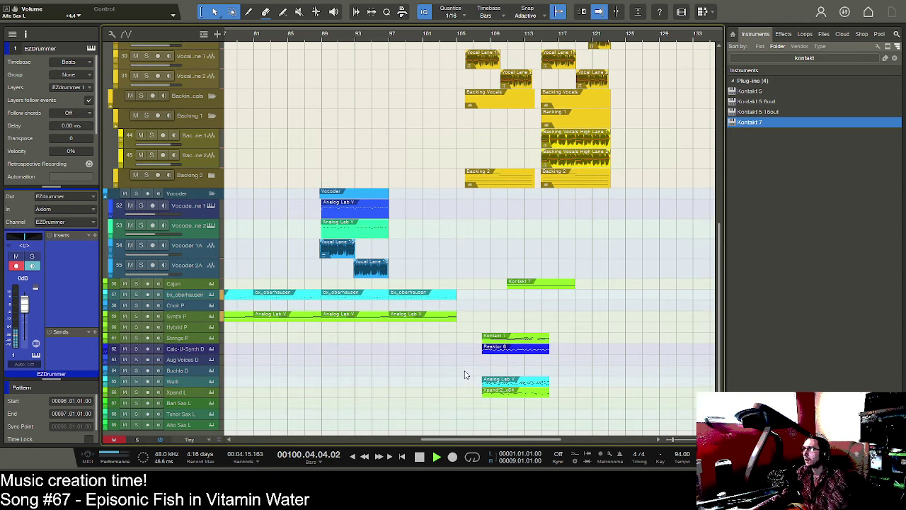
pyautogui.scroll(3, 721, 362)
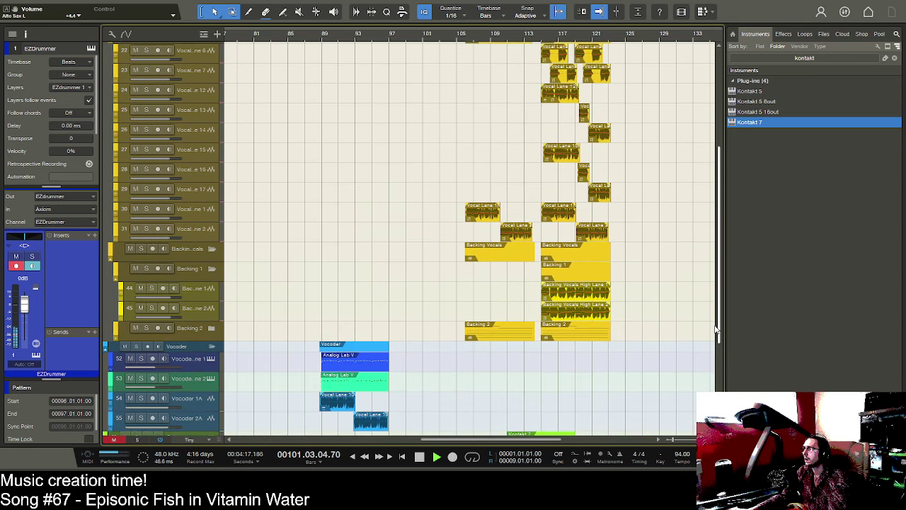
pyautogui.scroll(6, 368, 373)
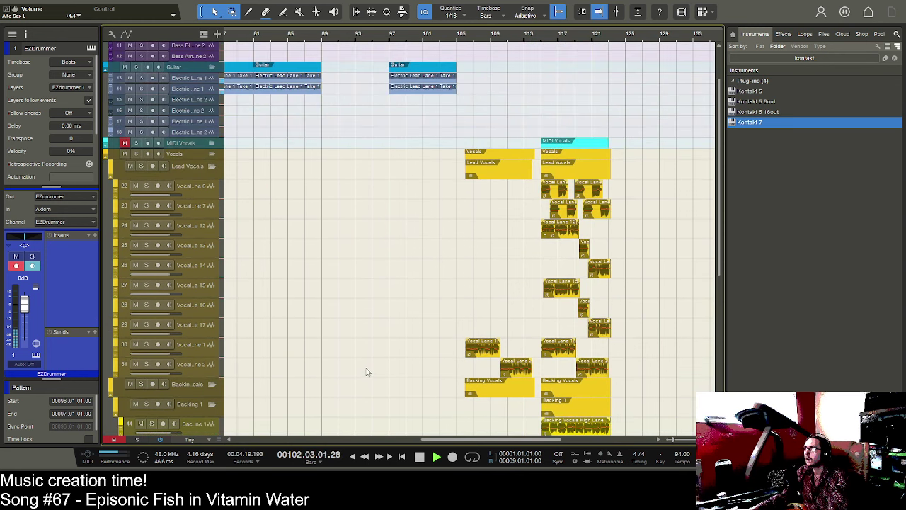
pyautogui.press('f')
pyautogui.scroll(-4, 630, 330)
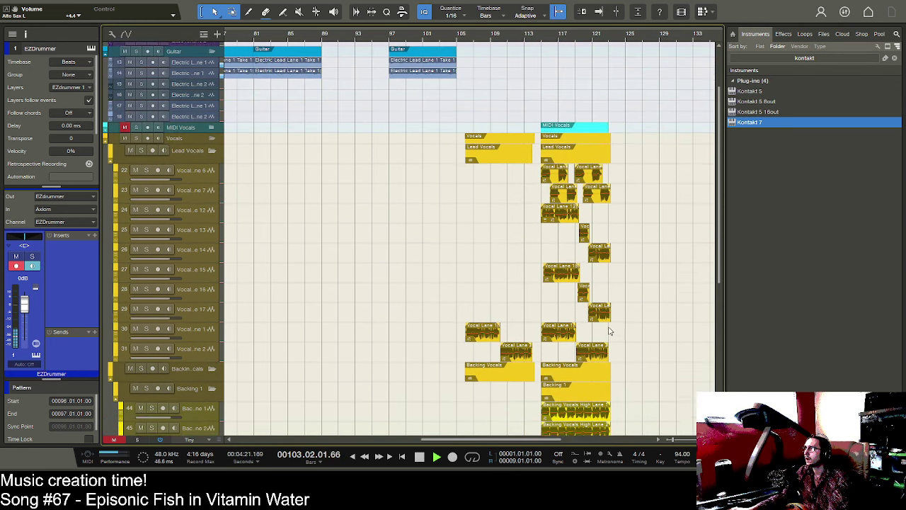
# - Select the vocal parts from bar 106 onward, toggle their solo off, and undo the recent vocal moves
pyautogui.click(631, 390)
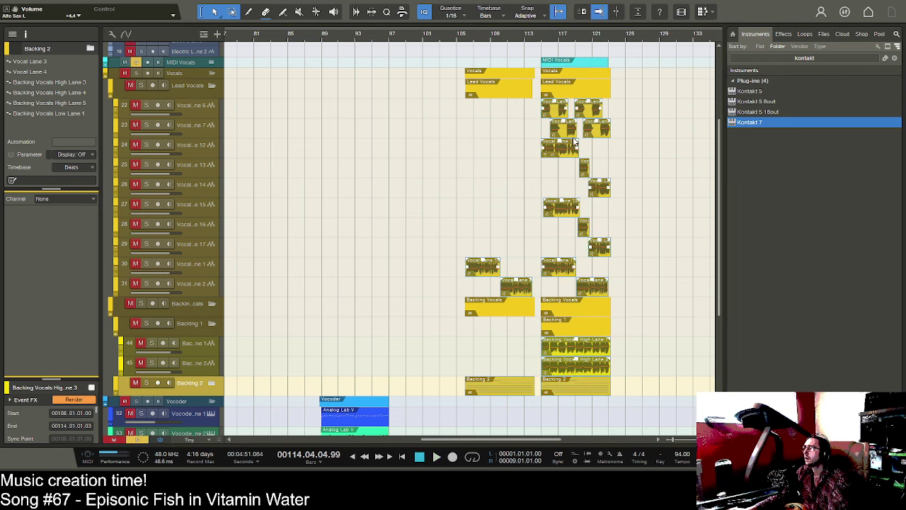
pyautogui.press('s')
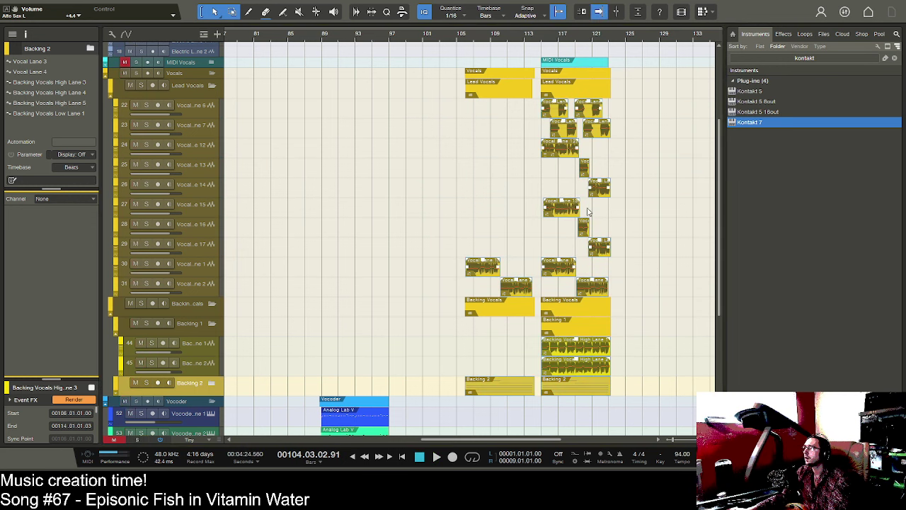
pyautogui.hotkey('ctrl', 'z')
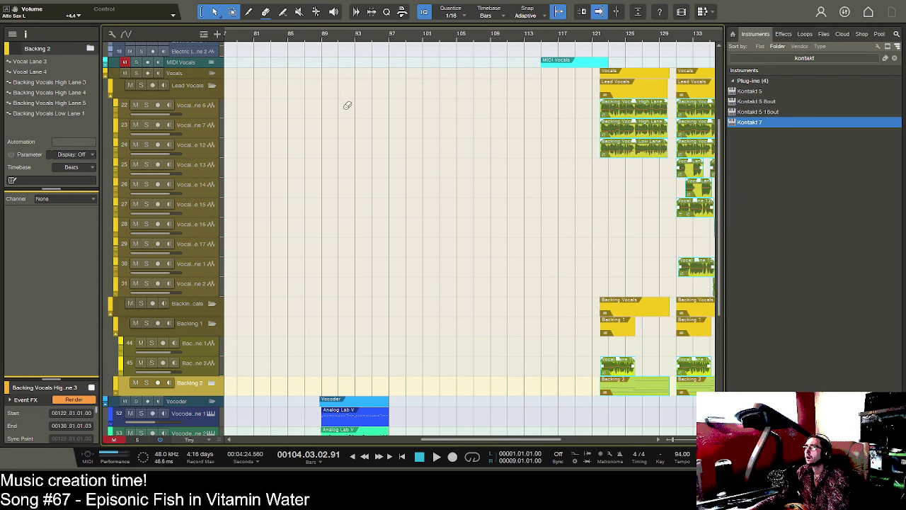
pyautogui.hotkey('ctrl', 'z')
pyautogui.hotkey('ctrl', 'z')
pyautogui.hotkey('ctrl', 'z')
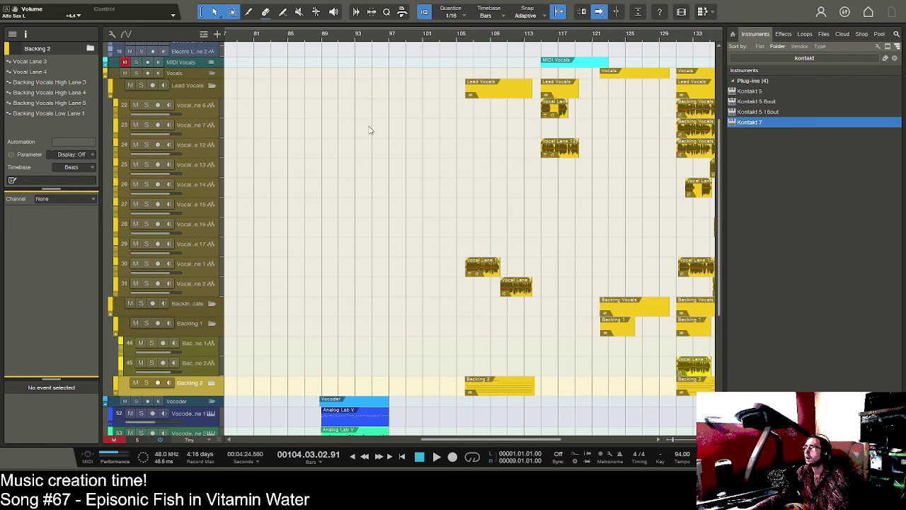
pyautogui.hotkey('ctrl', 'z')
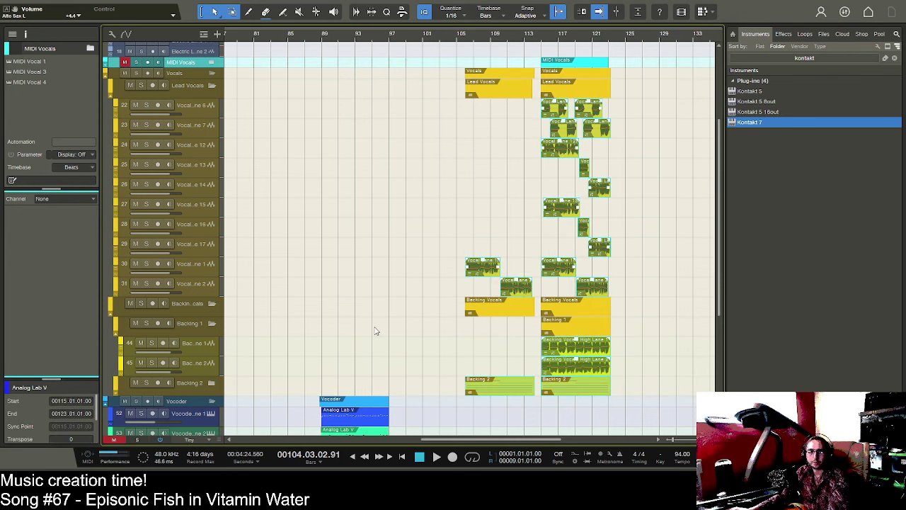
# - Return to the song start, clear all track mutes including MIDI Vocals, and briefly start and stop playback
pyautogui.click(419, 456)
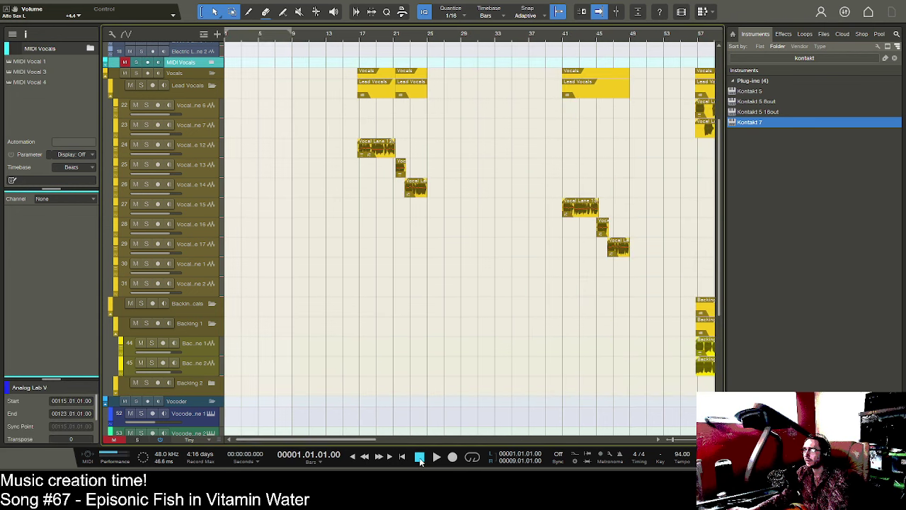
pyautogui.scroll(-6, 387, 375)
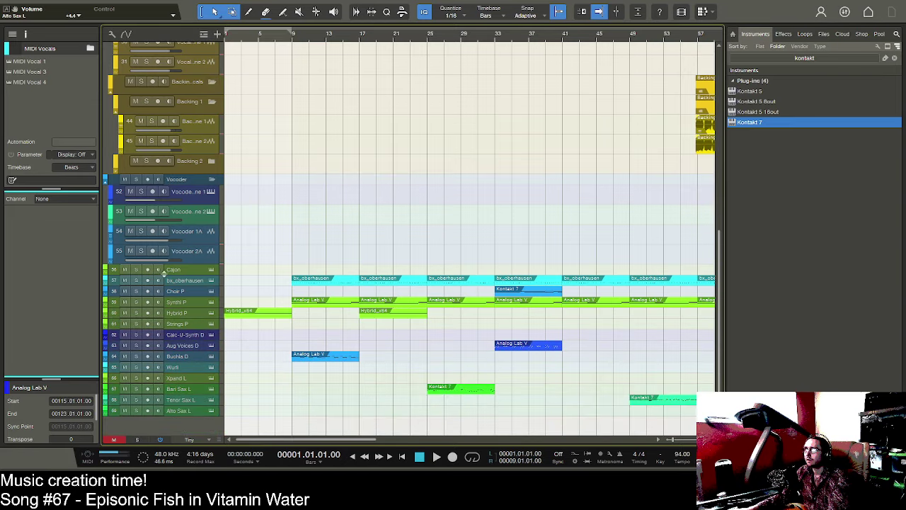
pyautogui.click(115, 439)
pyautogui.scroll(6, 276, 376)
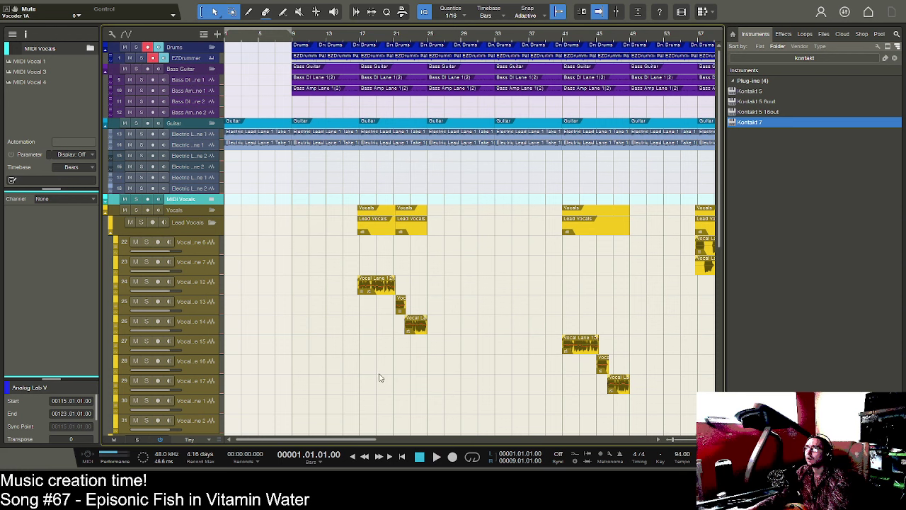
pyautogui.moveTo(371, 441); pyautogui.dragTo(475, 440)
pyautogui.click(434, 459)
pyautogui.click(422, 457)
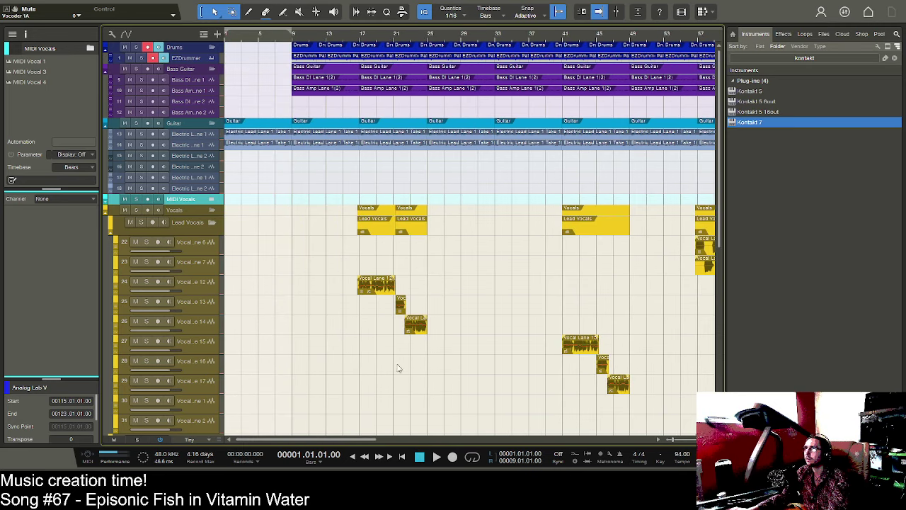